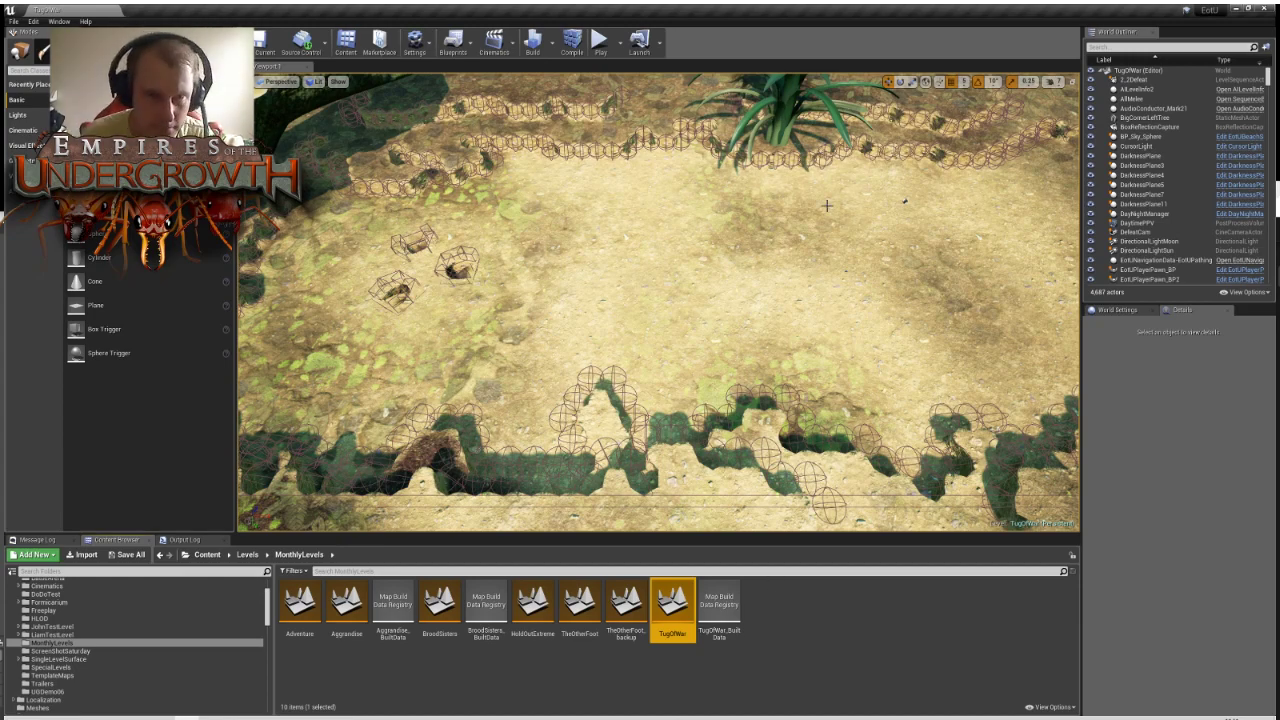
Filter the level's actors by "ugtilegrid" and select UGTileGrid0
{"action": "right_click_drag", "start_coordinate": [824, 202], "coordinate": [900, 198]}
{"action": "key", "text": "s"}
{"action": "key", "text": "w"}
{"action": "key", "text": "a"}
{"action": "mouse_move", "coordinate": [711, 305]}
{"action": "right_mouse_down"}
{"action": "mouse_move", "coordinate": [756, 292]}
{"action": "mouse_move", "coordinate": [712, 280]}
{"action": "right_mouse_up"}
{"action": "key", "text": "w"}
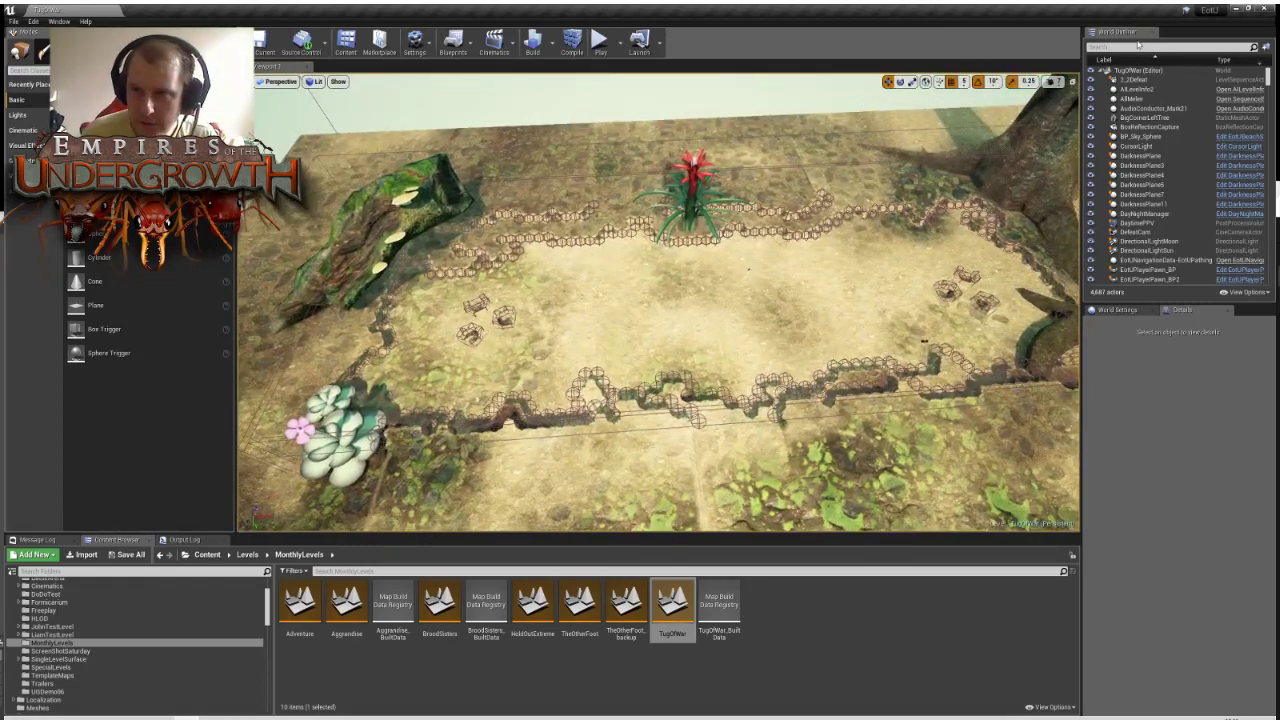
{"action": "left_click", "coordinate": [1145, 47]}
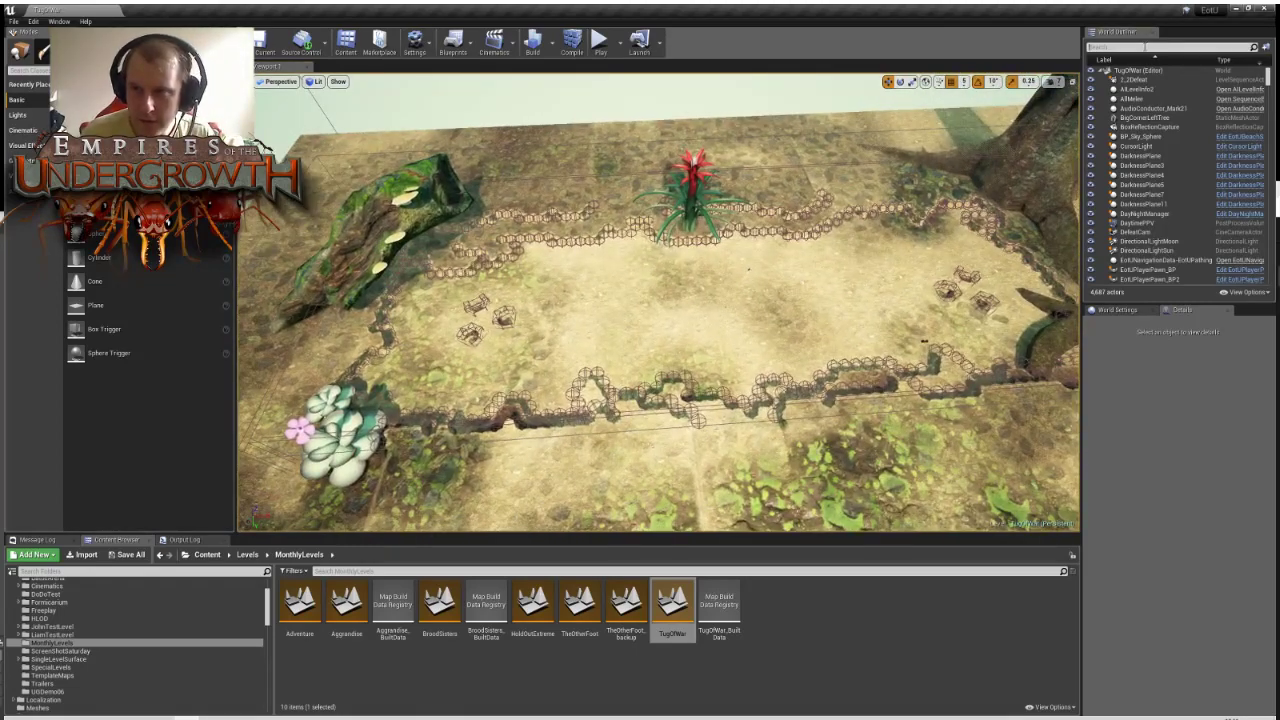
{"action": "left_click", "coordinate": [1153, 50]}
{"action": "type", "text": "ugtilegrid"}
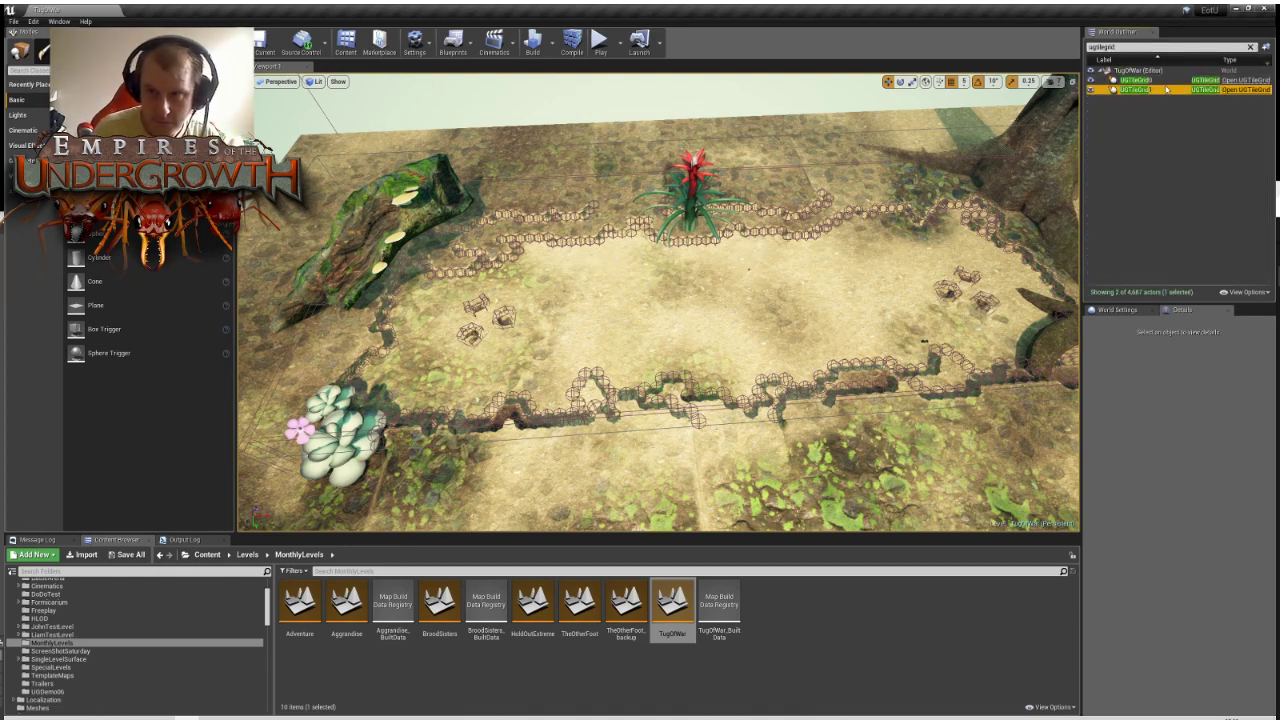
{"action": "left_click", "coordinate": [1158, 81]}
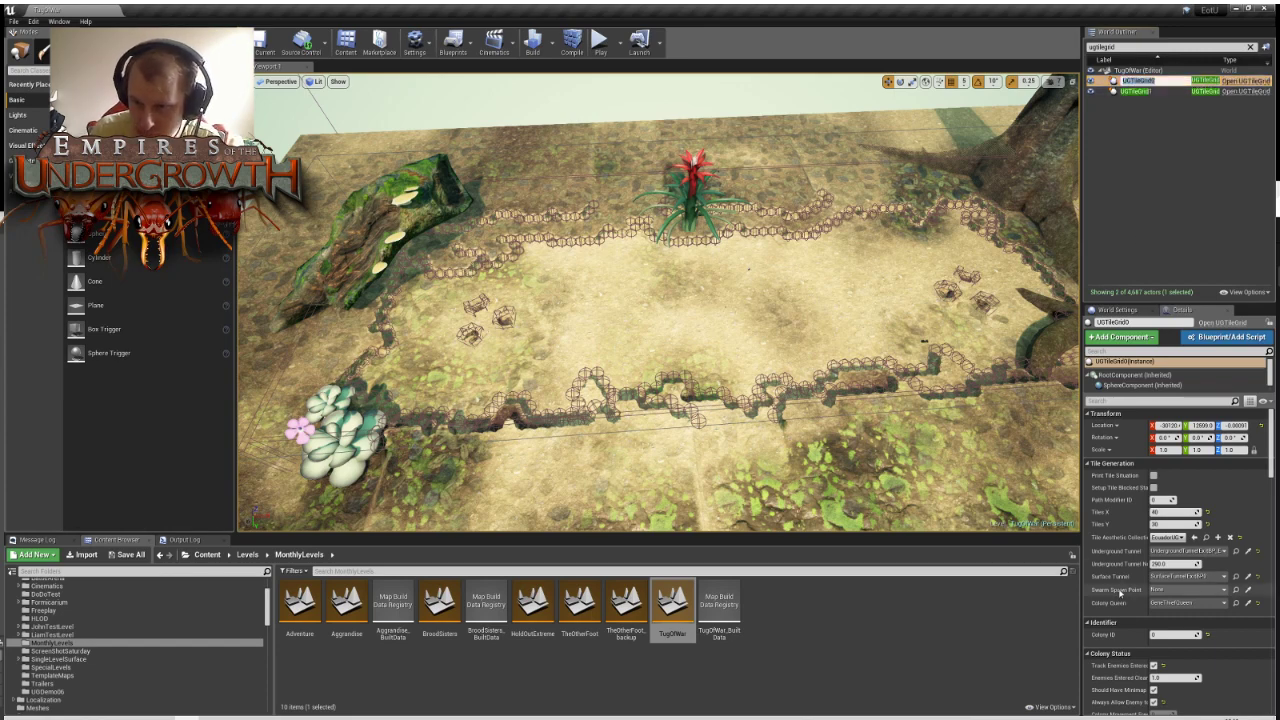
Enable the ignore-marker and Never Send Home options in the AI Tools section of UGTileGrid0
{"action": "scroll", "coordinate": [1120, 591], "scroll_direction": "down", "scroll_amount": 4}
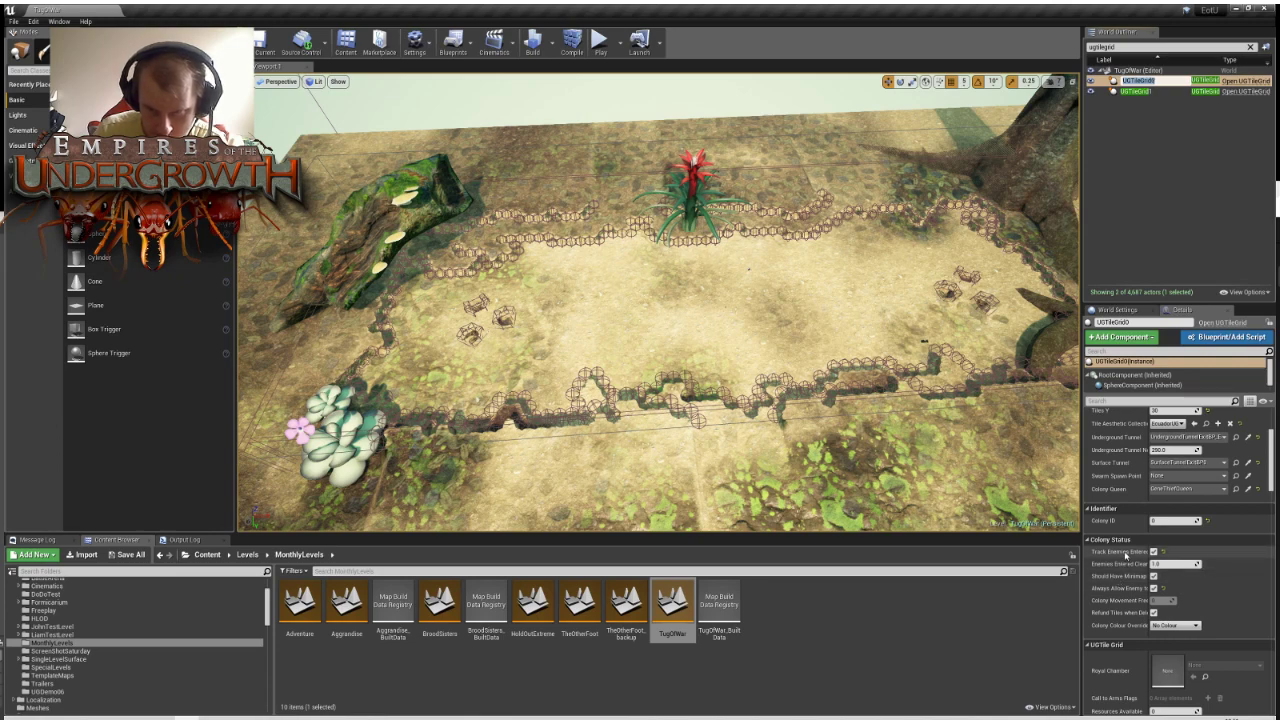
{"action": "scroll", "coordinate": [1122, 565], "scroll_direction": "up", "scroll_amount": 4}
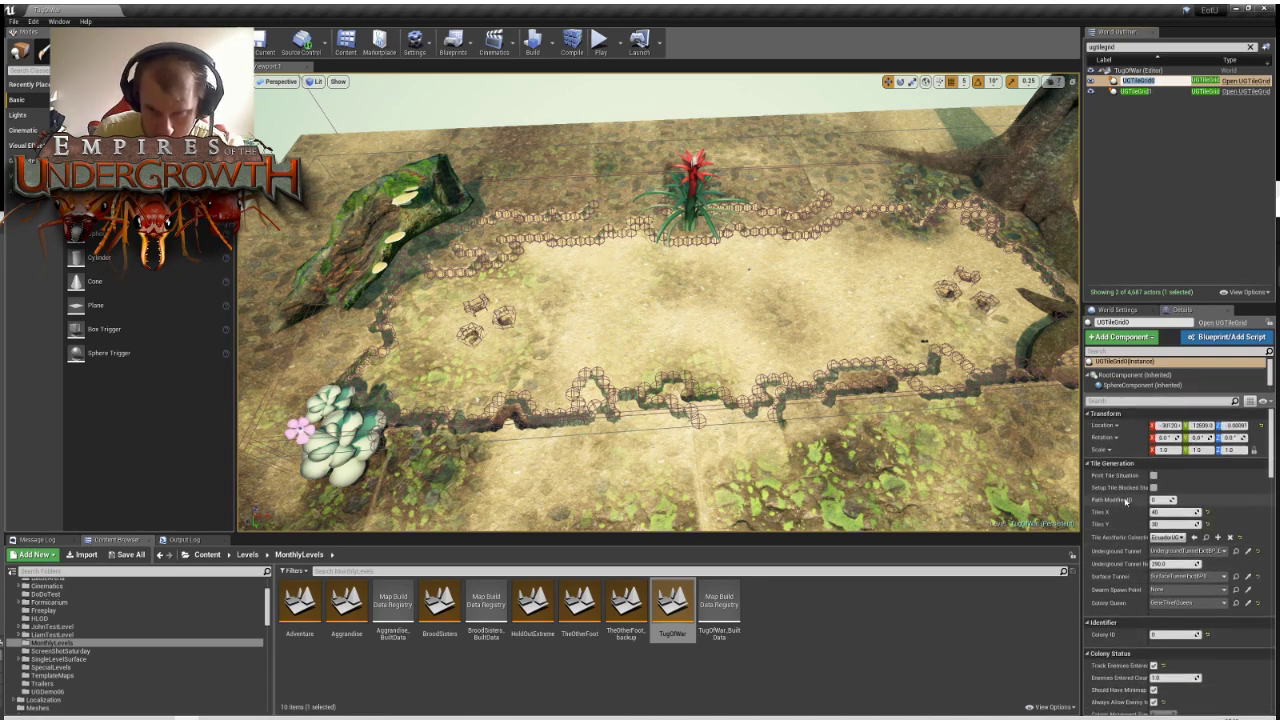
{"action": "scroll", "coordinate": [1127, 527], "scroll_direction": "down", "scroll_amount": 4}
{"action": "scroll", "coordinate": [1127, 527], "scroll_direction": "down", "scroll_amount": 10}
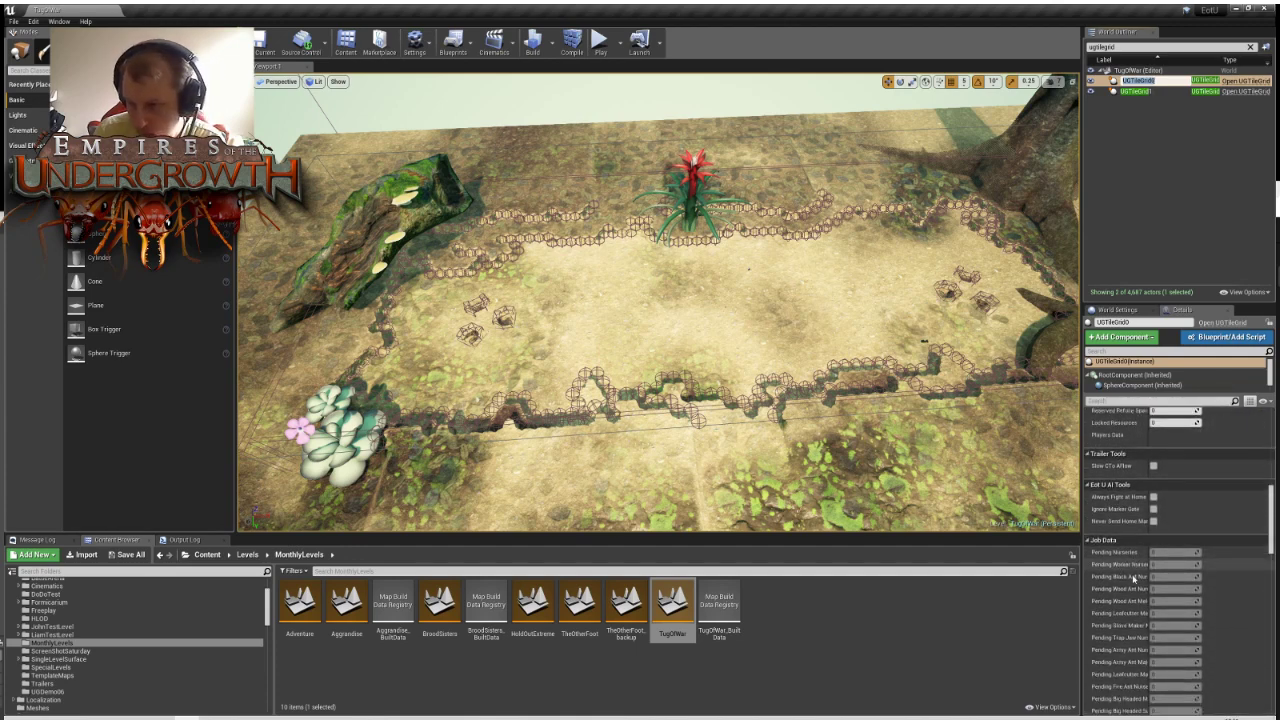
{"action": "scroll", "coordinate": [1130, 580], "scroll_direction": "down", "scroll_amount": 1}
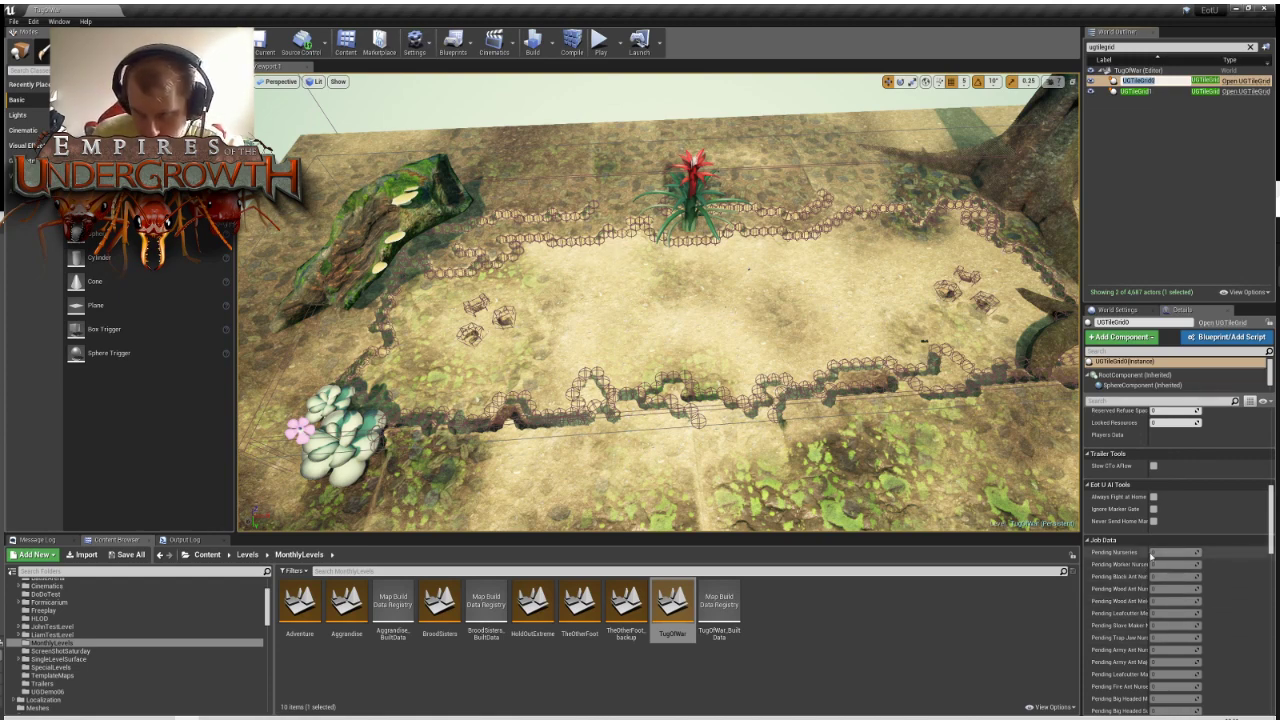
{"action": "scroll", "coordinate": [1150, 553], "scroll_direction": "down", "scroll_amount": 1}
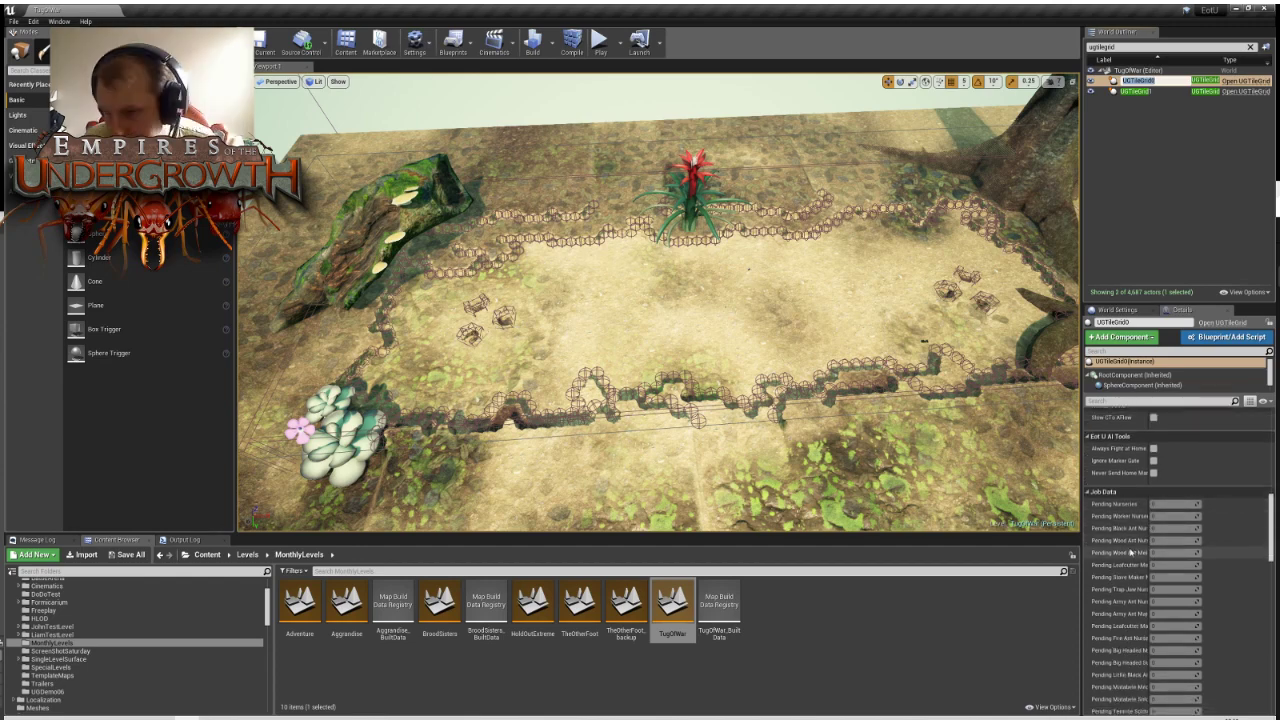
{"action": "scroll", "coordinate": [1111, 537], "scroll_direction": "up", "scroll_amount": 7}
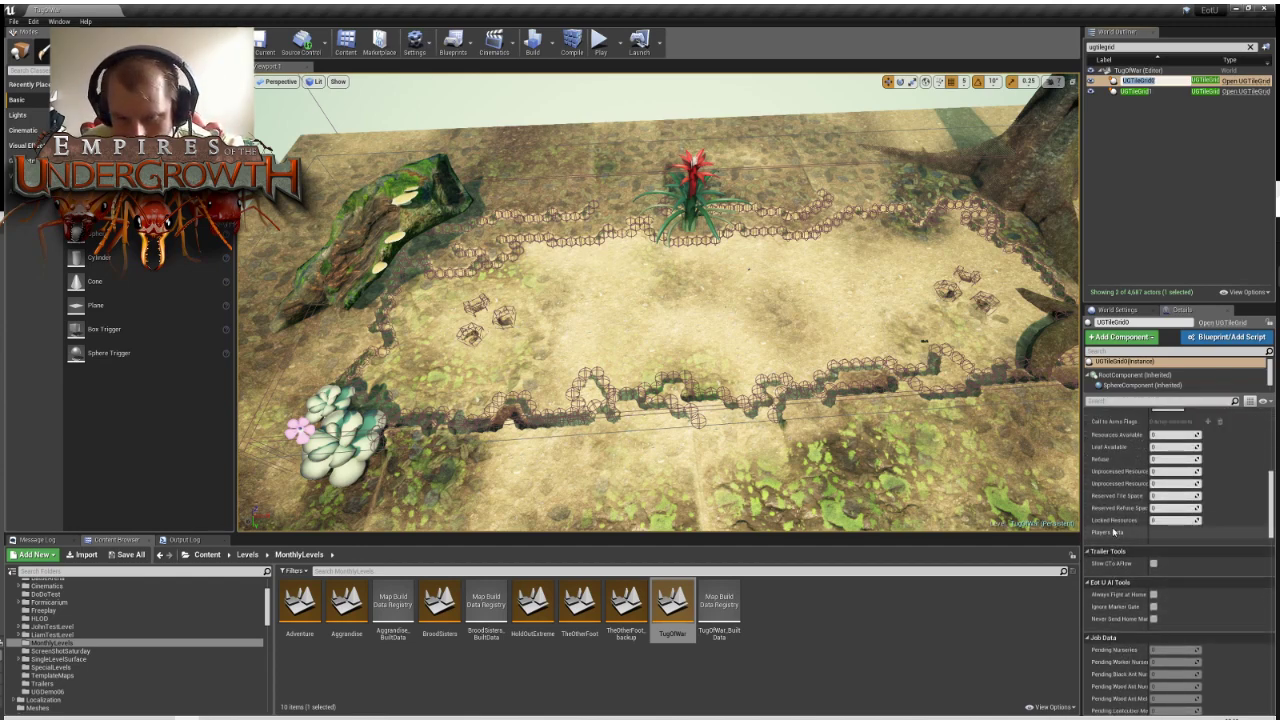
{"action": "scroll", "coordinate": [1119, 500], "scroll_direction": "down", "scroll_amount": 3}
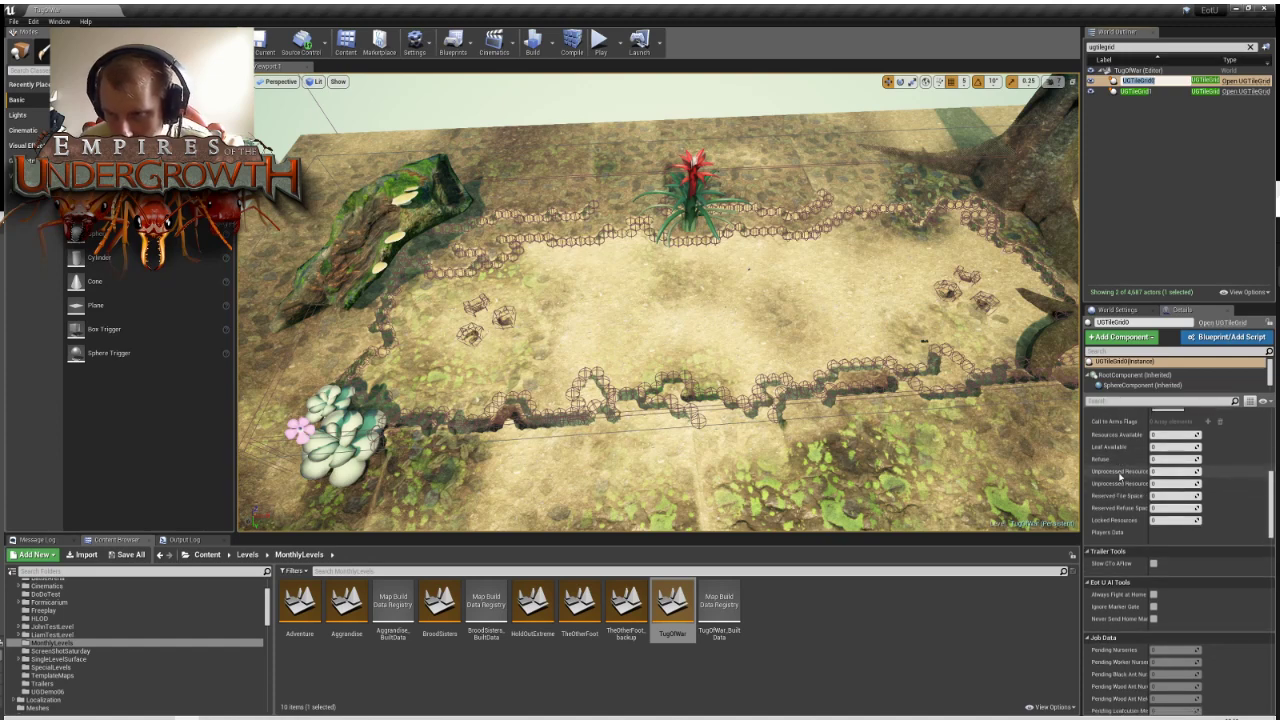
{"action": "scroll", "coordinate": [1120, 478], "scroll_direction": "down", "scroll_amount": 4}
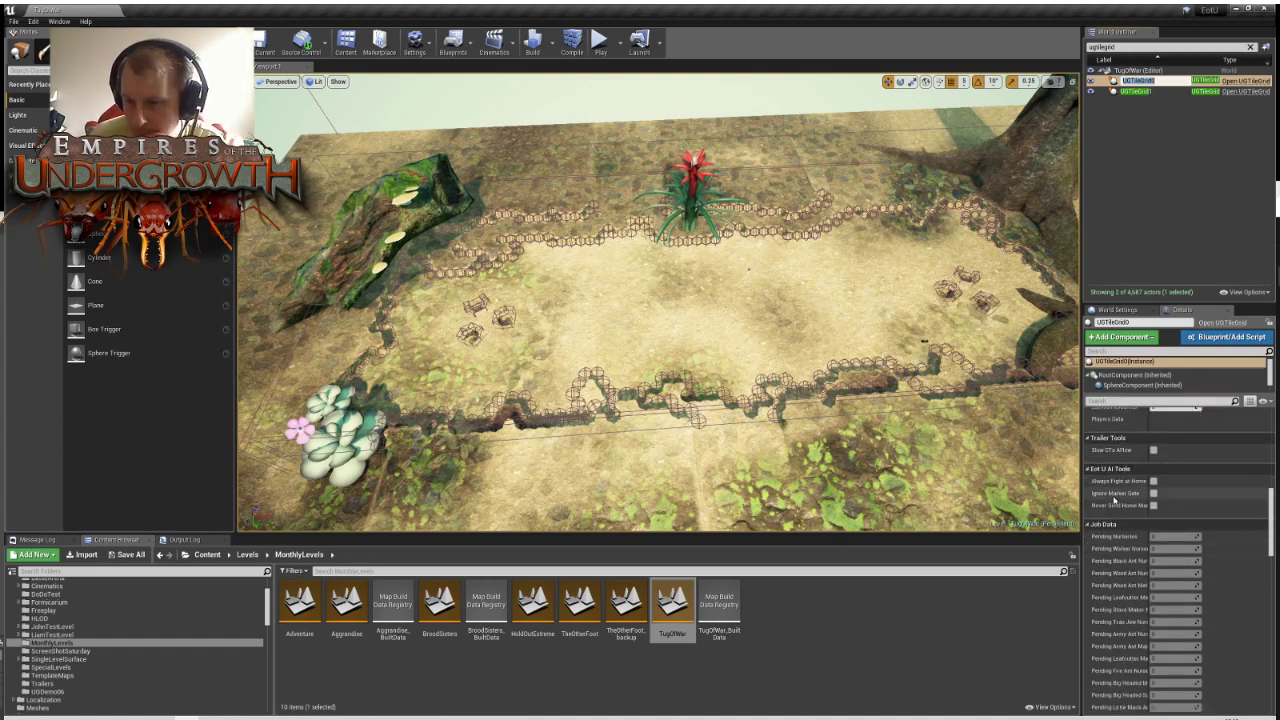
{"action": "scroll", "coordinate": [1115, 489], "scroll_direction": "down", "scroll_amount": 2}
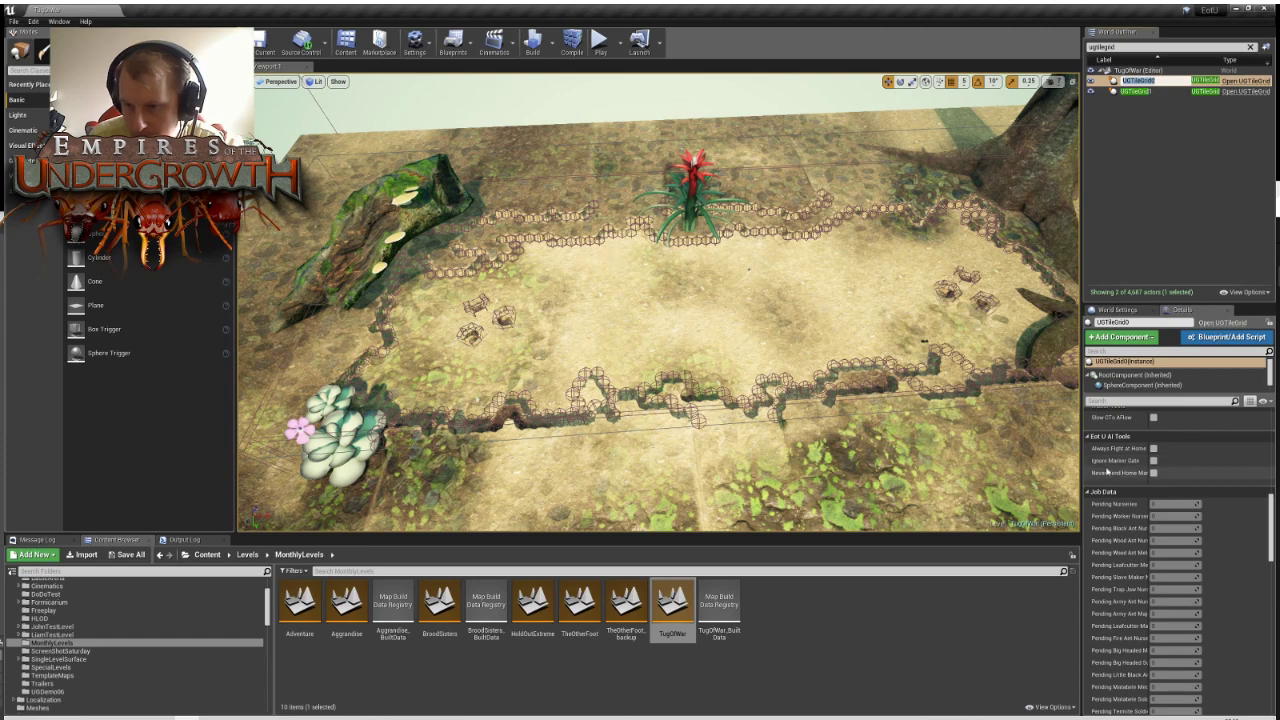
{"action": "left_click", "coordinate": [1153, 461]}
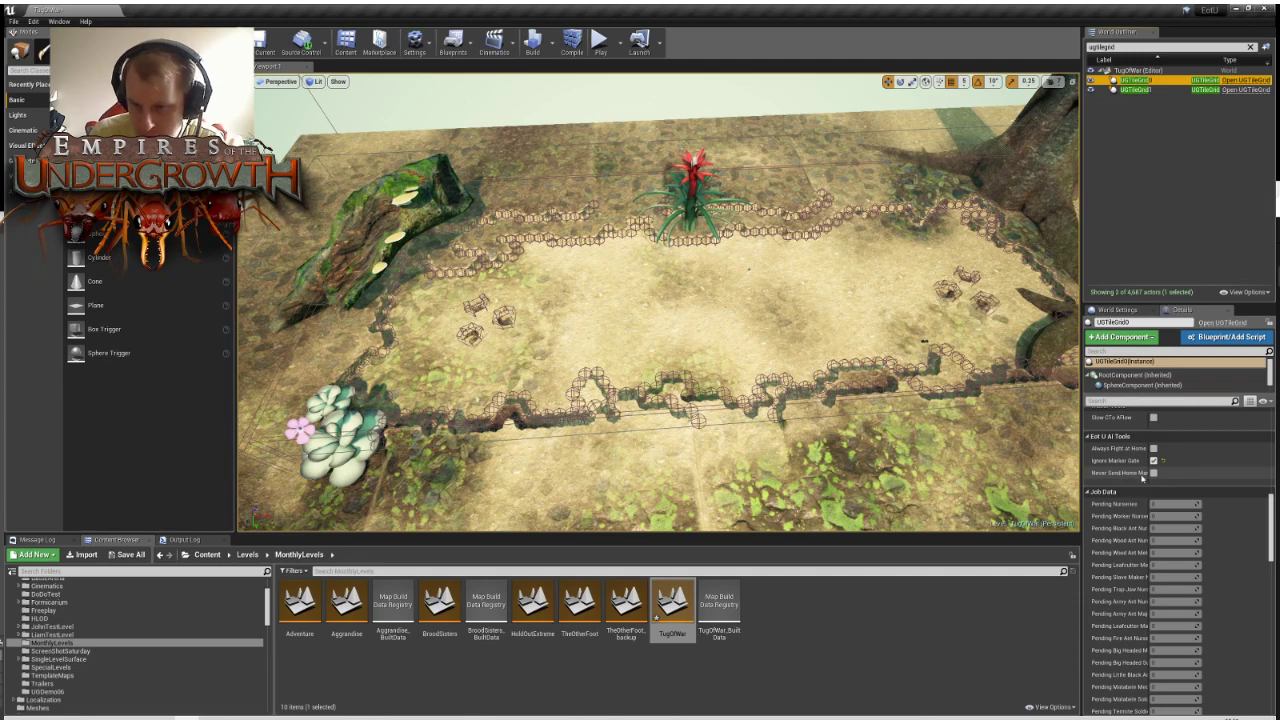
{"action": "left_click", "coordinate": [1153, 472]}
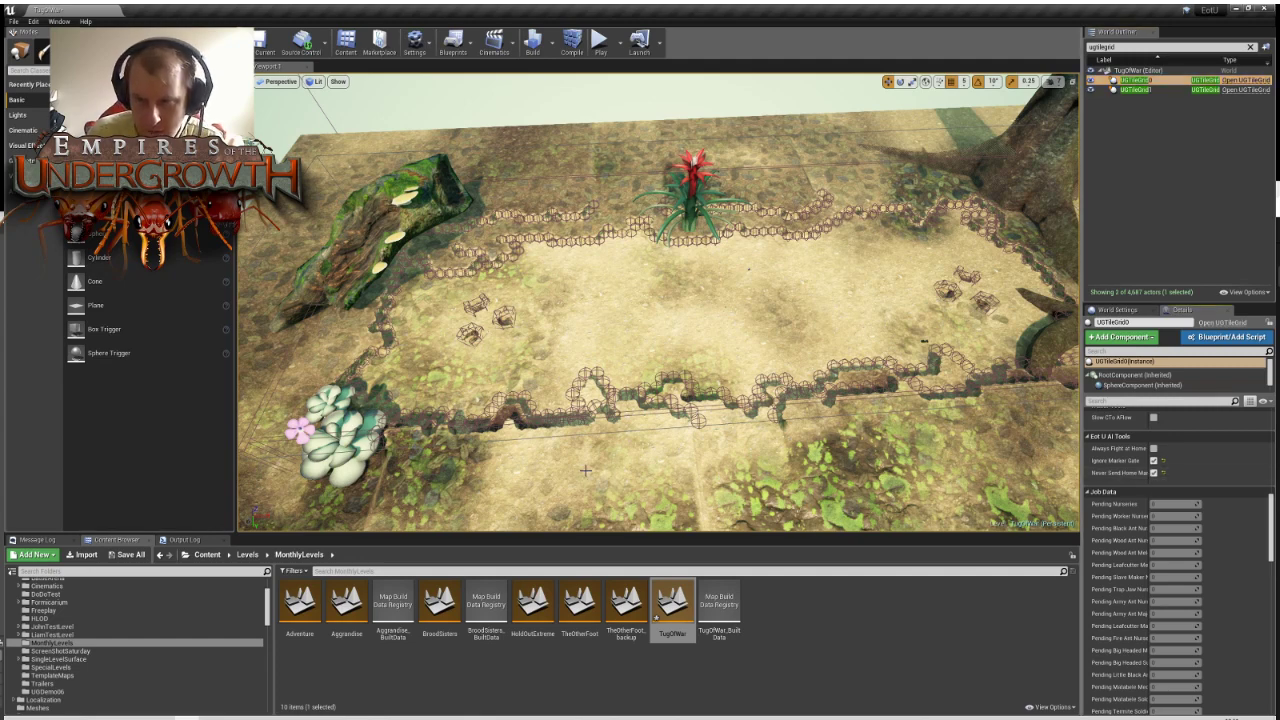
Enable the same ignore-marker and Never Send Home AI options on UGTileGrid1
{"action": "left_click", "coordinate": [1135, 89]}
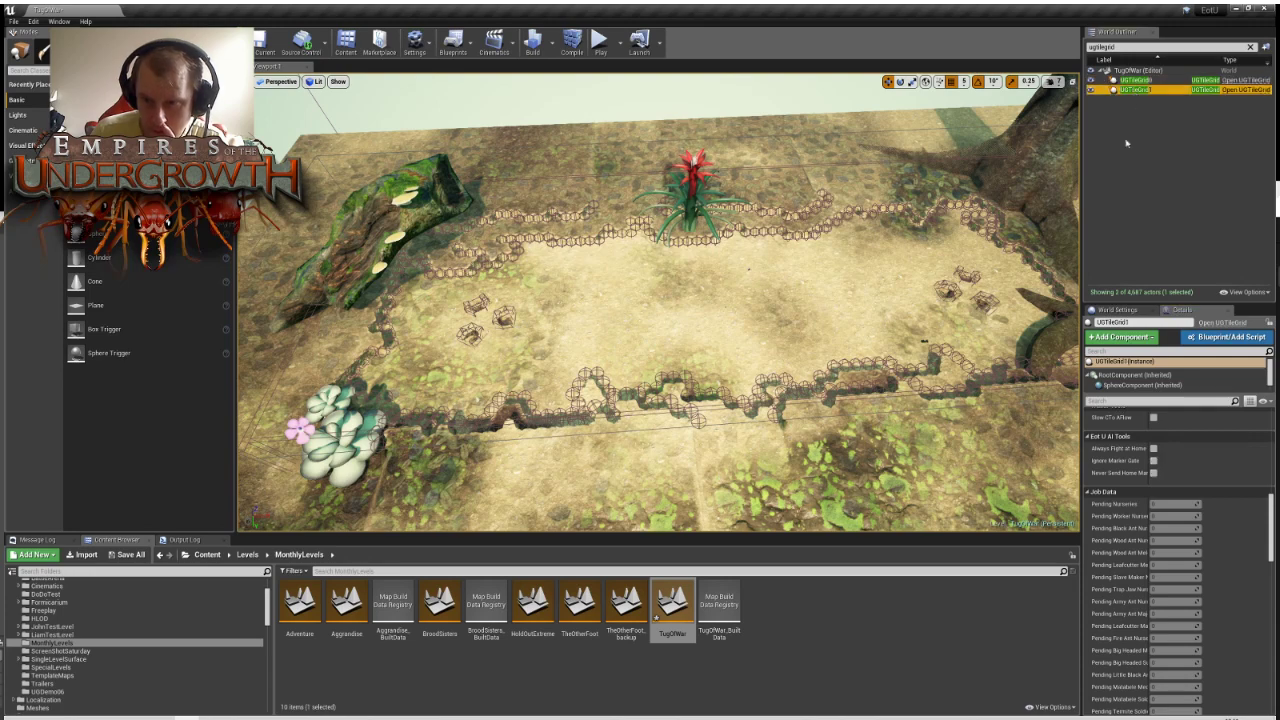
{"action": "left_click", "coordinate": [1153, 461]}
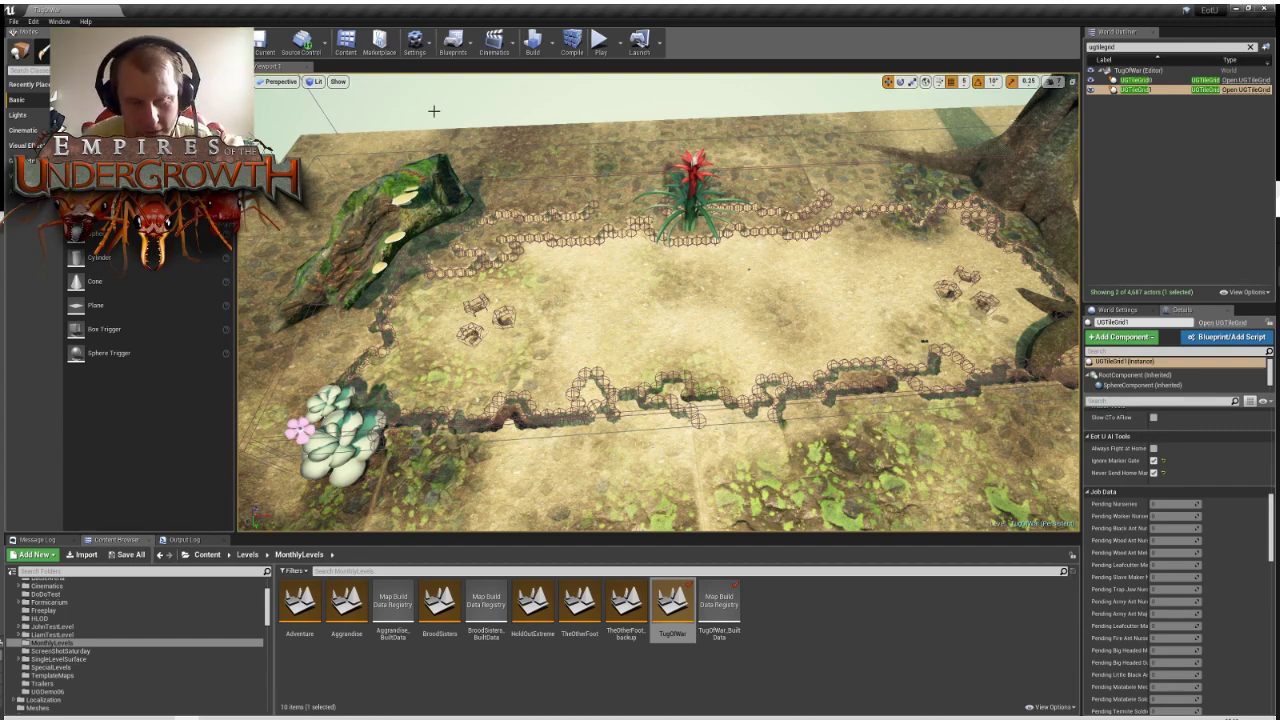
Inspect the TugOfWar level from above, including the walled arena and the top of the large tree trunk
{"action": "scroll", "coordinate": [434, 110], "scroll_direction": "down", "scroll_amount": 10}
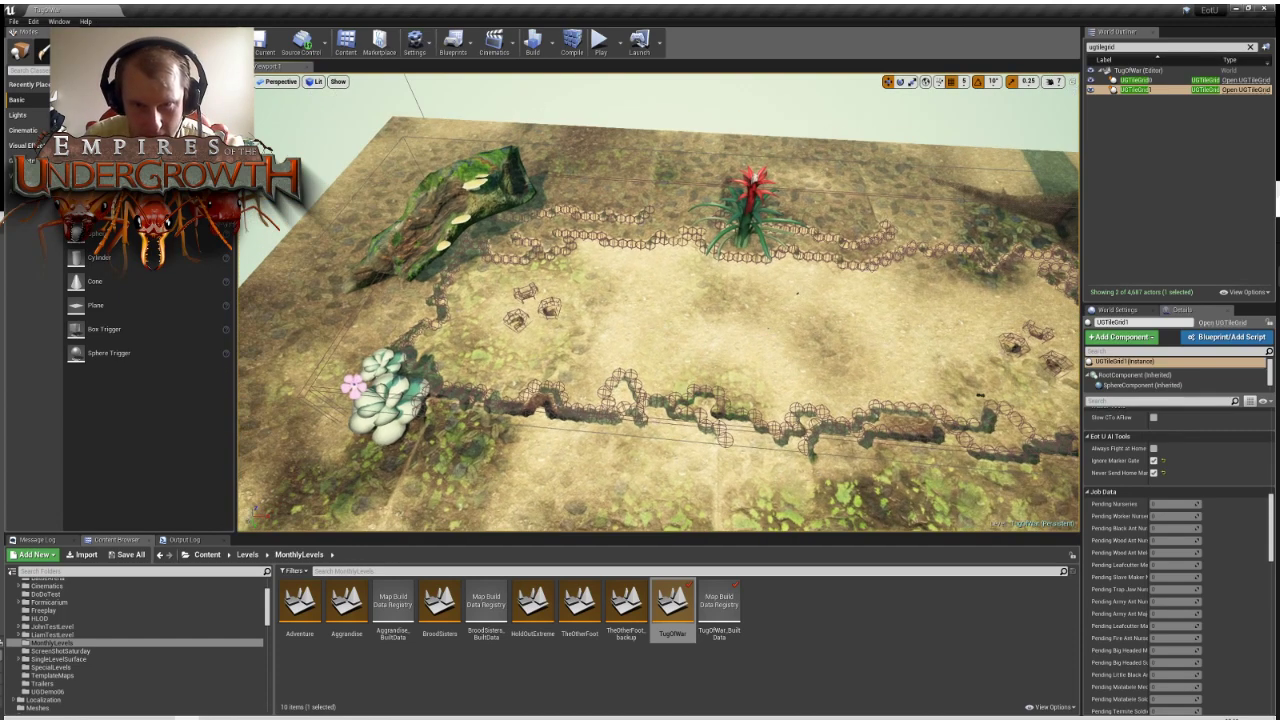
{"action": "scroll", "coordinate": [780, 303], "scroll_direction": "up", "scroll_amount": 10}
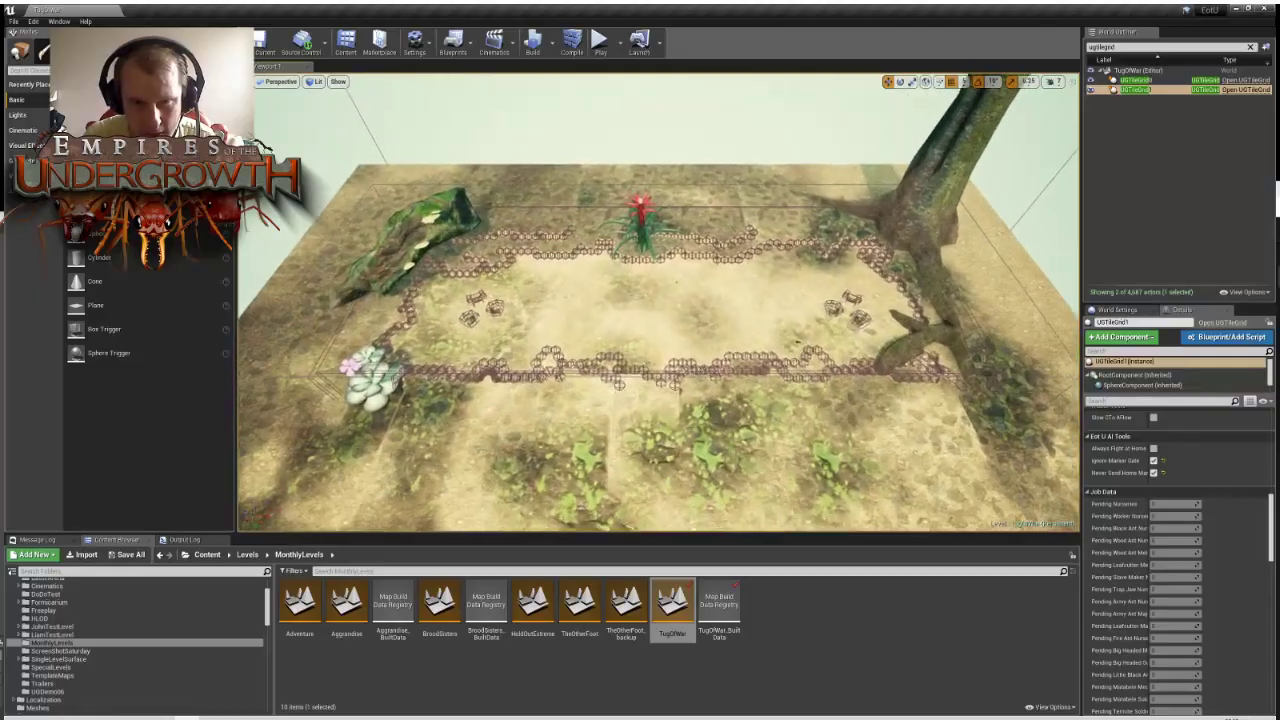
{"action": "key", "text": "w"}
{"action": "right_click_drag", "start_coordinate": [837, 287], "coordinate": [910, 350]}
{"action": "key", "text": "w"}
{"action": "key", "text": "s"}
{"action": "right_click_drag", "start_coordinate": [658, 301], "coordinate": [765, 235]}
{"action": "key", "text": "w"}
{"action": "key", "text": "s"}
{"action": "key", "text": "d"}
{"action": "key", "text": "a"}
{"action": "key", "text": "s"}
{"action": "key", "text": "d"}
{"action": "key", "text": "s"}
{"action": "key", "text": "w"}
{"action": "key", "text": "w"}
{"action": "key", "text": "d"}
{"action": "key", "text": "s"}
{"action": "key", "text": "a"}
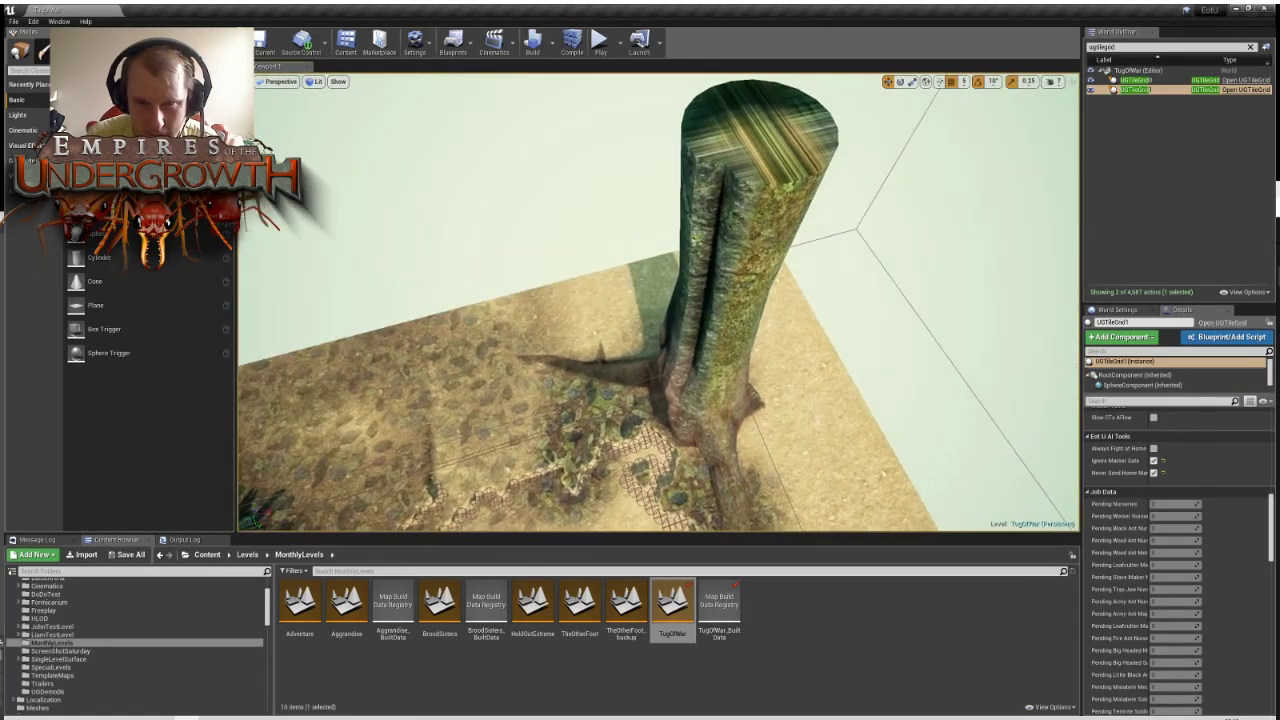
{"action": "right_click_drag", "start_coordinate": [784, 324], "coordinate": [668, 290]}
{"action": "key", "text": "d"}
{"action": "key", "text": "w"}
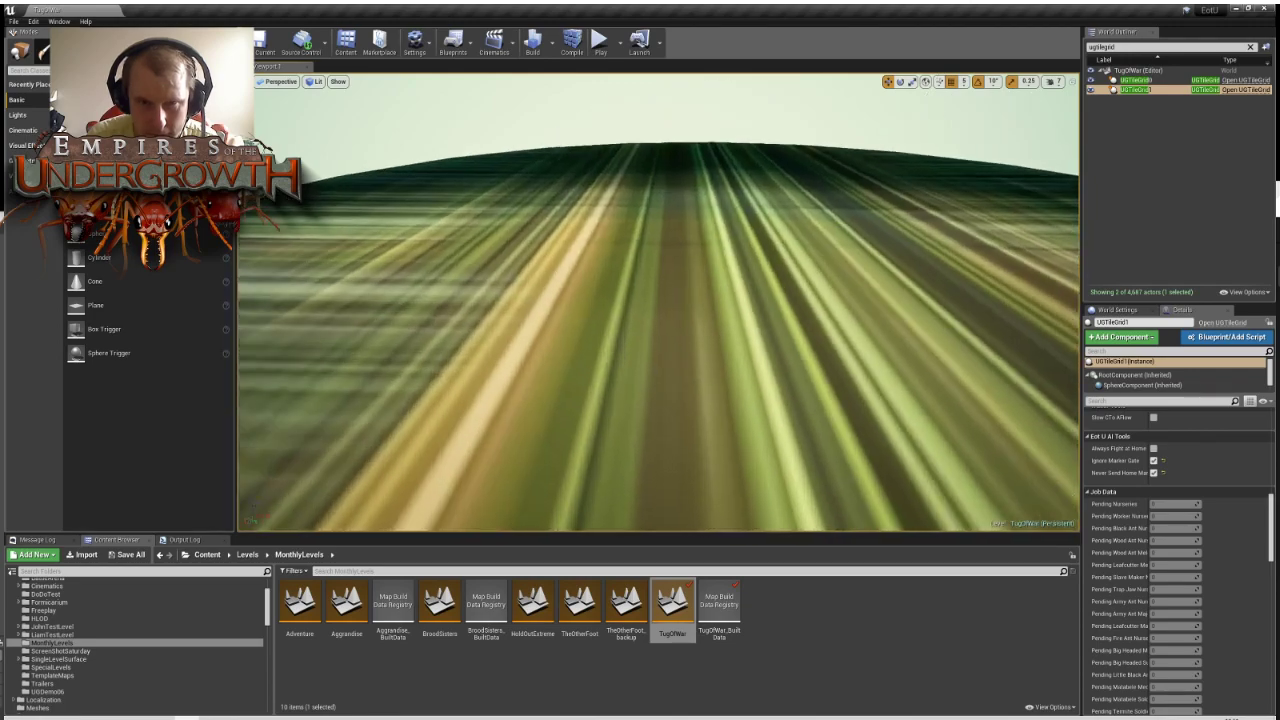
{"action": "key", "text": "s"}
{"action": "right_click_drag", "start_coordinate": [770, 317], "coordinate": [766, 315]}
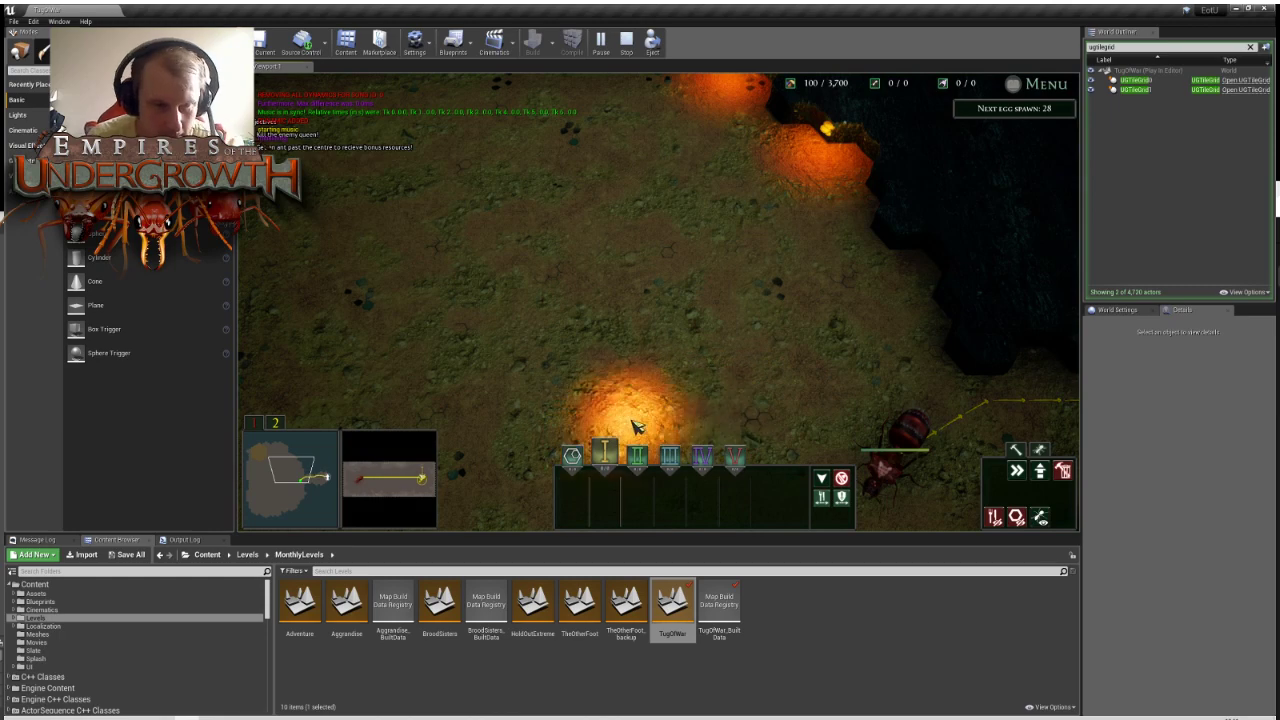
In the play test, place two ant brood tiles of the second listed type at the tunnel entrance beside the queen
{"action": "left_click", "coordinate": [1016, 470]}
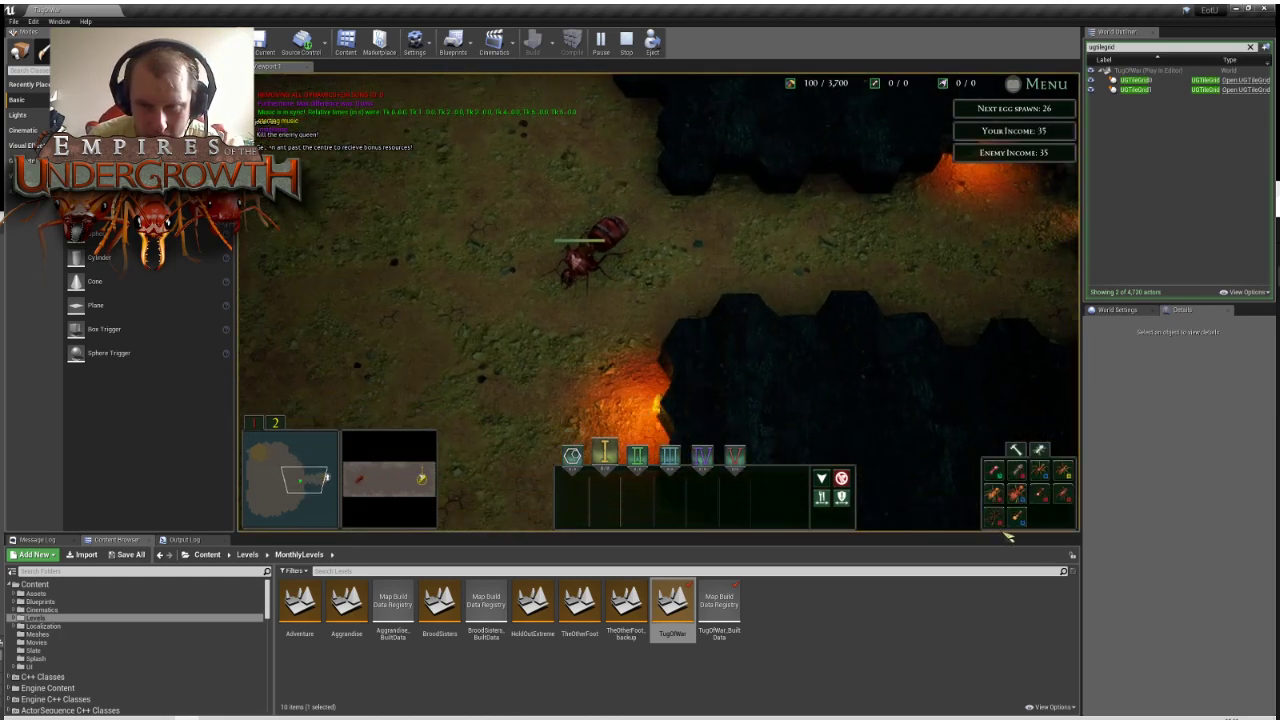
{"action": "key", "text": "d"}
{"action": "key", "text": "s"}
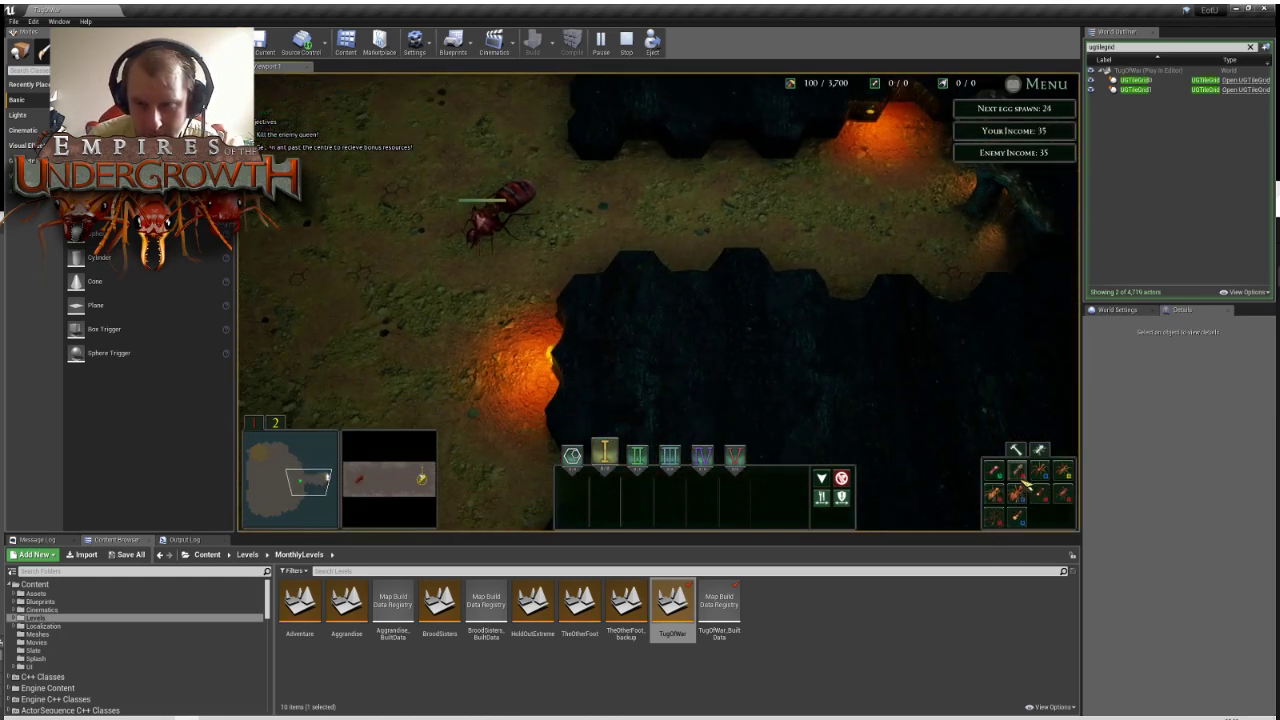
{"action": "left_click", "coordinate": [1016, 472]}
{"action": "left_click", "coordinate": [606, 228]}
{"action": "left_click", "coordinate": [594, 262]}
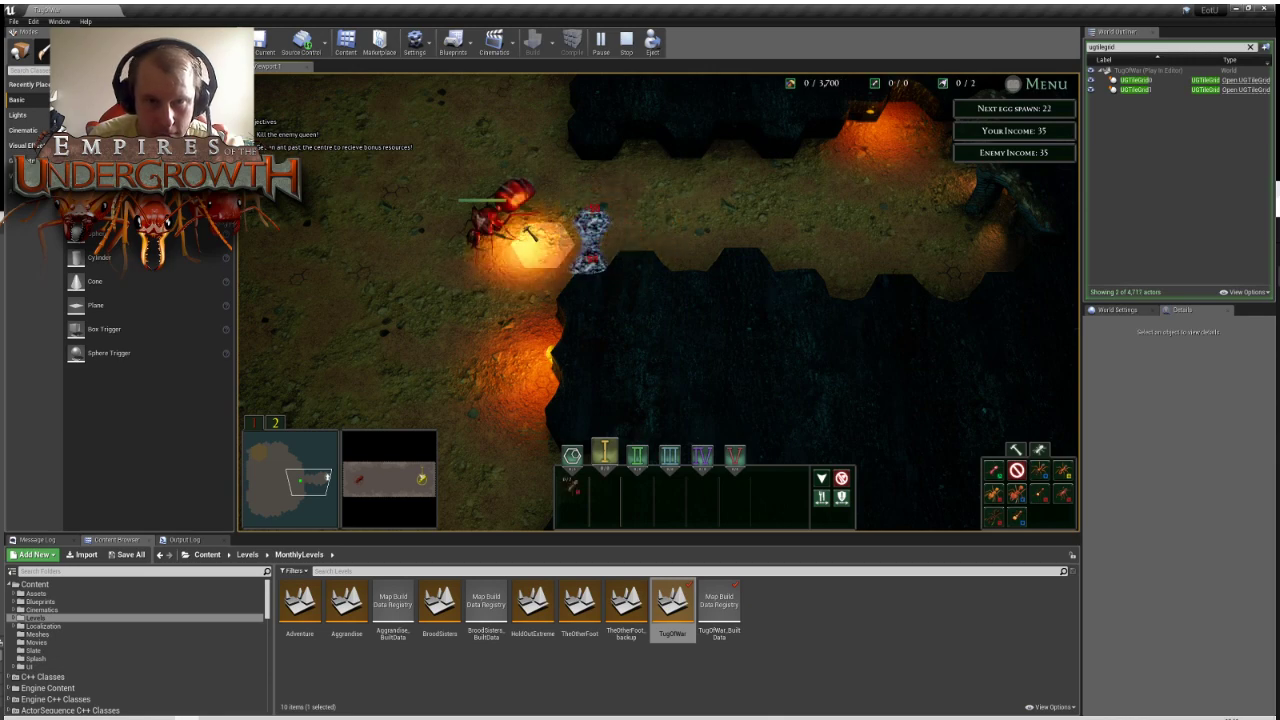
{"action": "right_click", "coordinate": [590, 228]}
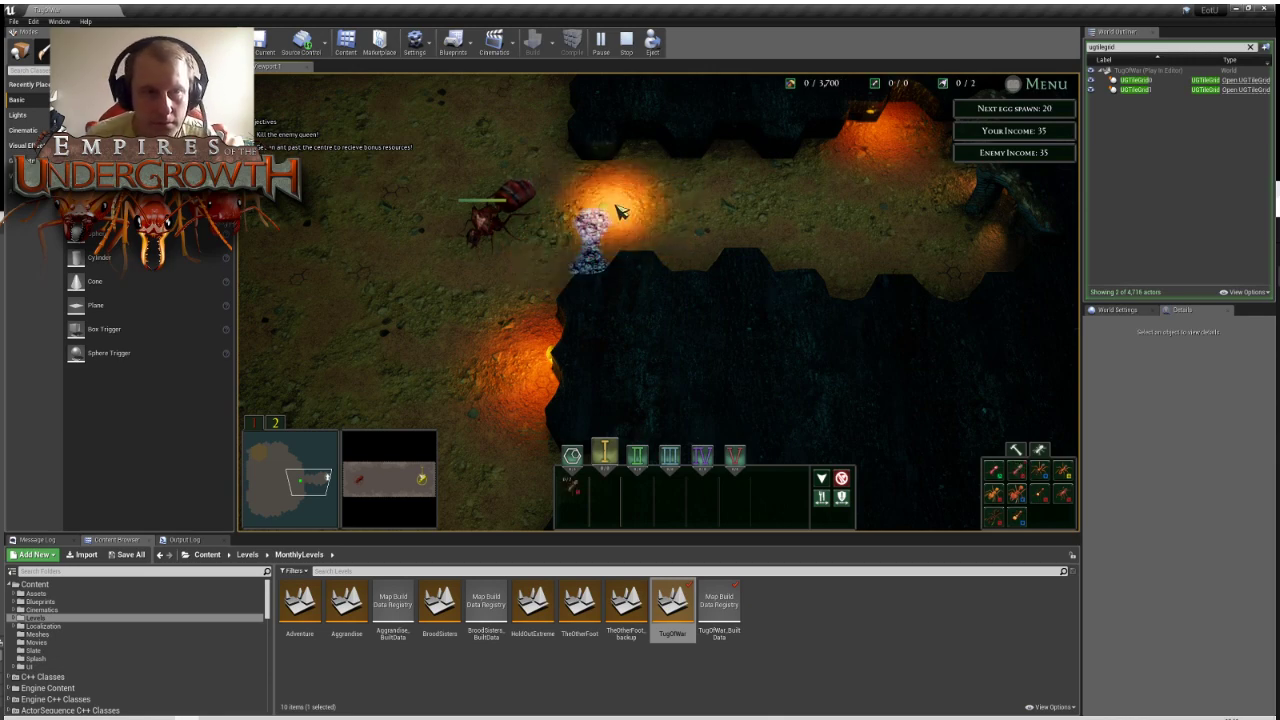
View the enemy queen's underground colony, and return the game view to the player's own queen
{"action": "key", "text": "w"}
{"action": "key", "text": "d"}
{"action": "key", "text": "a"}
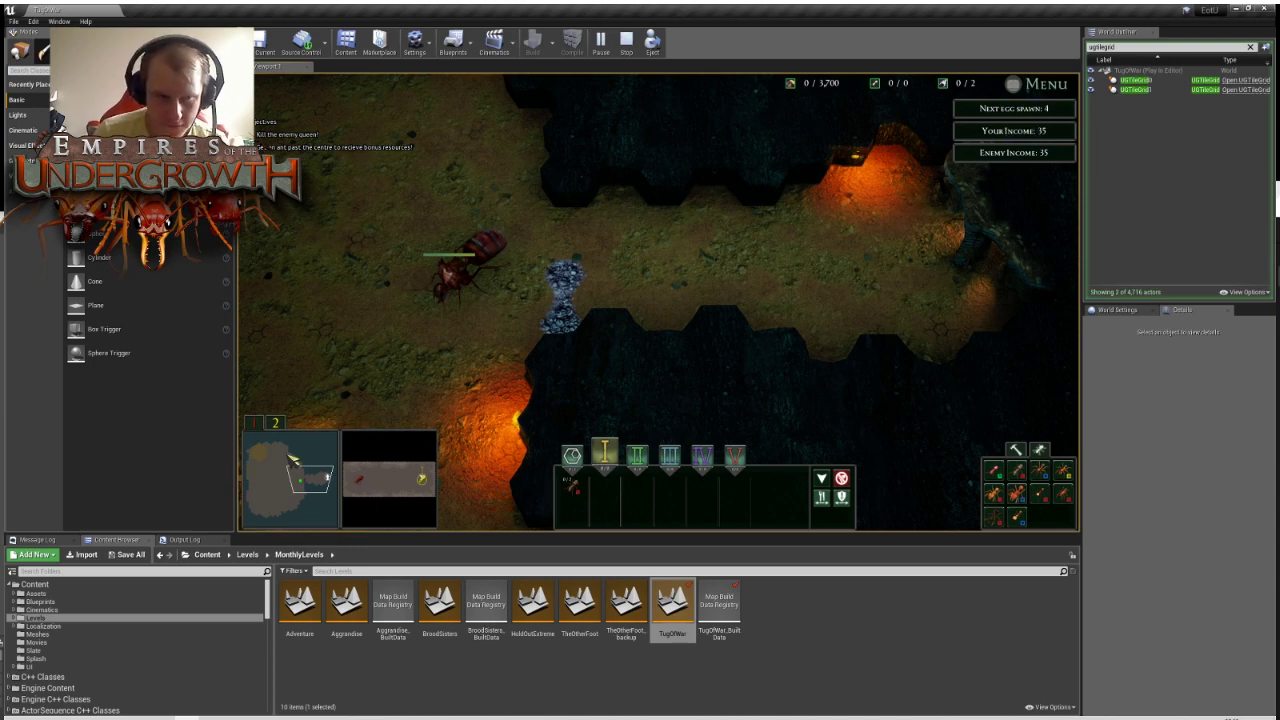
{"action": "left_click", "coordinate": [278, 423]}
{"action": "mouse_move", "coordinate": [1079, 434]}
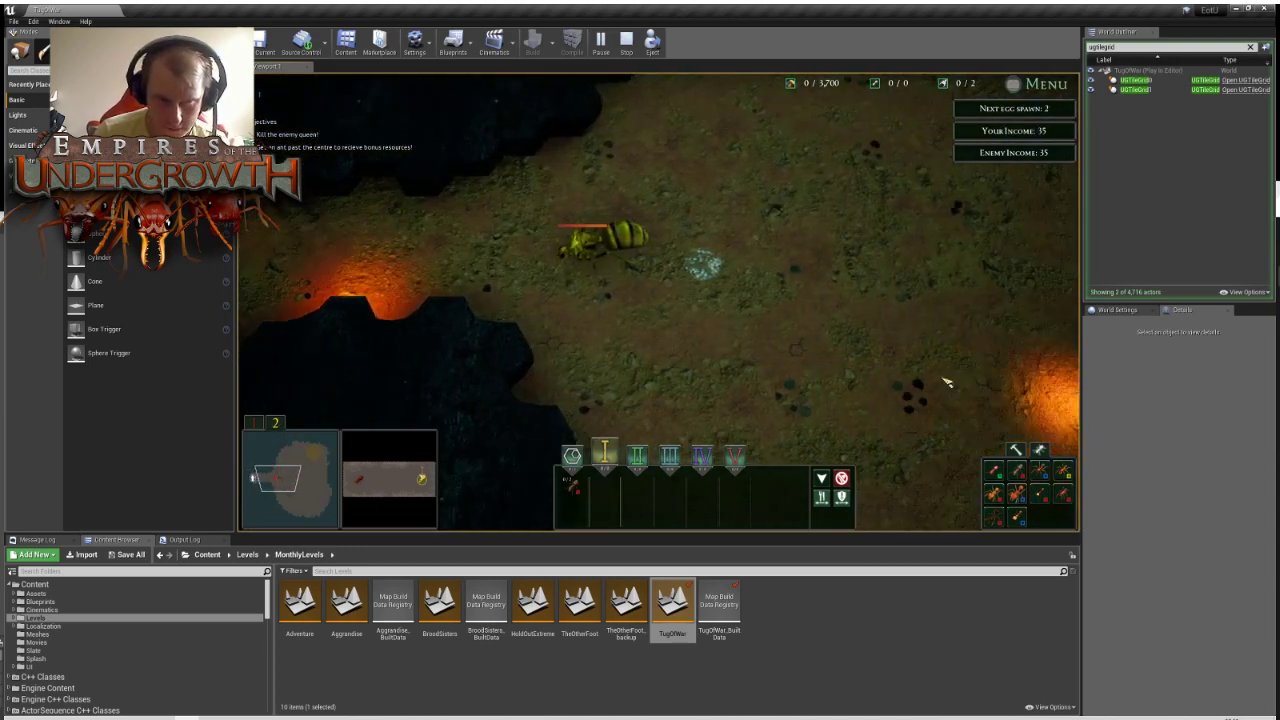
{"action": "left_click", "coordinate": [254, 423]}
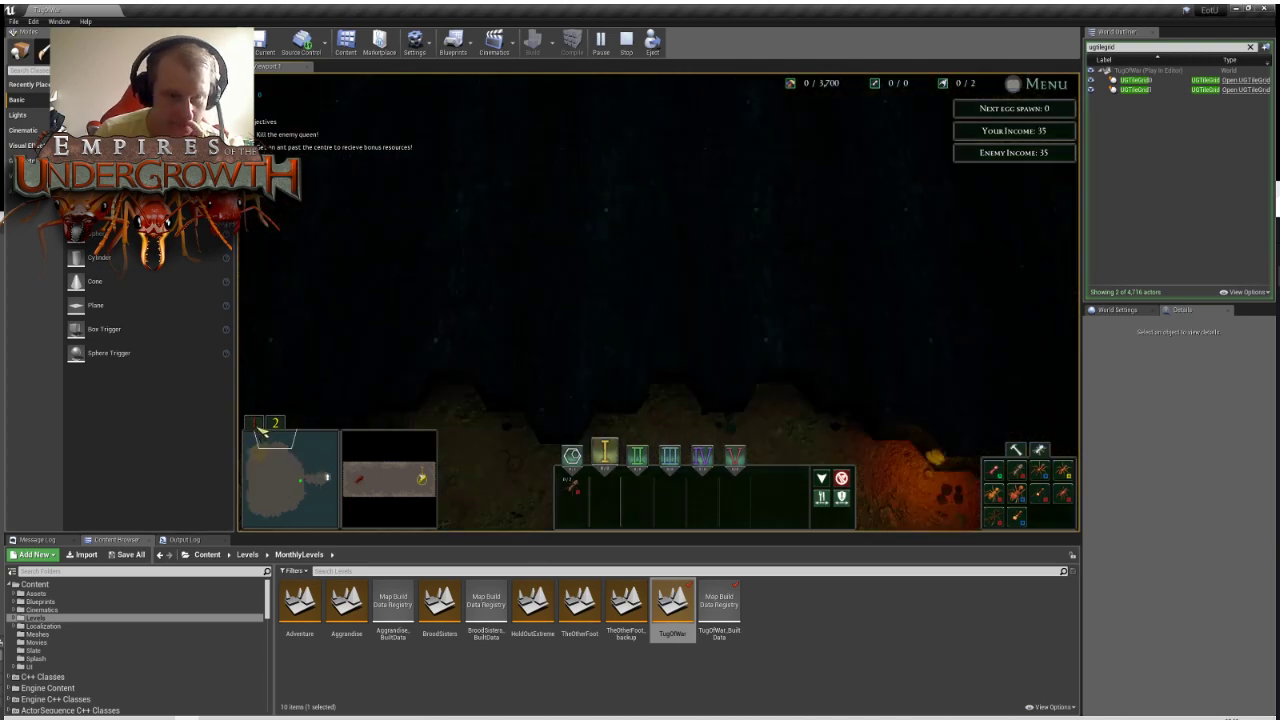
{"action": "left_click", "coordinate": [300, 478]}
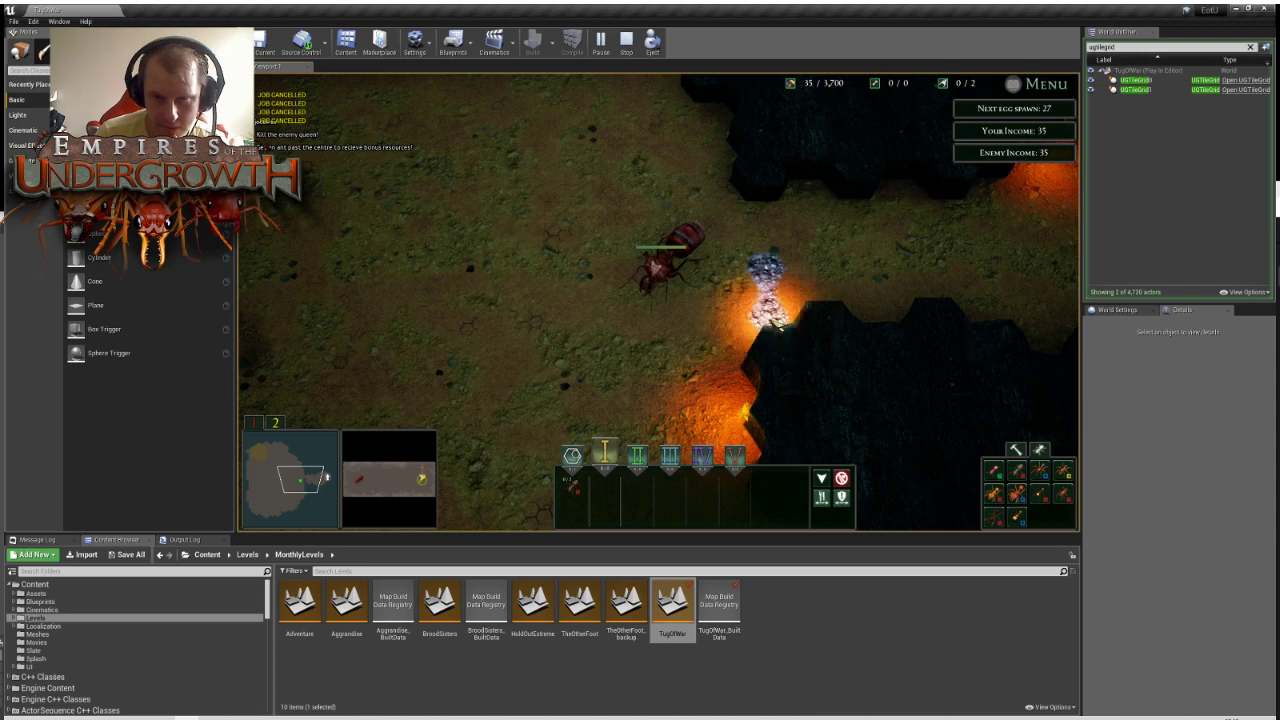
Check the brood tiles beside the queen, and follow the hatched ants at the centre of the surface battlefield
{"action": "key", "text": "d"}
{"action": "key", "text": "d"}
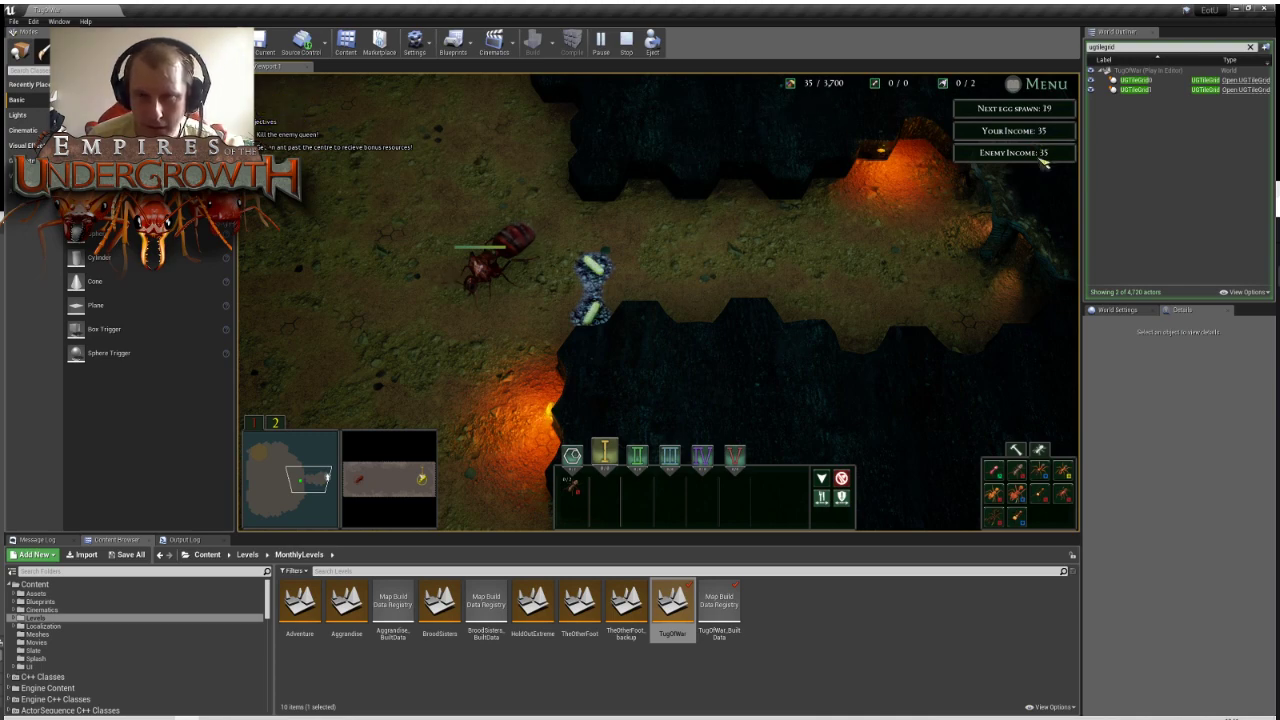
{"action": "key", "text": "d"}
{"action": "key", "text": "a"}
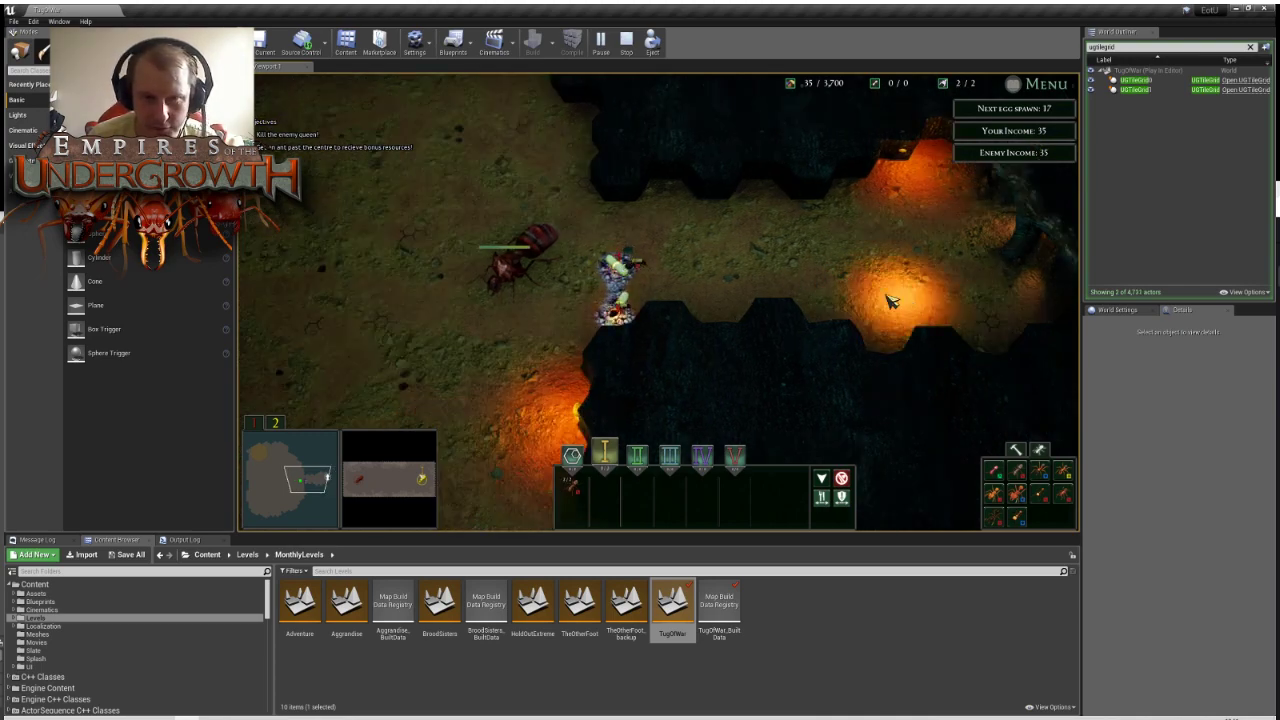
{"action": "key", "text": "d"}
{"action": "left_click_drag", "start_coordinate": [364, 482], "coordinate": [394, 482]}
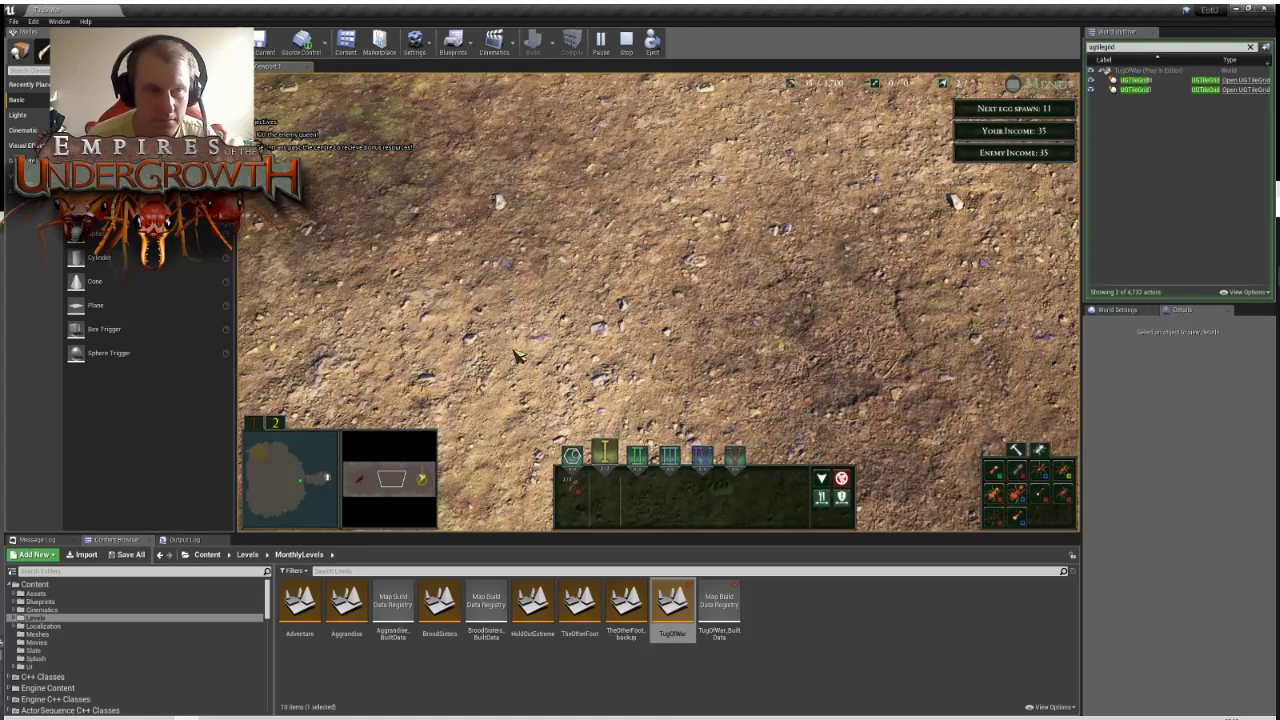
{"action": "key", "text": "d"}
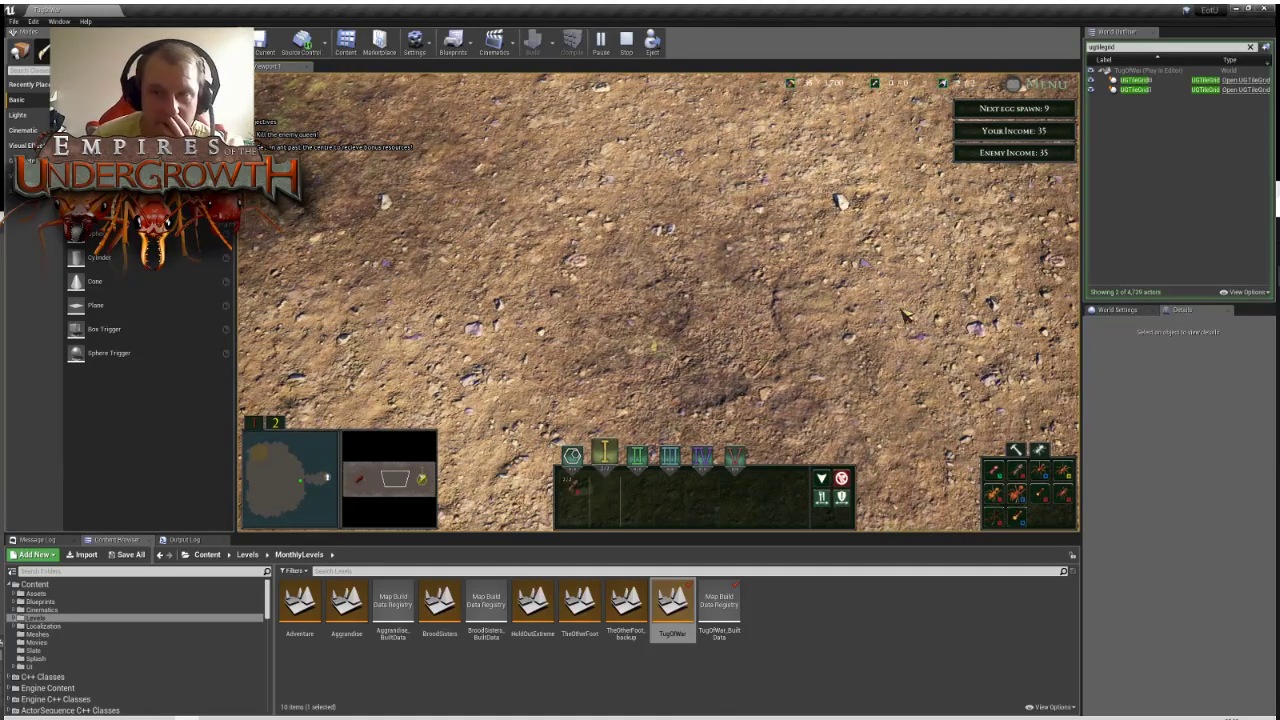
{"action": "key", "text": "d"}
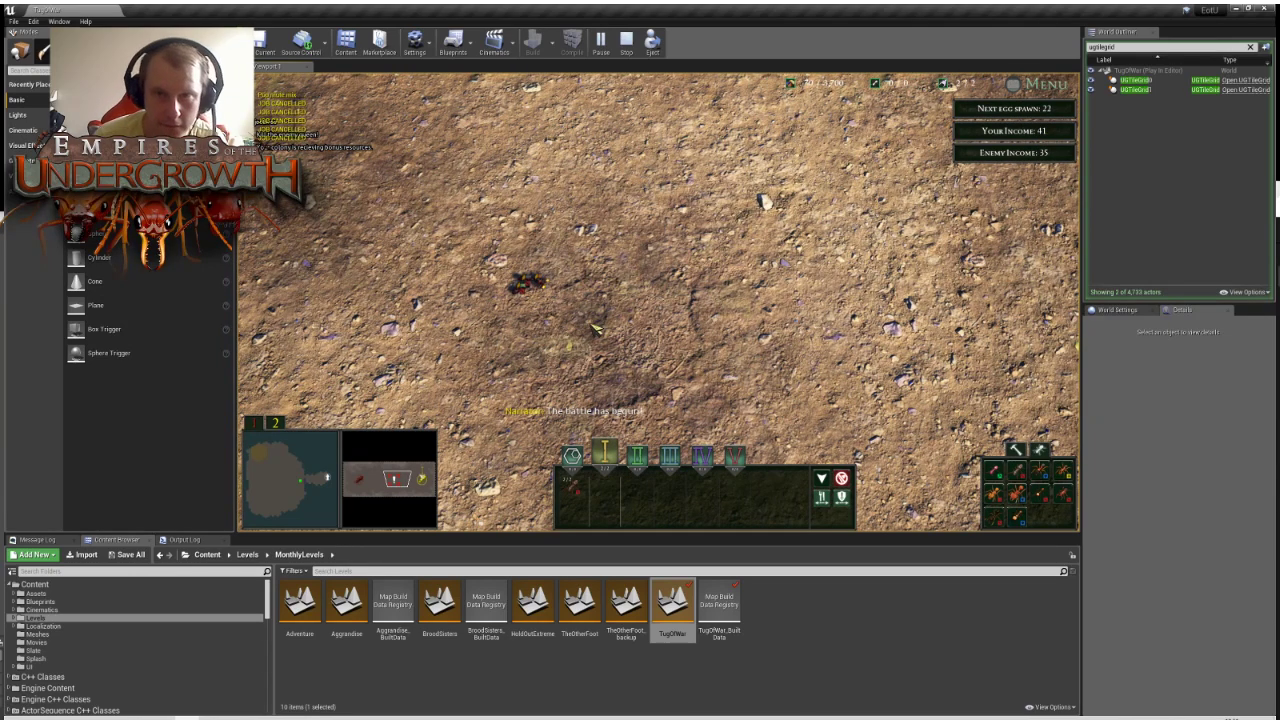
Place one more Black Ant nursery tile on the tunnel side of the two brood tiles beside the queen
{"action": "key", "text": "Tab"}
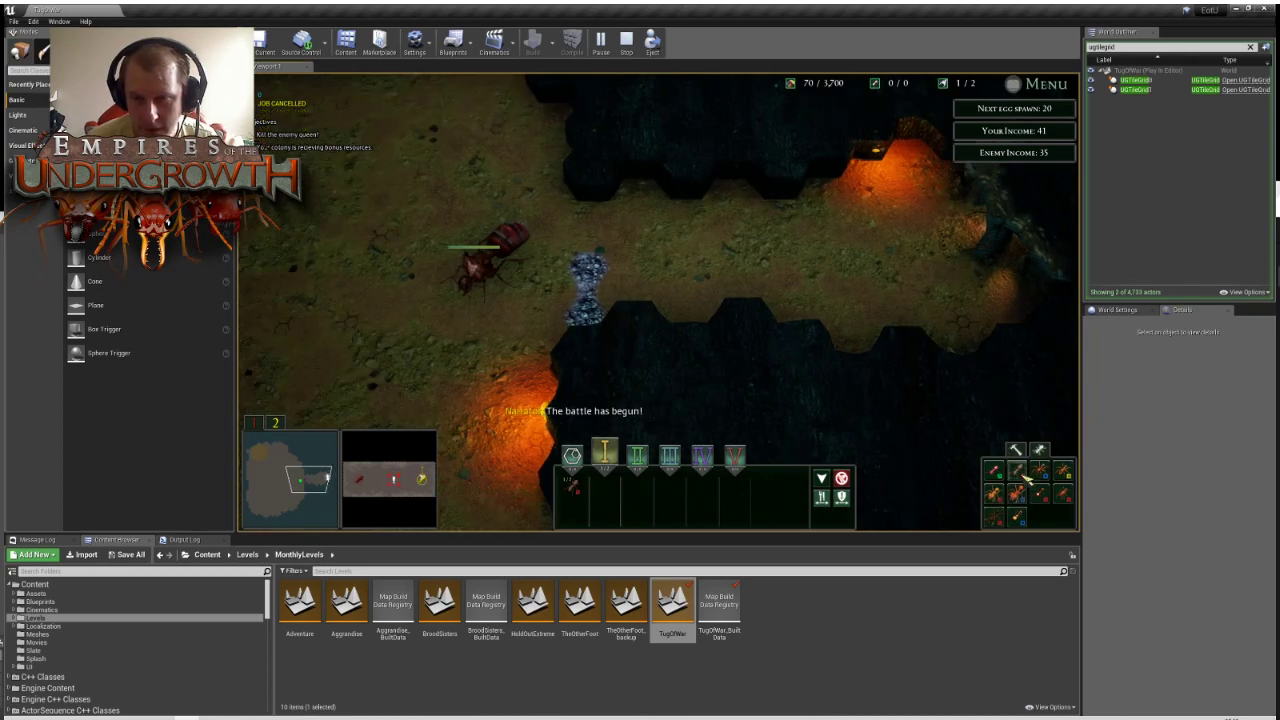
{"action": "left_click", "coordinate": [1016, 470]}
{"action": "key", "text": "Tab"}
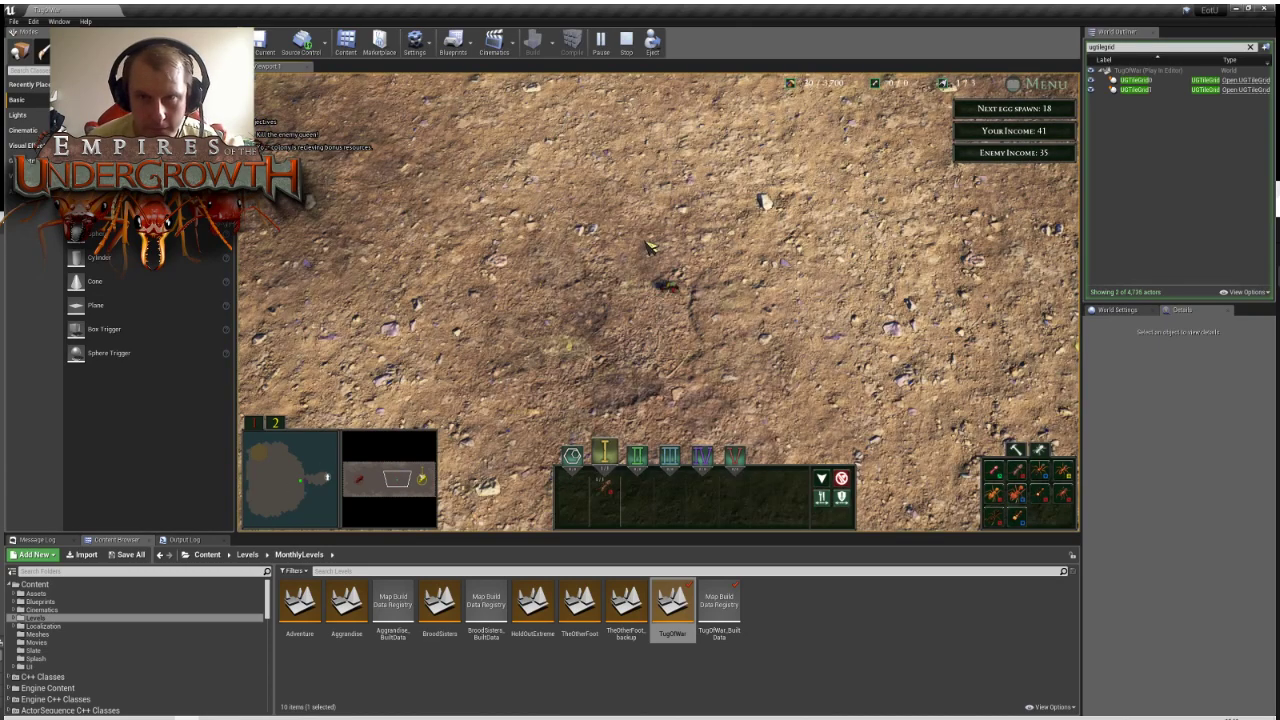
Follow the ants across the surface battlefield as far as the nest entrance holes
{"action": "key", "text": "d"}
{"action": "key", "text": "d"}
{"action": "key", "text": "d"}
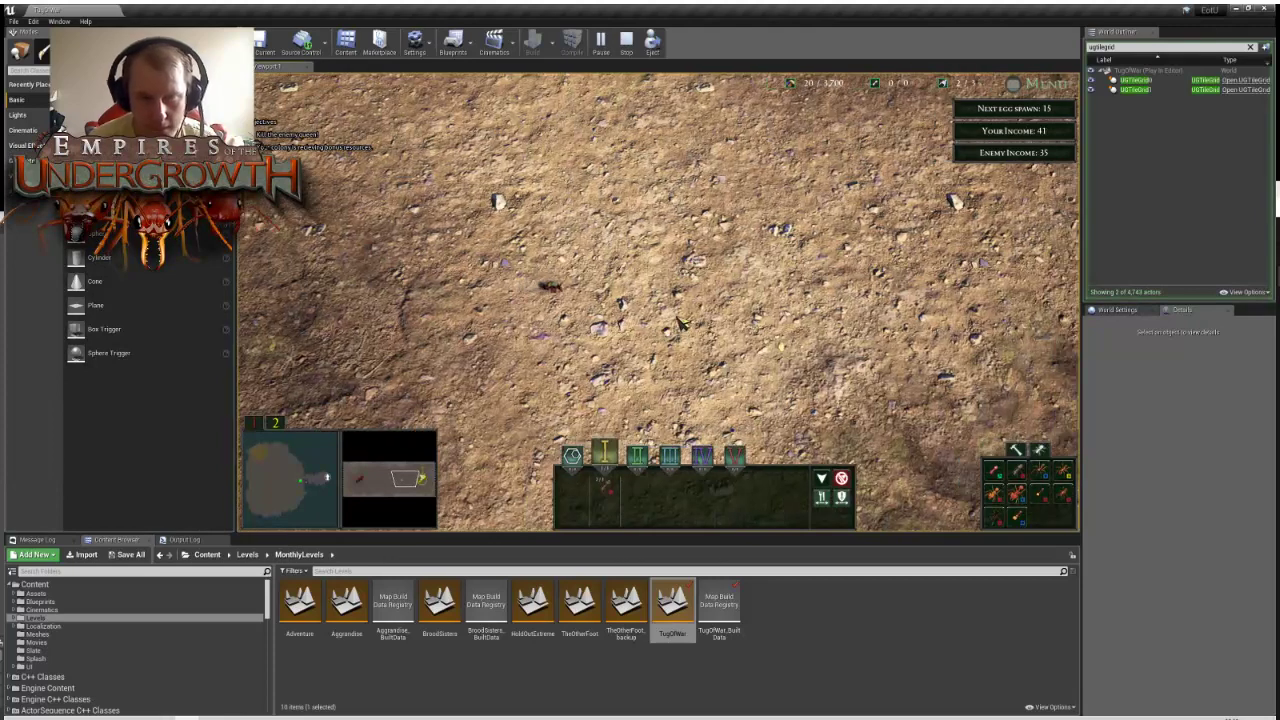
{"action": "key", "text": "d"}
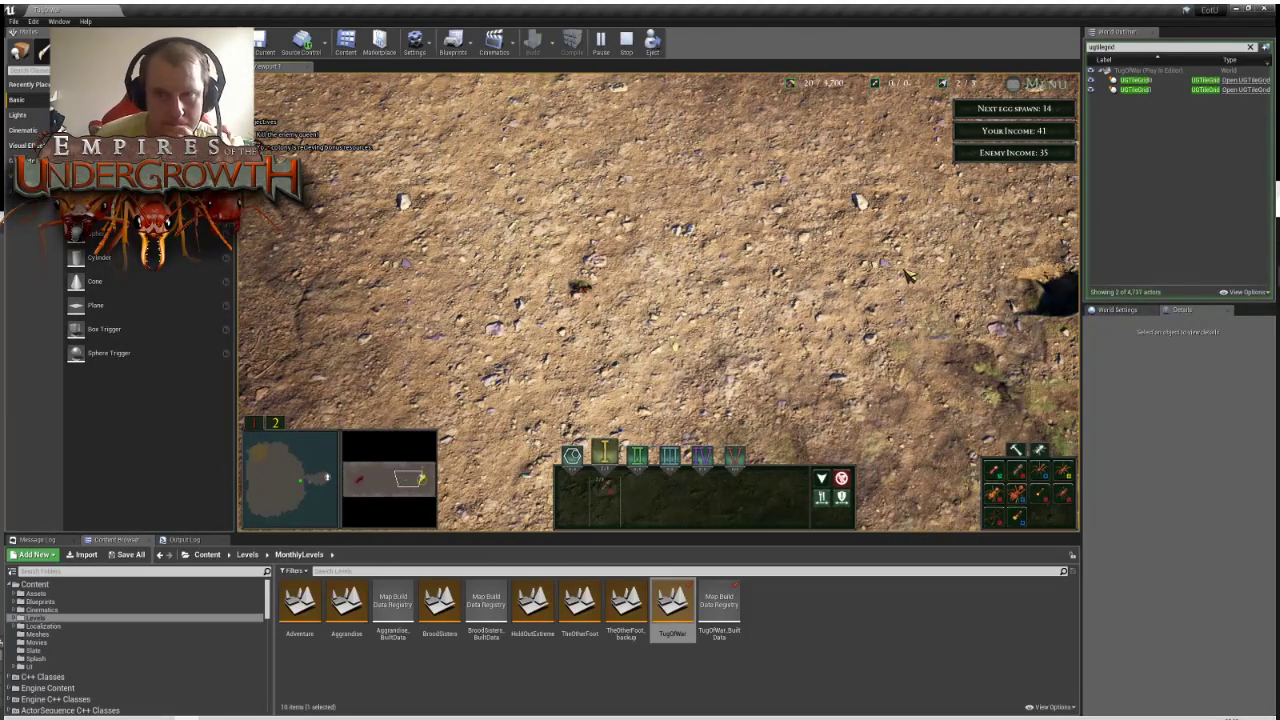
{"action": "key", "text": "d"}
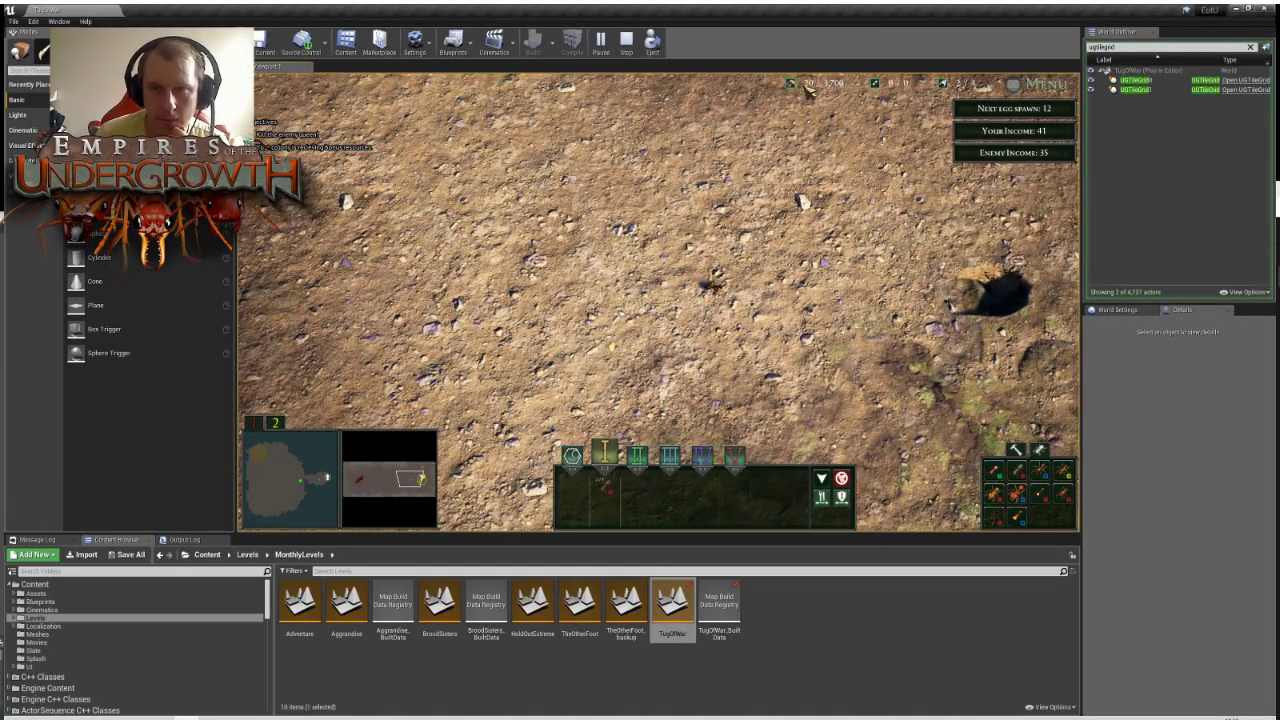
{"action": "key", "text": "d"}
{"action": "key", "text": "w"}
{"action": "key", "text": "d"}
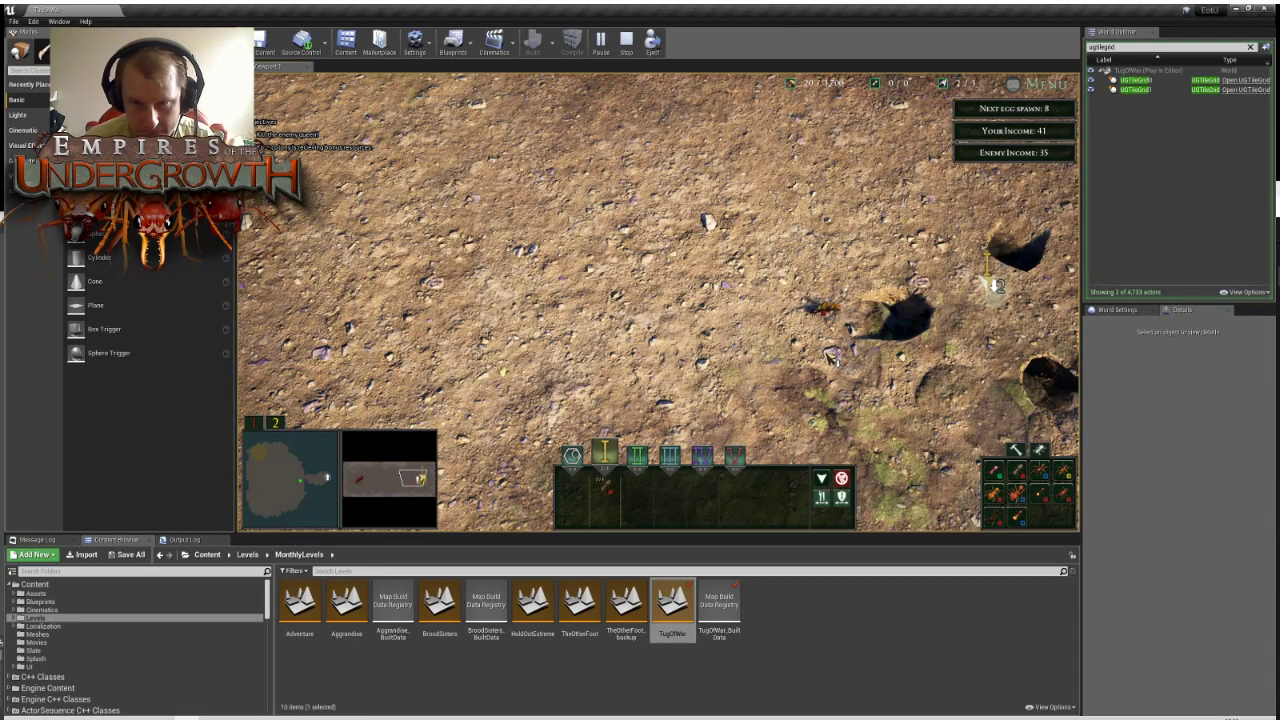
{"action": "key", "text": "Tab"}
{"action": "left_click", "coordinate": [1016, 470]}
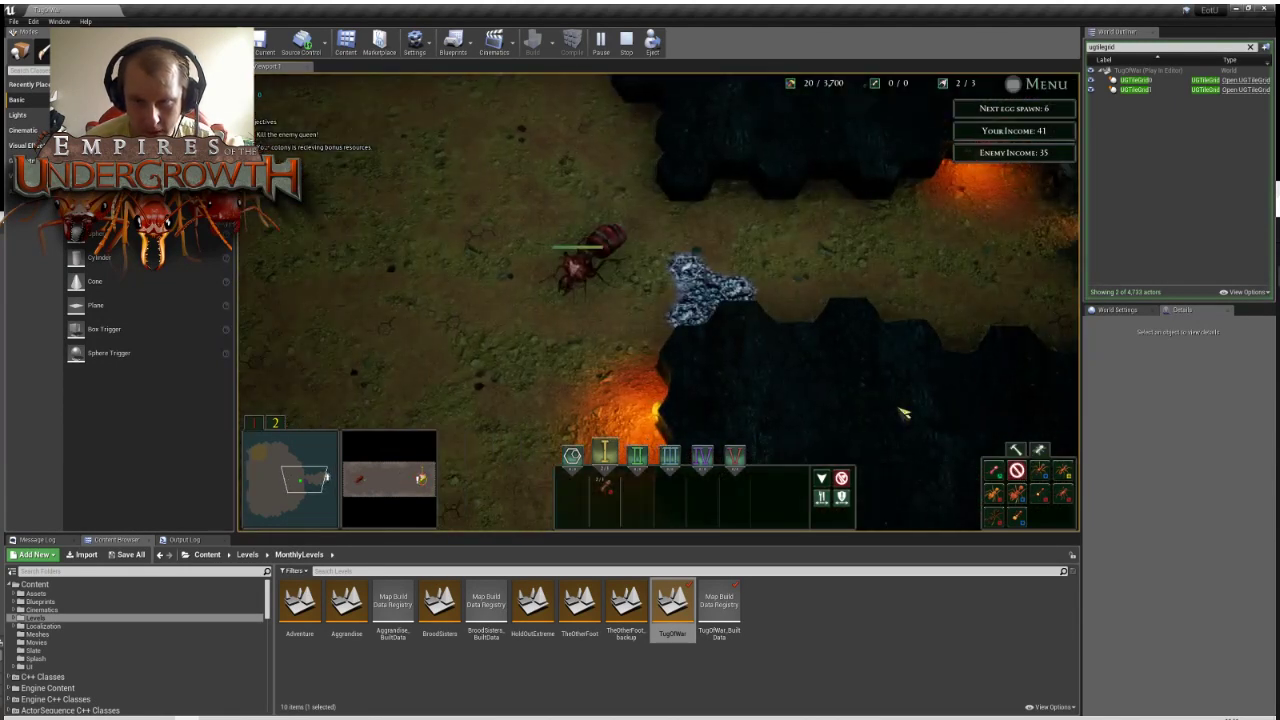
{"action": "key", "text": "Tab"}
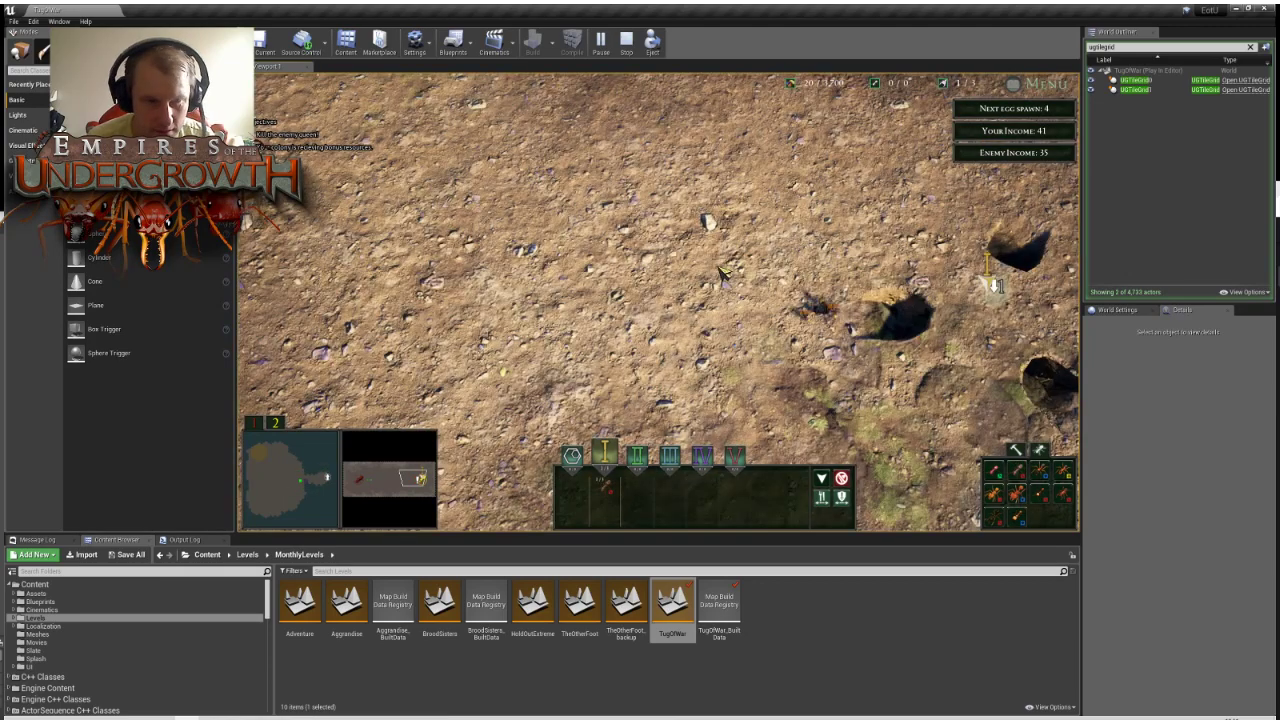
Add a fourth Black Ant nursery tile to the brood cluster, on the side facing away from the queen
{"action": "key", "text": "Tab"}
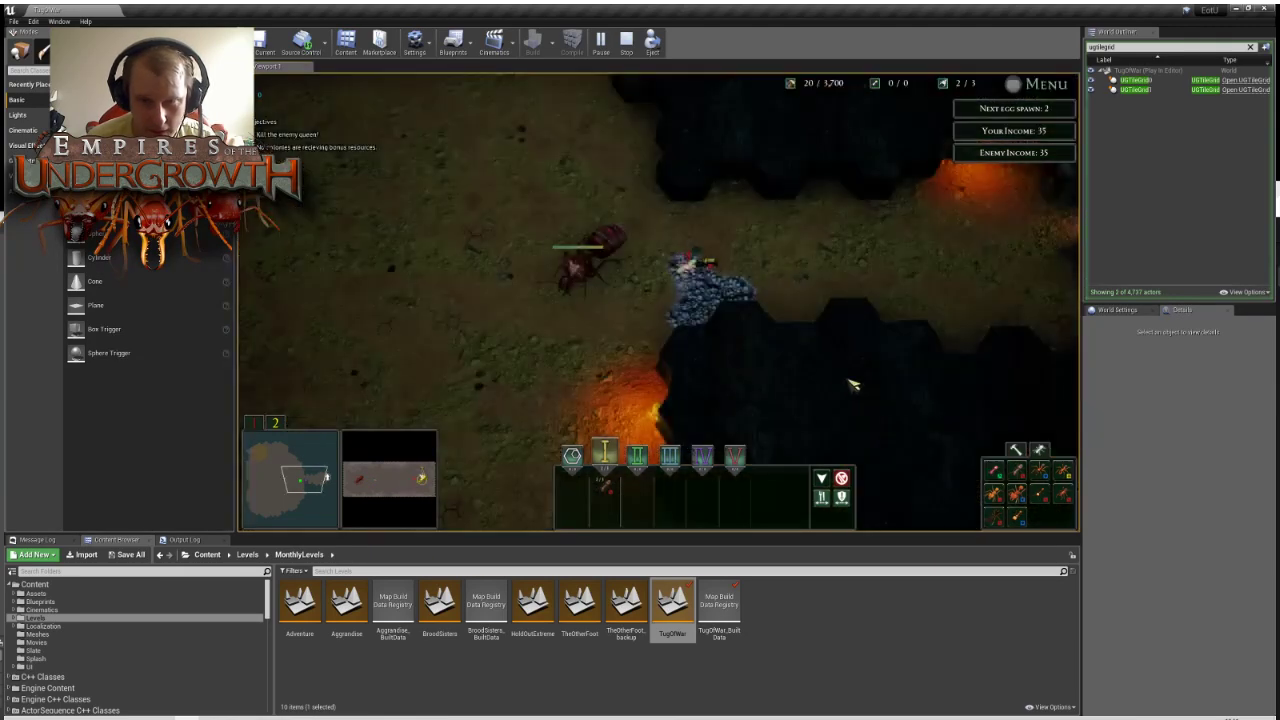
{"action": "key", "text": "s"}
{"action": "left_click", "coordinate": [1017, 474]}
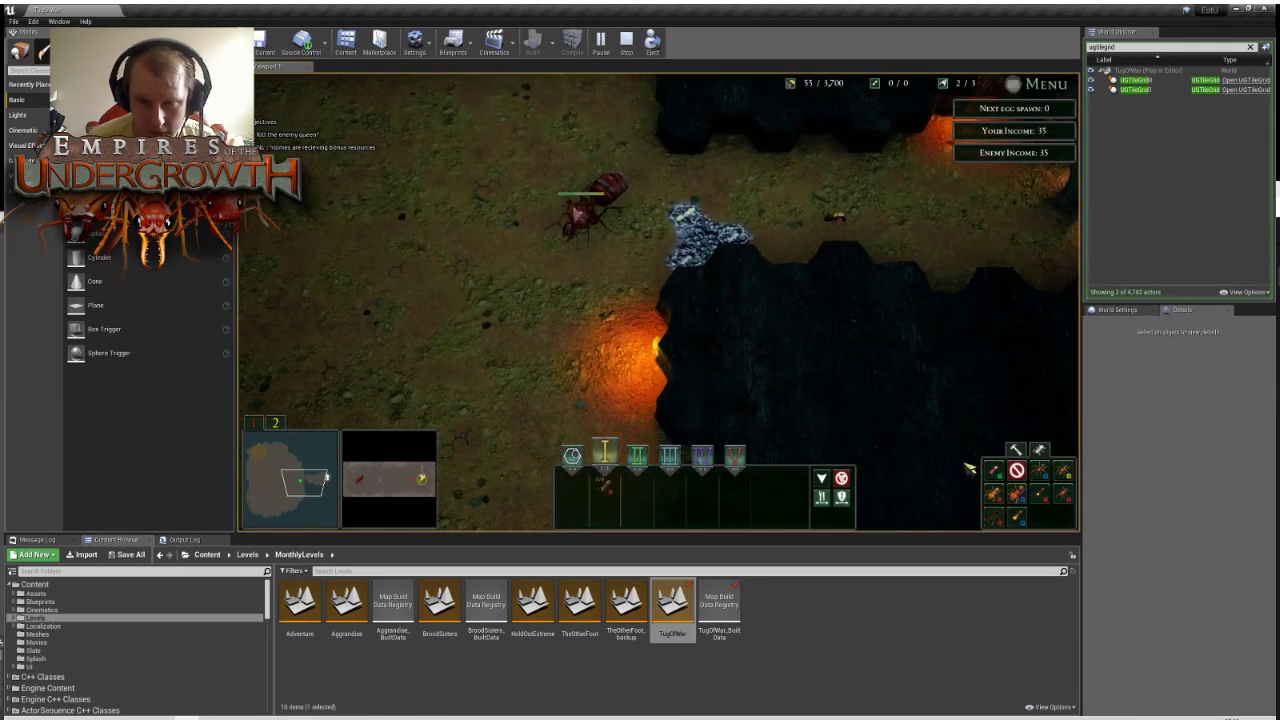
{"action": "left_click", "coordinate": [746, 200]}
{"action": "key", "text": "Tab"}
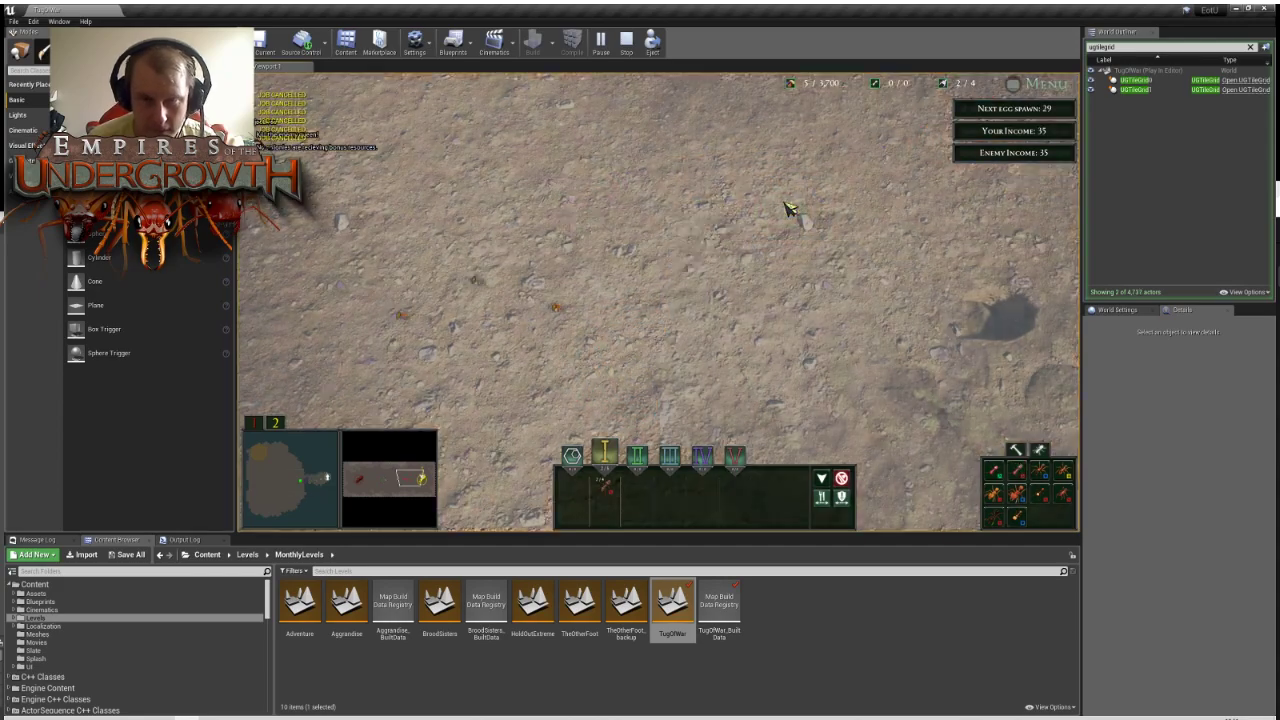
Locate the ants on the surface and watch them fight around the middle of the battlefield
{"action": "key", "text": "a"}
{"action": "key", "text": "s"}
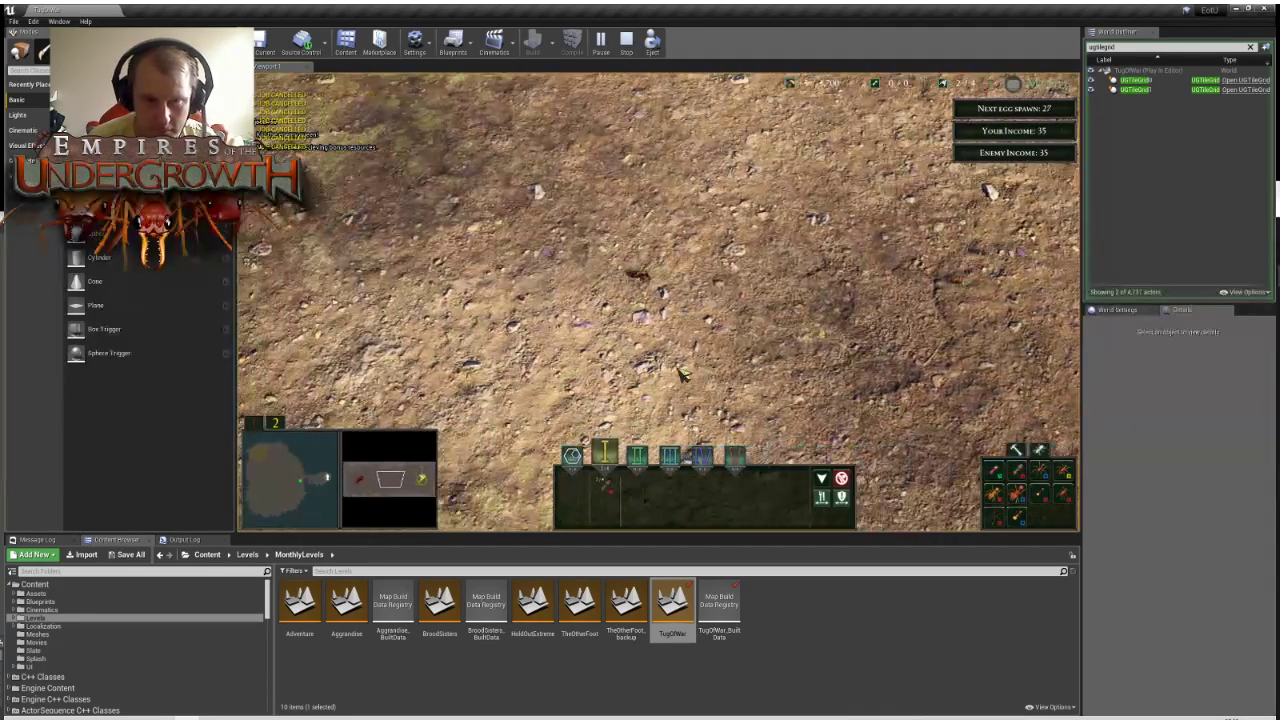
{"action": "key", "text": "d"}
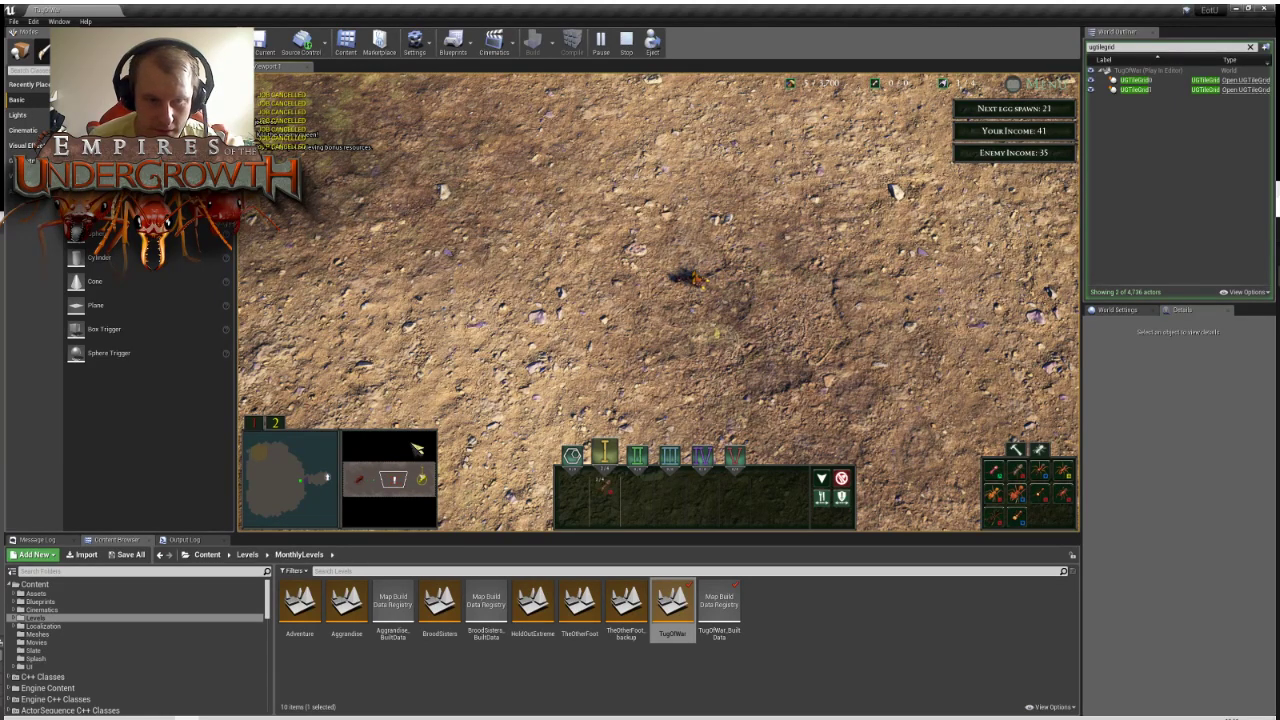
{"action": "key", "text": "a"}
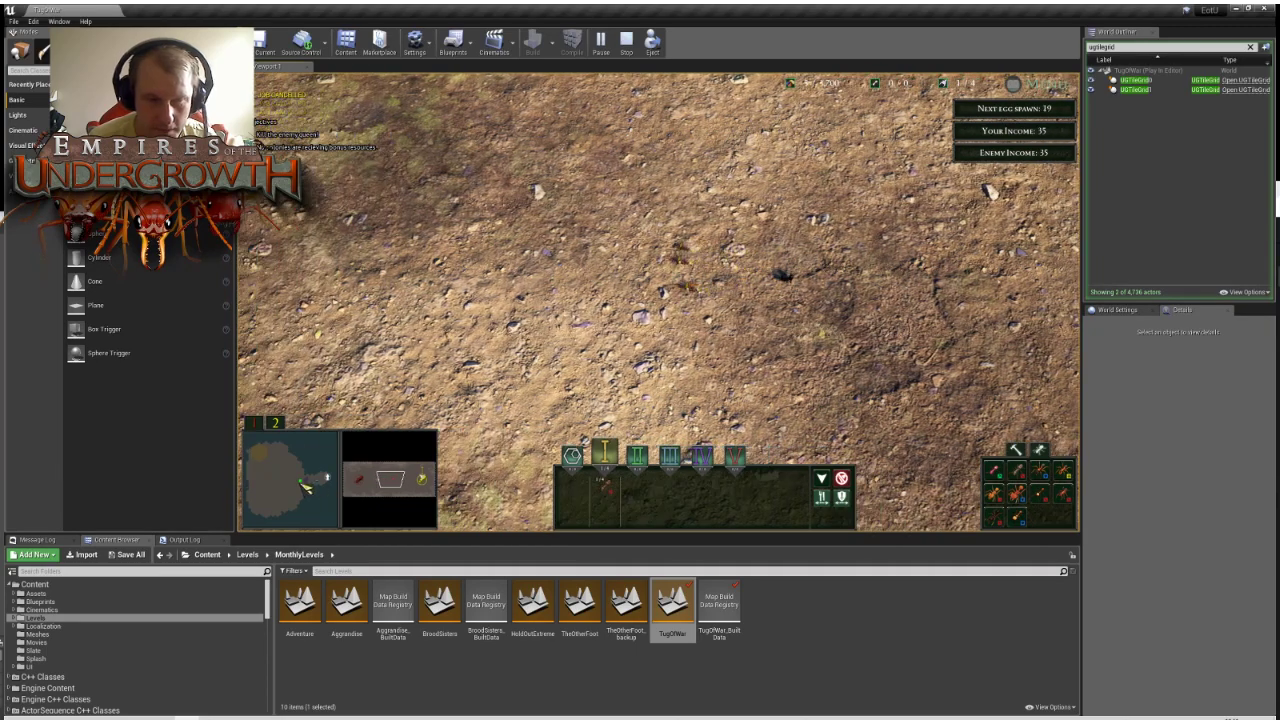
{"action": "left_click_drag", "start_coordinate": [299, 481], "coordinate": [417, 481]}
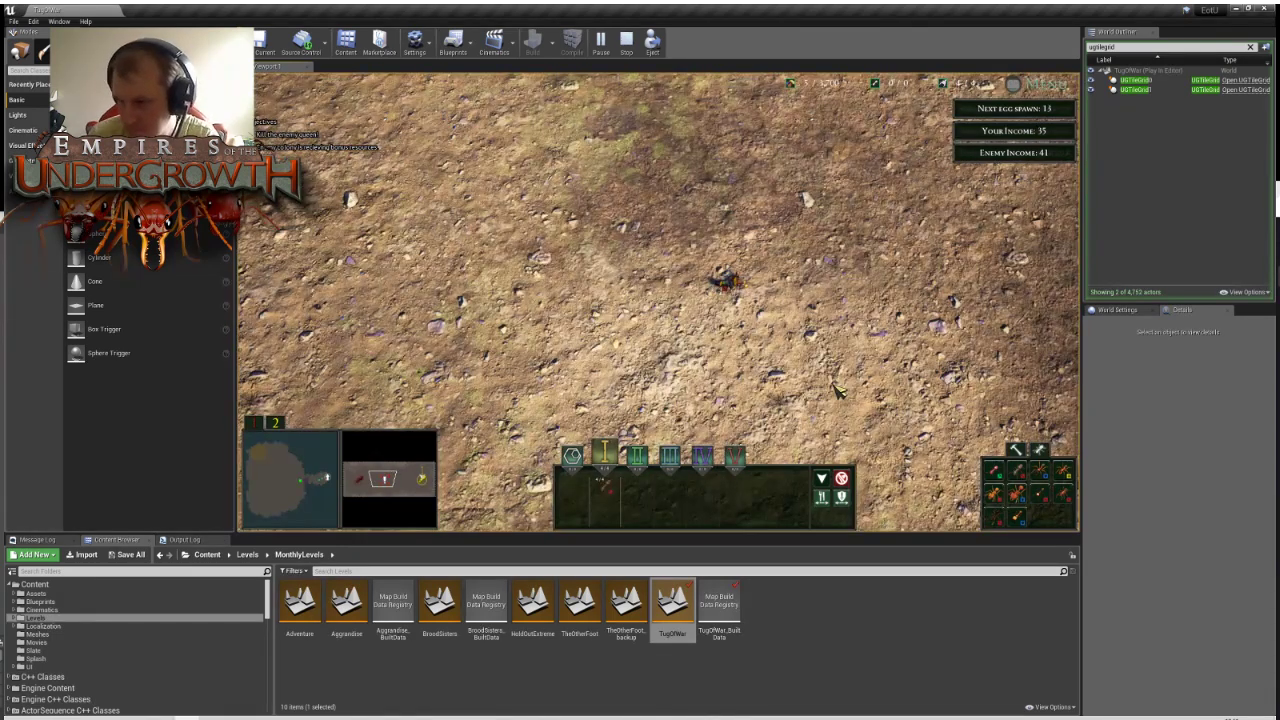
{"action": "key", "text": "d"}
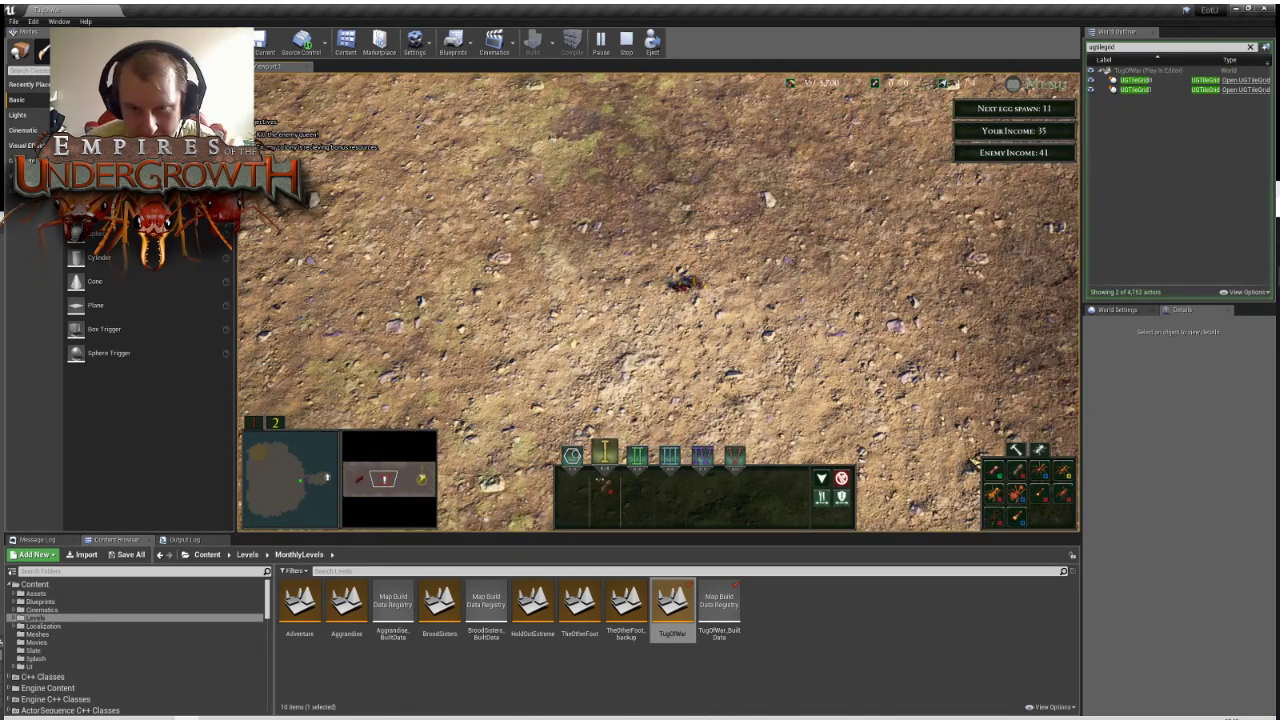
{"action": "key", "text": "Tab"}
{"action": "left_click", "coordinate": [1018, 472]}
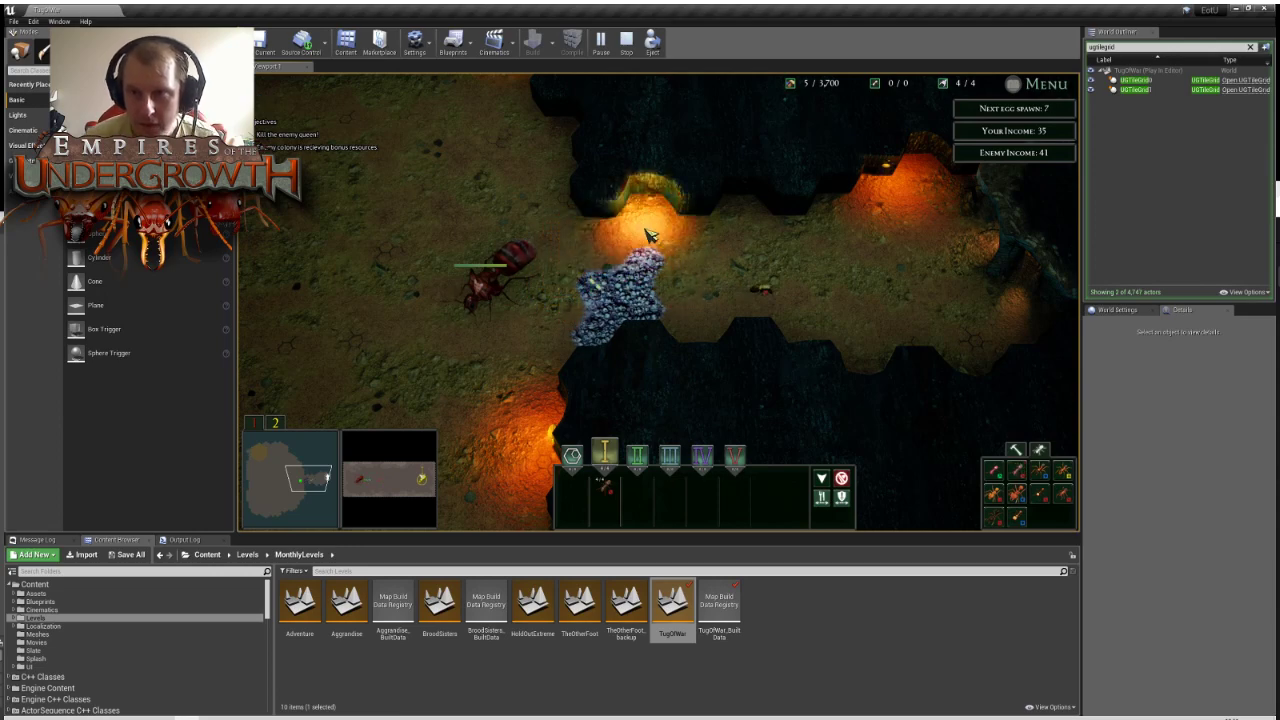
{"action": "key", "text": "Tab"}
Track the group of ants on the surface through their fight and their advance across the battlefield
{"action": "key", "text": "a"}
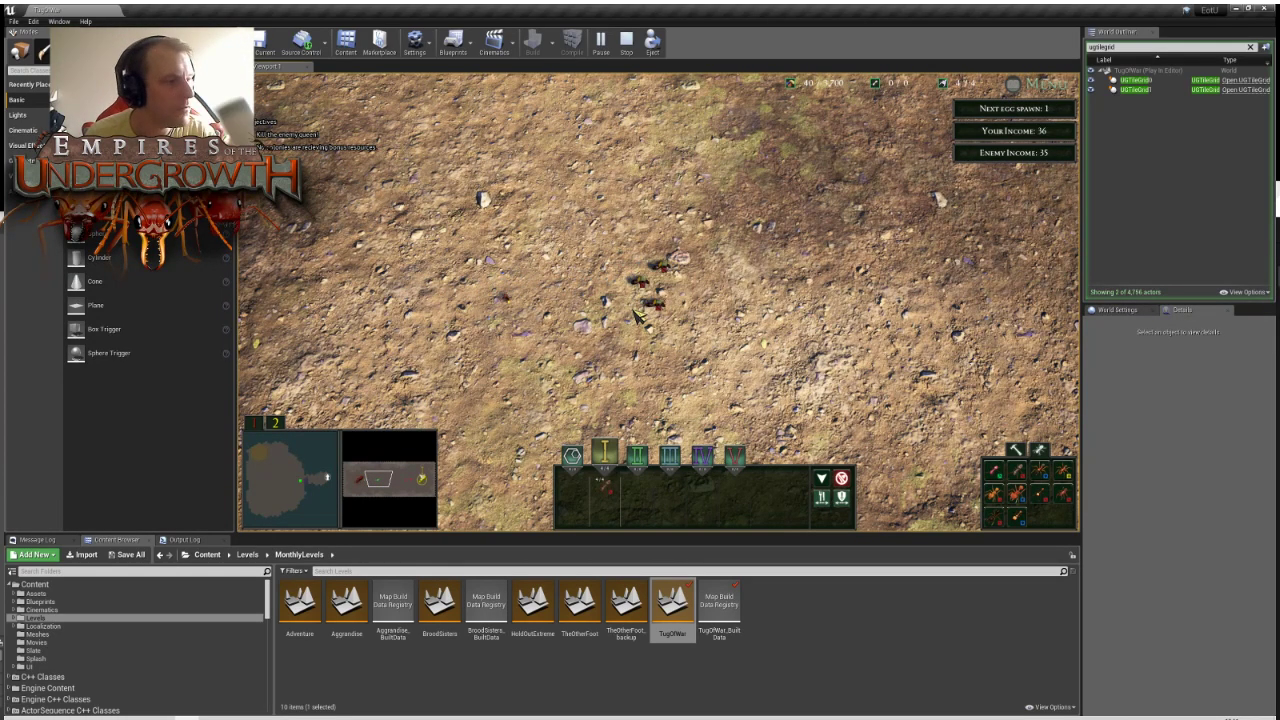
{"action": "key", "text": "d"}
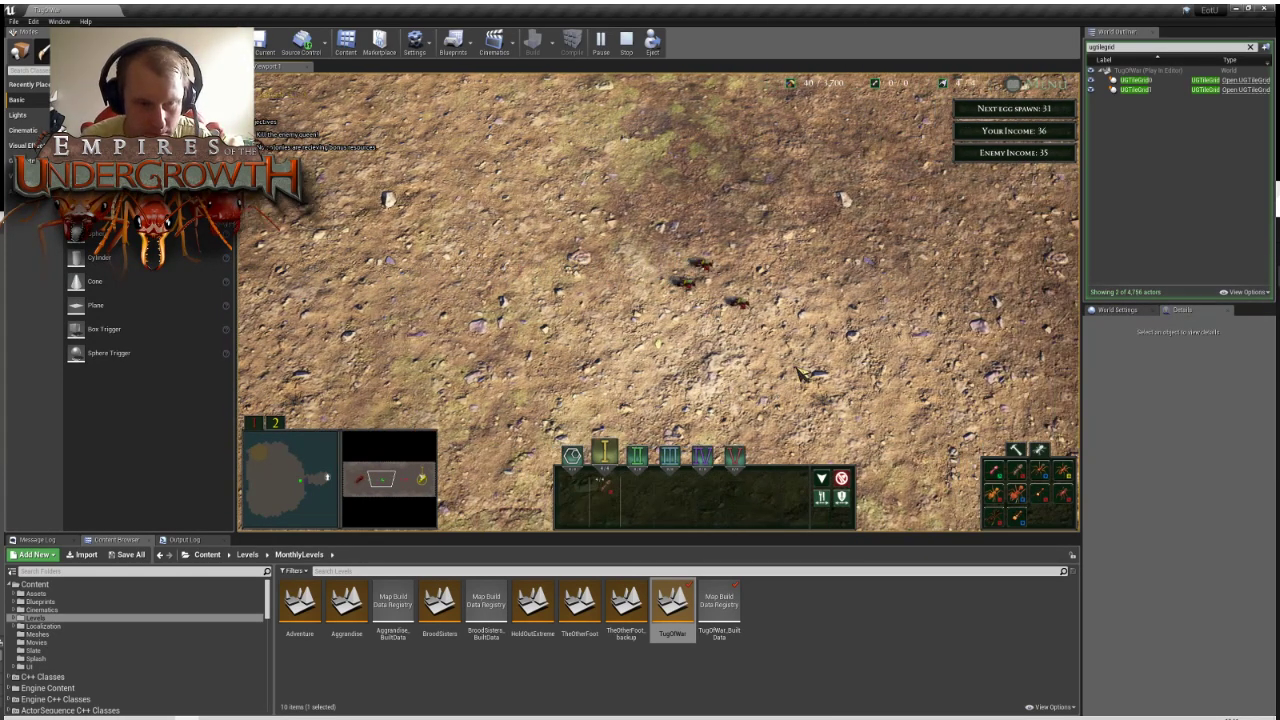
{"action": "key", "text": "d"}
{"action": "key", "text": "d"}
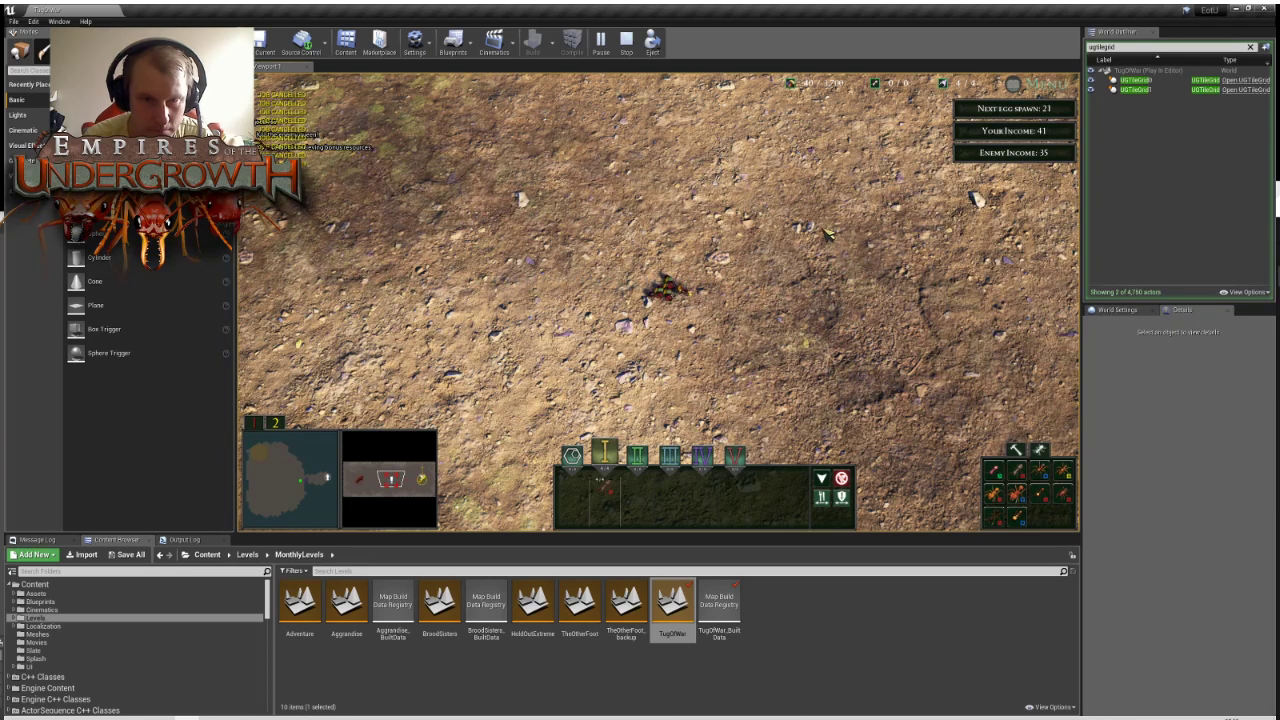
{"action": "key", "text": "d"}
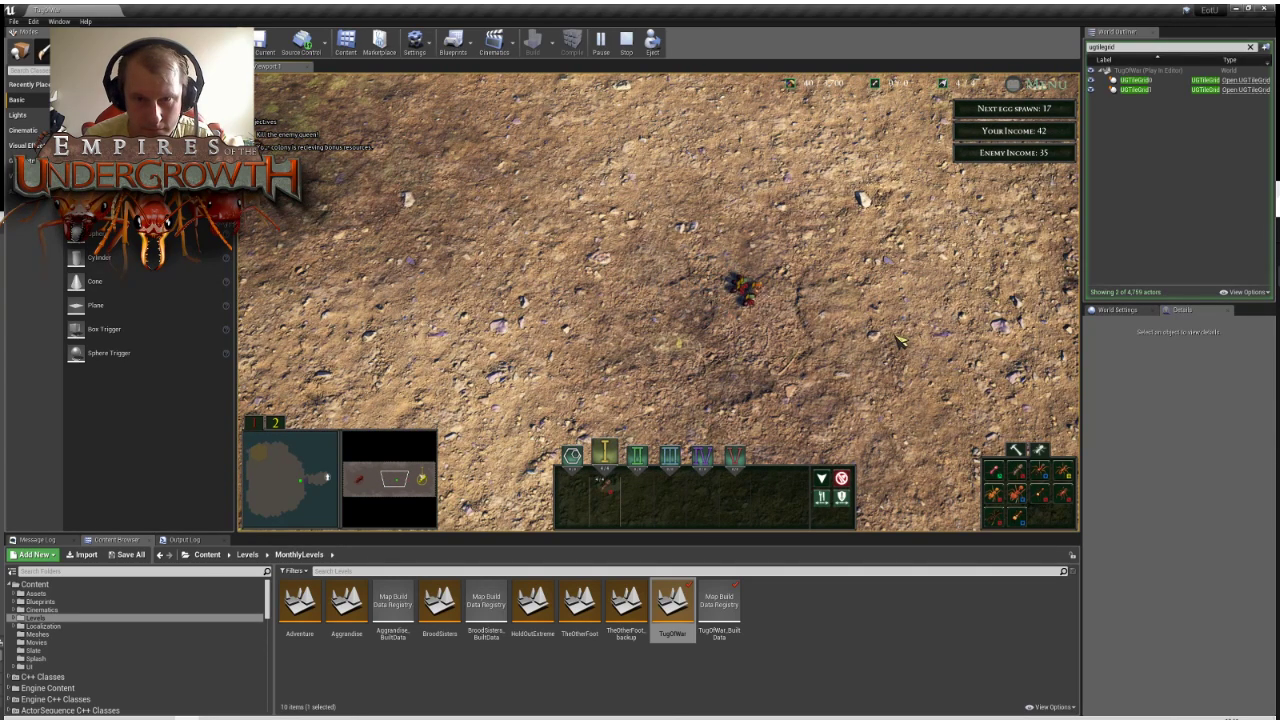
{"action": "key", "text": "d"}
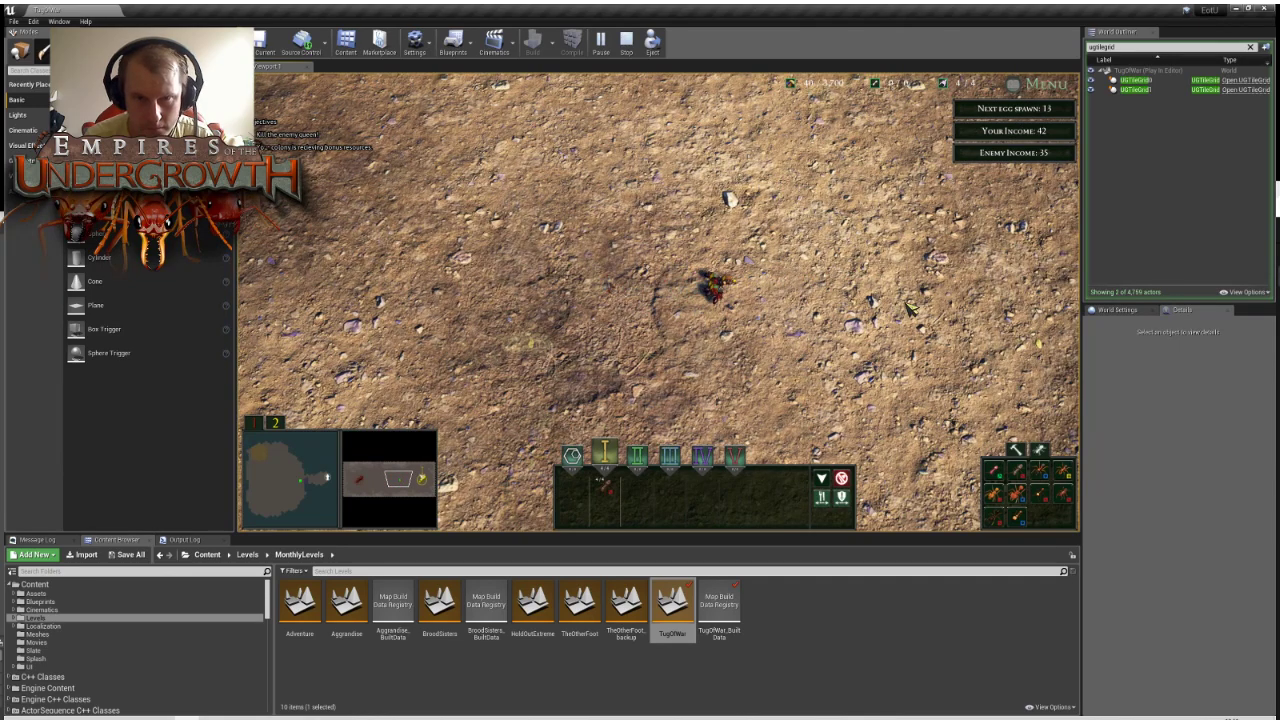
{"action": "key", "text": "d"}
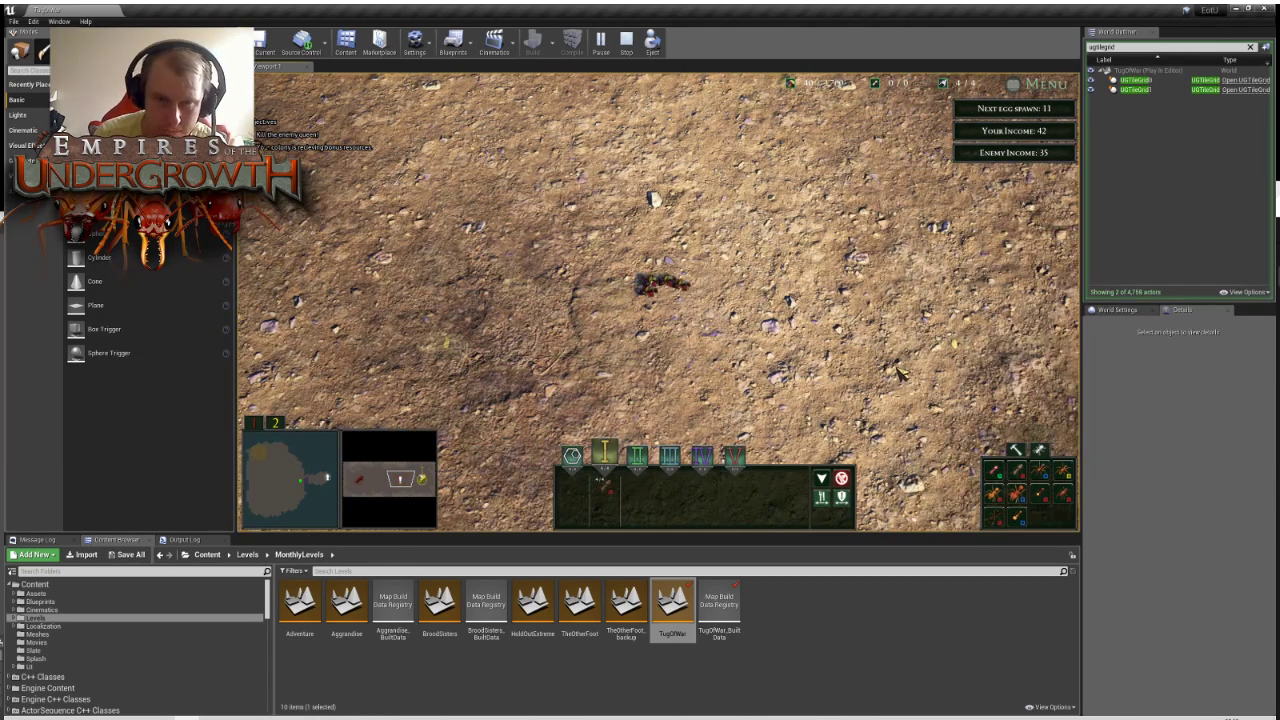
{"action": "key", "text": "d"}
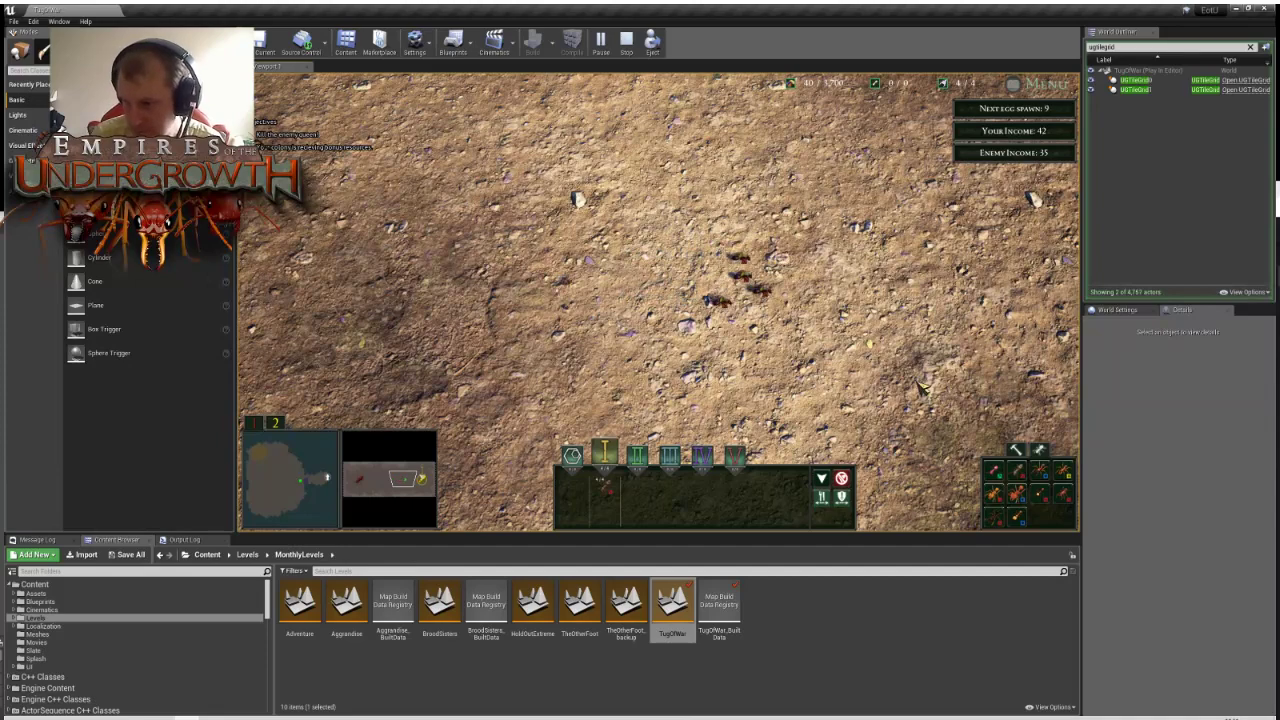
{"action": "key", "text": "d"}
Place a fifth Black Ant nursery tile between the queen and the existing brood cluster
{"action": "key", "text": "Tab"}
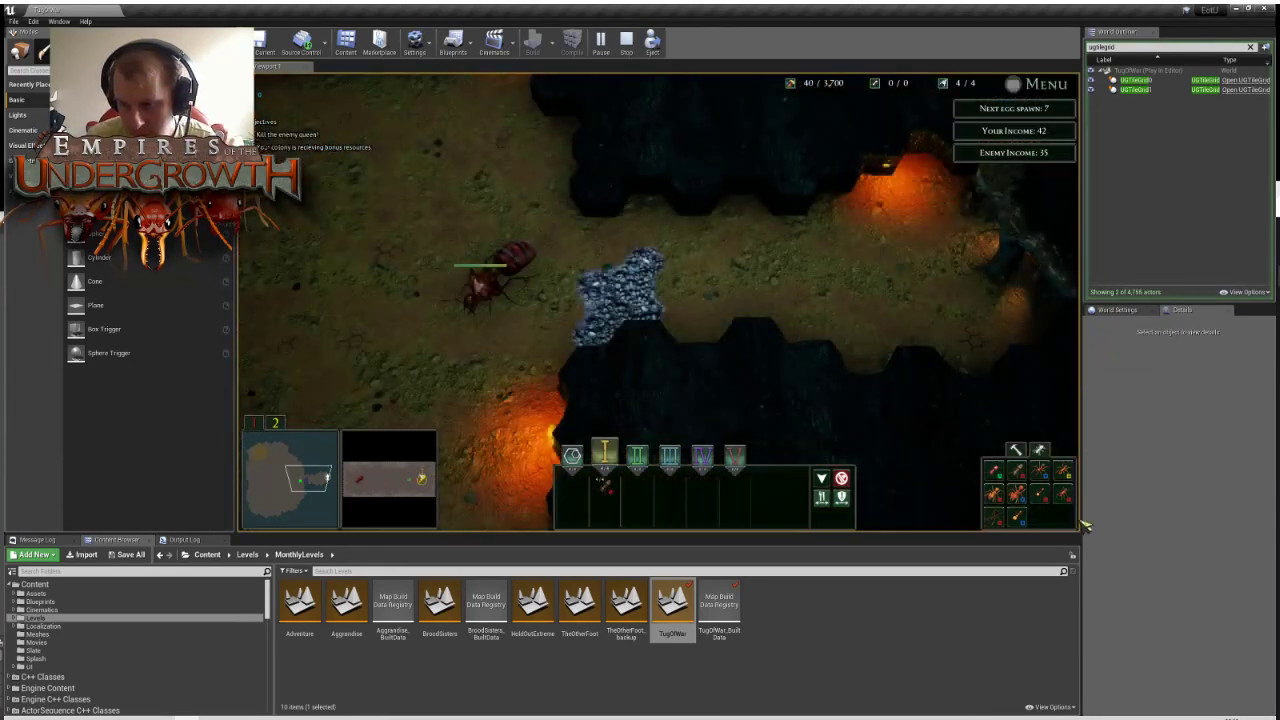
{"action": "key", "text": "d"}
{"action": "key", "text": "a"}
{"action": "left_click", "coordinate": [1013, 468]}
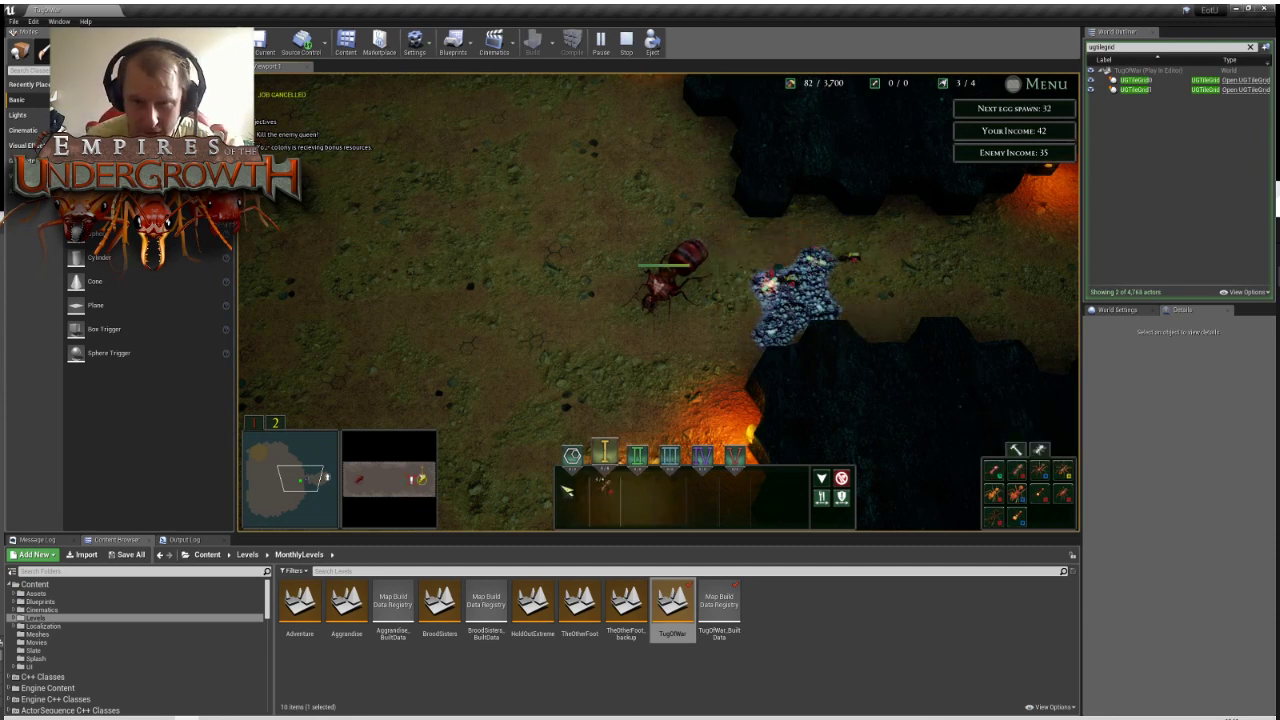
{"action": "left_click", "coordinate": [1016, 450]}
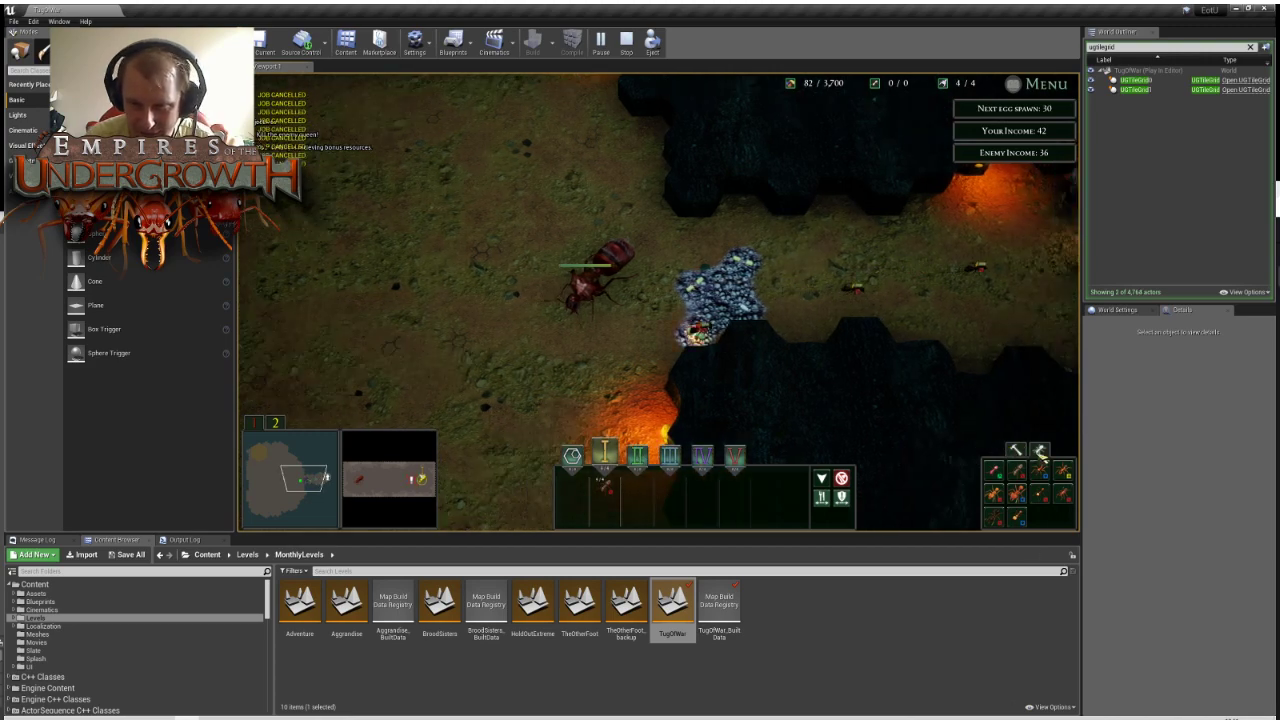
{"action": "left_click", "coordinate": [1040, 450]}
{"action": "left_click", "coordinate": [1016, 450]}
{"action": "left_click", "coordinate": [1016, 470]}
{"action": "key", "text": "a"}
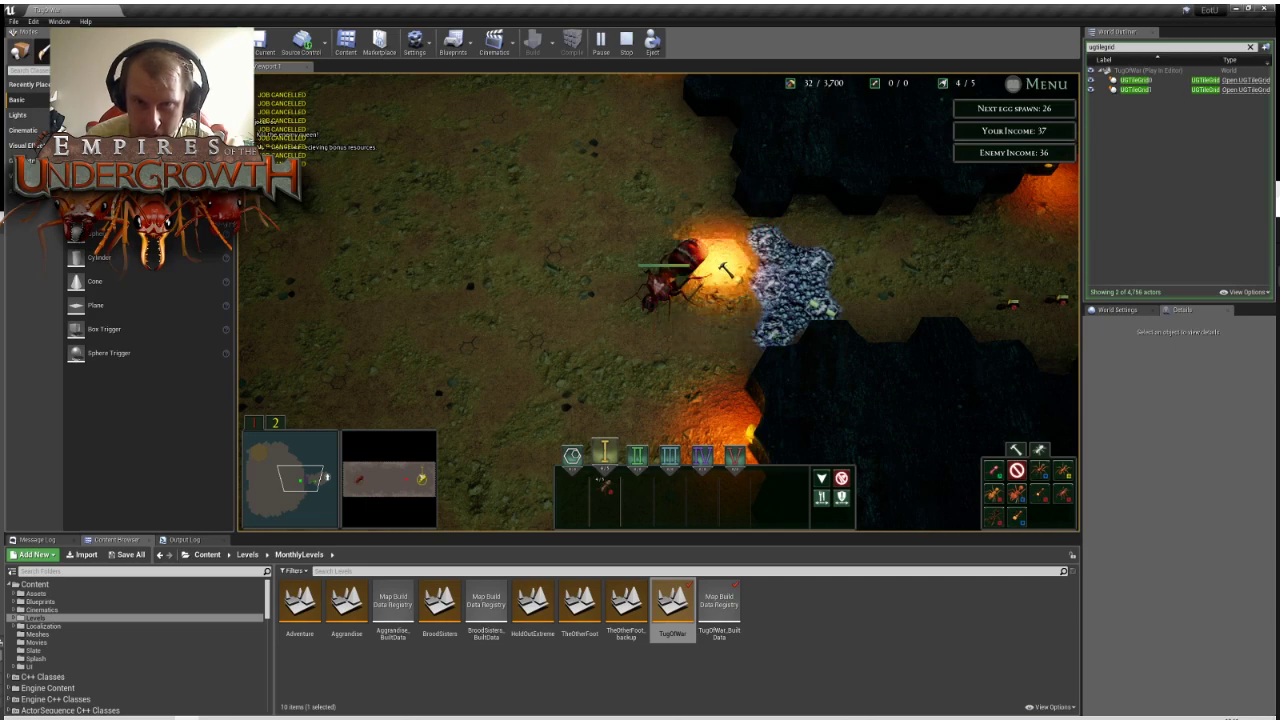
{"action": "left_click", "coordinate": [734, 262]}
{"action": "key", "text": "Tab"}
Examine how both colonies' ants meet and fight on the surface with the enlarged brood cluster in play
{"action": "key", "text": "a"}
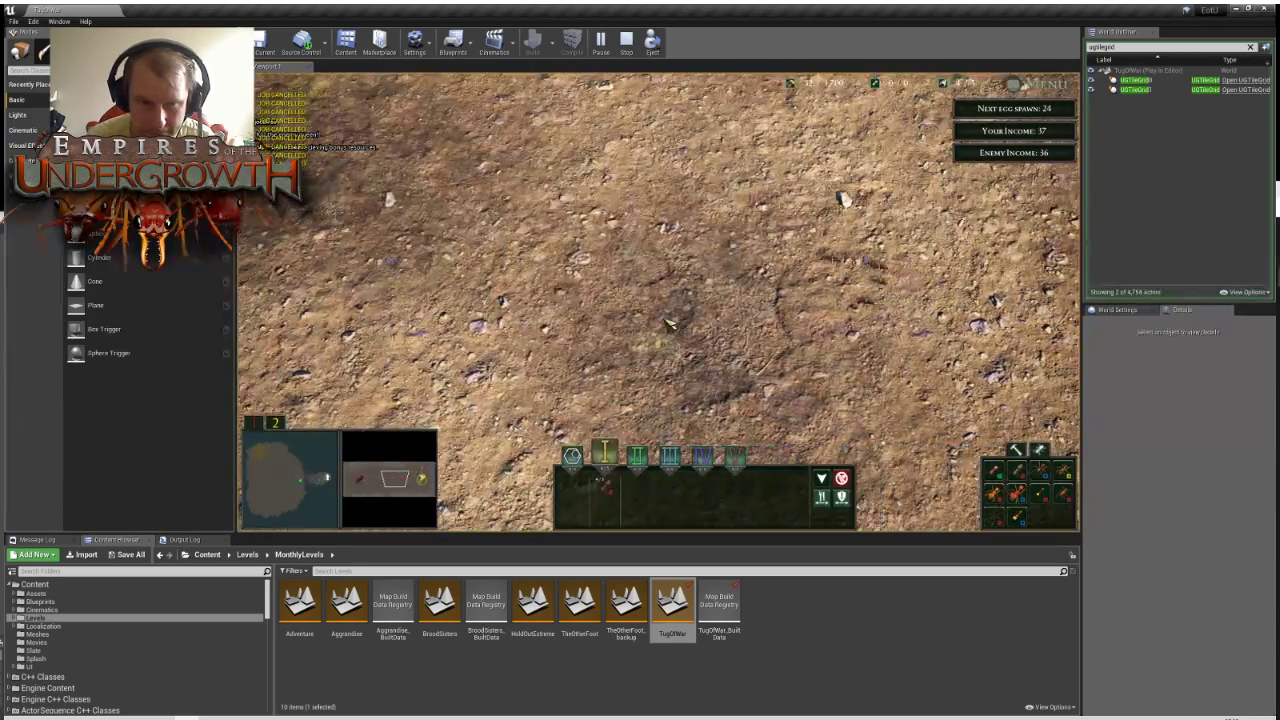
{"action": "key", "text": "a"}
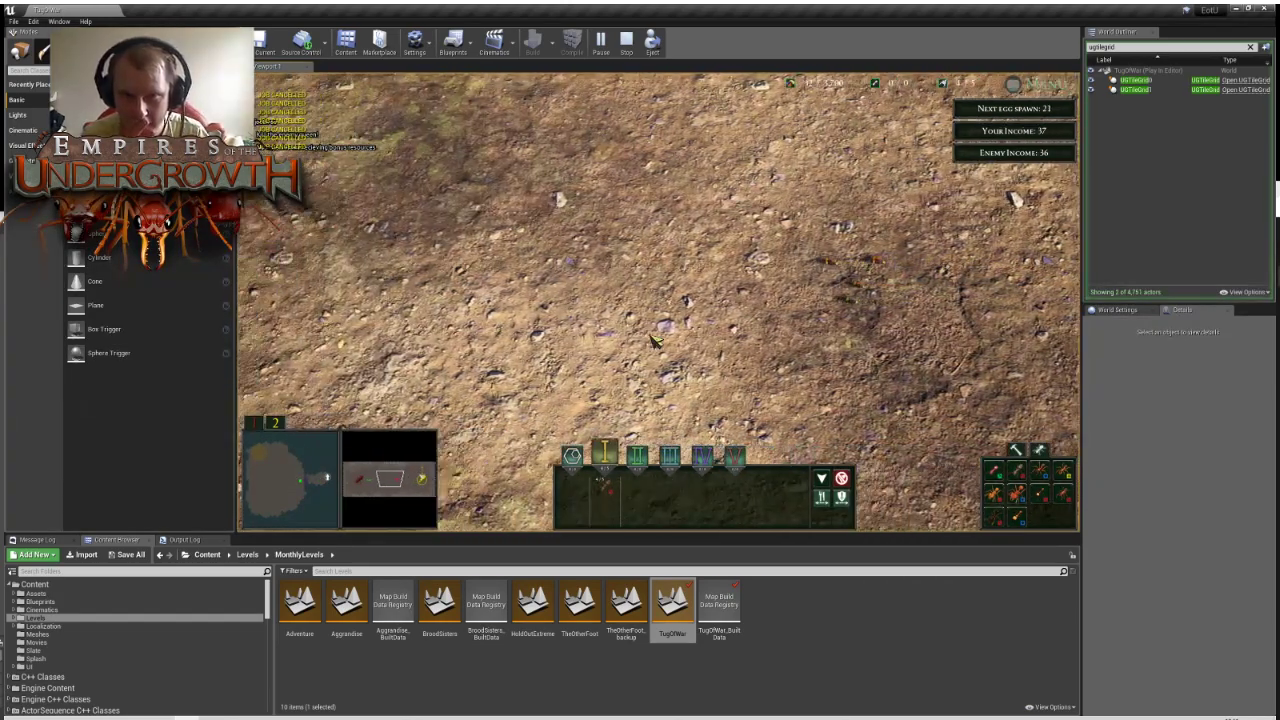
{"action": "key", "text": "a"}
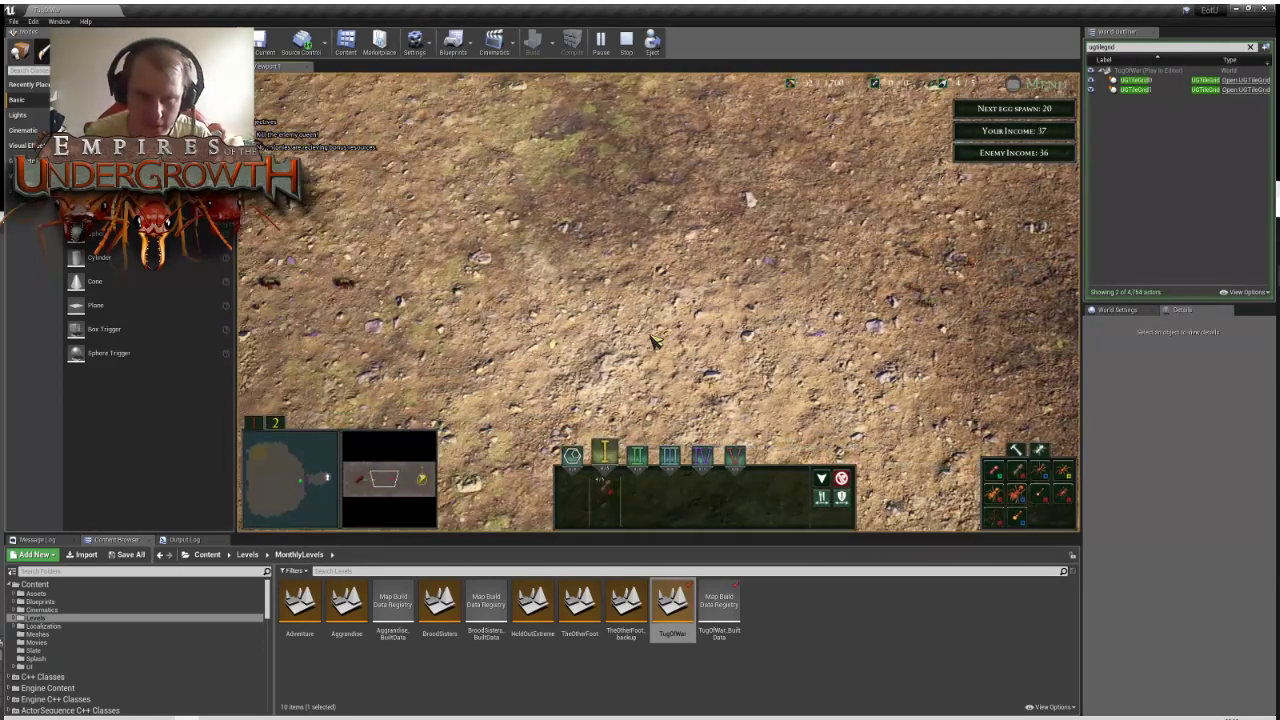
{"action": "key", "text": "d"}
{"action": "key", "text": "a"}
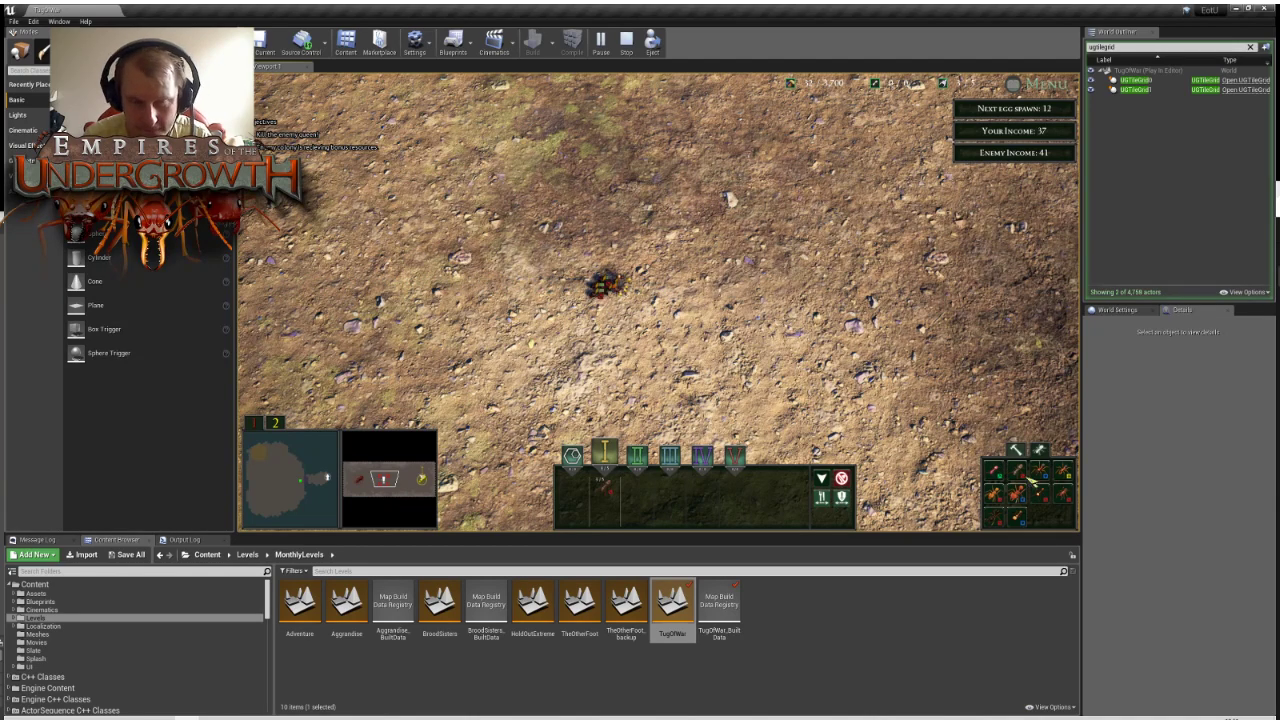
{"action": "key", "text": "s"}
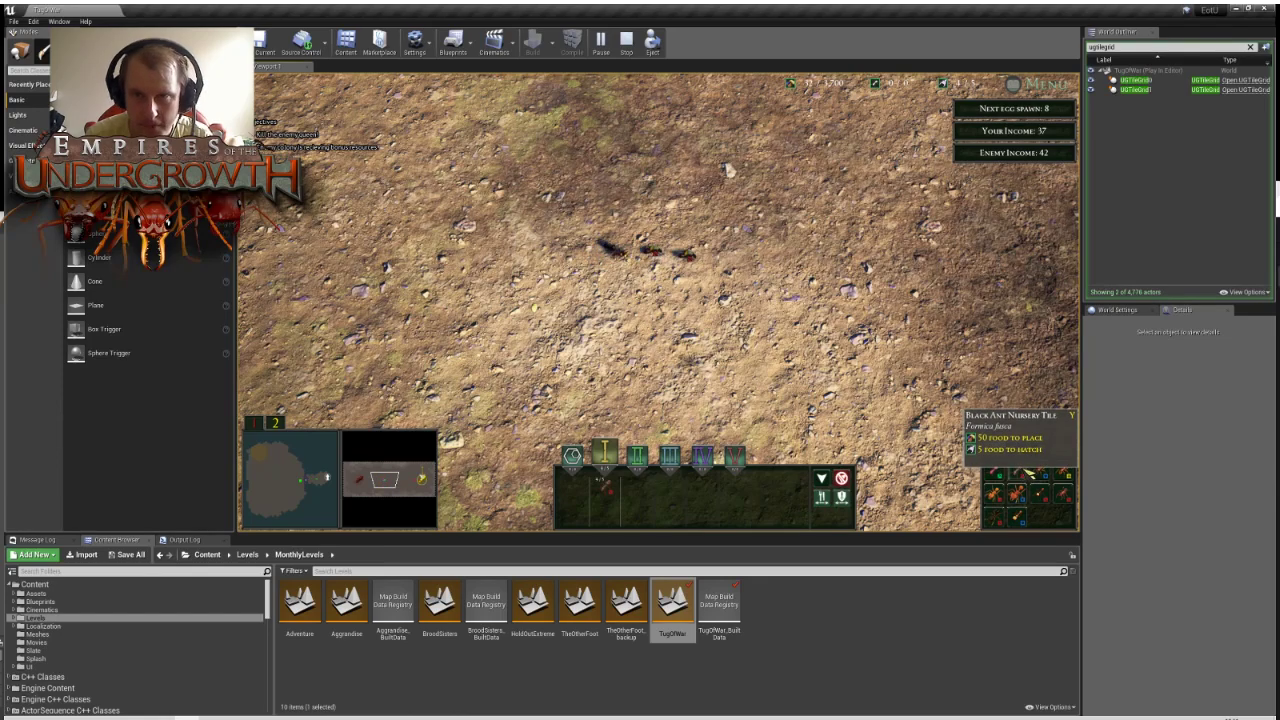
{"action": "key", "text": "d"}
{"action": "key", "text": "w"}
{"action": "key", "text": "s"}
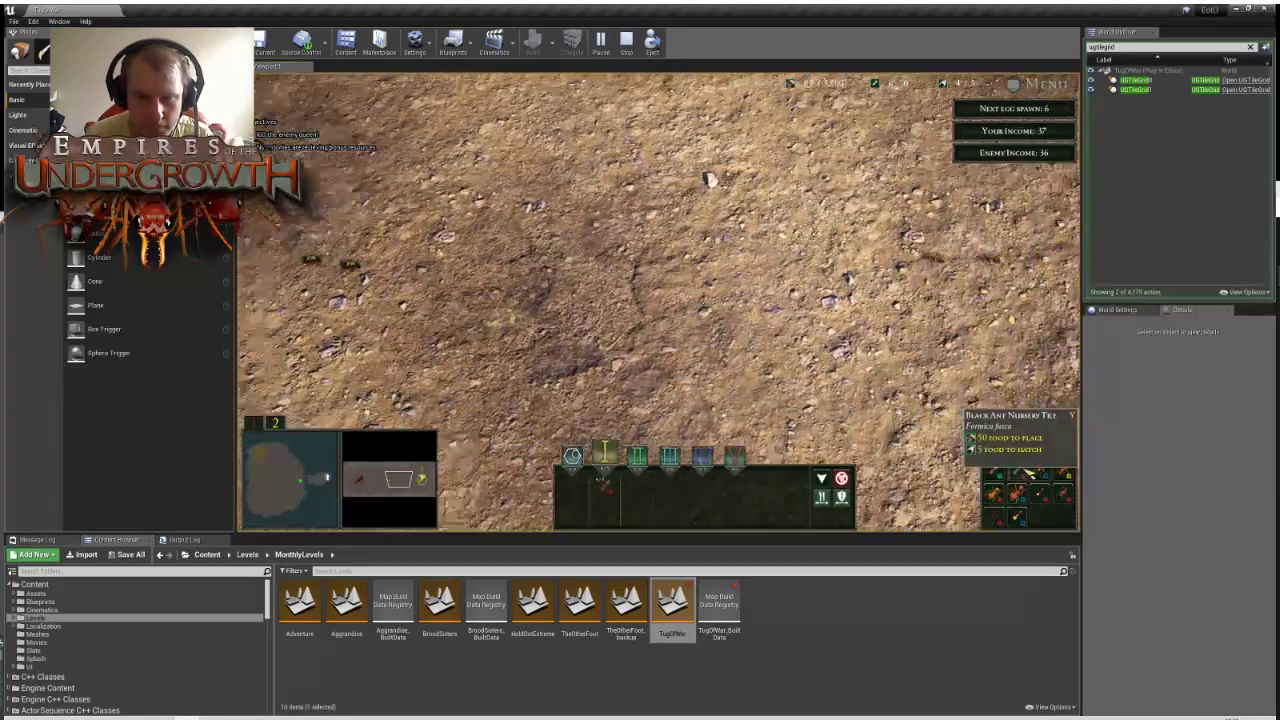
{"action": "key", "text": "d"}
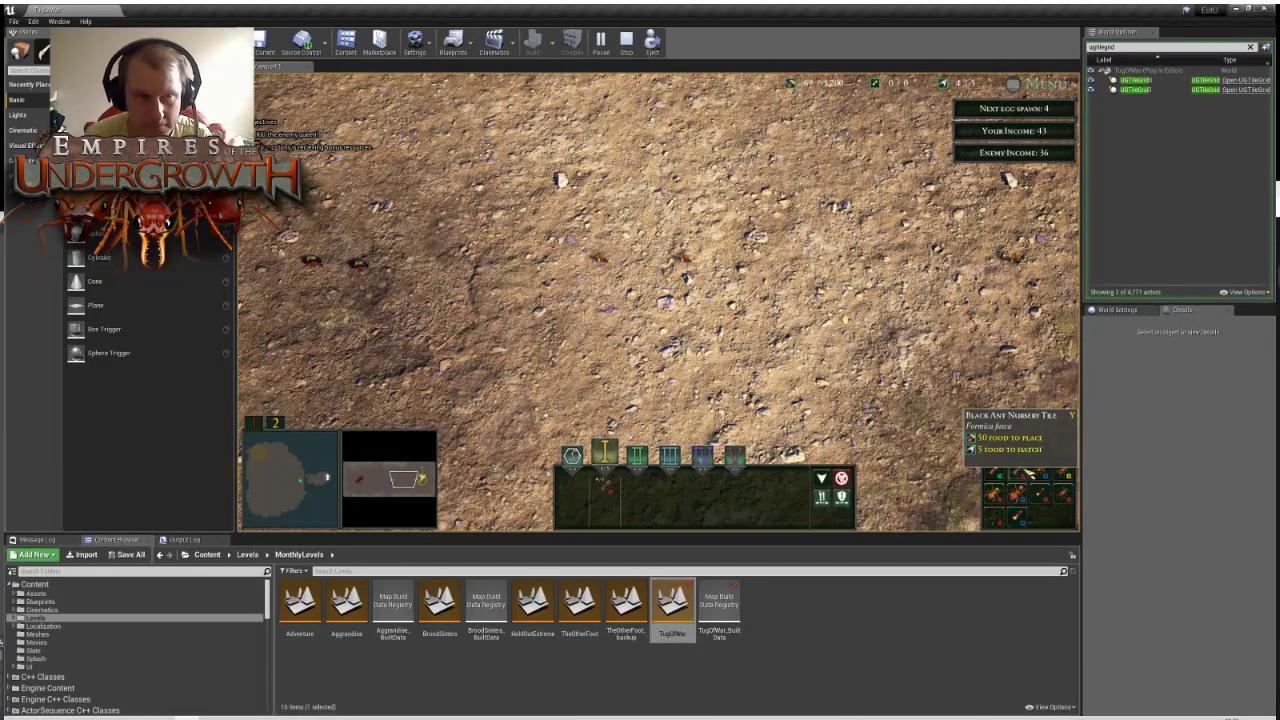
Place a sixth Black Ant nursery tile against the brood cluster, on the side facing the queen
{"action": "key", "text": "a"}
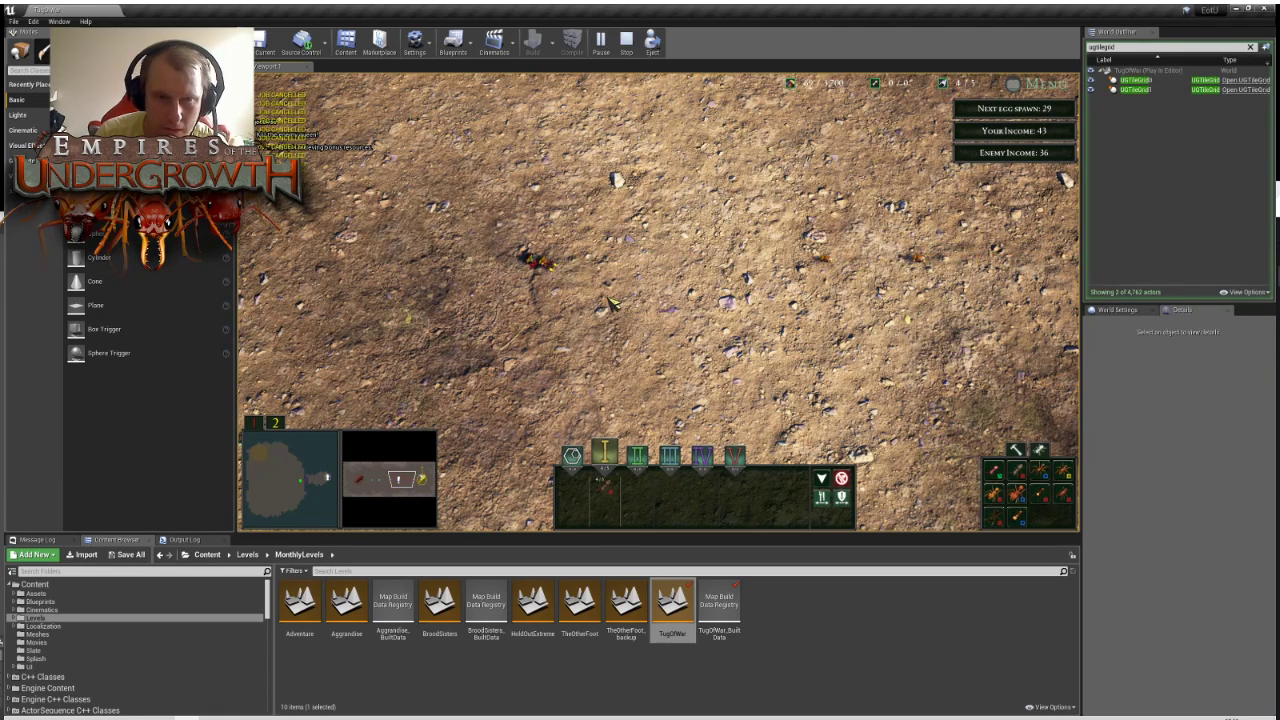
{"action": "key", "text": "space"}
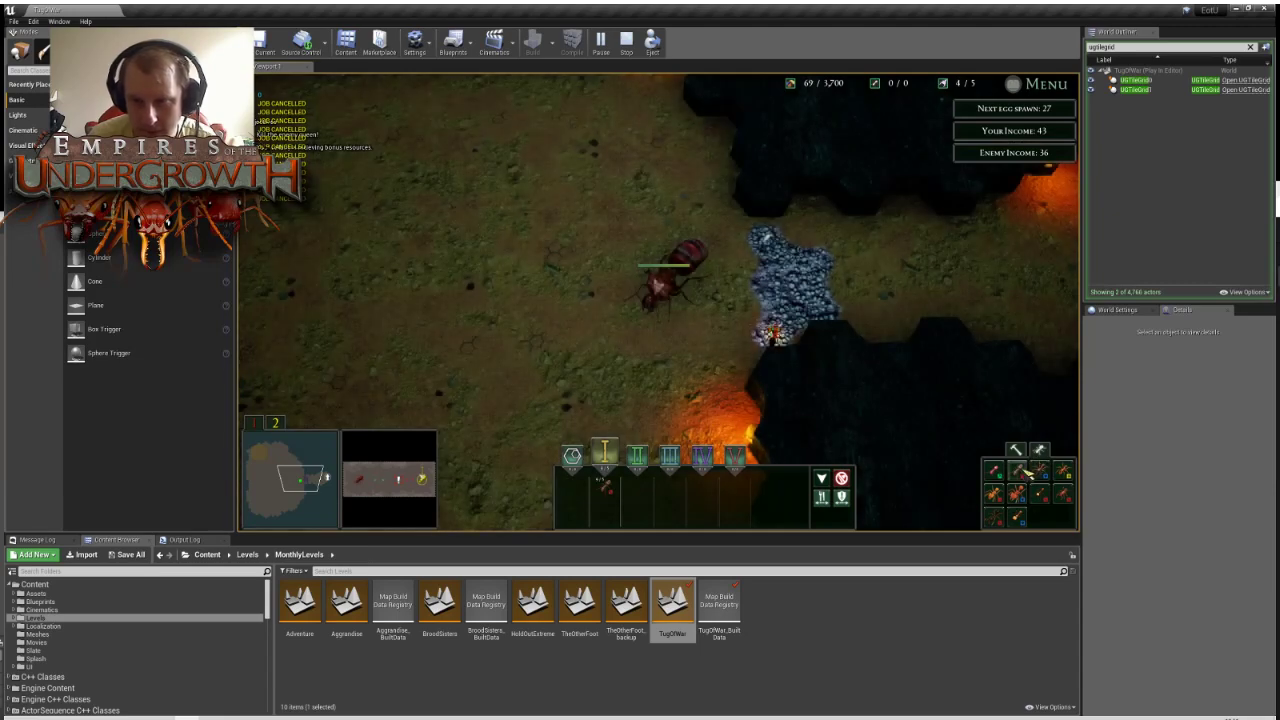
{"action": "left_click", "coordinate": [1022, 471]}
{"action": "left_click", "coordinate": [730, 300]}
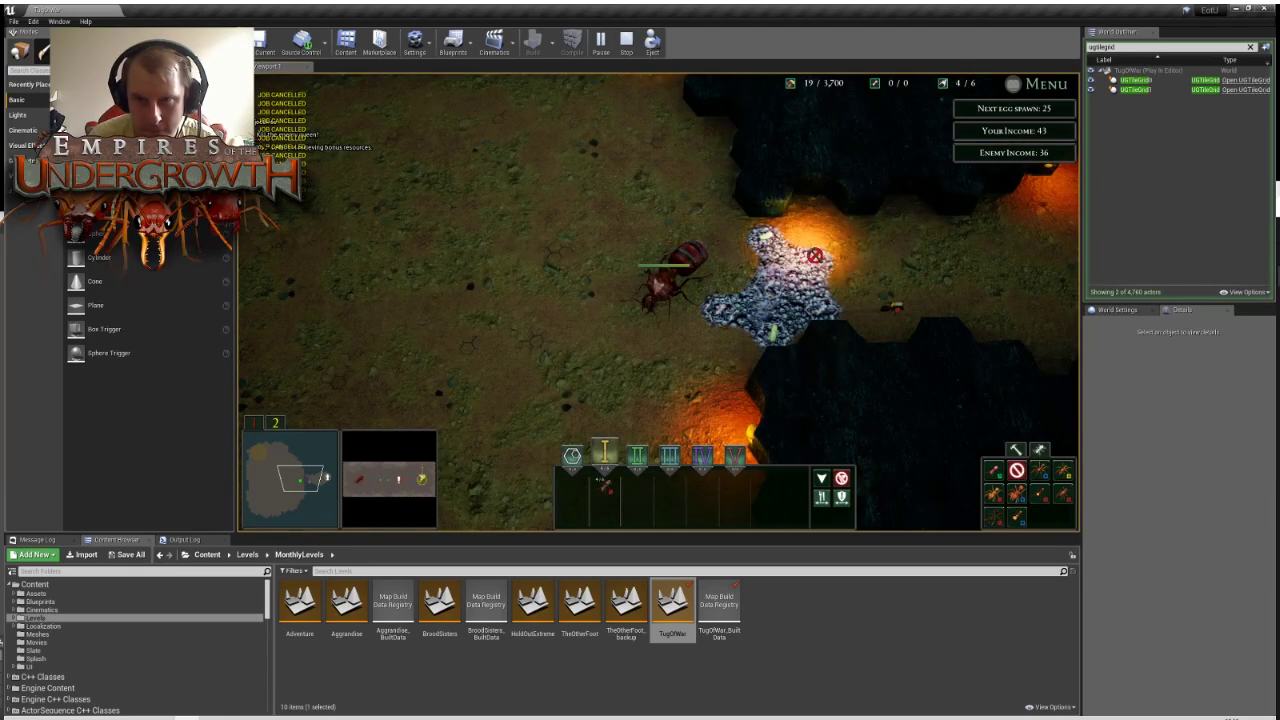
{"action": "key", "text": "space"}
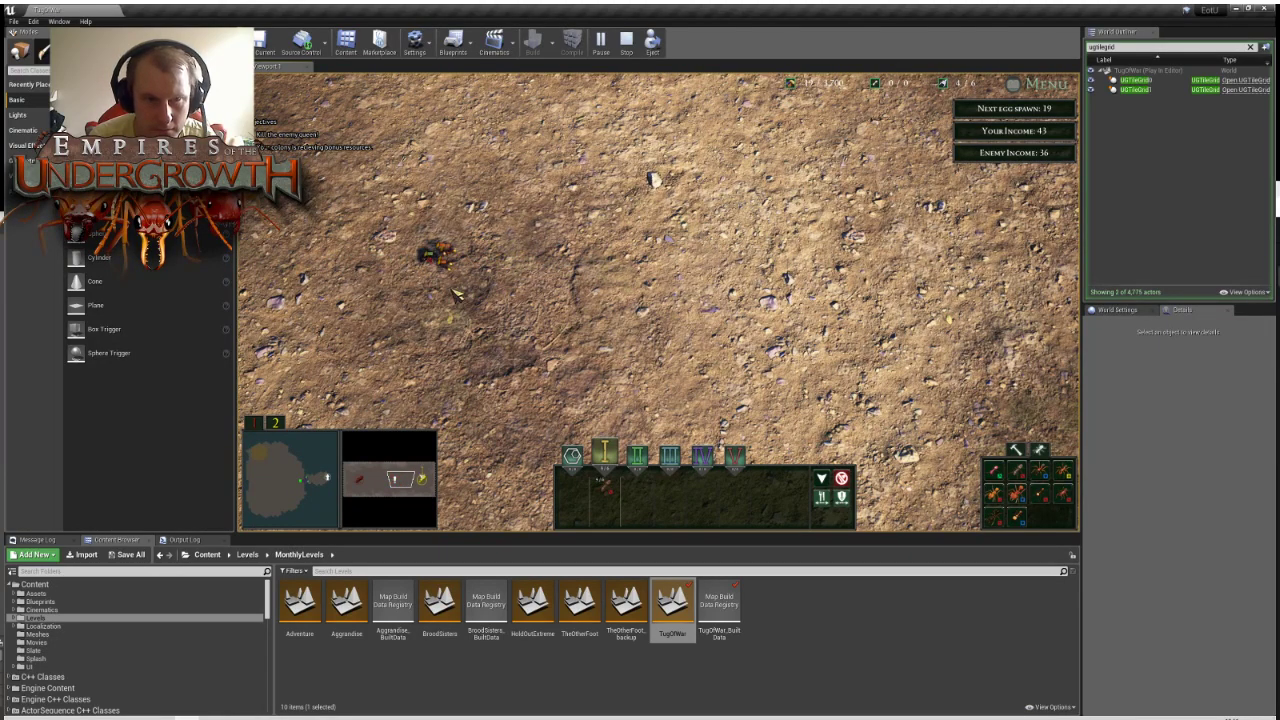
Place a seventh Black Ant nursery tile in the remaining gap between the queen and the brood cluster
{"action": "key", "text": "space"}
{"action": "left_click", "coordinate": [1016, 469]}
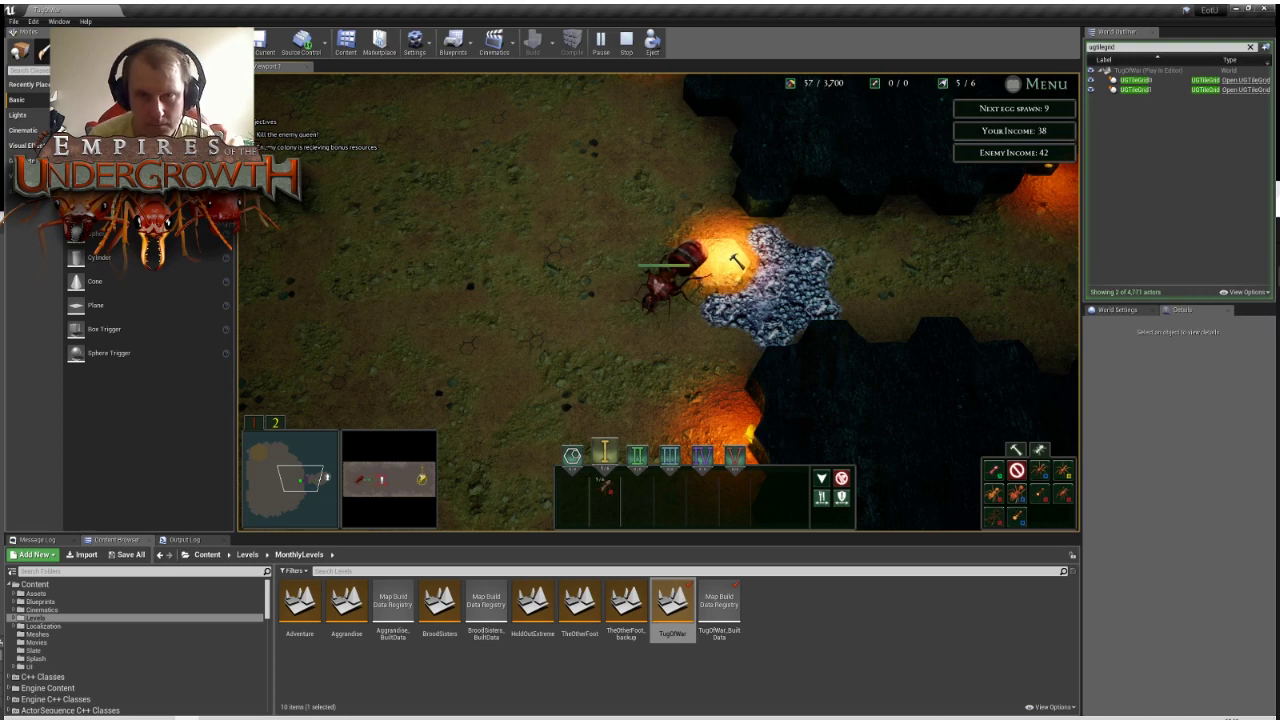
{"action": "left_click", "coordinate": [736, 261]}
{"action": "right_click", "coordinate": [908, 276]}
{"action": "key", "text": "Tab"}
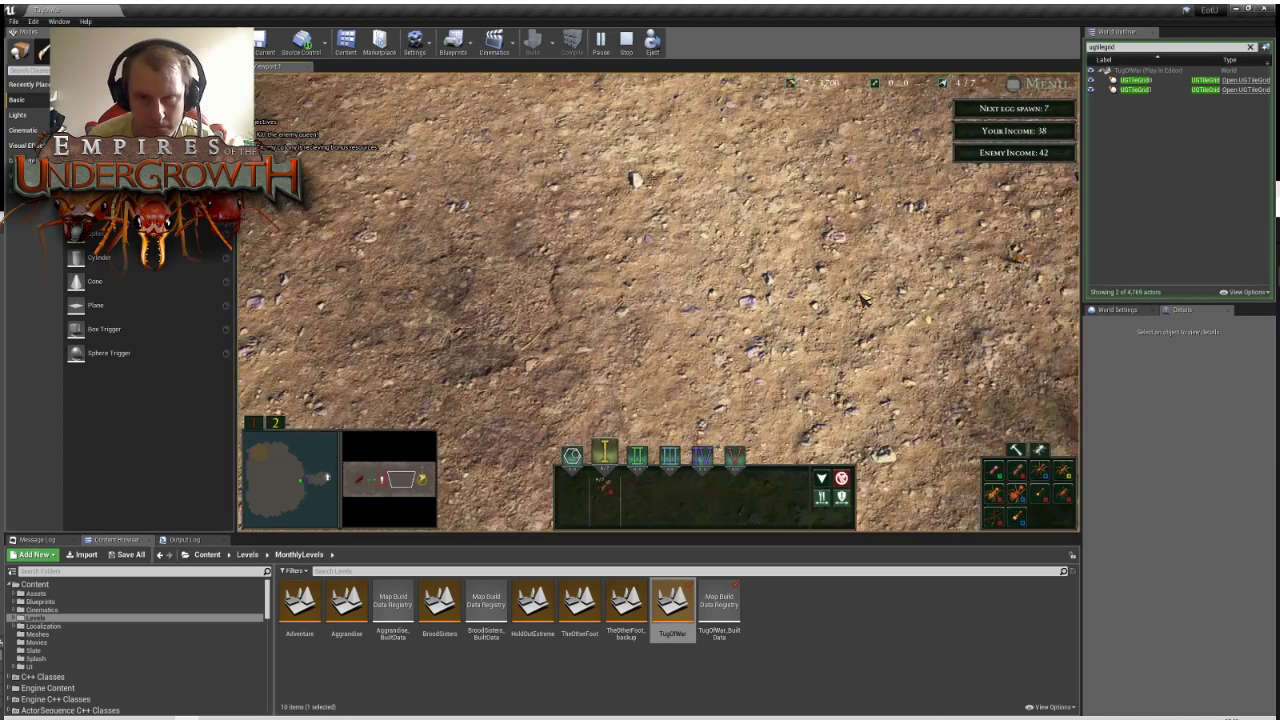
Track the surface fight as it shifts towards the player's nest entrance, checking the brood in between
{"action": "key", "text": "a"}
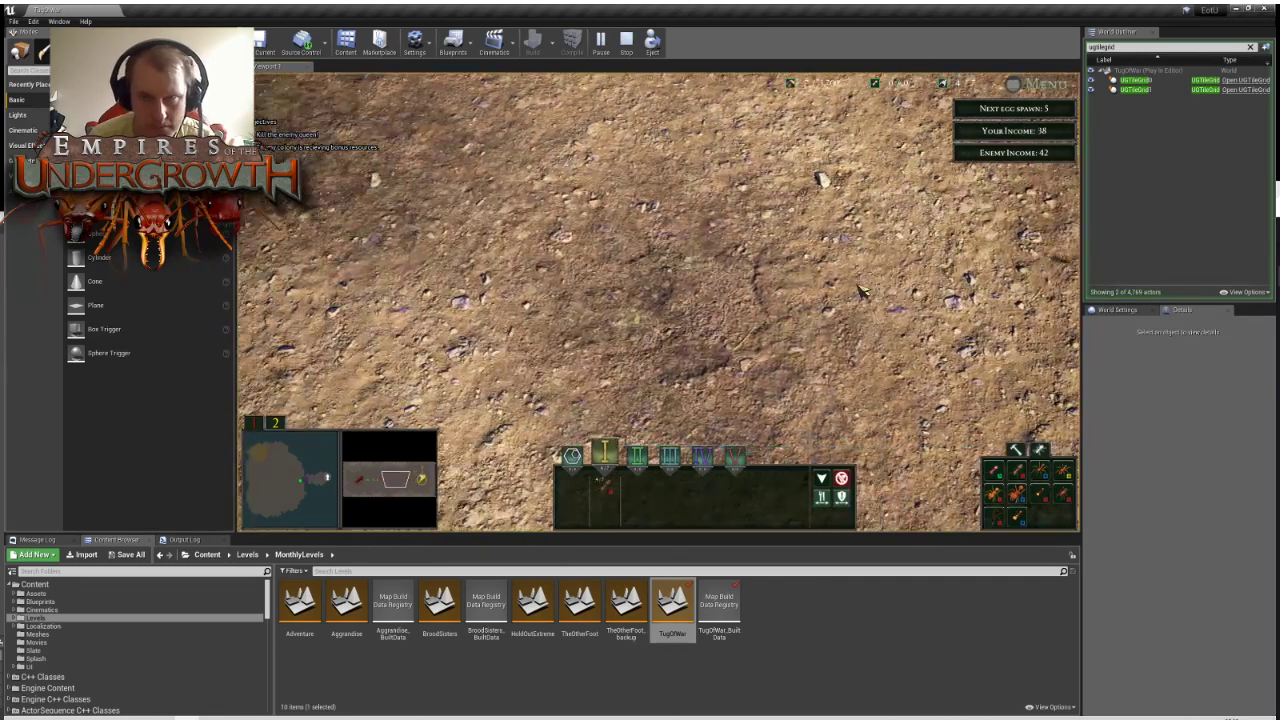
{"action": "key", "text": "d"}
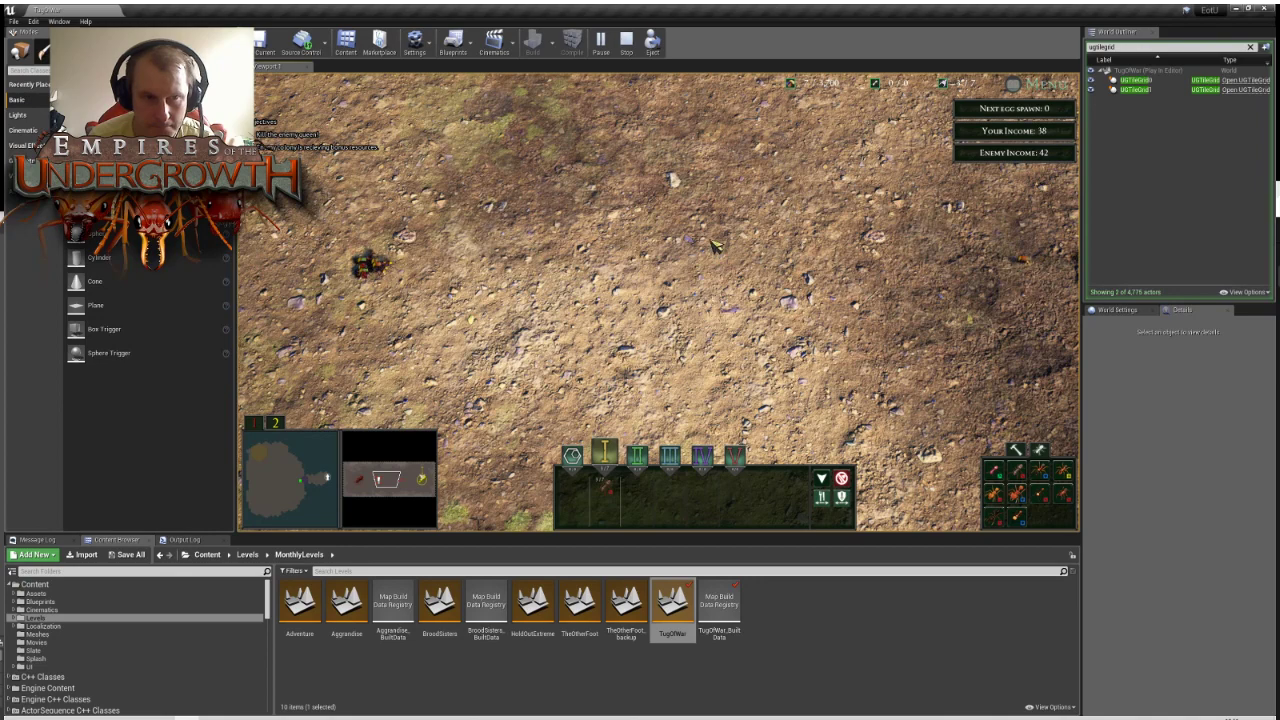
{"action": "key", "text": "a"}
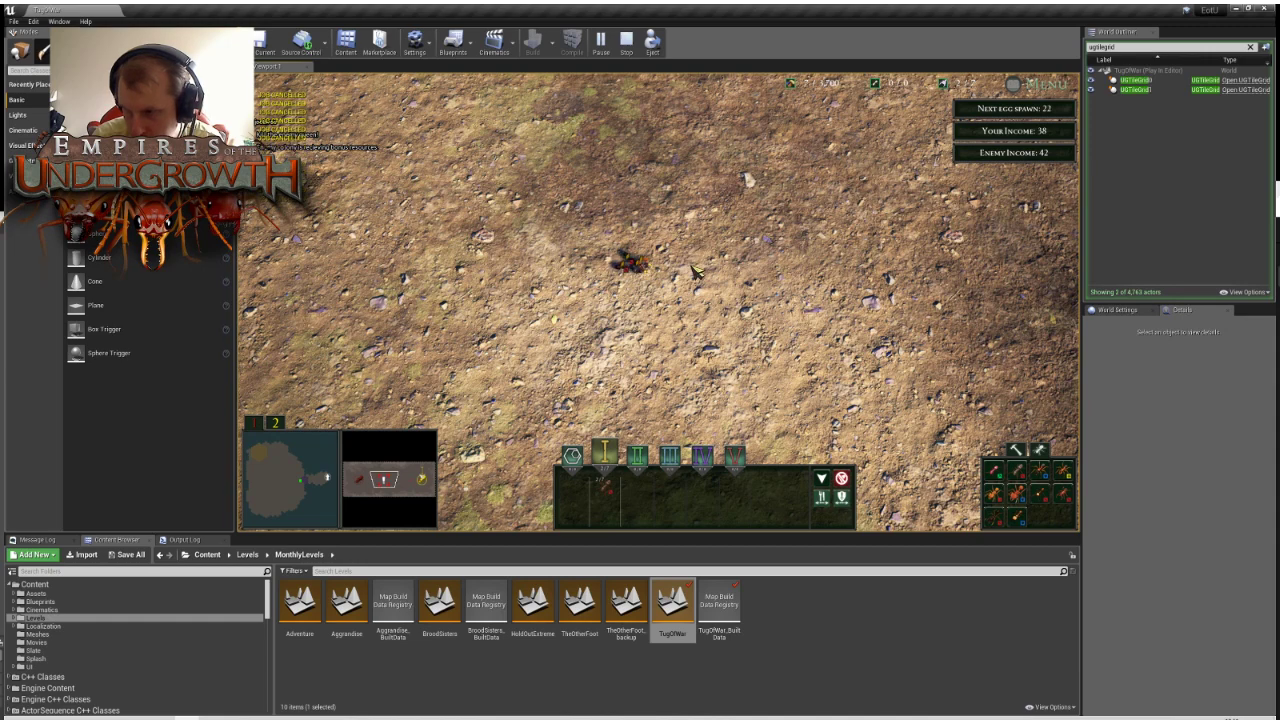
{"action": "key", "text": "space"}
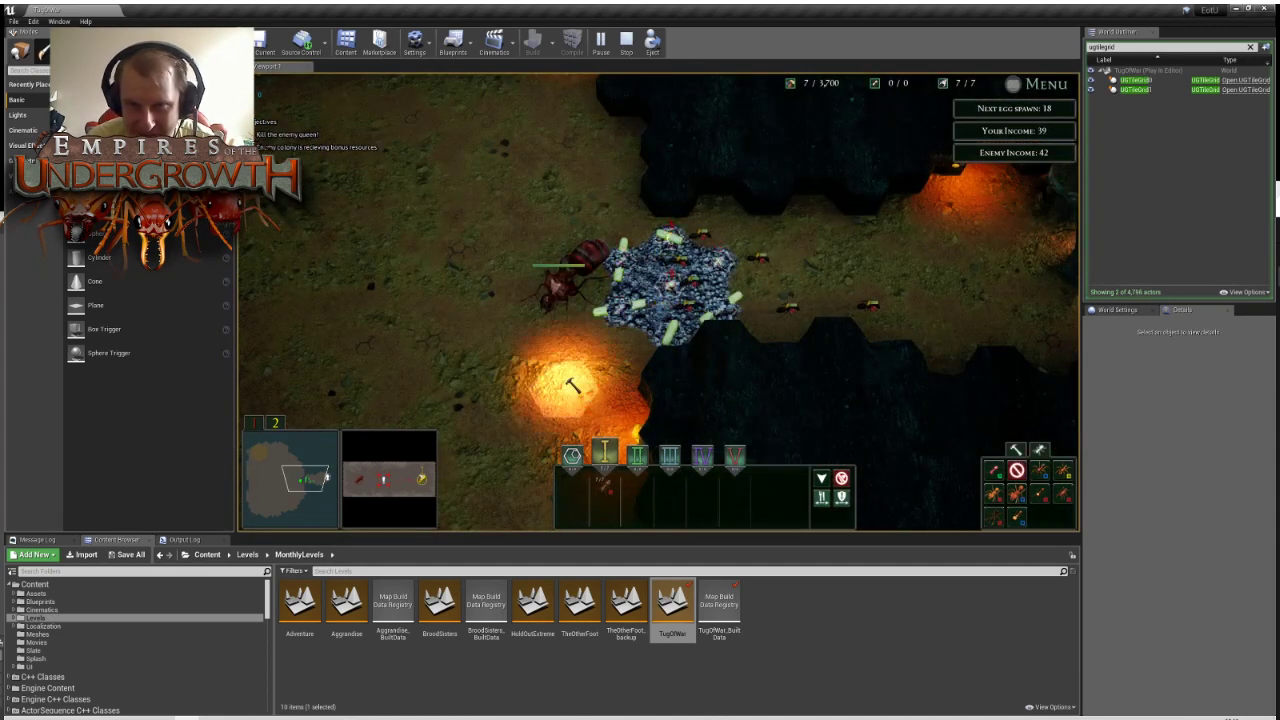
{"action": "key", "text": "space"}
{"action": "key", "text": "a"}
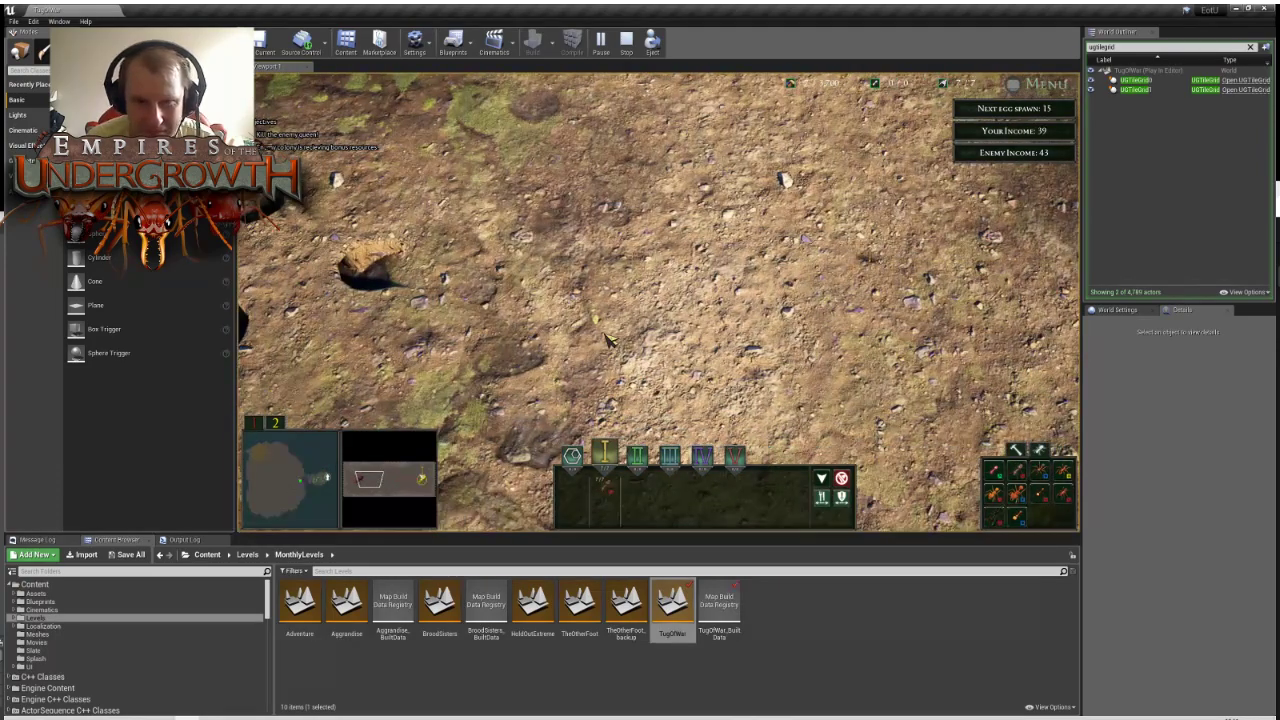
{"action": "key", "text": "s"}
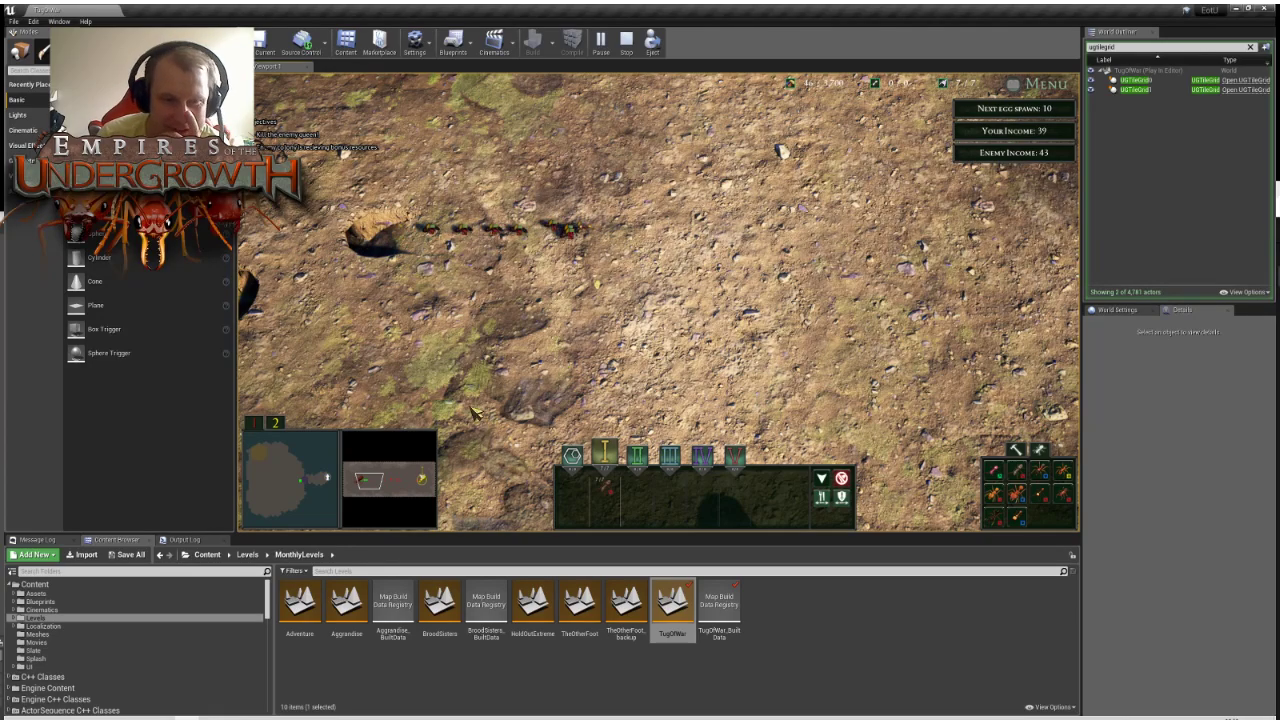
{"action": "mouse_move", "coordinate": [386, 482]}
{"action": "left_mouse_down"}
{"action": "mouse_move", "coordinate": [421, 485]}
{"action": "mouse_move", "coordinate": [378, 485]}
{"action": "left_mouse_up"}
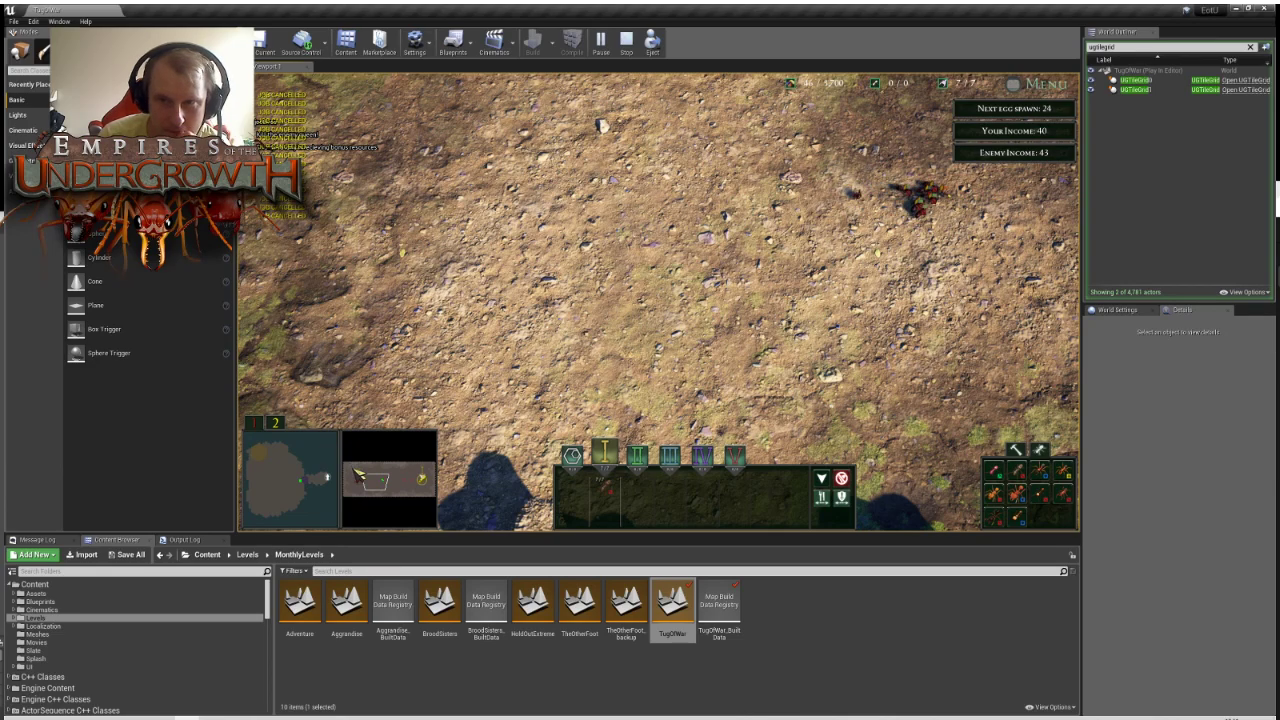
Follow the player's ants as they fight and advance across the battlefield towards the enemy side
{"action": "key", "text": "d"}
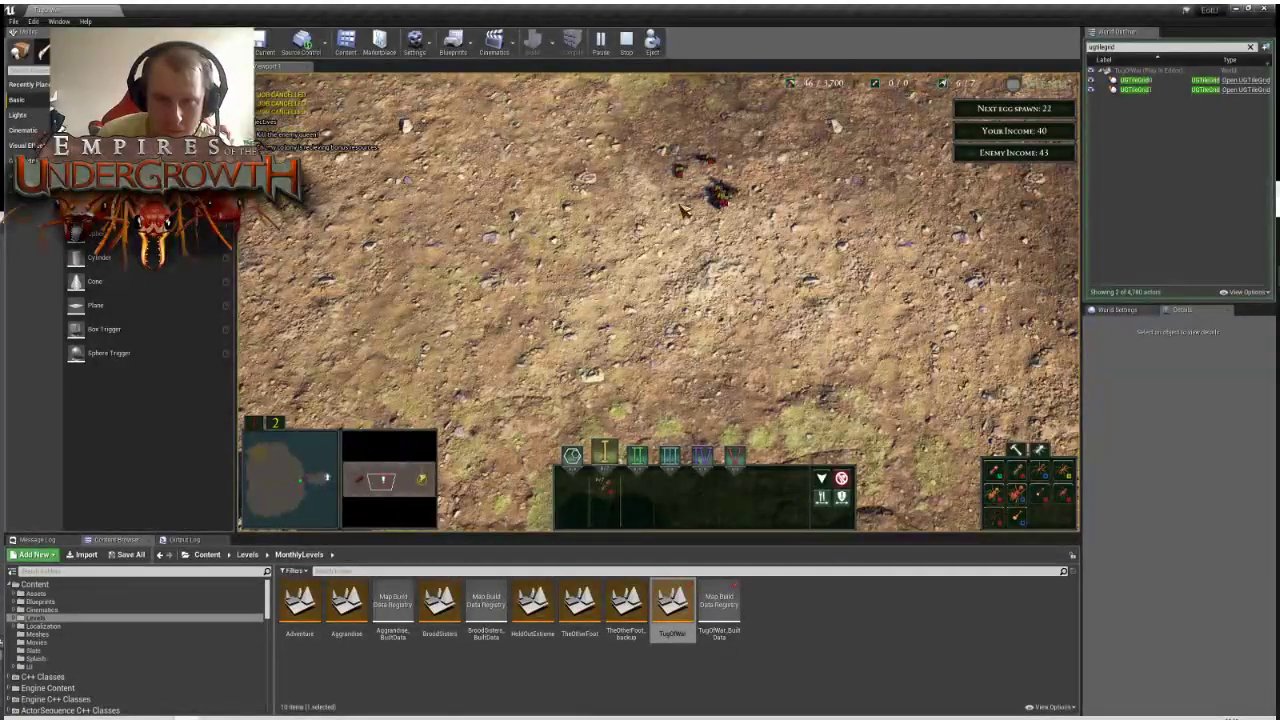
{"action": "key", "text": "d"}
{"action": "key", "text": "w"}
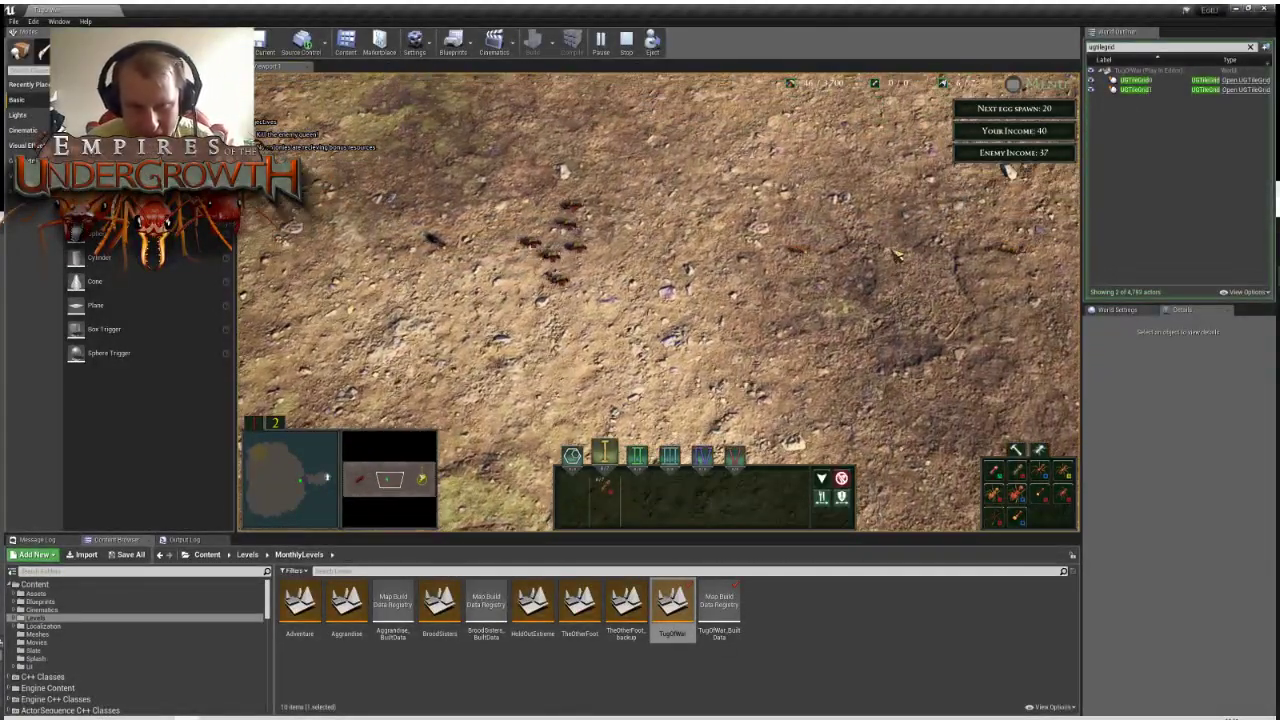
{"action": "key", "text": "d"}
{"action": "key", "text": "a"}
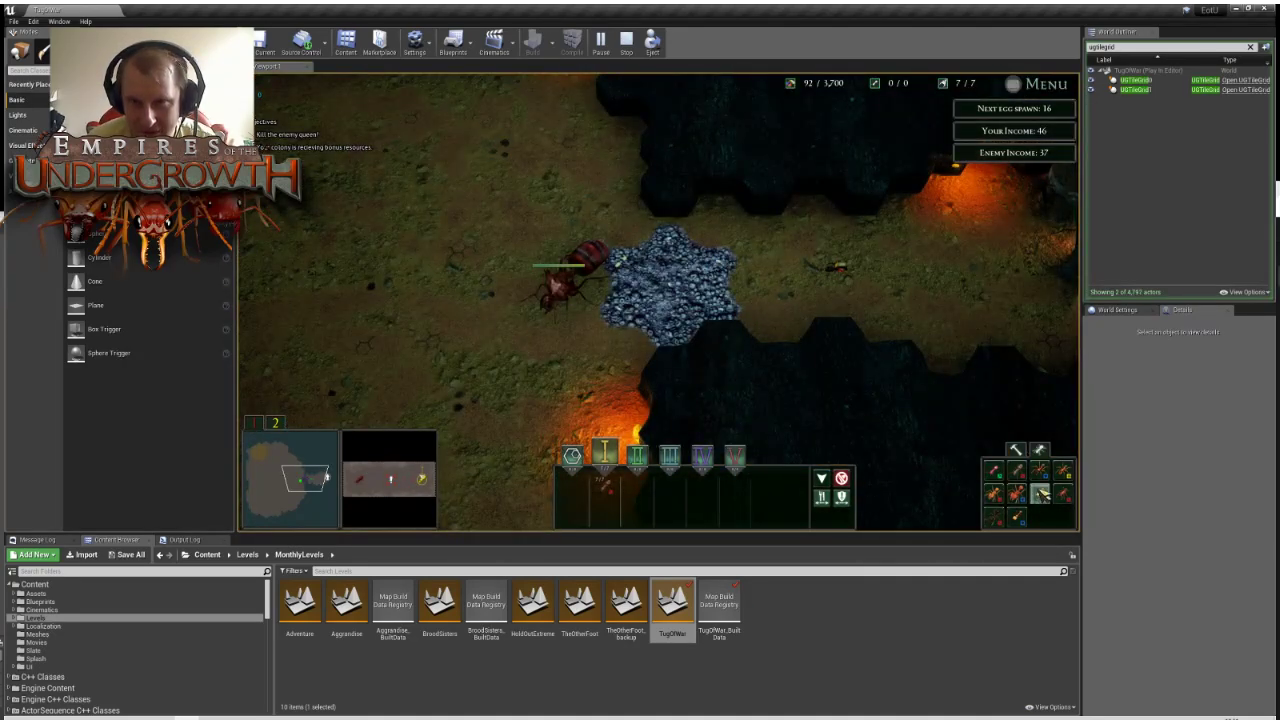
Place one nursery tile of a second ant type on the open floor near the queen, apart from the brood cluster
{"action": "key", "text": "s"}
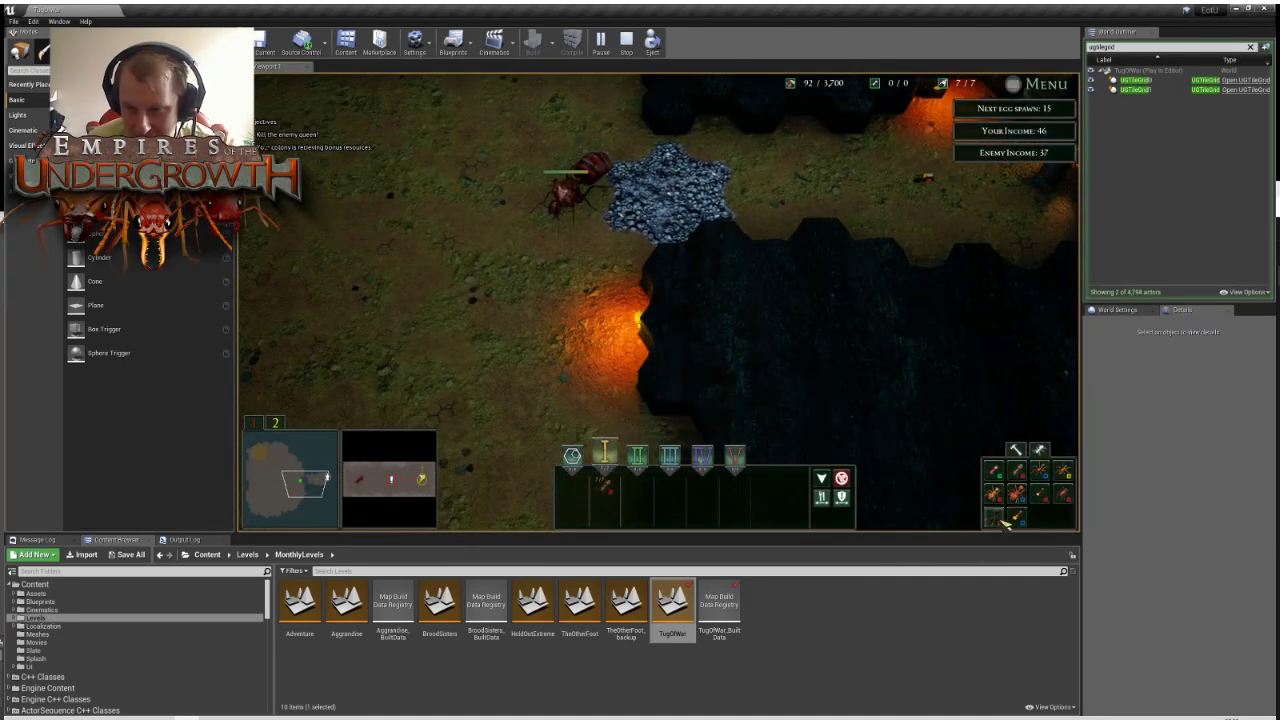
{"action": "left_click", "coordinate": [1001, 520]}
{"action": "left_click", "coordinate": [571, 286]}
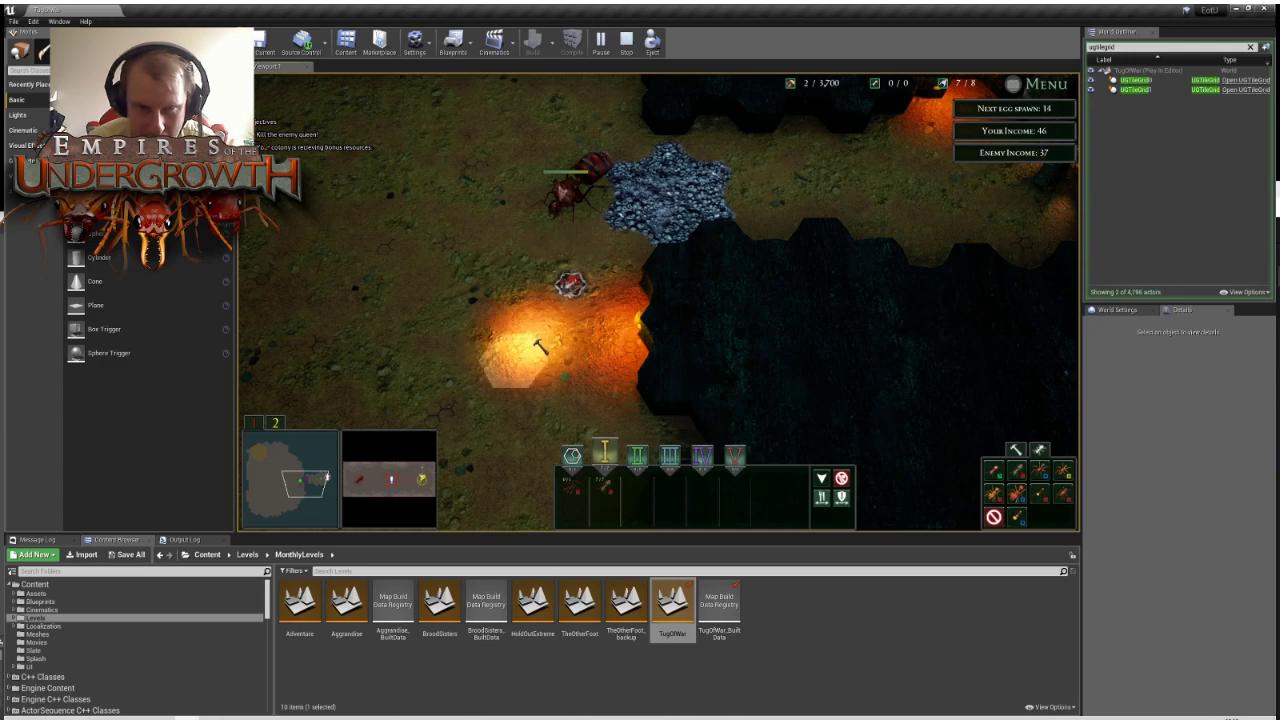
Follow the player's ants on the surface from the mid-field fight to the enemy nest entrance
{"action": "key", "text": "Tab"}
{"action": "key", "text": "d"}
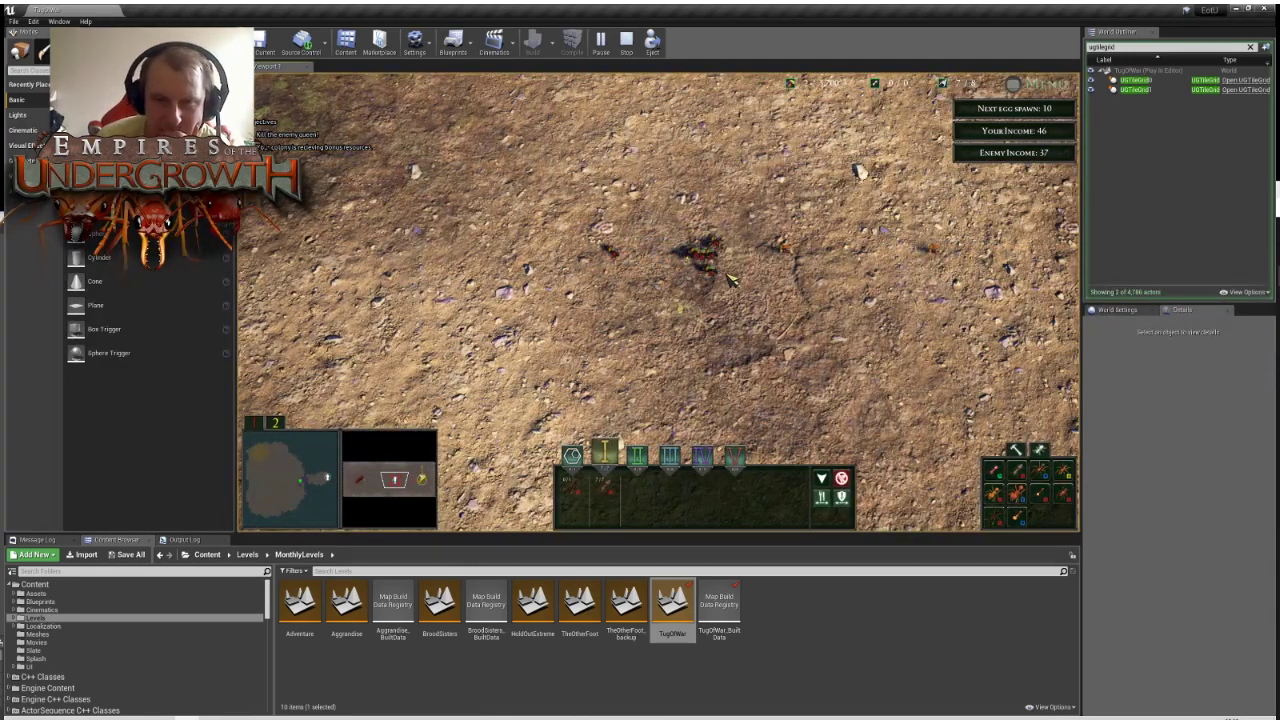
{"action": "key", "text": "d"}
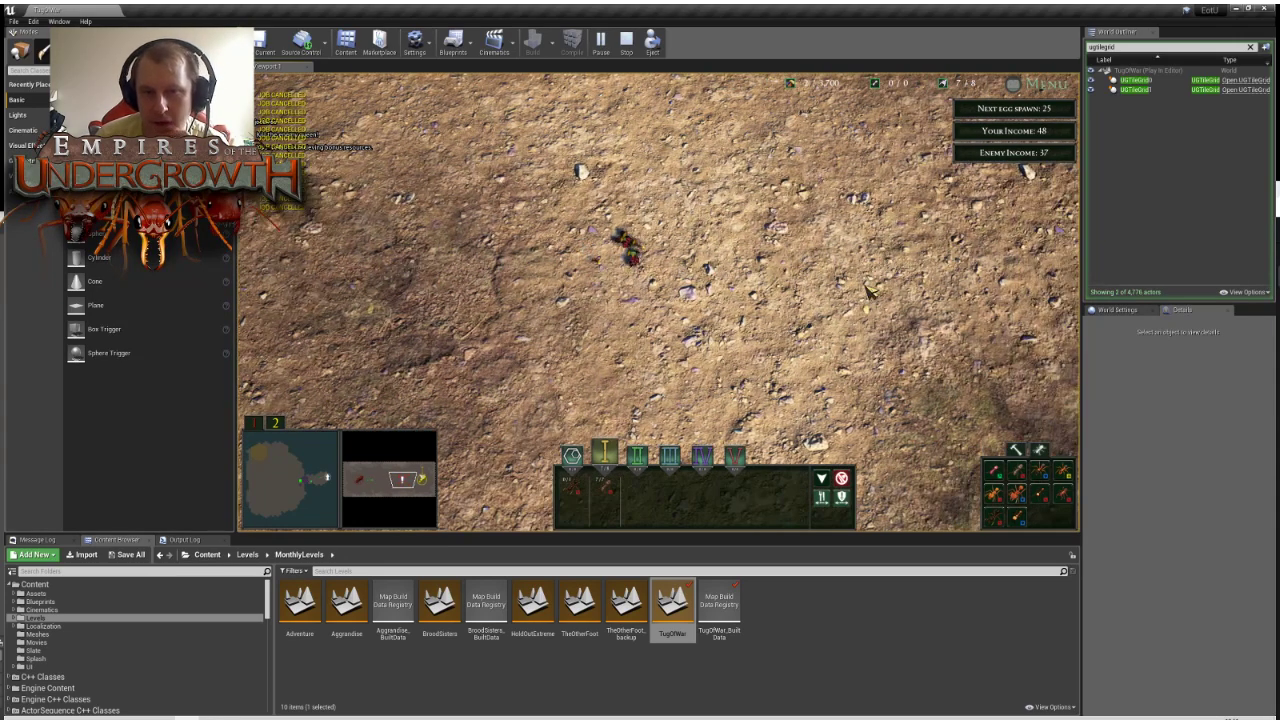
{"action": "key", "text": "d"}
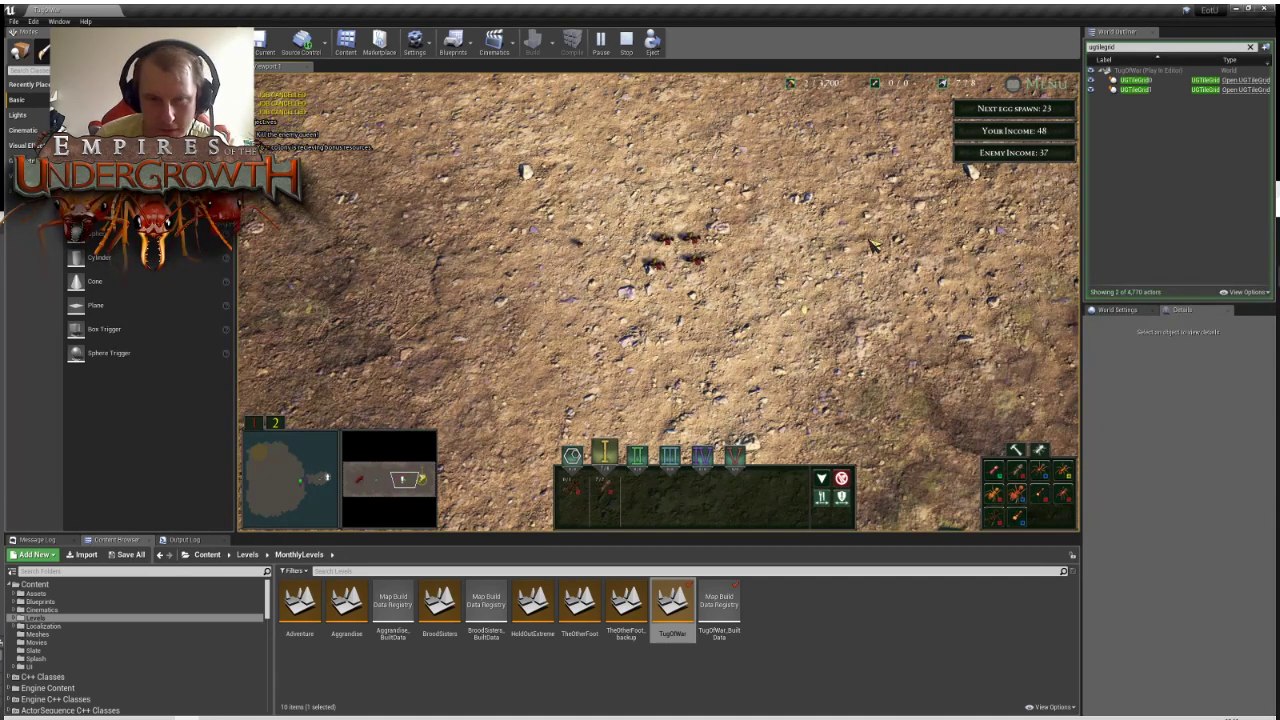
{"action": "key", "text": "d"}
{"action": "key", "text": "d"}
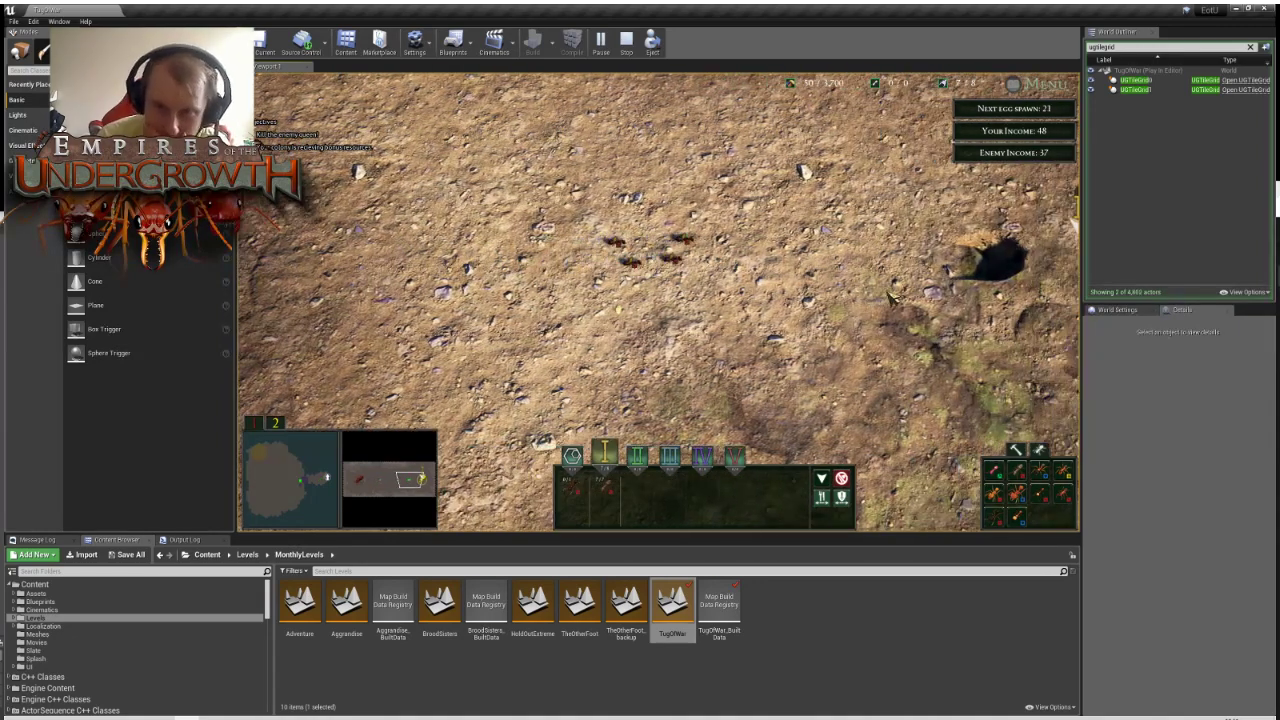
{"action": "key", "text": "d"}
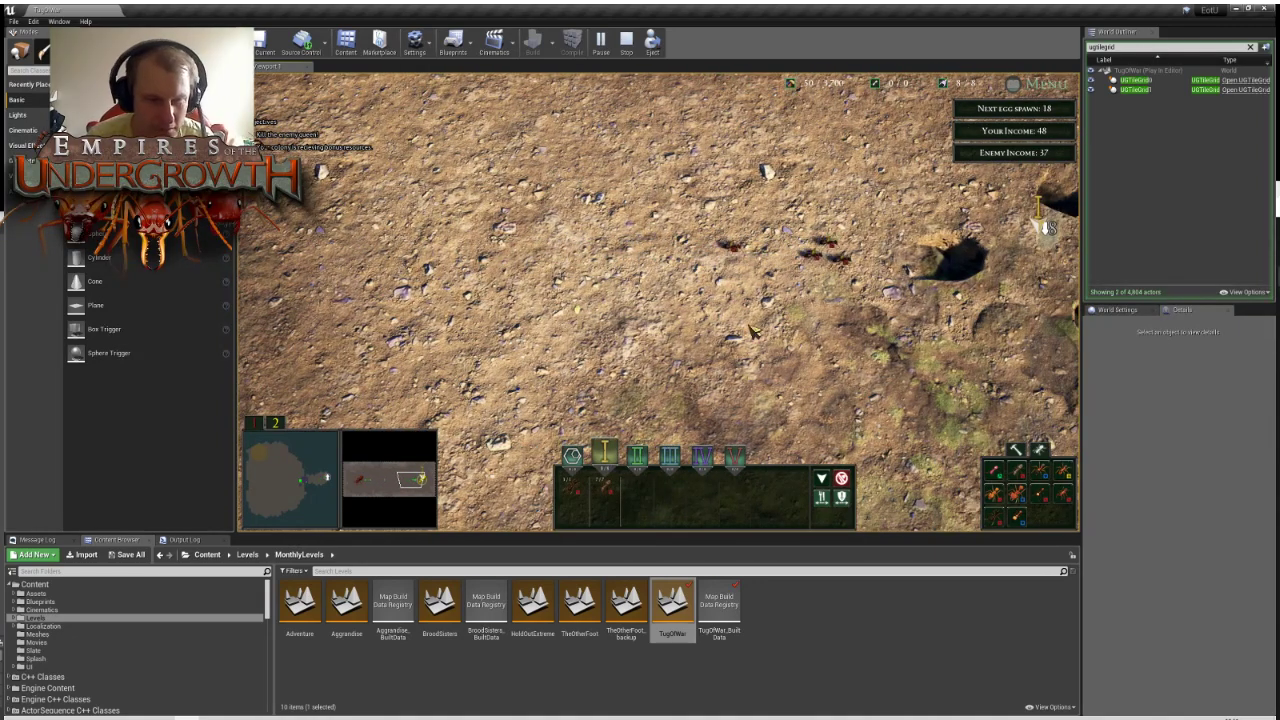
Examine the attack inside the enemy nest's entrance tunnel near the enemy queen
{"action": "left_click", "coordinate": [275, 423]}
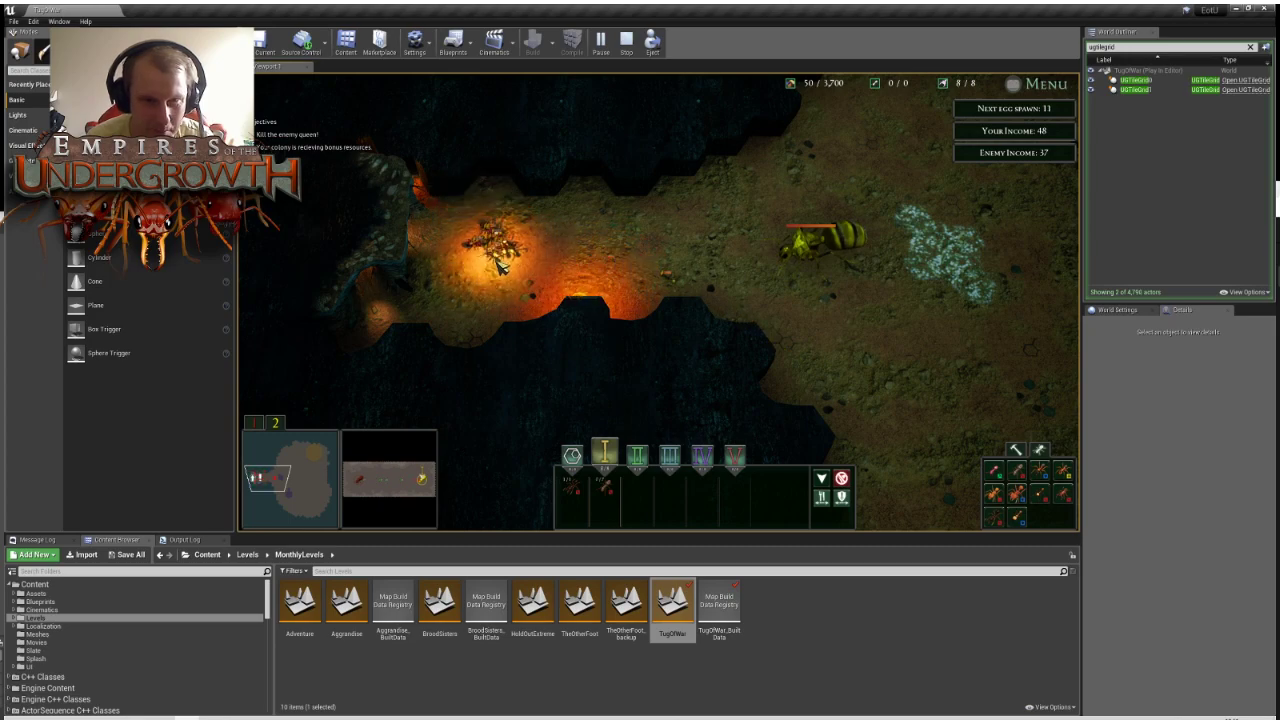
{"action": "left_click_drag", "start_coordinate": [401, 485], "coordinate": [418, 480]}
{"action": "left_click", "coordinate": [269, 479]}
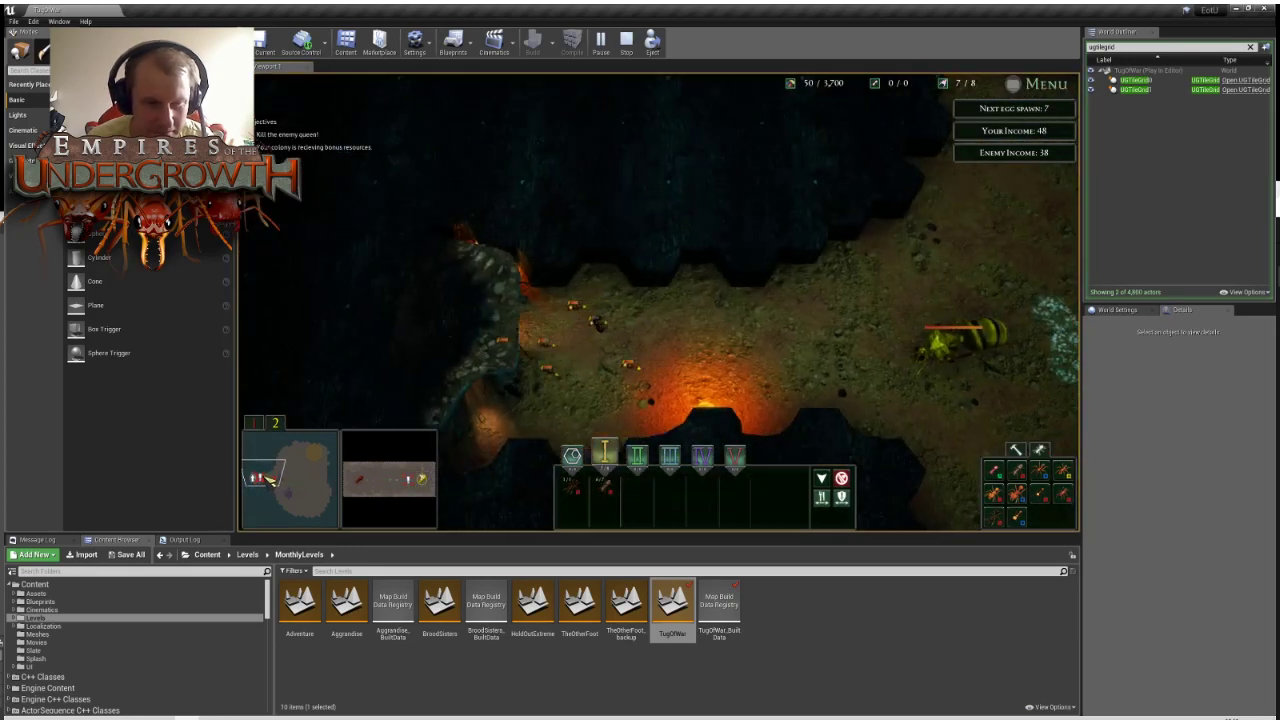
Examine how both colonies' reinforcements leave their nests and clash again on the battlefield
{"action": "key", "text": "Tab"}
{"action": "key", "text": "a"}
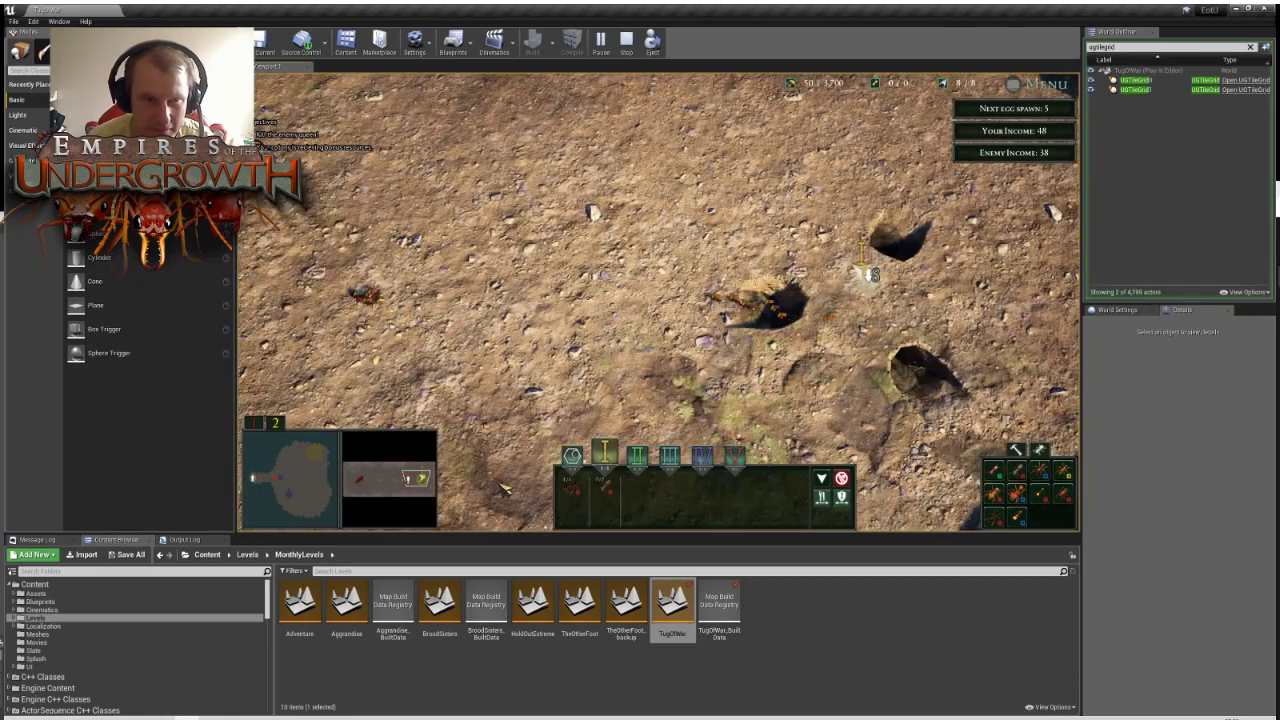
{"action": "key", "text": "s"}
{"action": "key", "text": "a"}
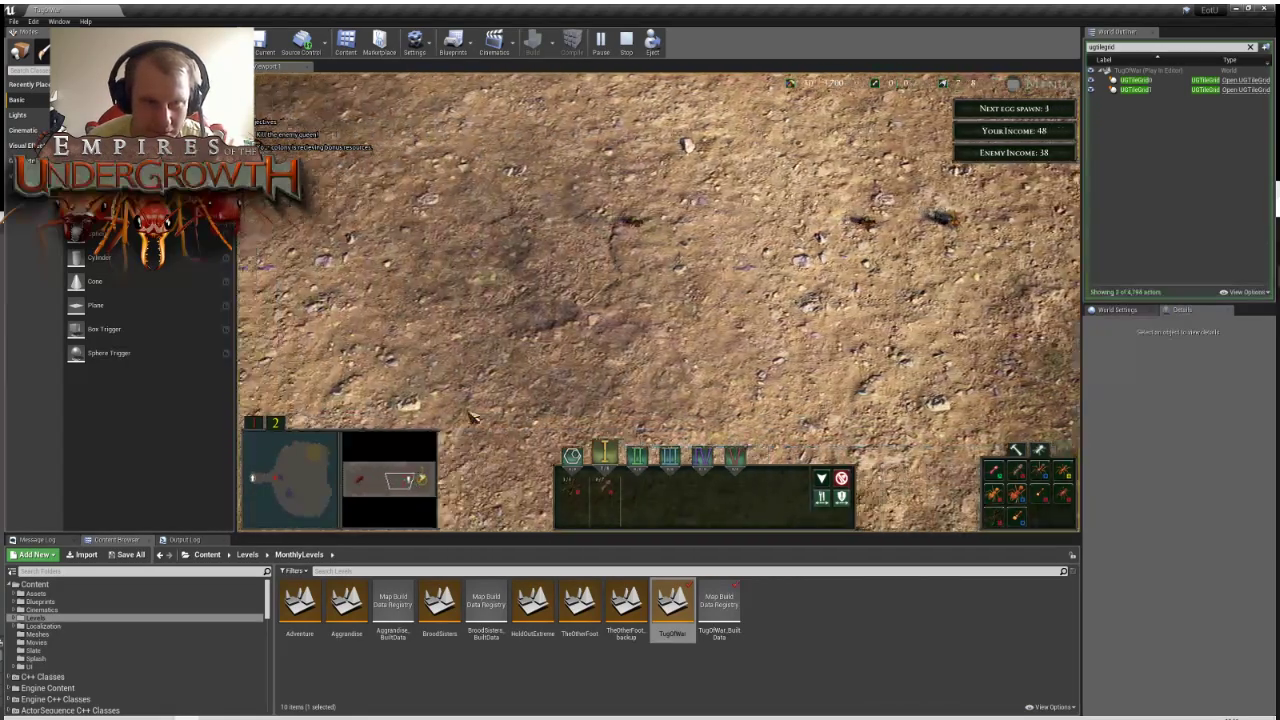
{"action": "key", "text": "d"}
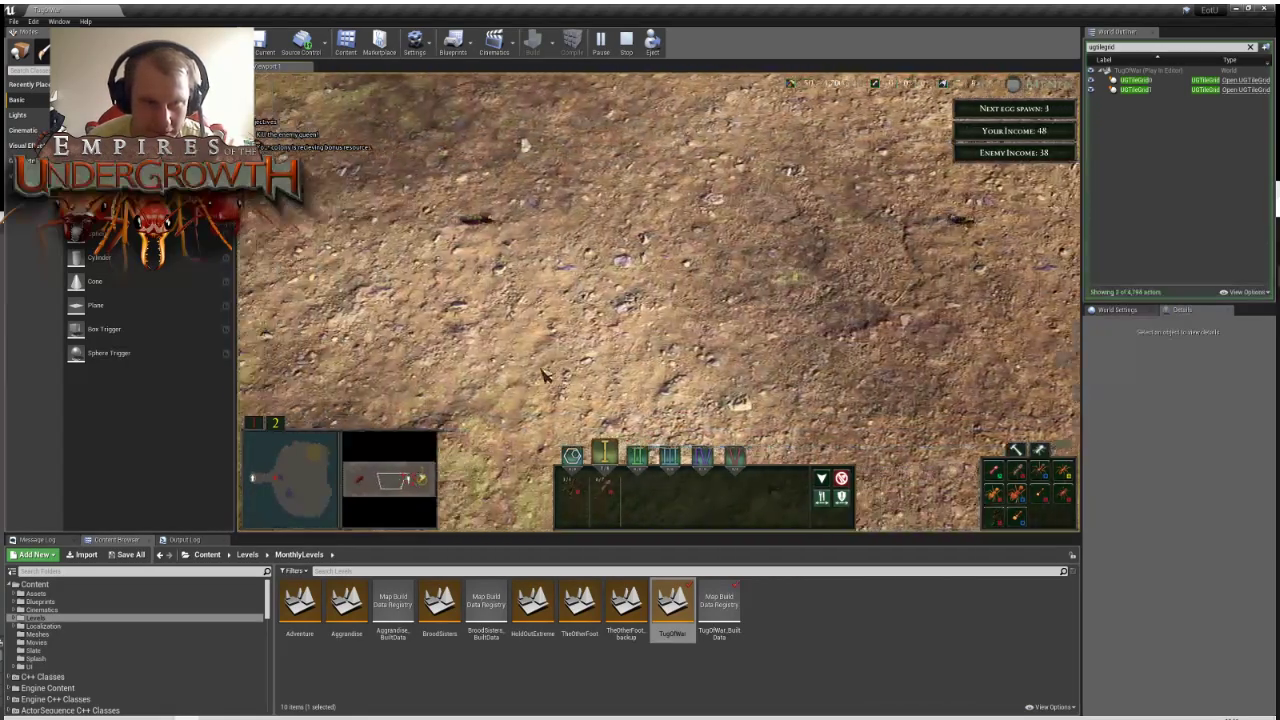
{"action": "key", "text": "a"}
{"action": "key", "text": "a"}
{"action": "key", "text": "d"}
{"action": "key", "text": "w"}
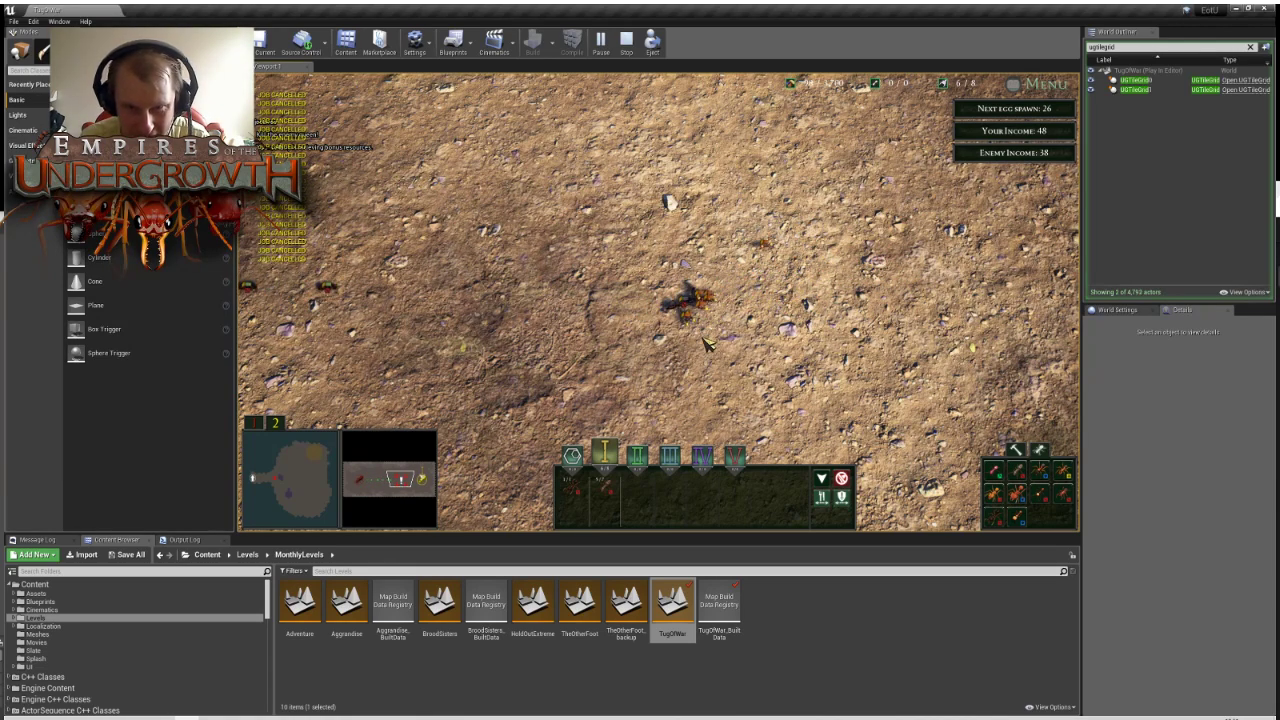
{"action": "key", "text": "a"}
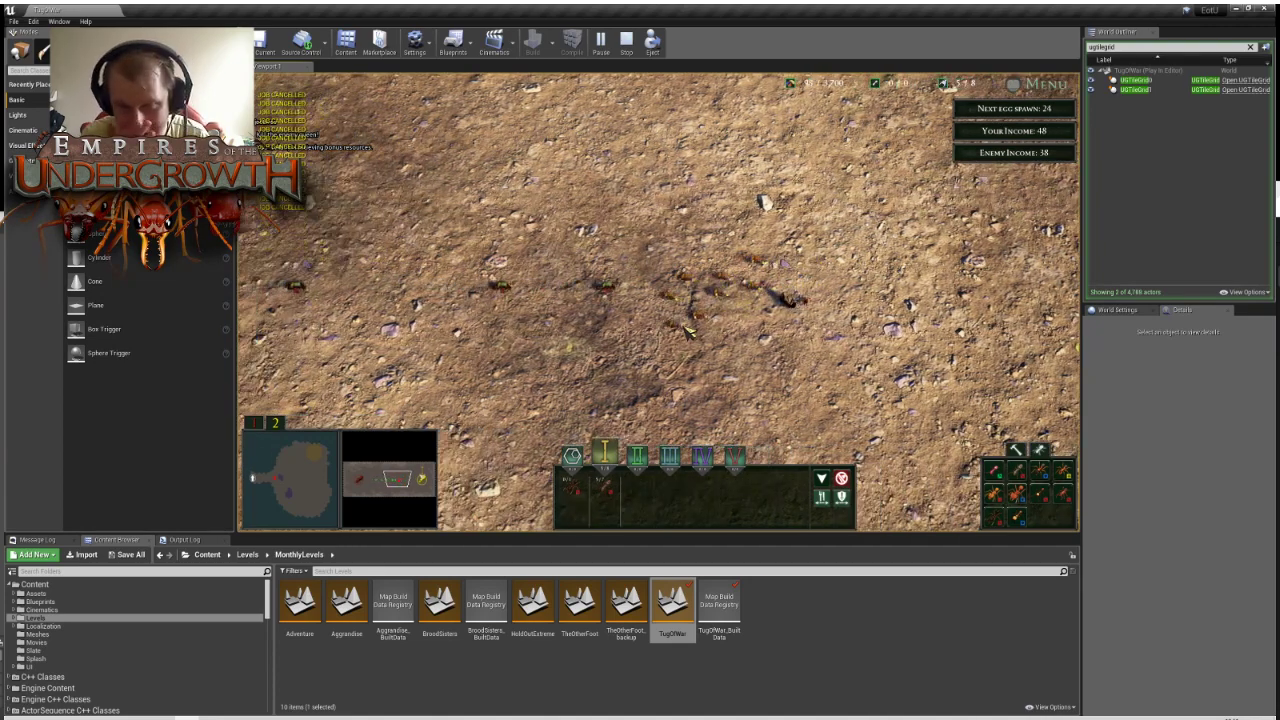
Place another nursery tile of the second ant type on the open floor beside the first one
{"action": "key", "text": "Tab"}
{"action": "key", "text": "a"}
{"action": "left_click", "coordinate": [993, 516]}
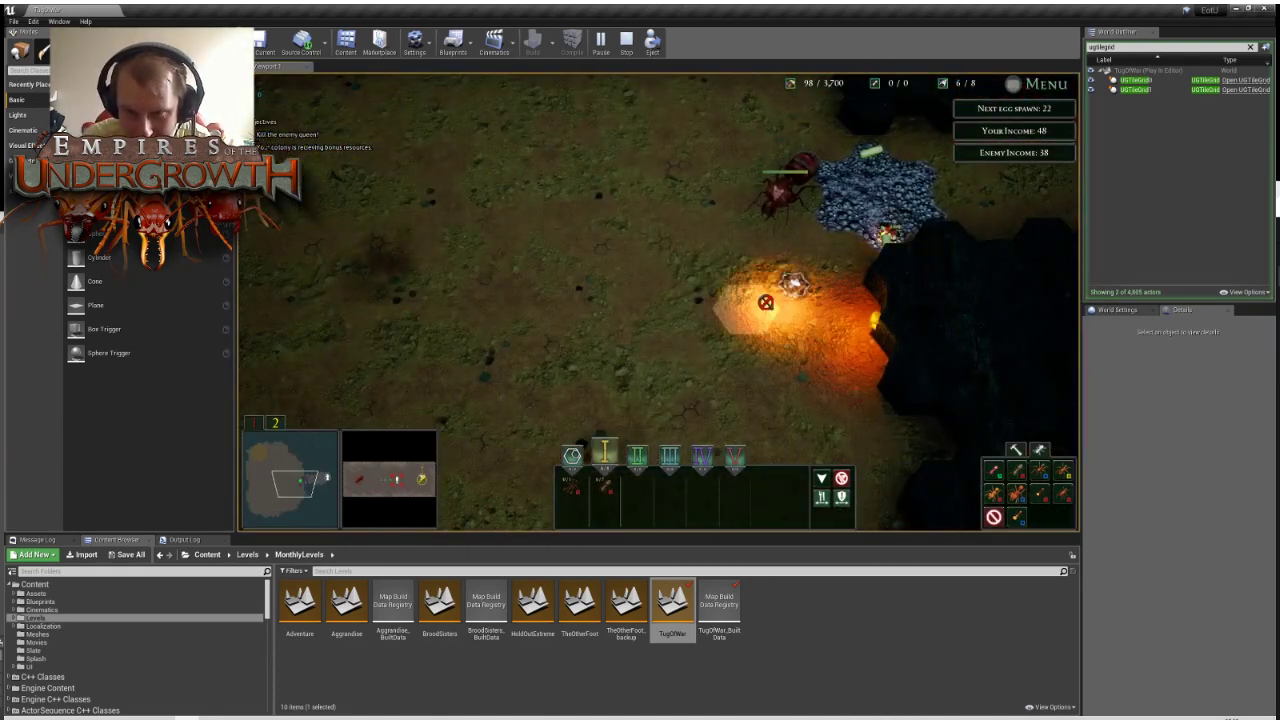
{"action": "left_click", "coordinate": [762, 355]}
{"action": "key", "text": "d"}
{"action": "key", "text": "Tab"}
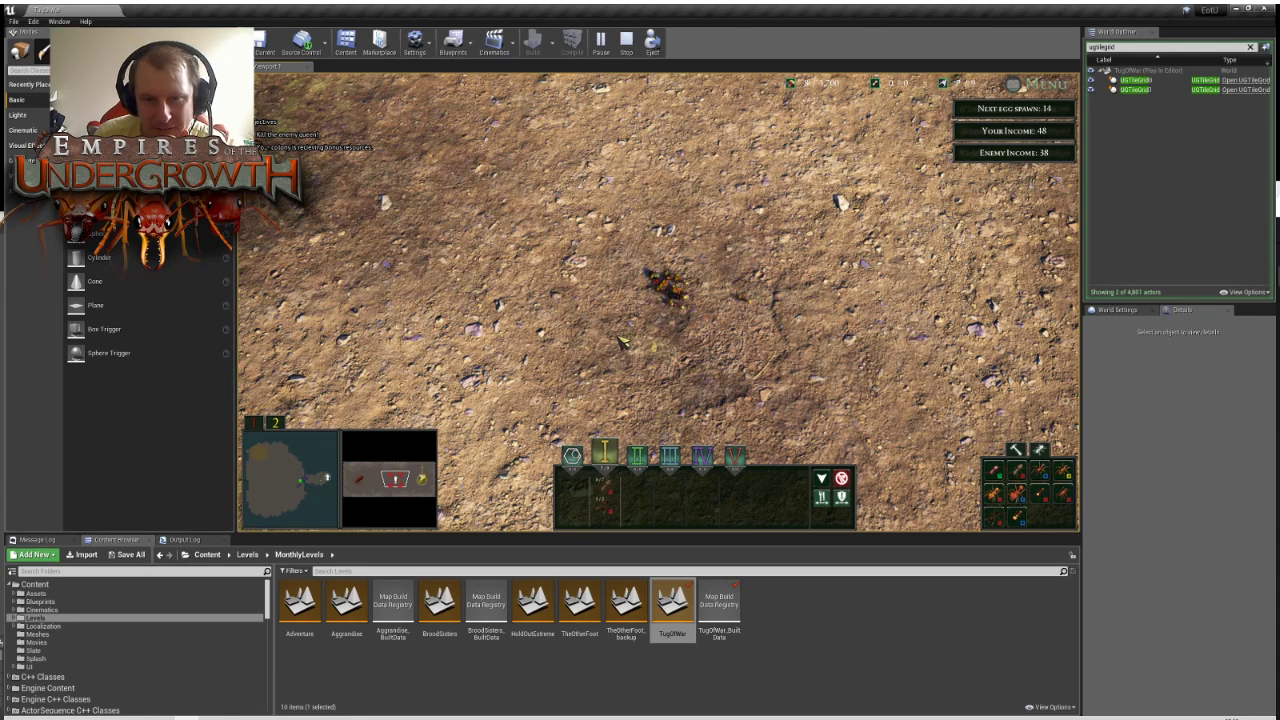
Track the surface fight across the battlefield and examine the clashing ants up close
{"action": "left_click", "coordinate": [399, 482]}
{"action": "key", "text": "a"}
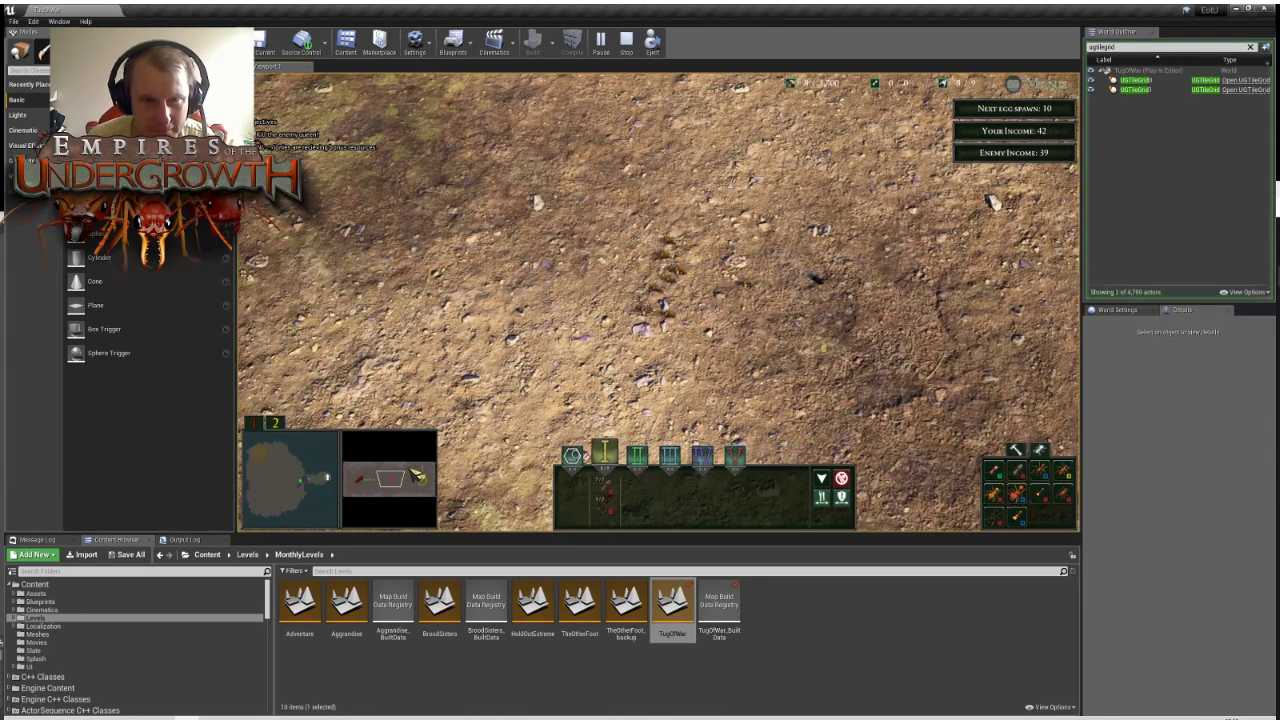
{"action": "key", "text": "a"}
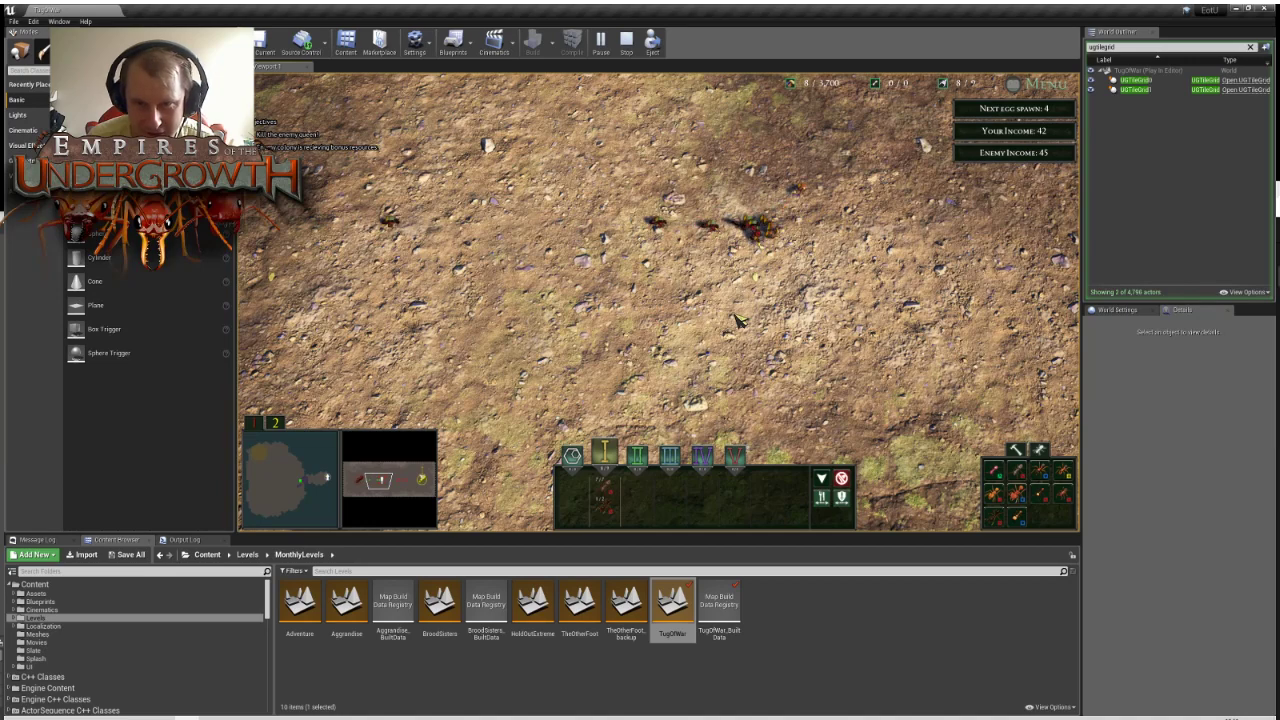
{"action": "scroll", "coordinate": [842, 296], "scroll_direction": "up", "scroll_amount": 3}
{"action": "key", "text": "d"}
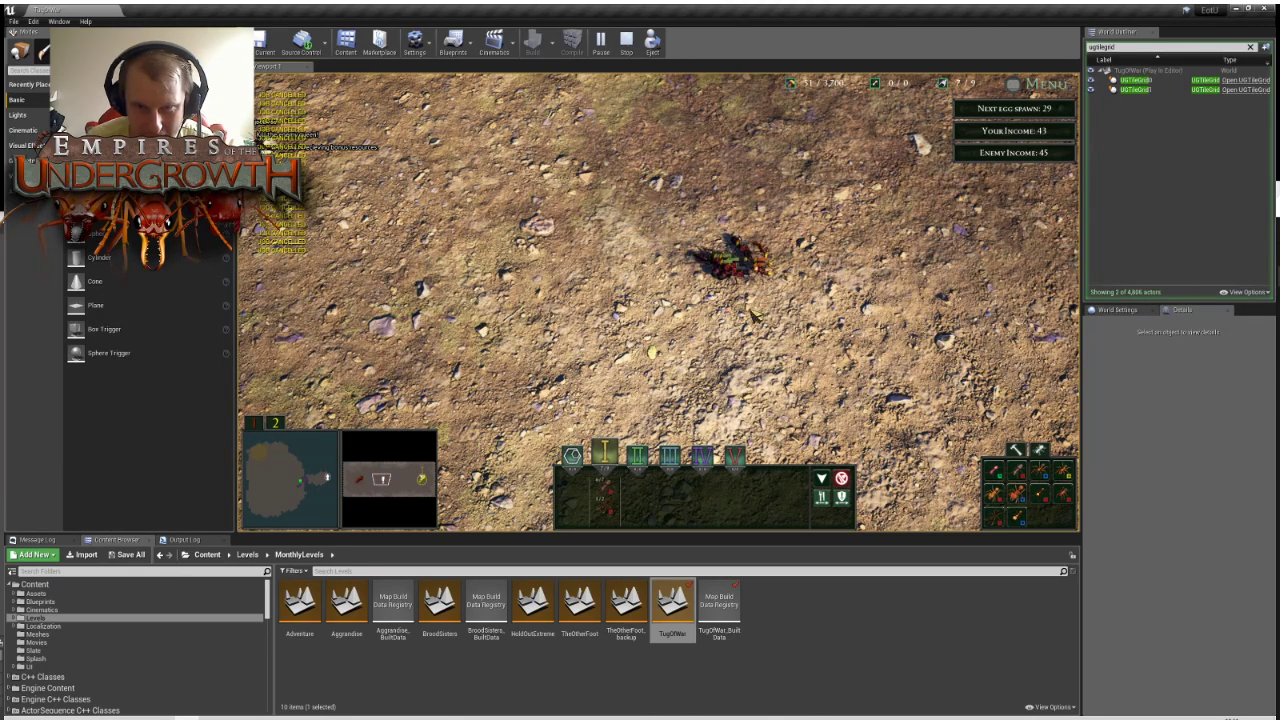
Check the player's nest briefly, then follow the marching ants and the fight across the surface battlefield
{"action": "key", "text": "Tab"}
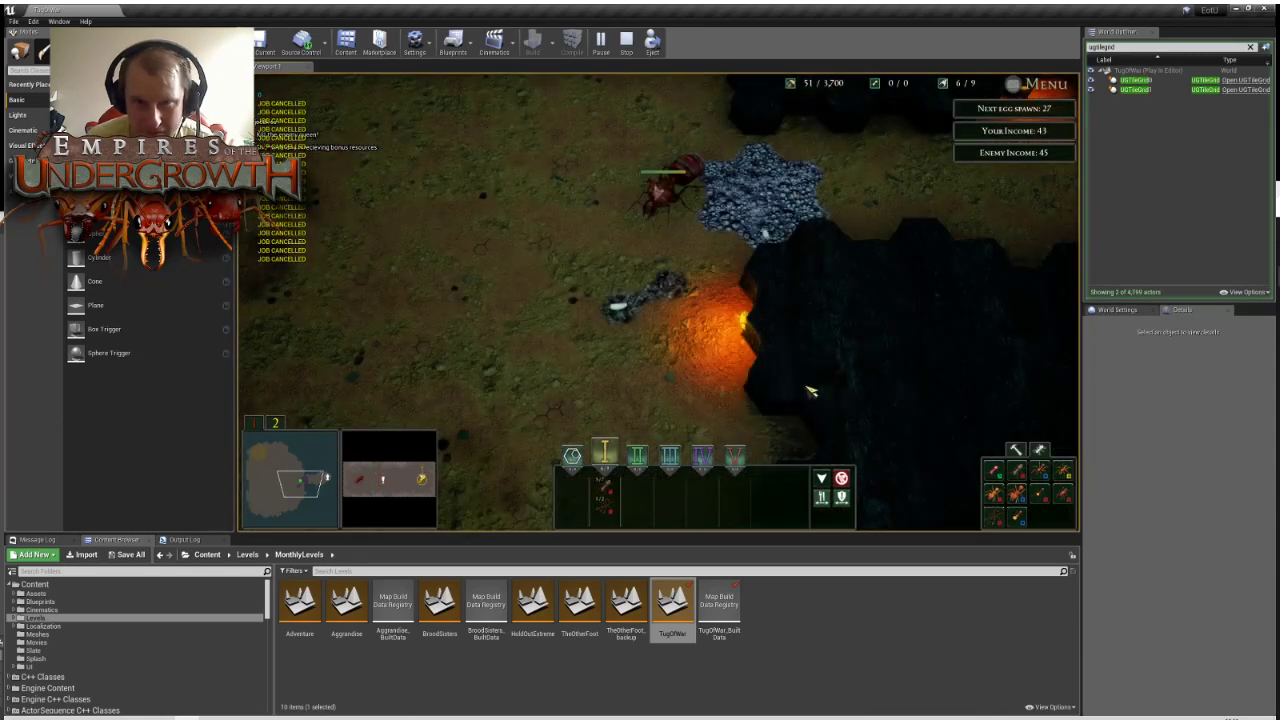
{"action": "key", "text": "Tab"}
{"action": "scroll", "coordinate": [814, 400], "scroll_direction": "down", "scroll_amount": 2}
{"action": "key", "text": "d"}
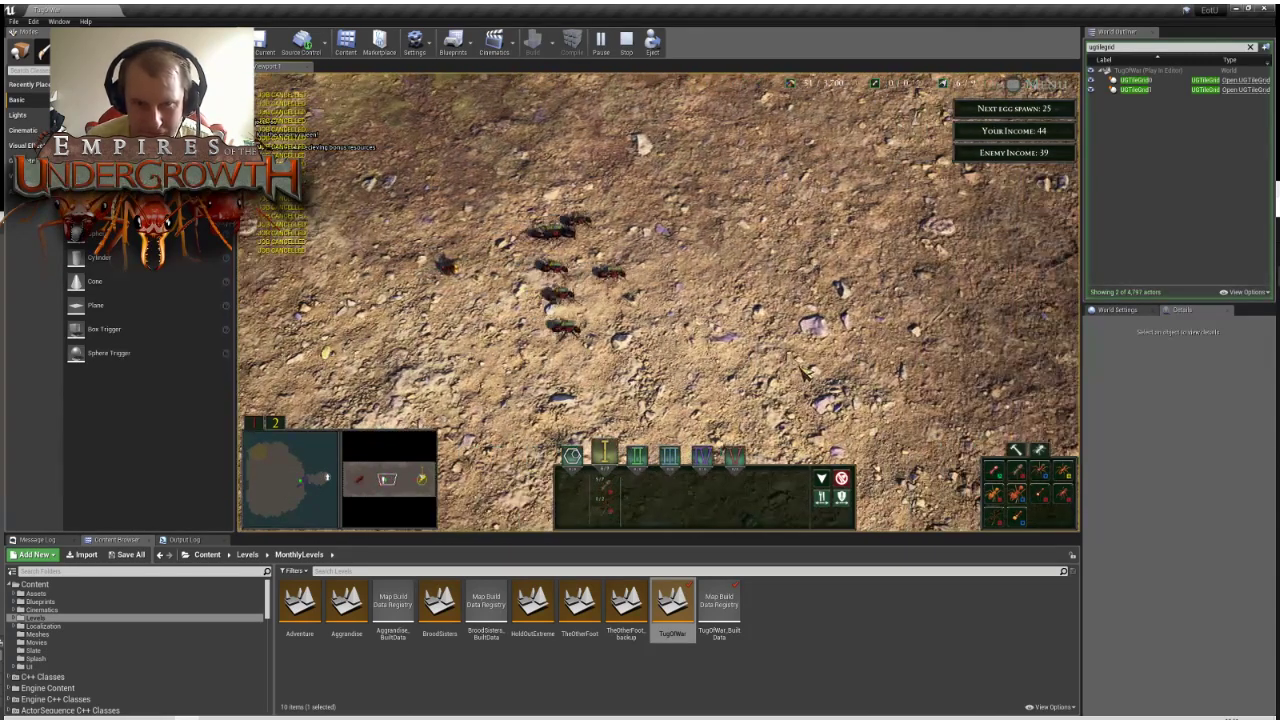
{"action": "scroll", "coordinate": [811, 370], "scroll_direction": "down", "scroll_amount": 2}
{"action": "key", "text": "d"}
{"action": "key", "text": "d"}
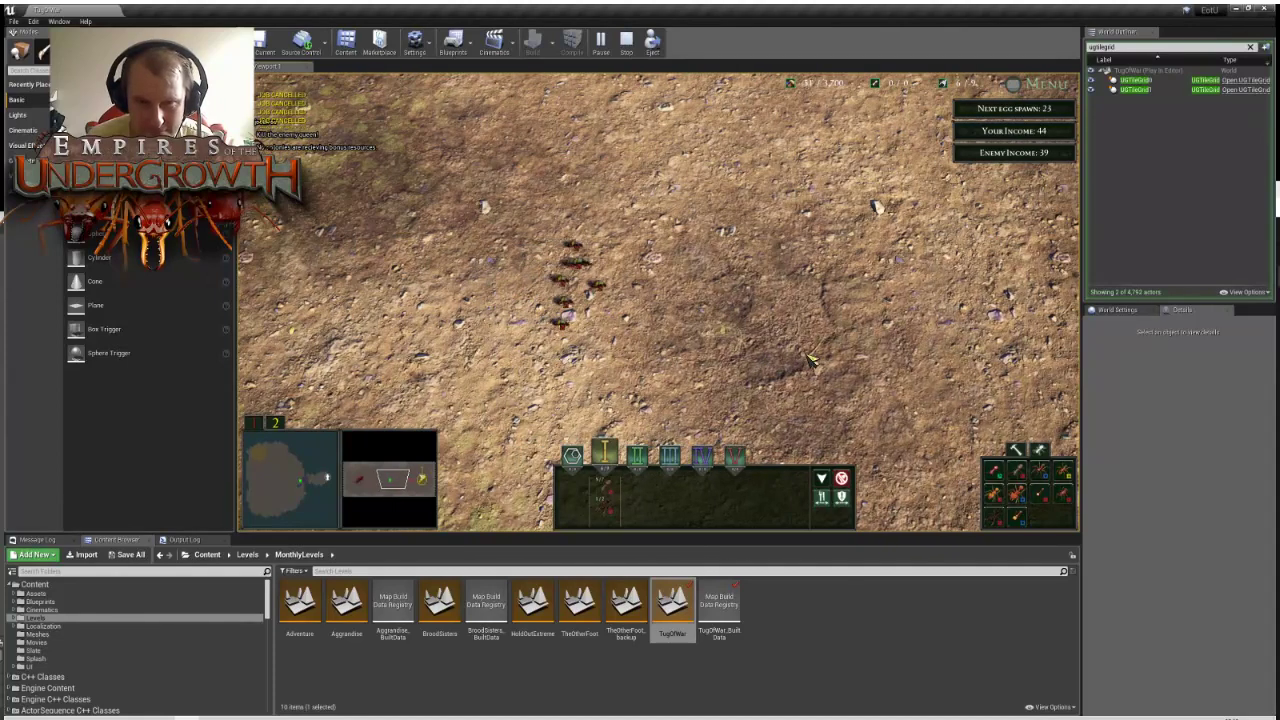
{"action": "key", "text": "d"}
{"action": "key", "text": "d"}
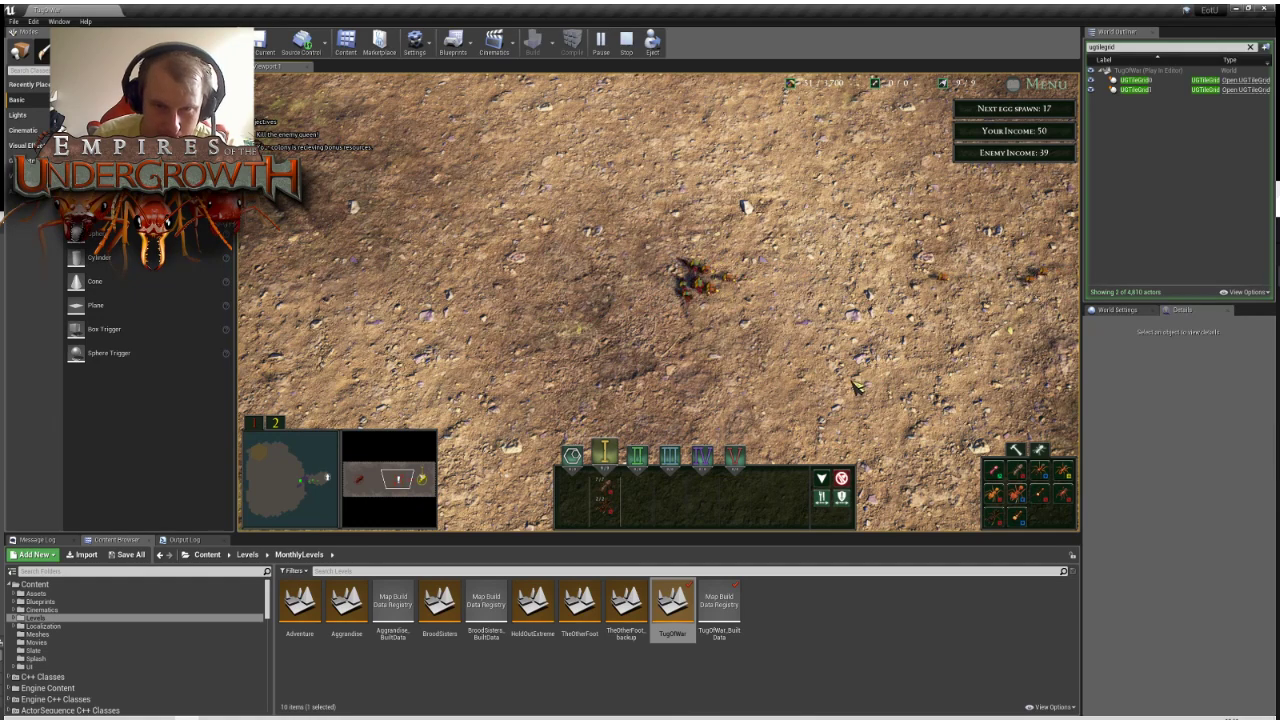
{"action": "key", "text": "d"}
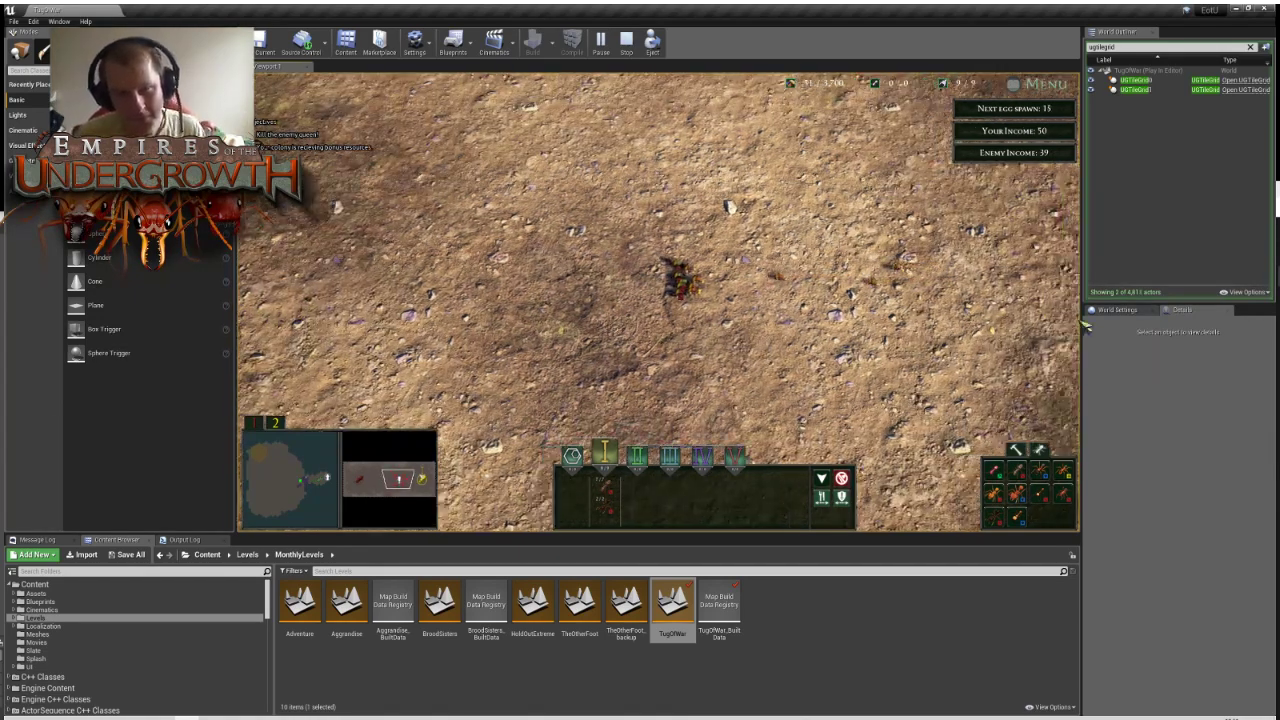
{"action": "key", "text": "space"}
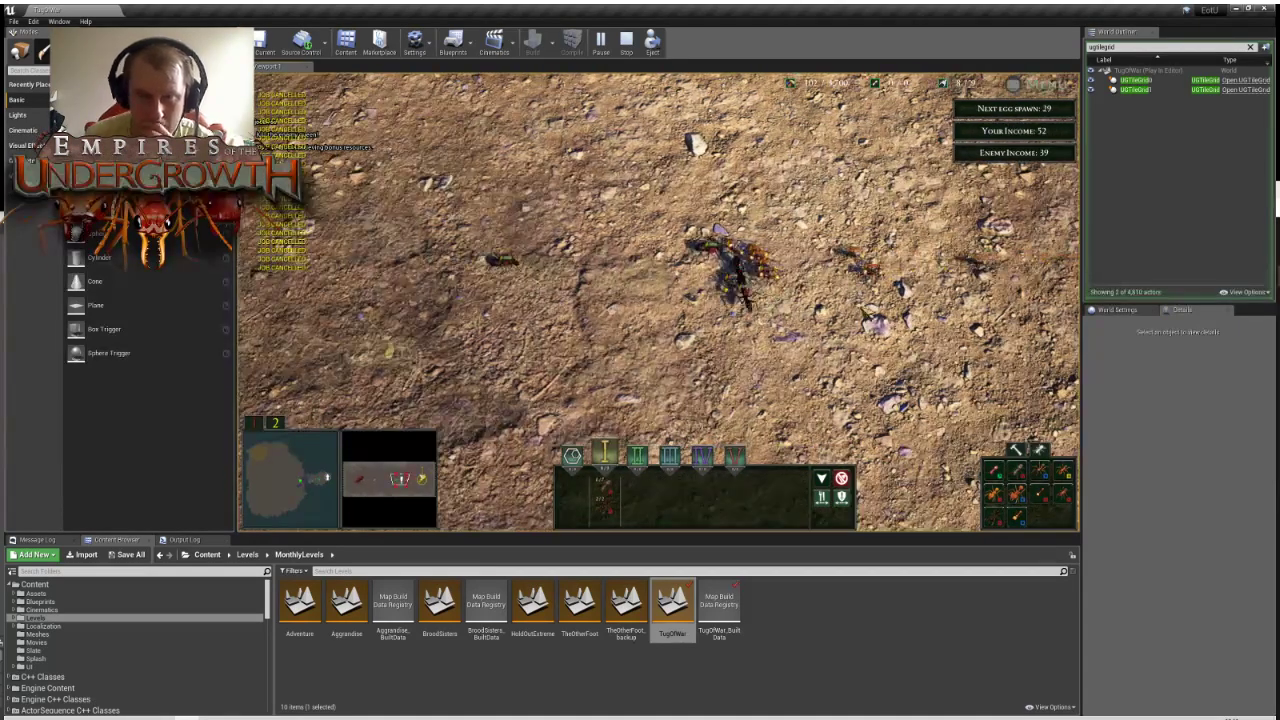
{"action": "key", "text": "d"}
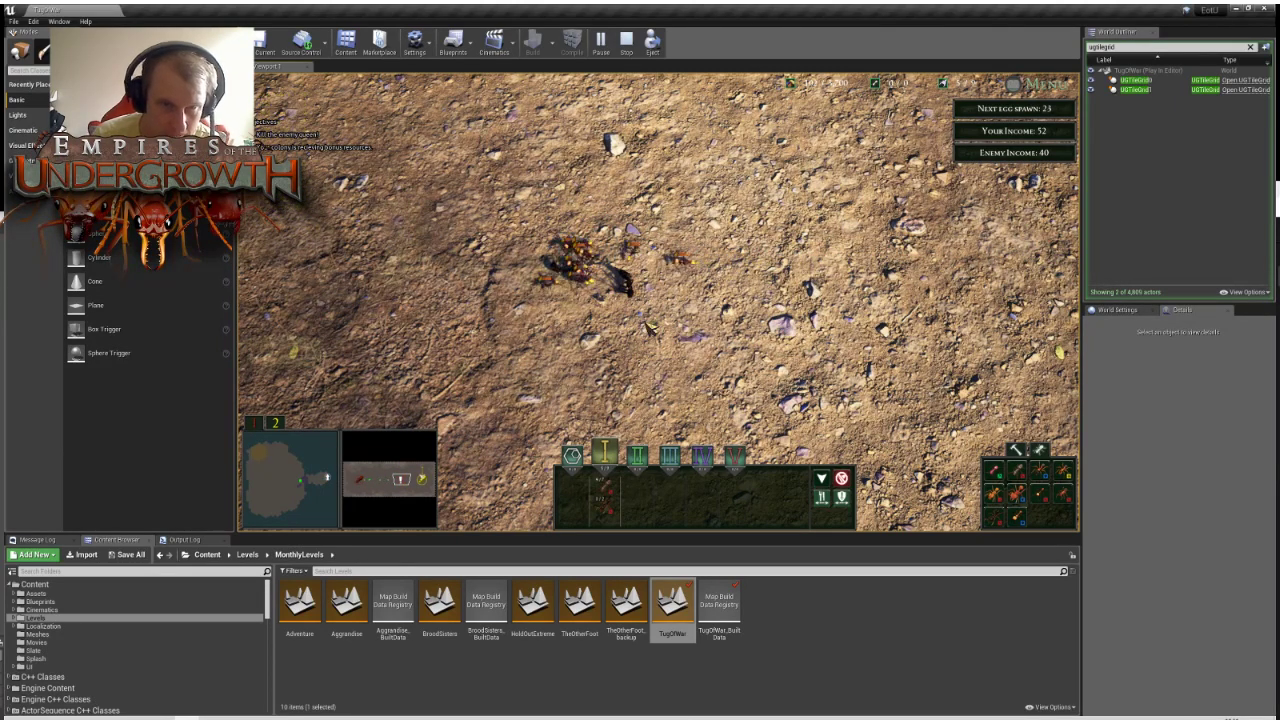
Place a third nursery tile of the second ant type beside the two existing ones in the player's nest
{"action": "left_click", "coordinate": [300, 482]}
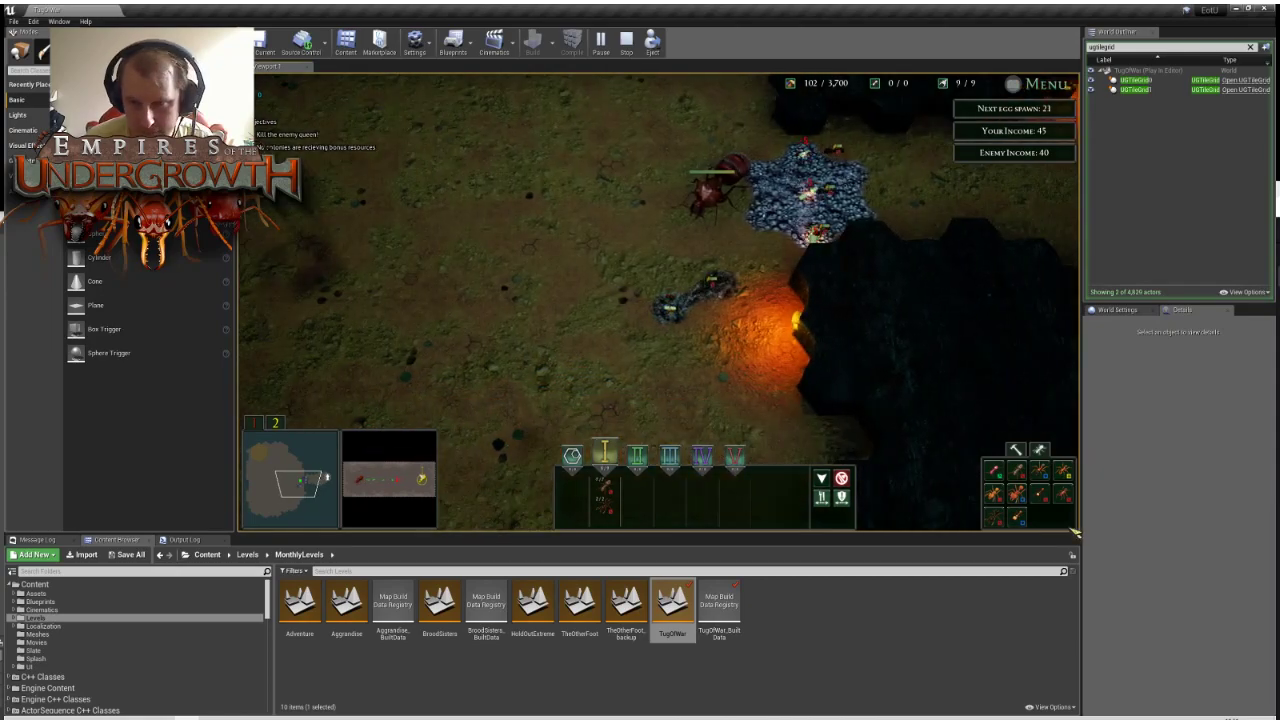
{"action": "left_click", "coordinate": [992, 523]}
{"action": "left_click", "coordinate": [404, 480]}
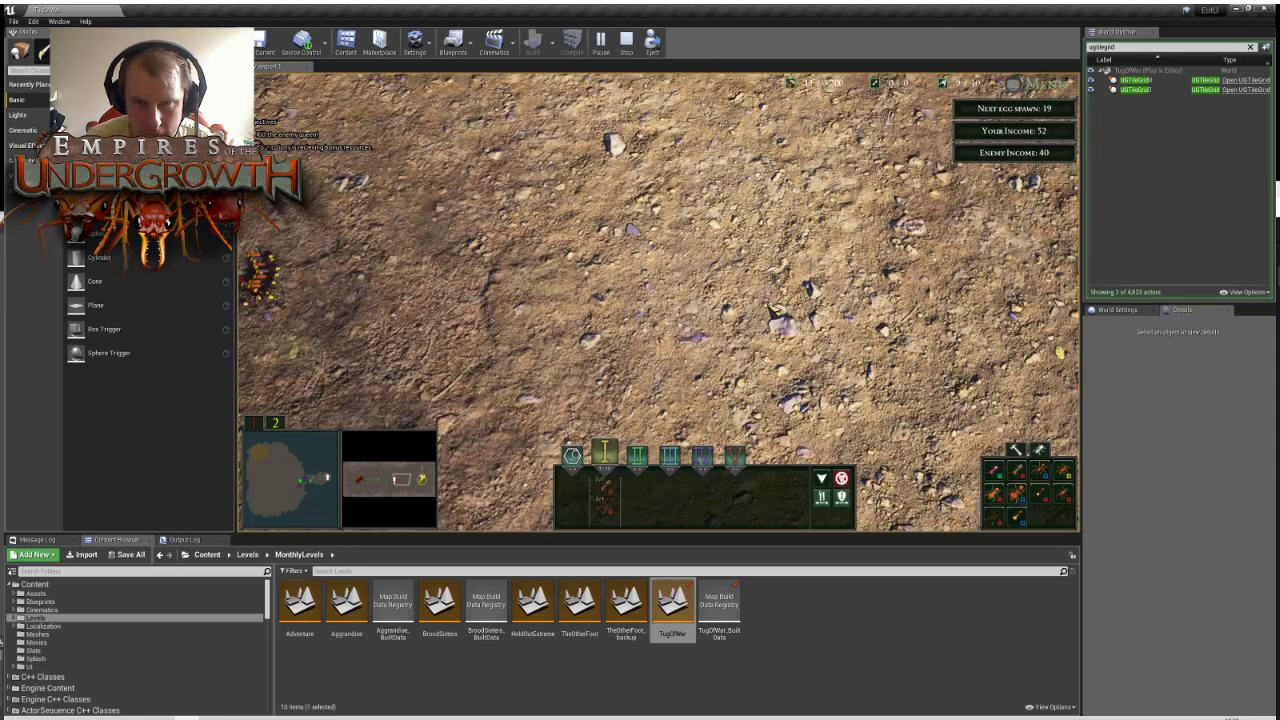
Track the surface clash along the battlefield and examine both colonies' reinforcements joining it
{"action": "key", "text": "a"}
{"action": "scroll", "coordinate": [714, 292], "scroll_direction": "down", "scroll_amount": 2}
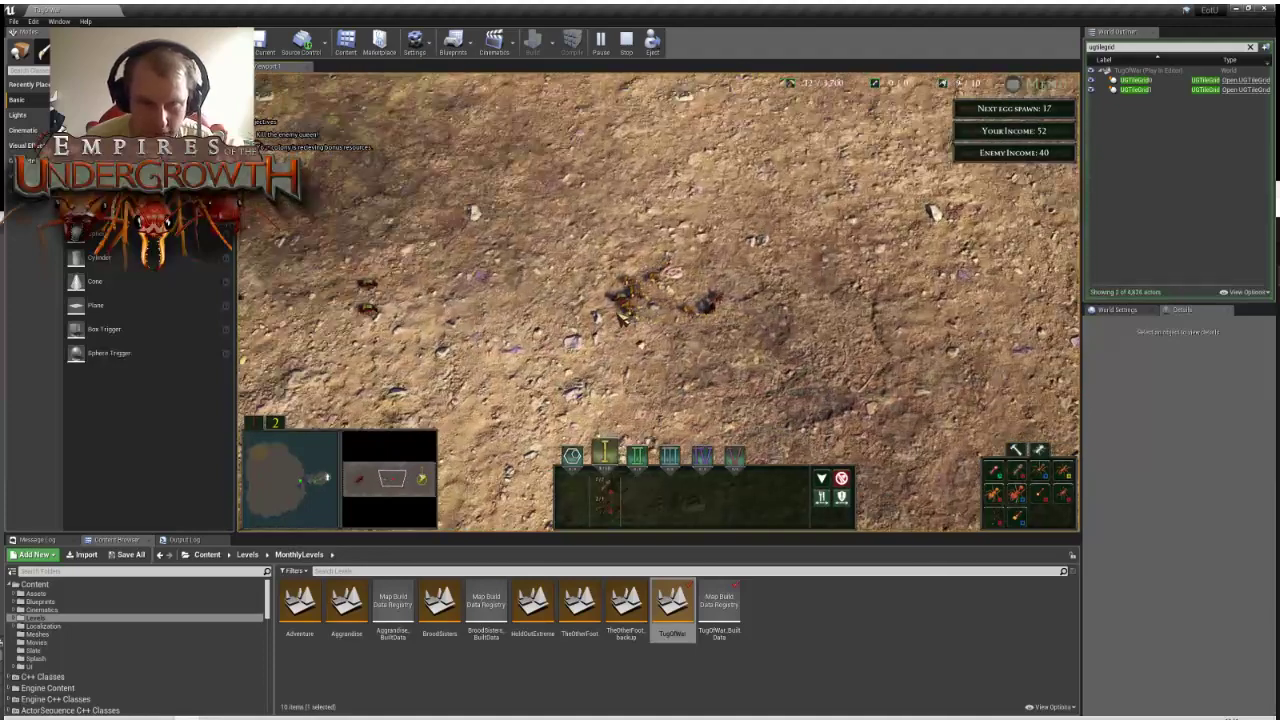
{"action": "key", "text": "a"}
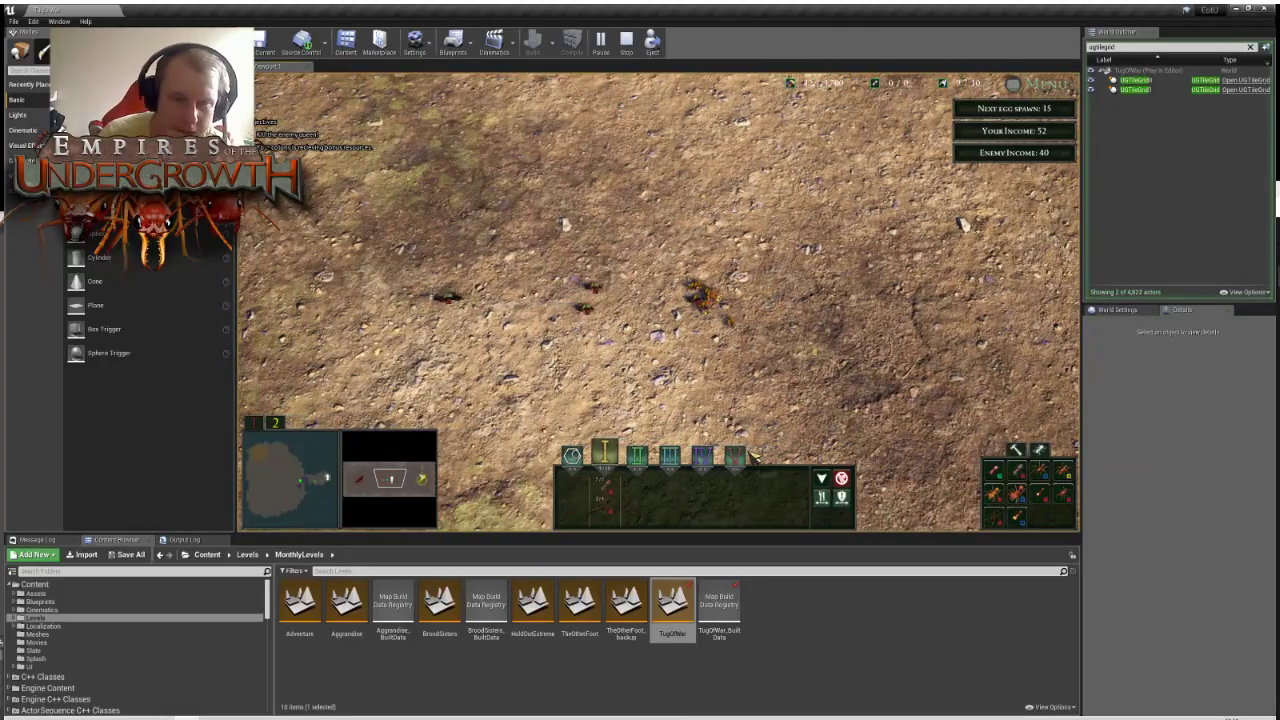
{"action": "scroll", "coordinate": [333, 338], "scroll_direction": "down", "scroll_amount": 2}
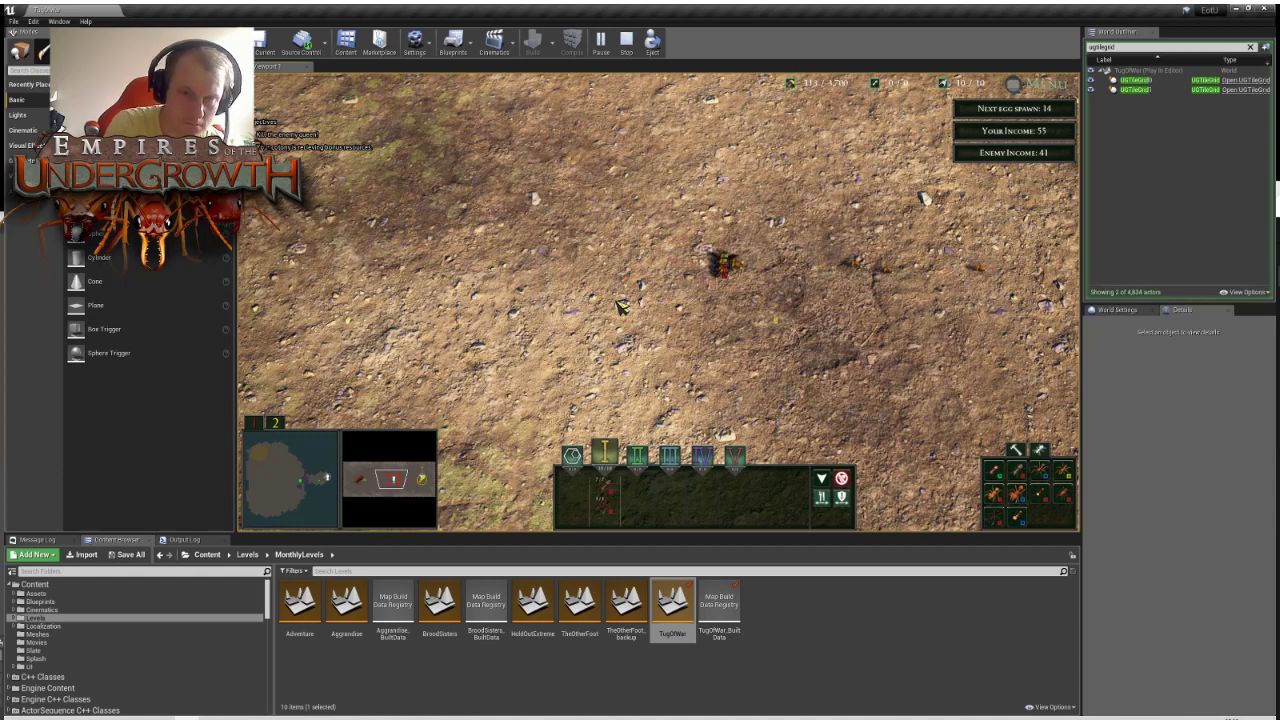
{"action": "key", "text": "d"}
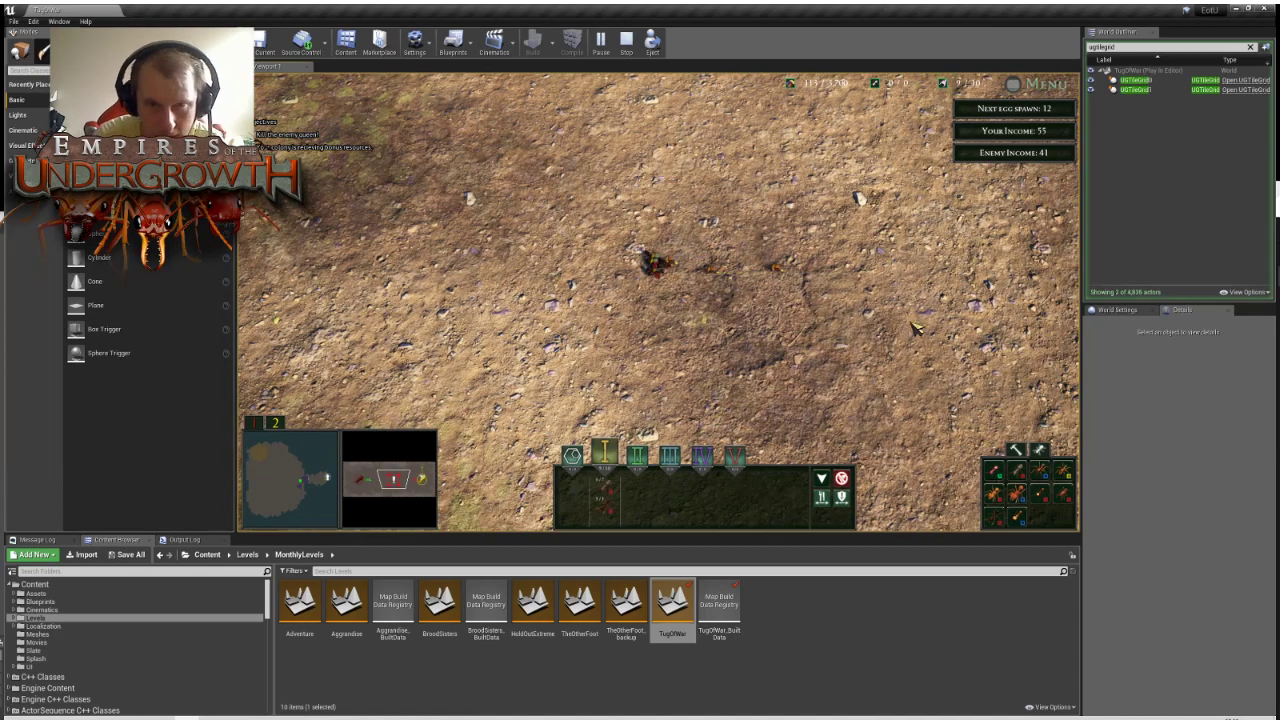
{"action": "key", "text": "d"}
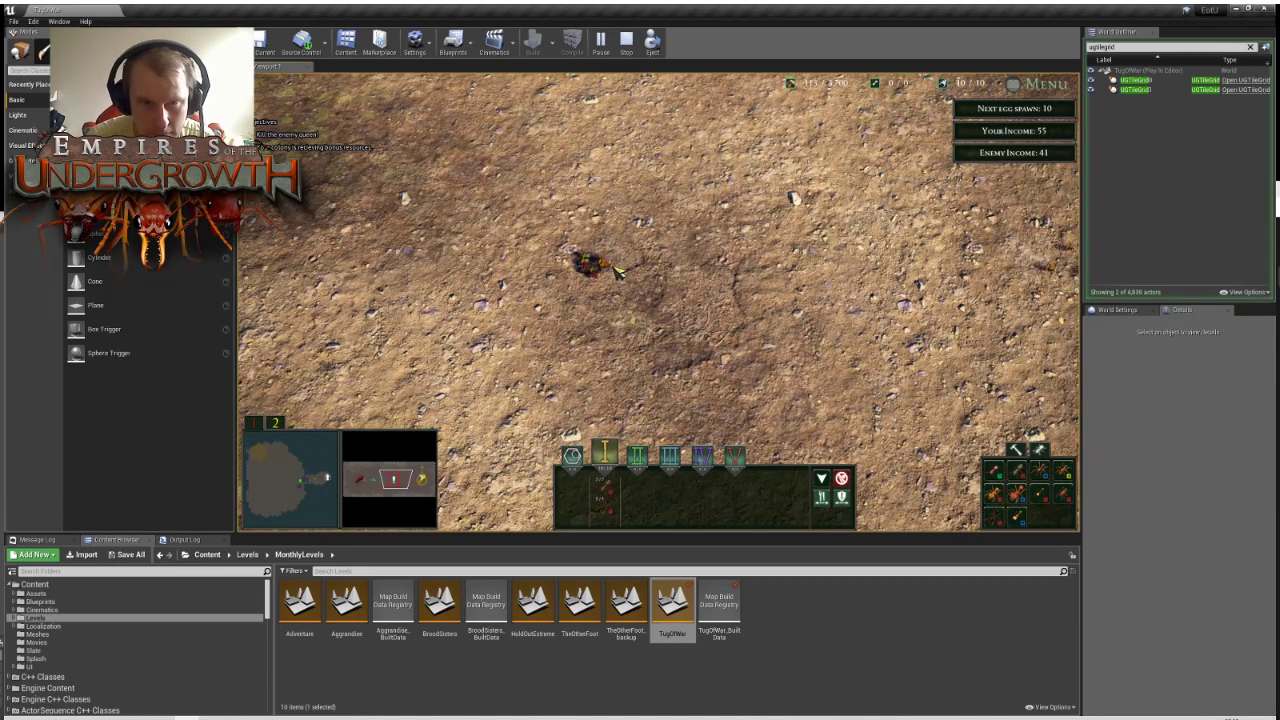
{"action": "key", "text": "d"}
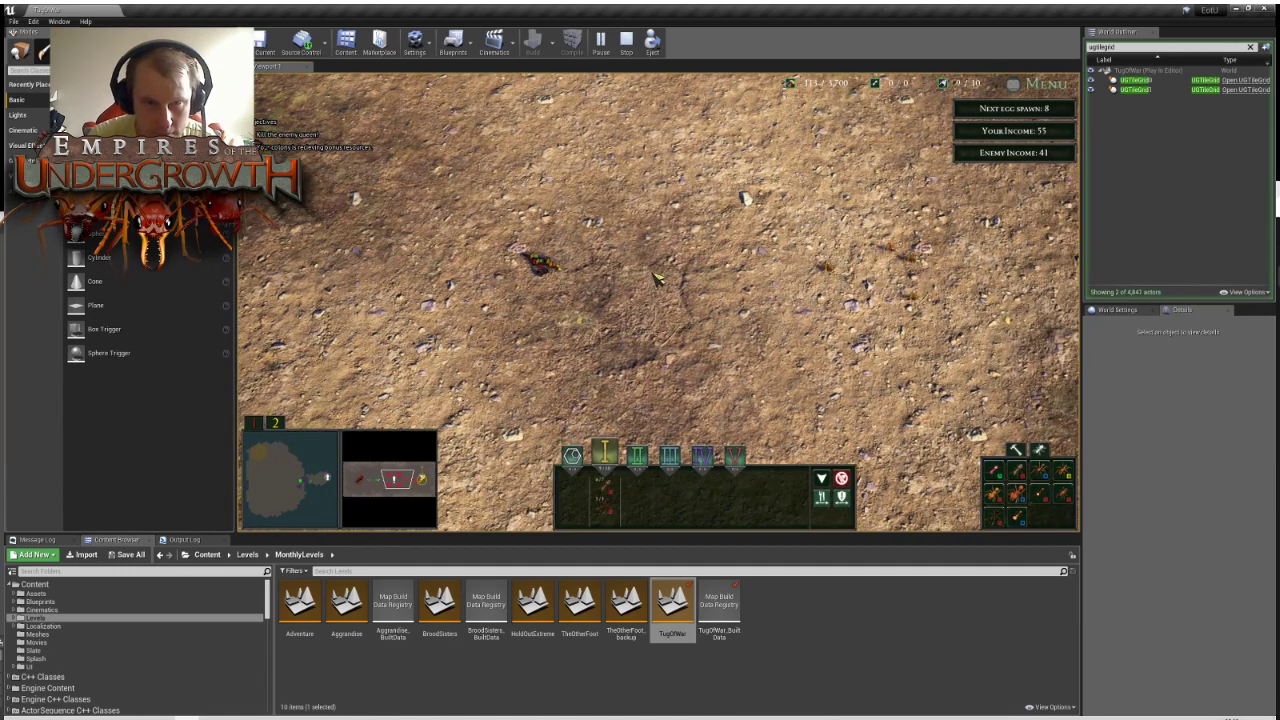
{"action": "scroll", "coordinate": [658, 280], "scroll_direction": "up", "scroll_amount": 3}
{"action": "key", "text": "d"}
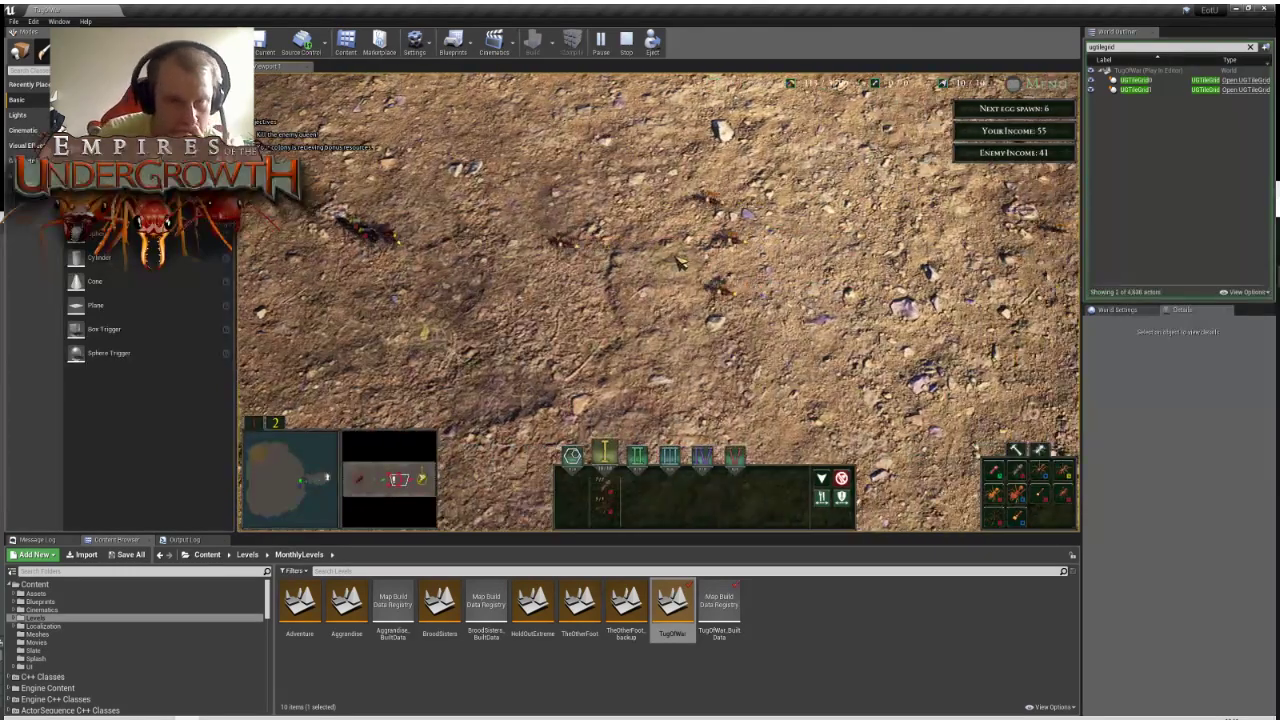
{"action": "scroll", "coordinate": [676, 257], "scroll_direction": "down", "scroll_amount": 3}
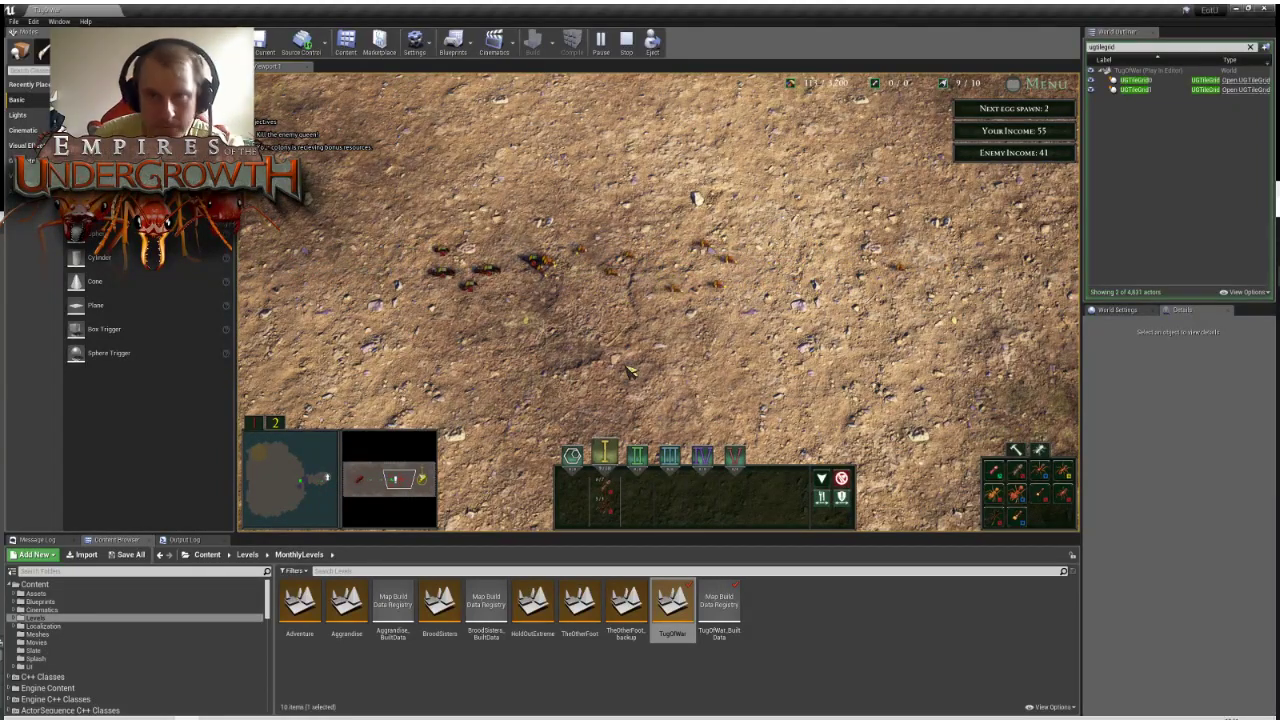
Place a fourth nursery tile of the second ant type against the existing three and check on the surface fight
{"action": "key", "text": "Tab"}
{"action": "left_click", "coordinate": [994, 517]}
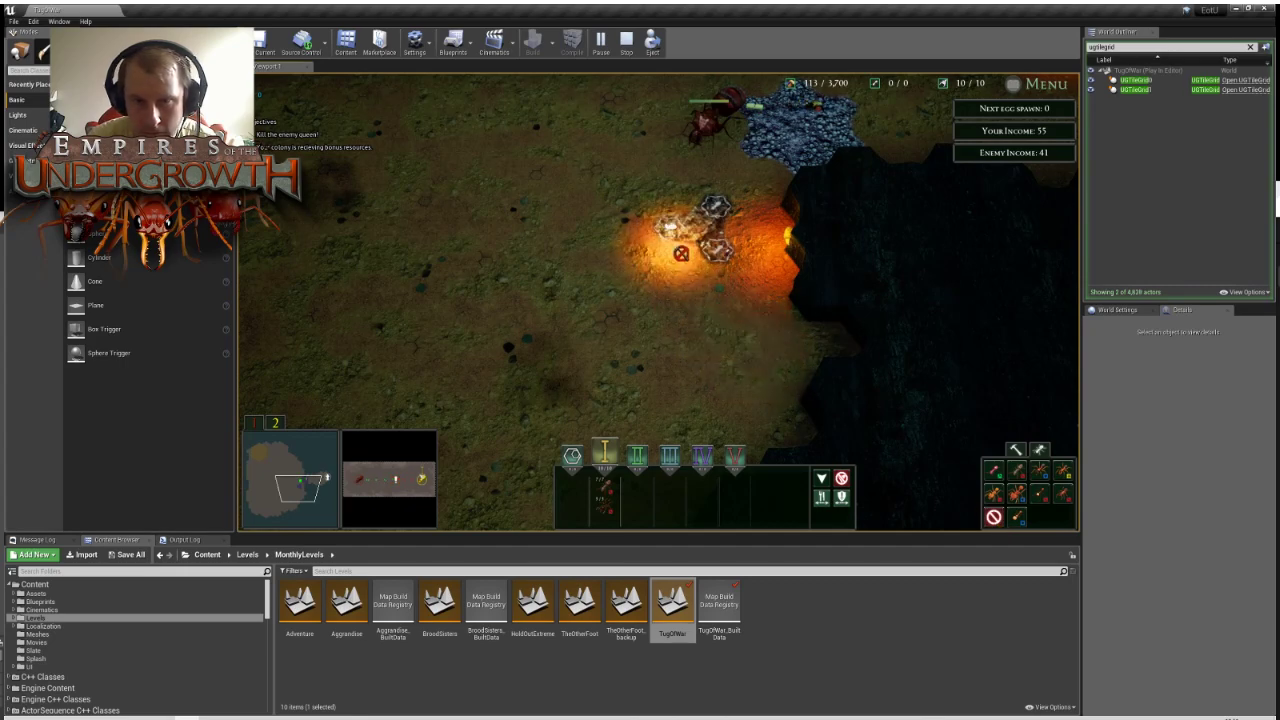
{"action": "left_click", "coordinate": [692, 268]}
{"action": "left_click", "coordinate": [676, 184]}
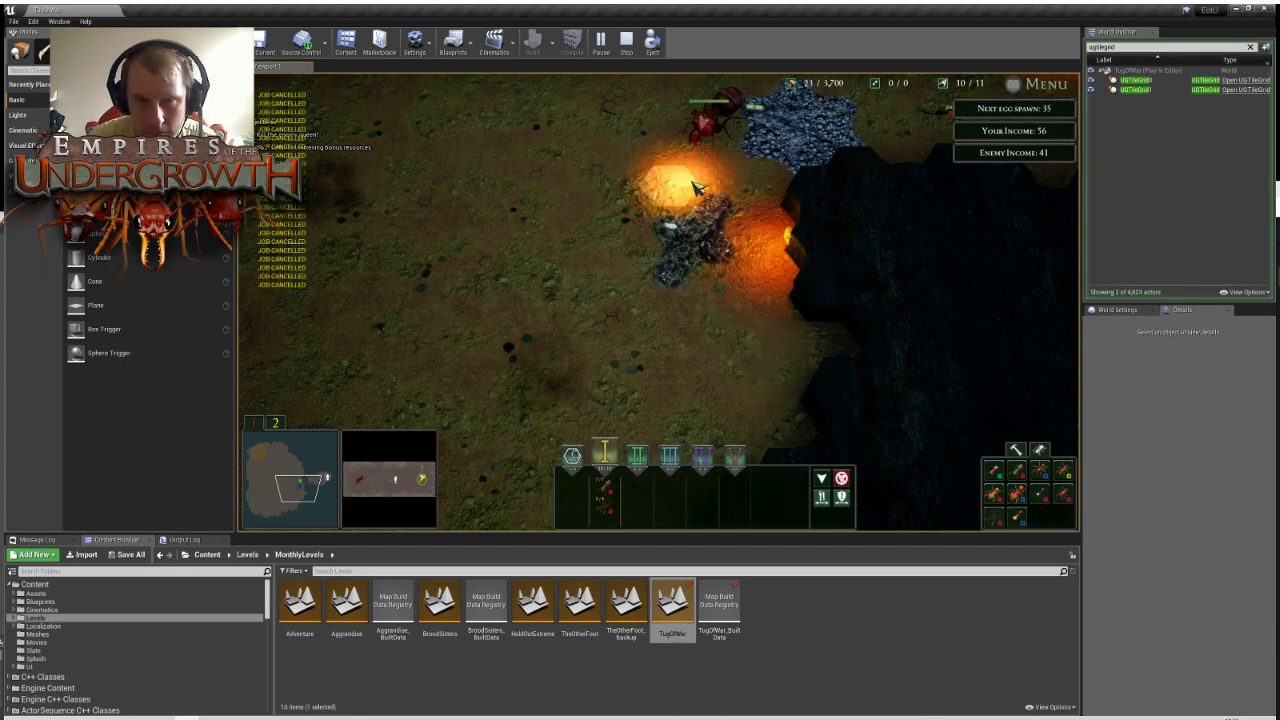
{"action": "key", "text": "Tab"}
{"action": "key", "text": "d"}
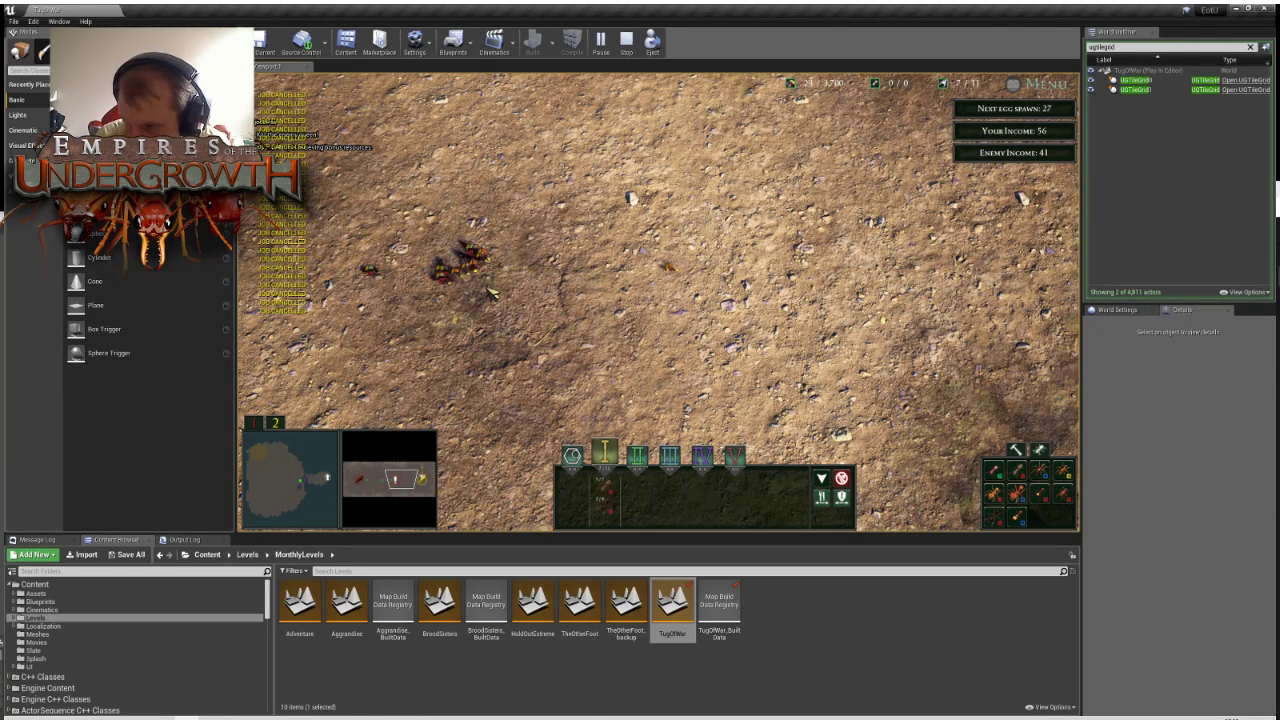
{"action": "key", "text": "a"}
{"action": "key", "text": "w"}
{"action": "key", "text": "Tab"}
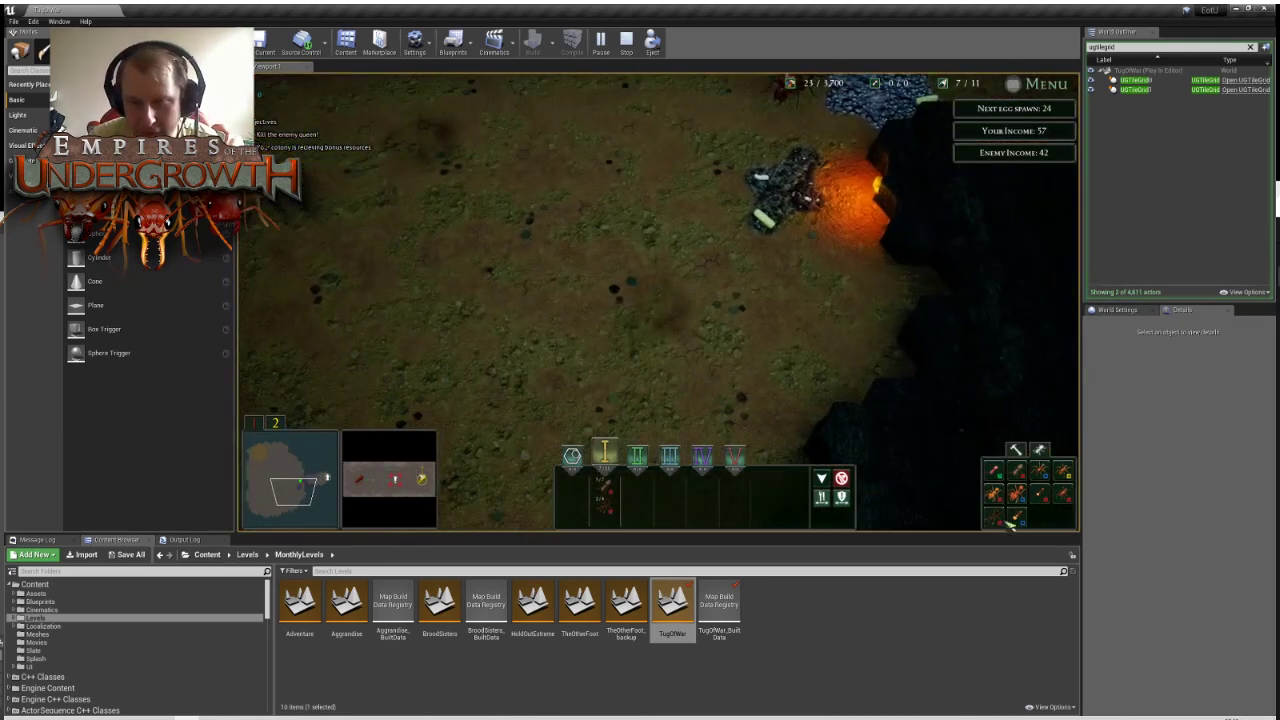
{"action": "left_click", "coordinate": [999, 519]}
{"action": "key", "text": "w"}
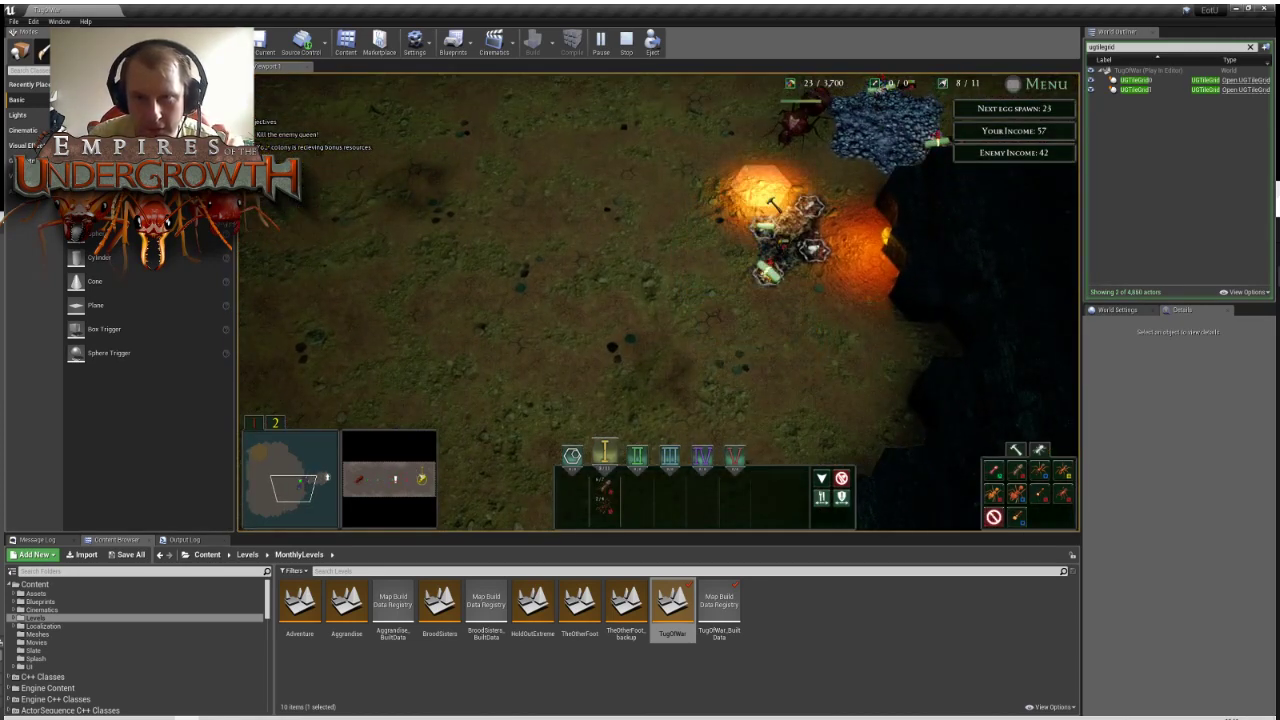
{"action": "key", "text": "Tab"}
Examine the enemy nest, from its entrance tunnel and queen to the brood and food tiles
{"action": "key", "text": "d"}
{"action": "key", "text": "a"}
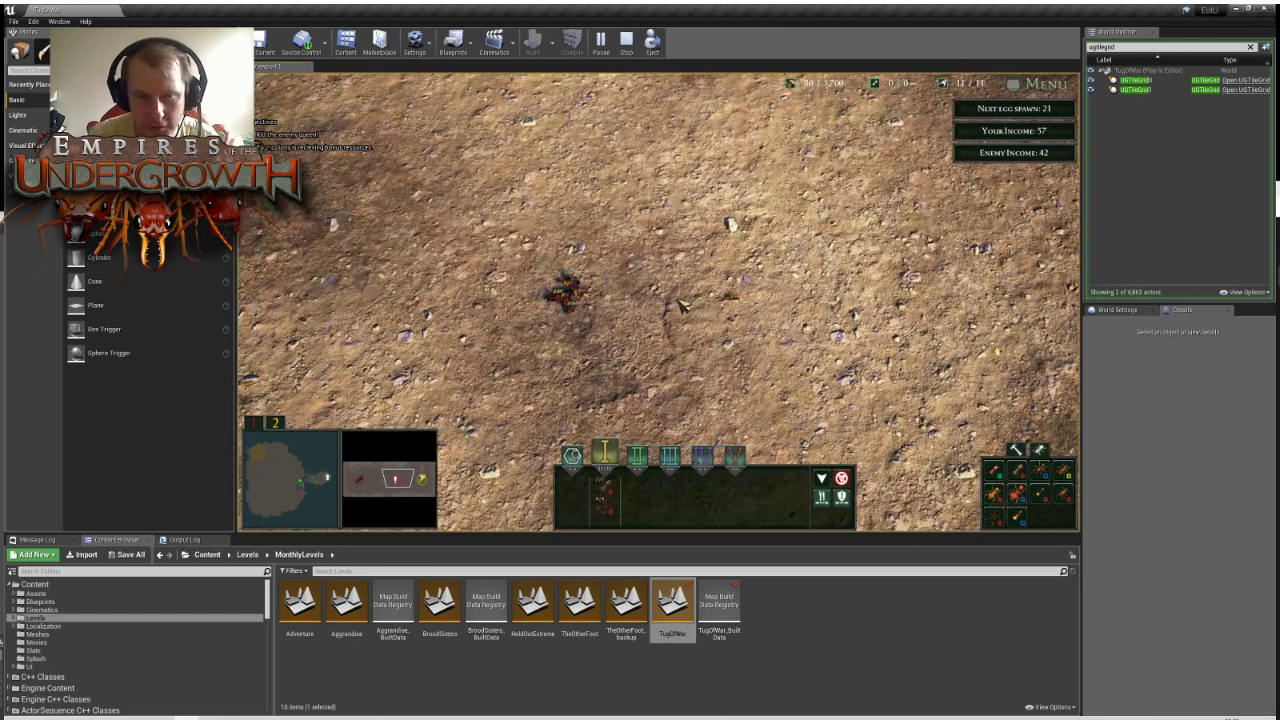
{"action": "key", "text": "space"}
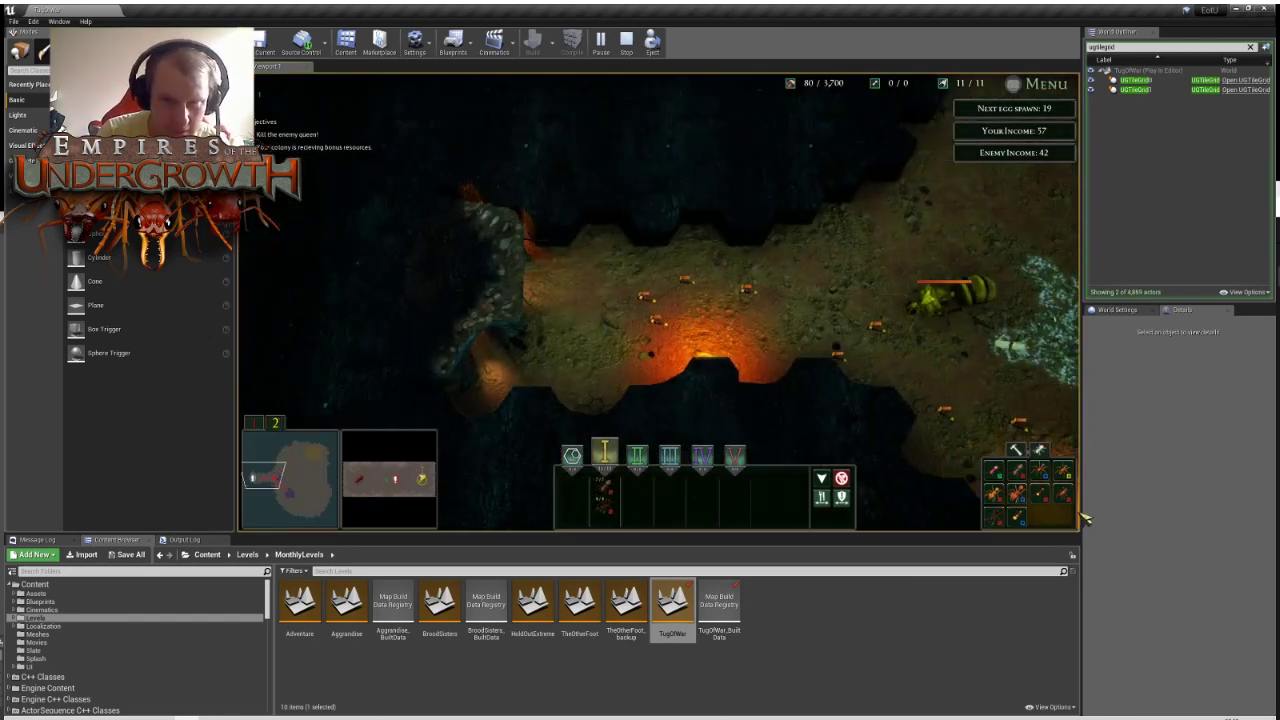
{"action": "key", "text": "s"}
{"action": "key", "text": "d"}
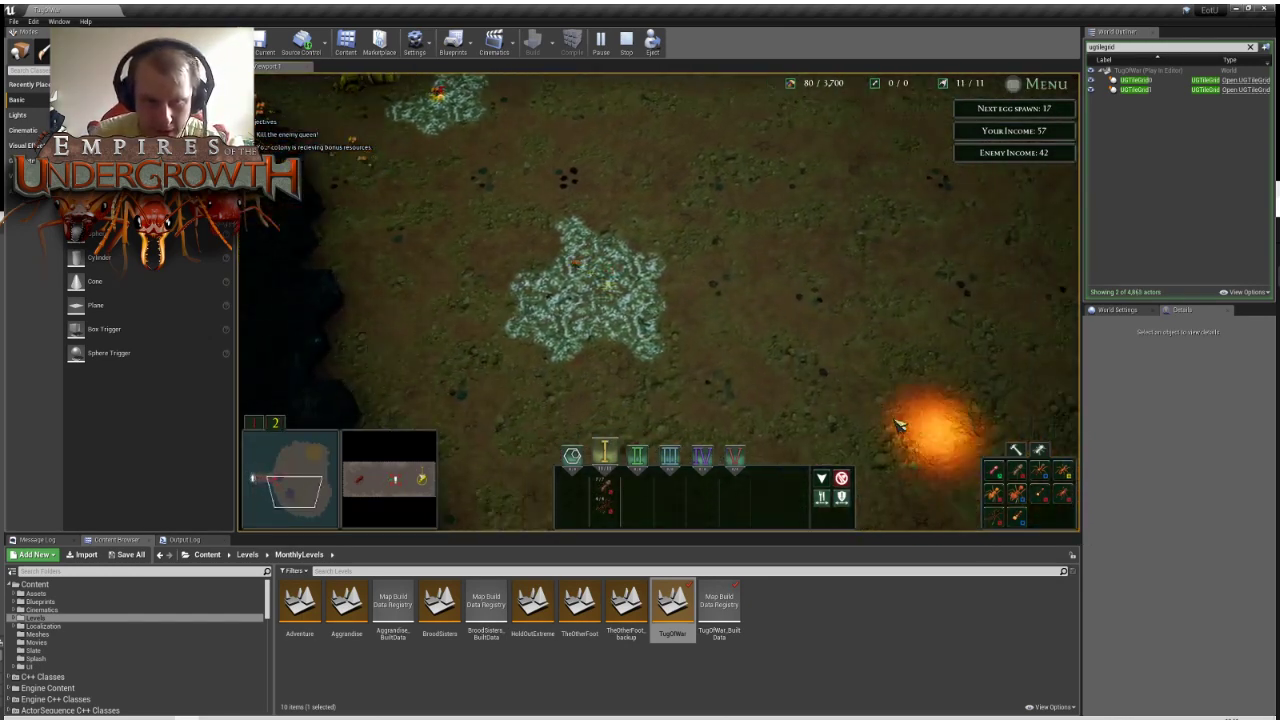
{"action": "key", "text": "w"}
{"action": "key", "text": "a"}
{"action": "key", "text": "a"}
{"action": "key", "text": "s"}
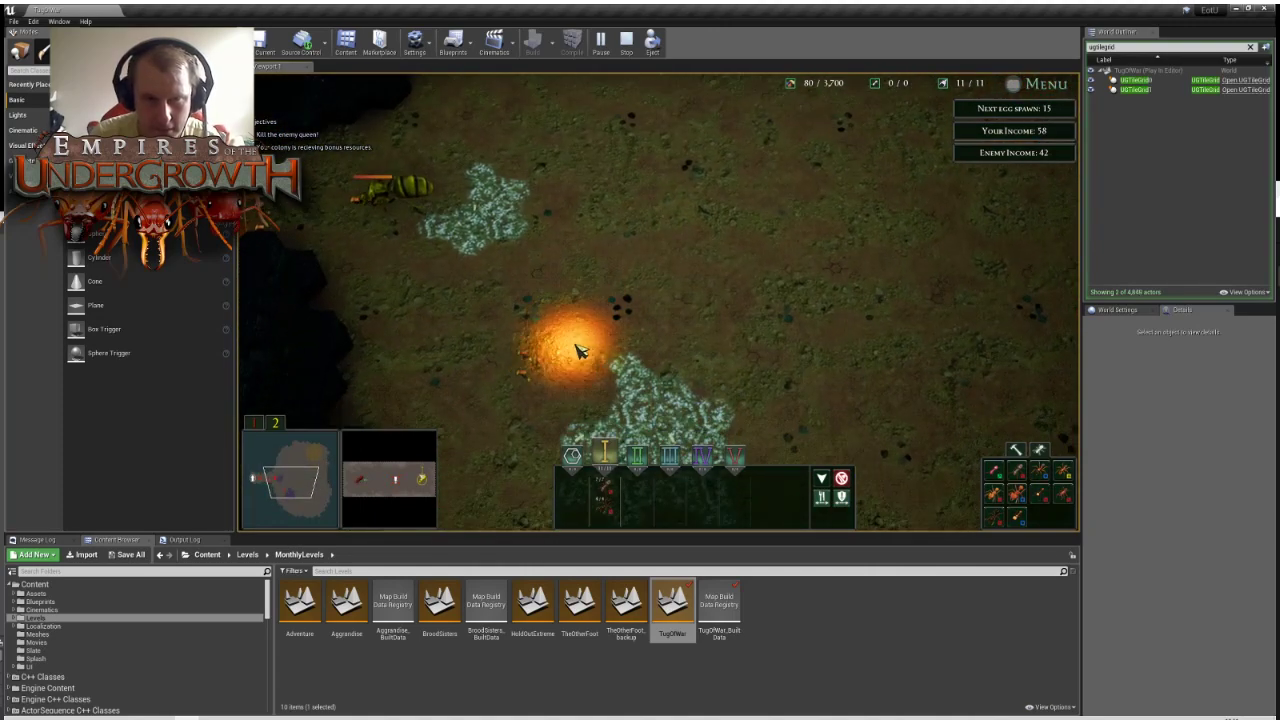
{"action": "key", "text": "a"}
{"action": "key", "text": "s"}
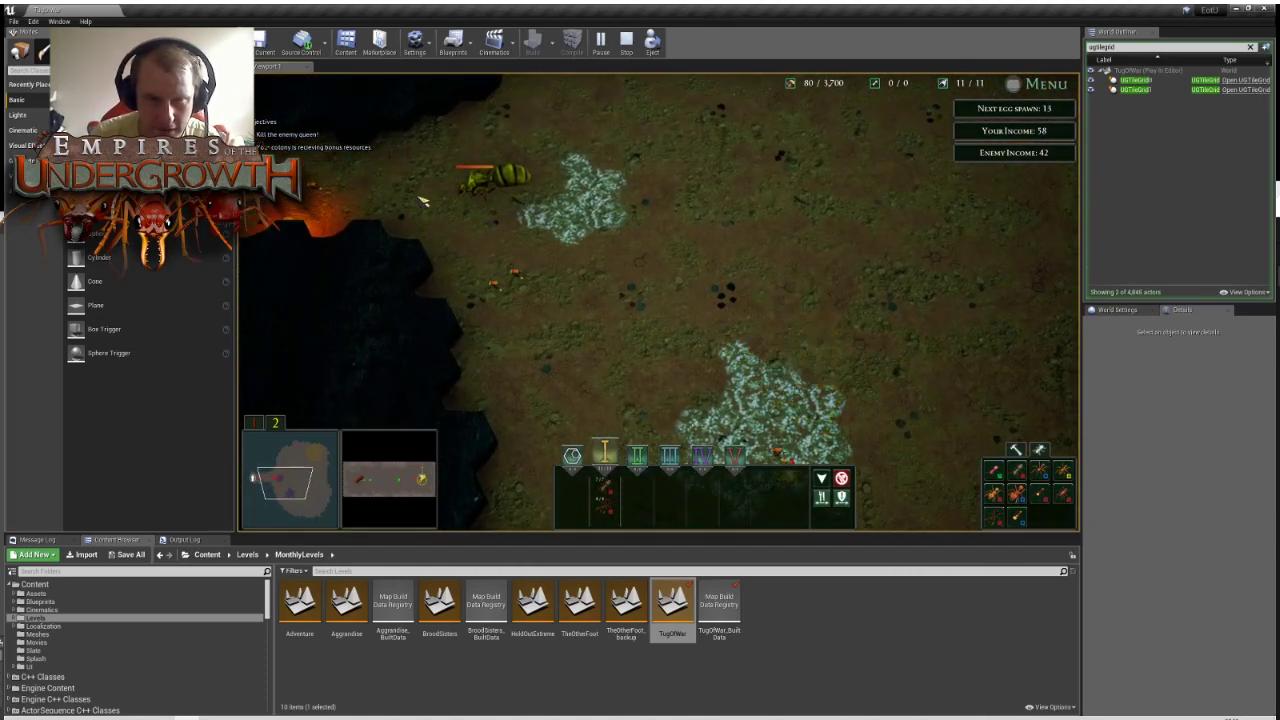
{"action": "key", "text": "w"}
{"action": "key", "text": "d"}
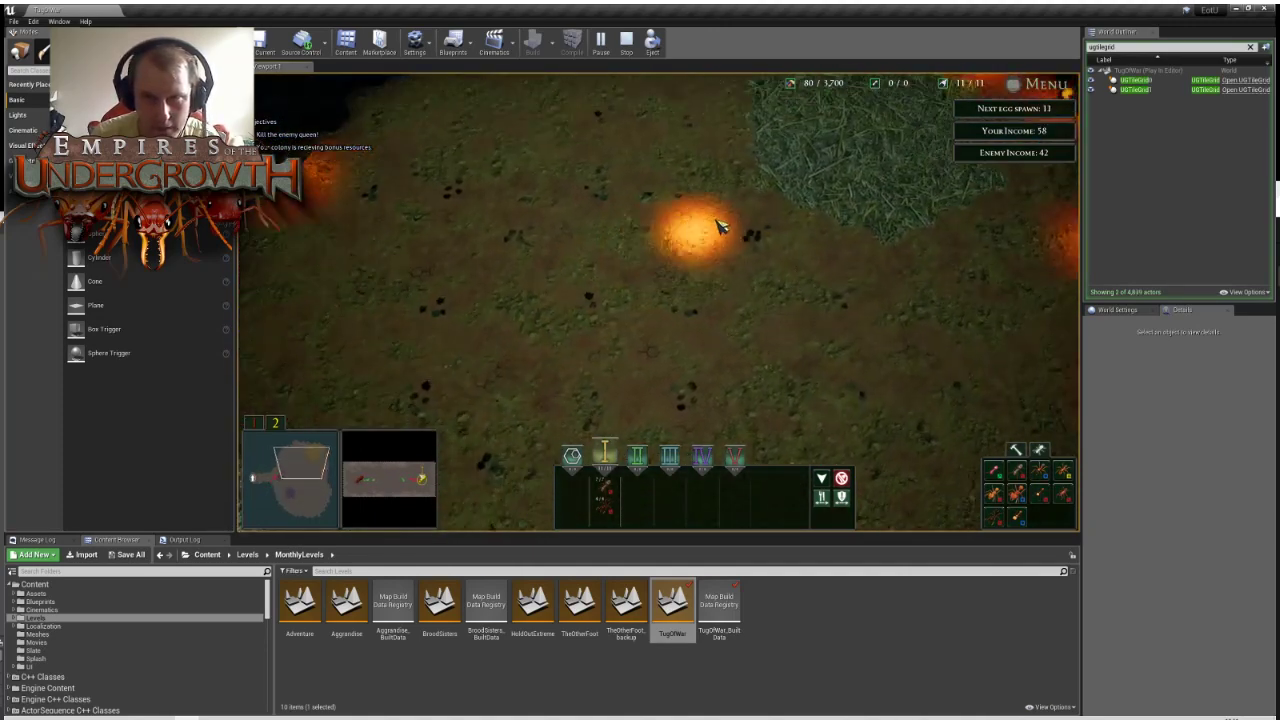
Examine the surface fight near the enemy side of the battlefield up close
{"action": "key", "text": "Tab"}
{"action": "key", "text": "d"}
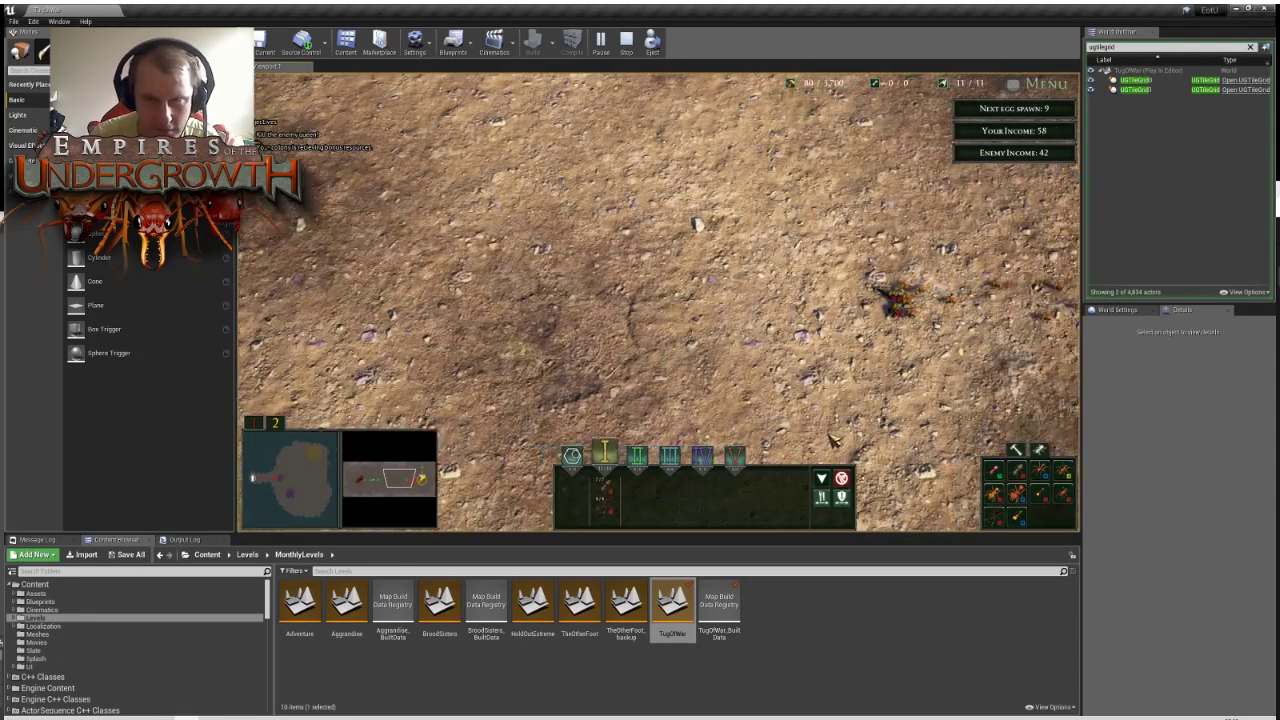
{"action": "scroll", "coordinate": [783, 308], "scroll_direction": "up", "scroll_amount": 2}
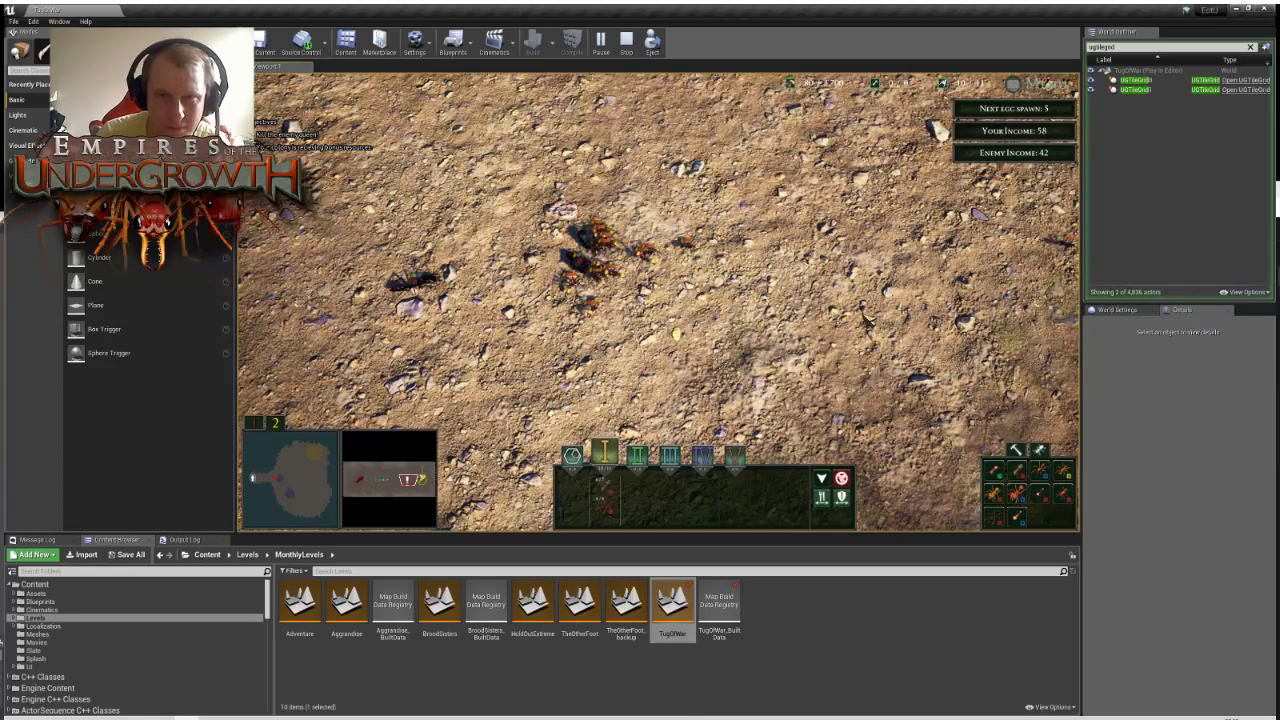
{"action": "key", "text": "Tab"}
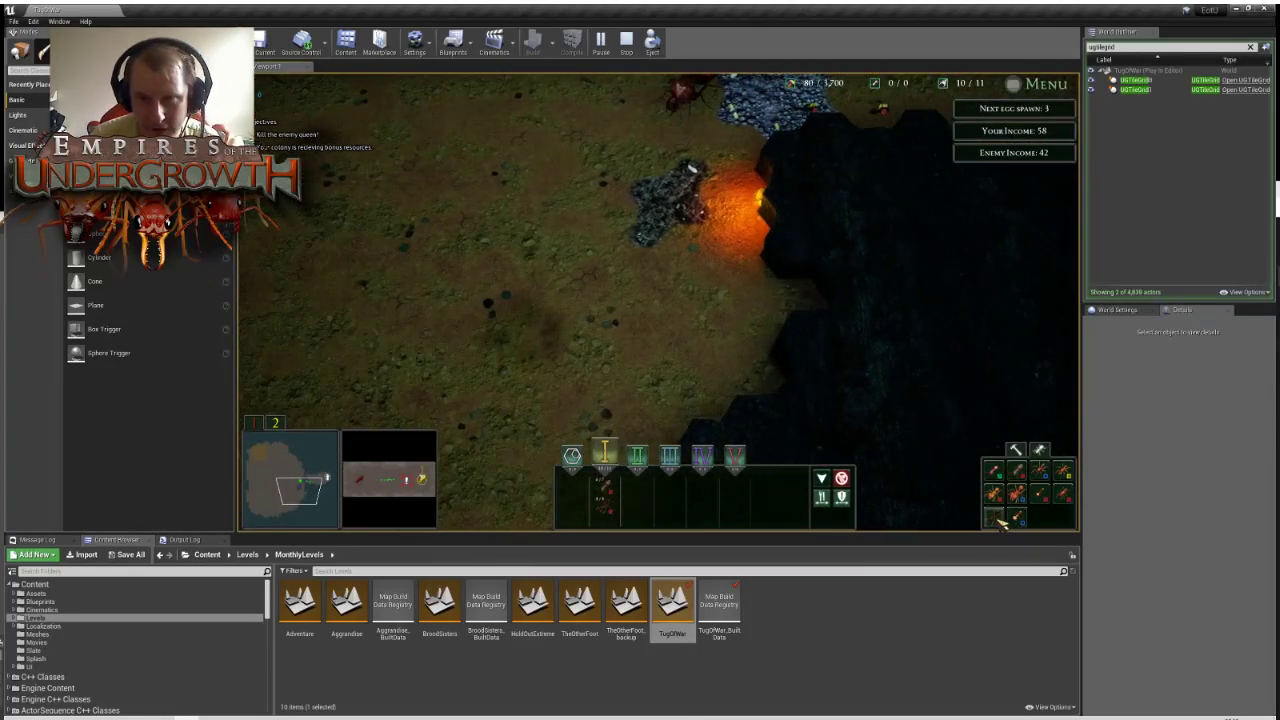
{"action": "left_click", "coordinate": [999, 525]}
{"action": "key", "text": "d"}
{"action": "key", "text": "Tab"}
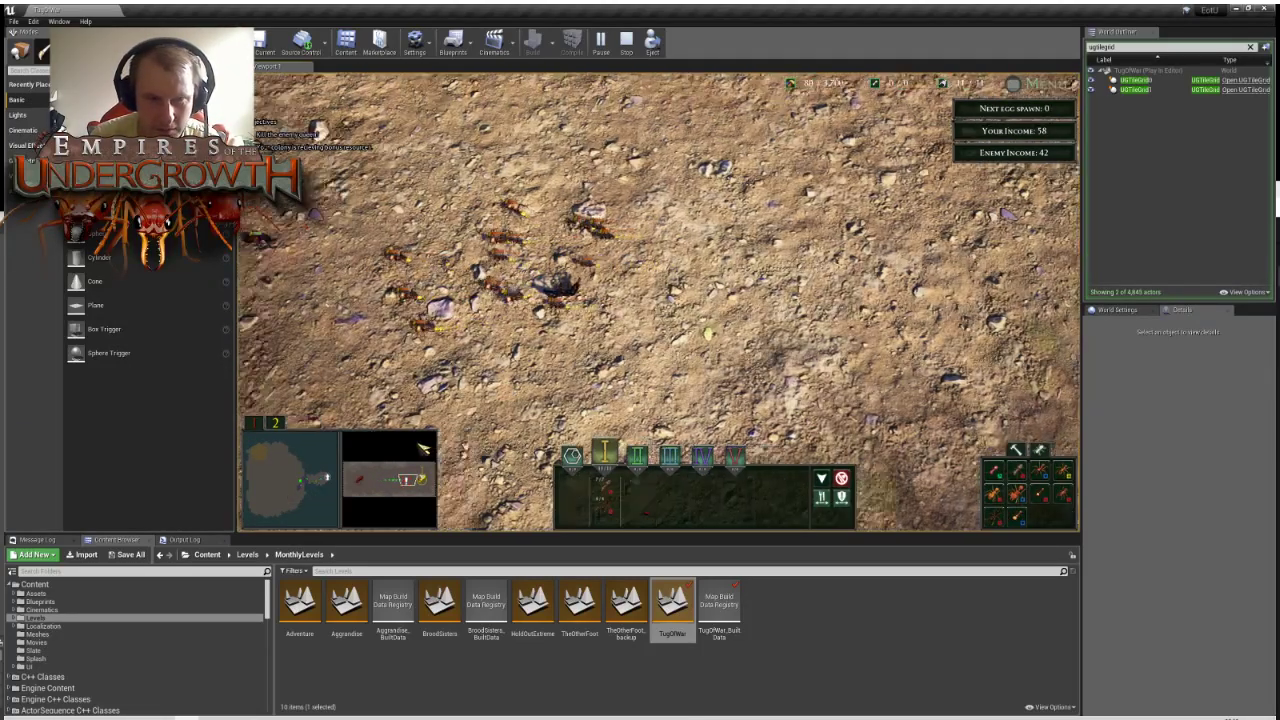
Examine how the player's returning ants meet the enemy group in the middle of the battlefield
{"action": "key", "text": "a"}
{"action": "scroll", "coordinate": [614, 129], "scroll_direction": "down", "scroll_amount": 3}
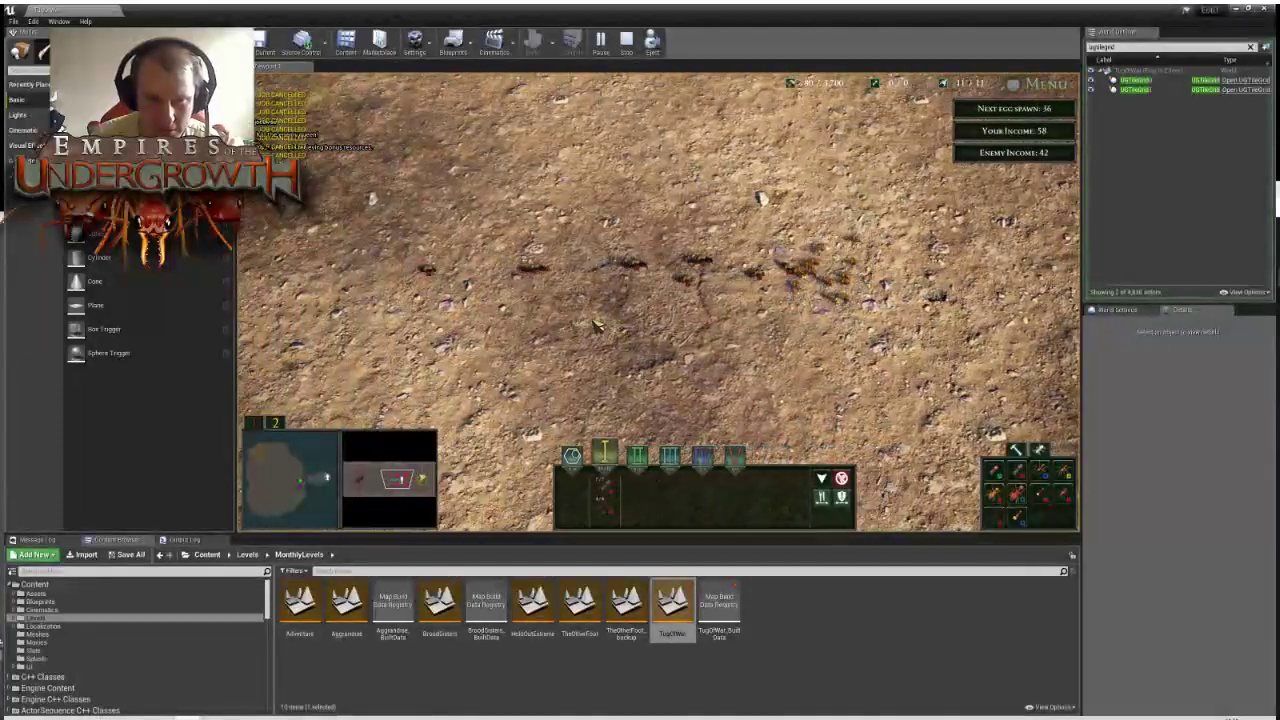
{"action": "scroll", "coordinate": [681, 322], "scroll_direction": "up", "scroll_amount": 1}
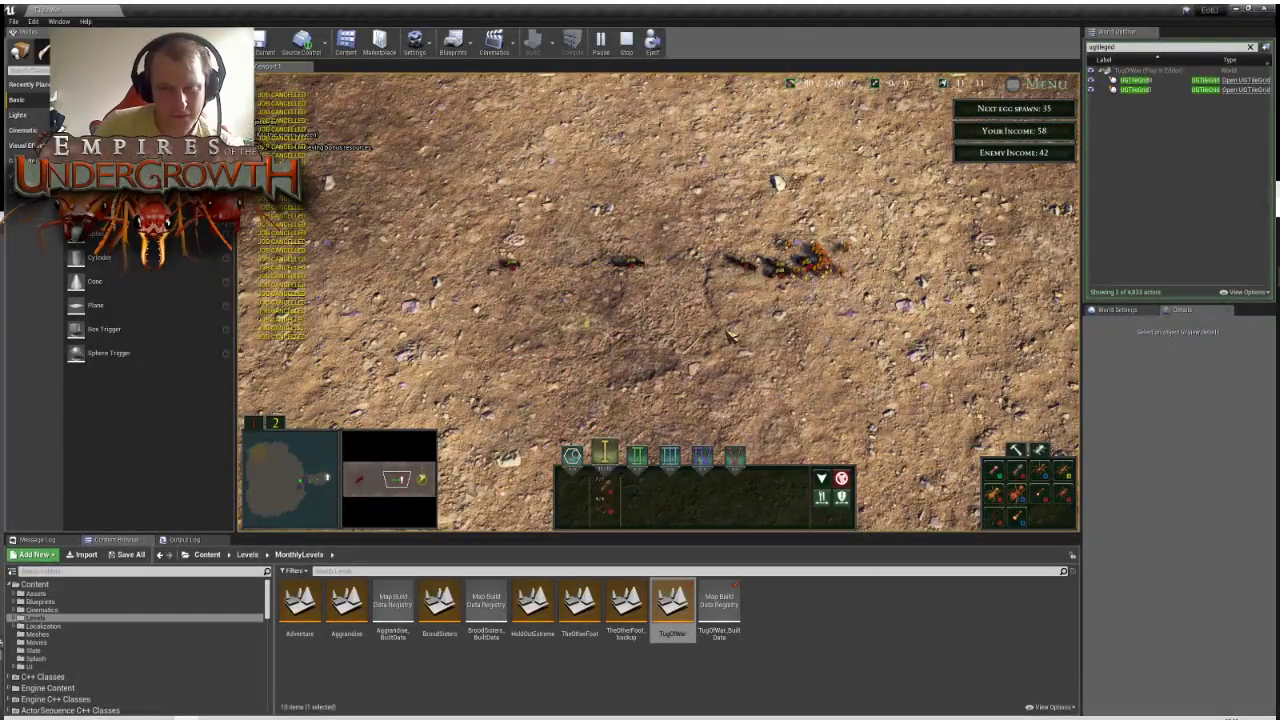
{"action": "scroll", "coordinate": [743, 355], "scroll_direction": "down", "scroll_amount": 1}
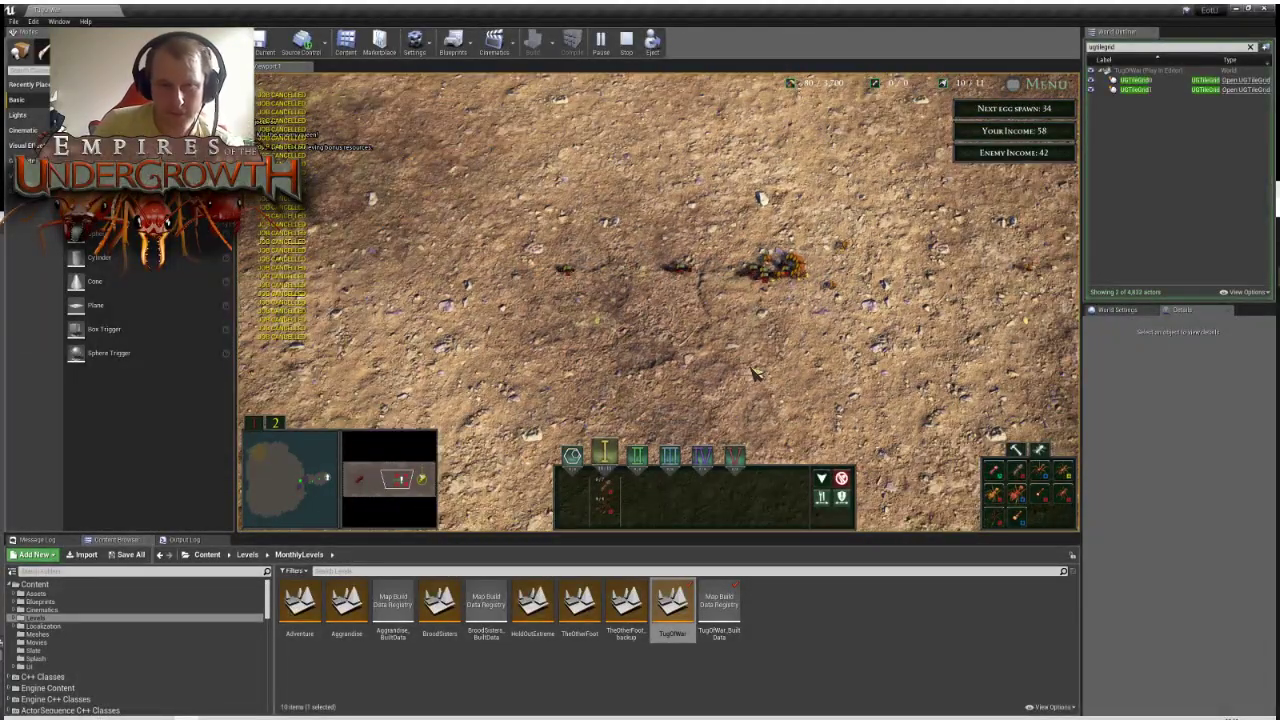
Place a fifth nursery tile of the second ant type against the existing four in the player's nest
{"action": "mouse_move", "coordinate": [1076, 361]}
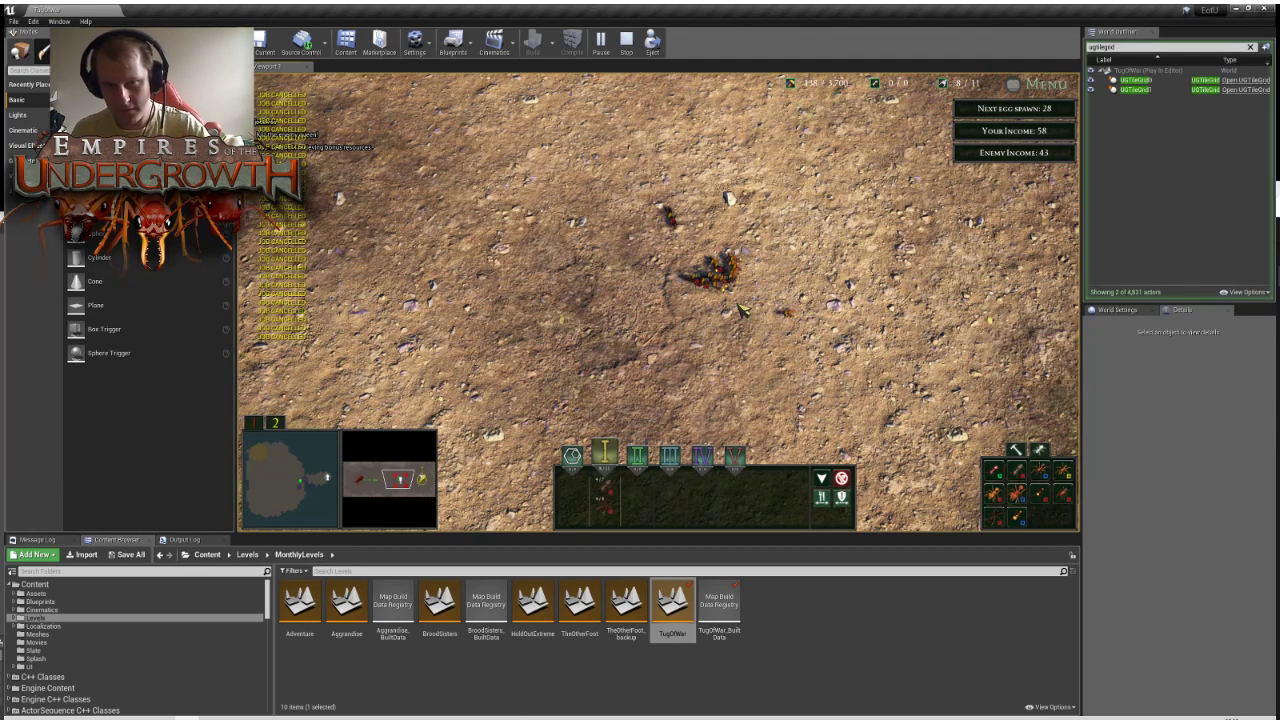
{"action": "left_click", "coordinate": [303, 482]}
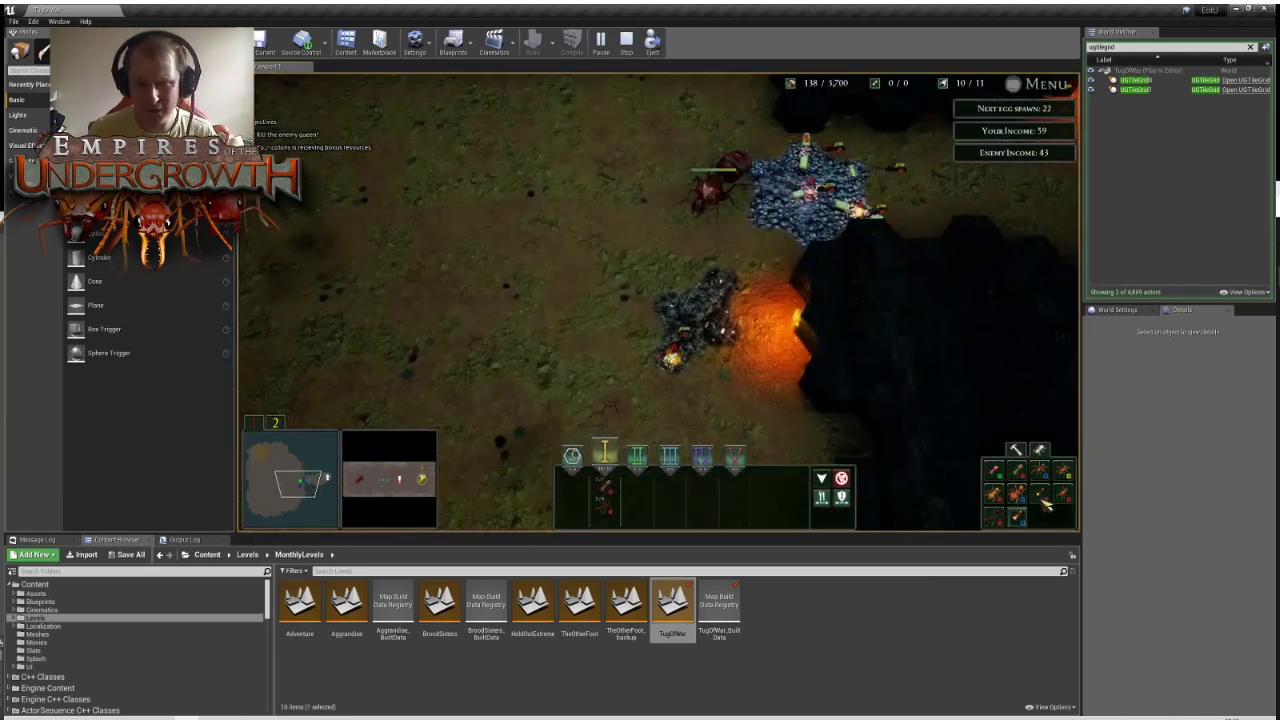
{"action": "left_click", "coordinate": [1002, 519]}
{"action": "left_click", "coordinate": [578, 262]}
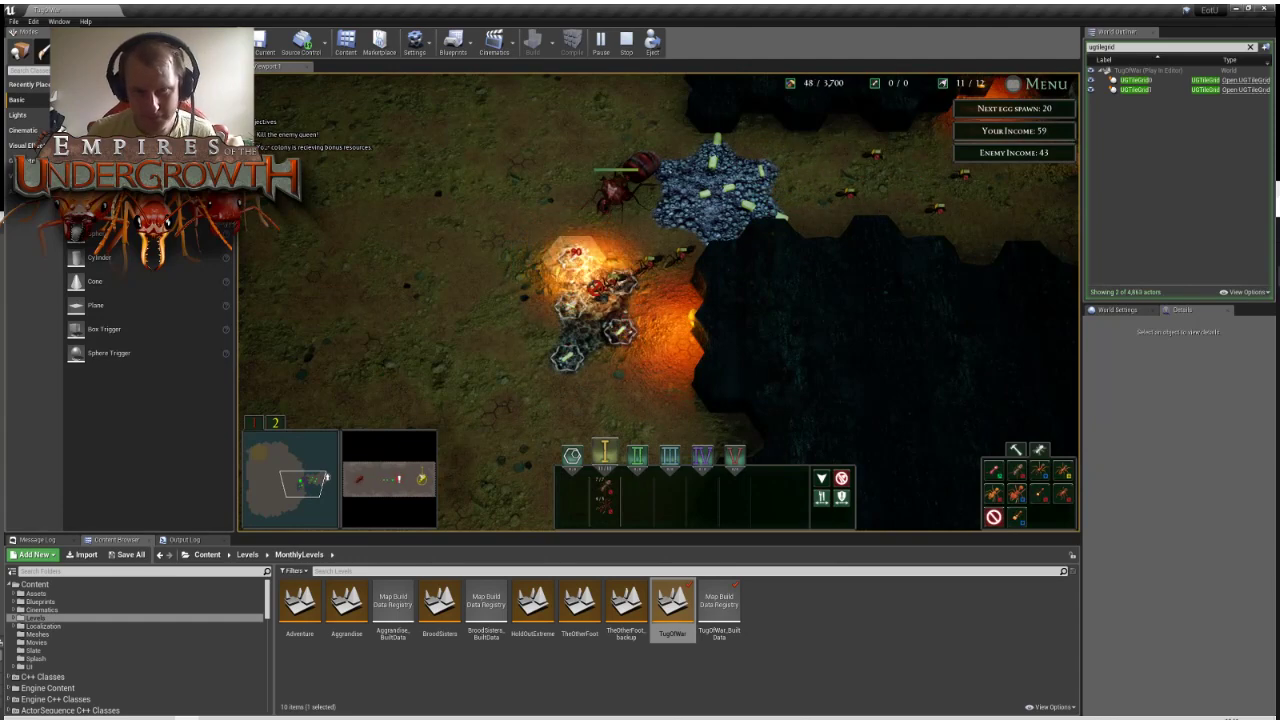
{"action": "right_click", "coordinate": [590, 275]}
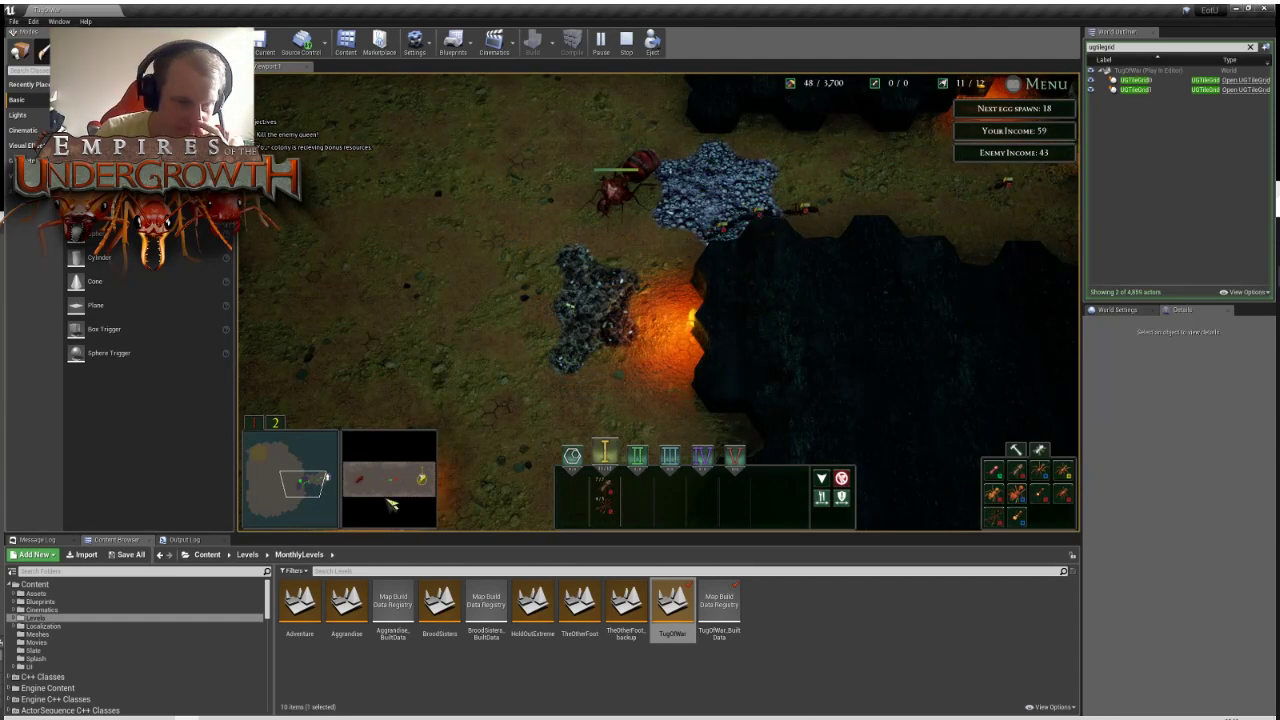
Examine the surface fight as it shifts away from the middle of the battlefield
{"action": "left_click", "coordinate": [396, 481]}
{"action": "key", "text": "s"}
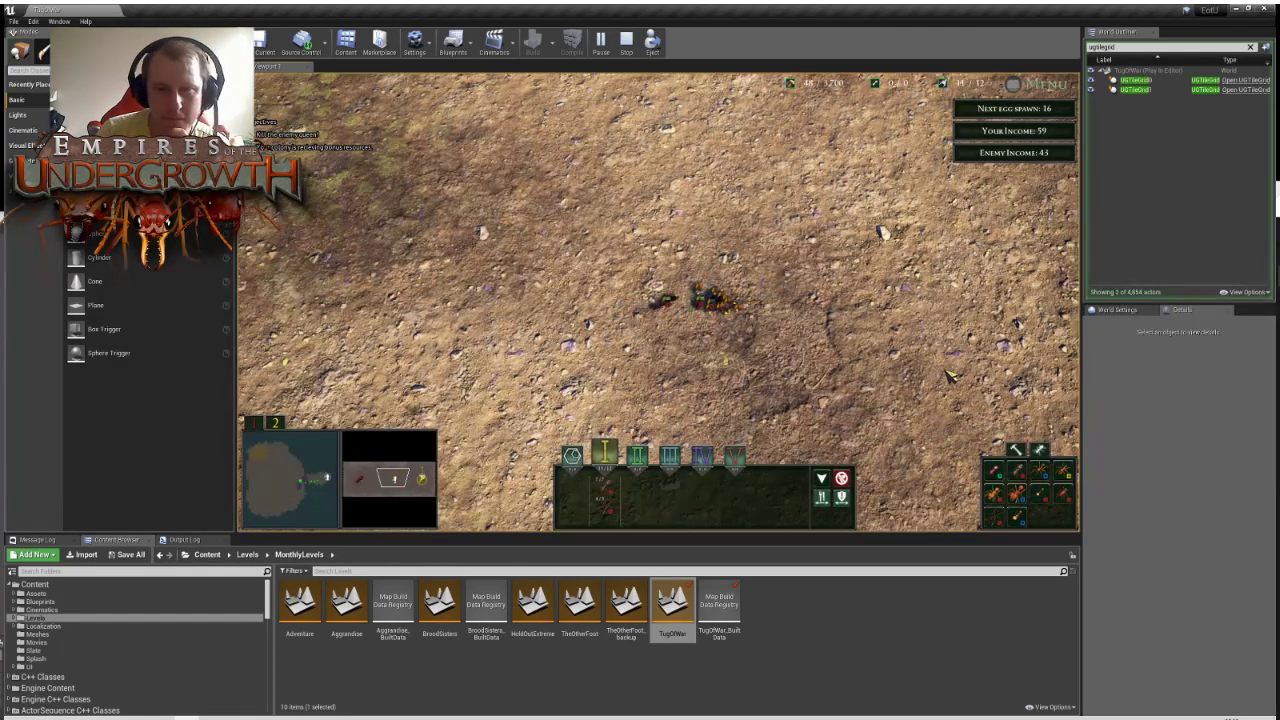
{"action": "key", "text": "d"}
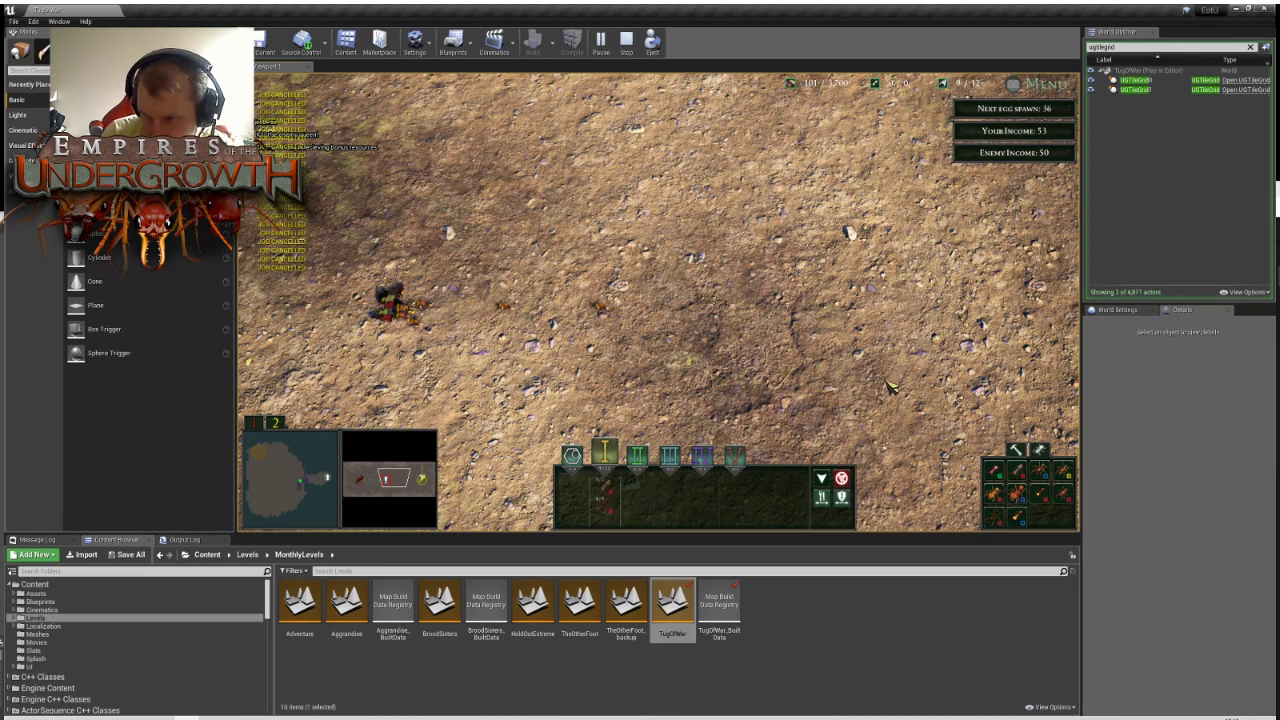
{"action": "key", "text": "a"}
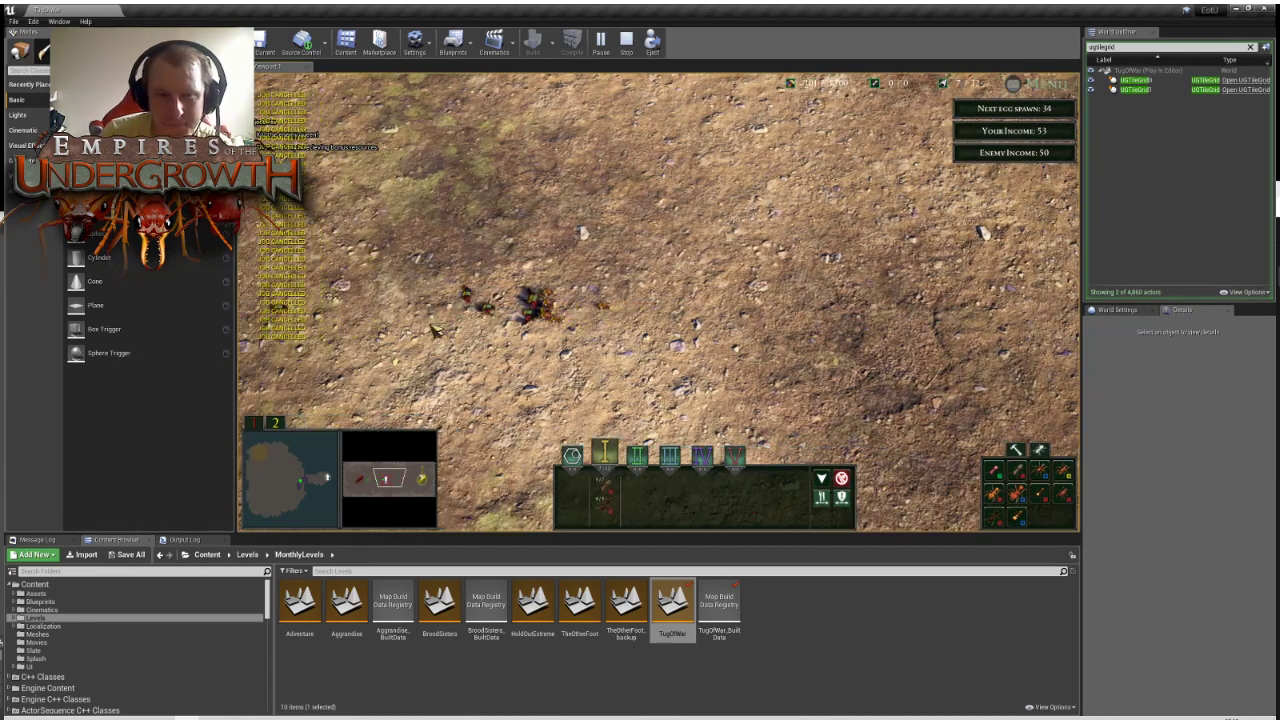
{"action": "key", "text": "a"}
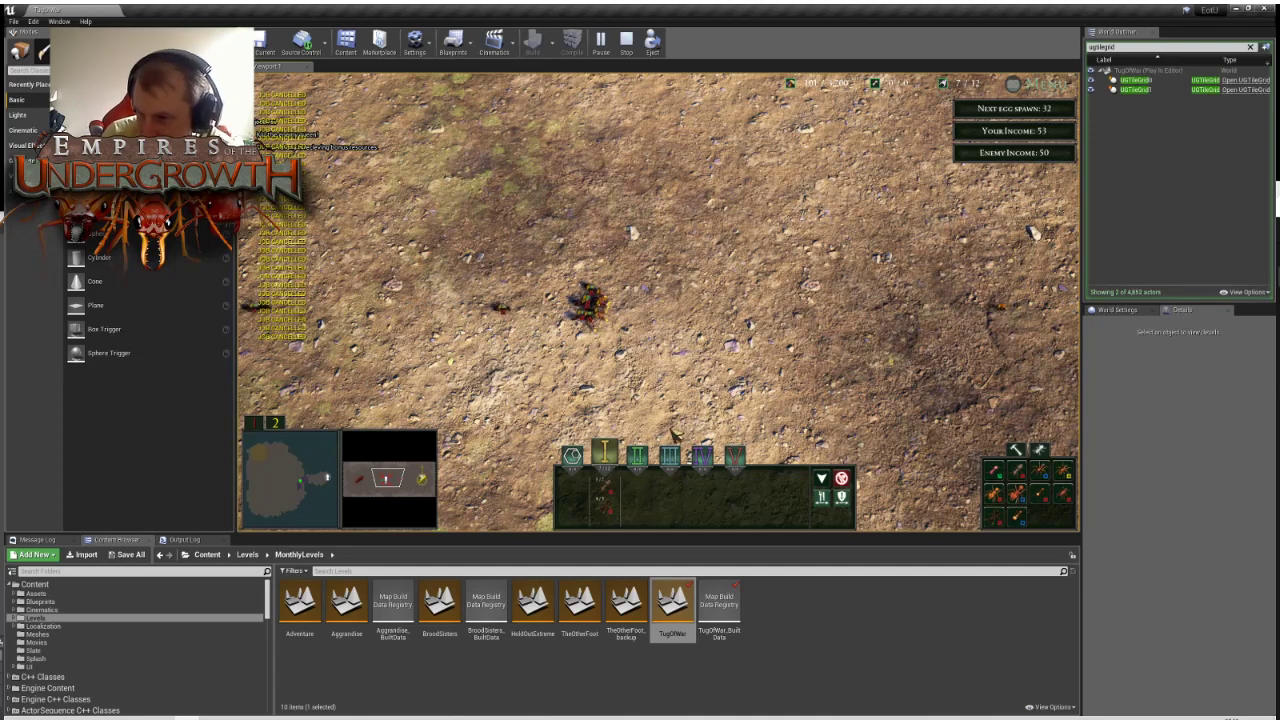
Place a sixth nursery tile beside the brood cluster and return to the surface battlefield
{"action": "left_click", "coordinate": [311, 487]}
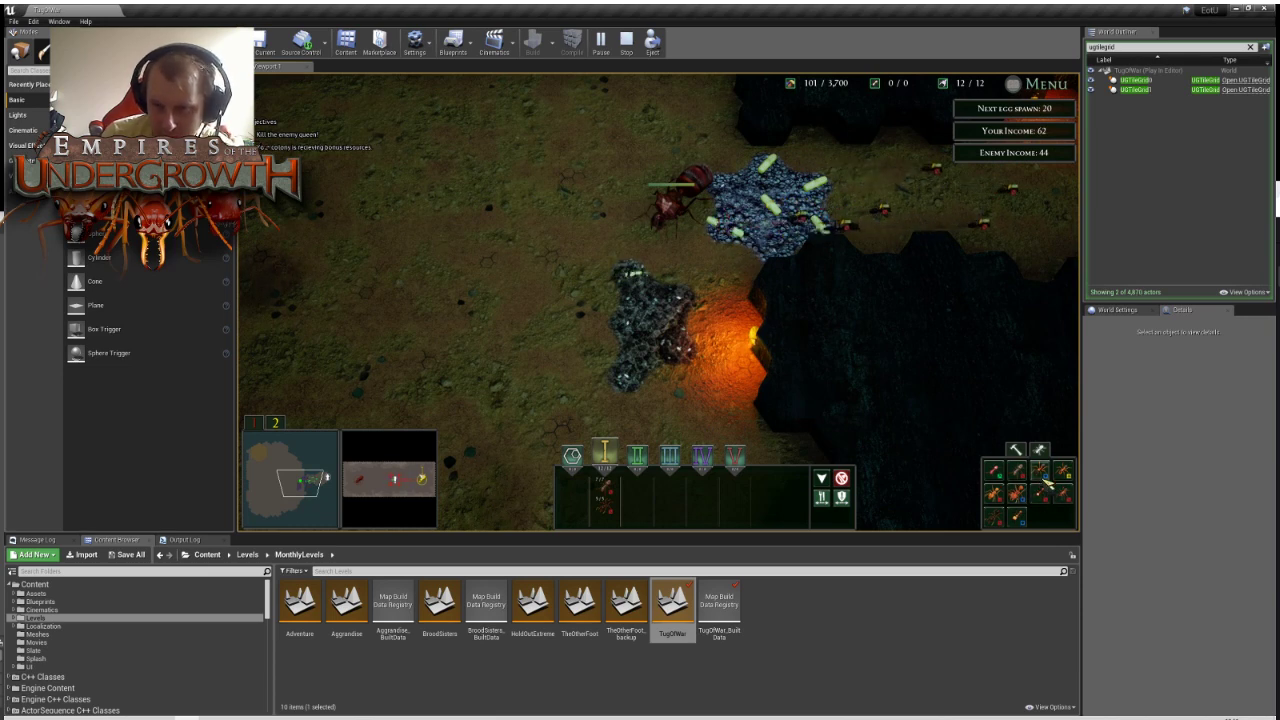
{"action": "left_click", "coordinate": [989, 513]}
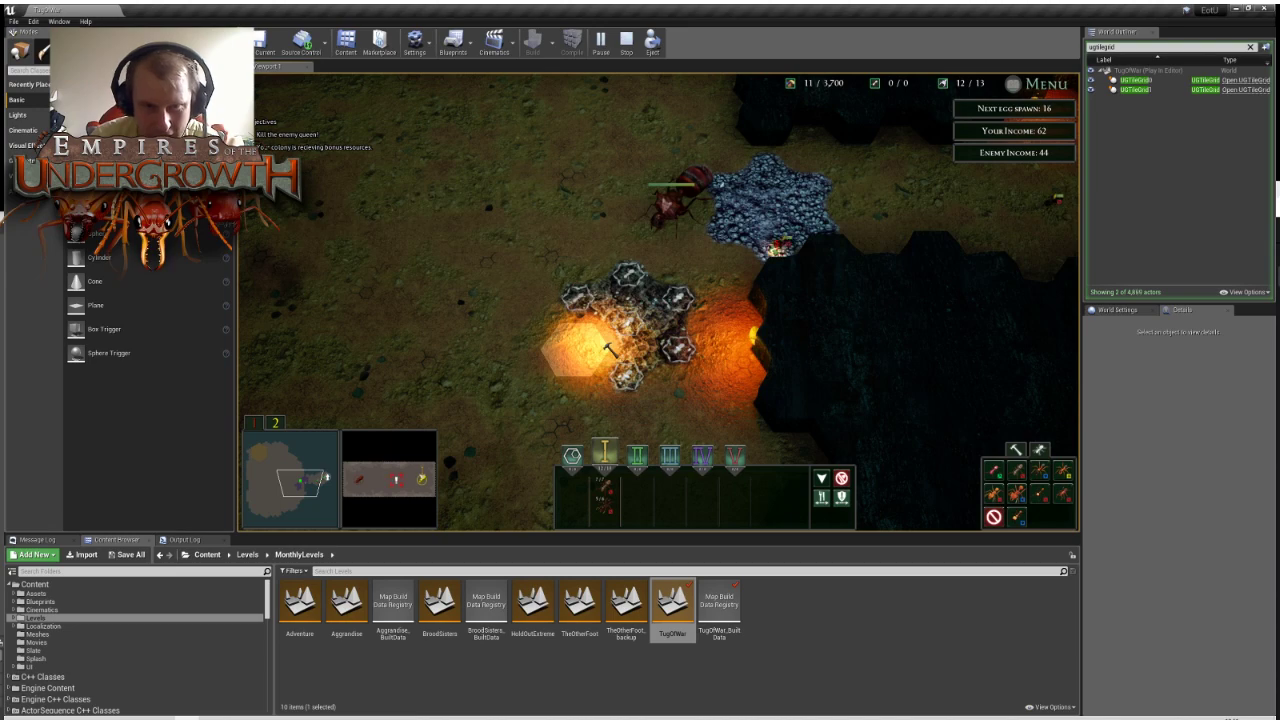
{"action": "key", "text": "space"}
Examine the mid-battlefield fight and how the reinforcing ants string out on their way to it
{"action": "key", "text": "d"}
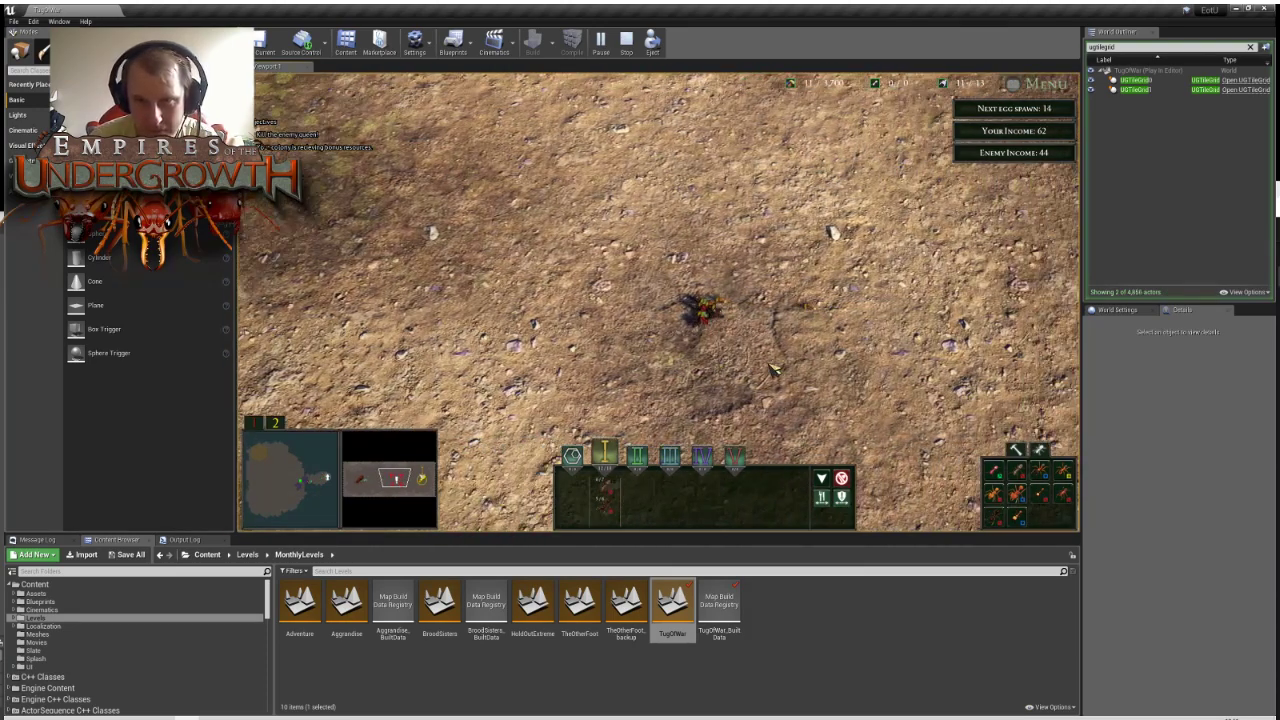
{"action": "key", "text": "d"}
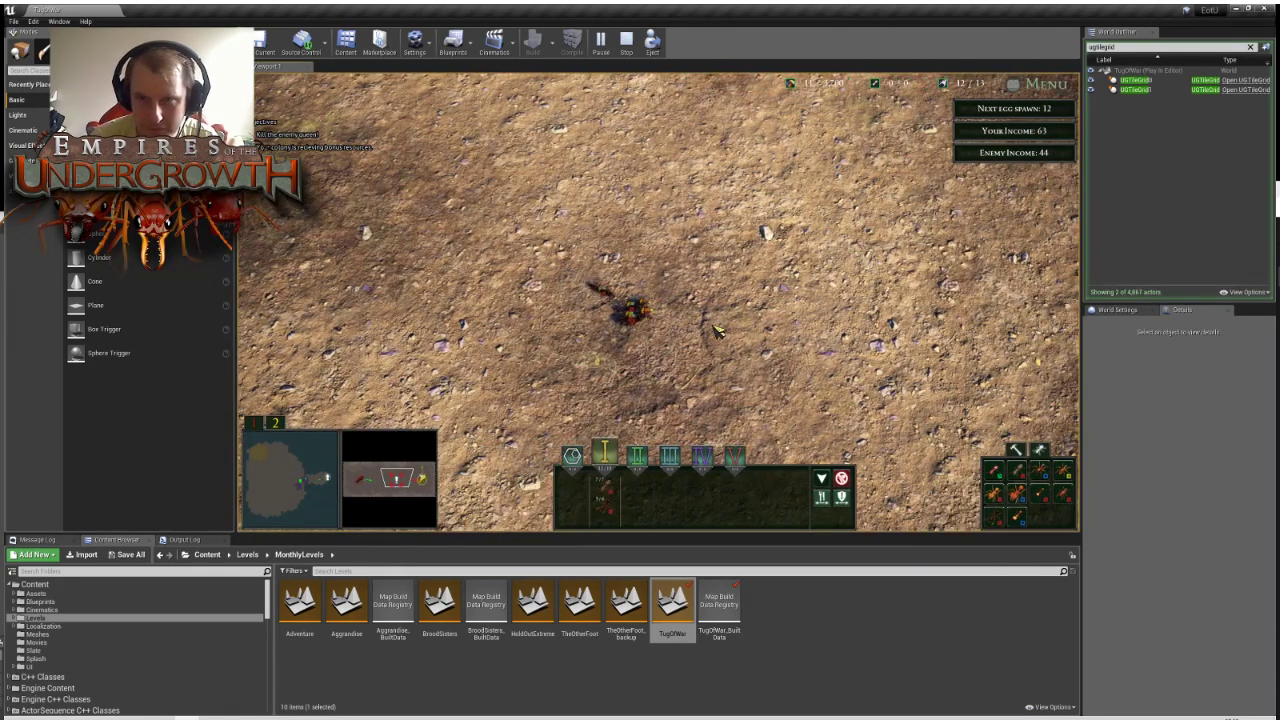
{"action": "key", "text": "d"}
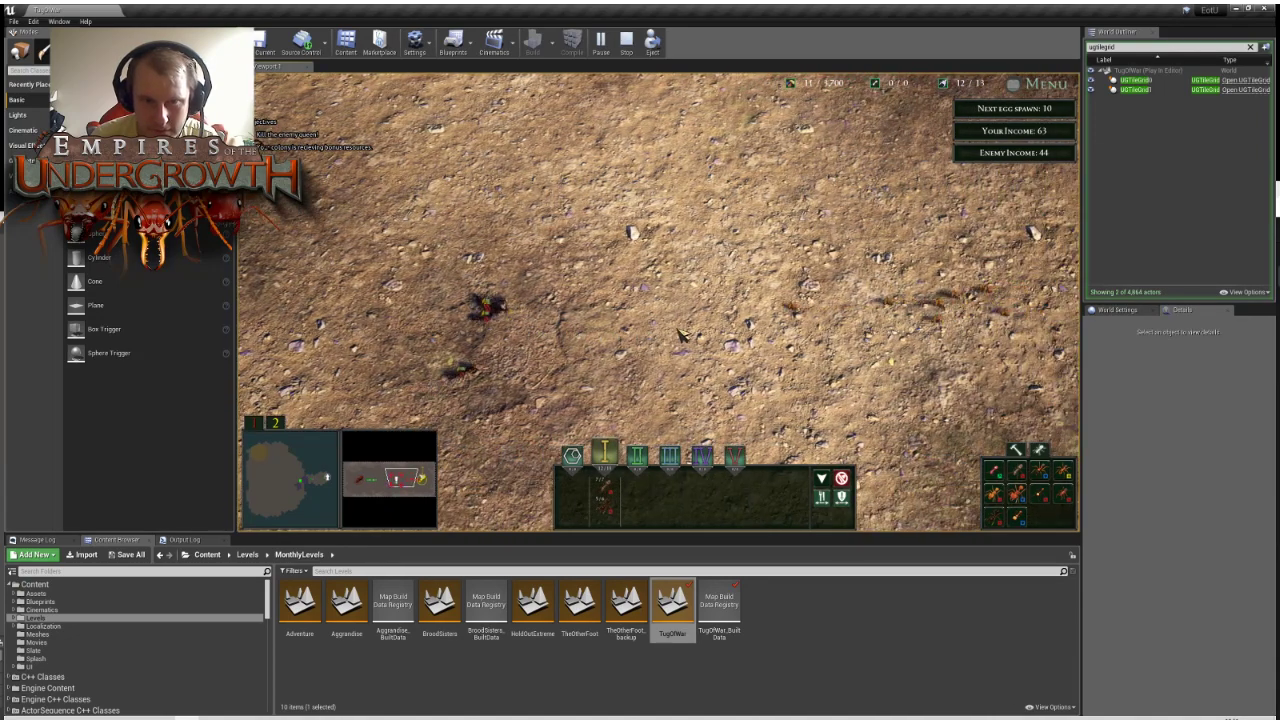
{"action": "key", "text": "d"}
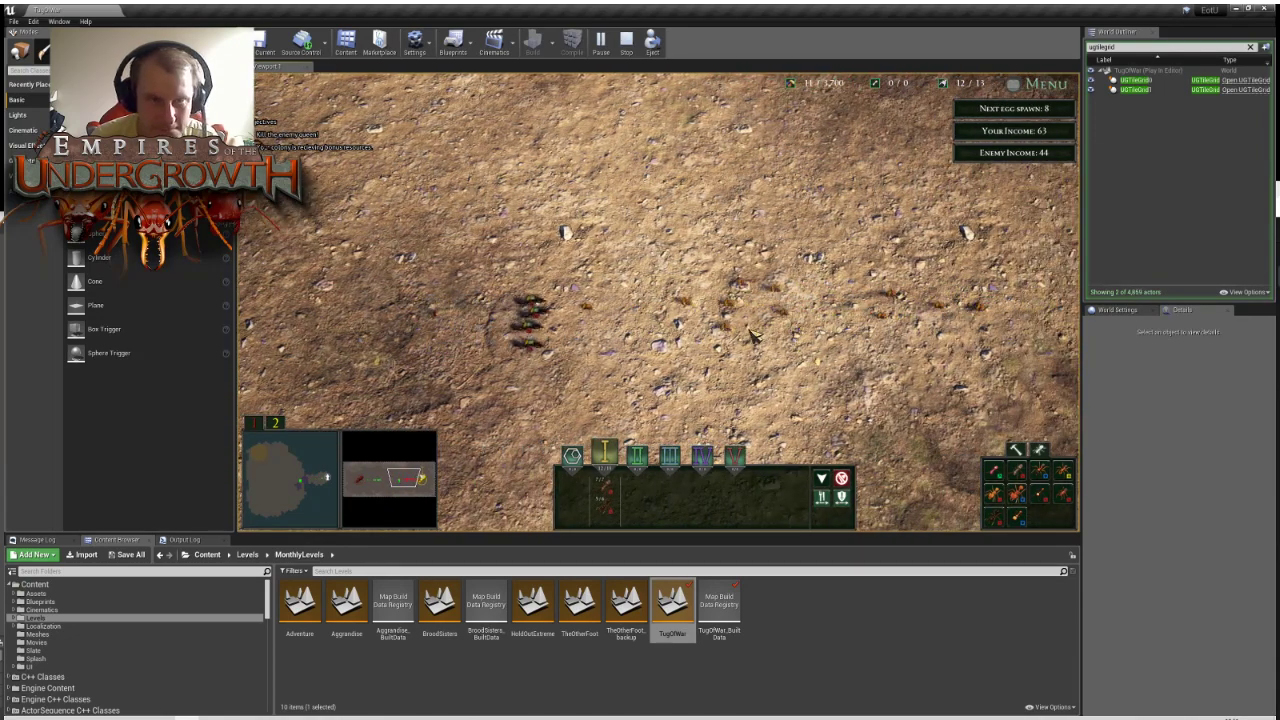
{"action": "key", "text": "d"}
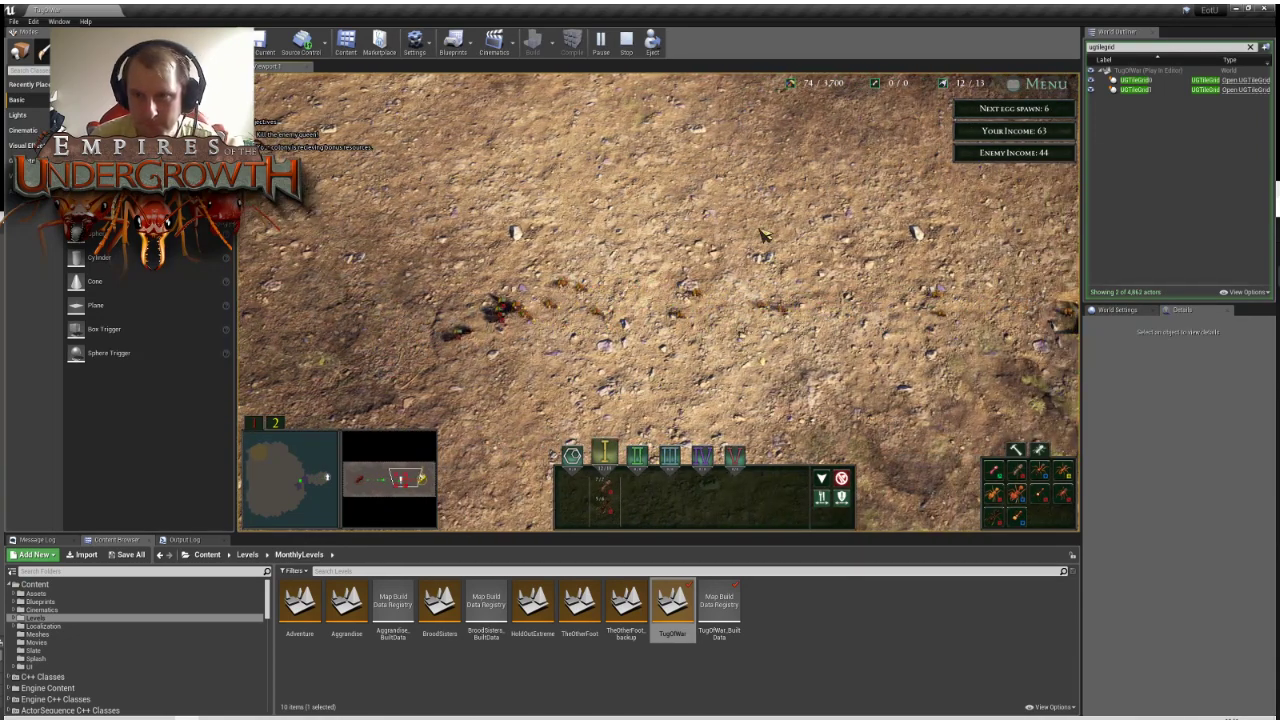
{"action": "key", "text": "d"}
{"action": "key", "text": "a"}
{"action": "key", "text": "a"}
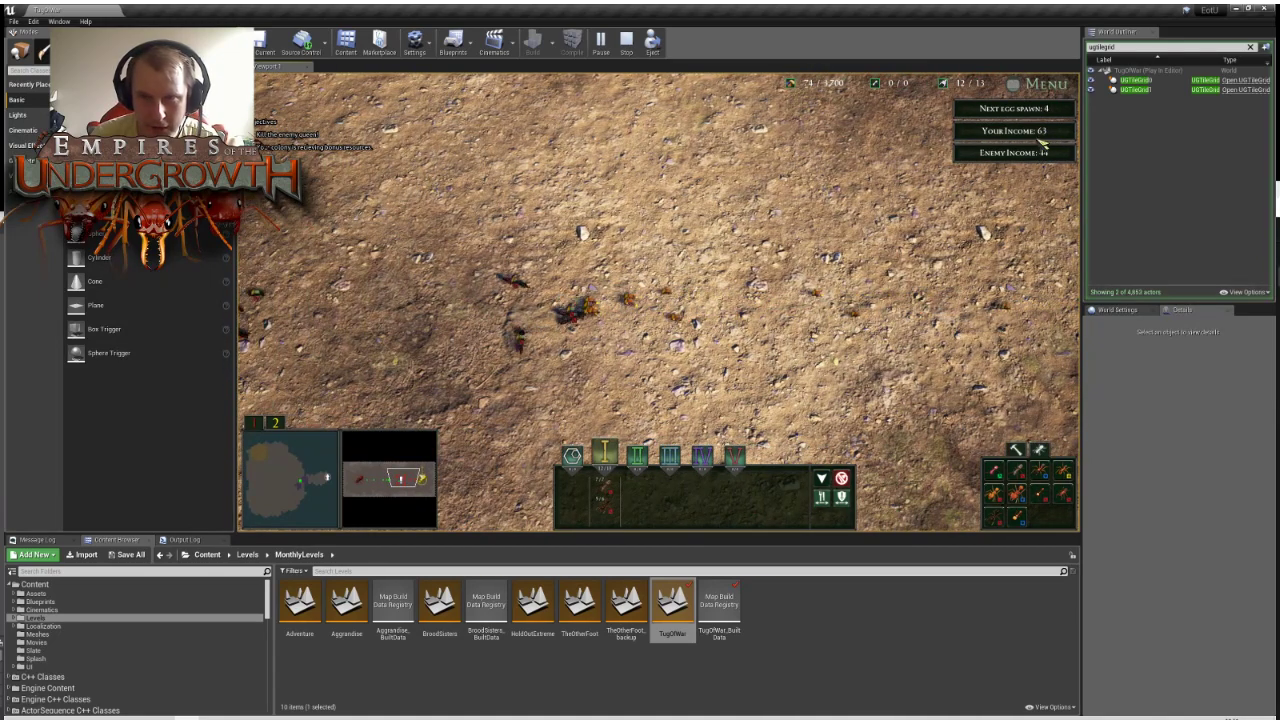
{"action": "key", "text": "d"}
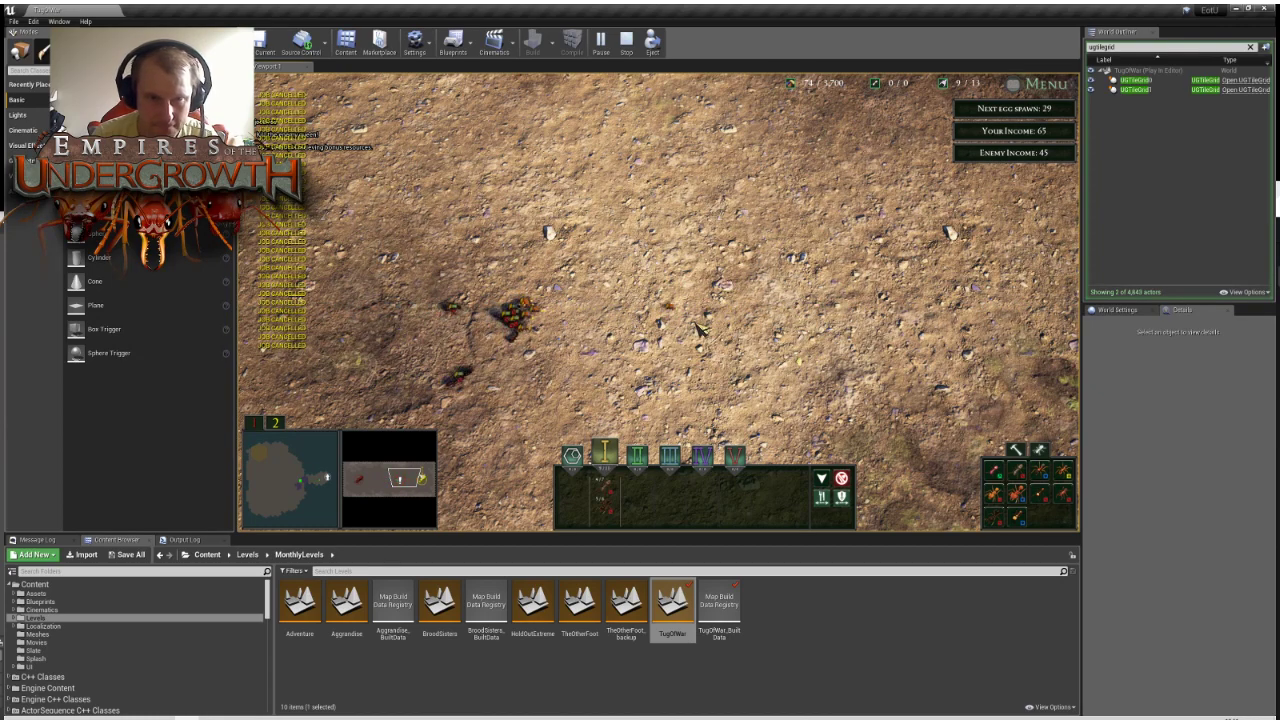
{"action": "key", "text": "d"}
Place a seventh nursery tile in the remaining gap of the brood cluster
{"action": "key", "text": "space"}
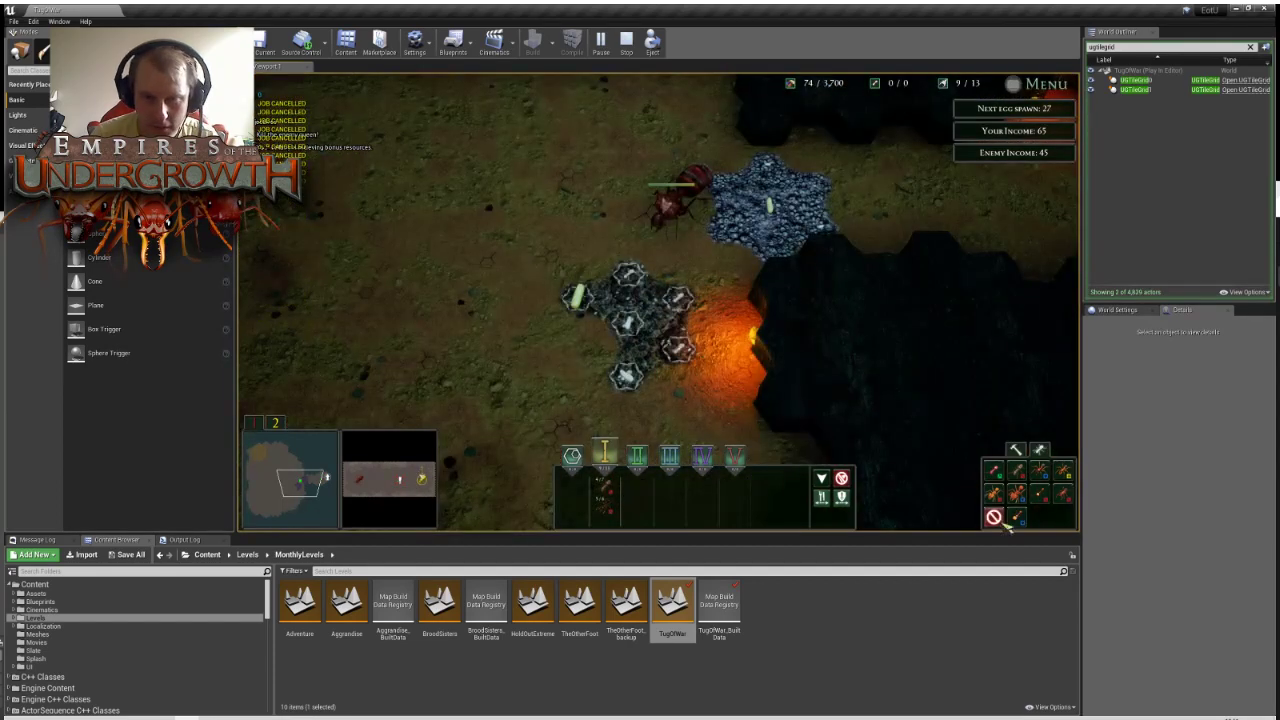
{"action": "left_click", "coordinate": [572, 338]}
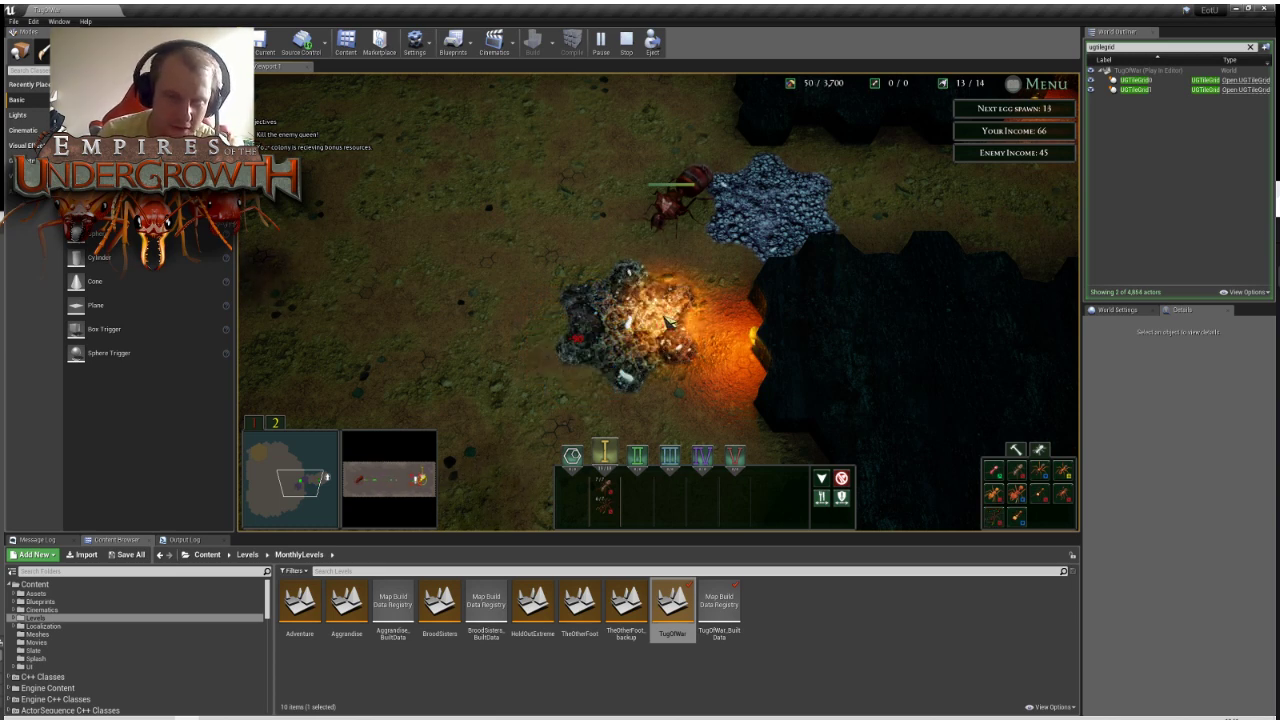
Examine the fight just outside the three nest entrances and where the ants gather around it
{"action": "left_click", "coordinate": [420, 481]}
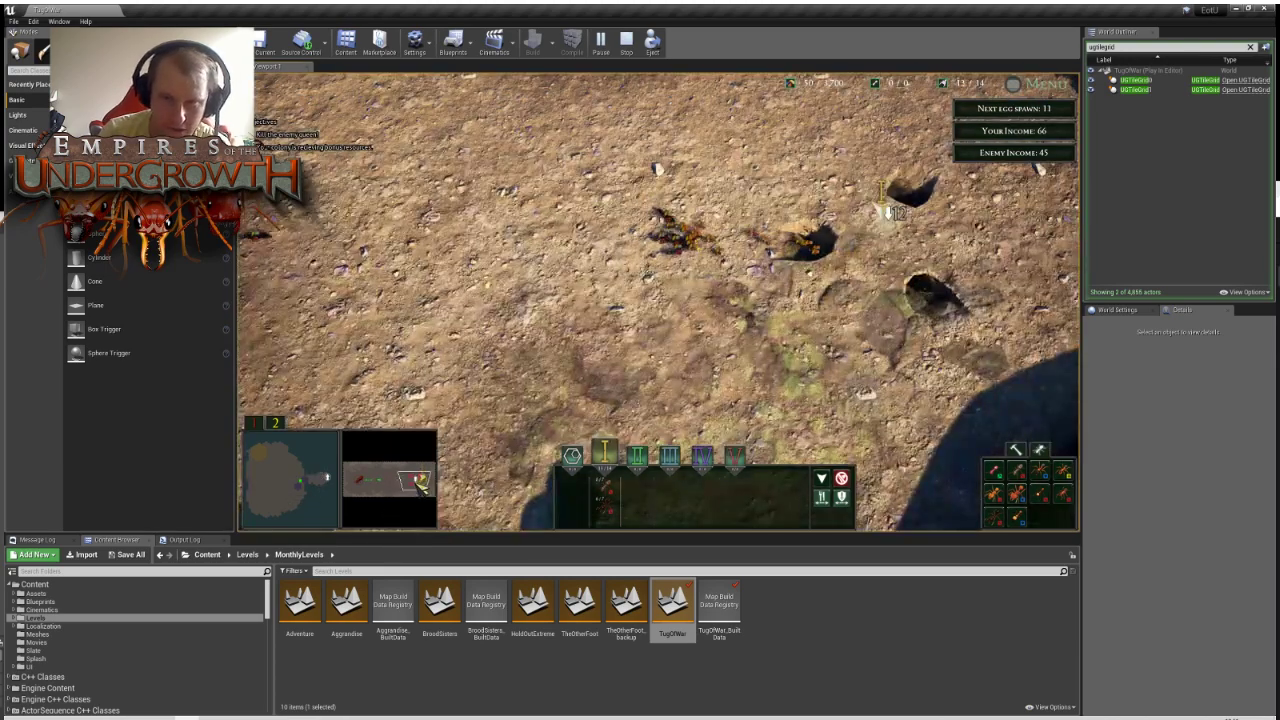
{"action": "left_click", "coordinate": [417, 480]}
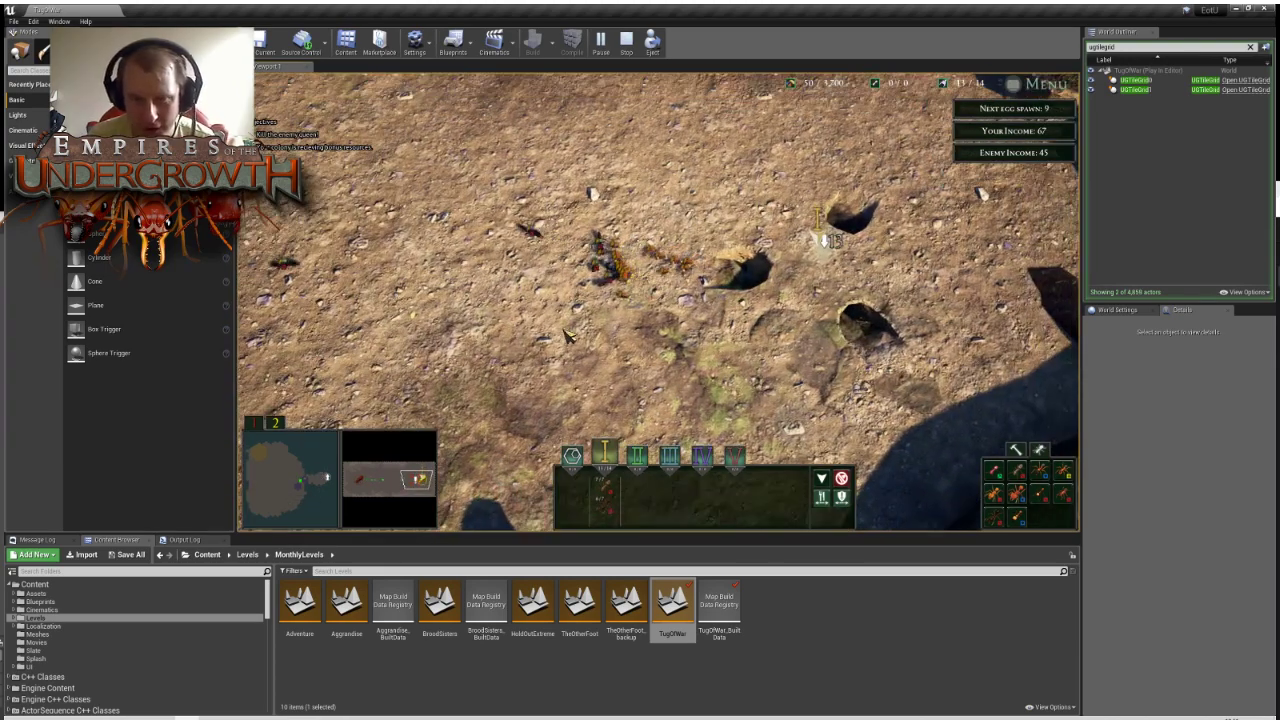
{"action": "key", "text": "a"}
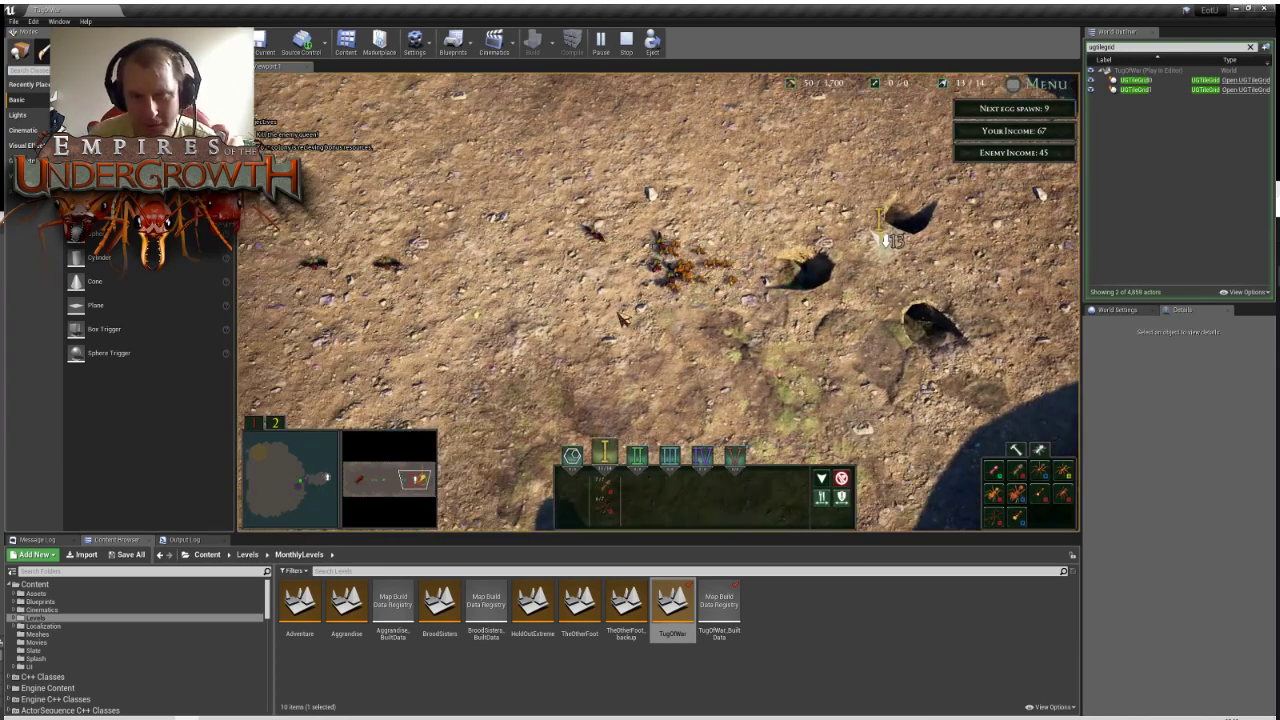
{"action": "key", "text": "d"}
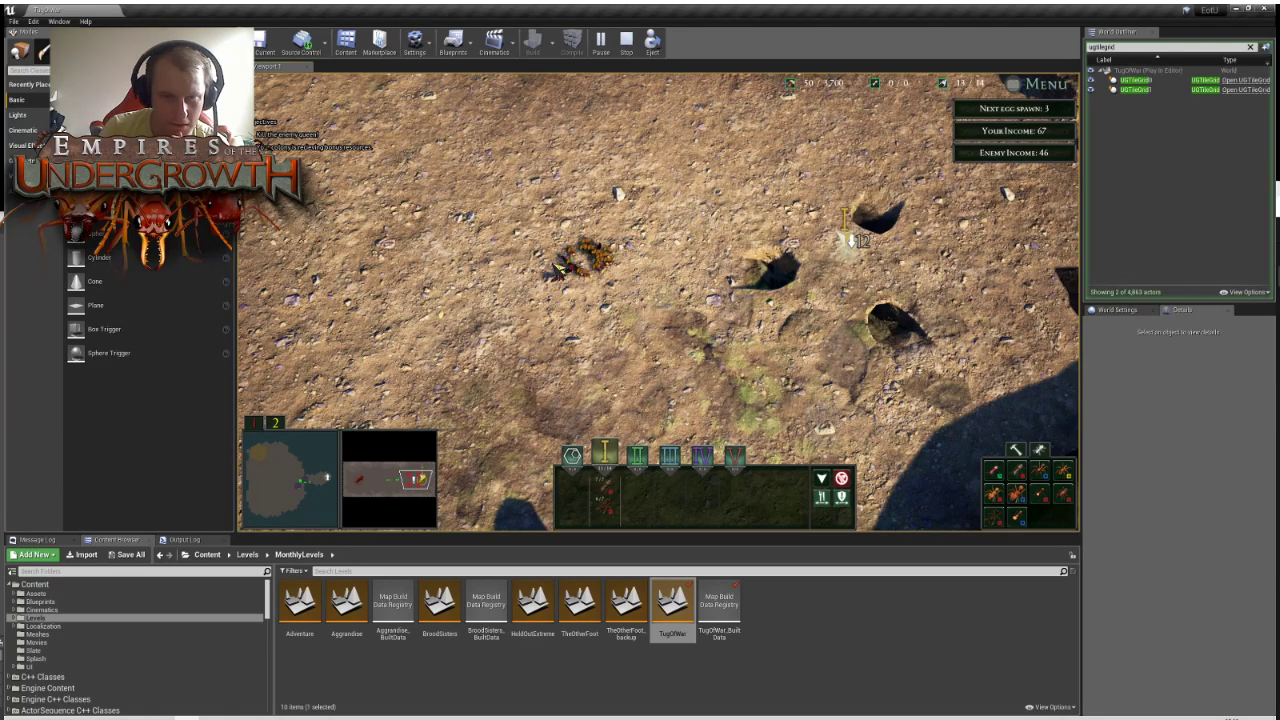
{"action": "key", "text": "s"}
{"action": "key", "text": "d"}
{"action": "key", "text": "w"}
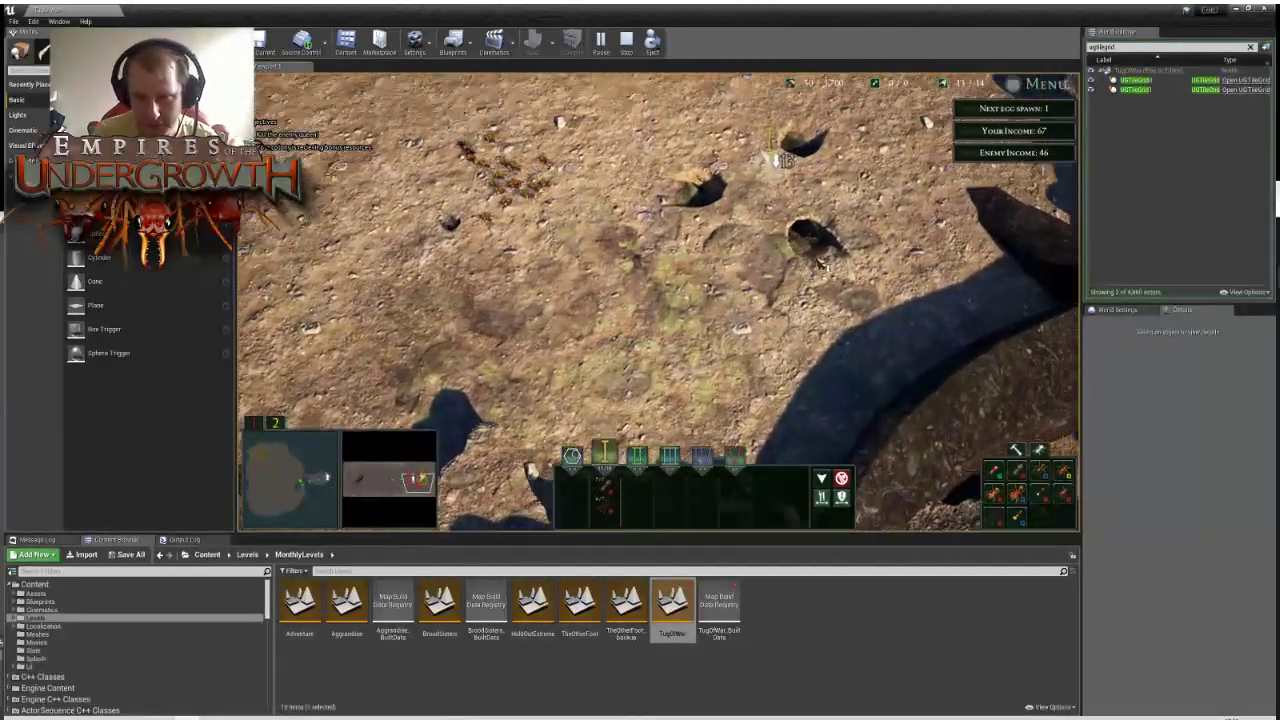
{"action": "key", "text": "d"}
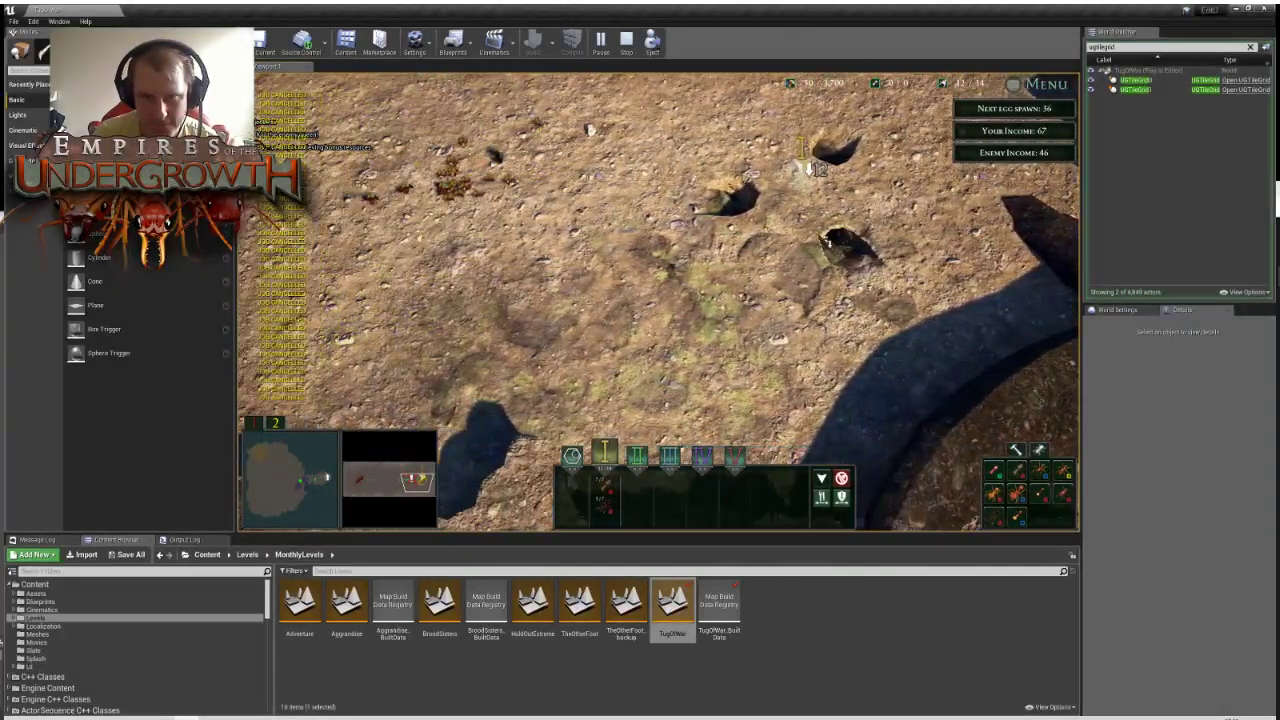
{"action": "key", "text": "a"}
{"action": "key", "text": "w"}
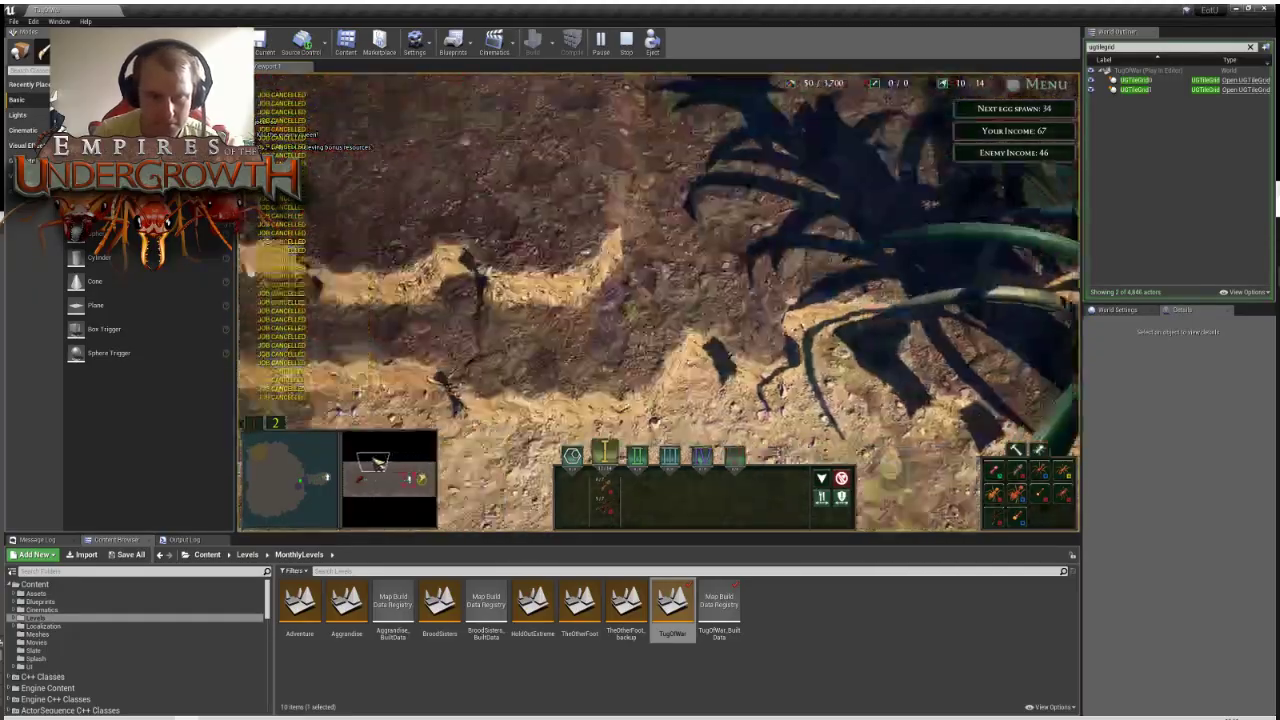
Survey the surface battlefield from the mossy tree root at its far end to the nest entrances and the central fight
{"action": "mouse_move", "coordinate": [377, 462]}
{"action": "left_mouse_down"}
{"action": "mouse_move", "coordinate": [336, 468]}
{"action": "mouse_move", "coordinate": [354, 472]}
{"action": "left_mouse_up"}
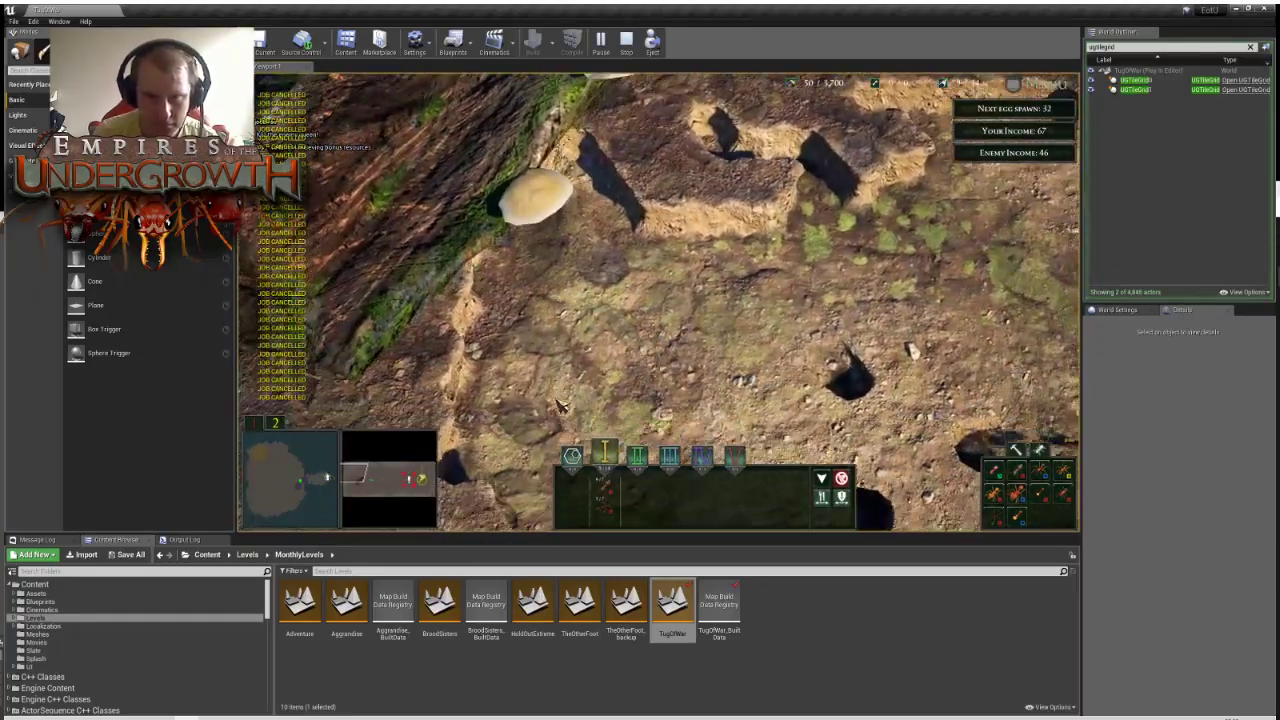
{"action": "key", "text": "a"}
{"action": "key", "text": "s"}
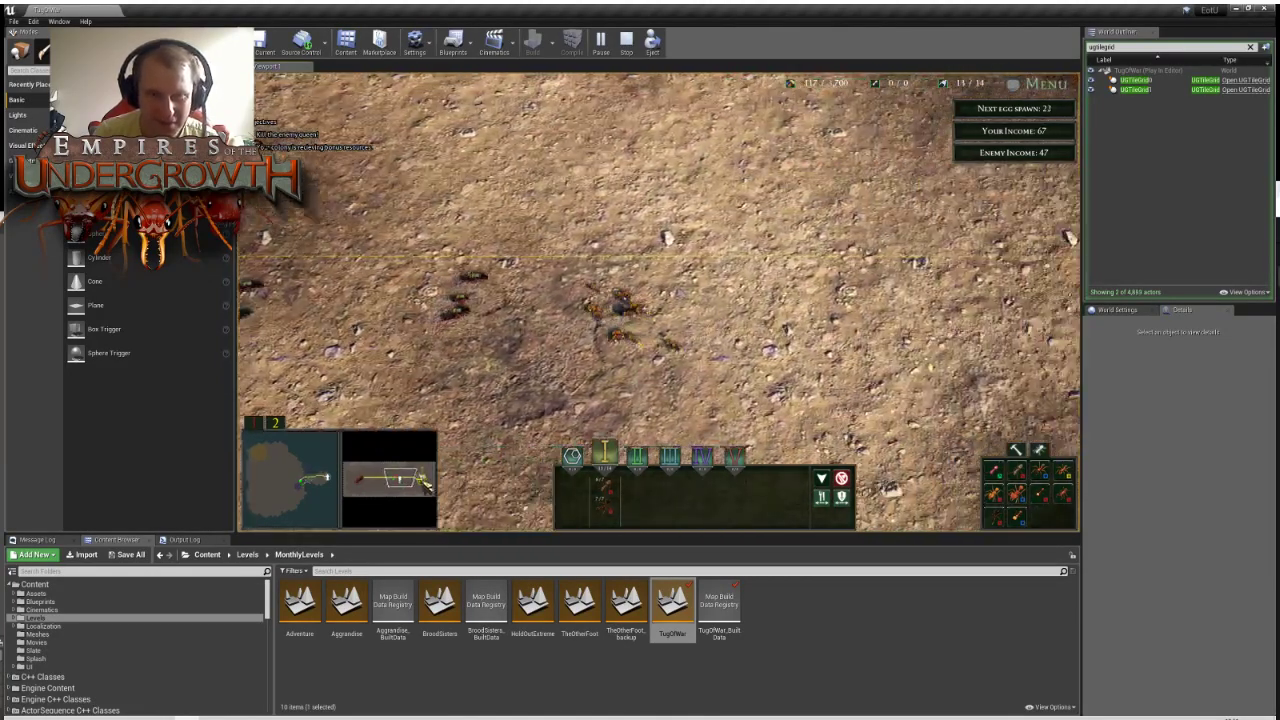
{"action": "left_click", "coordinate": [421, 480]}
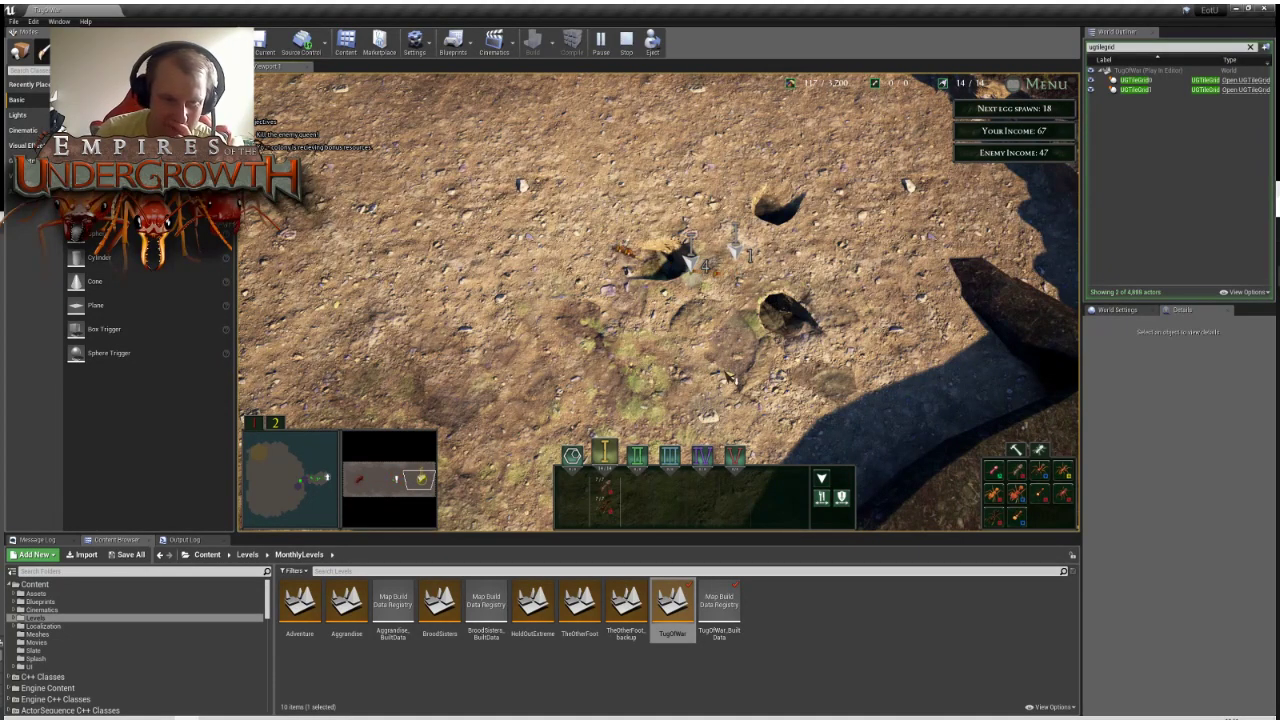
{"action": "mouse_move", "coordinate": [510, 532]}
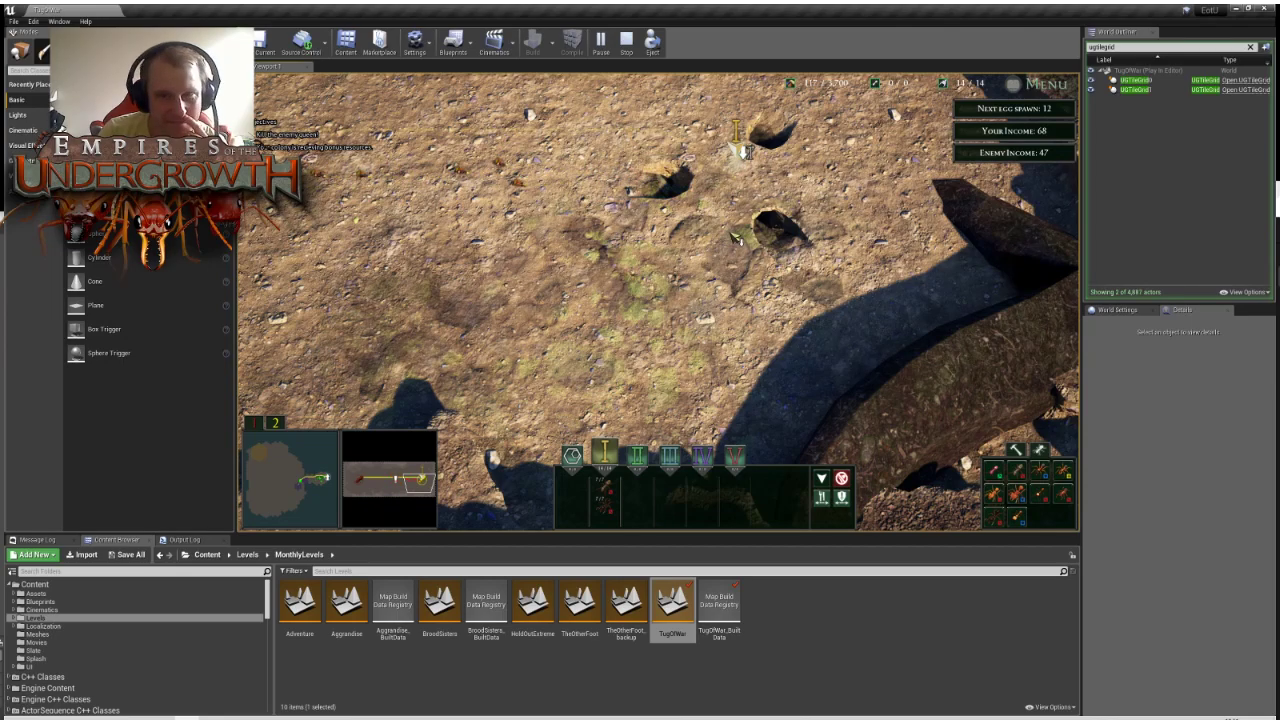
{"action": "left_click_drag", "start_coordinate": [416, 476], "coordinate": [397, 482]}
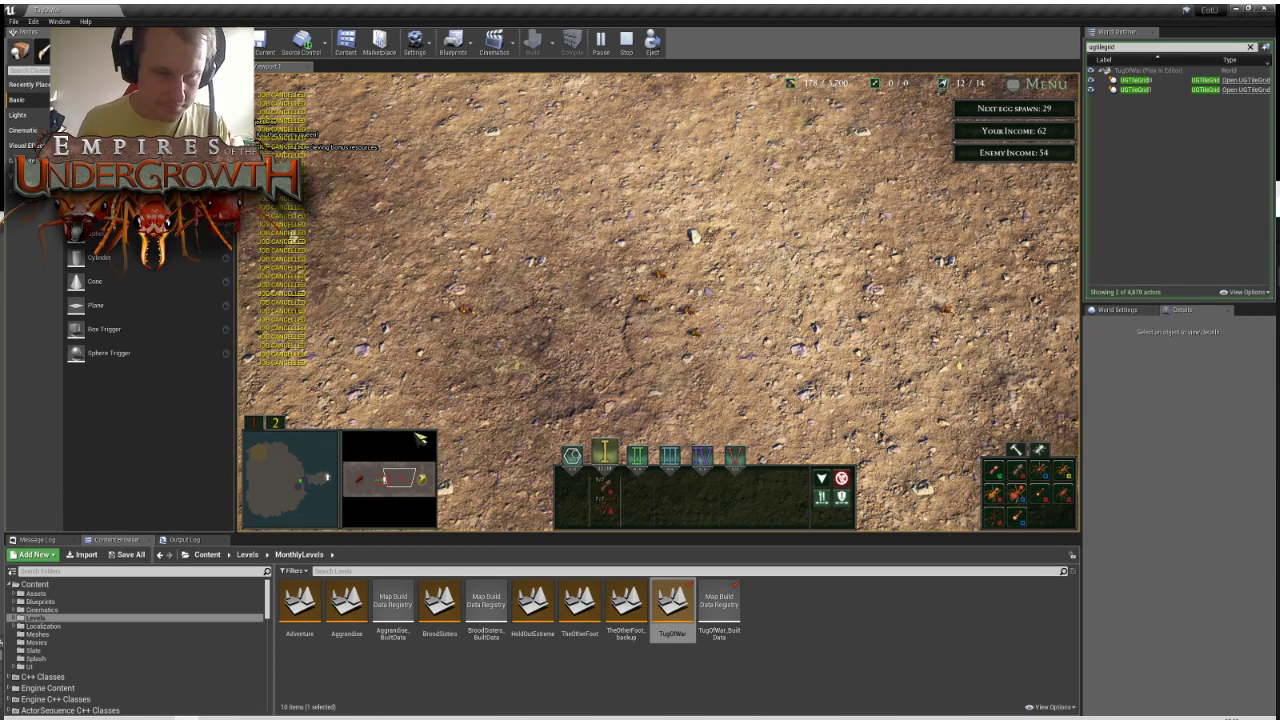
{"action": "key", "text": "s"}
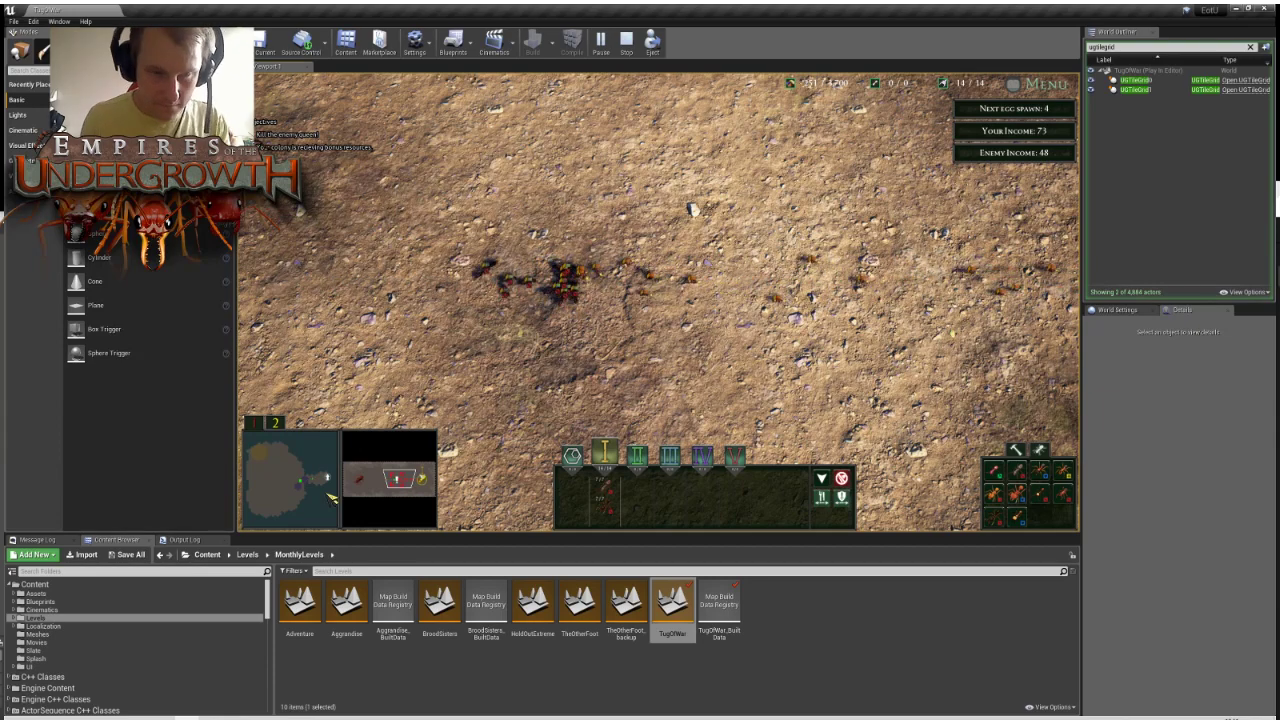
{"action": "mouse_move", "coordinate": [1083, 224]}
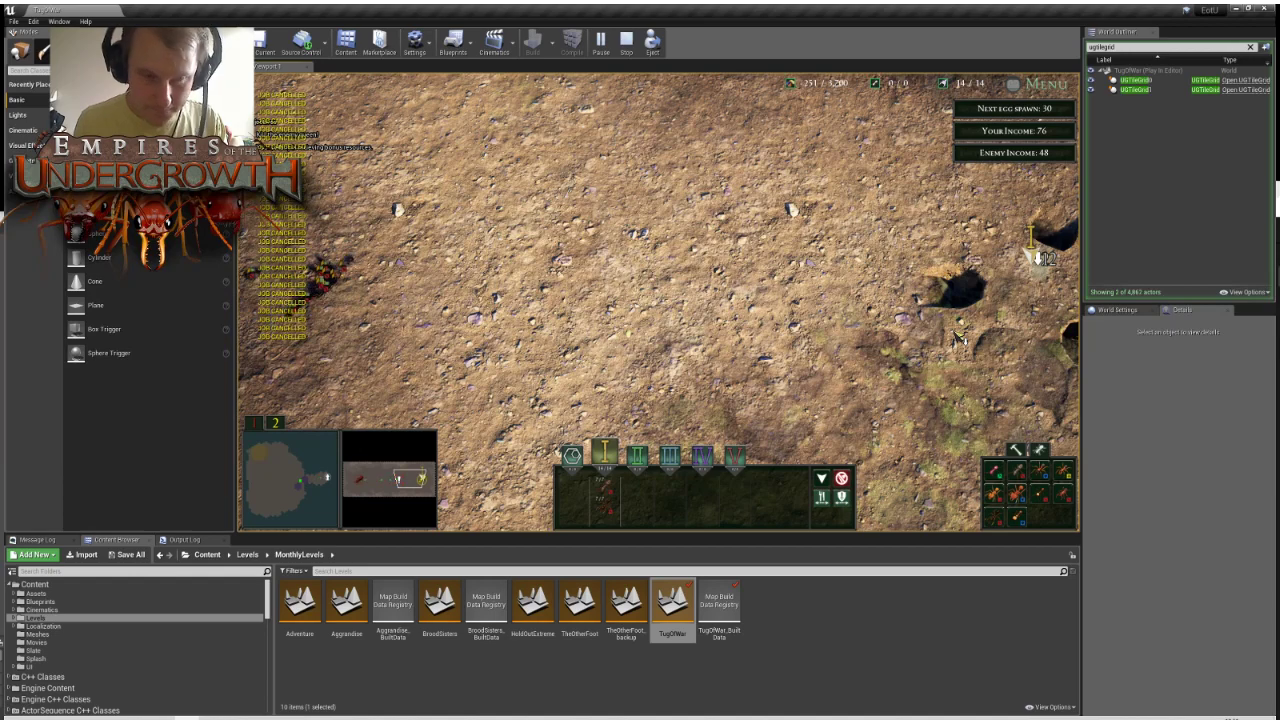
Move the first ant group's marker to the mossy ground beside the nest entrances
{"action": "left_click", "coordinate": [420, 474]}
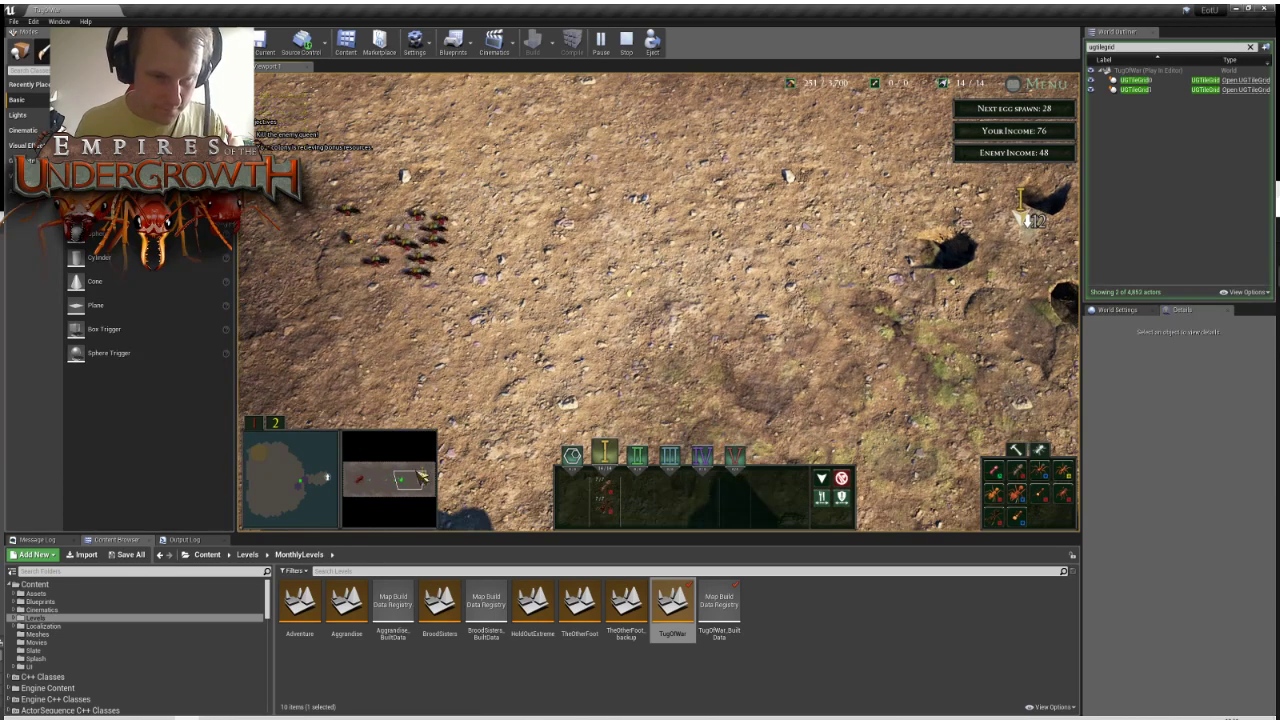
{"action": "right_click", "coordinate": [423, 477]}
{"action": "right_click", "coordinate": [414, 480]}
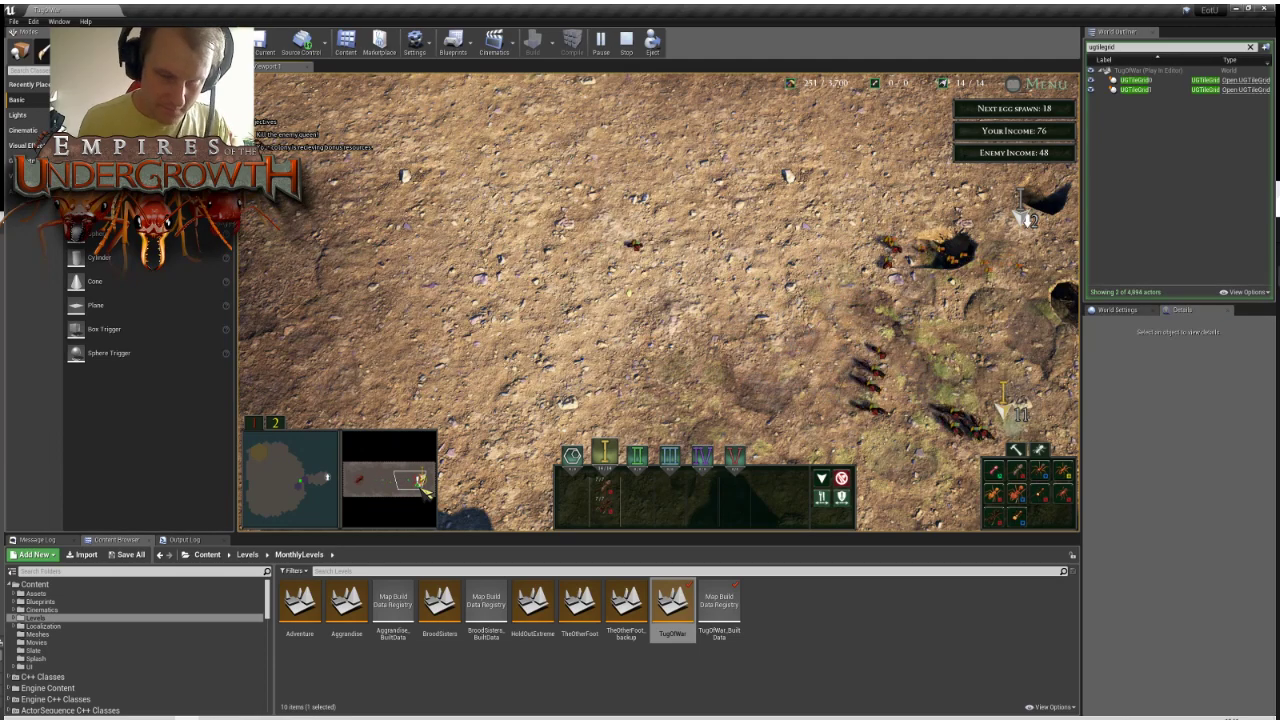
Return to the player's nest and place another nursery tile against the open-floor side of the brood cluster
{"action": "left_click", "coordinate": [420, 486]}
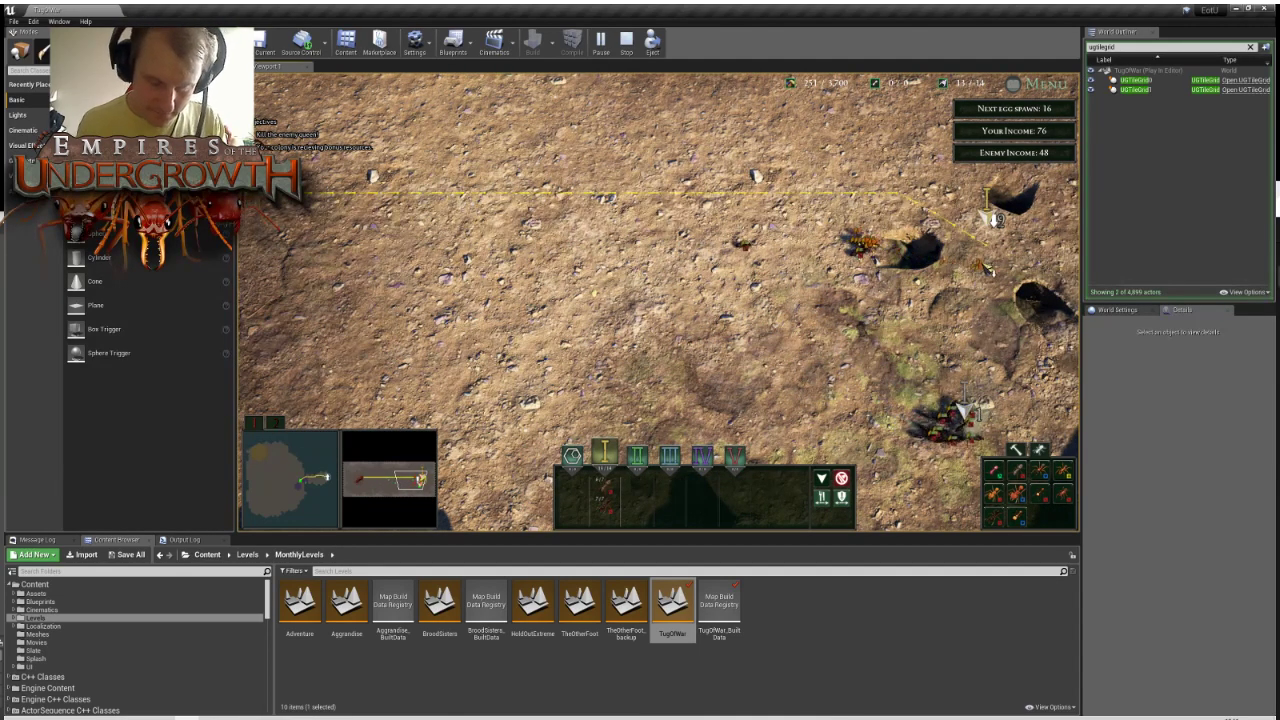
{"action": "key", "text": "ctrl+2"}
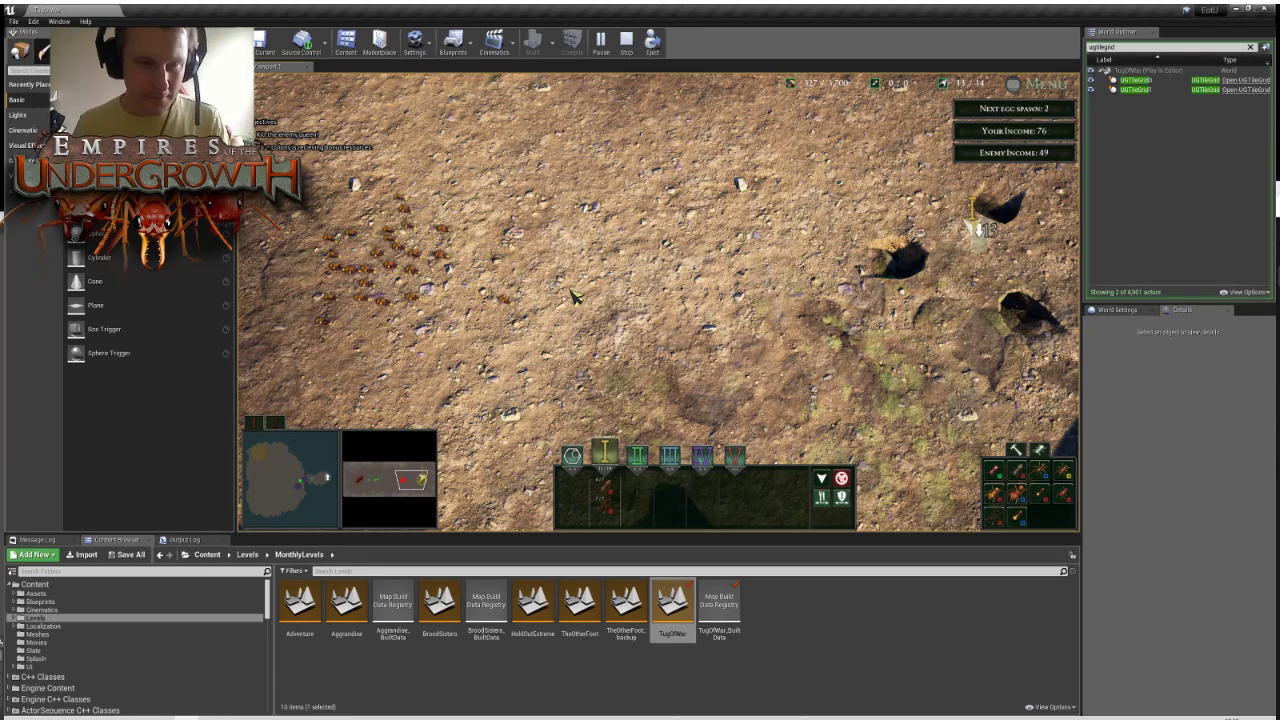
{"action": "key", "text": "a"}
{"action": "left_click", "coordinate": [300, 486]}
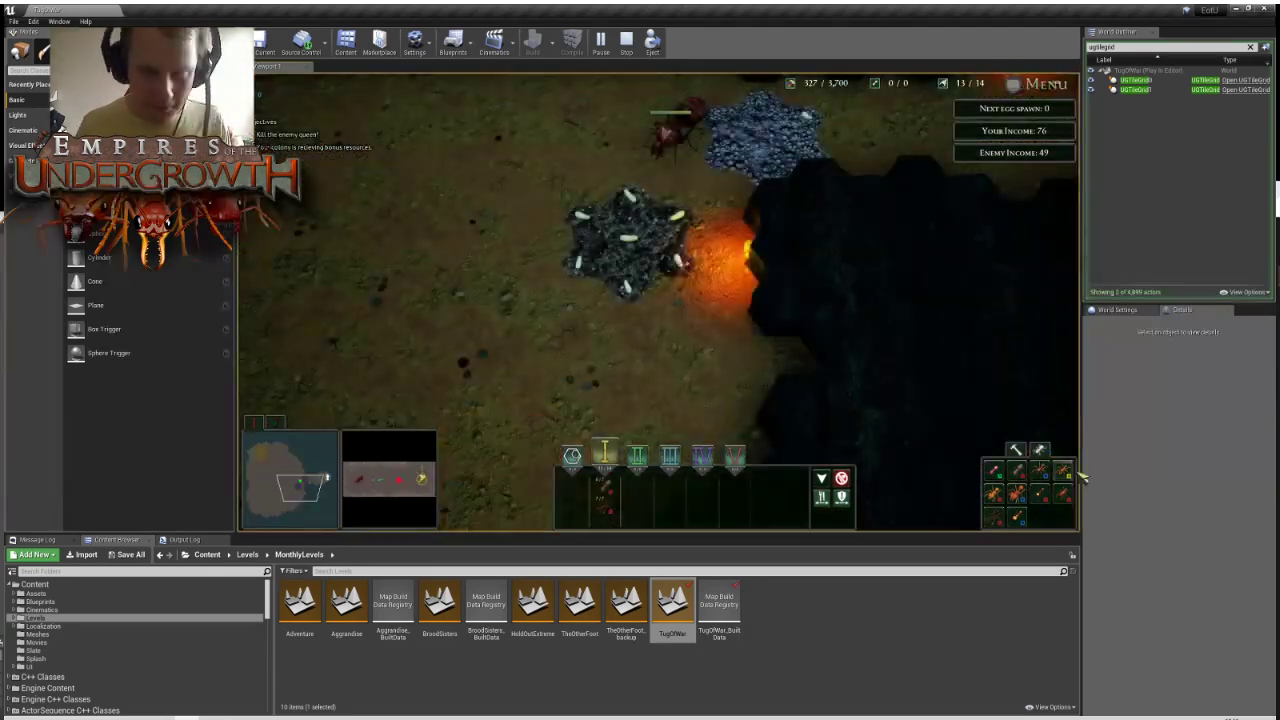
{"action": "key", "text": "a"}
{"action": "key", "text": "w"}
{"action": "left_click", "coordinate": [1016, 449]}
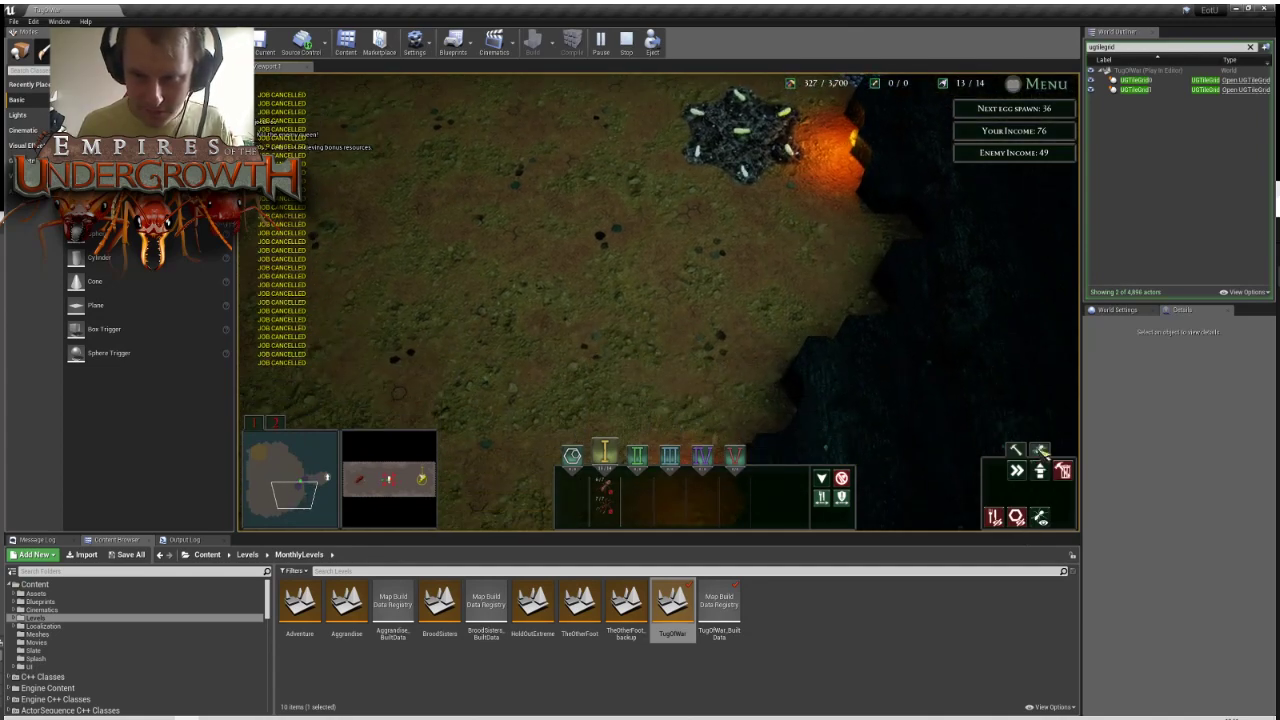
{"action": "left_click", "coordinate": [1040, 450]}
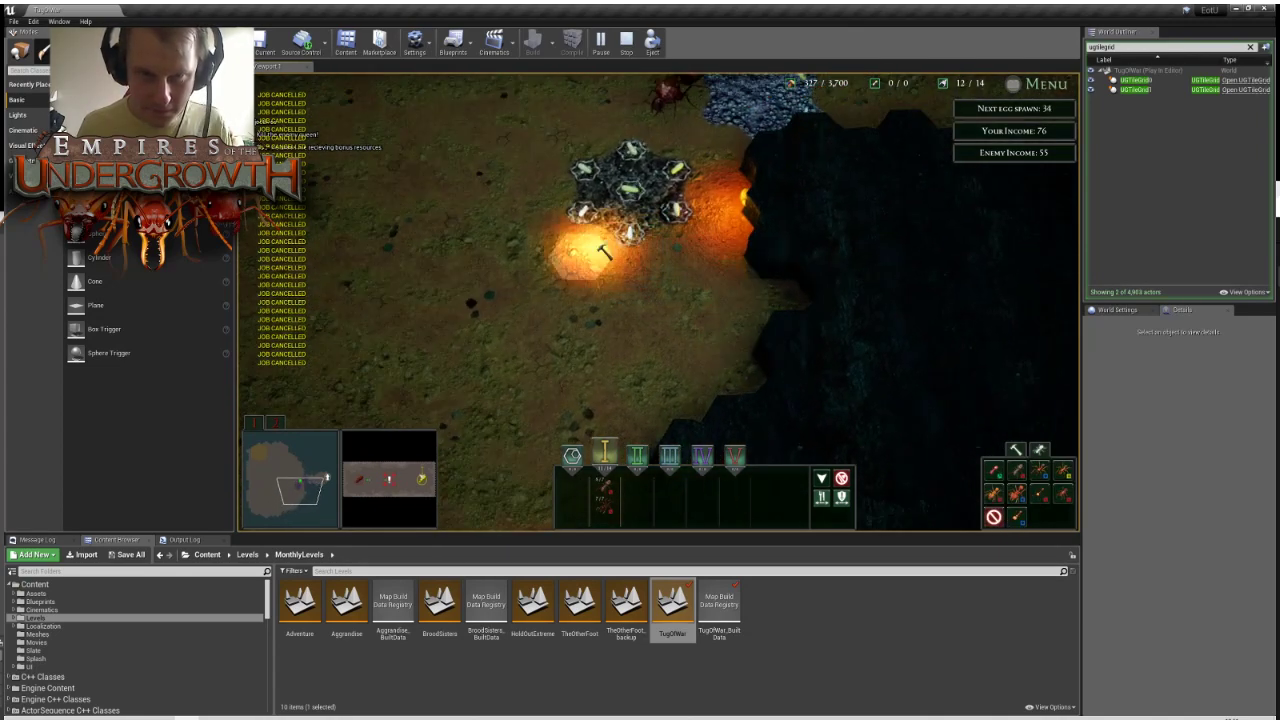
{"action": "left_click", "coordinate": [603, 252]}
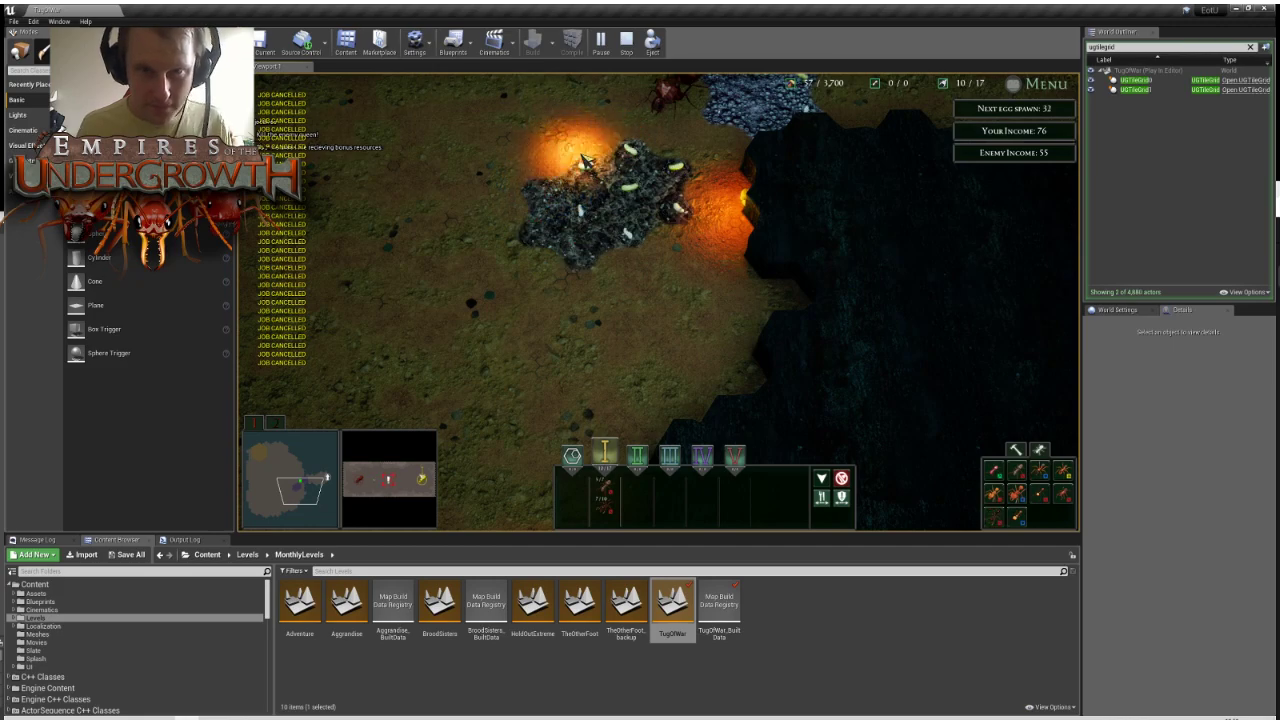
Follow the match until it ends and choose to play more from the Victory screen
{"action": "key", "text": "Tab"}
{"action": "key", "text": "w"}
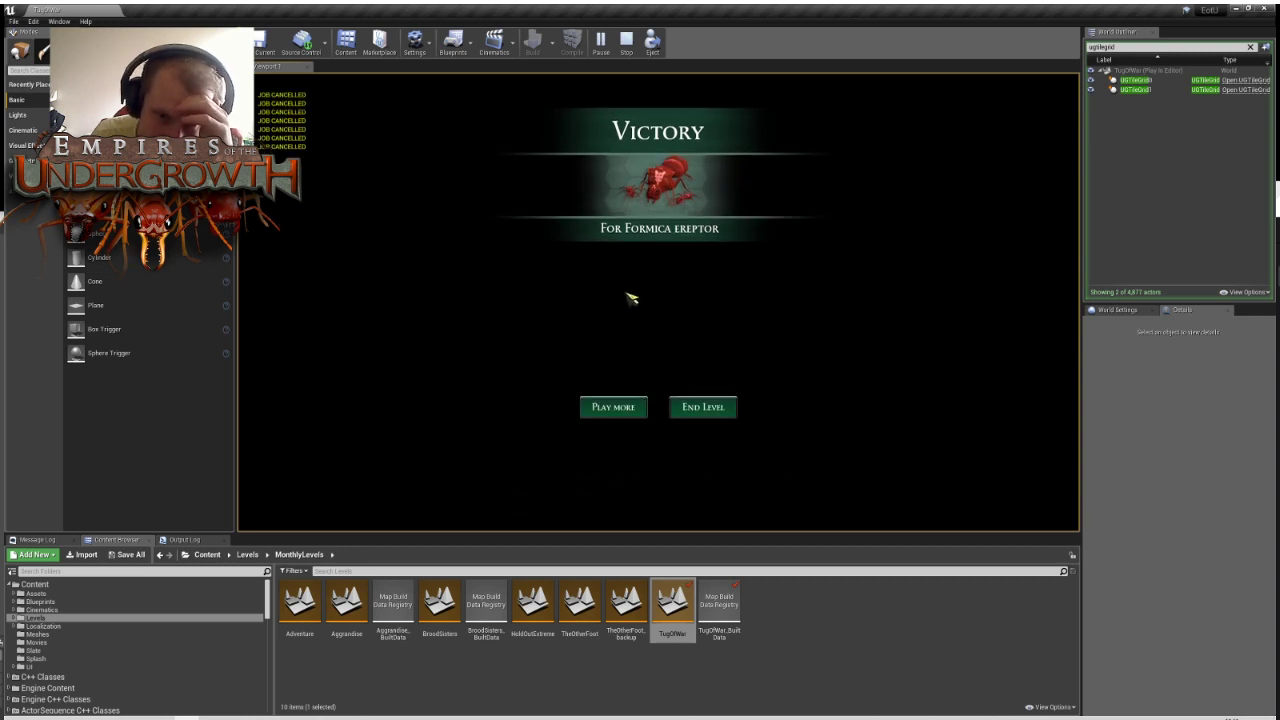
{"action": "left_click", "coordinate": [613, 408]}
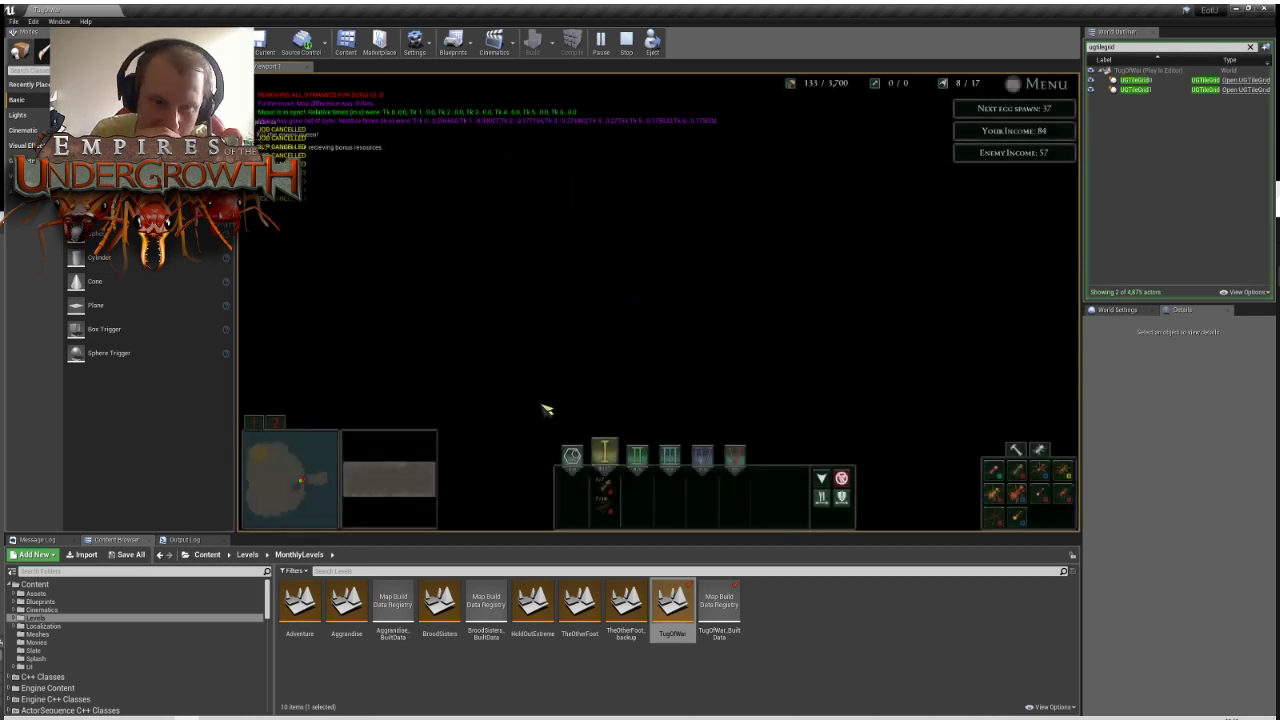
Examine both colonies' underground nests in the continued match and where the ants gather in each
{"action": "left_click", "coordinate": [422, 481]}
{"action": "left_click", "coordinate": [275, 427]}
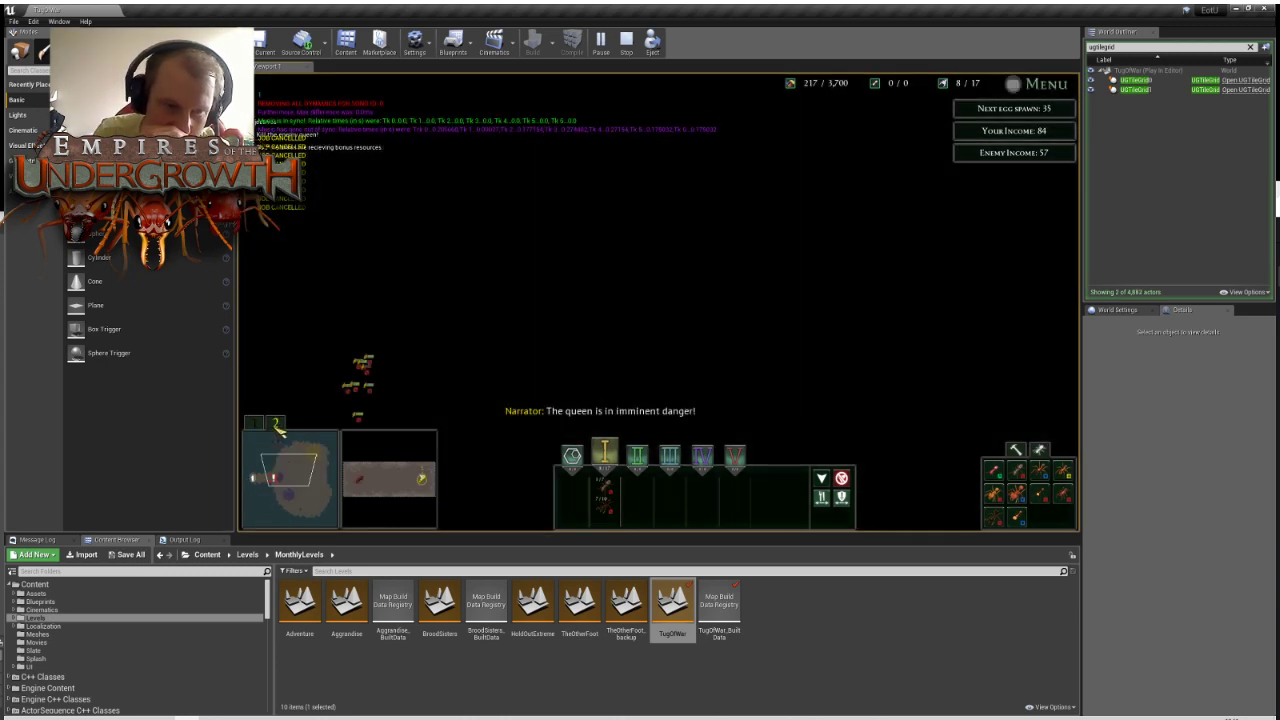
{"action": "key", "text": "s"}
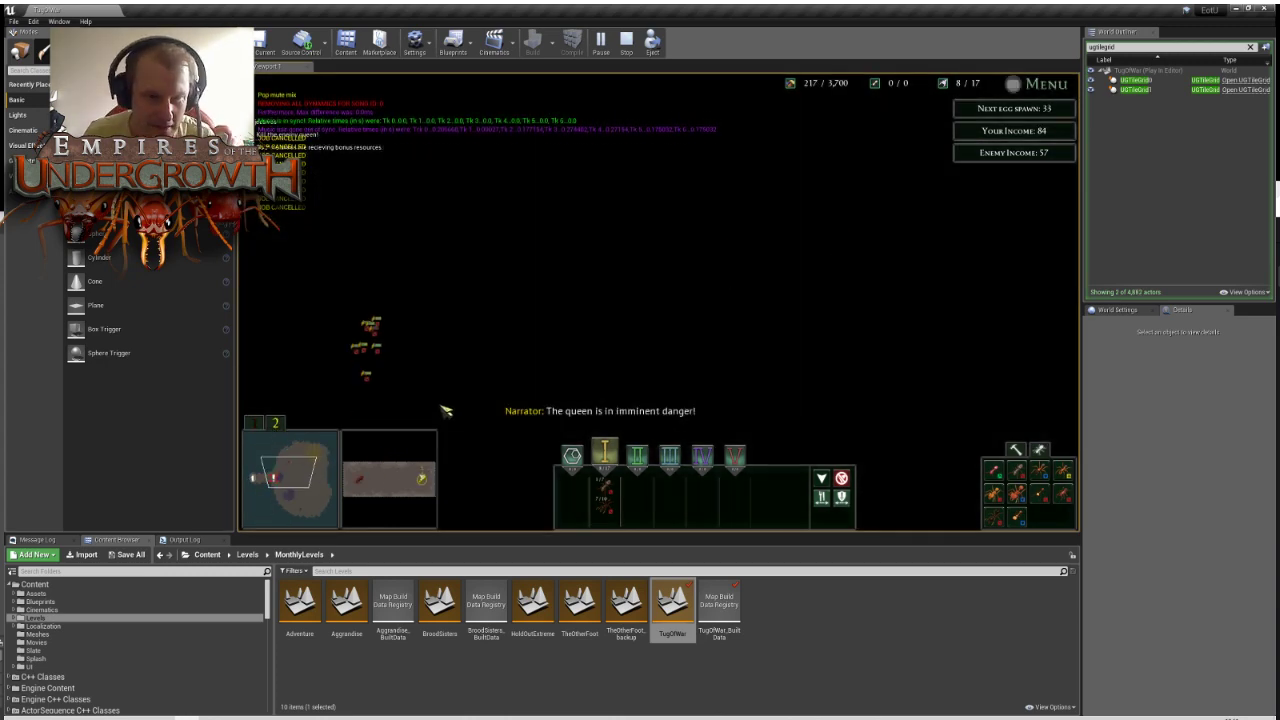
{"action": "key", "text": "a"}
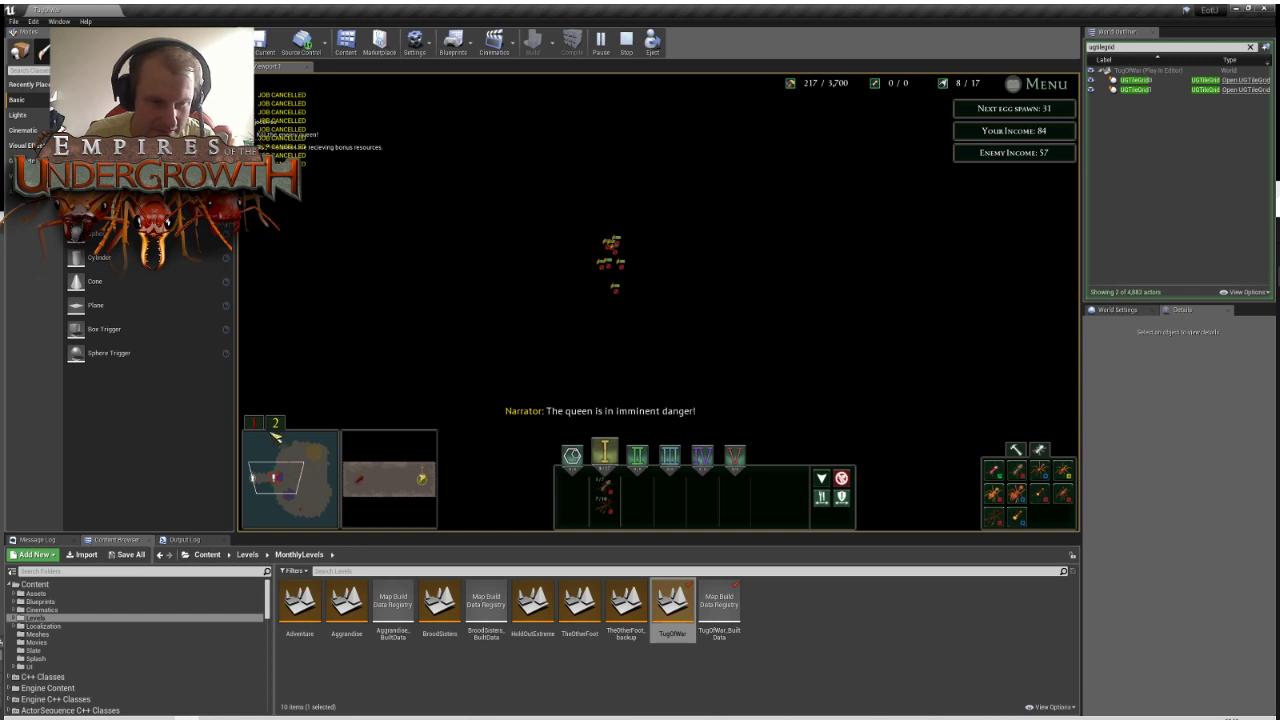
{"action": "left_click", "coordinate": [254, 423]}
{"action": "key", "text": "w"}
{"action": "key", "text": "d"}
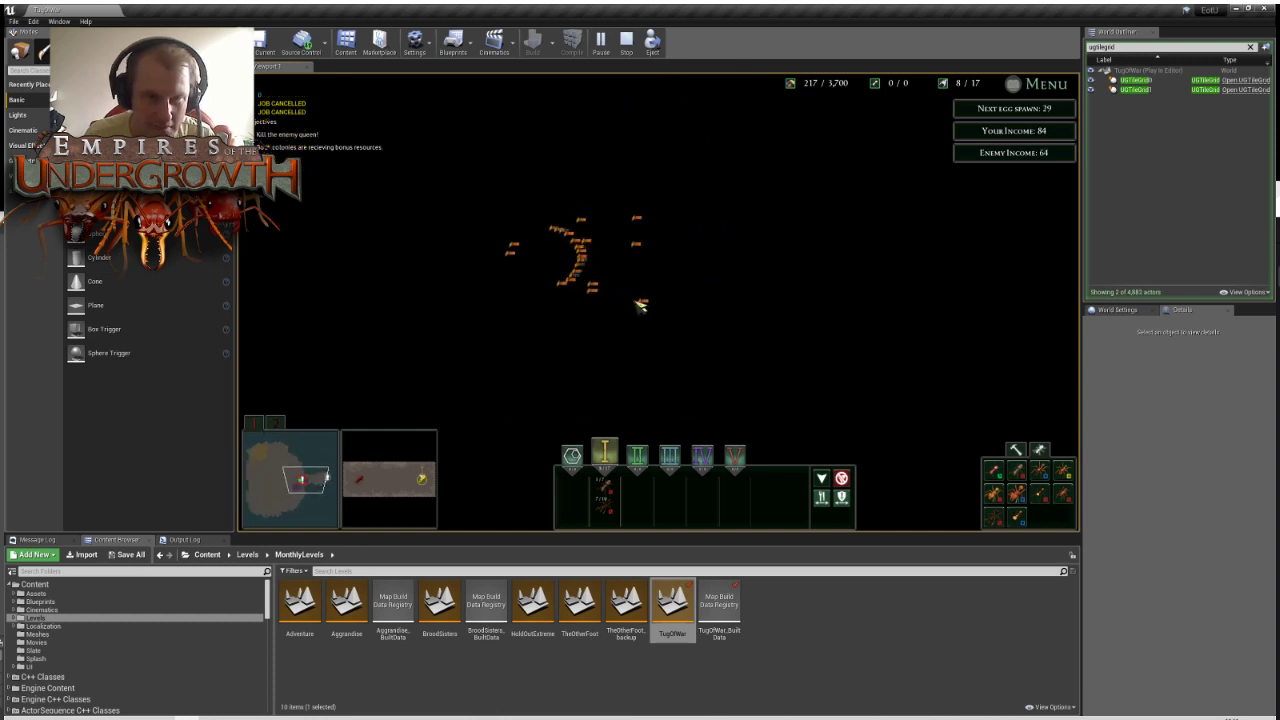
{"action": "key", "text": "a"}
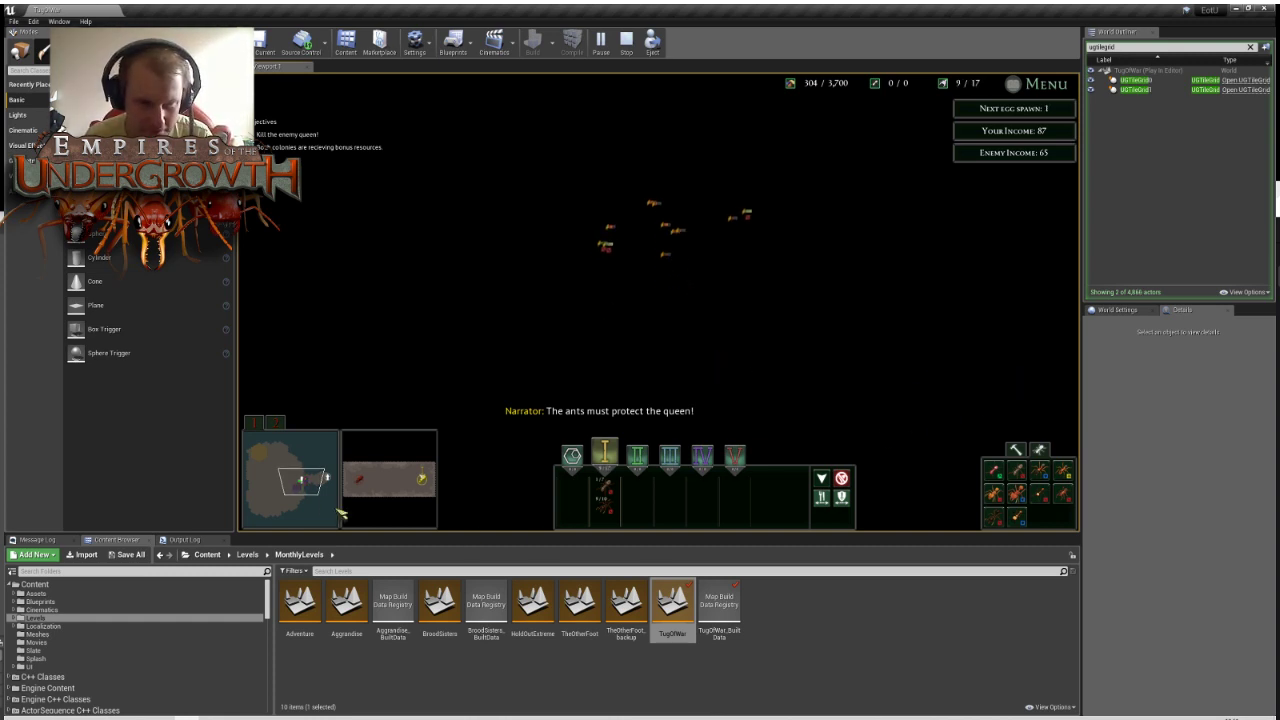
{"action": "left_click", "coordinate": [279, 424]}
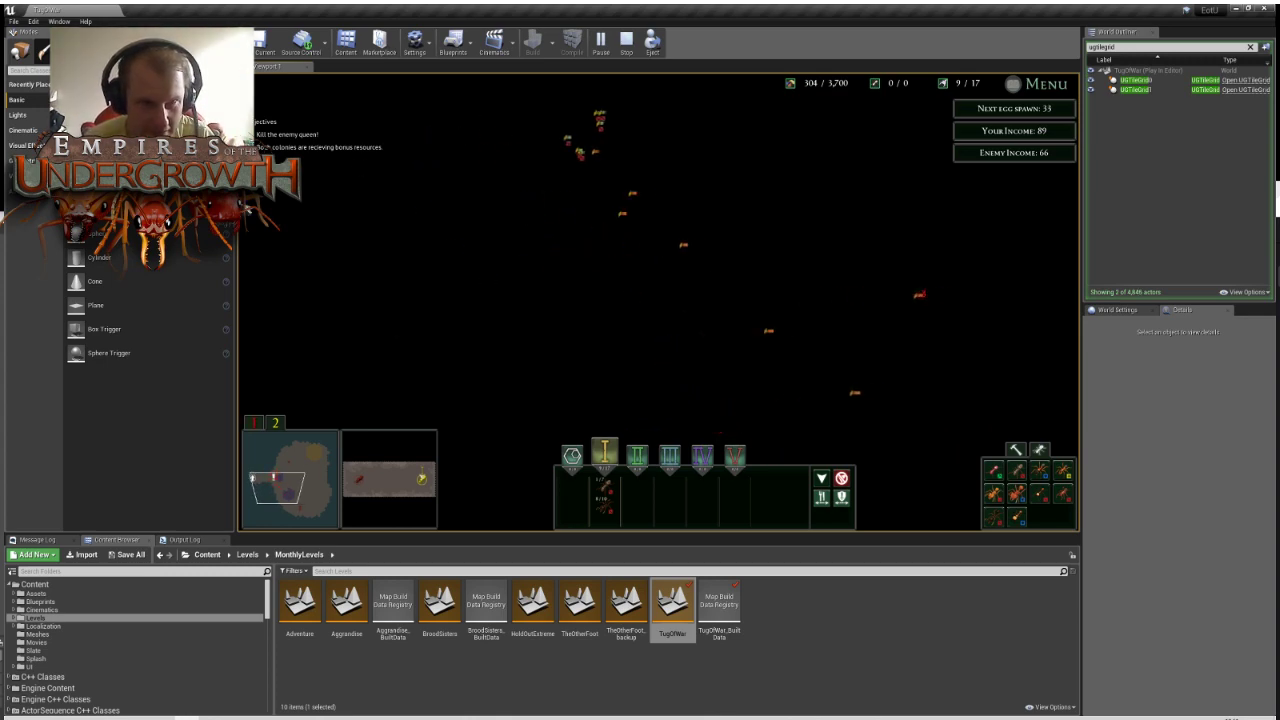
End the play session and open the Play node named in the first Blueprint runtime error
{"action": "key", "text": "Escape"}
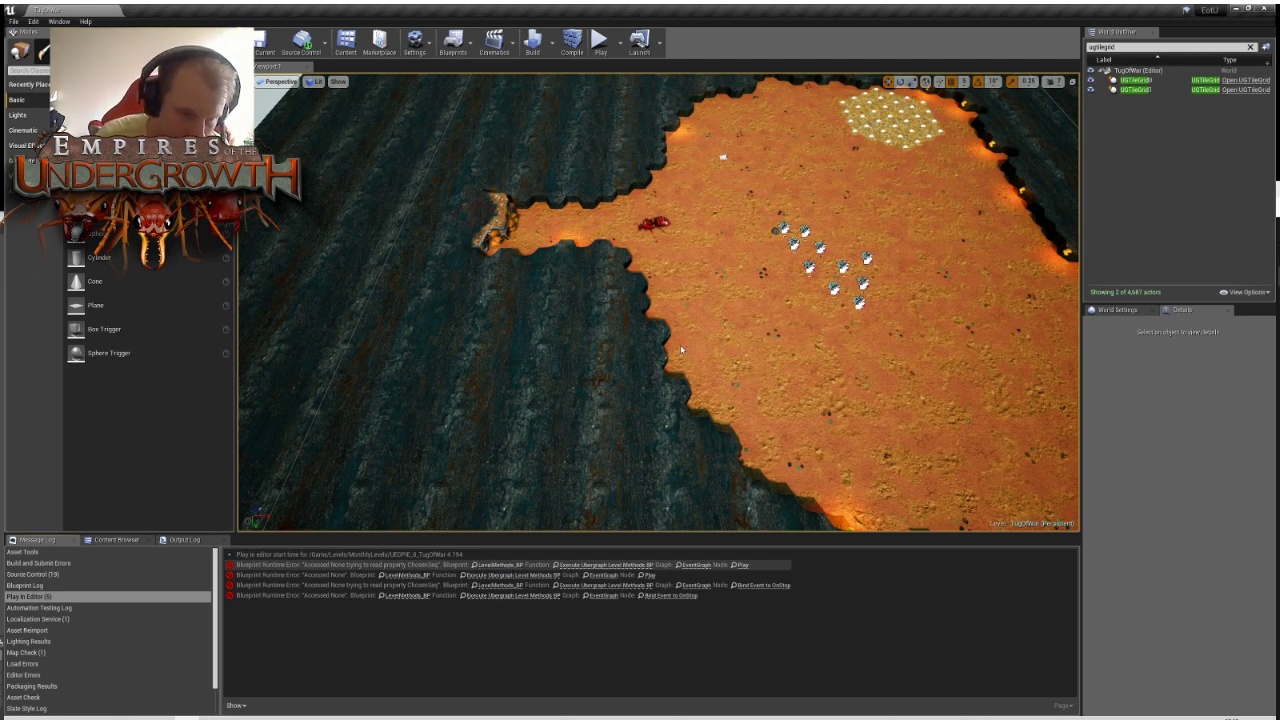
{"action": "left_click", "coordinate": [738, 564]}
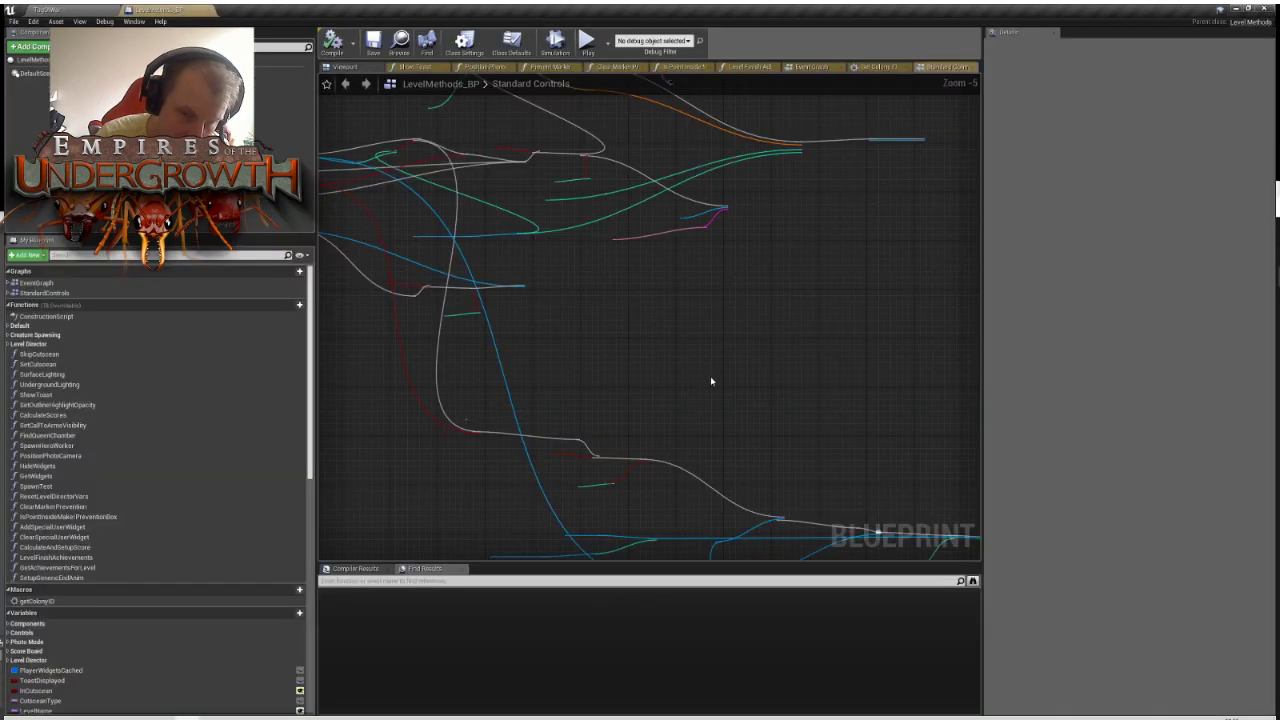
Examine the TugOfWar level blueprint's Level Code graph from the objective nodes through marker placement to the bot building setup
{"action": "left_click", "coordinate": [95, 8]}
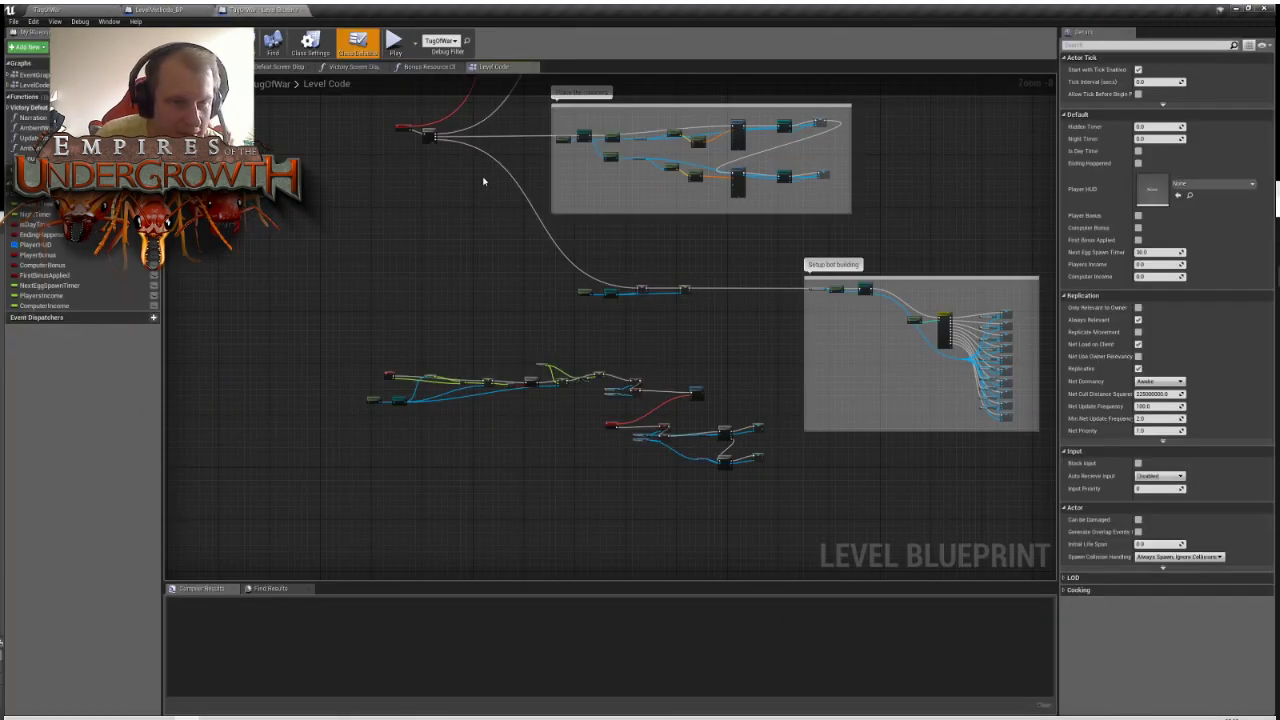
{"action": "scroll", "coordinate": [480, 177], "scroll_direction": "down", "scroll_amount": 3}
{"action": "right_click_drag", "start_coordinate": [638, 190], "coordinate": [425, 394]}
{"action": "scroll", "coordinate": [393, 266], "scroll_direction": "up", "scroll_amount": 6}
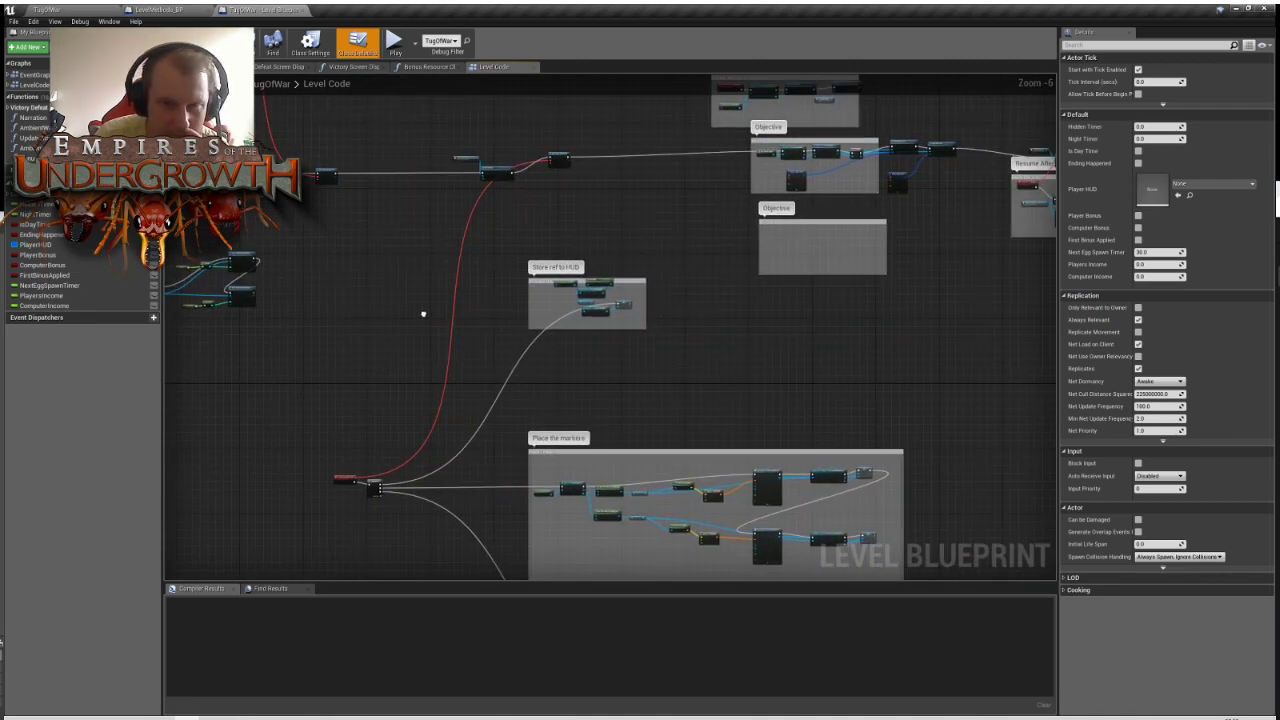
{"action": "right_click_drag", "start_coordinate": [423, 314], "coordinate": [463, 137]}
{"action": "scroll", "coordinate": [463, 137], "scroll_direction": "up", "scroll_amount": 1}
{"action": "right_click_drag", "start_coordinate": [617, 340], "coordinate": [603, 146]}
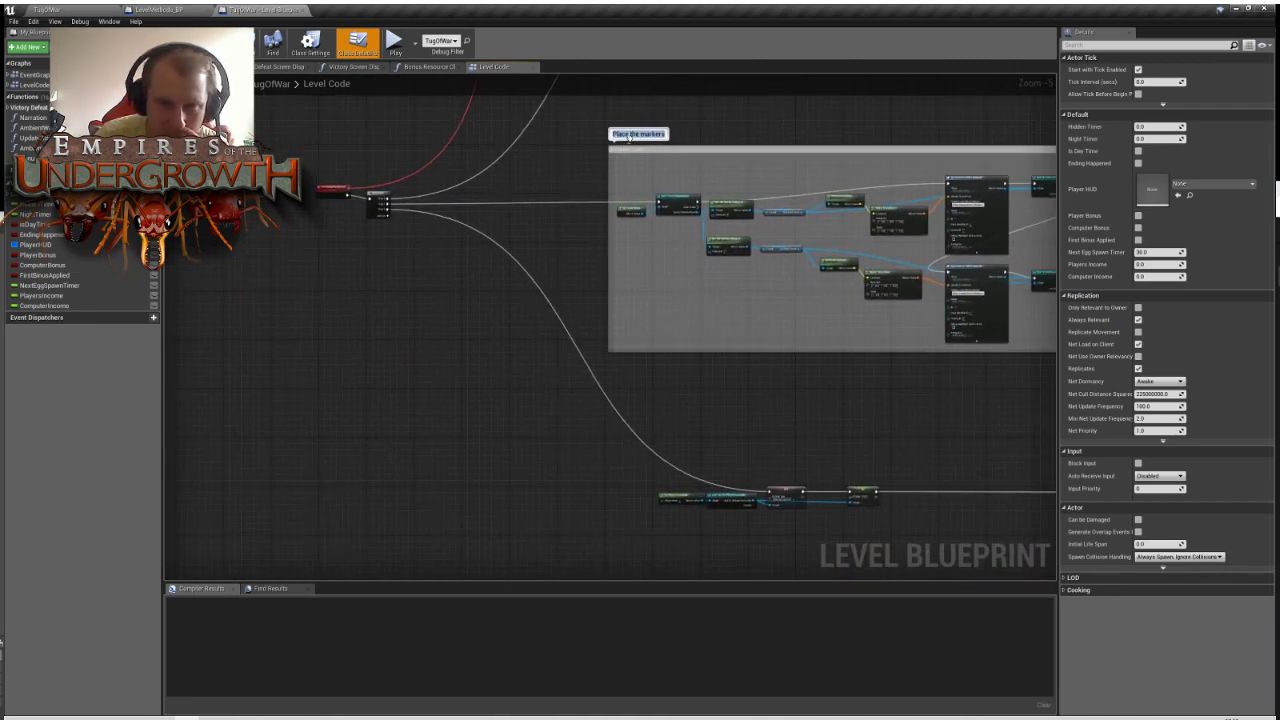
{"action": "right_click_drag", "start_coordinate": [736, 325], "coordinate": [750, 125]}
{"action": "right_click_drag", "start_coordinate": [835, 284], "coordinate": [519, 364]}
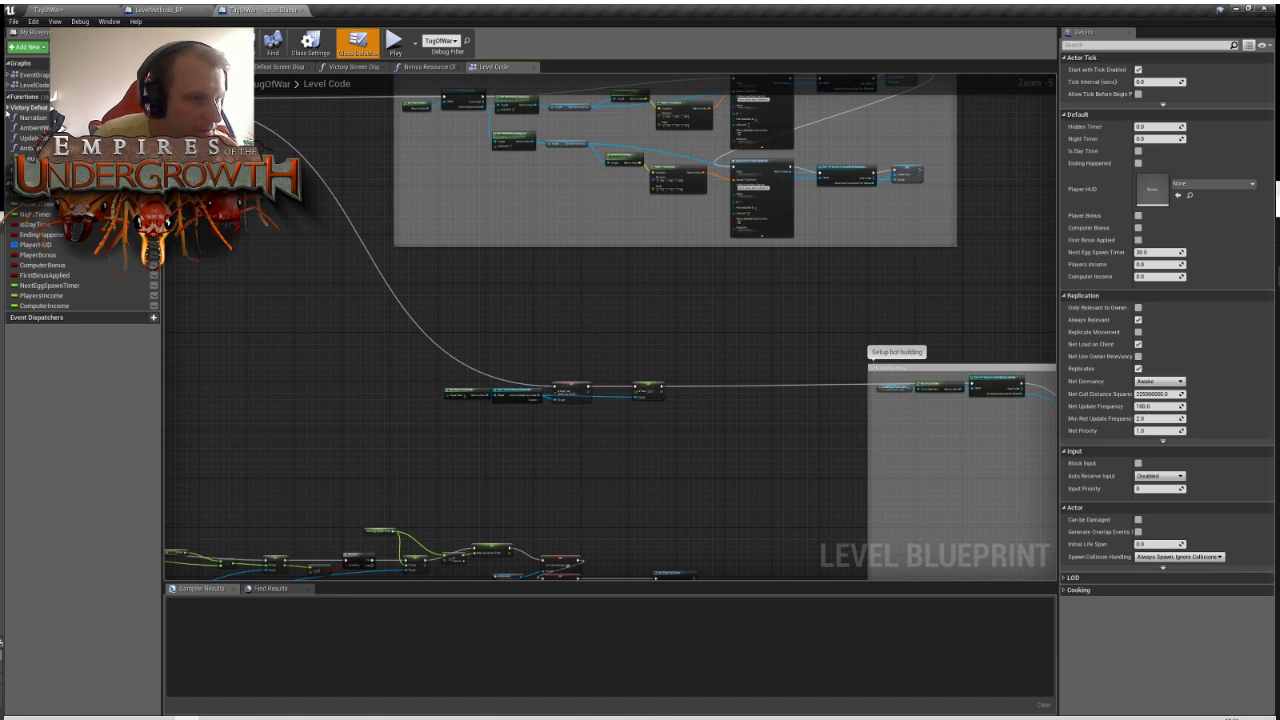
In the Victory Action function, wire Announce Victory directly to Set Timer by Function Name and delete the Hidden Narrate This node
{"action": "left_click", "coordinate": [7, 109]}
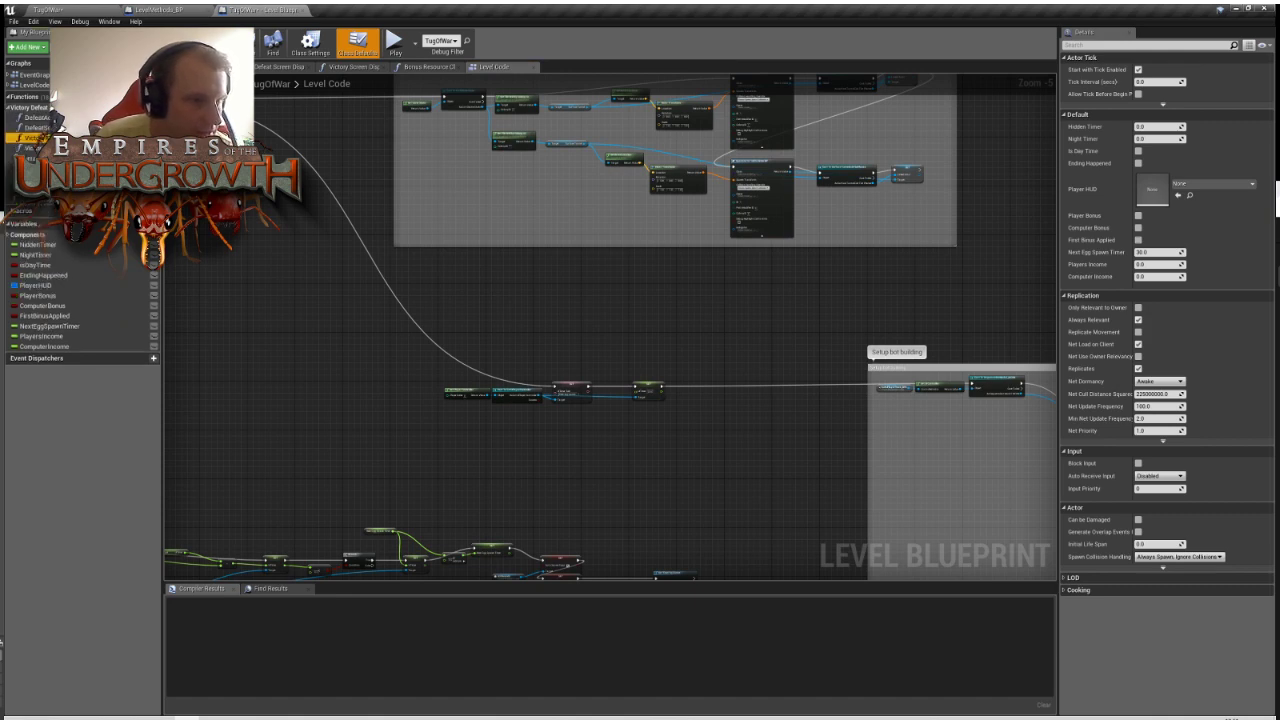
{"action": "double_click", "coordinate": [33, 138]}
{"action": "right_click_drag", "start_coordinate": [463, 439], "coordinate": [417, 424]}
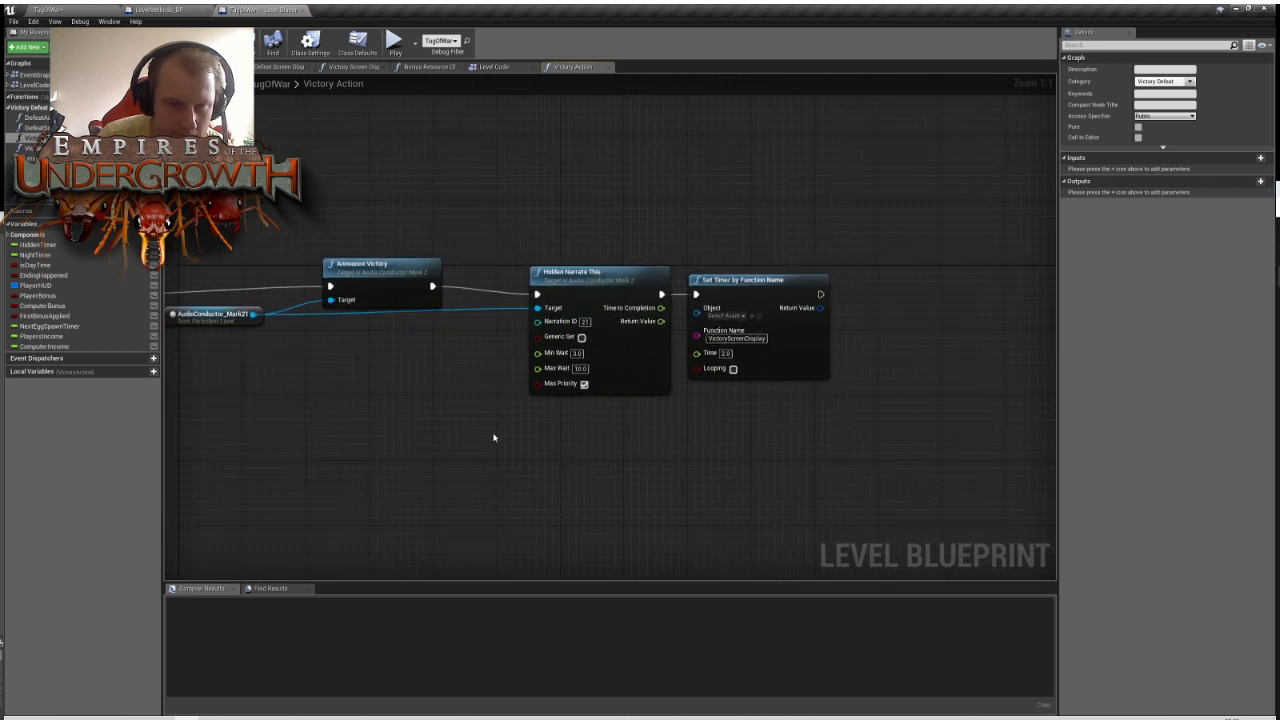
{"action": "right_click_drag", "start_coordinate": [703, 363], "coordinate": [582, 357]}
{"action": "left_click", "coordinate": [455, 258]}
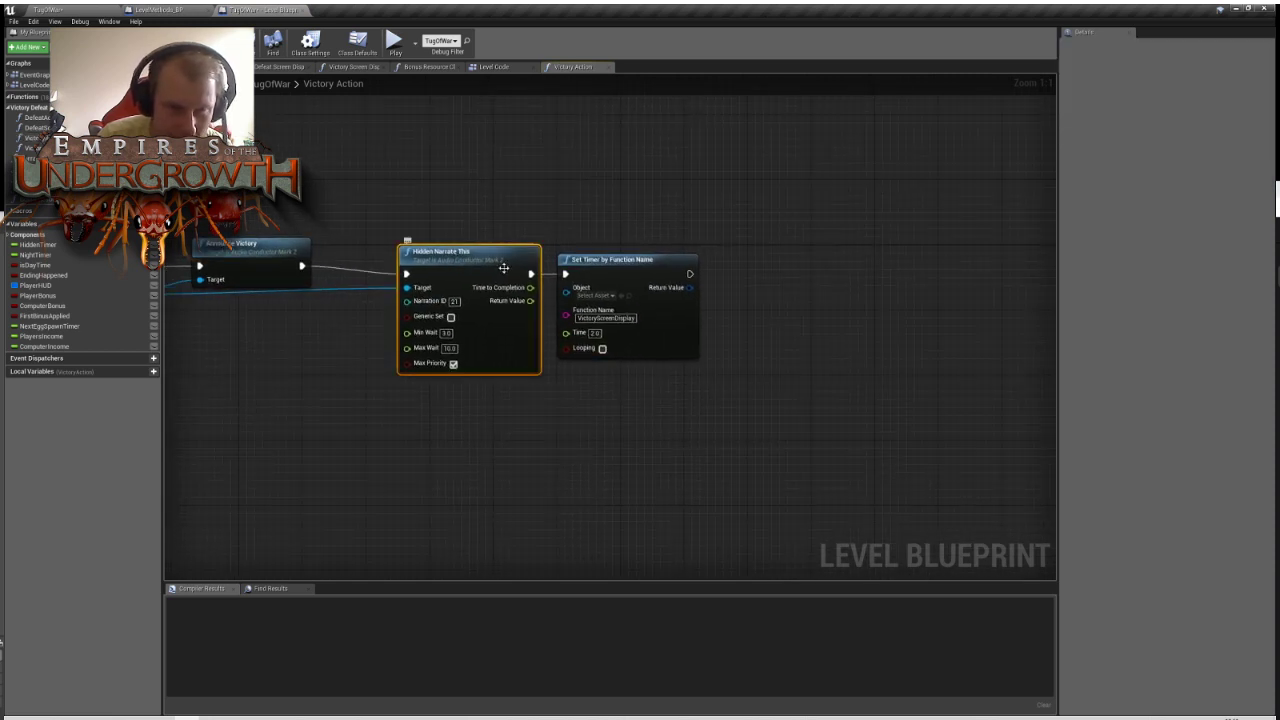
{"action": "left_click_drag", "start_coordinate": [483, 262], "coordinate": [455, 373]}
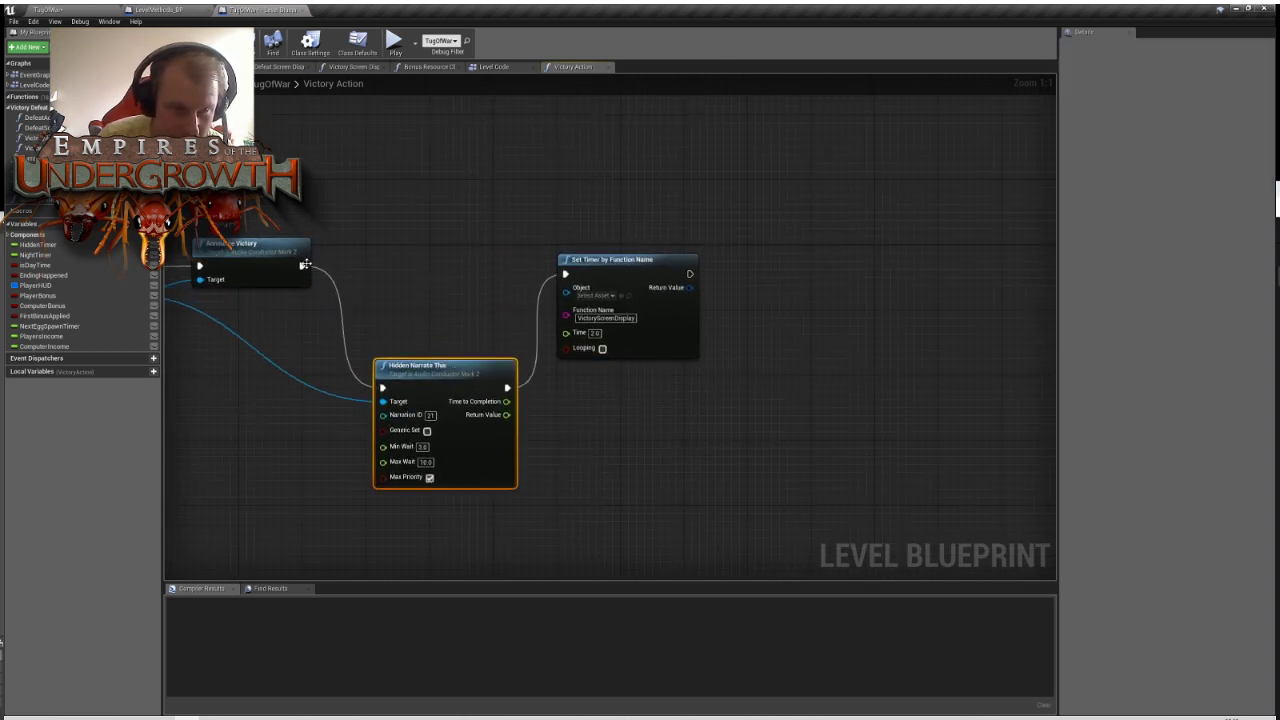
{"action": "left_click_drag", "start_coordinate": [303, 265], "coordinate": [565, 274]}
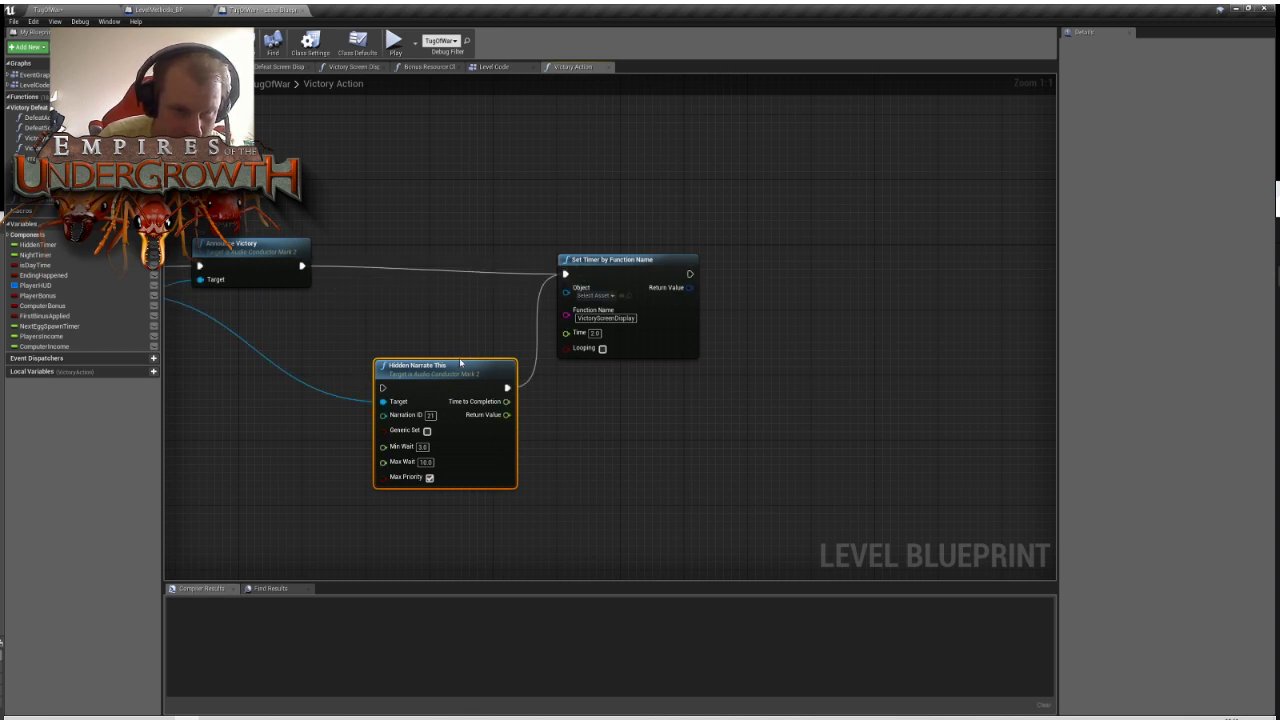
{"action": "left_click", "coordinate": [450, 368]}
{"action": "key", "text": "Delete"}
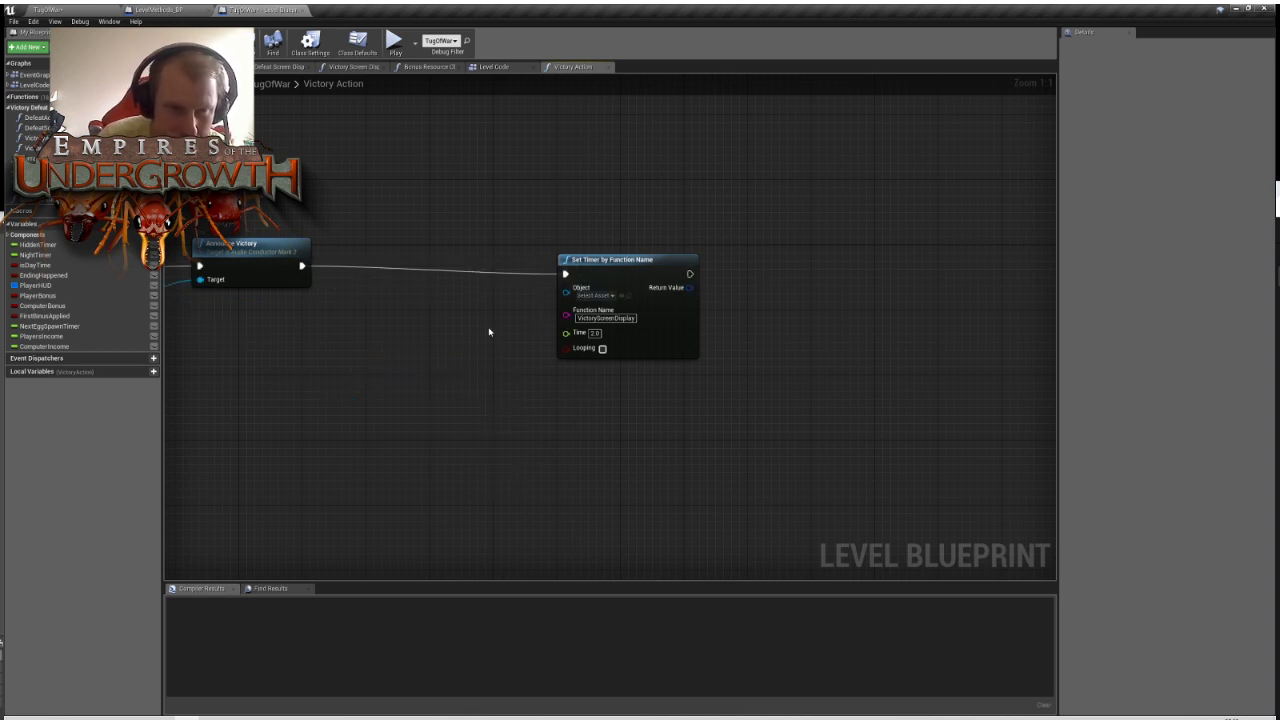
Move the Set Timer by Function Name node closer to Announce Victory and review the whole Victory Action chain
{"action": "right_click_drag", "start_coordinate": [568, 274], "coordinate": [626, 252]}
{"action": "left_click_drag", "start_coordinate": [636, 241], "coordinate": [477, 232]}
{"action": "right_click_drag", "start_coordinate": [406, 177], "coordinate": [646, 176]}
{"action": "right_click_drag", "start_coordinate": [338, 334], "coordinate": [591, 371]}
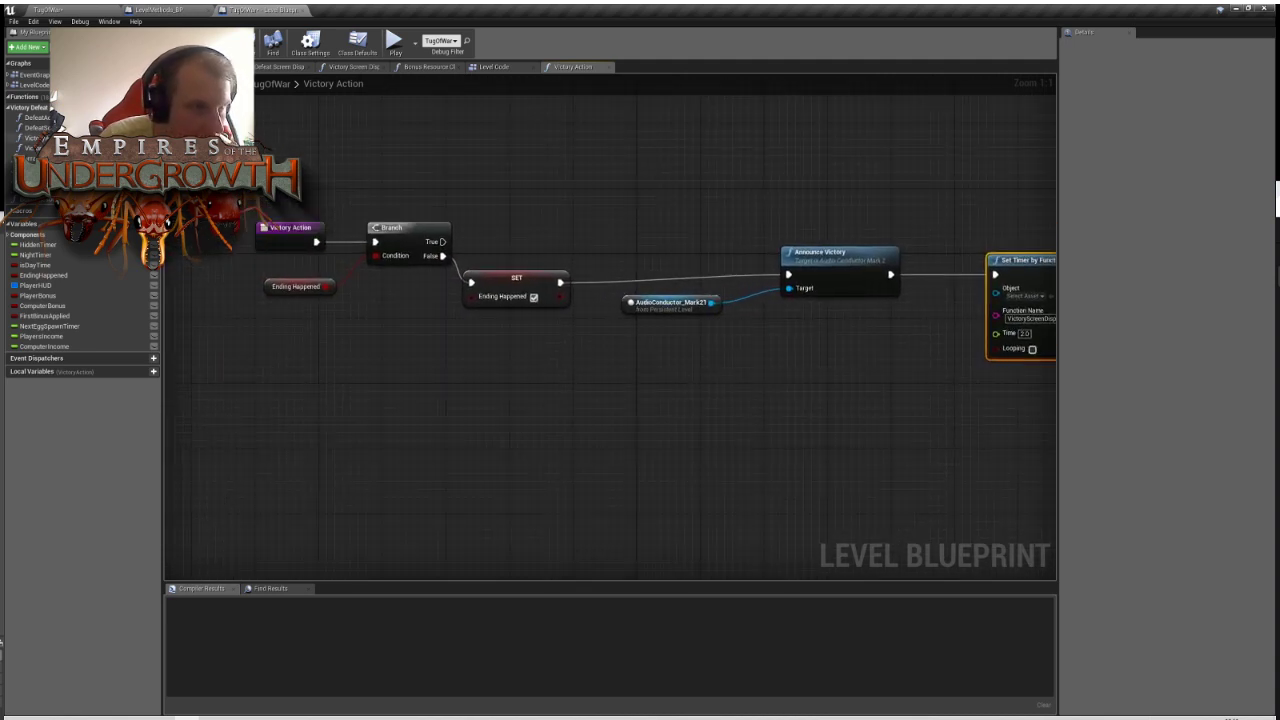
Open the Victory Screen Display function and trace its Setup End Screen call to the event's nodes in LevelMethods_BP
{"action": "double_click", "coordinate": [35, 148]}
{"action": "right_click_drag", "start_coordinate": [684, 371], "coordinate": [516, 389]}
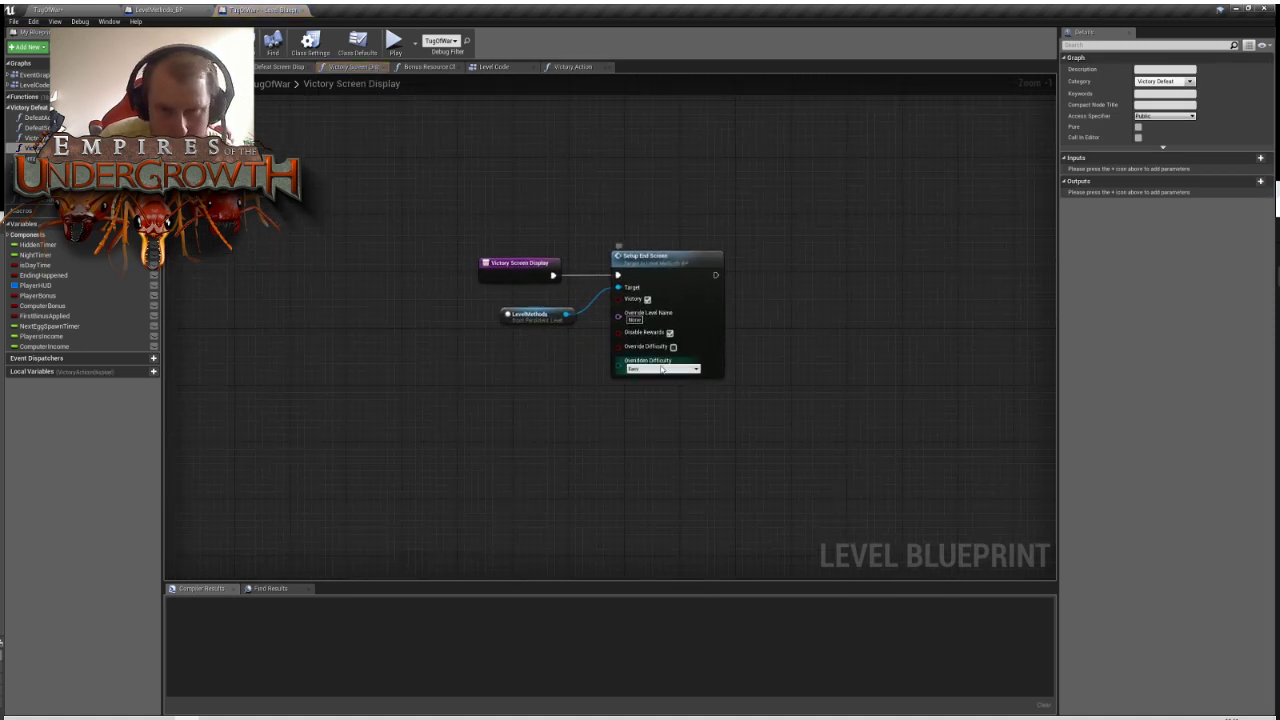
{"action": "scroll", "coordinate": [658, 332], "scroll_direction": "up", "scroll_amount": 1}
{"action": "left_click", "coordinate": [648, 258]}
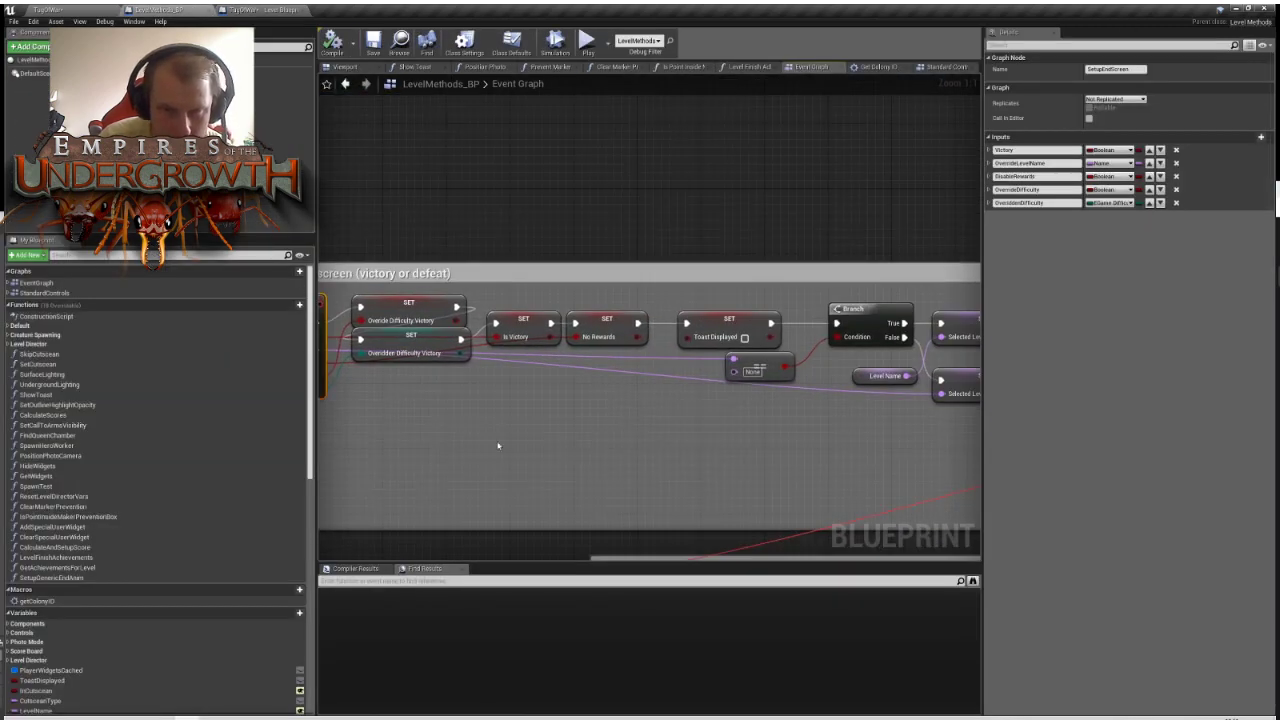
{"action": "scroll", "coordinate": [430, 365], "scroll_direction": "down", "scroll_amount": 2}
{"action": "right_click_drag", "start_coordinate": [582, 356], "coordinate": [550, 254]}
Follow the first runtime error to LevelMethods_BP and examine the end-screen nodes around Fade Out and the Deal with lights group
{"action": "left_click", "coordinate": [80, 8]}
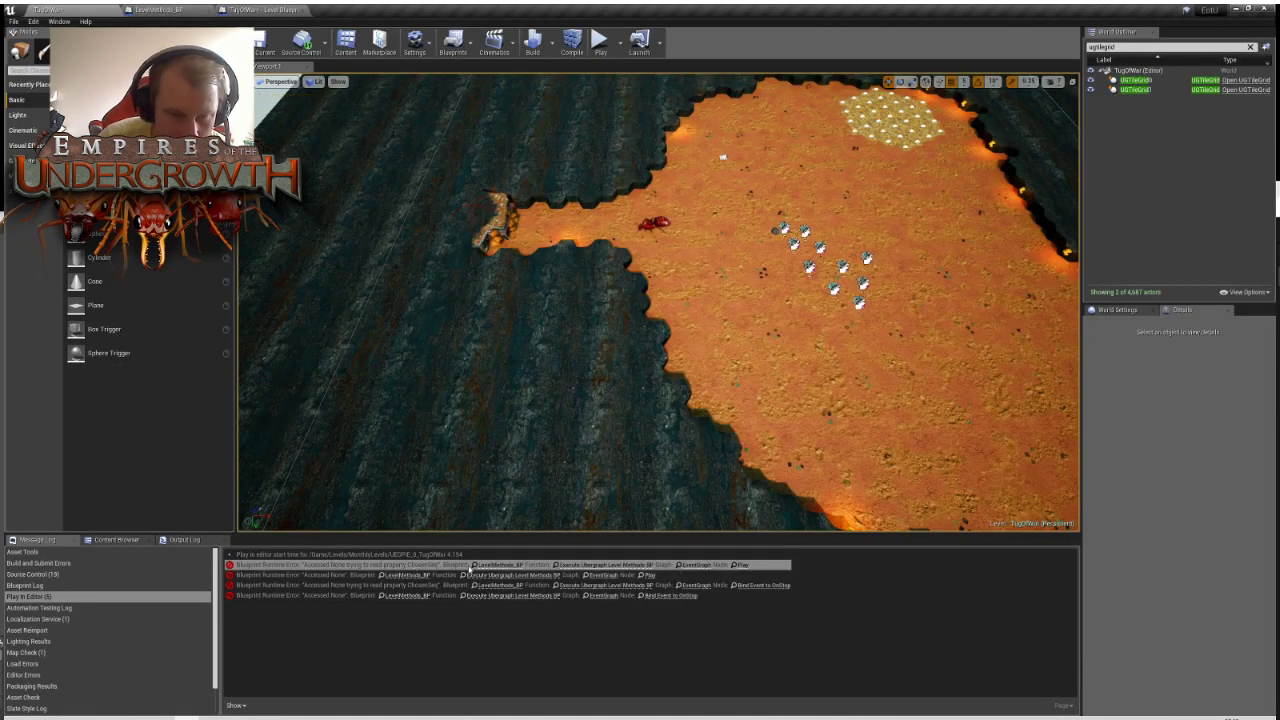
{"action": "left_click", "coordinate": [505, 566]}
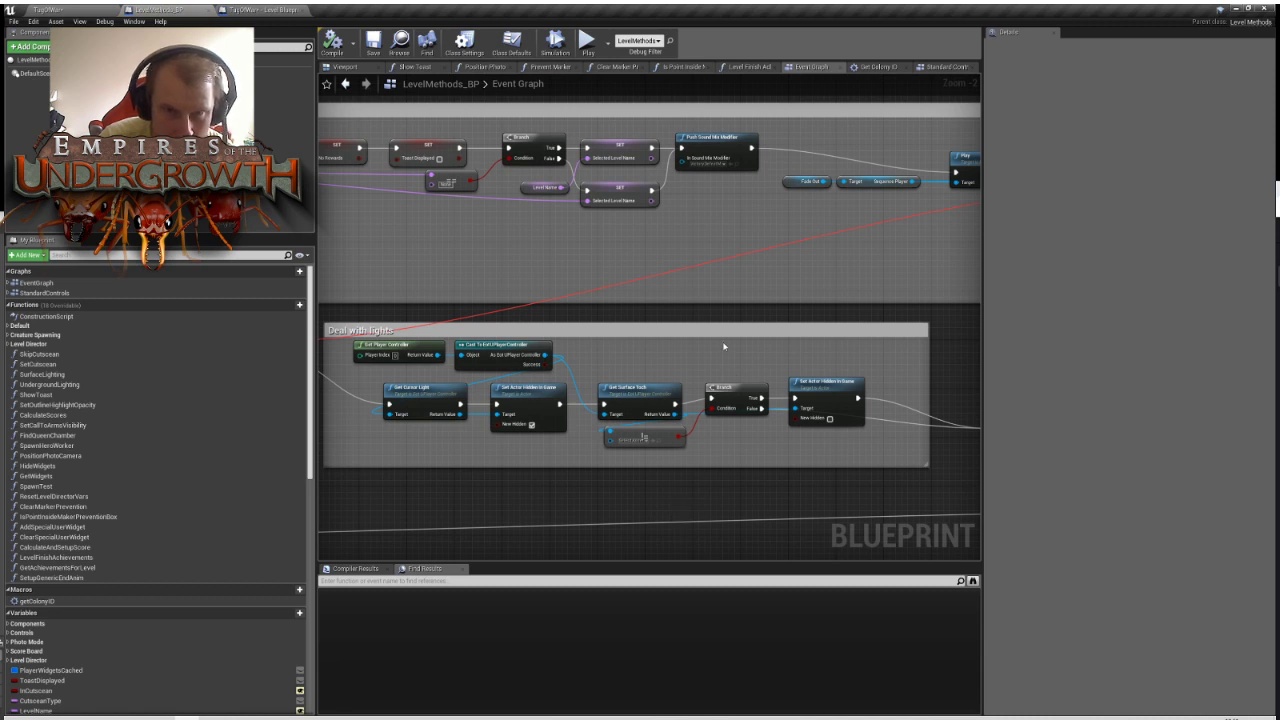
{"action": "right_click_drag", "start_coordinate": [810, 287], "coordinate": [749, 286]}
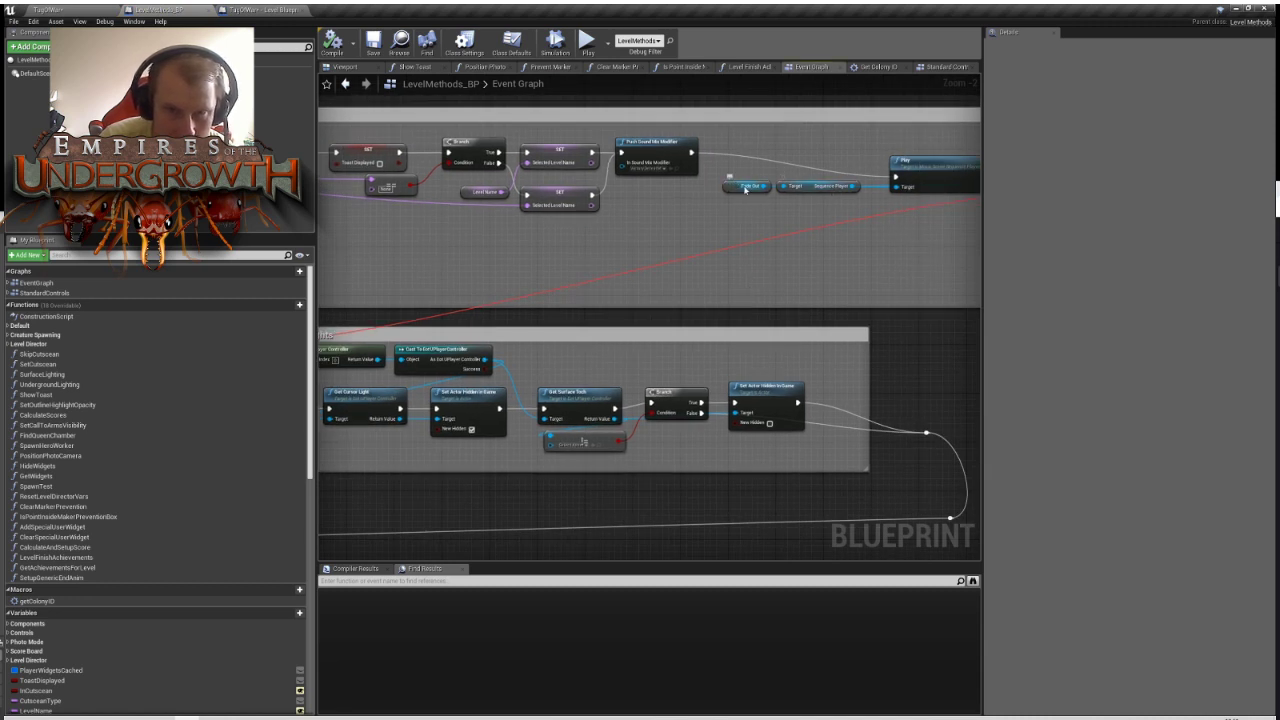
{"action": "right_click_drag", "start_coordinate": [801, 260], "coordinate": [894, 140]}
{"action": "right_click_drag", "start_coordinate": [349, 389], "coordinate": [414, 333]}
Open the Play node from the first runtime error and inspect its Chosen Seq input in the Play the sequence group
{"action": "left_click", "coordinate": [68, 10]}
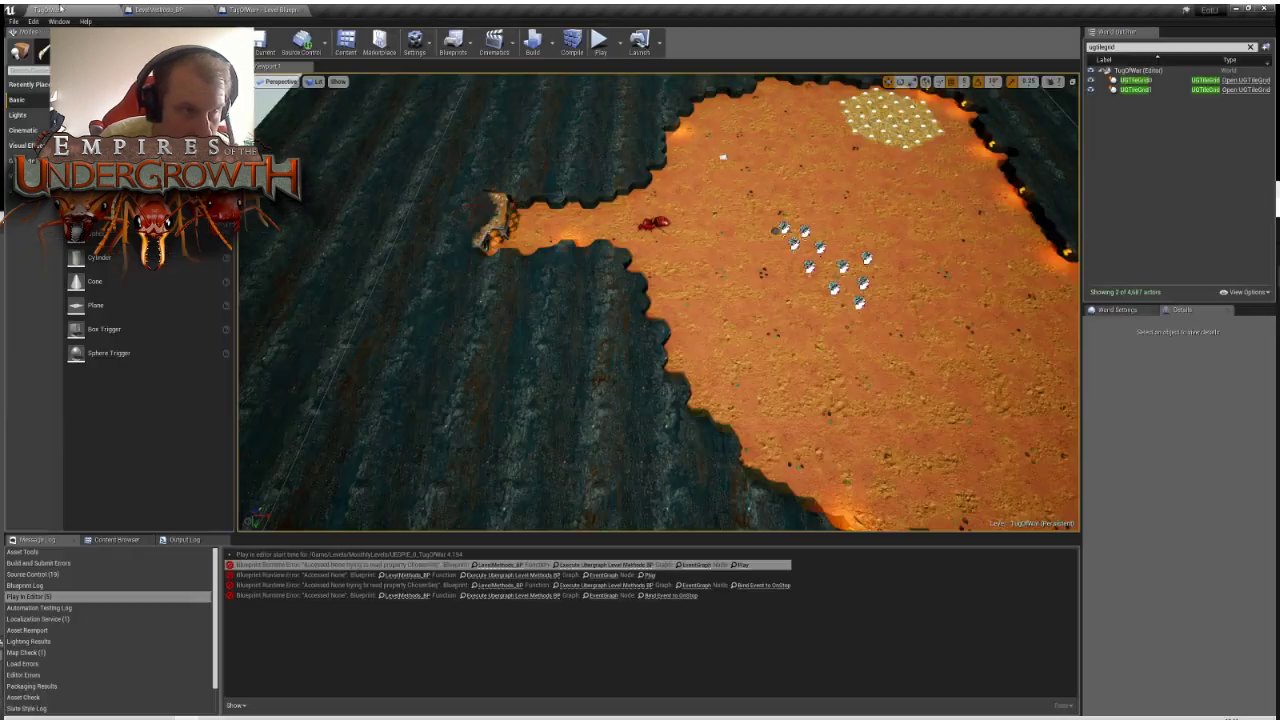
{"action": "left_click", "coordinate": [740, 566]}
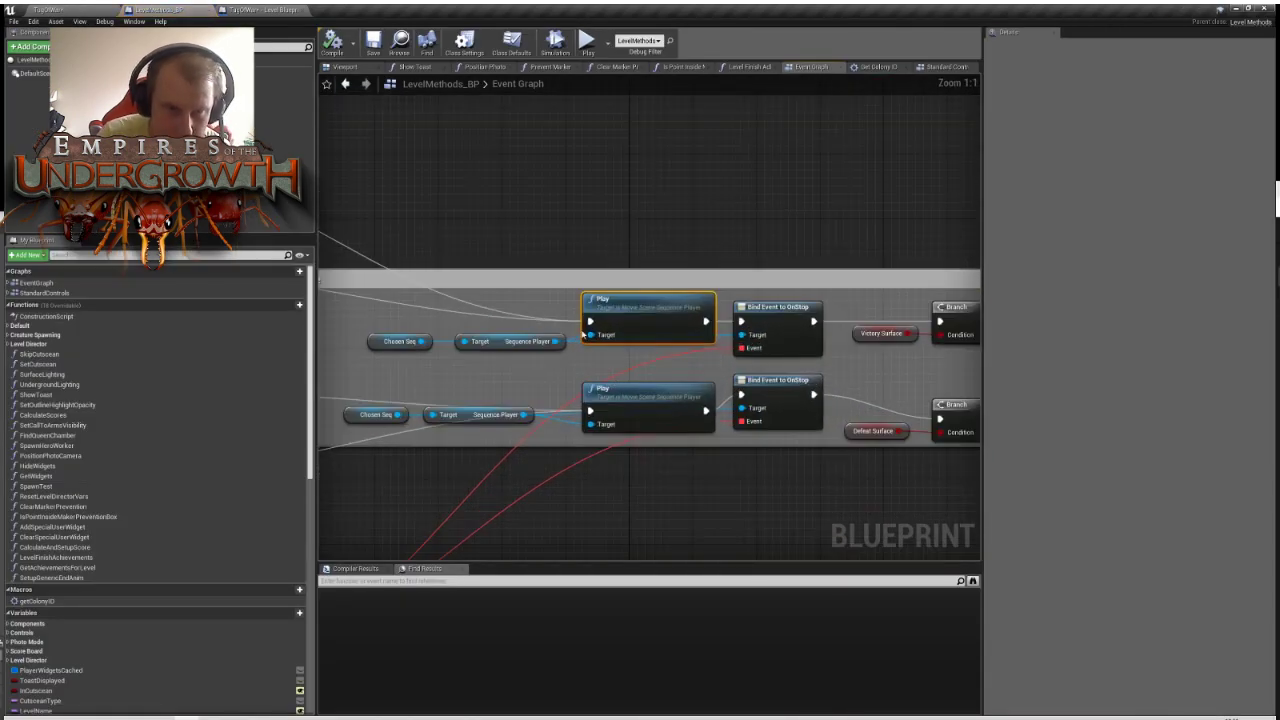
{"action": "right_click_drag", "start_coordinate": [650, 208], "coordinate": [816, 204]}
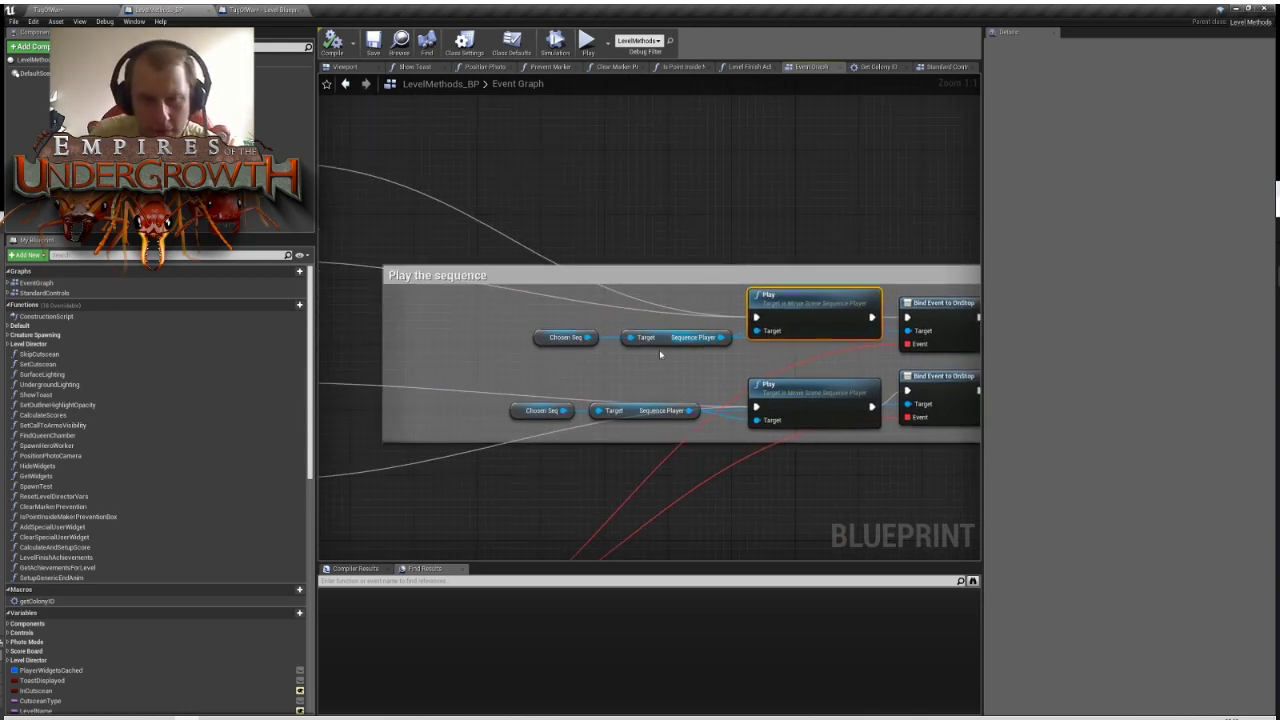
Trace the Chosen Seq variable's Play the sequence group back along its execution wires to the branch that separates the two endings
{"action": "left_click", "coordinate": [558, 337]}
{"action": "right_click_drag", "start_coordinate": [499, 248], "coordinate": [624, 222]}
{"action": "scroll", "coordinate": [624, 222], "scroll_direction": "down", "scroll_amount": 3}
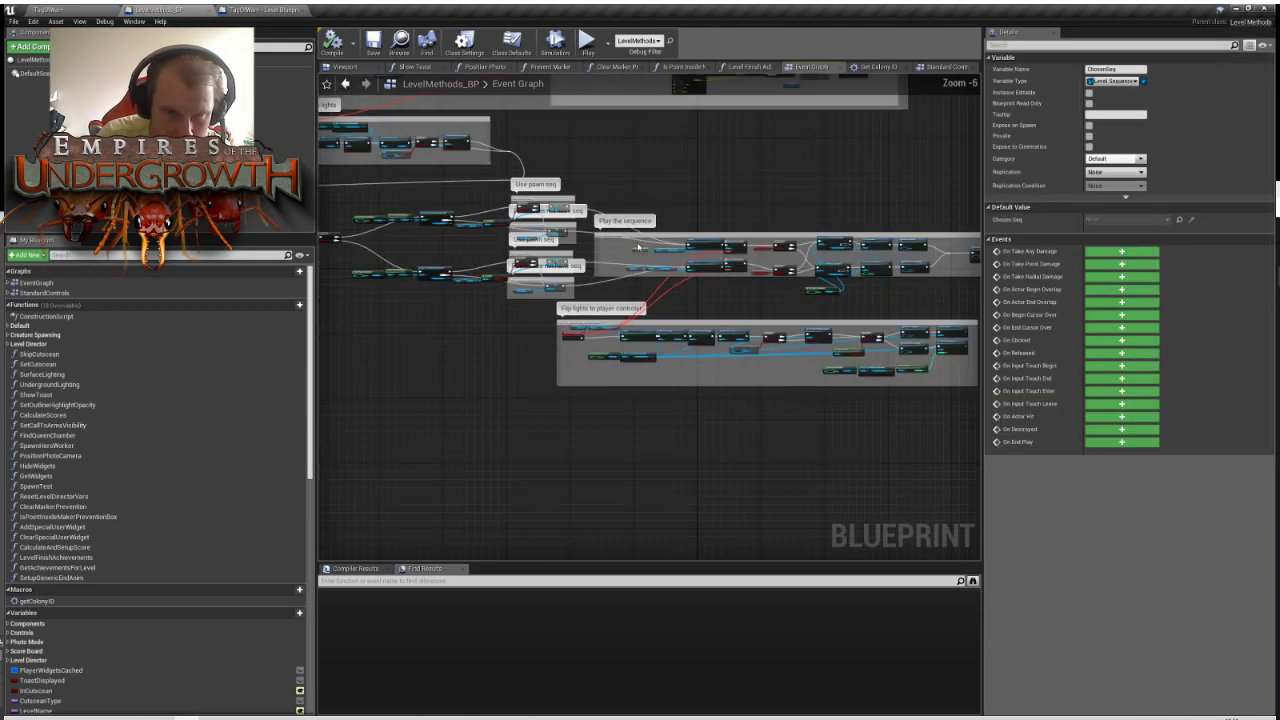
{"action": "scroll", "coordinate": [645, 254], "scroll_direction": "up", "scroll_amount": 1}
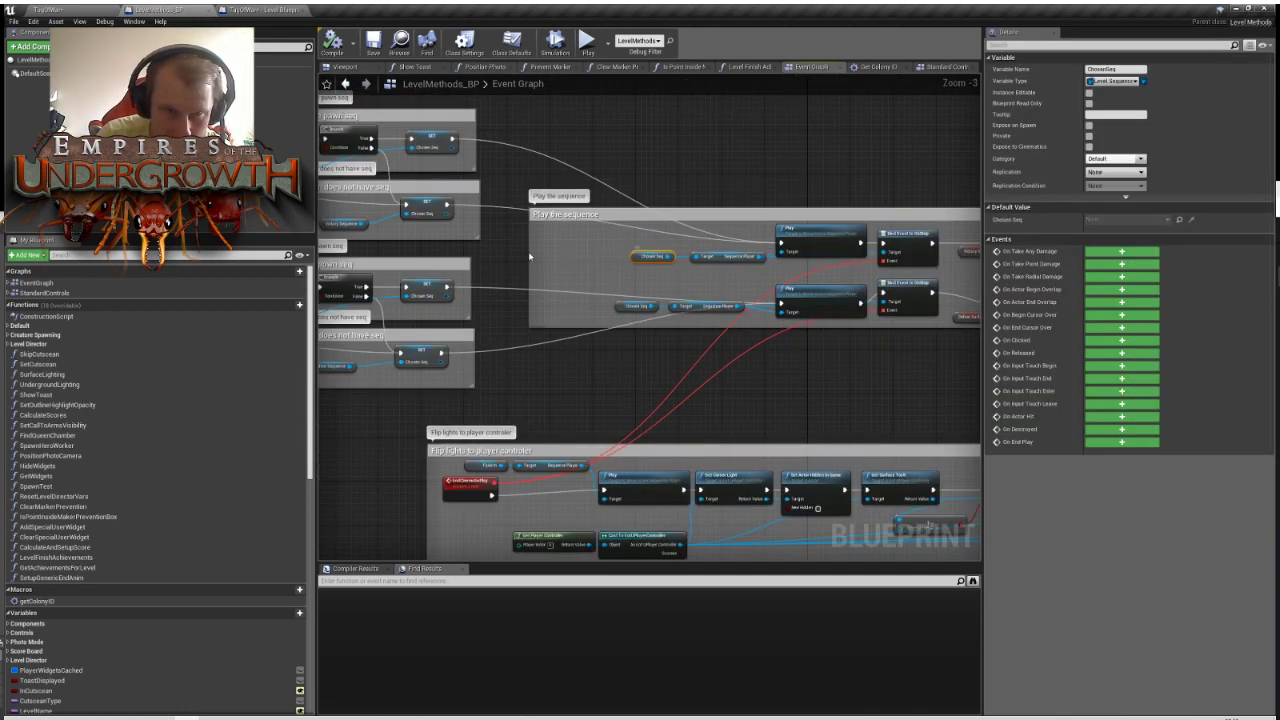
{"action": "right_click_drag", "start_coordinate": [645, 254], "coordinate": [729, 288]}
{"action": "right_click_drag", "start_coordinate": [618, 184], "coordinate": [809, 191]}
{"action": "right_click_drag", "start_coordinate": [535, 262], "coordinate": [945, 251]}
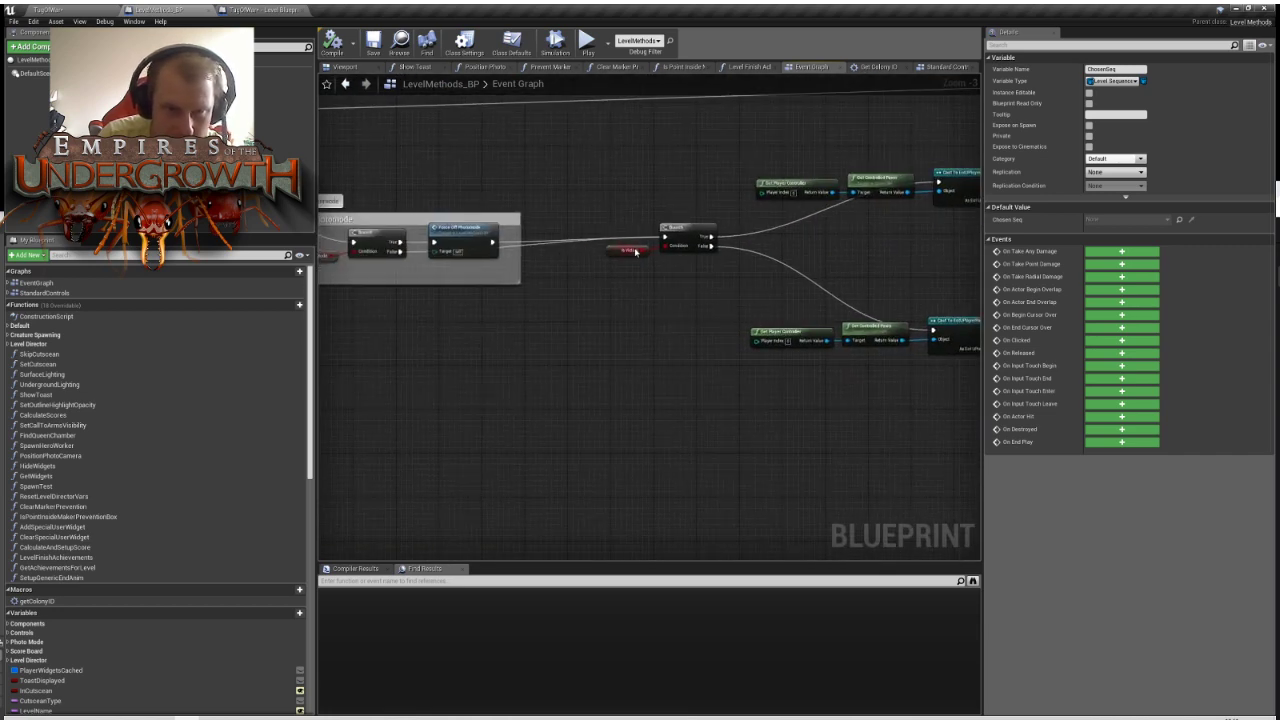
Examine how the Use pawn seq and Pawn does not have seq groups set Chosen Seq for the victory and defeat paths
{"action": "right_click_drag", "start_coordinate": [822, 245], "coordinate": [524, 334]}
{"action": "right_click_drag", "start_coordinate": [669, 323], "coordinate": [535, 318]}
{"action": "right_click_drag", "start_coordinate": [421, 326], "coordinate": [553, 314]}
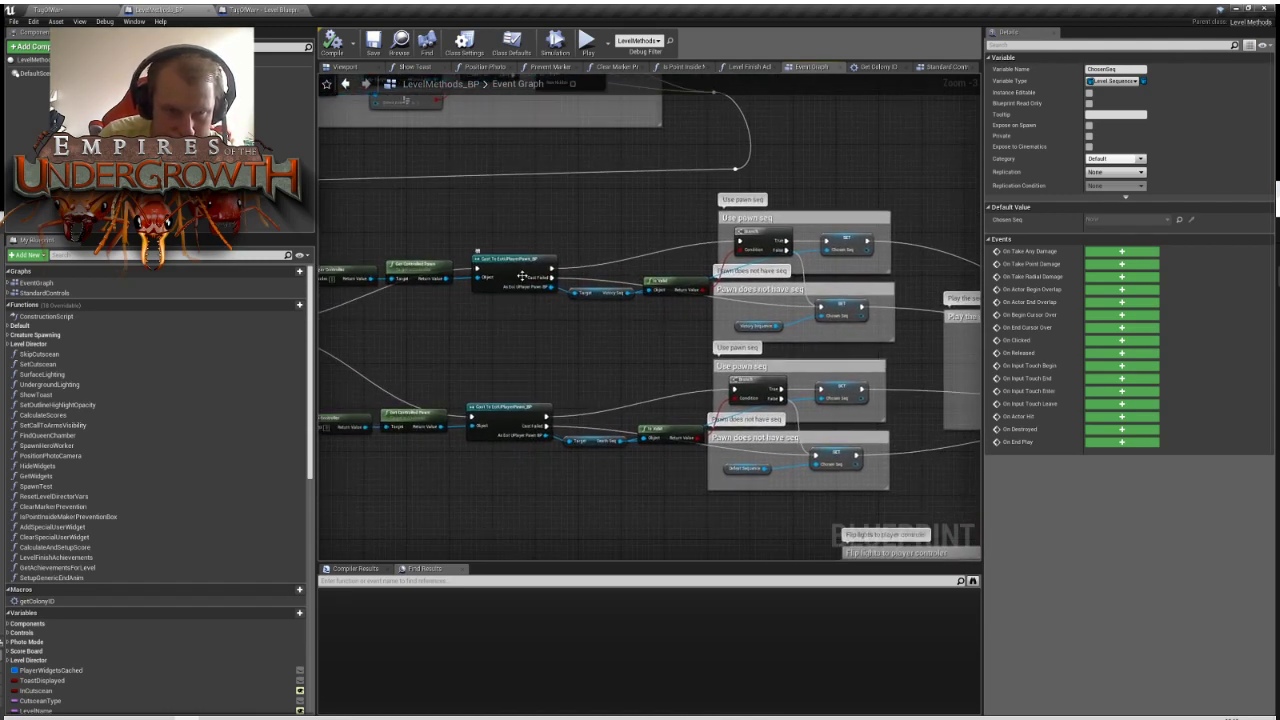
{"action": "right_click_drag", "start_coordinate": [620, 253], "coordinate": [563, 236]}
{"action": "scroll", "coordinate": [575, 256], "scroll_direction": "up", "scroll_amount": 1}
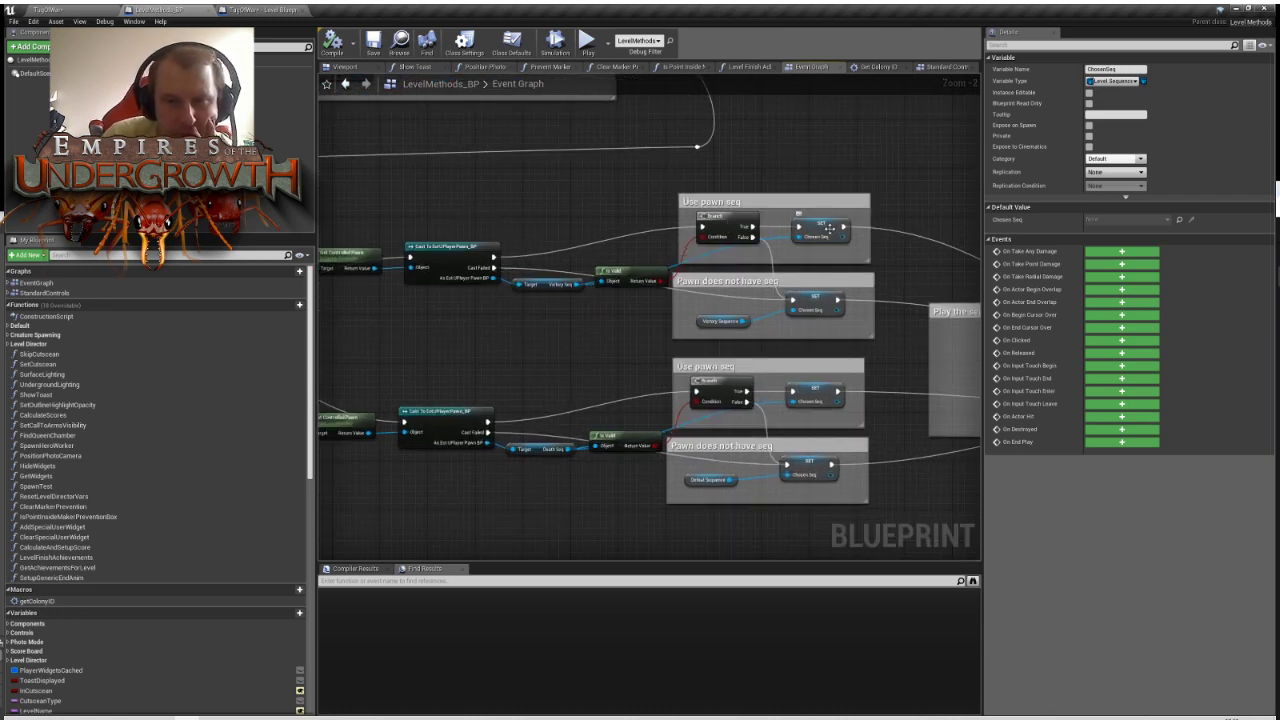
{"action": "right_click_drag", "start_coordinate": [657, 335], "coordinate": [558, 310]}
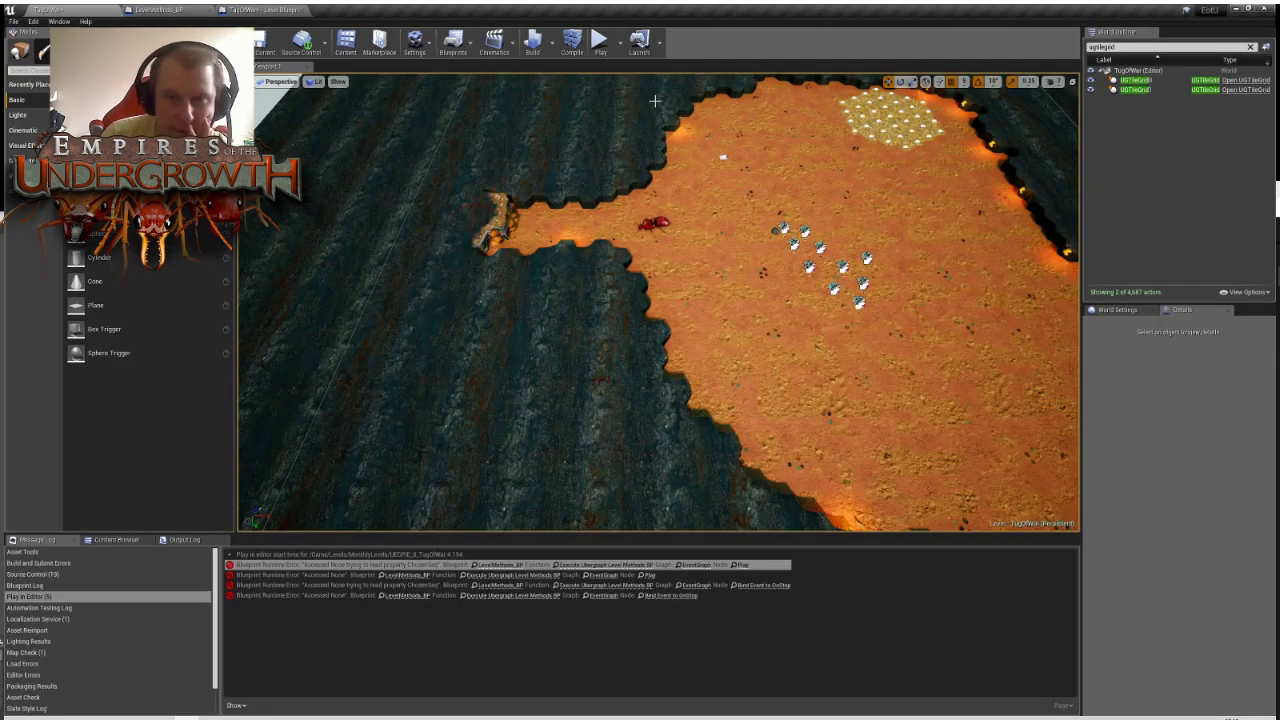
Filter the level's actors by "level", select LevelMethods and check its Victory Sequence and Defeat Sequence properties
{"action": "left_click", "coordinate": [1117, 47]}
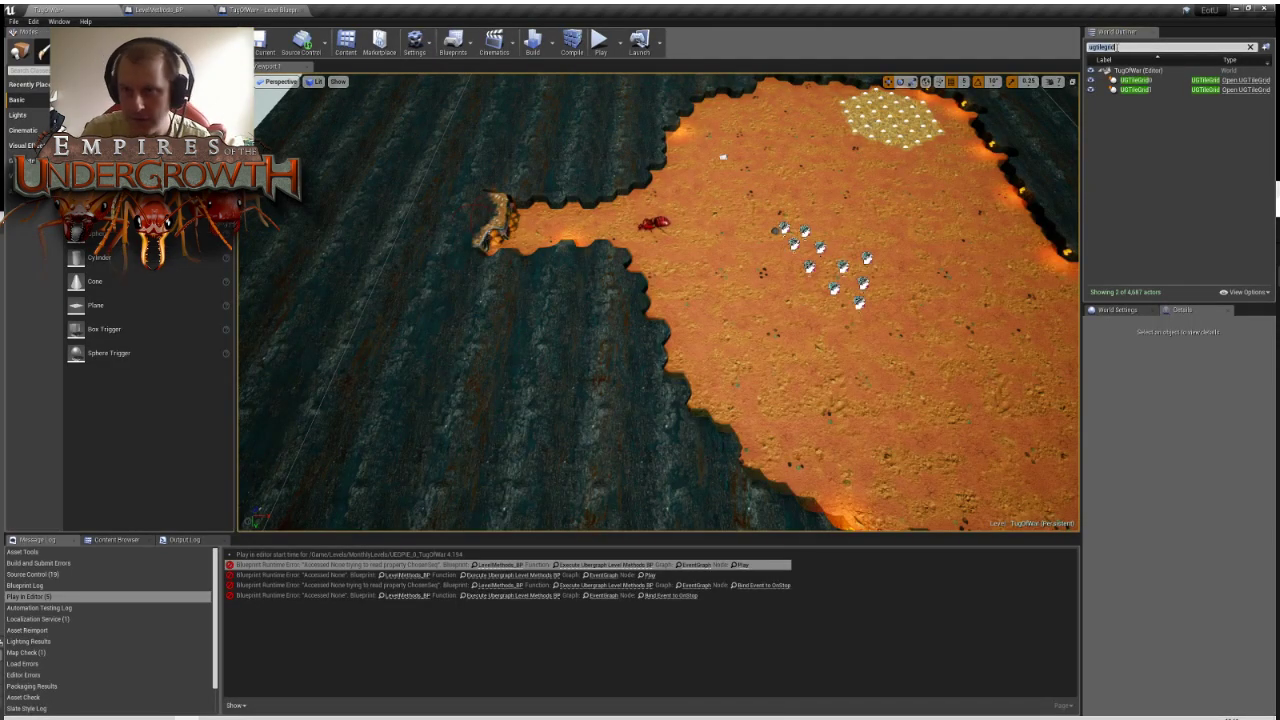
{"action": "type", "text": "level"}
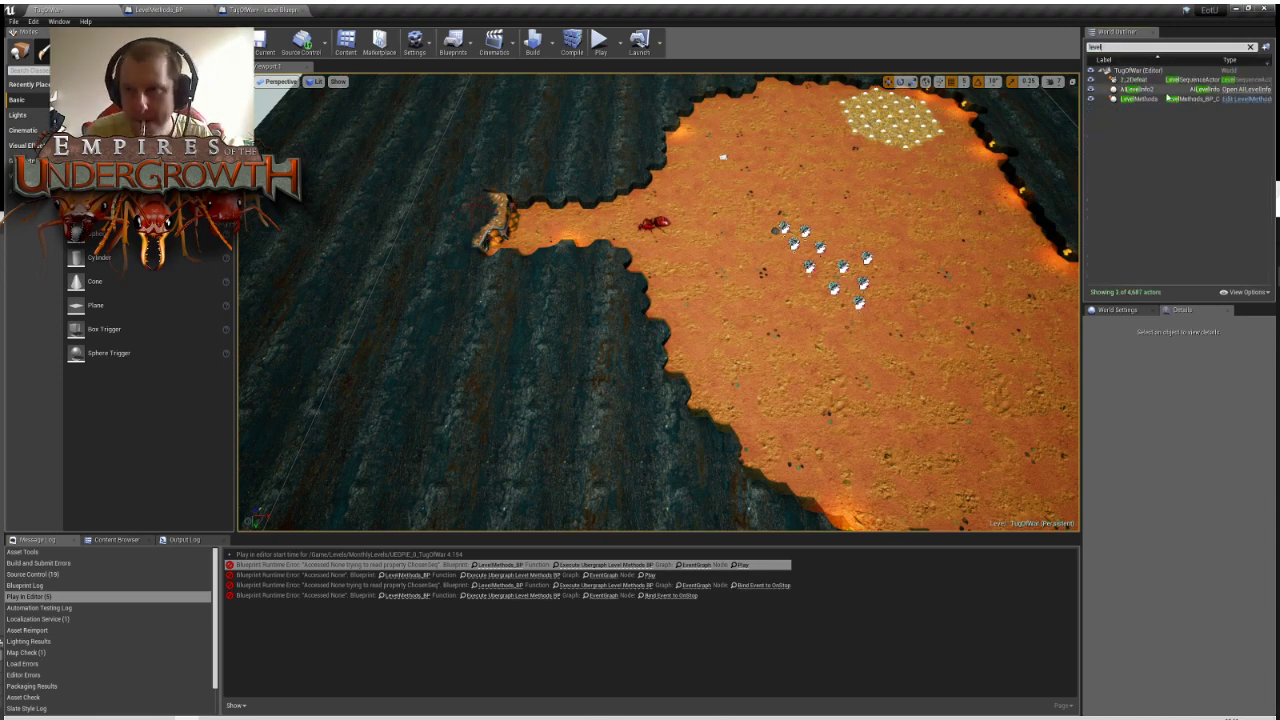
{"action": "left_click", "coordinate": [1160, 99]}
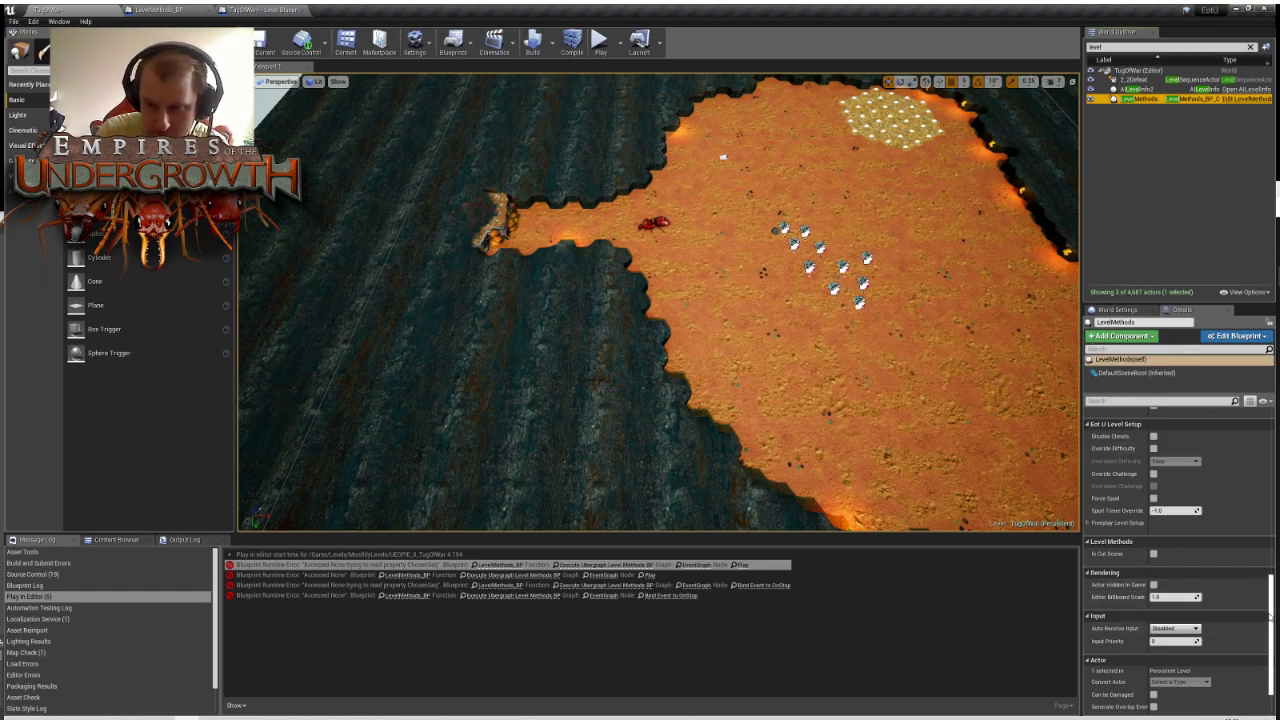
{"action": "left_click_drag", "start_coordinate": [1268, 616], "coordinate": [1271, 469]}
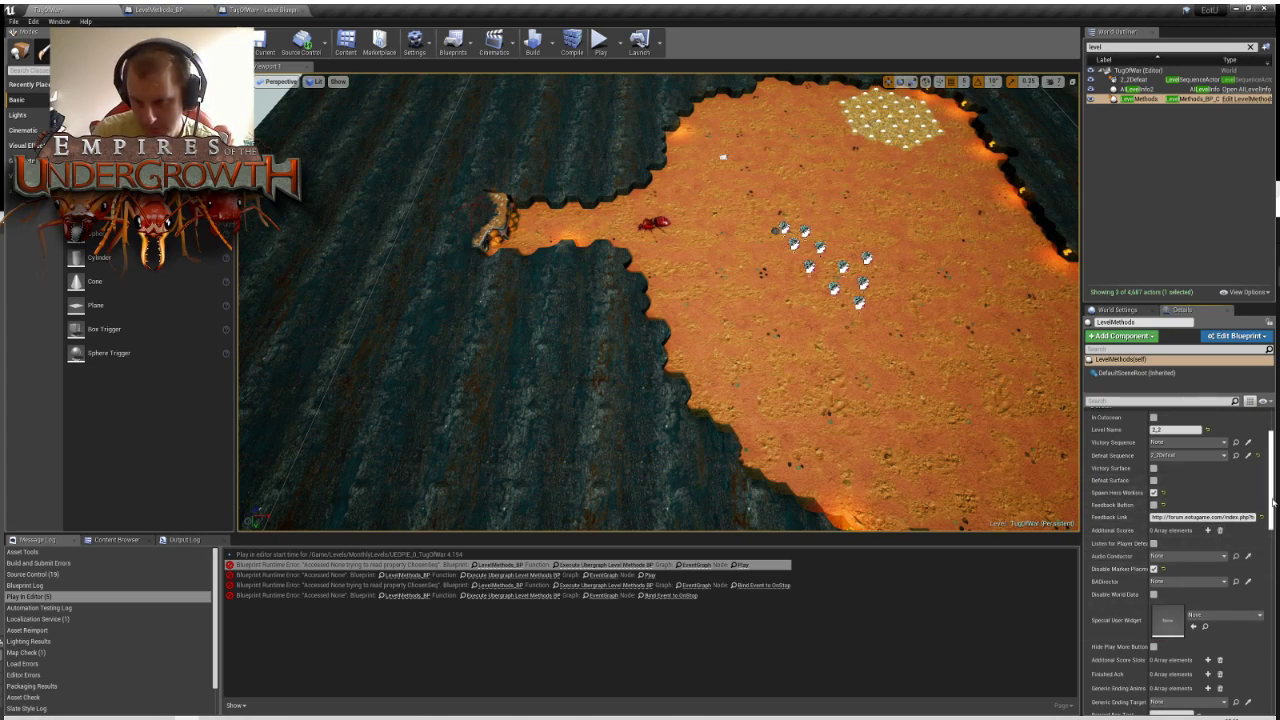
{"action": "left_click_drag", "start_coordinate": [1273, 502], "coordinate": [1273, 492]}
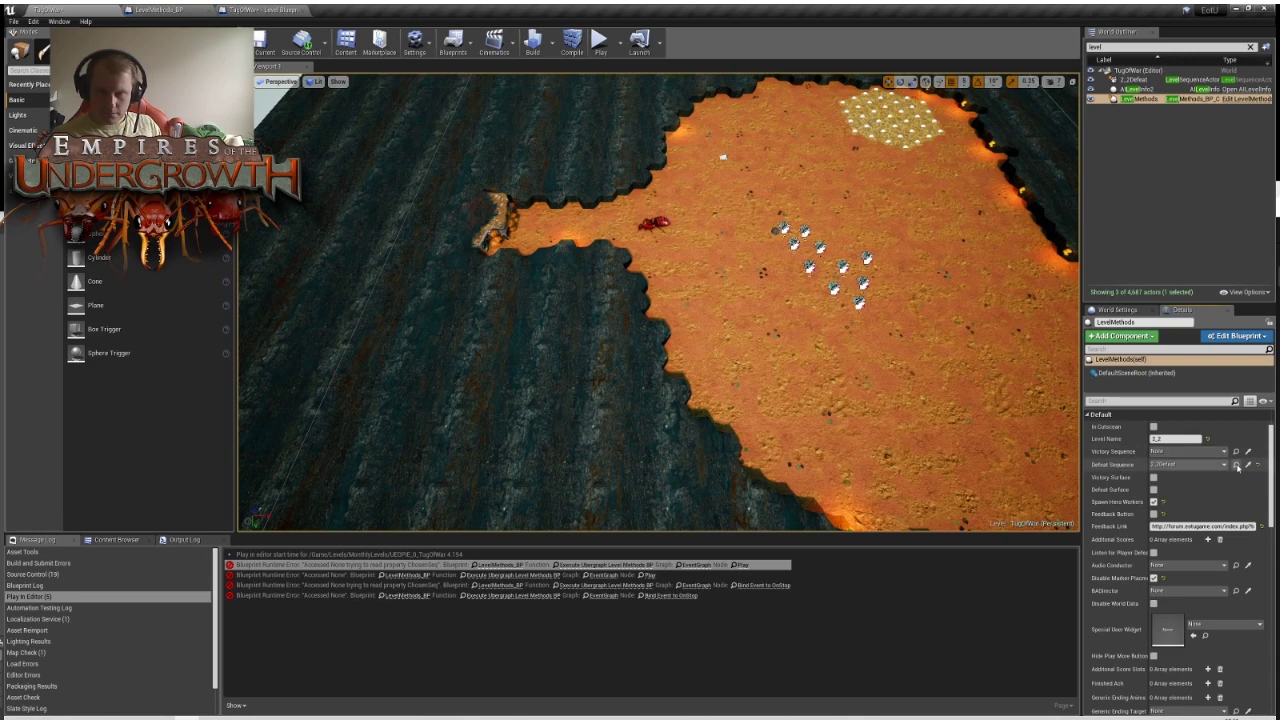
Locate the actor assigned as the Defeat Sequence in the level and inspect its surroundings
{"action": "left_click", "coordinate": [1236, 464]}
{"action": "right_click_drag", "start_coordinate": [786, 370], "coordinate": [801, 302]}
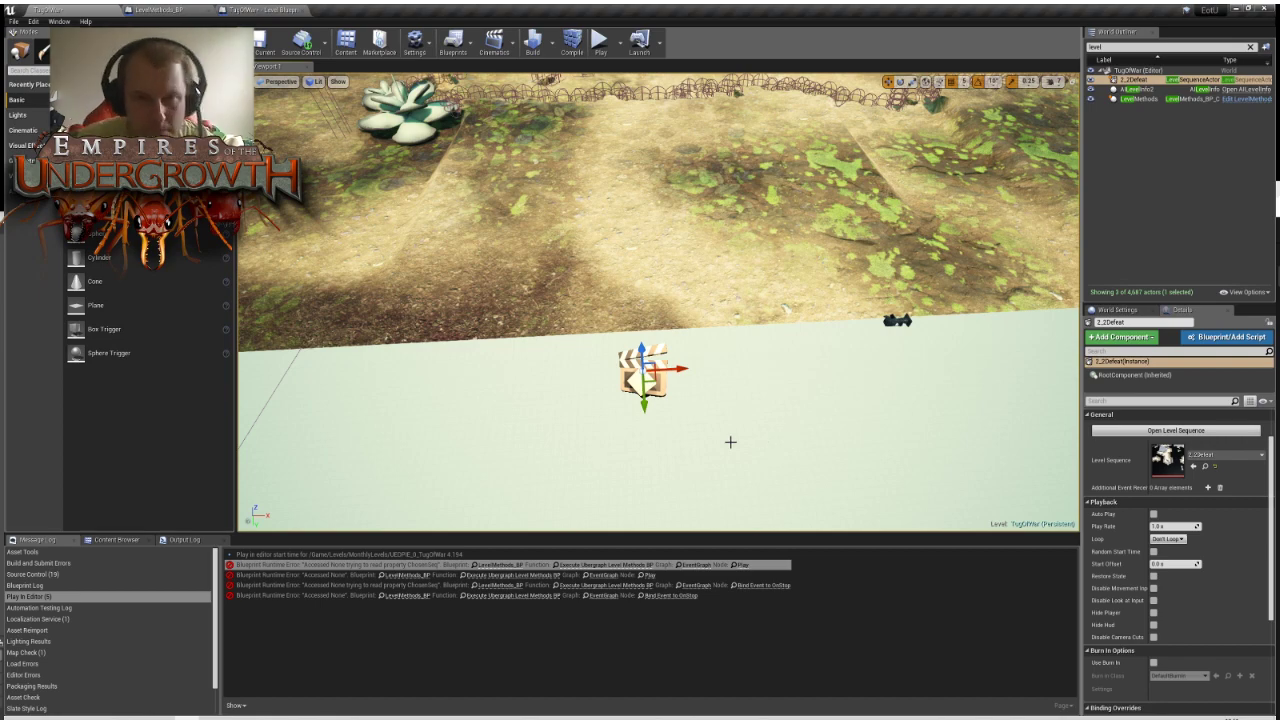
{"action": "right_click_drag", "start_coordinate": [771, 329], "coordinate": [772, 364]}
{"action": "key", "text": "s"}
{"action": "right_click_drag", "start_coordinate": [800, 287], "coordinate": [800, 288]}
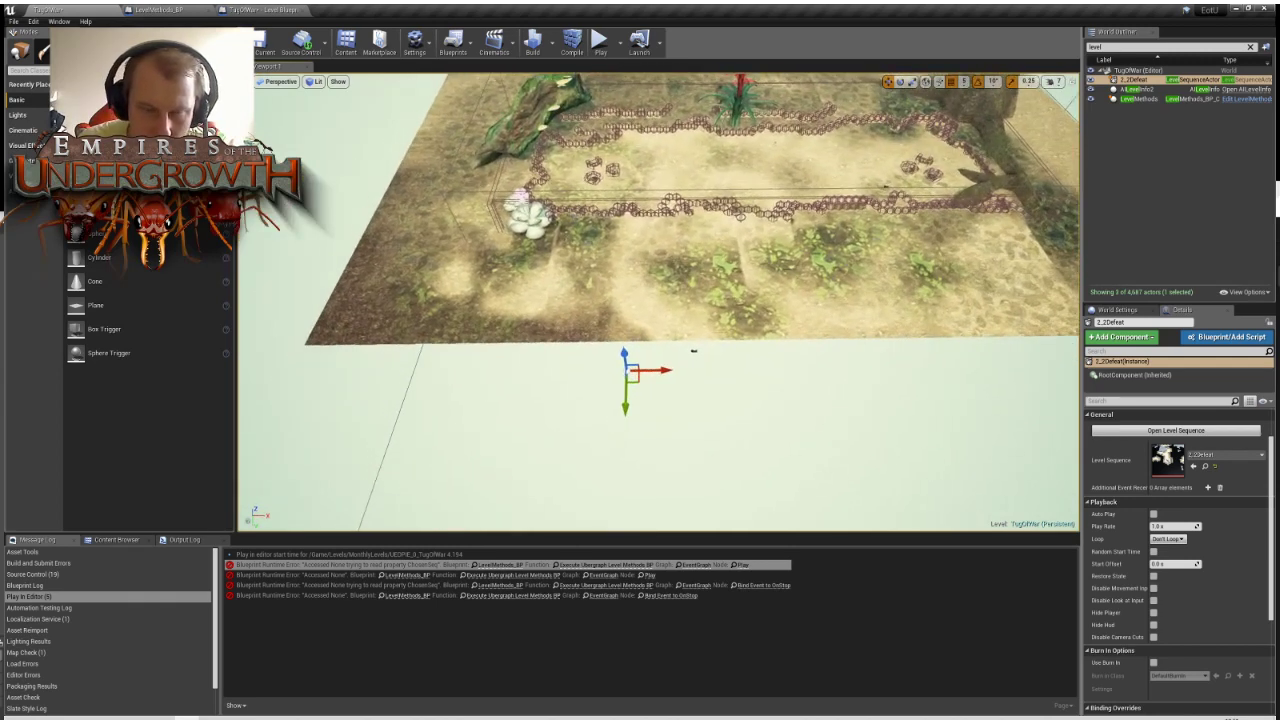
Check the Victory Sequence node in LevelMethods_BP and the Setup End Screen call in TugOfWar's Victory Screen Display function
{"action": "left_click", "coordinate": [160, 9]}
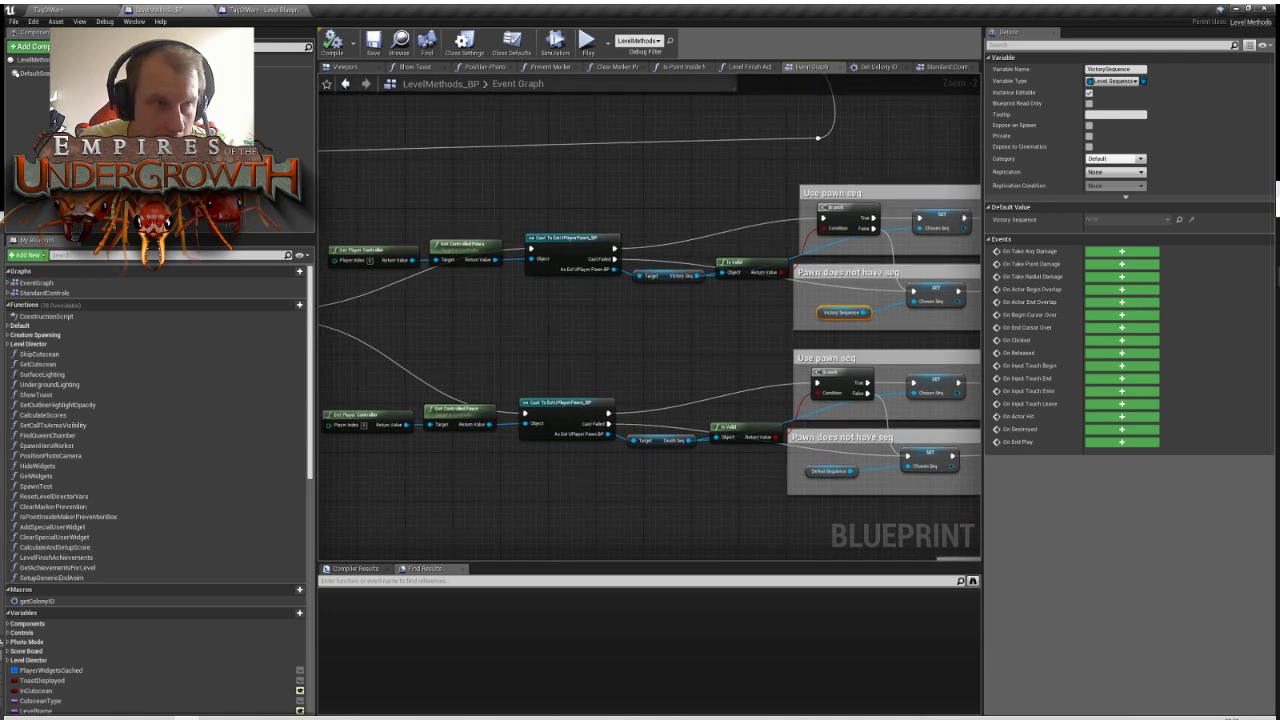
{"action": "left_click", "coordinate": [93, 9]}
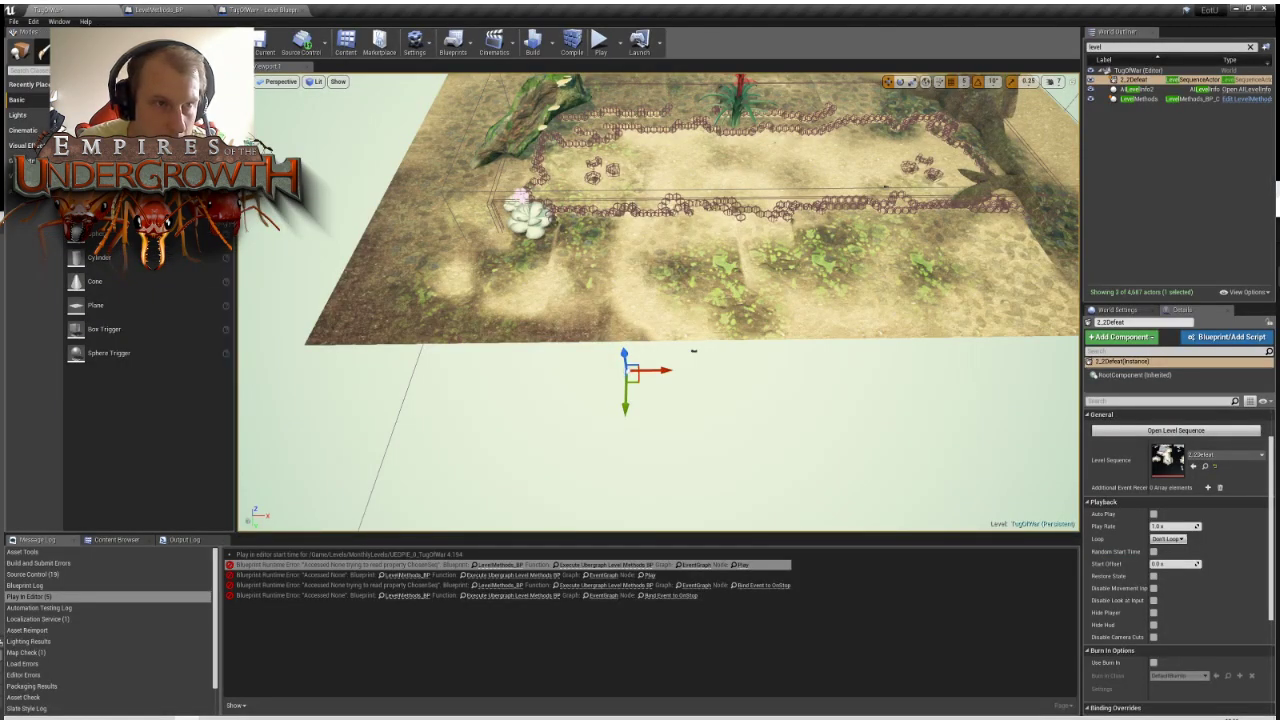
{"action": "left_click", "coordinate": [158, 9]}
{"action": "left_click", "coordinate": [253, 9]}
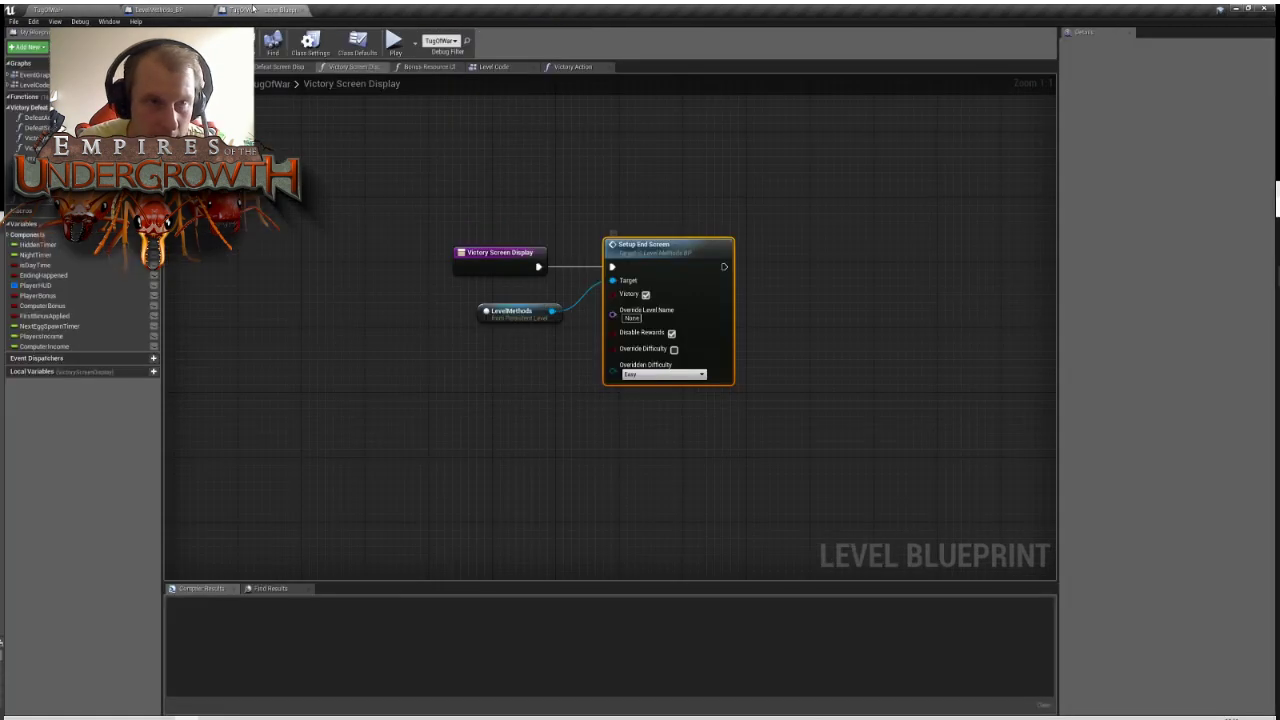
{"action": "right_click_drag", "start_coordinate": [265, 244], "coordinate": [434, 251]}
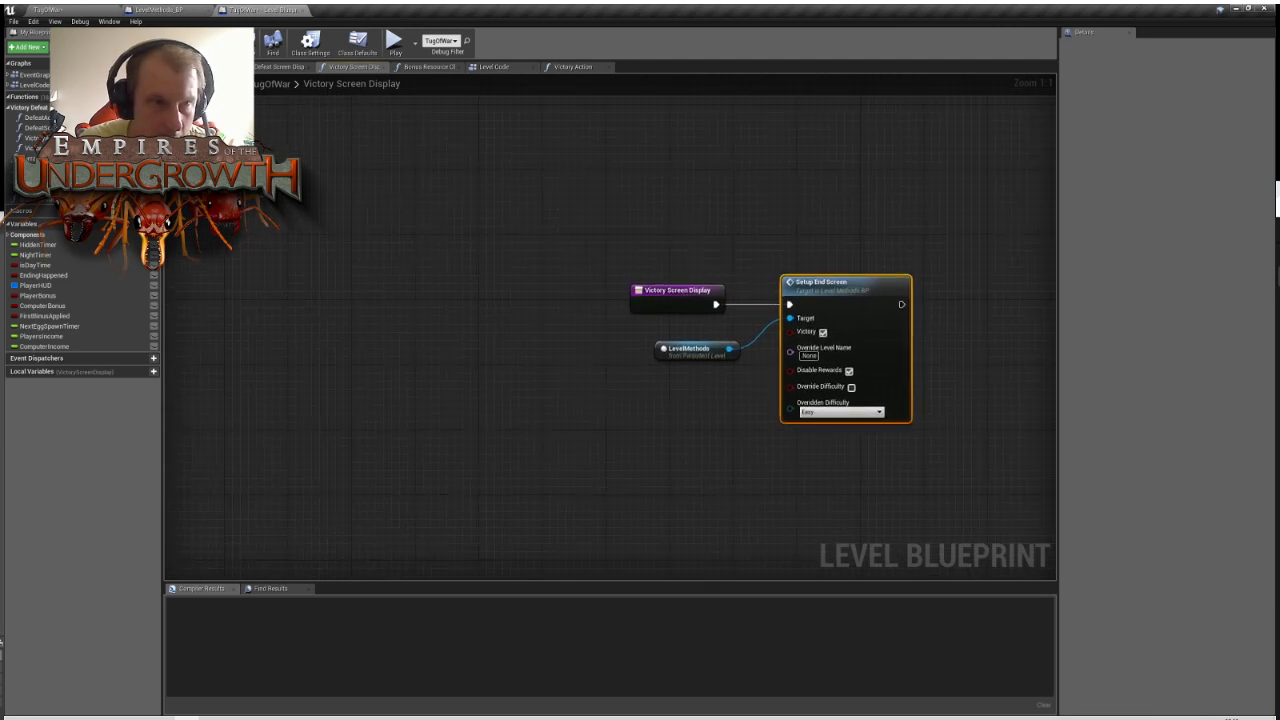
Paste Right Bracket and Left Bracket key events with Victory Action and Defeat Action calls into an empty area of the Level Code graph
{"action": "left_click", "coordinate": [492, 66]}
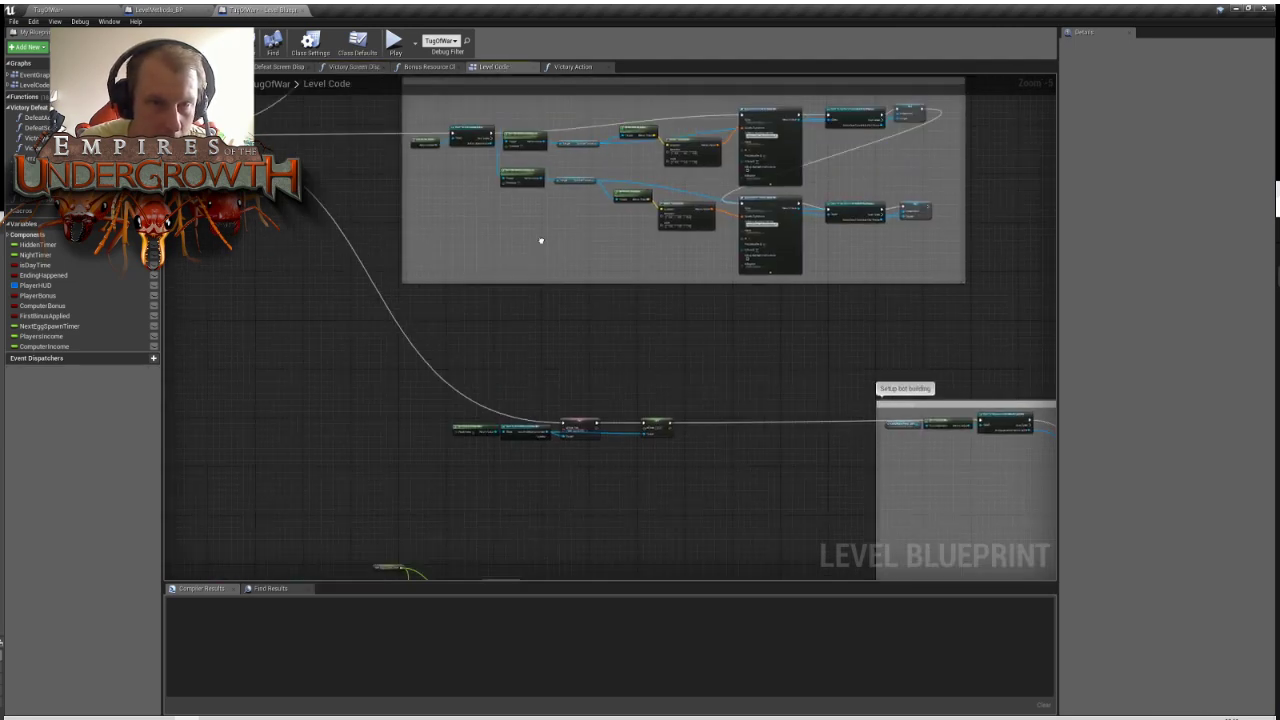
{"action": "scroll", "coordinate": [554, 163], "scroll_direction": "down", "scroll_amount": 1}
{"action": "right_click_drag", "start_coordinate": [554, 163], "coordinate": [594, 477]}
{"action": "scroll", "coordinate": [603, 385], "scroll_direction": "up", "scroll_amount": 6}
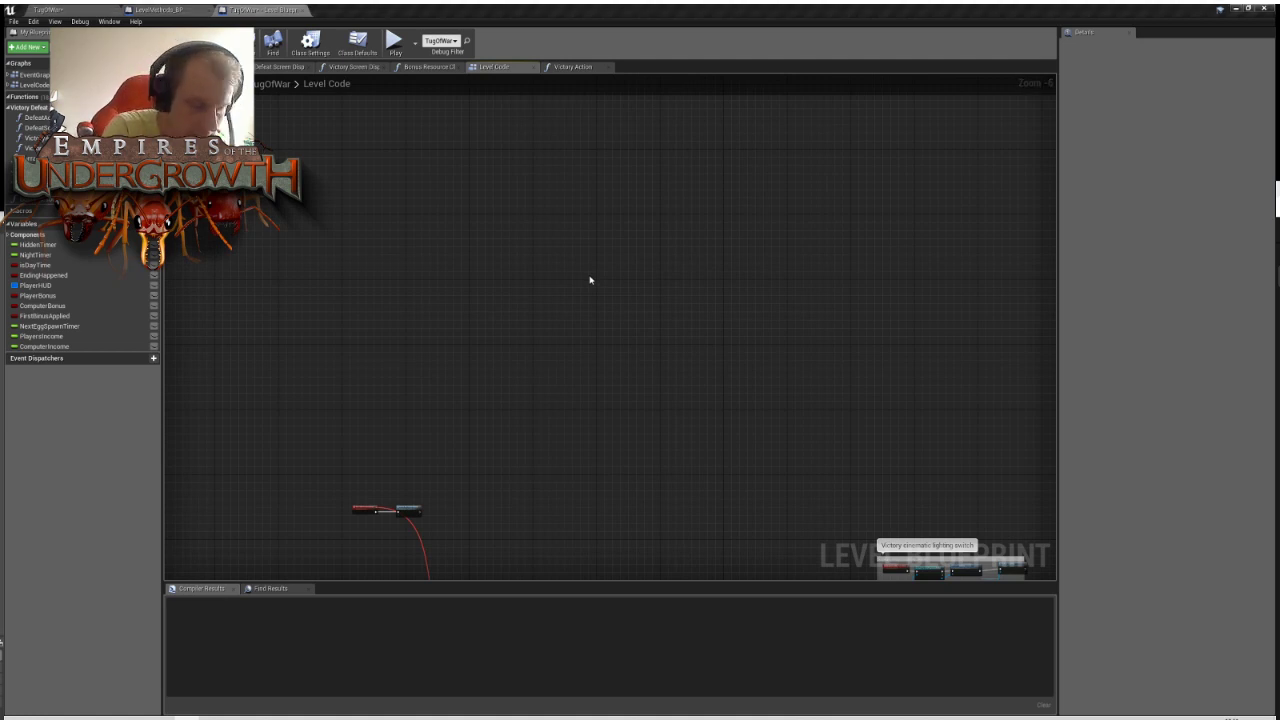
{"action": "key", "text": "ctrl+v"}
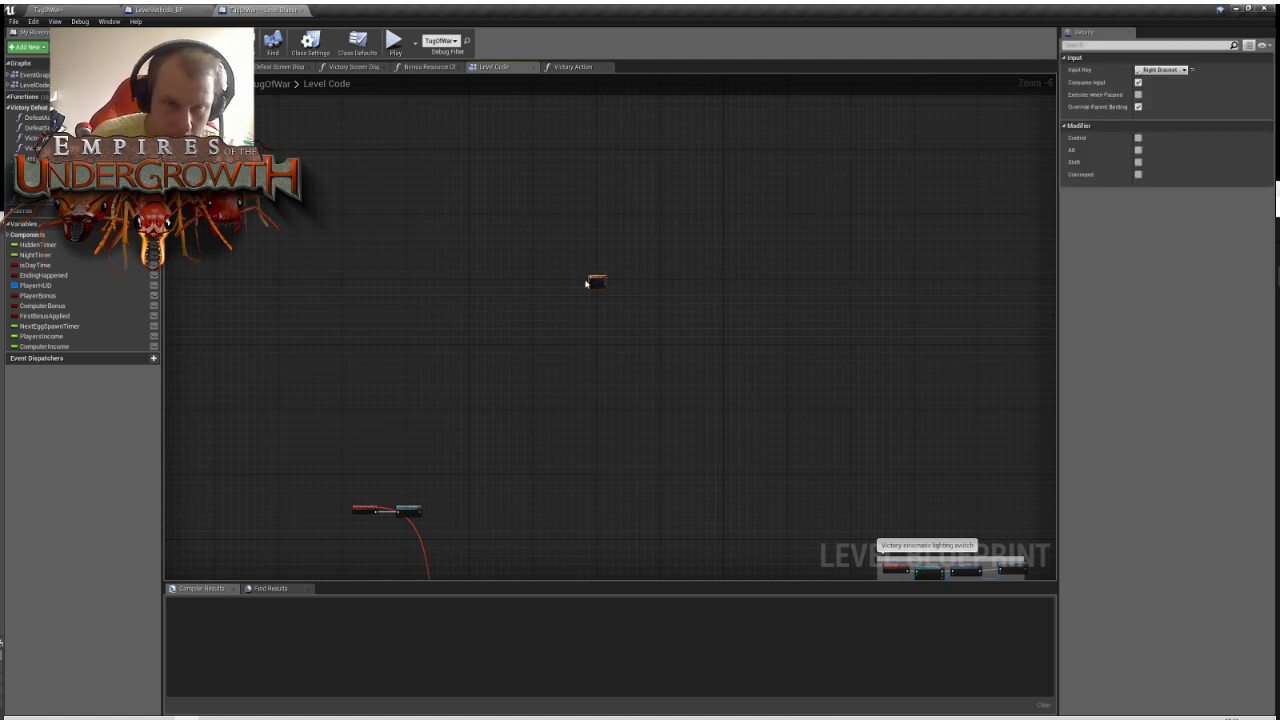
{"action": "scroll", "coordinate": [590, 282], "scroll_direction": "up", "scroll_amount": 6}
{"action": "right_click_drag", "start_coordinate": [754, 311], "coordinate": [671, 299]}
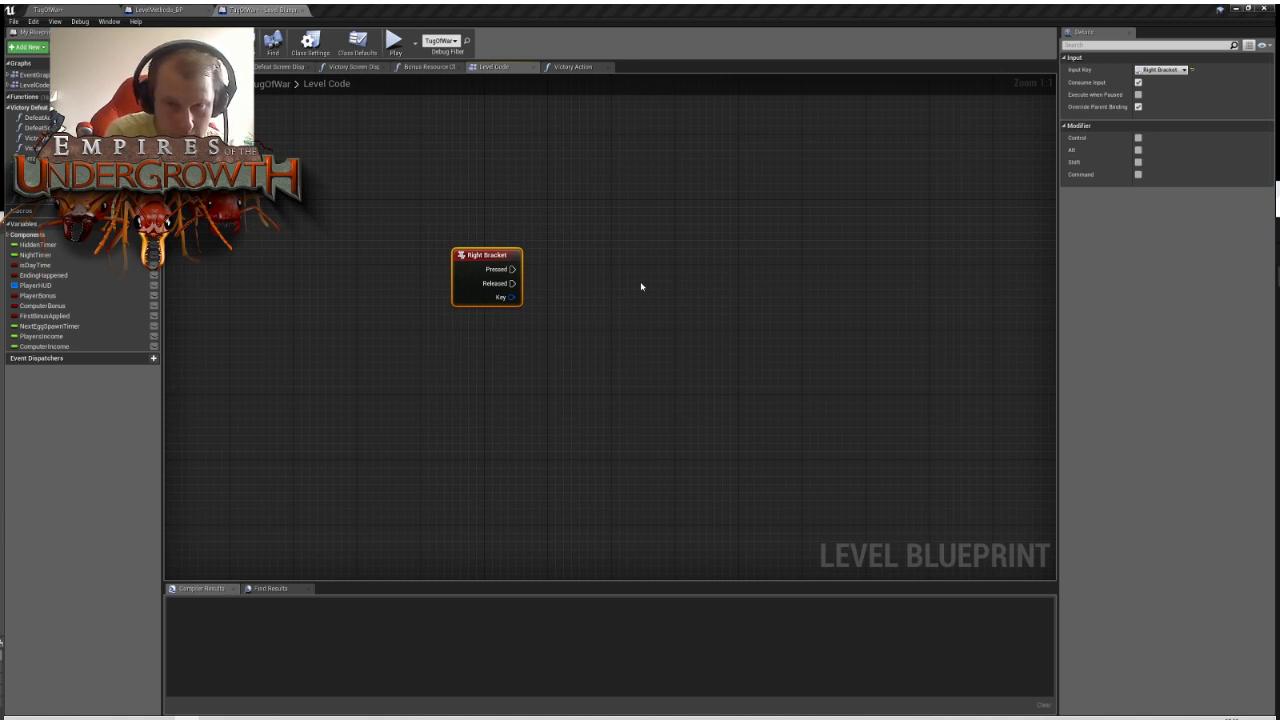
{"action": "key", "text": "ctrl+v"}
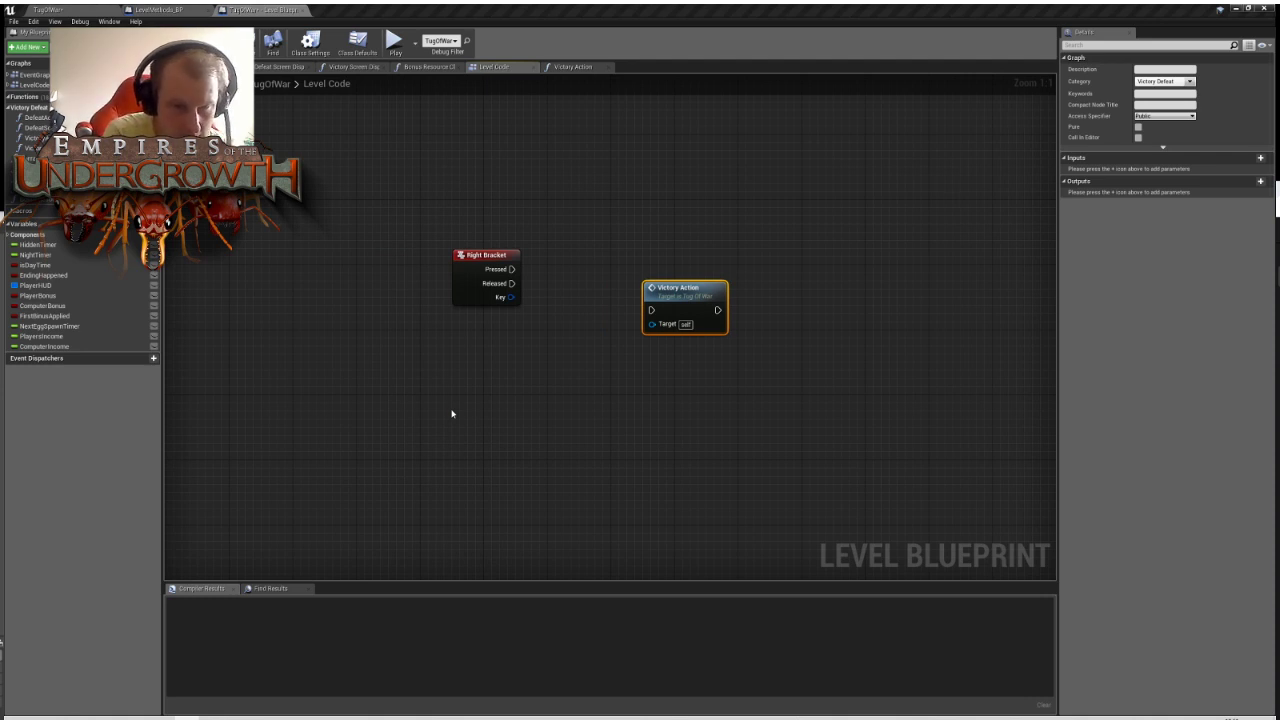
{"action": "key", "text": "ctrl+v"}
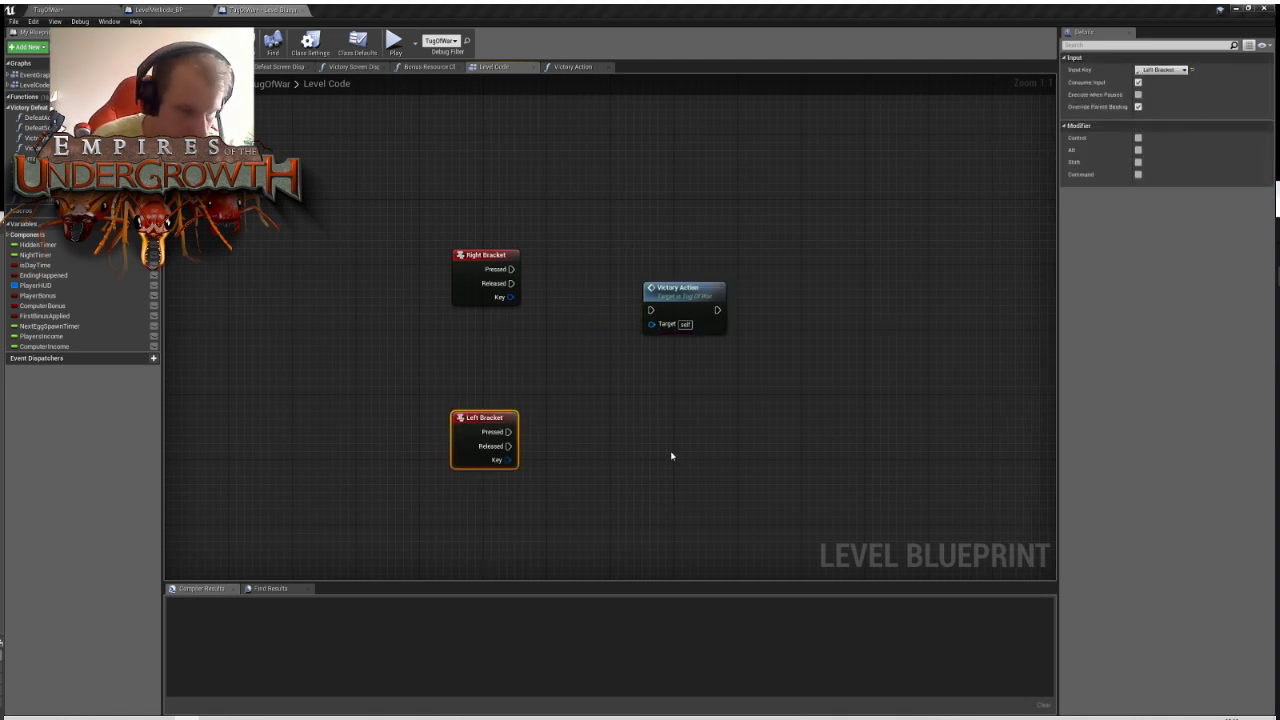
{"action": "key", "text": "ctrl+v"}
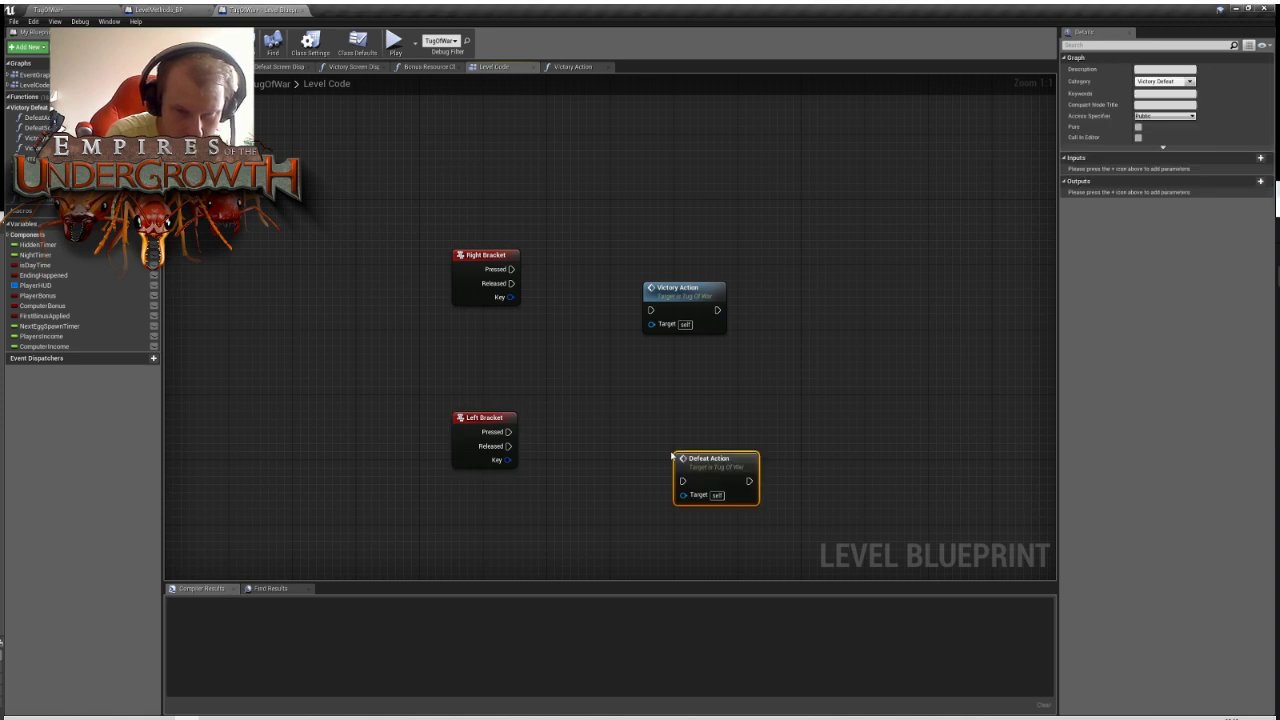
Wire Right Bracket's Released output to Victory Action and Left Bracket's to Defeat Action, align the calls and compile the level blueprint
{"action": "left_click_drag", "start_coordinate": [713, 448], "coordinate": [675, 430]}
{"action": "left_click_drag", "start_coordinate": [509, 446], "coordinate": [659, 440]}
{"action": "left_click_drag", "start_coordinate": [511, 284], "coordinate": [651, 310]}
{"action": "left_click_drag", "start_coordinate": [680, 289], "coordinate": [677, 263]}
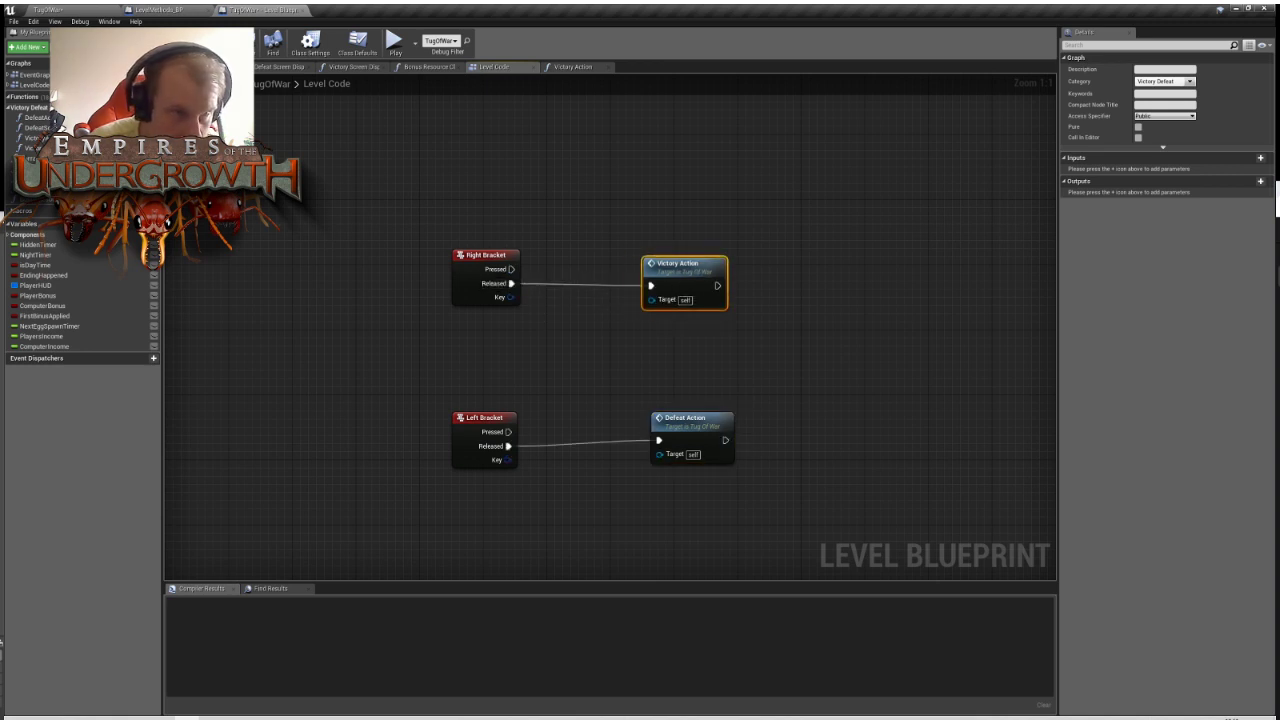
{"action": "key", "text": "F7"}
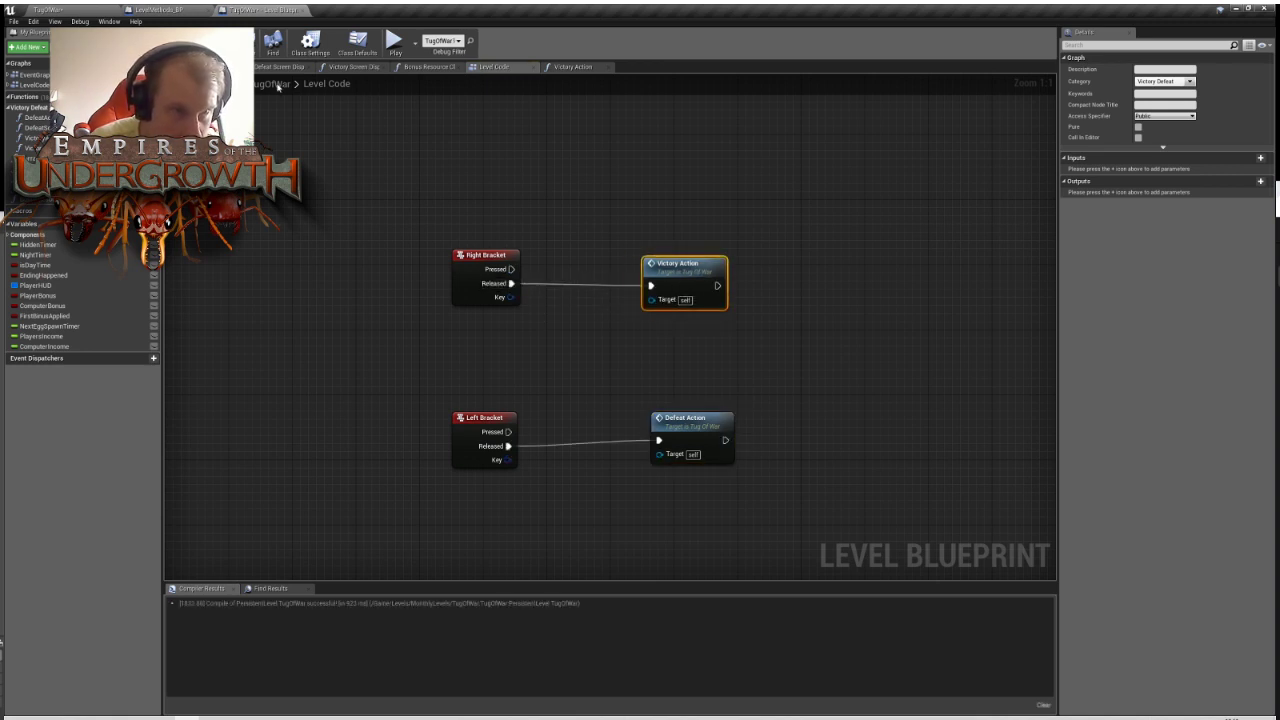
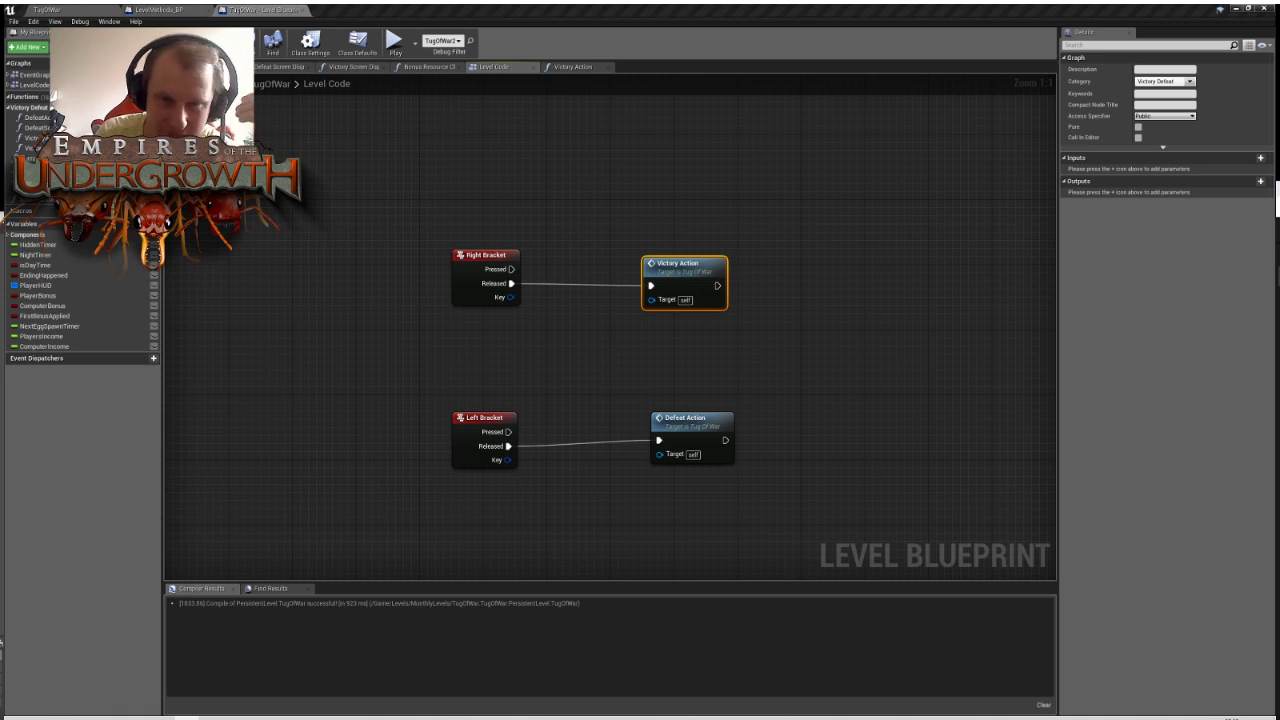
Play-test the TugOfWar level through its defeat ending and stop the session
{"action": "left_click", "coordinate": [47, 9]}
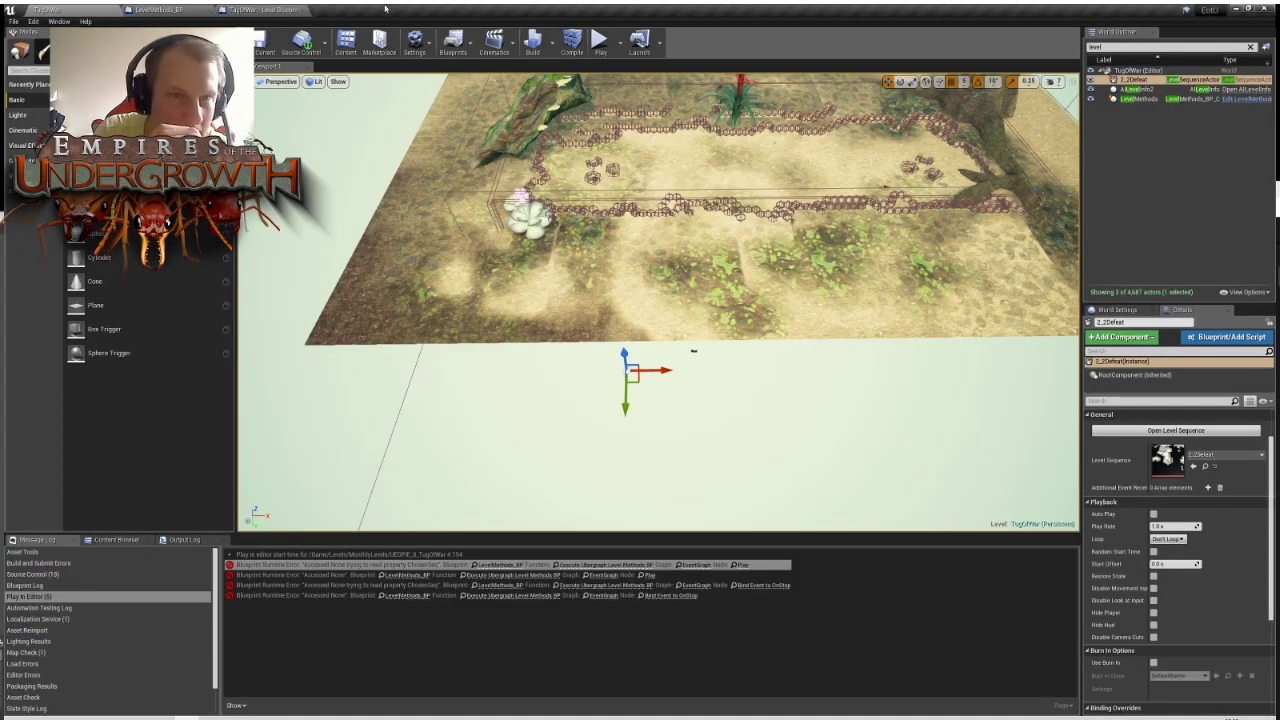
{"action": "left_click", "coordinate": [599, 44]}
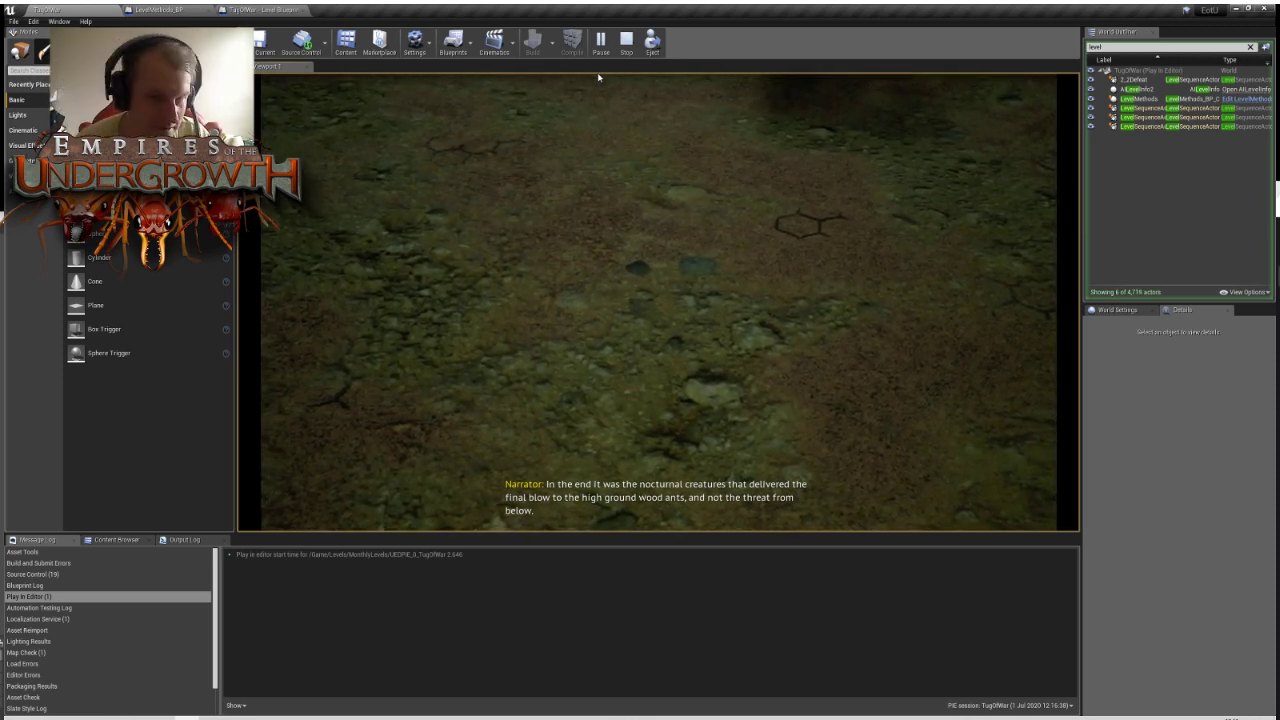
{"action": "key", "text": "Escape"}
In Defeat Action, delete the Is Day Time branch with both narration nodes and connect Announce Defeat directly to Set Timer by Function Name
{"action": "left_click", "coordinate": [255, 9]}
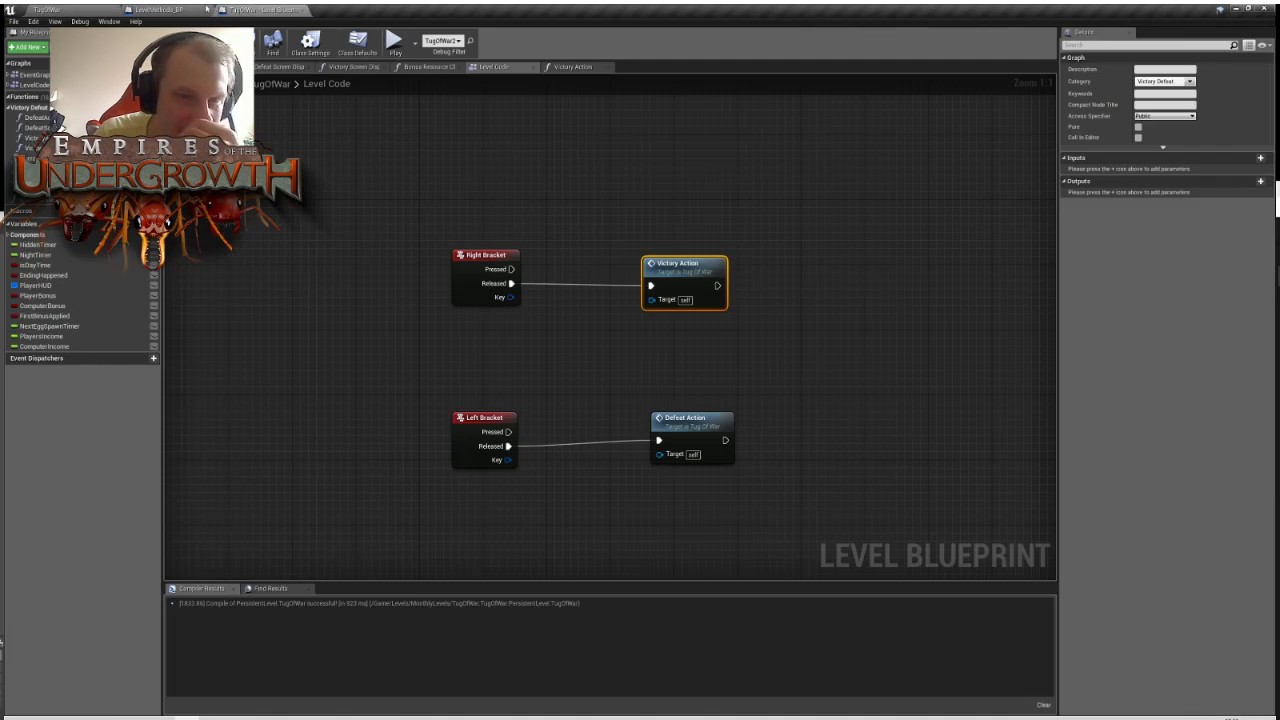
{"action": "double_click", "coordinate": [670, 417]}
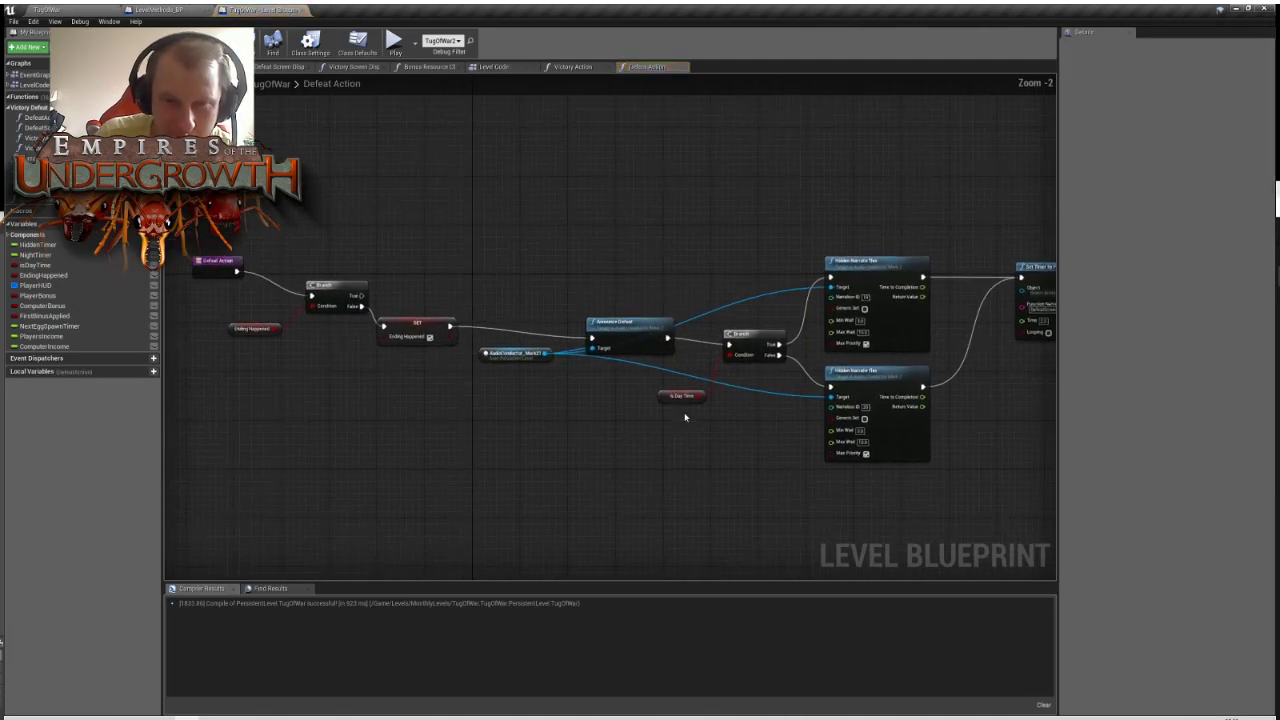
{"action": "left_click_drag", "start_coordinate": [540, 200], "coordinate": [786, 517]}
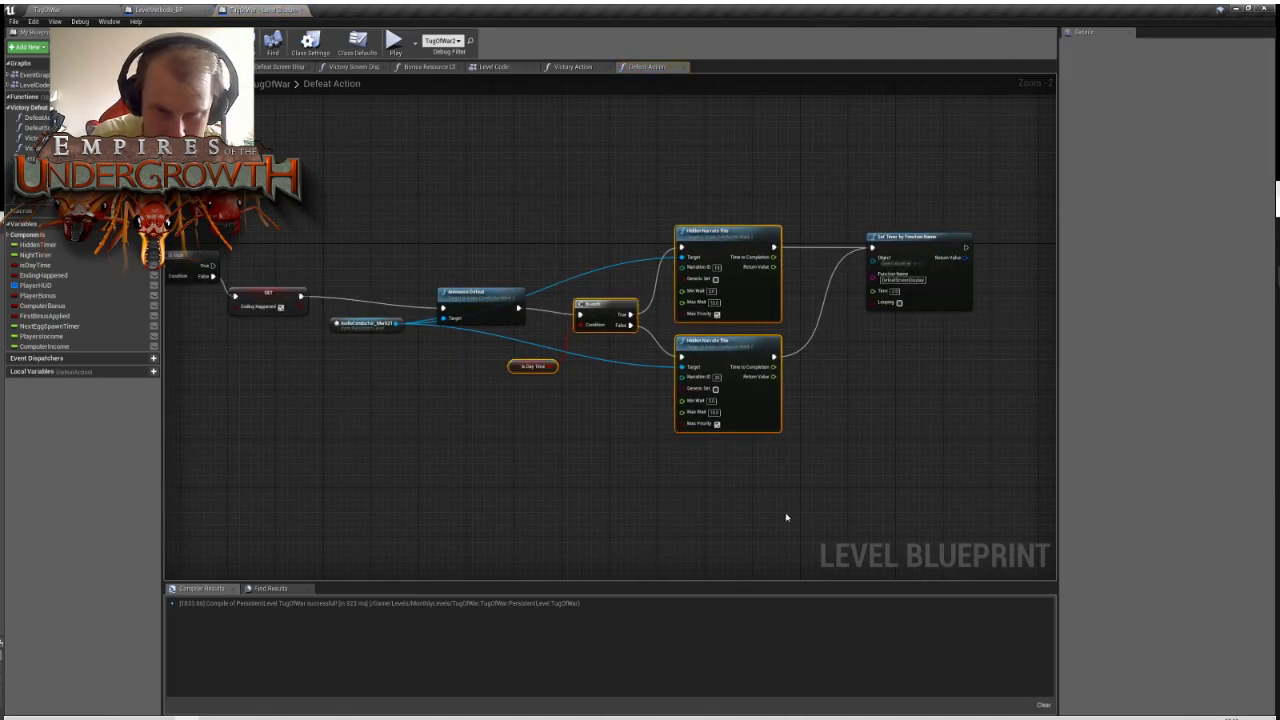
{"action": "key", "text": "Delete"}
{"action": "left_click_drag", "start_coordinate": [519, 307], "coordinate": [877, 249]}
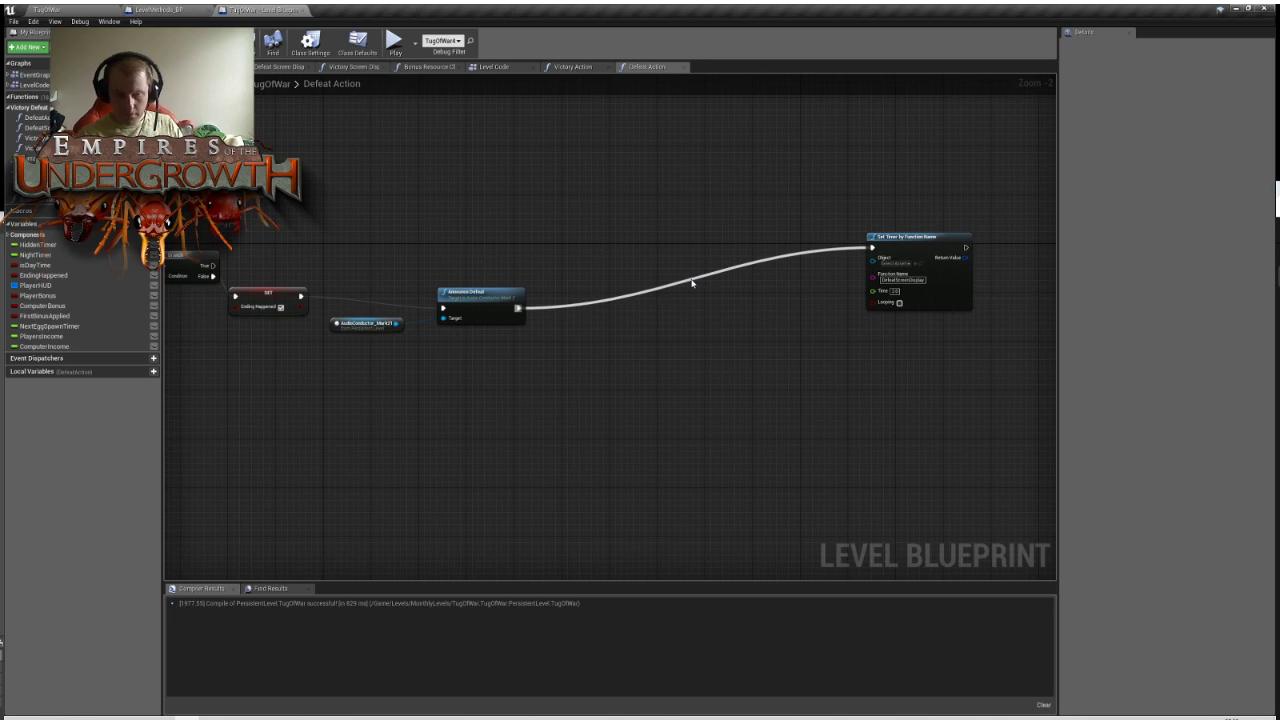
{"action": "right_click_drag", "start_coordinate": [620, 314], "coordinate": [670, 323]}
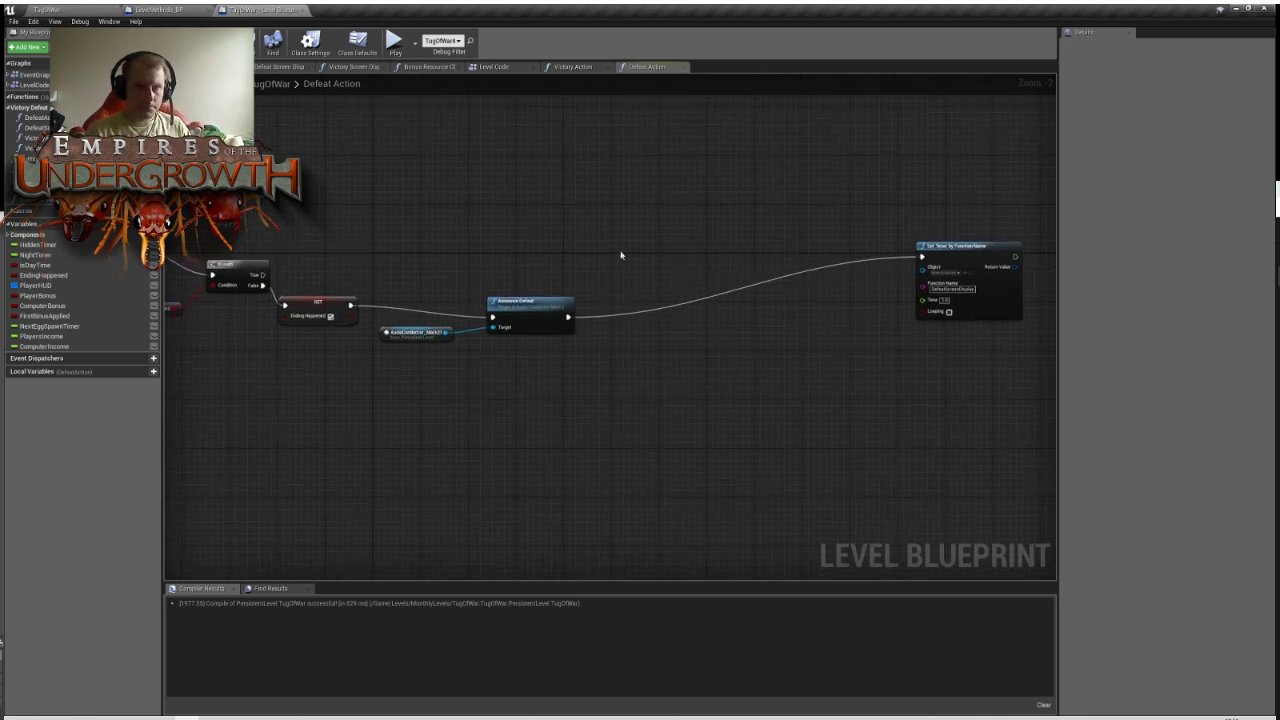
Return to the TugOfWar level view and select the DefeatCam camera near the audio conductor to preview its shot
{"action": "left_click", "coordinate": [160, 9]}
{"action": "left_click", "coordinate": [71, 9]}
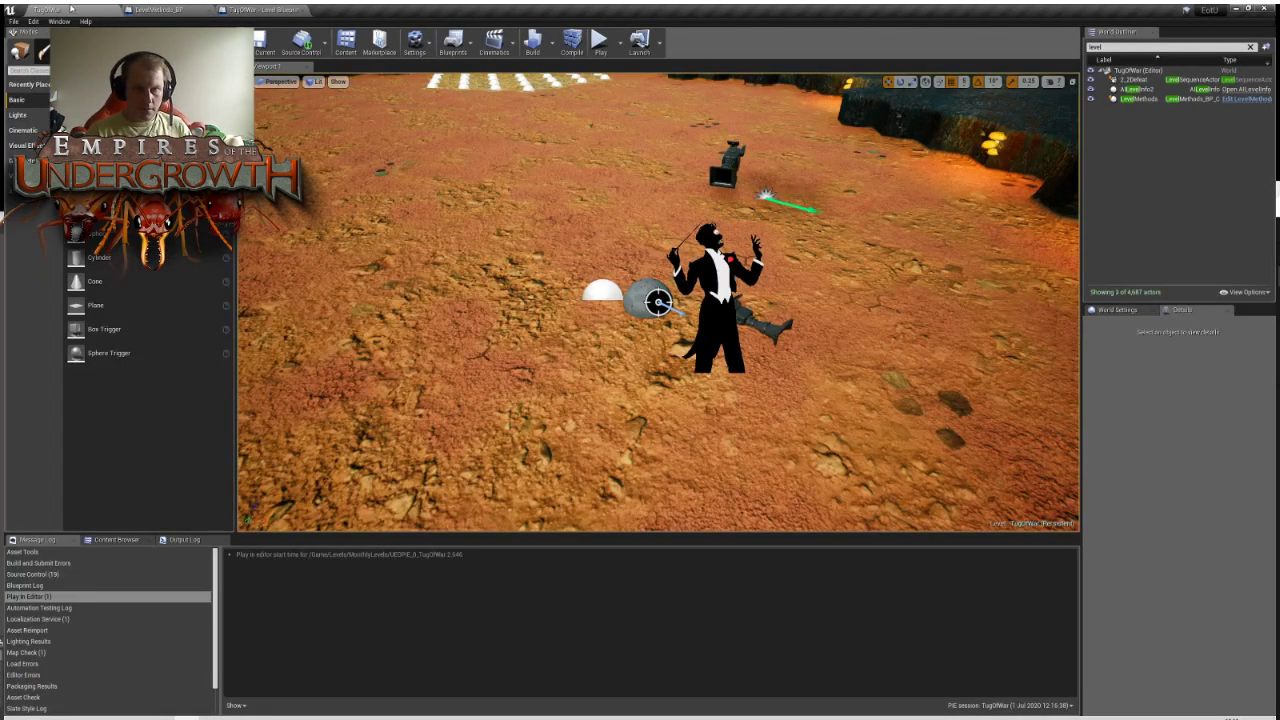
{"action": "right_click_drag", "start_coordinate": [705, 265], "coordinate": [670, 250]}
{"action": "key", "text": "s"}
{"action": "key", "text": "w"}
{"action": "key", "text": "w"}
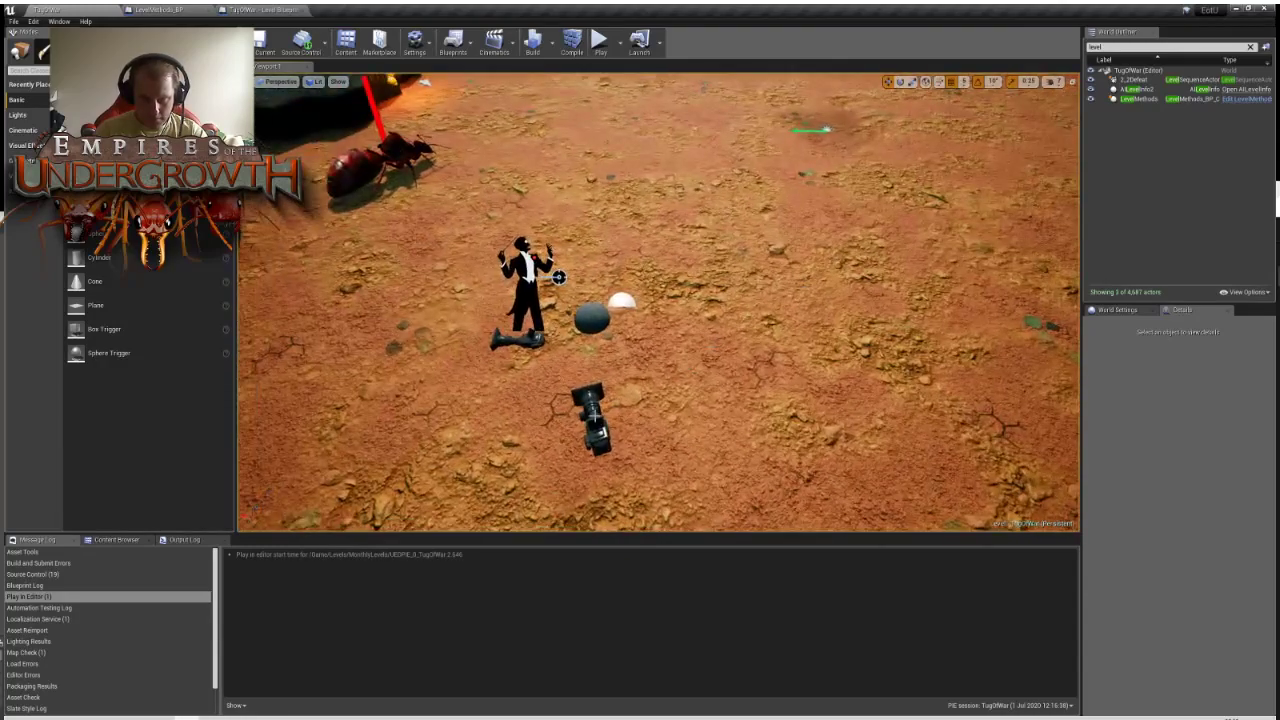
{"action": "left_click", "coordinate": [594, 415]}
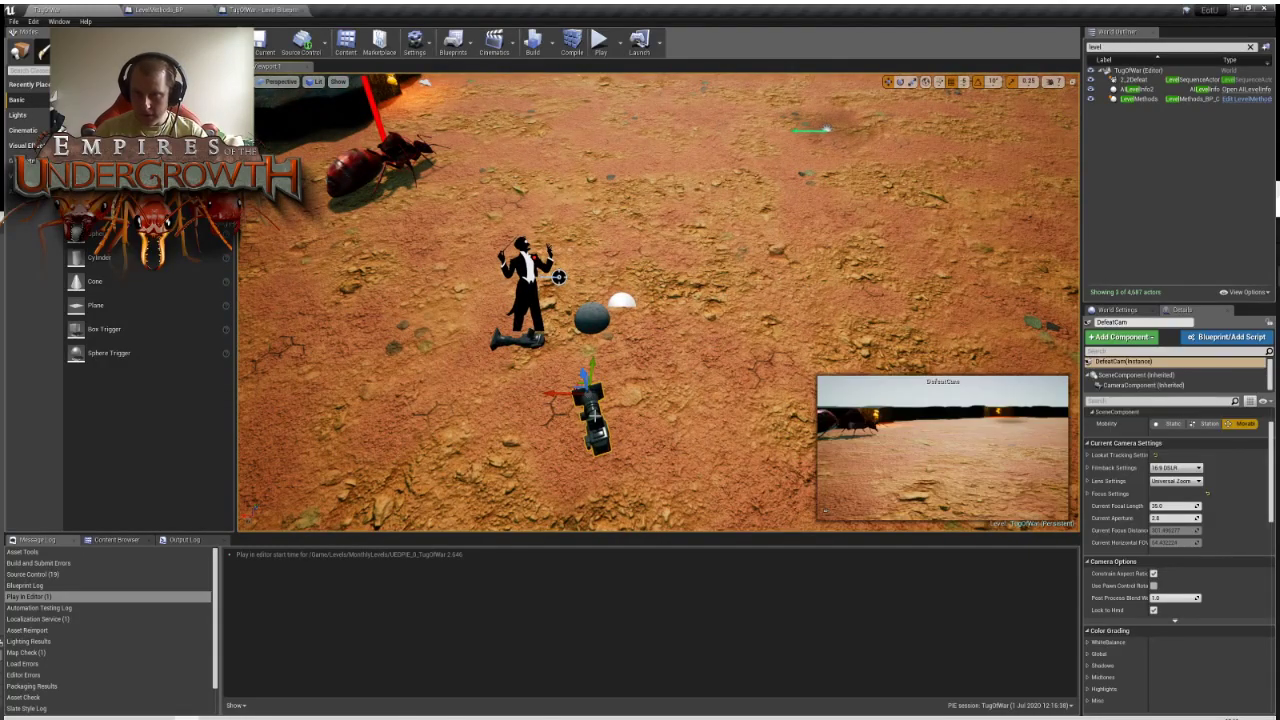
Filter the level's actors by "ugtileg" and select UGTileGrid0
{"action": "right_click_drag", "start_coordinate": [595, 416], "coordinate": [440, 398]}
{"action": "key", "text": "s"}
{"action": "key", "text": "w"}
{"action": "key", "text": "s"}
{"action": "key", "text": "w"}
{"action": "right_click_drag", "start_coordinate": [612, 396], "coordinate": [616, 396]}
{"action": "key", "text": "s"}
{"action": "left_click", "coordinate": [1110, 48]}
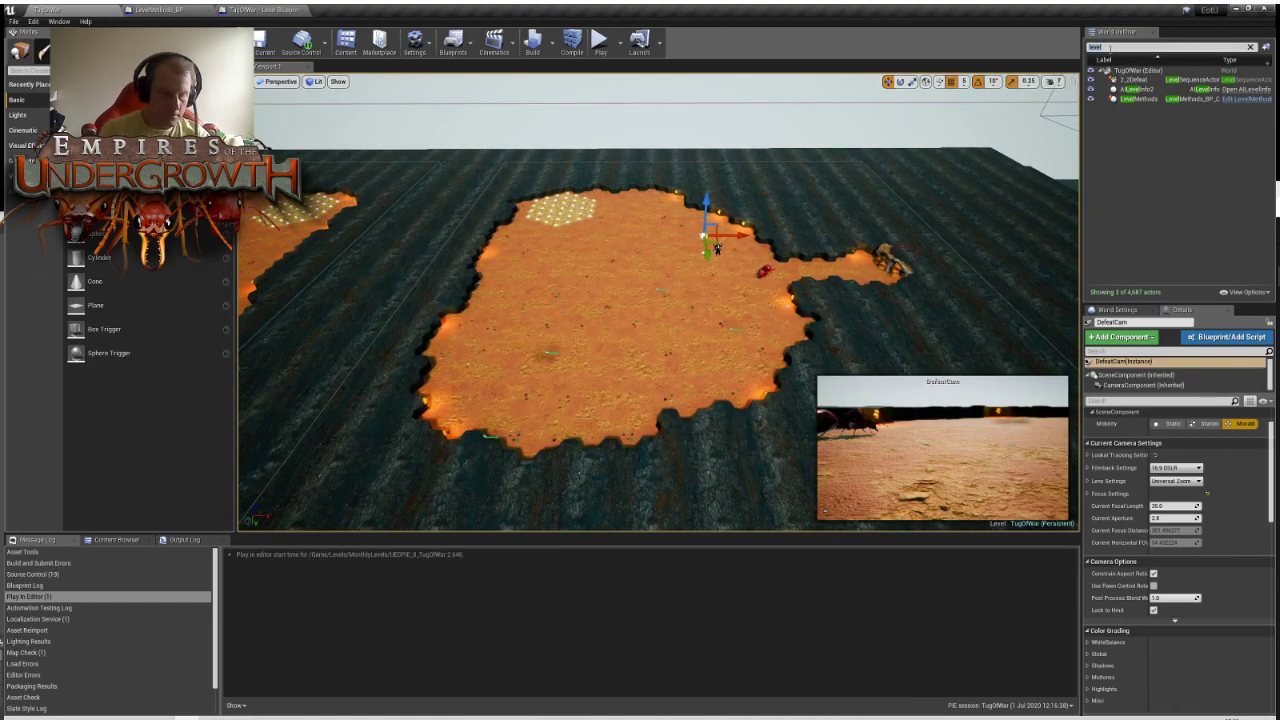
{"action": "type", "text": "ugtileg"}
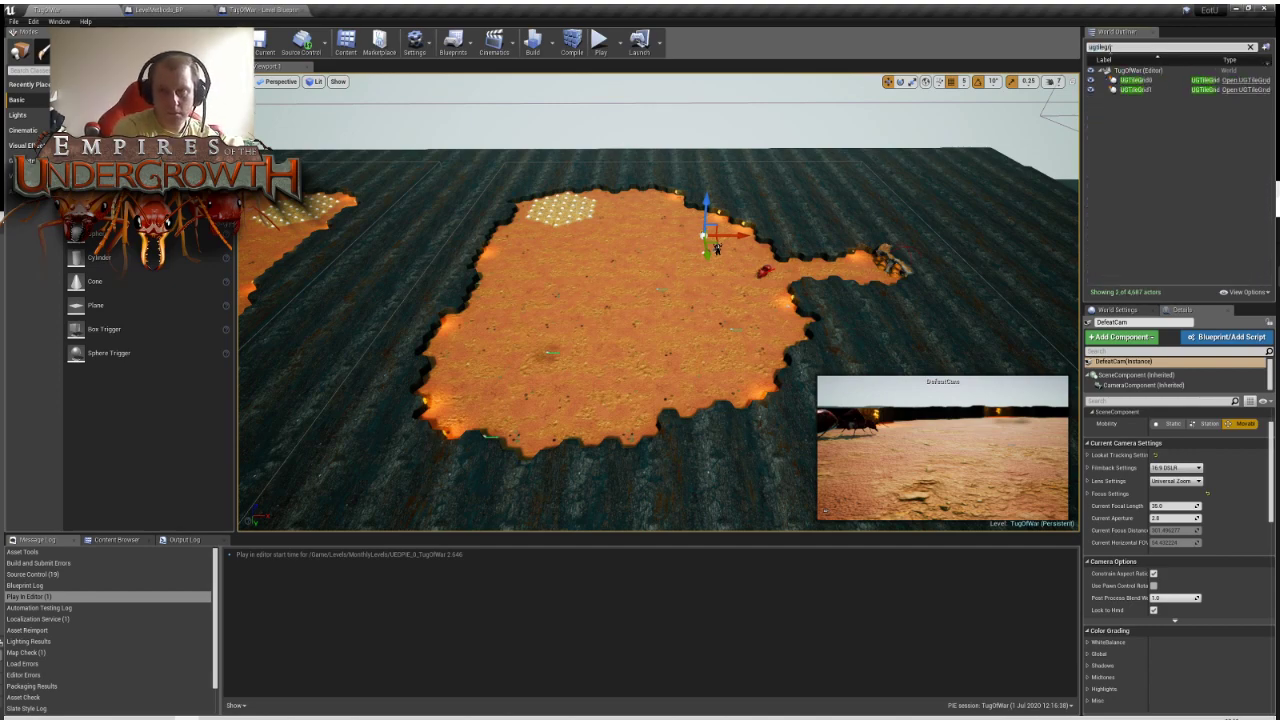
{"action": "left_click", "coordinate": [1150, 80]}
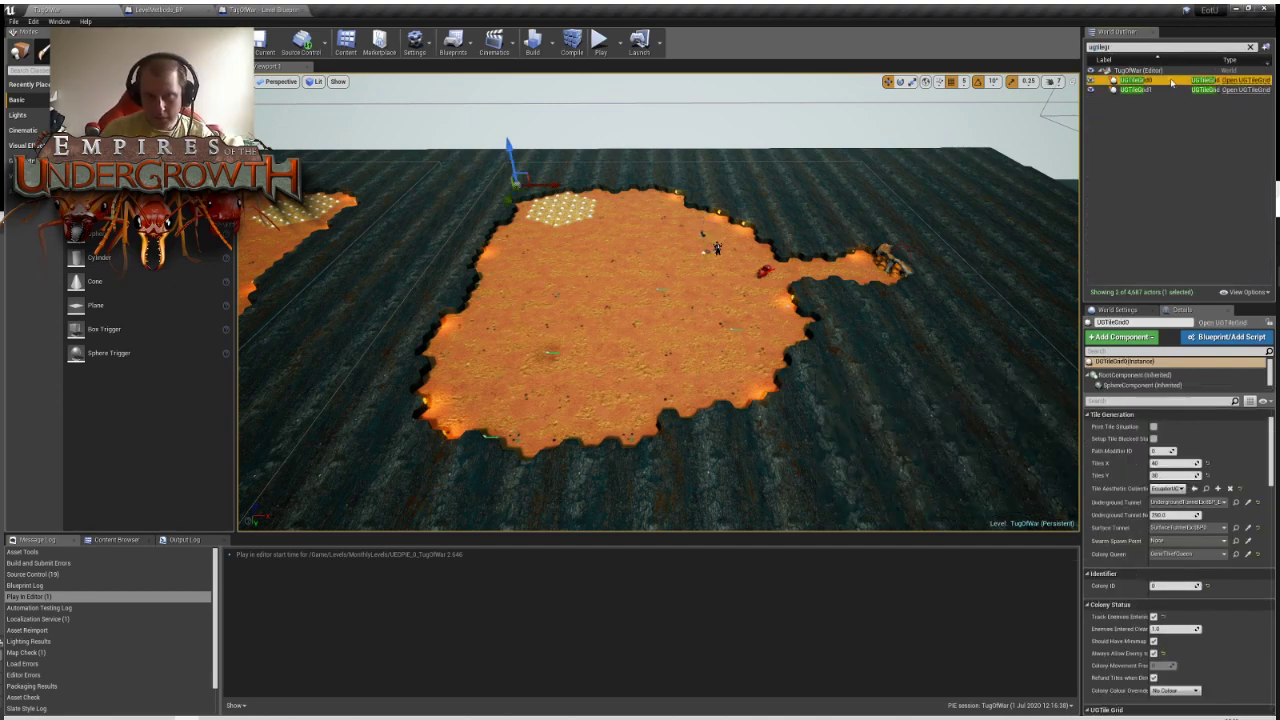
Focus on the UGTileGrid1 actor and examine both underground chambers and the area around the red queen ant
{"action": "double_click", "coordinate": [1140, 89]}
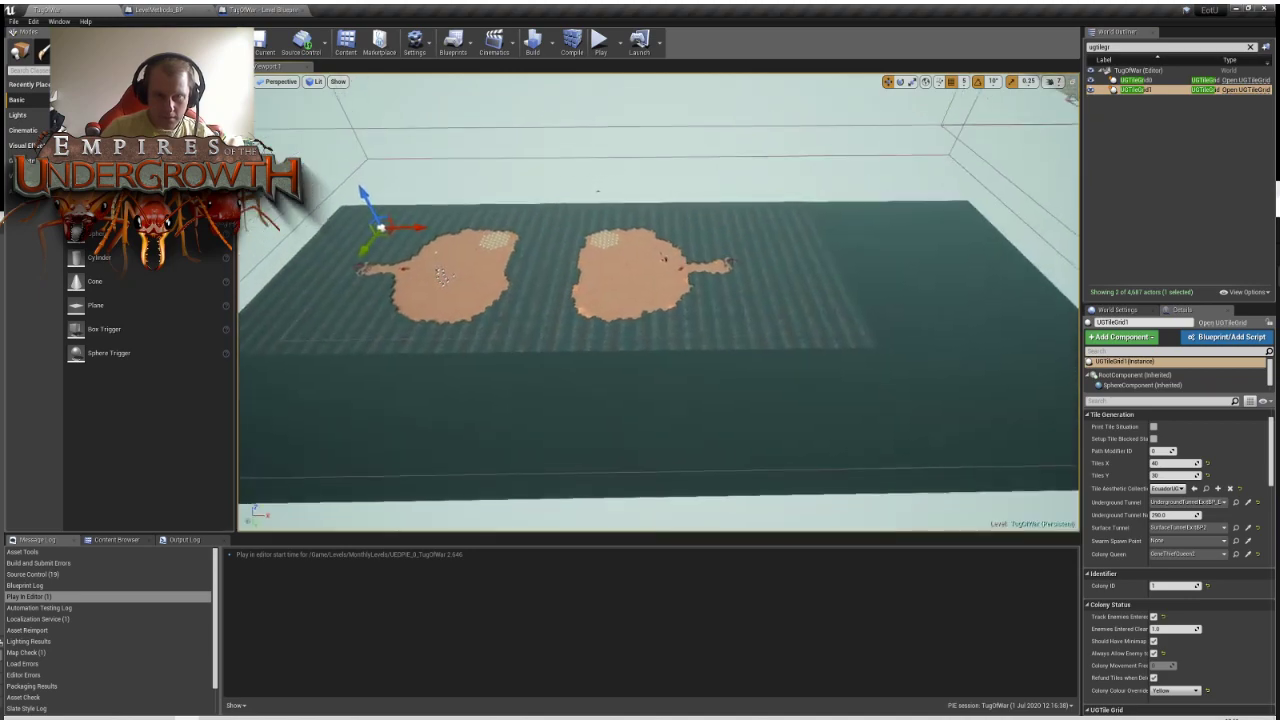
{"action": "key", "text": "w"}
{"action": "right_click_drag", "start_coordinate": [658, 300], "coordinate": [655, 390]}
{"action": "key", "text": "Escape"}
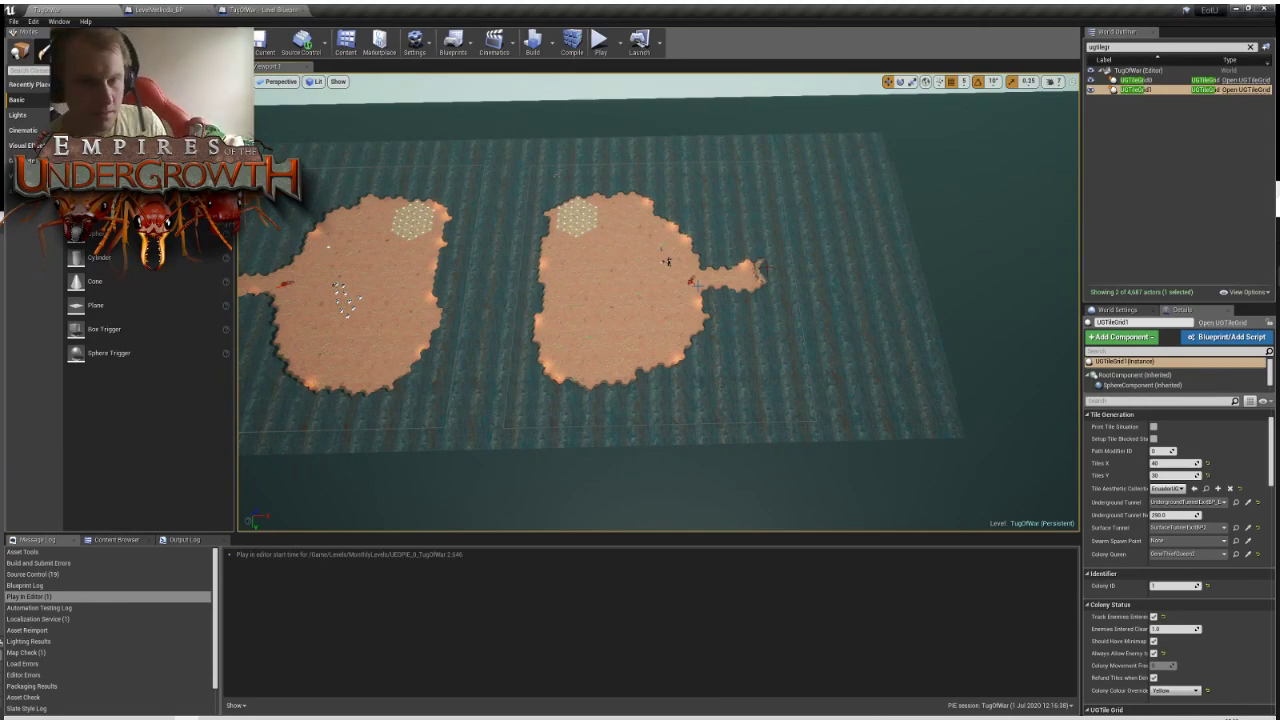
{"action": "key", "text": "alt+p"}
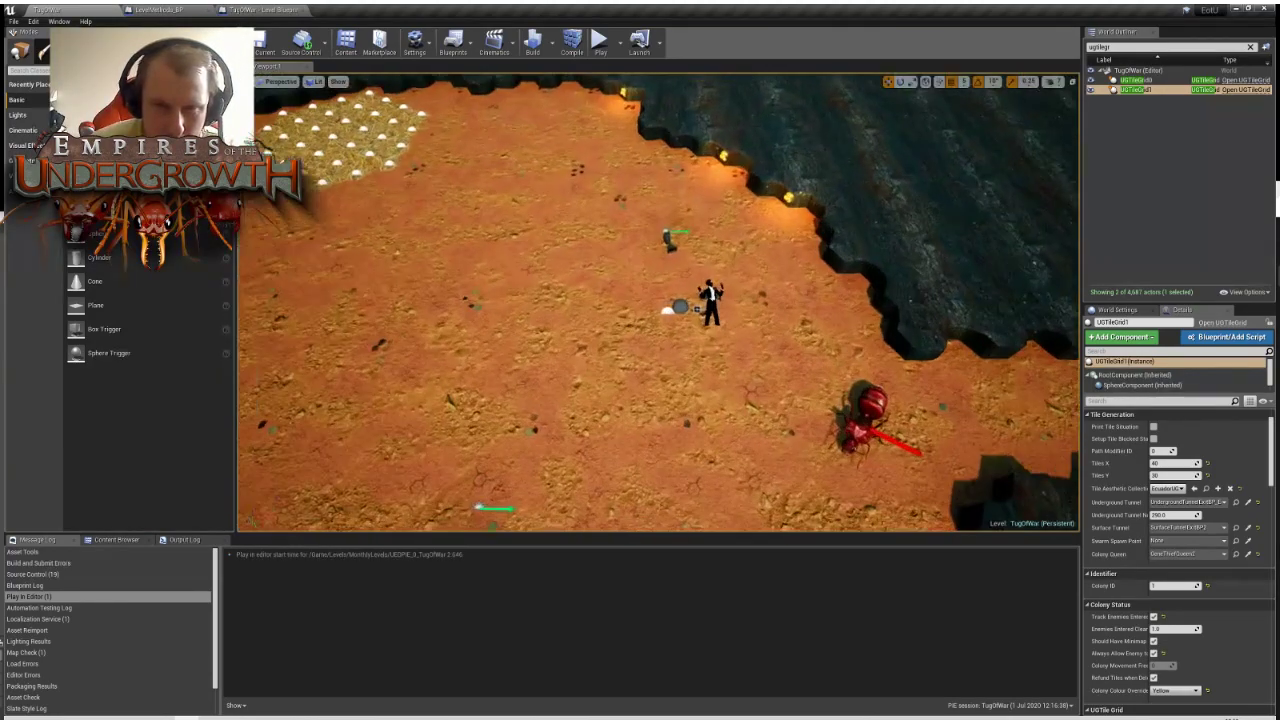
{"action": "key", "text": "s"}
{"action": "right_click_drag", "start_coordinate": [587, 269], "coordinate": [620, 287]}
{"action": "key", "text": "w"}
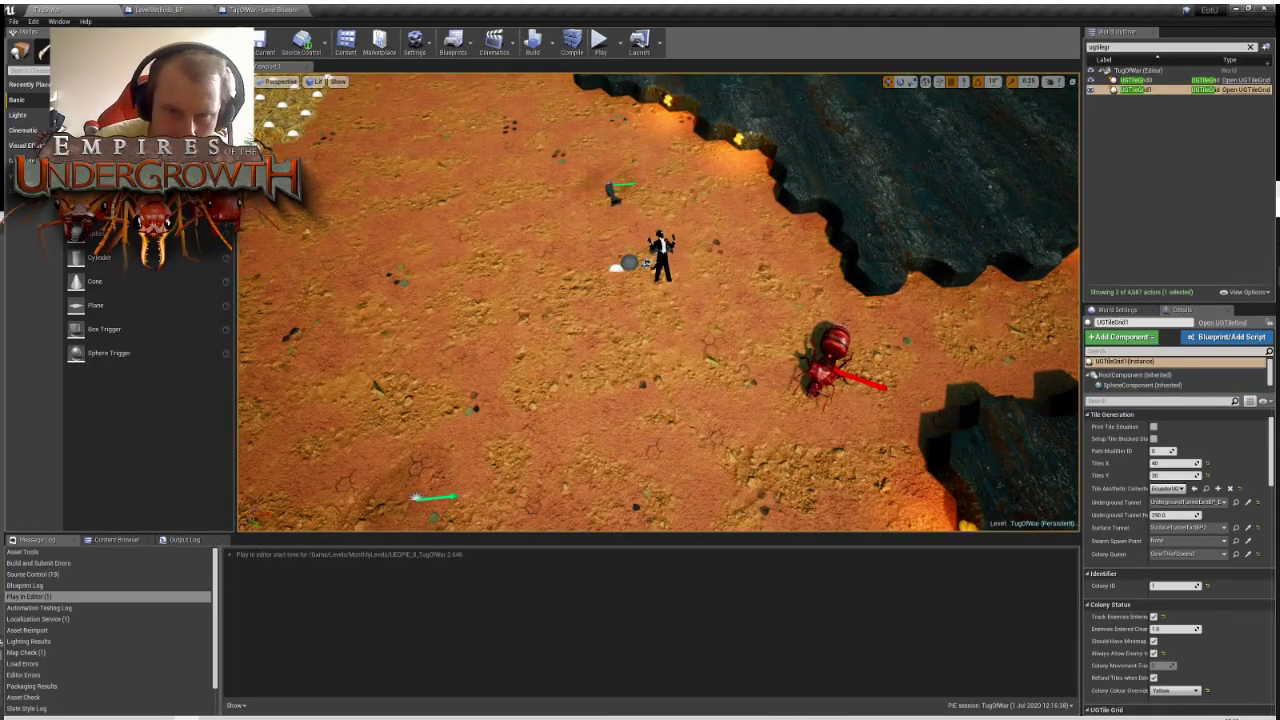
Select the QueenHead target point, clear the outliner filter, and select the nearby DefeatCam camera
{"action": "left_click", "coordinate": [647, 263]}
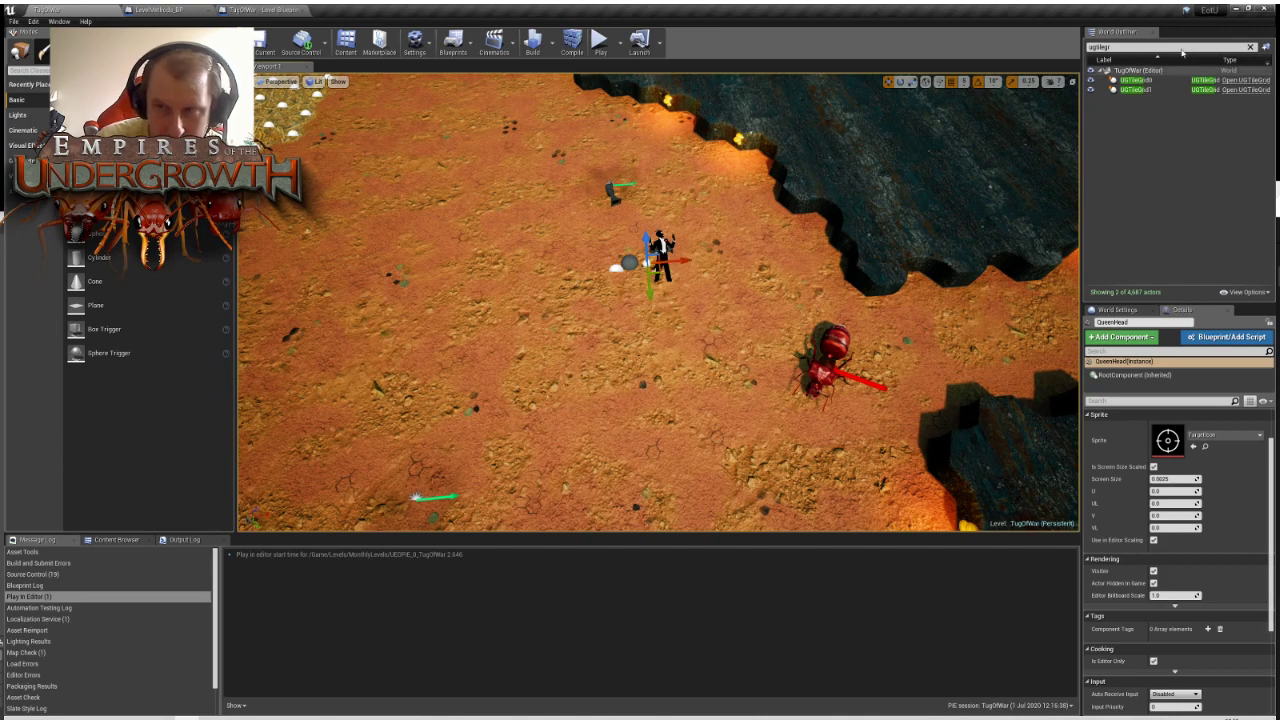
{"action": "left_click", "coordinate": [1250, 47]}
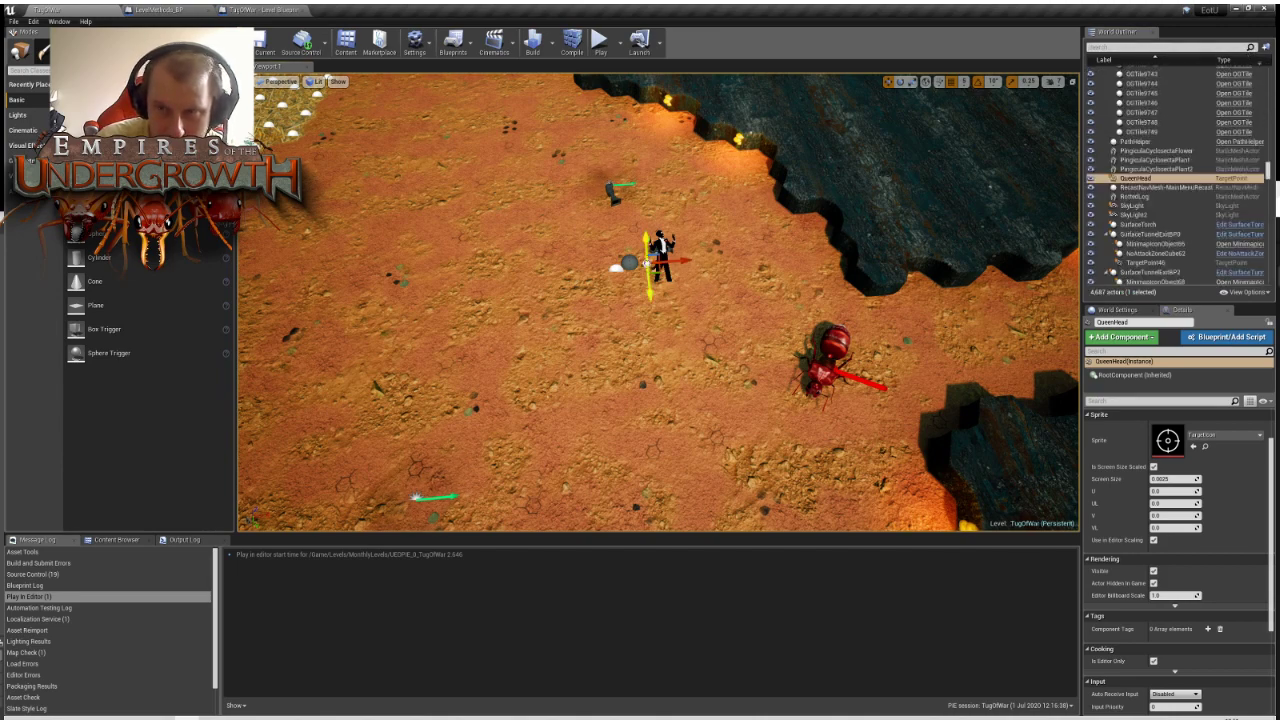
{"action": "left_click", "coordinate": [614, 198]}
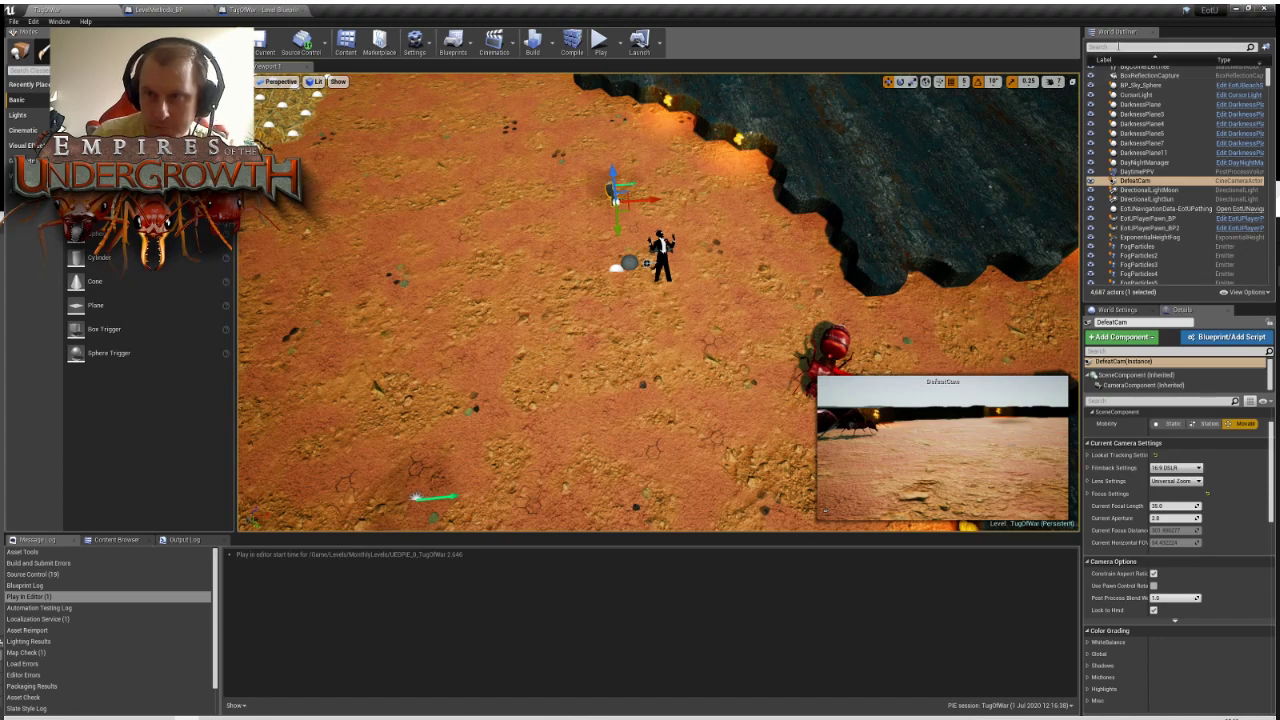
Search the level's actors for "sequence" and select the 2_2Defeat level sequence actor
{"action": "left_click", "coordinate": [1120, 46]}
{"action": "type", "text": "sequence"}
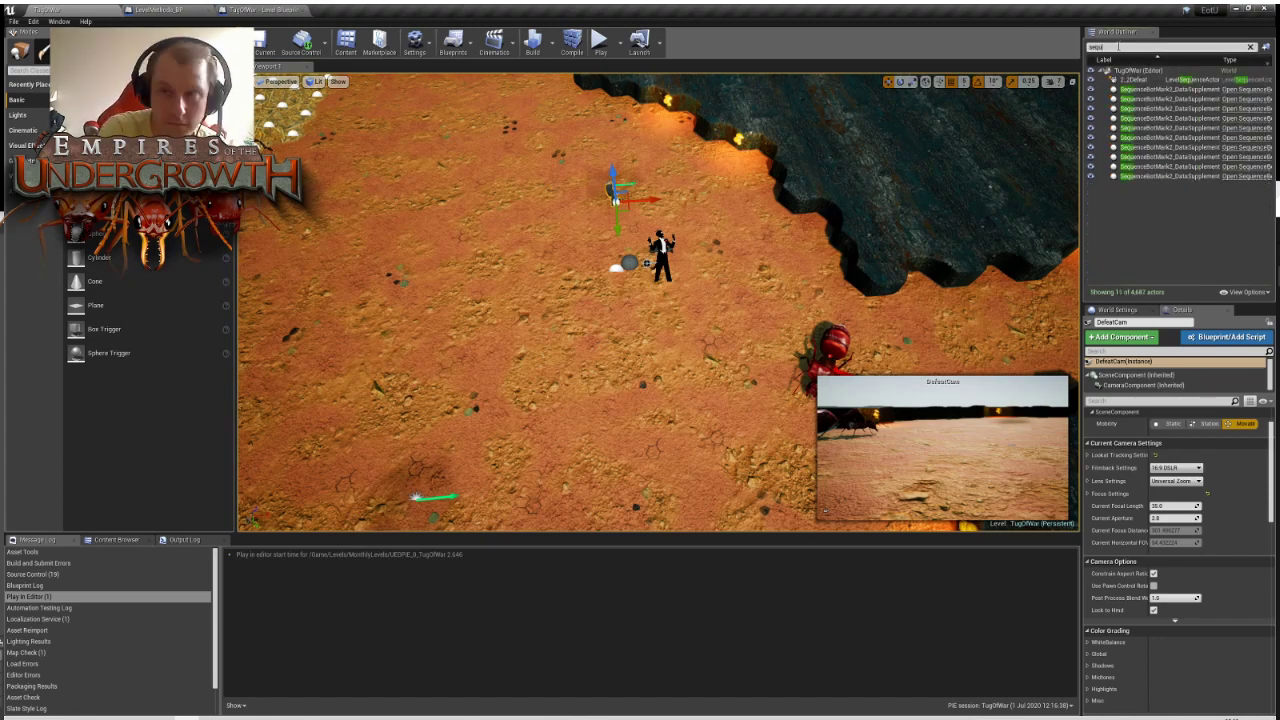
{"action": "left_click", "coordinate": [1200, 72]}
{"action": "left_click", "coordinate": [1203, 80]}
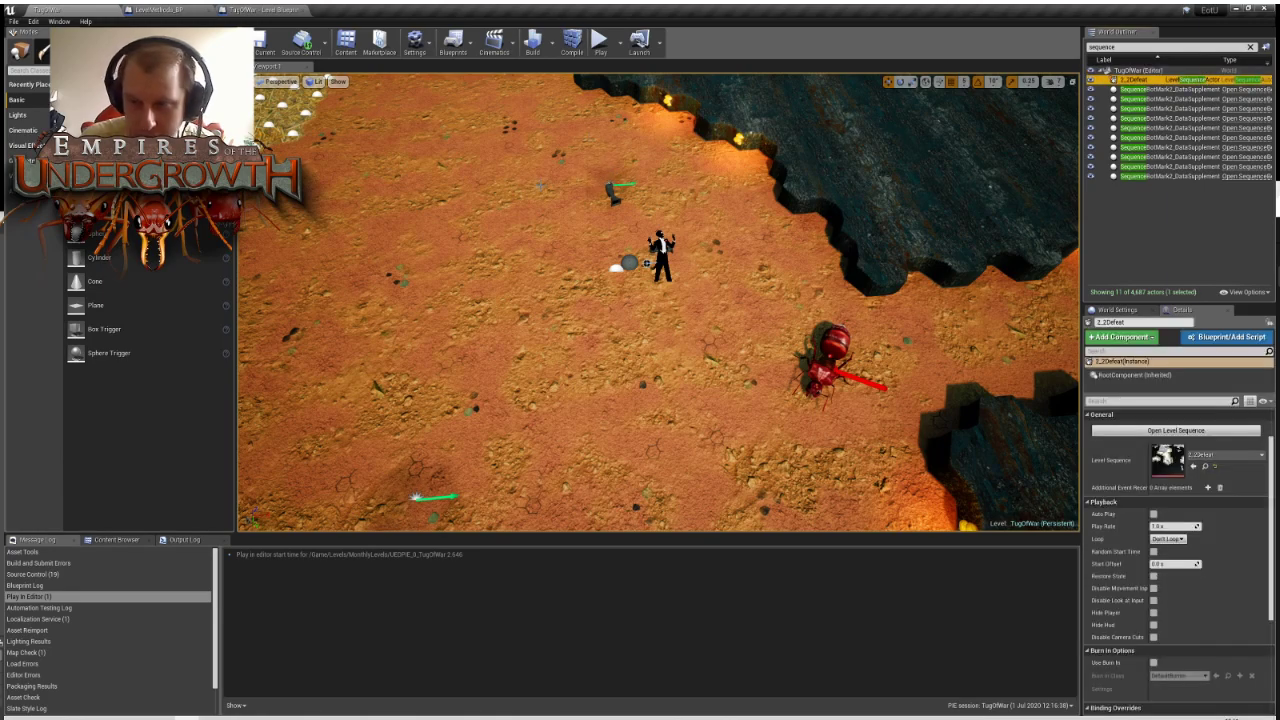
{"action": "key", "text": "s"}
{"action": "right_click_drag", "start_coordinate": [540, 185], "coordinate": [430, 175]}
{"action": "key", "text": "w"}
{"action": "key", "text": "w"}
{"action": "key", "text": "s"}
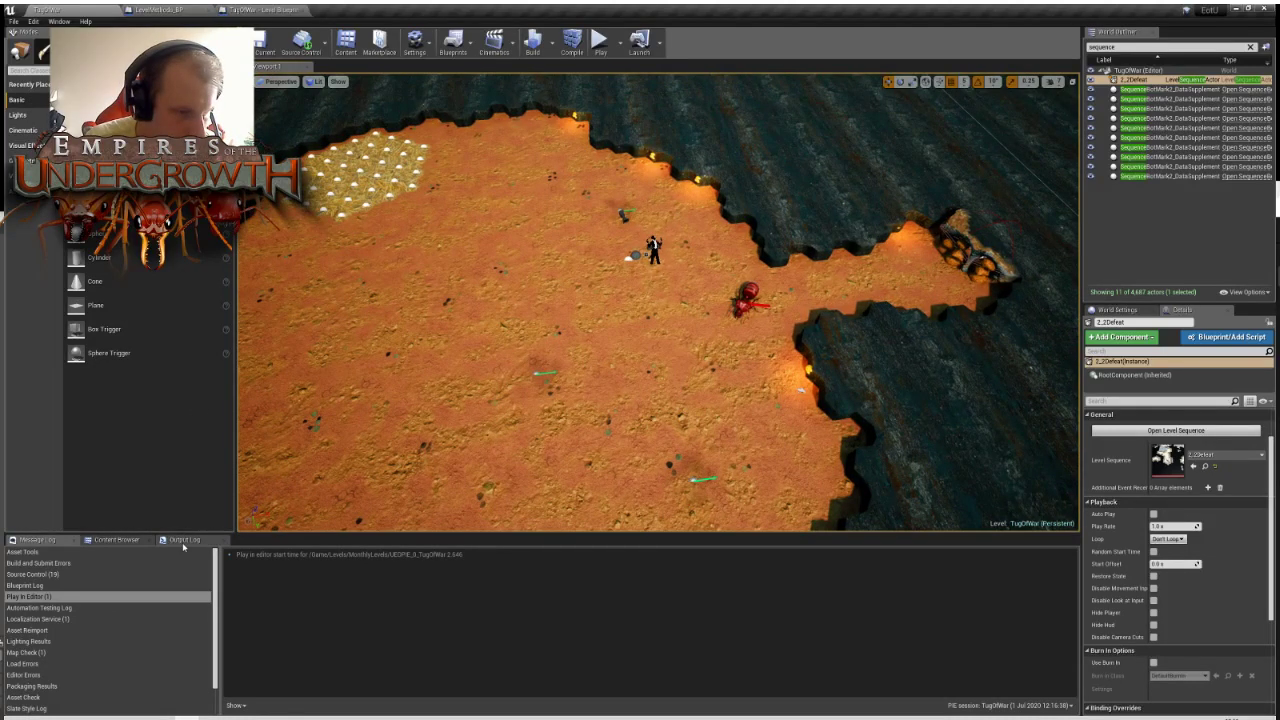
Open the VictoryDefeat folder inside Cinematics in the project content
{"action": "left_click", "coordinate": [114, 540]}
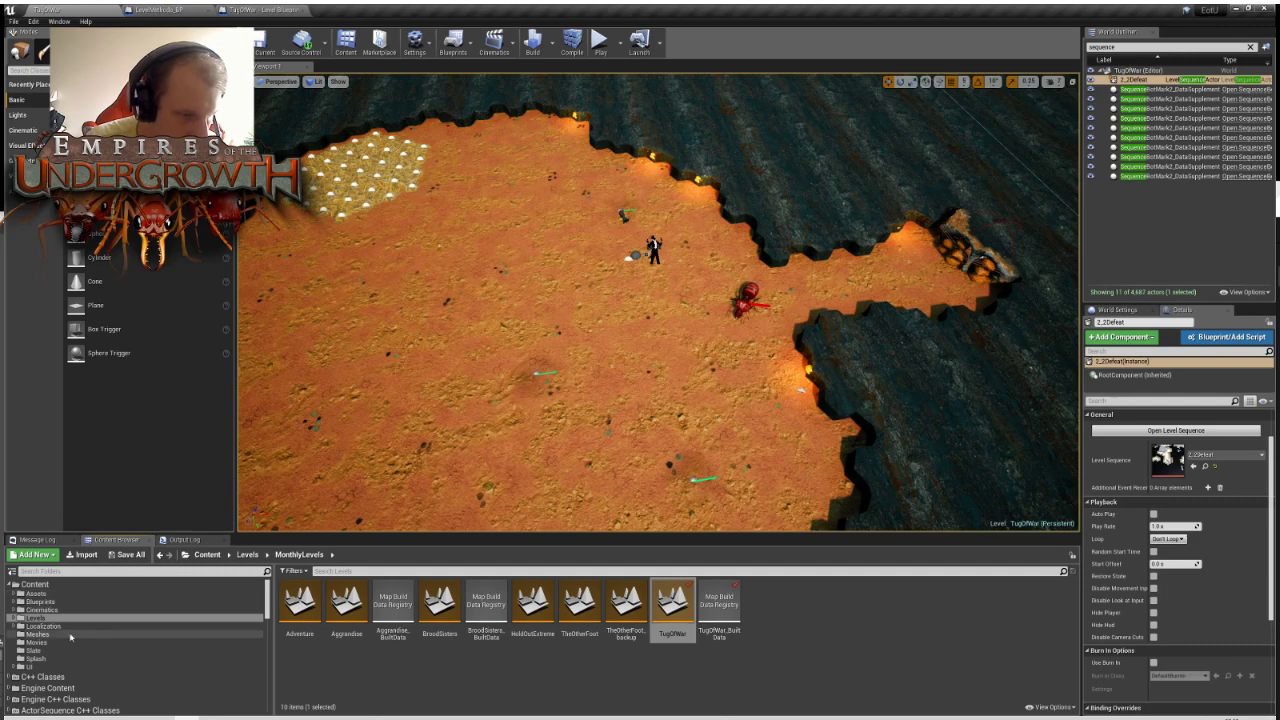
{"action": "left_click", "coordinate": [45, 609]}
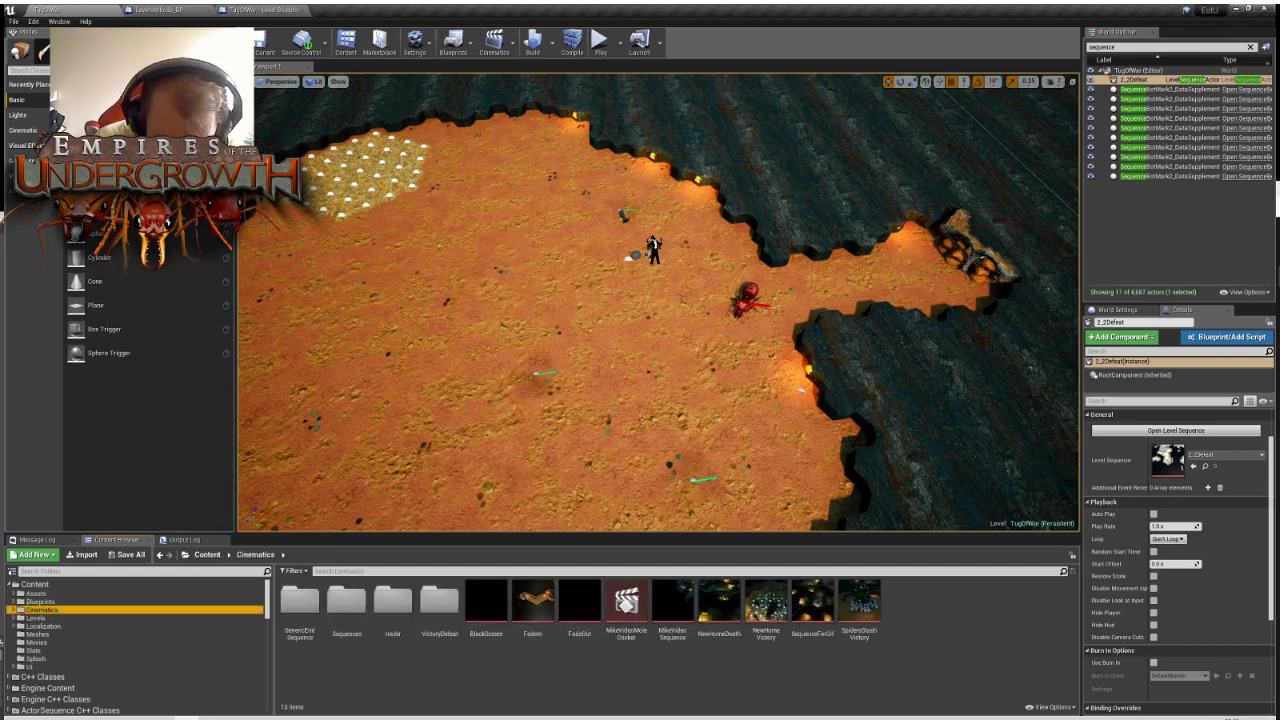
{"action": "left_click", "coordinate": [450, 619]}
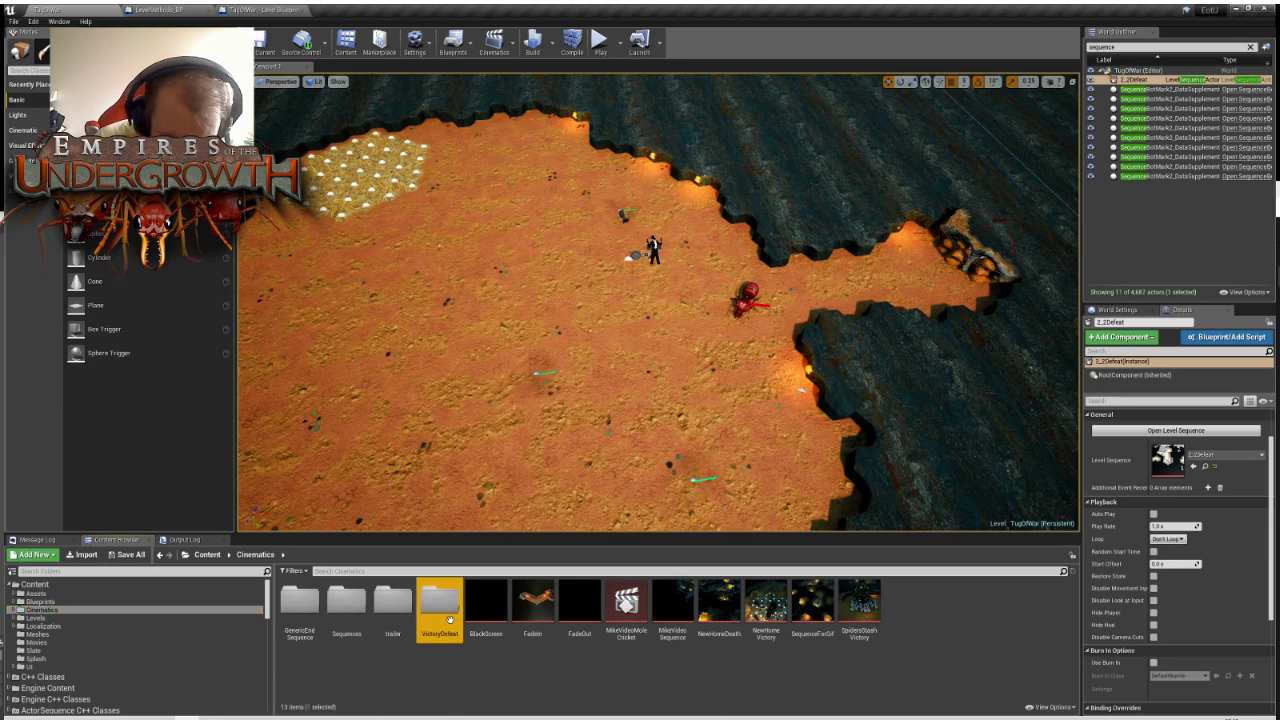
{"action": "double_click", "coordinate": [450, 619]}
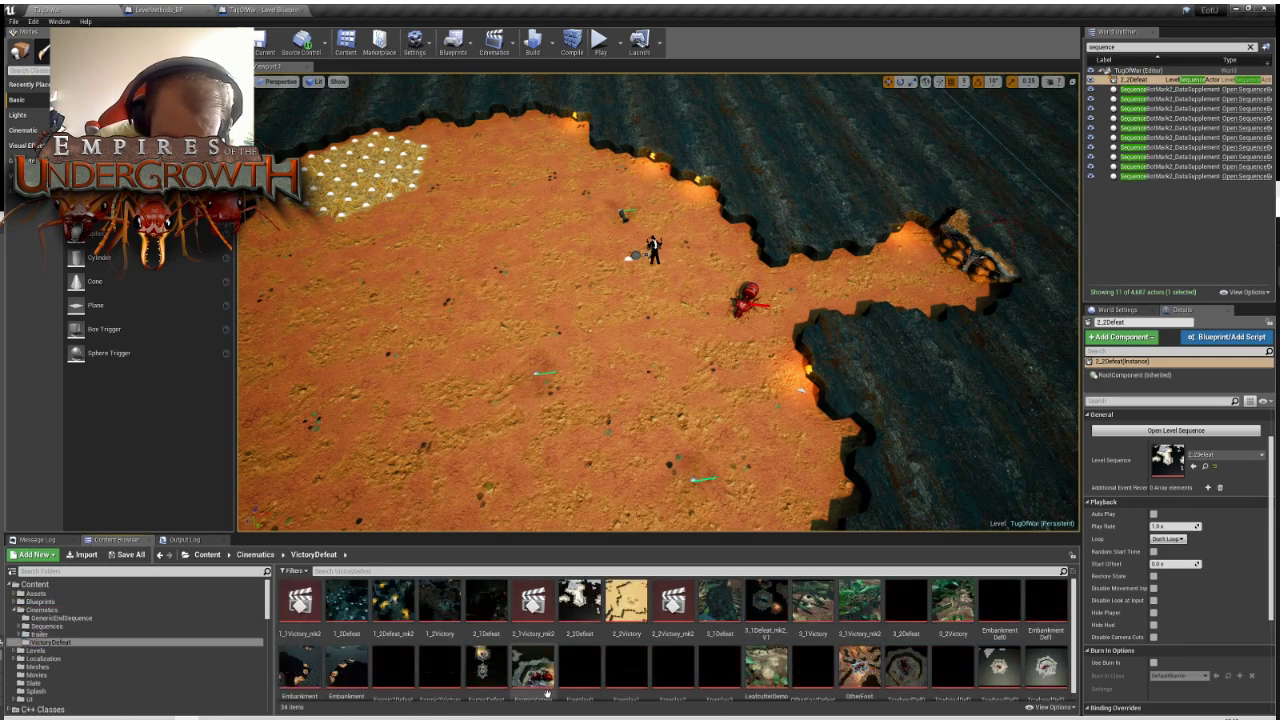
{"action": "scroll", "coordinate": [655, 668], "scroll_direction": "down", "scroll_amount": 1}
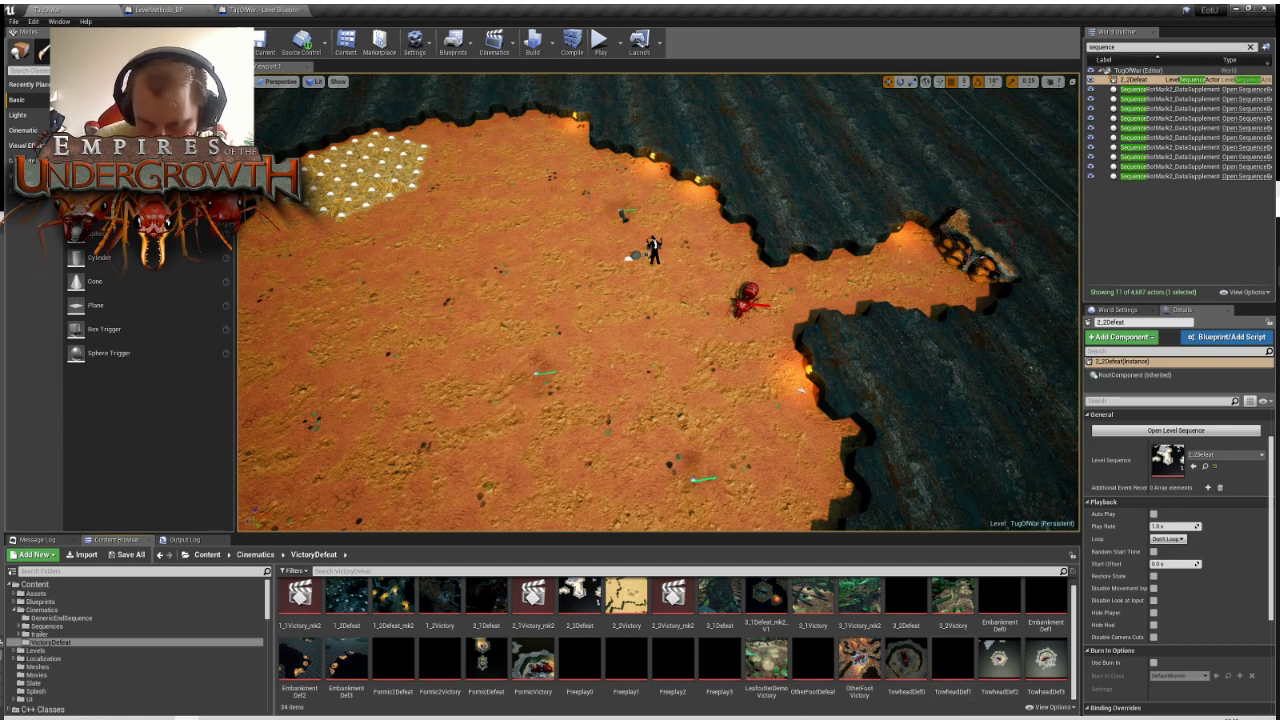
Duplicate the TowheadDef0 level sequence and name the copy TugOfWarDefeat
{"action": "left_click", "coordinate": [896, 655]}
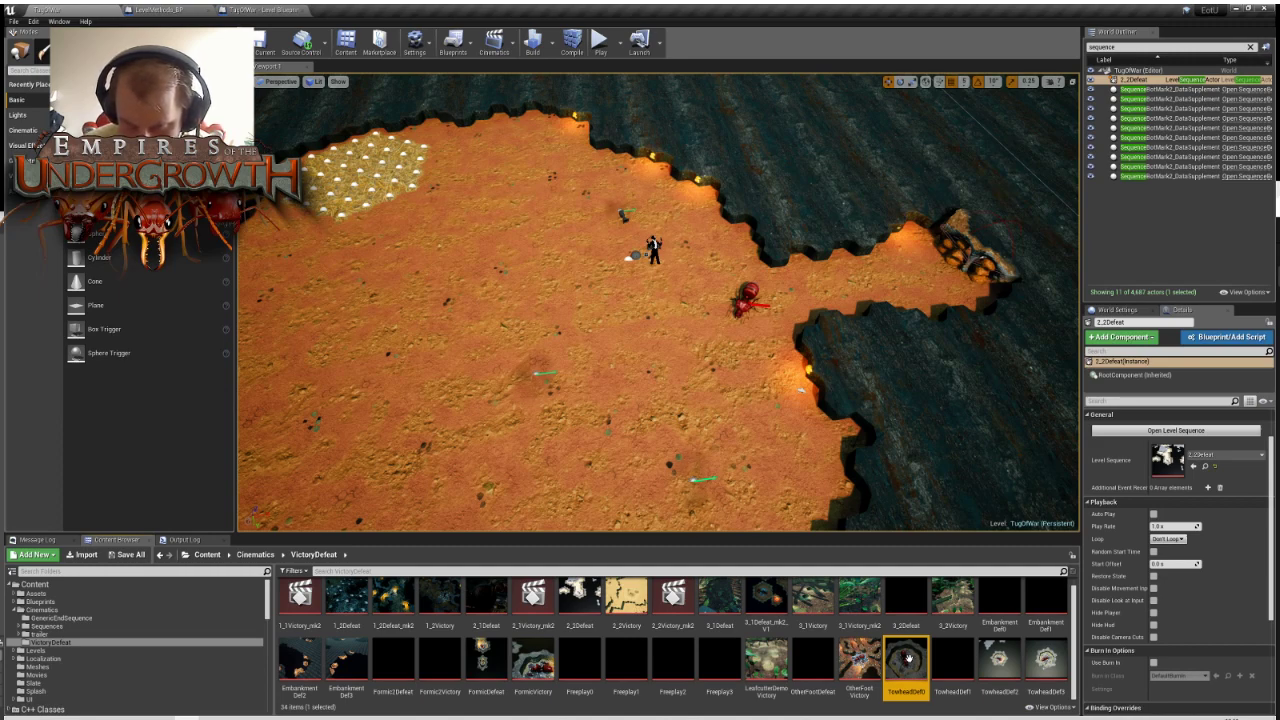
{"action": "double_click", "coordinate": [909, 658]}
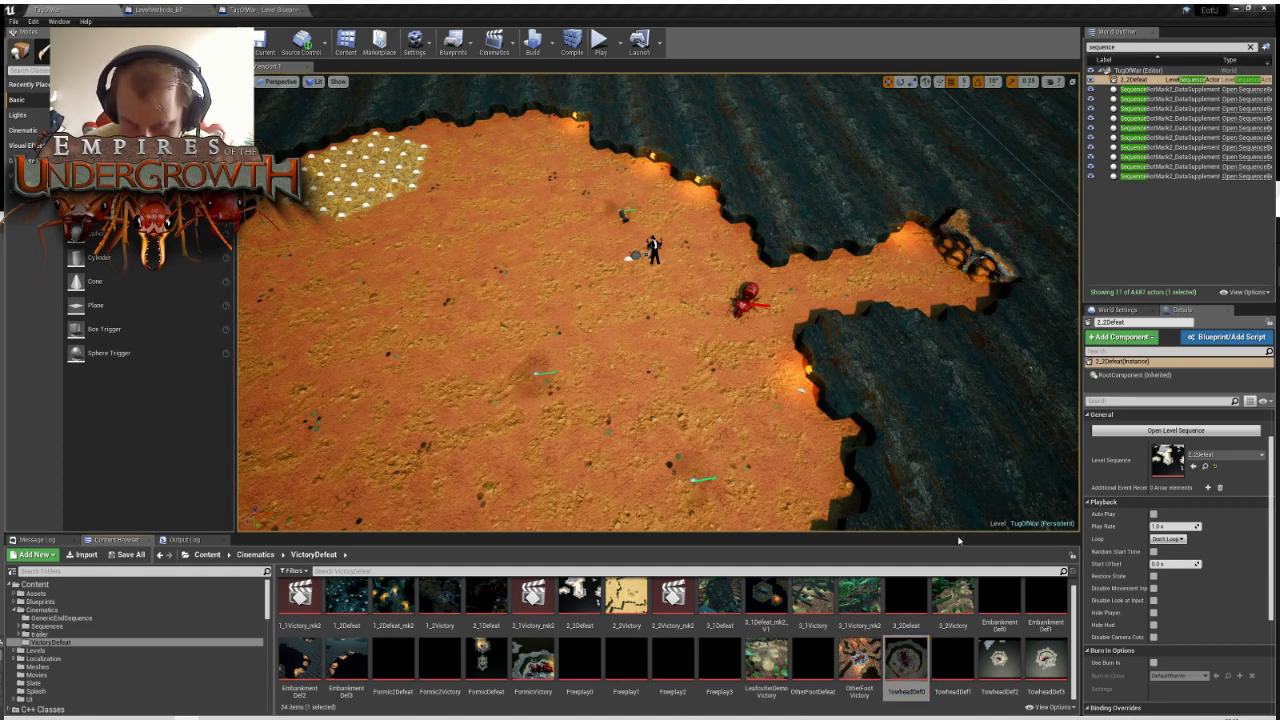
{"action": "left_click", "coordinate": [971, 485]}
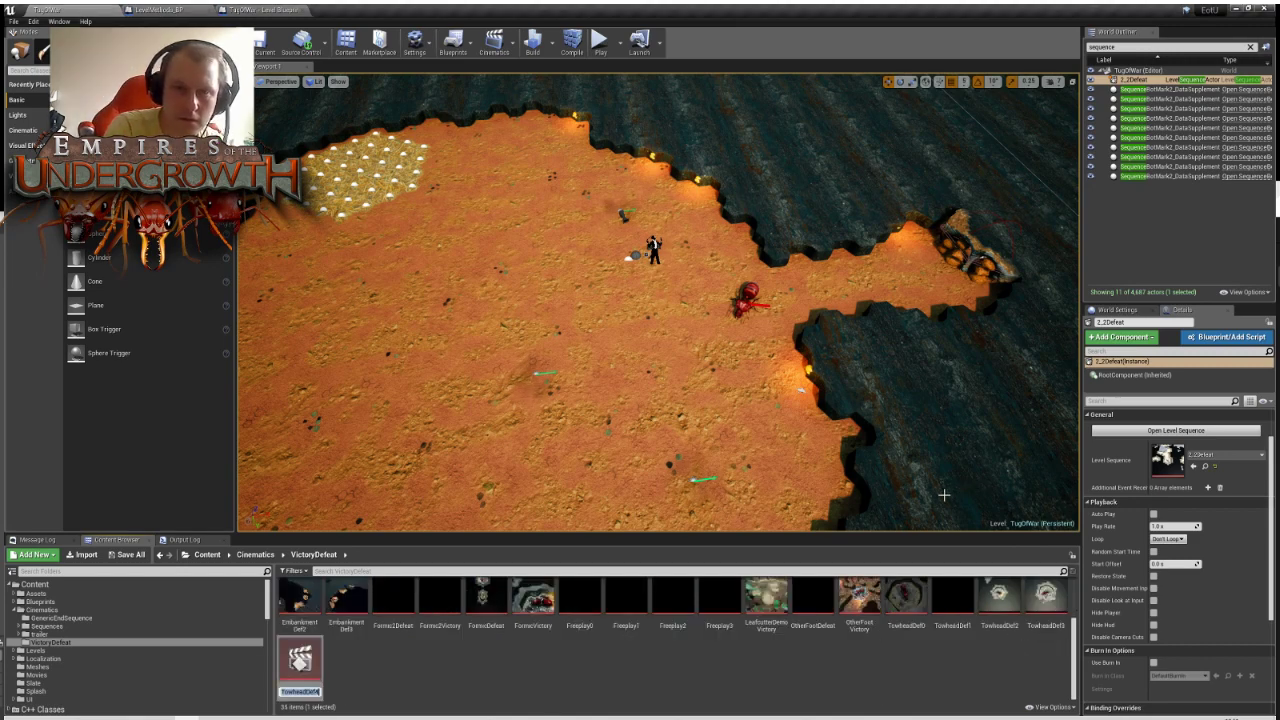
{"action": "type", "text": "T"}
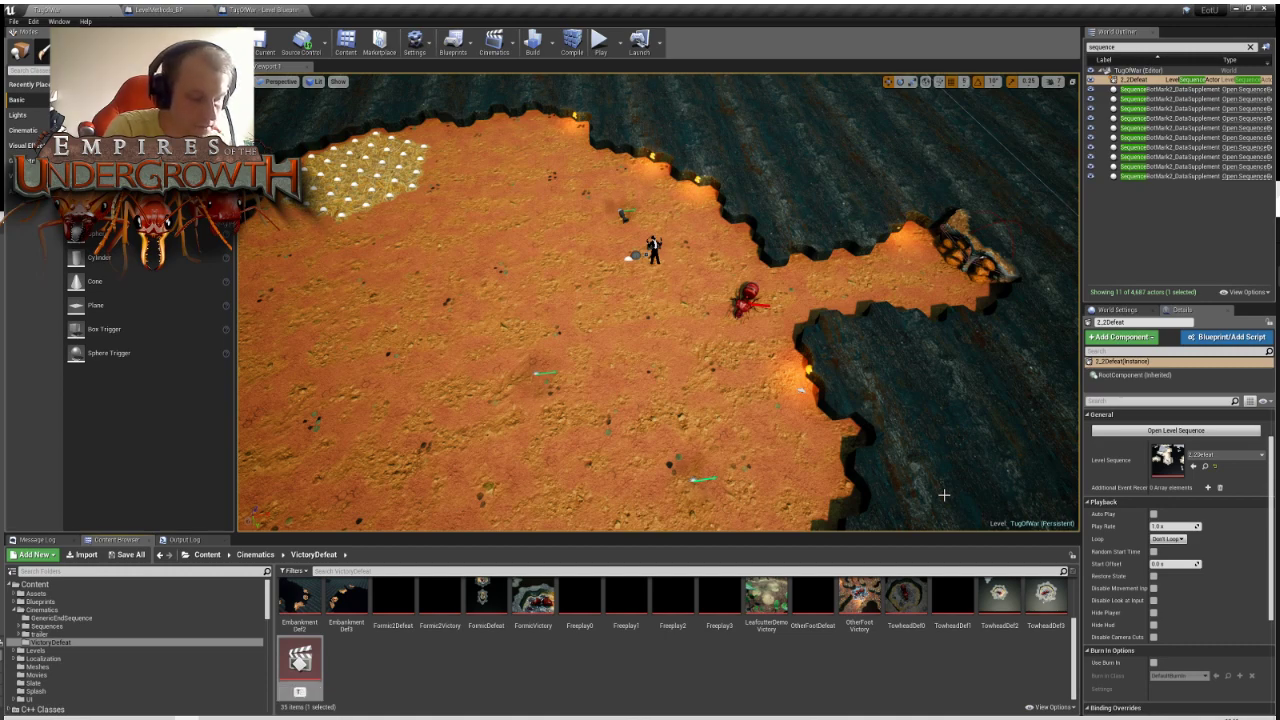
{"action": "type", "text": "ugOfWar"}
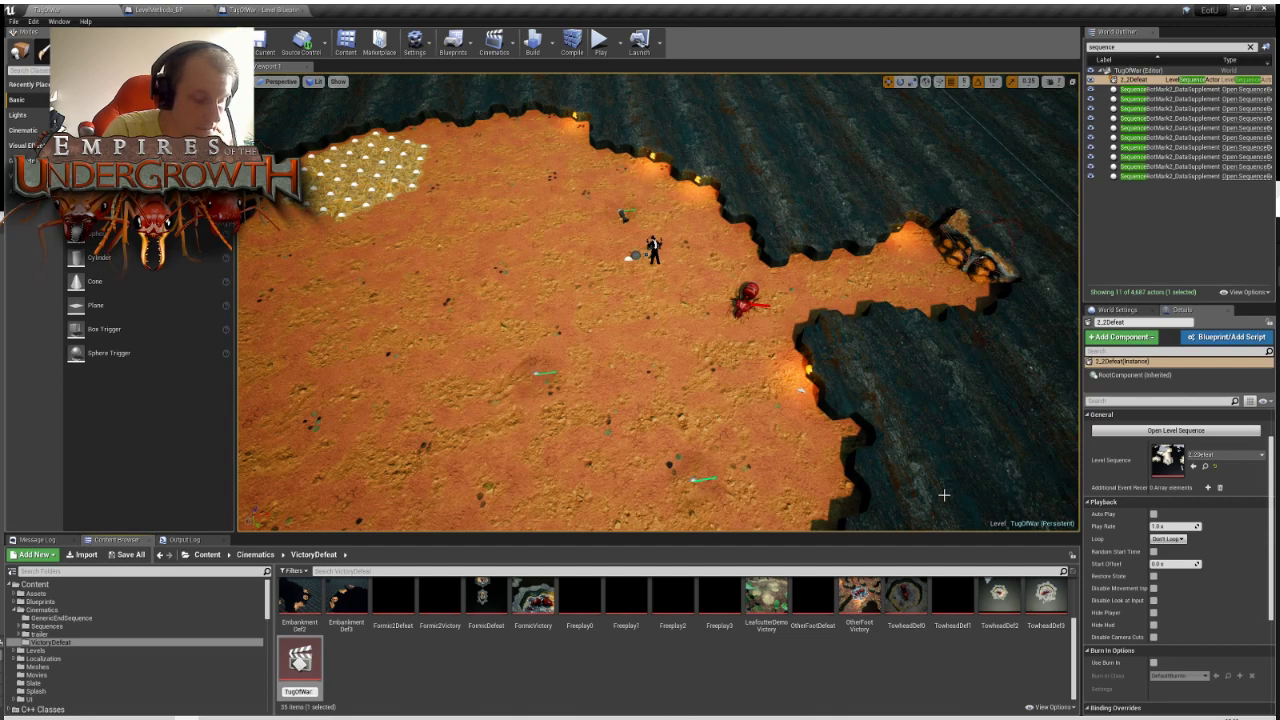
{"action": "type", "text": "Defeat"}
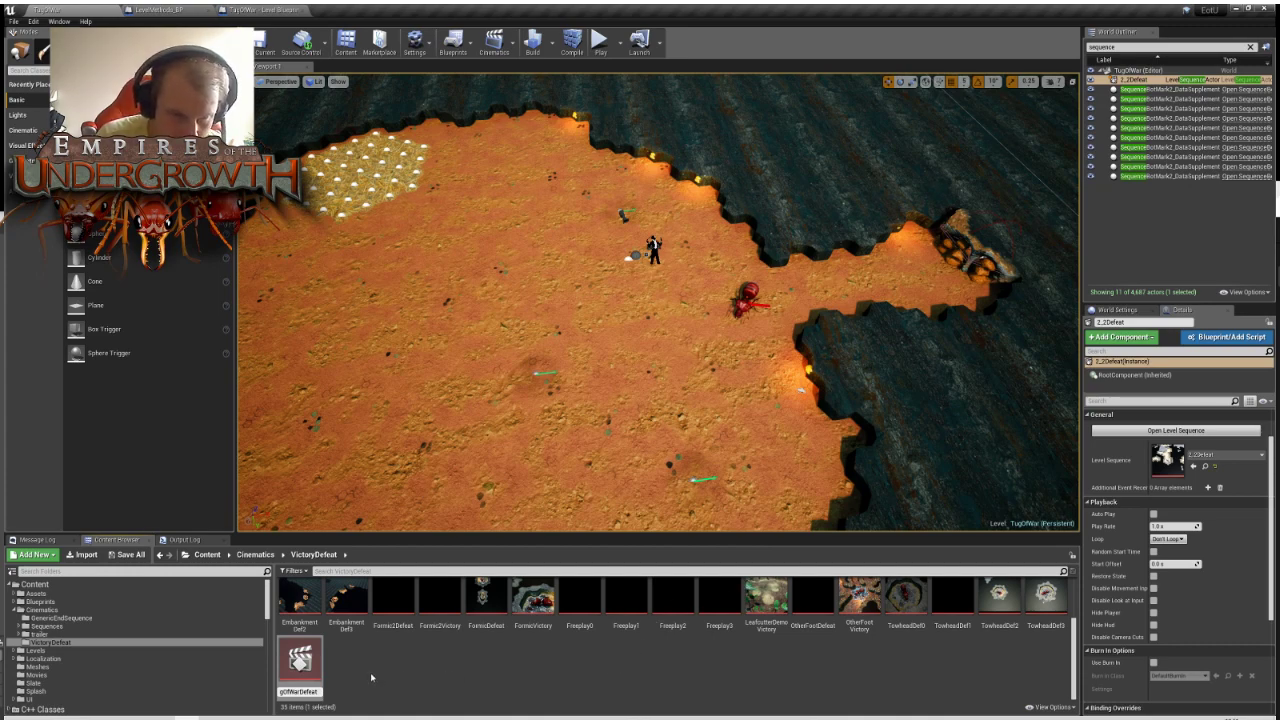
{"action": "key", "text": "Return"}
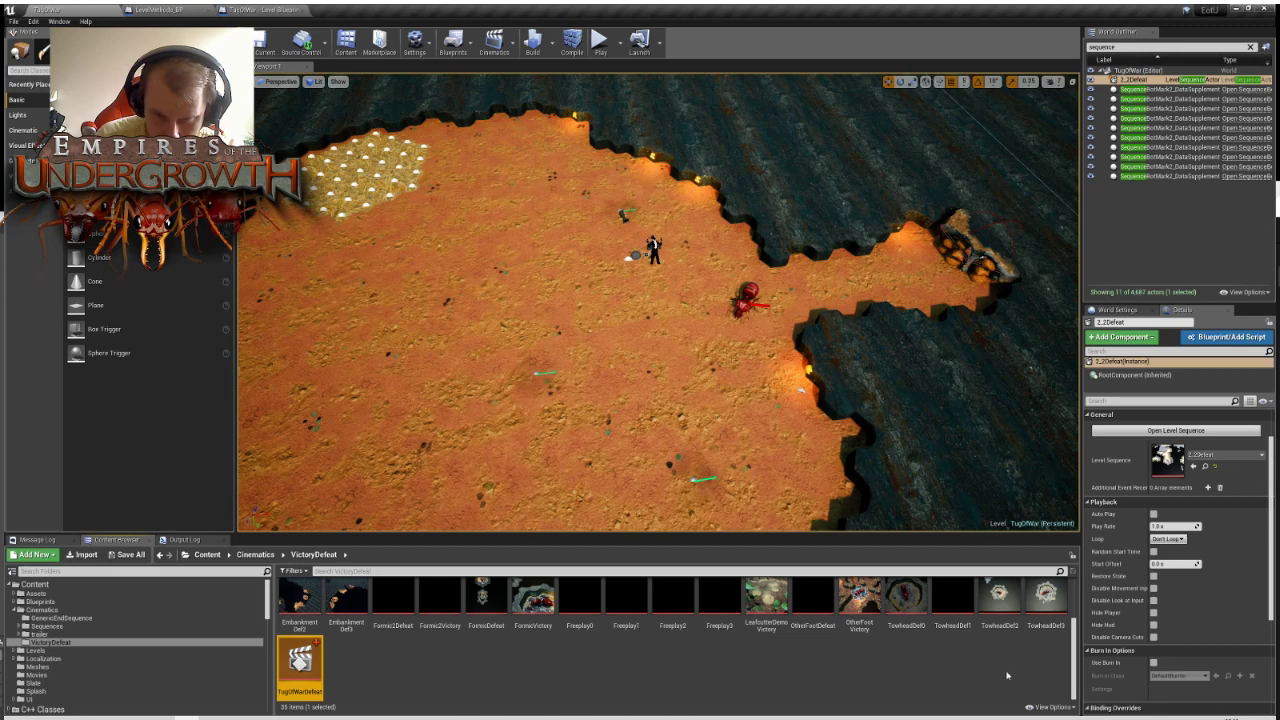
Duplicate the TowheadDef3 level sequence and name the copy TugOfWarVictory
{"action": "left_click", "coordinate": [1046, 600]}
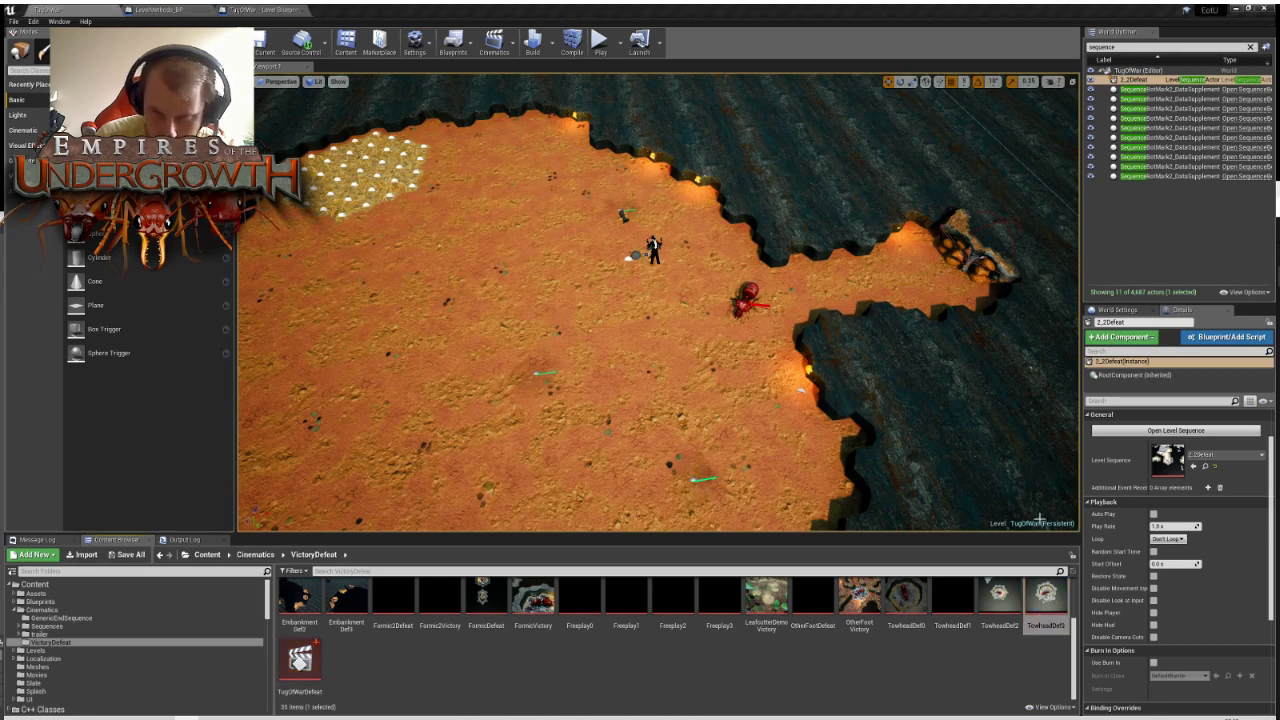
{"action": "key", "text": "ctrl+w"}
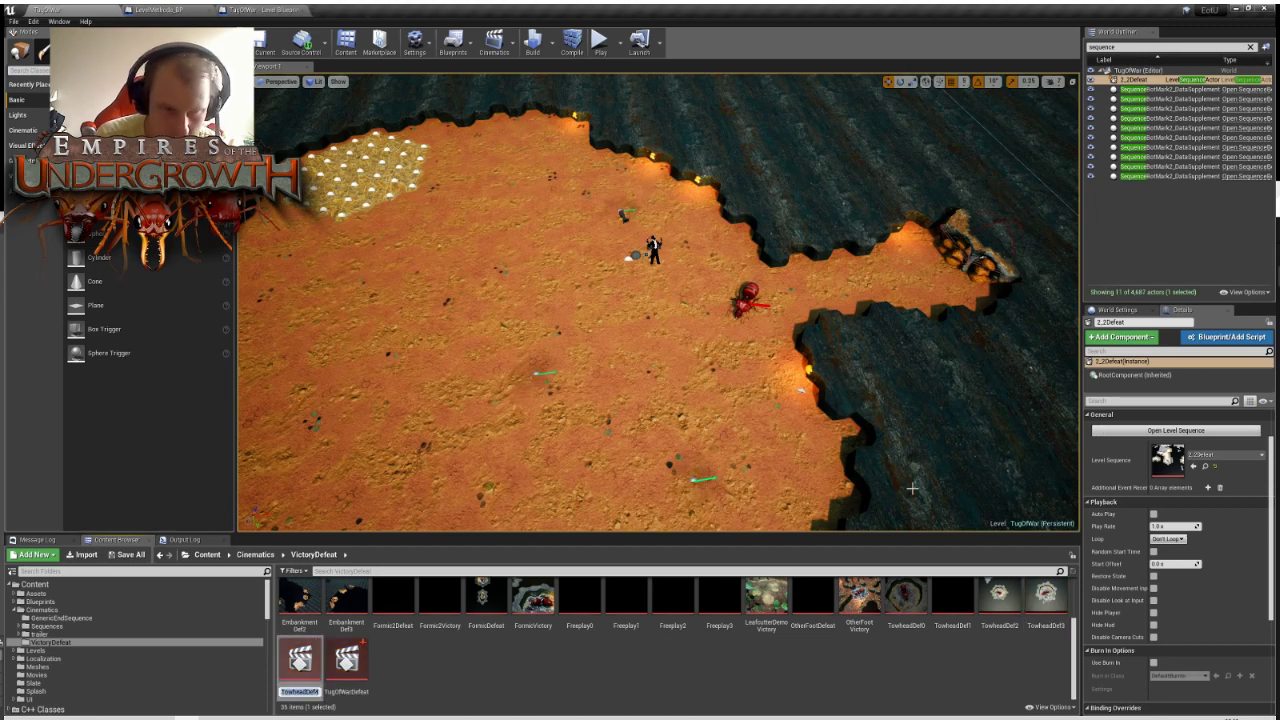
{"action": "type", "text": "Tug"}
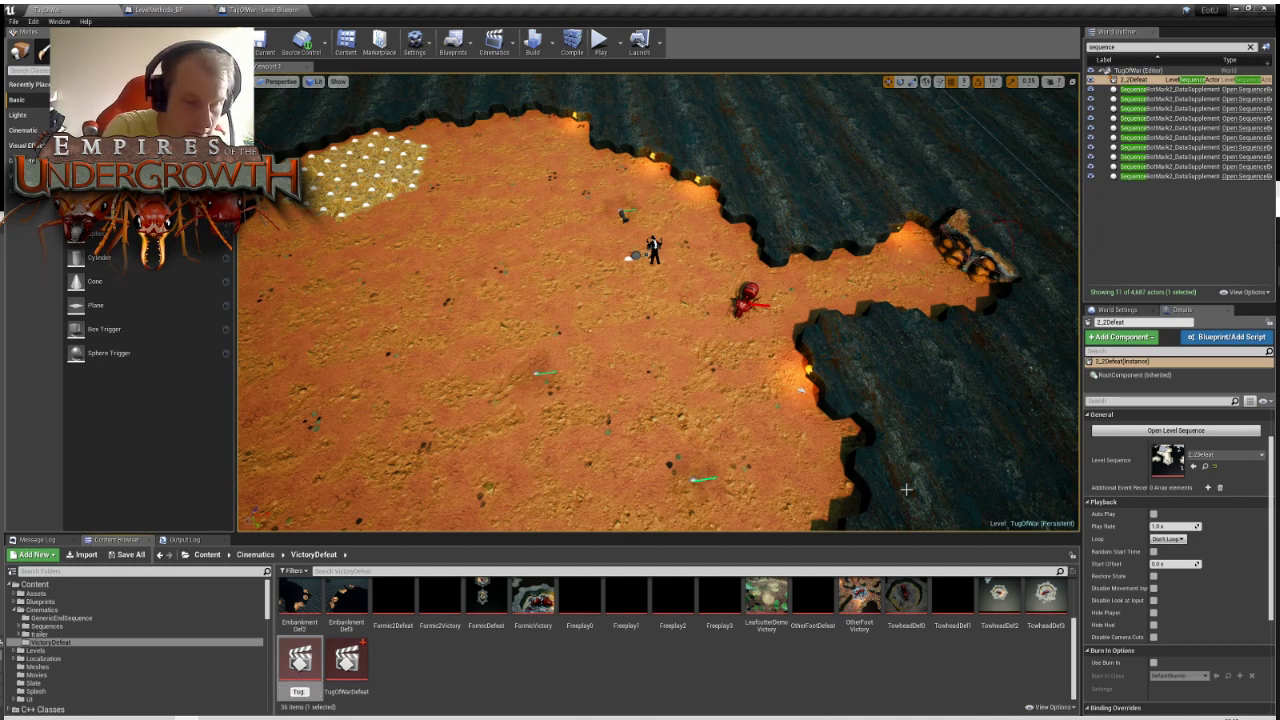
{"action": "type", "text": "OfW"}
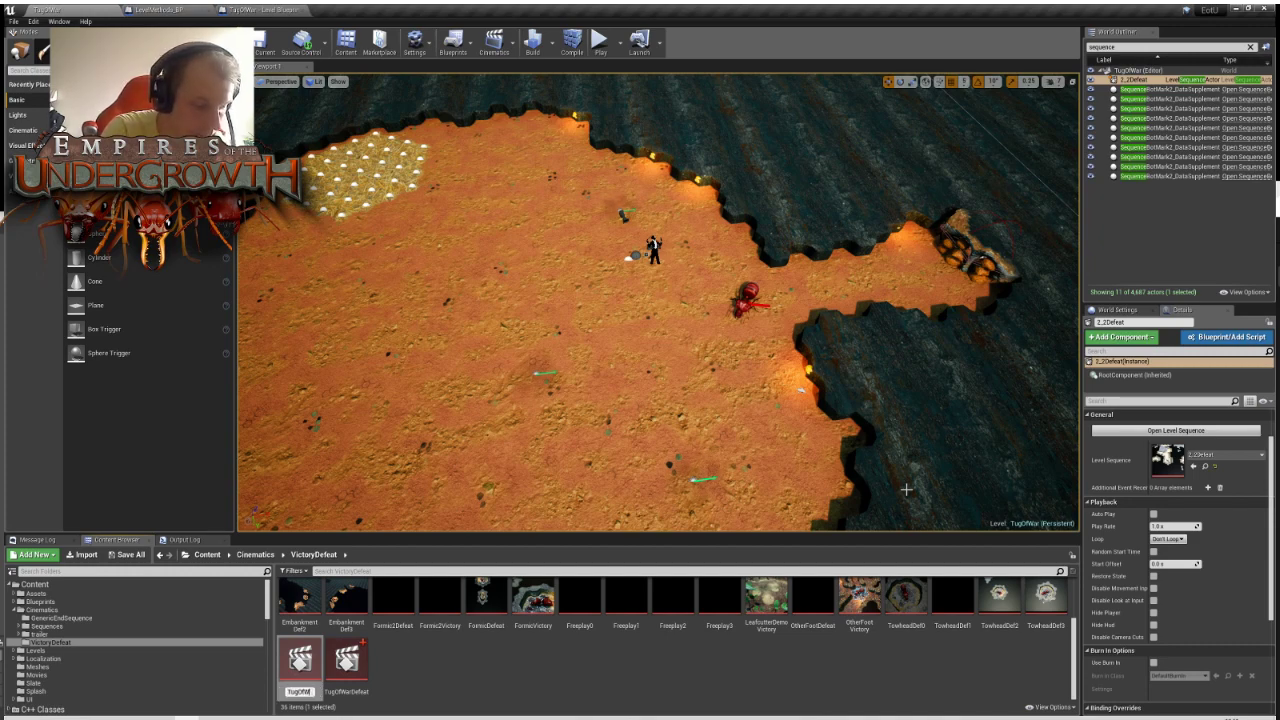
{"action": "type", "text": "arVictory"}
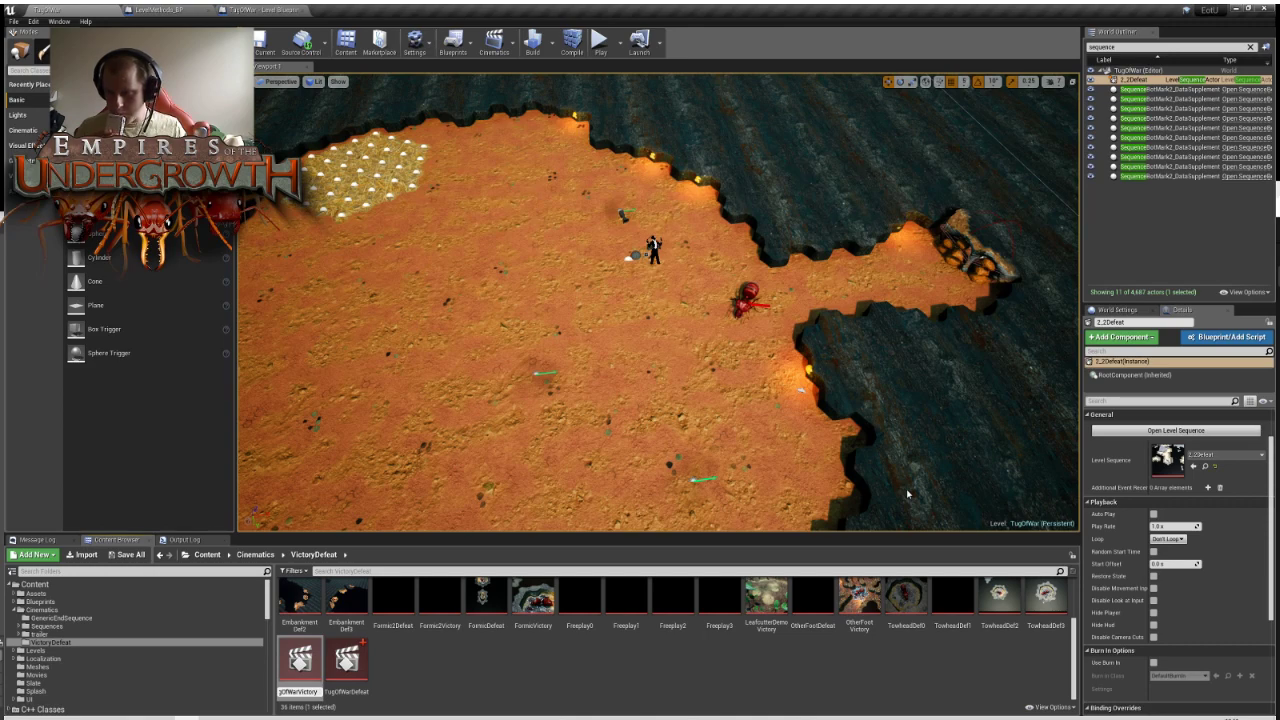
{"action": "key", "text": "Return"}
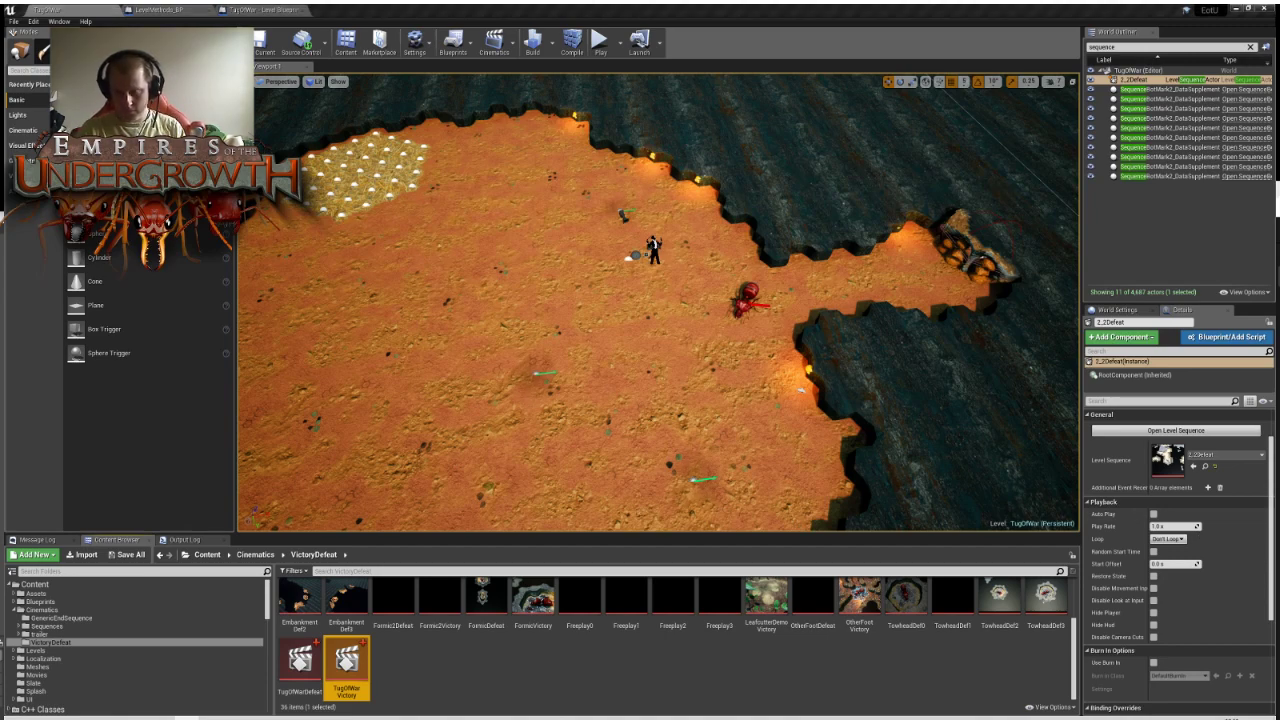
Examine the chamber with the red queen ant, its nearby camera actors and the connecting tunnel from several angles
{"action": "left_click", "coordinate": [743, 653]}
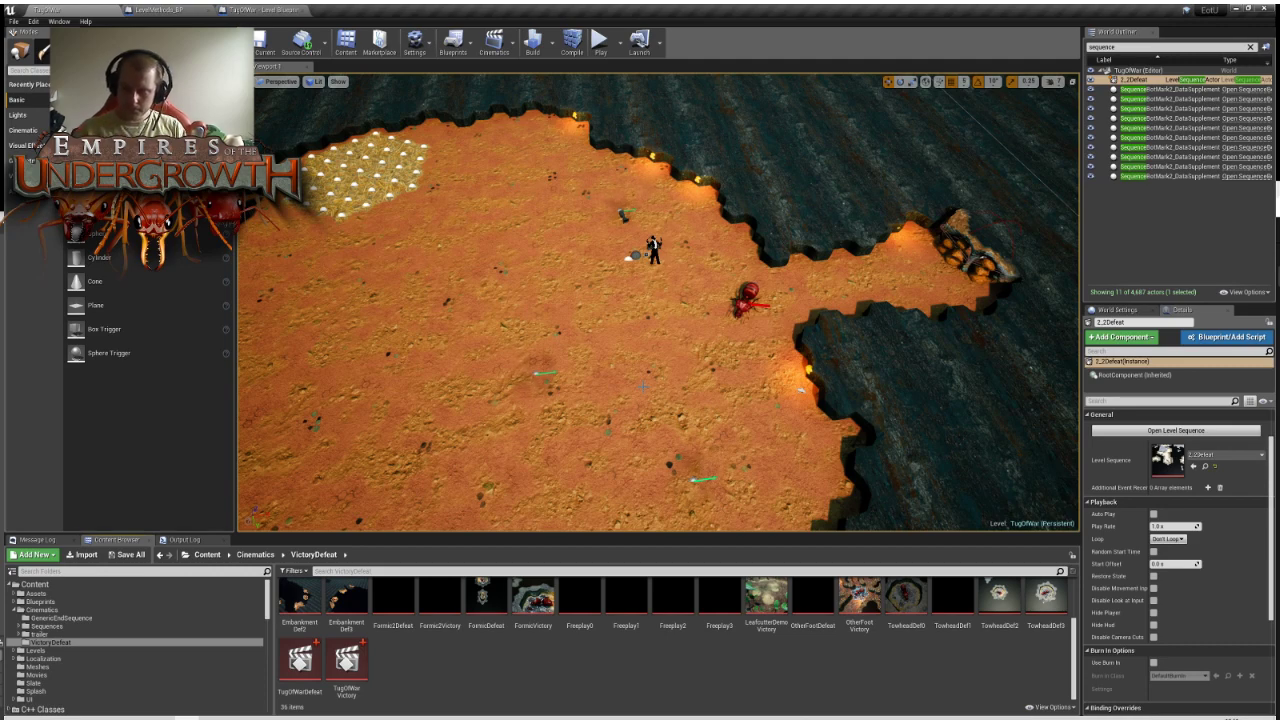
{"action": "right_click_drag", "start_coordinate": [691, 304], "coordinate": [630, 375]}
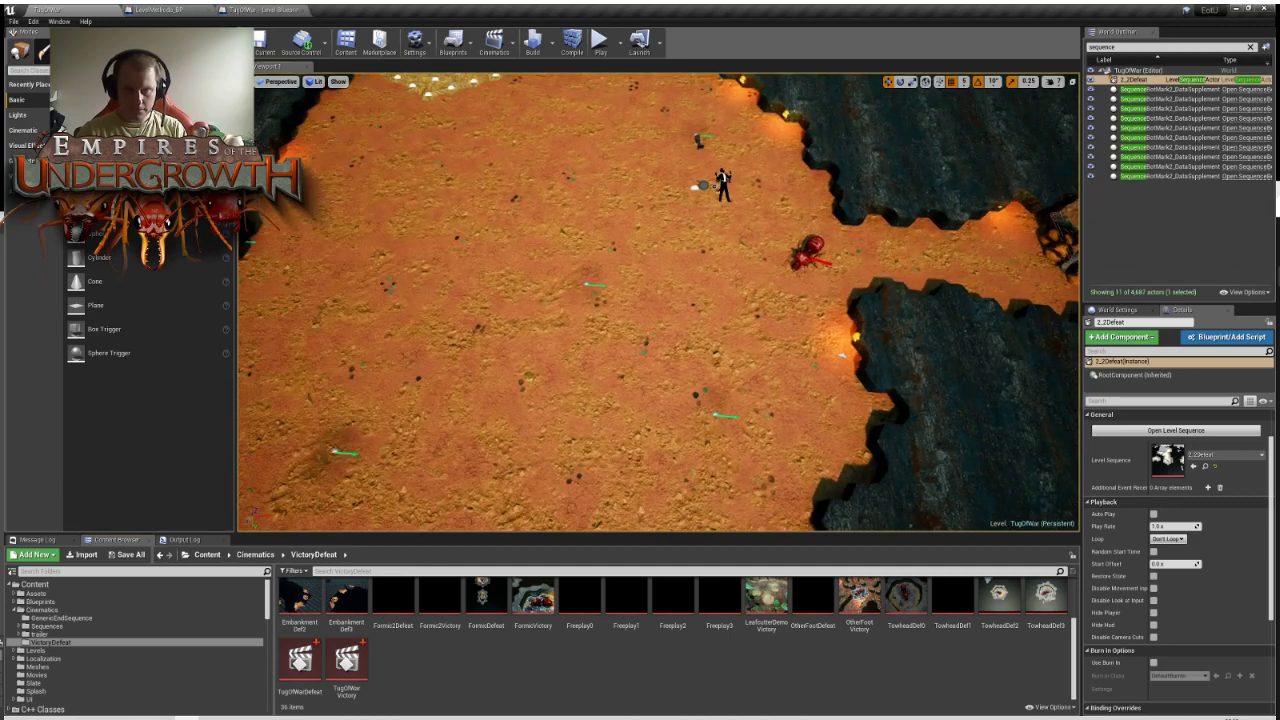
{"action": "right_click_drag", "start_coordinate": [658, 302], "coordinate": [700, 270]}
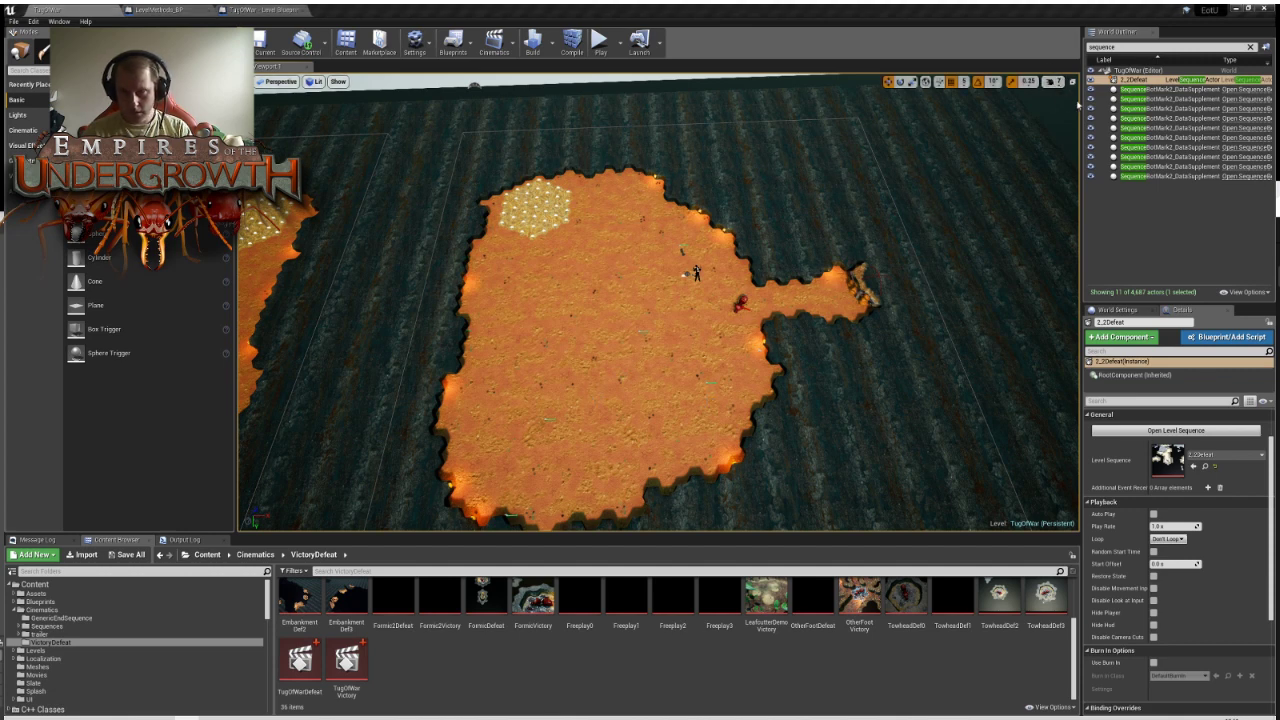
{"action": "mouse_move", "coordinate": [1078, 107]}
{"action": "right_mouse_down"}
{"action": "mouse_move", "coordinate": [1050, 110]}
{"action": "mouse_move", "coordinate": [1077, 110]}
{"action": "right_mouse_up"}
{"action": "scroll", "coordinate": [1050, 110], "scroll_direction": "down", "scroll_amount": 3}
{"action": "key", "text": "w"}
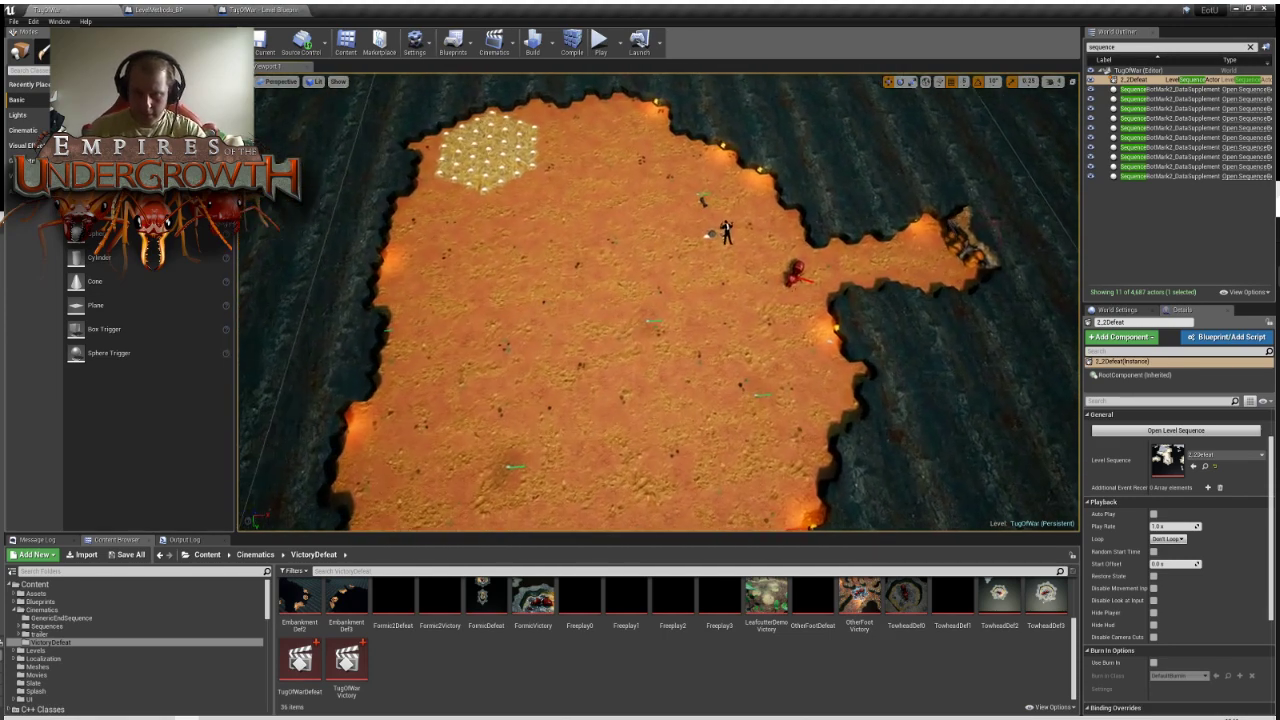
{"action": "right_click_drag", "start_coordinate": [538, 318], "coordinate": [548, 318]}
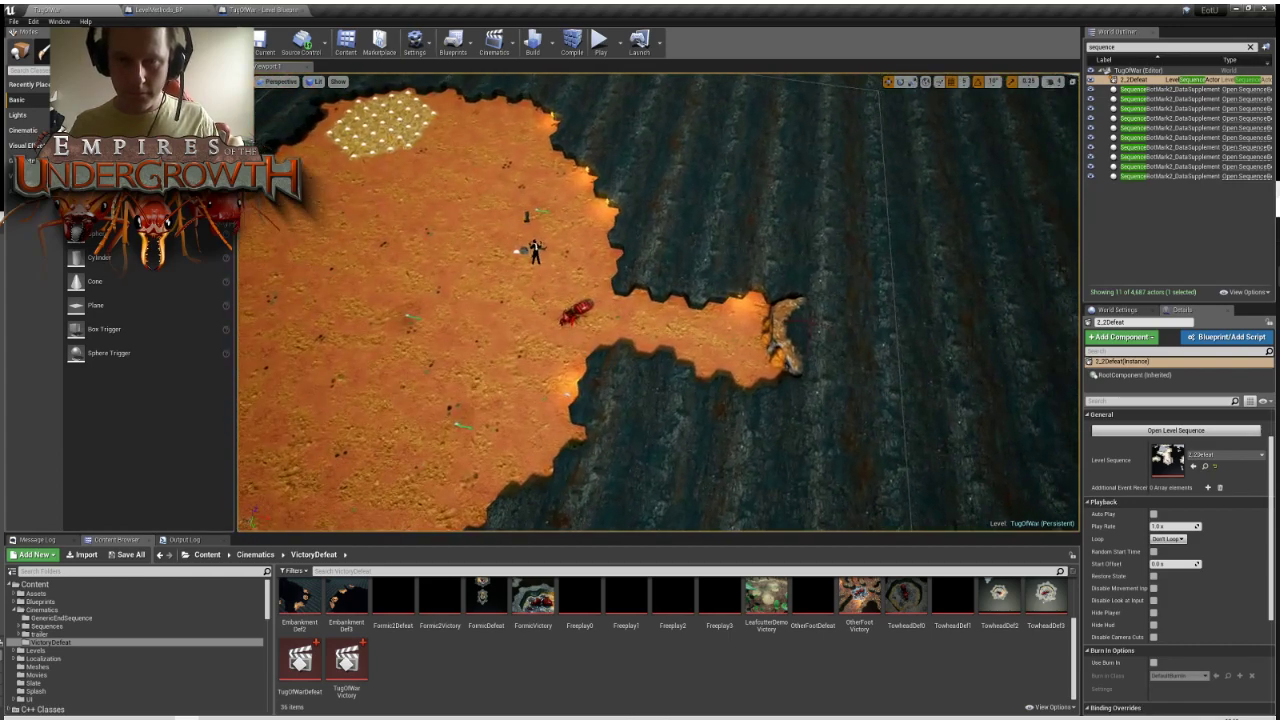
{"action": "right_click_drag", "start_coordinate": [657, 302], "coordinate": [757, 302]}
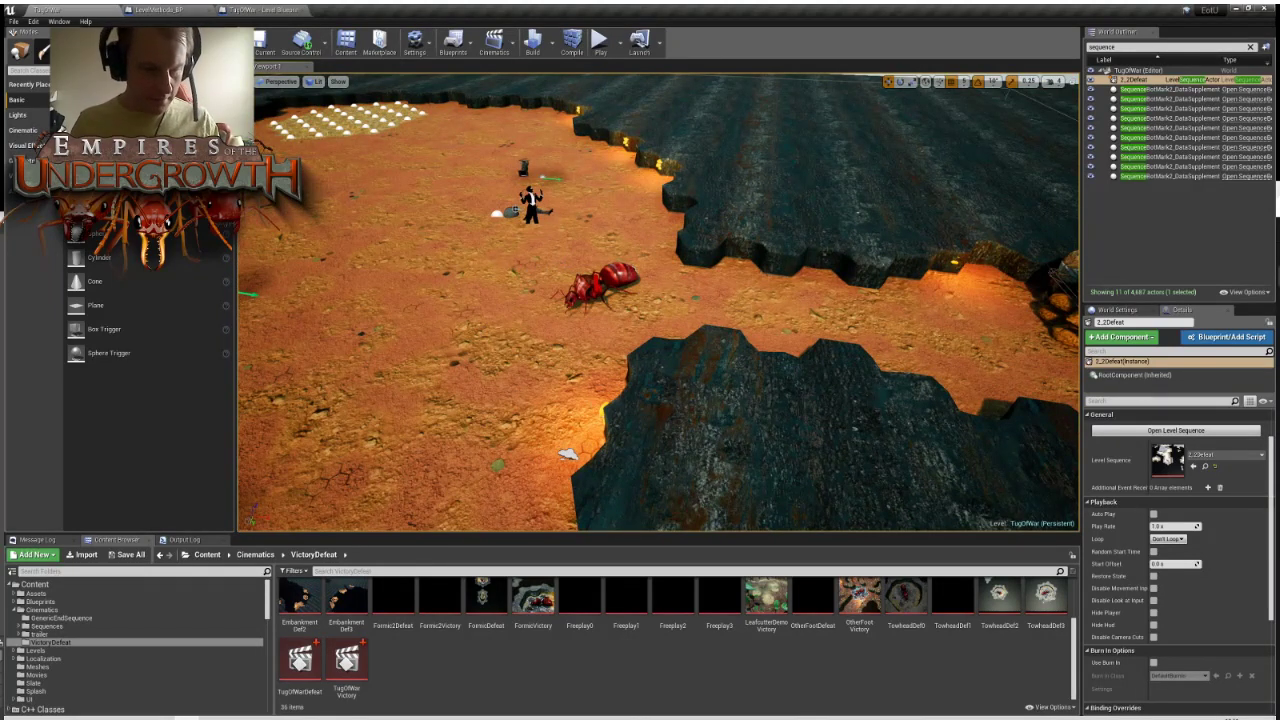
Place the TugOfWarDefeat and TugOfWarVictory level sequences in the level beside the red queen ant
{"action": "left_click", "coordinate": [297, 678]}
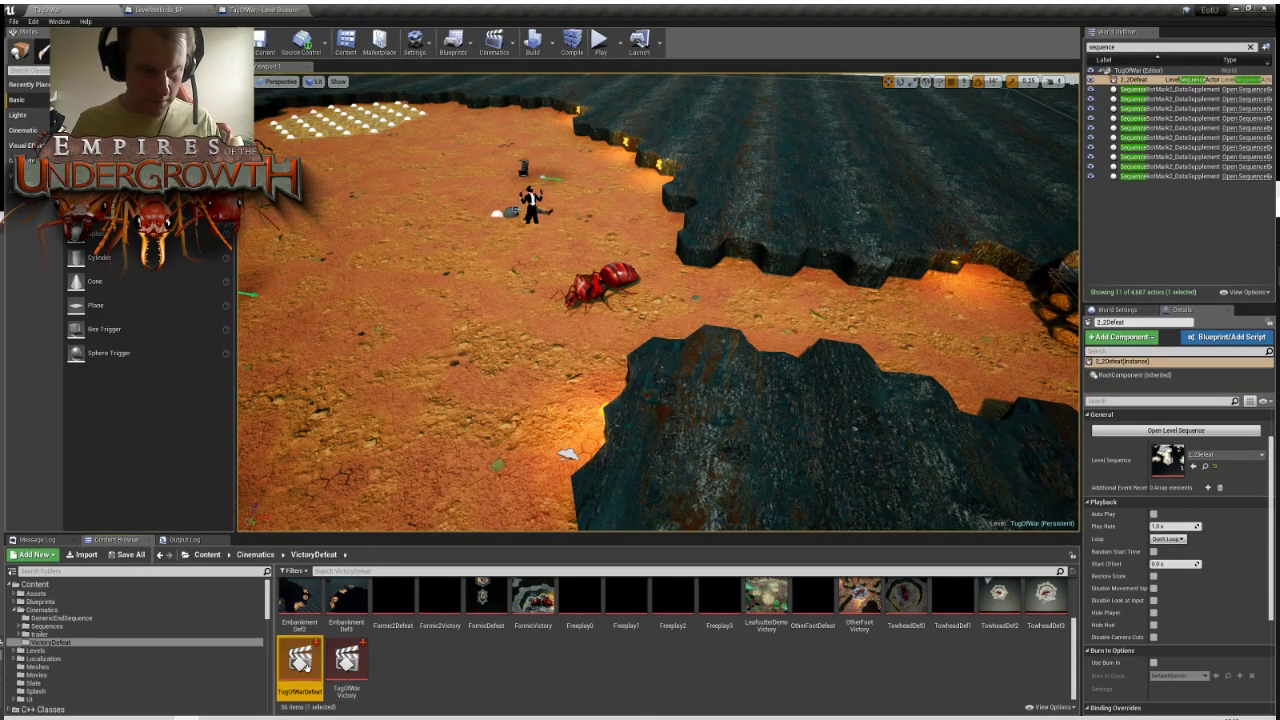
{"action": "left_click", "coordinate": [414, 676]}
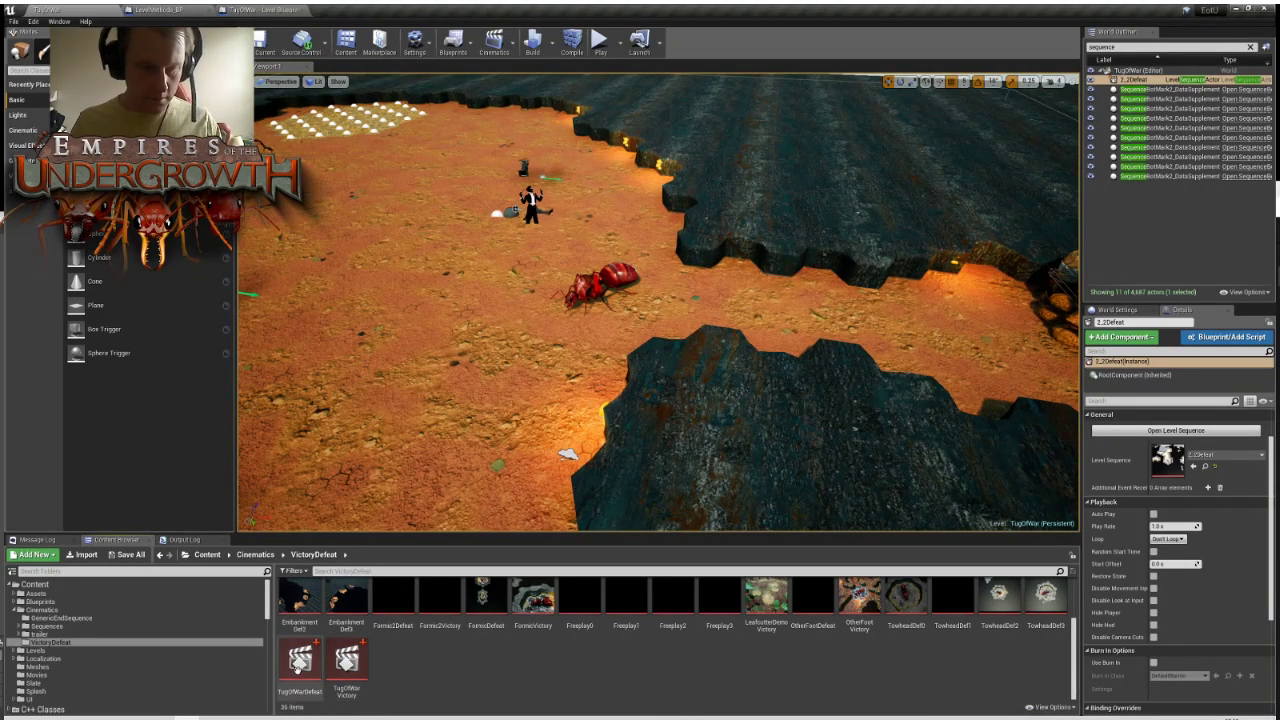
{"action": "left_click_drag", "start_coordinate": [300, 660], "coordinate": [536, 355]}
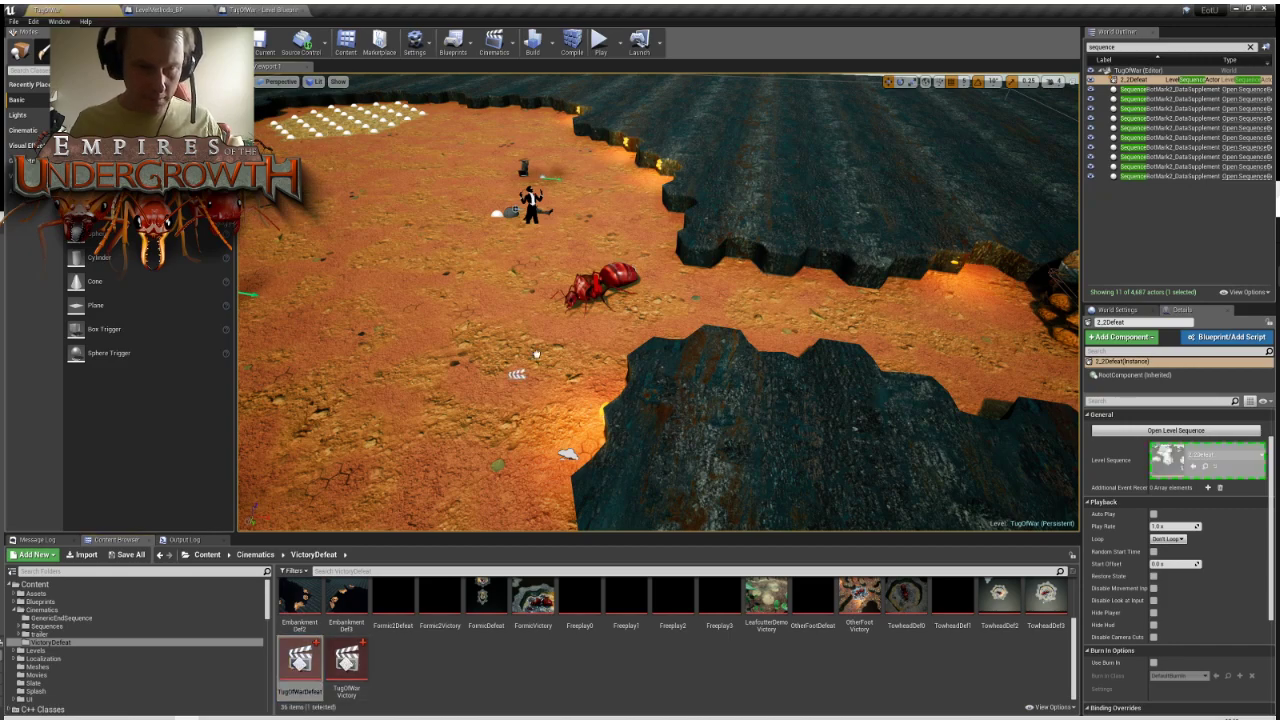
{"action": "left_click_drag", "start_coordinate": [597, 299], "coordinate": [597, 299]}
{"action": "right_click_drag", "start_coordinate": [597, 299], "coordinate": [452, 240]}
{"action": "key", "text": "w"}
{"action": "key", "text": "w"}
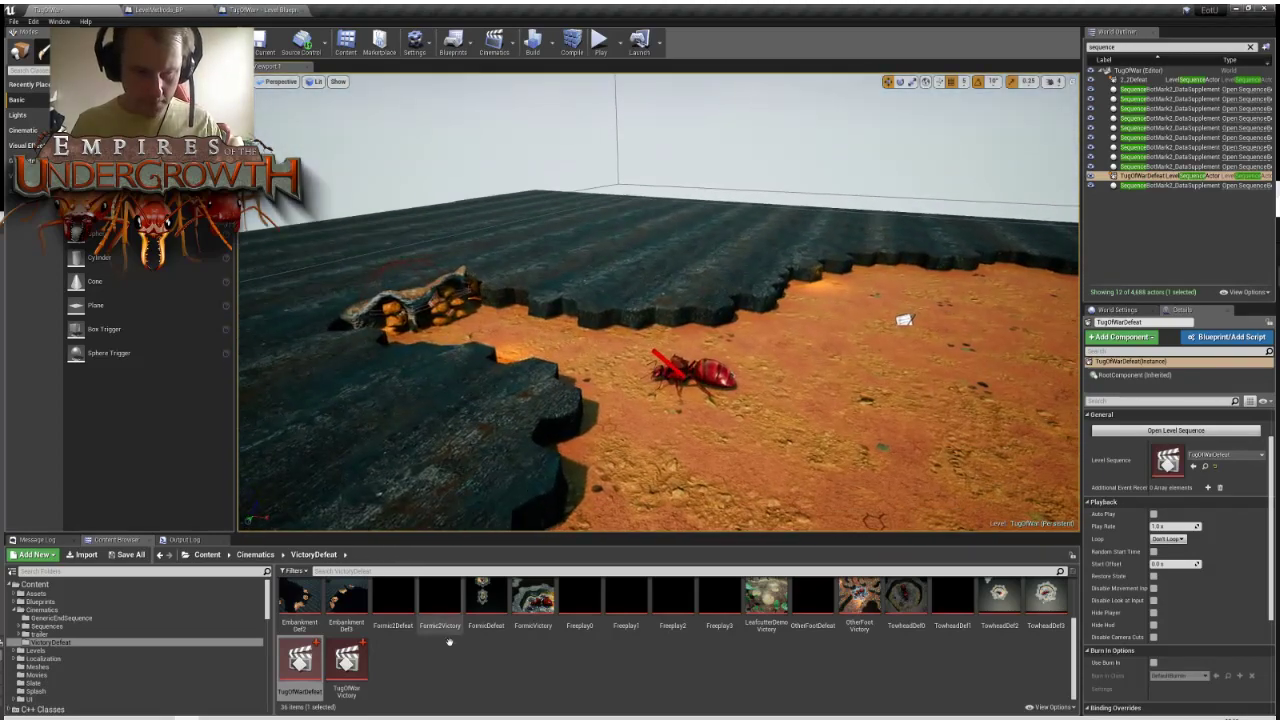
{"action": "left_click_drag", "start_coordinate": [352, 668], "coordinate": [686, 385]}
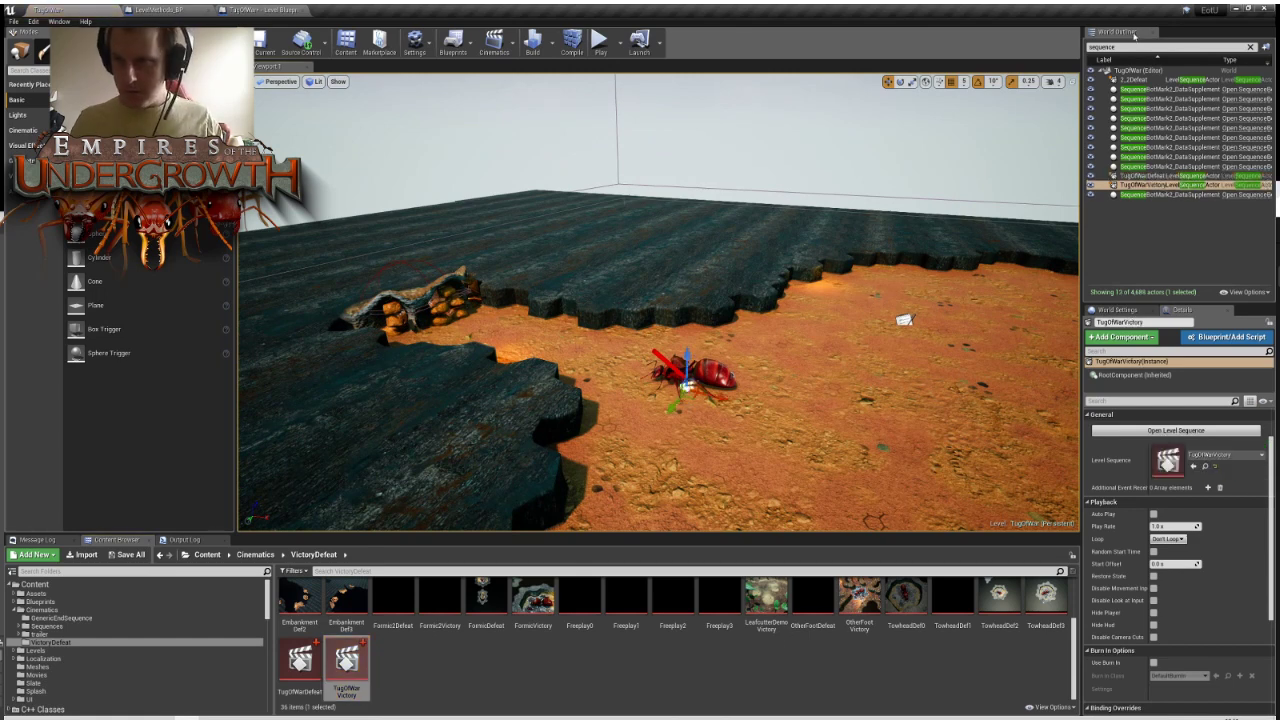
Delete the 2_2Defeat level sequence actor from the level
{"action": "left_click", "coordinate": [1135, 79]}
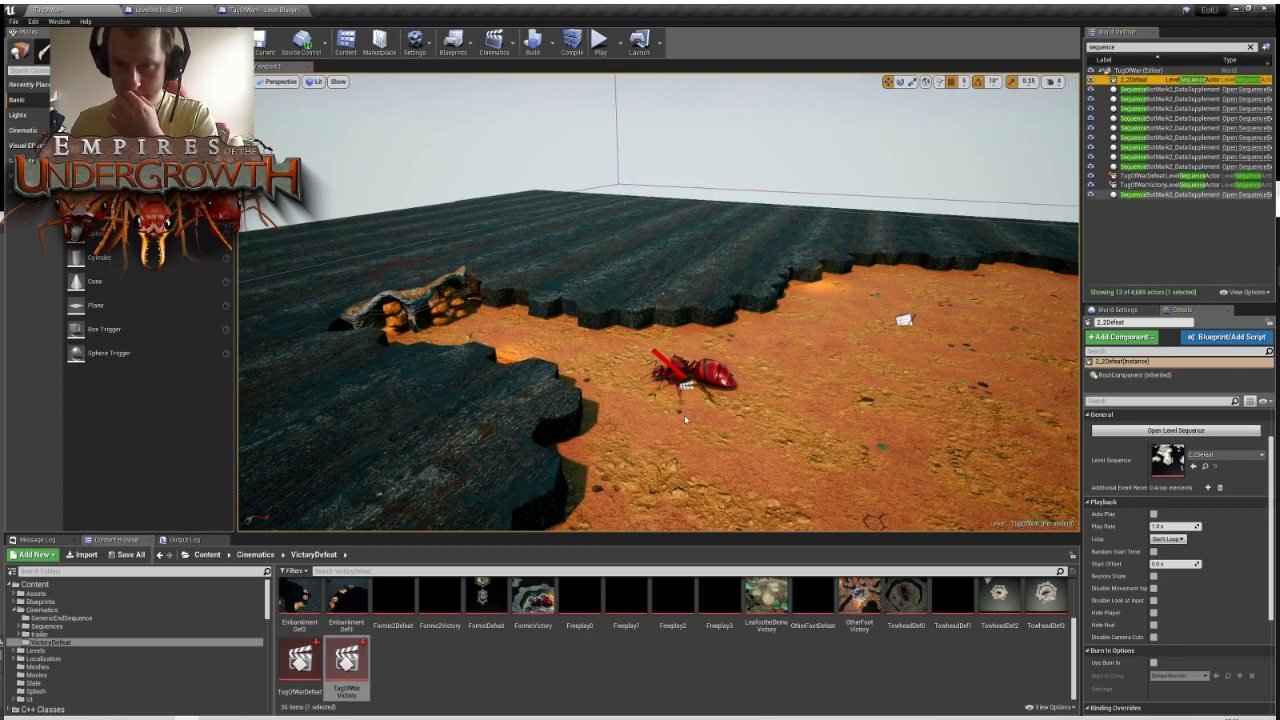
{"action": "key", "text": "Delete"}
{"action": "right_click_drag", "start_coordinate": [685, 420], "coordinate": [950, 500]}
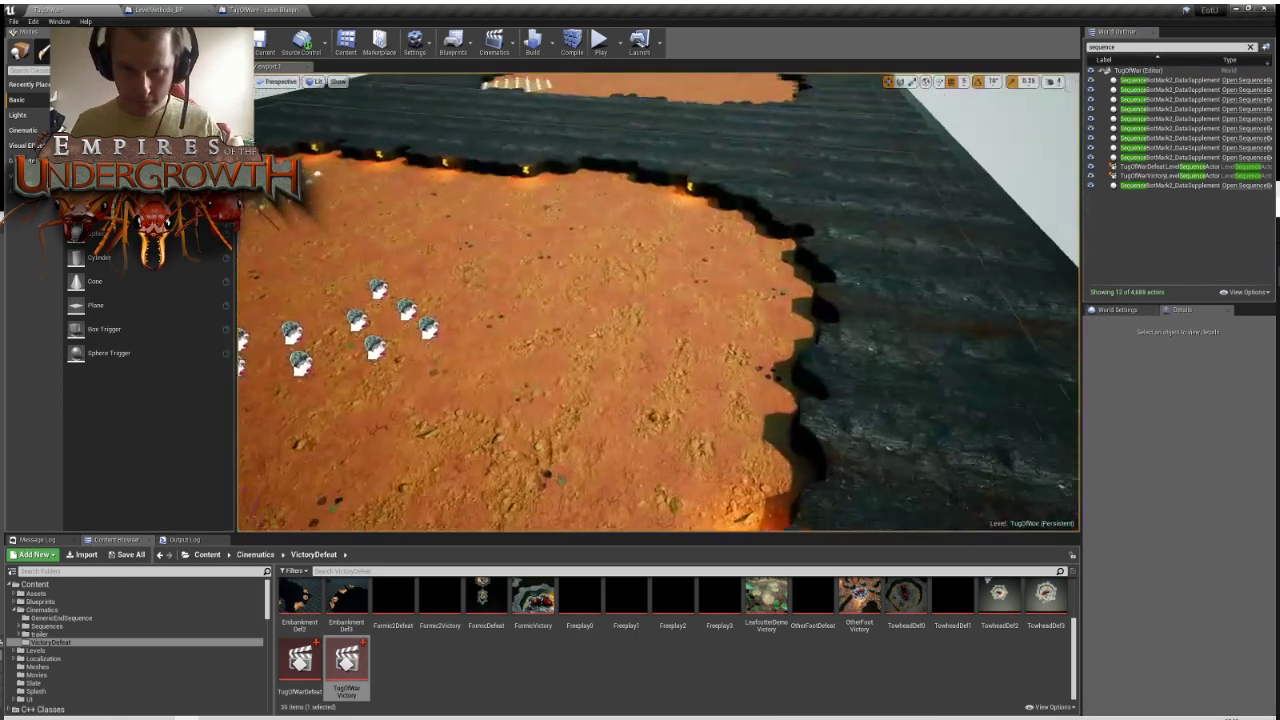
{"action": "right_click_drag", "start_coordinate": [660, 400], "coordinate": [906, 390]}
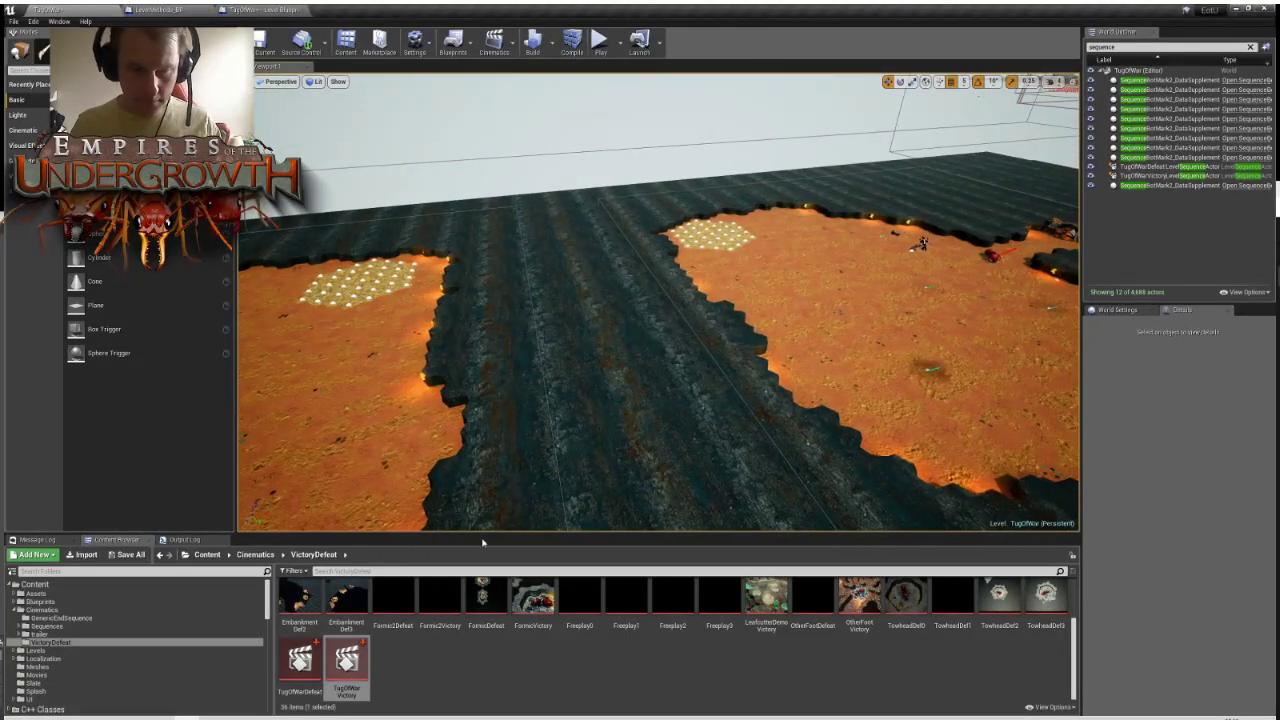
{"action": "right_click_drag", "start_coordinate": [560, 420], "coordinate": [685, 310]}
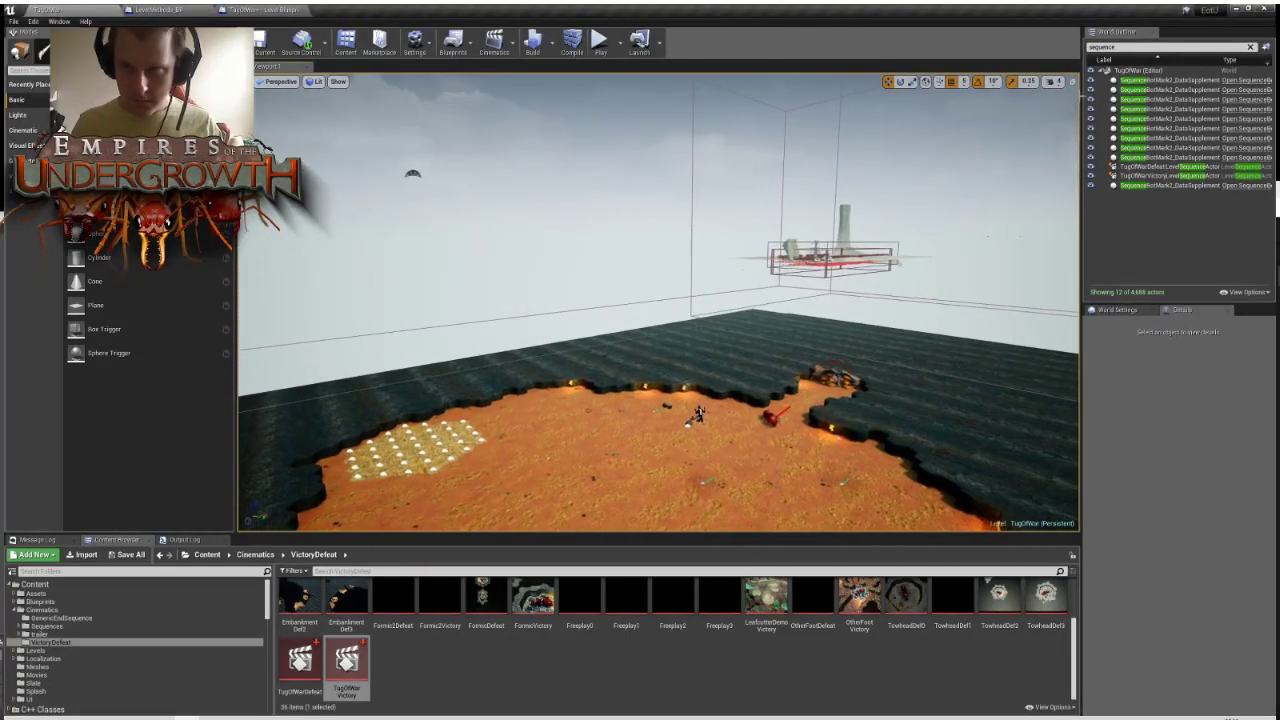
Filter the level's actors by "cam" and check the existing cine cameras and their previews
{"action": "key", "text": "ctrl+a"}
{"action": "type", "text": "cam"}
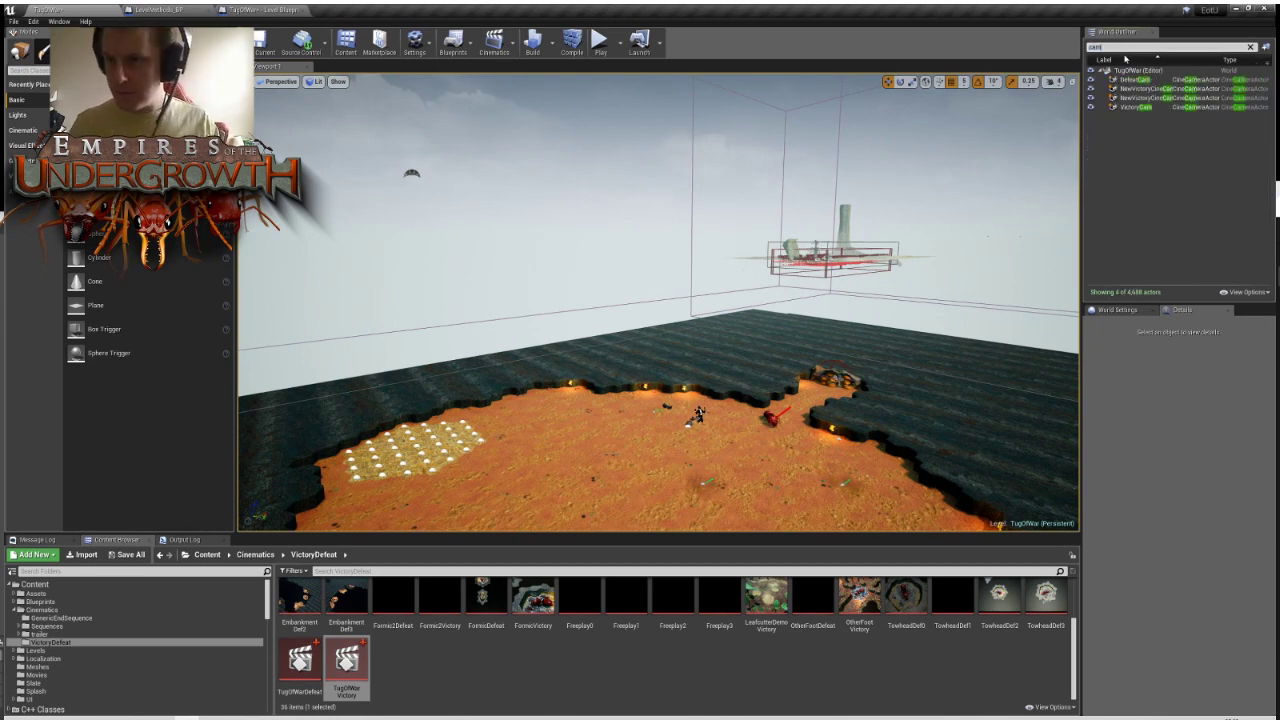
{"action": "left_click", "coordinate": [1165, 88]}
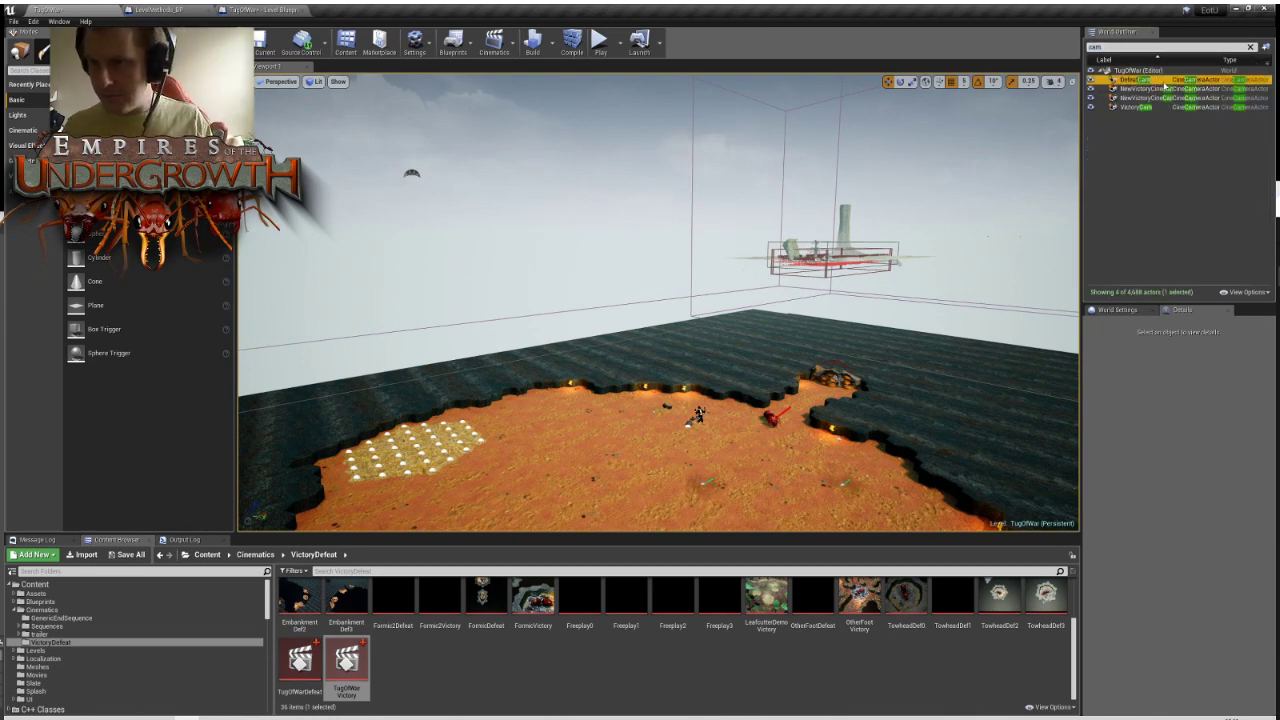
{"action": "left_click", "coordinate": [1160, 97]}
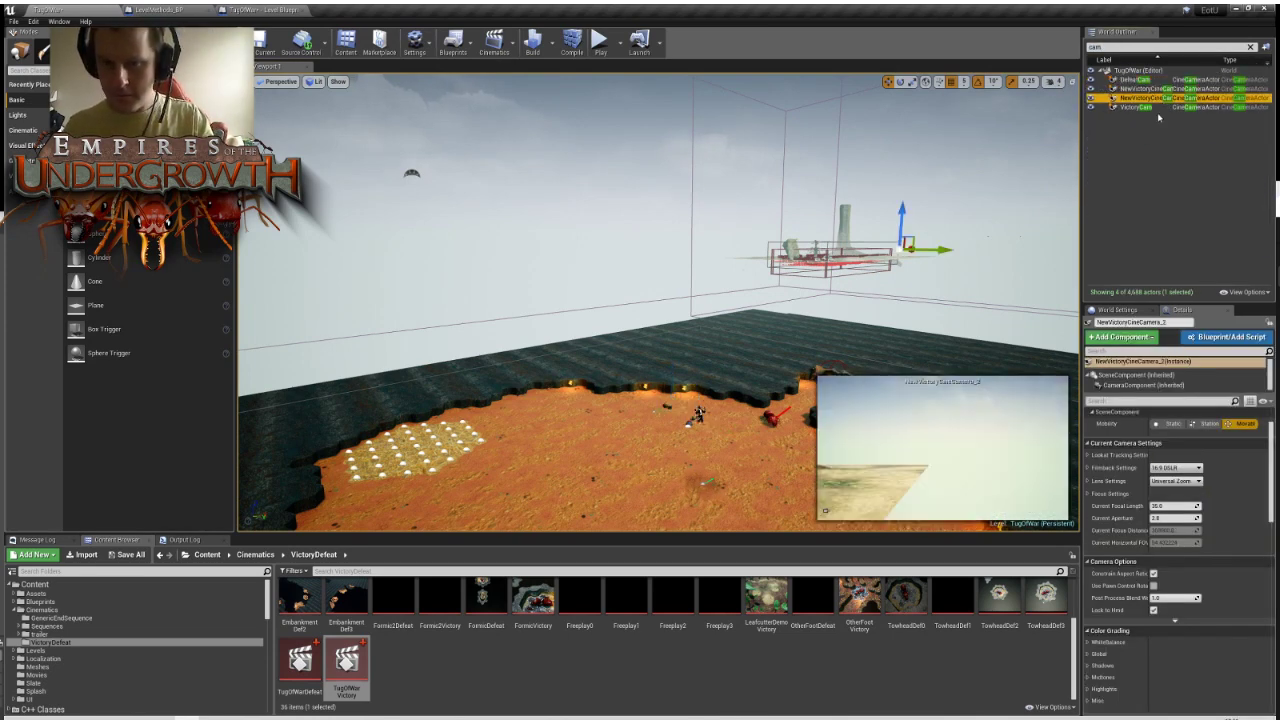
{"action": "left_click", "coordinate": [1158, 117]}
{"action": "left_click", "coordinate": [1155, 101]}
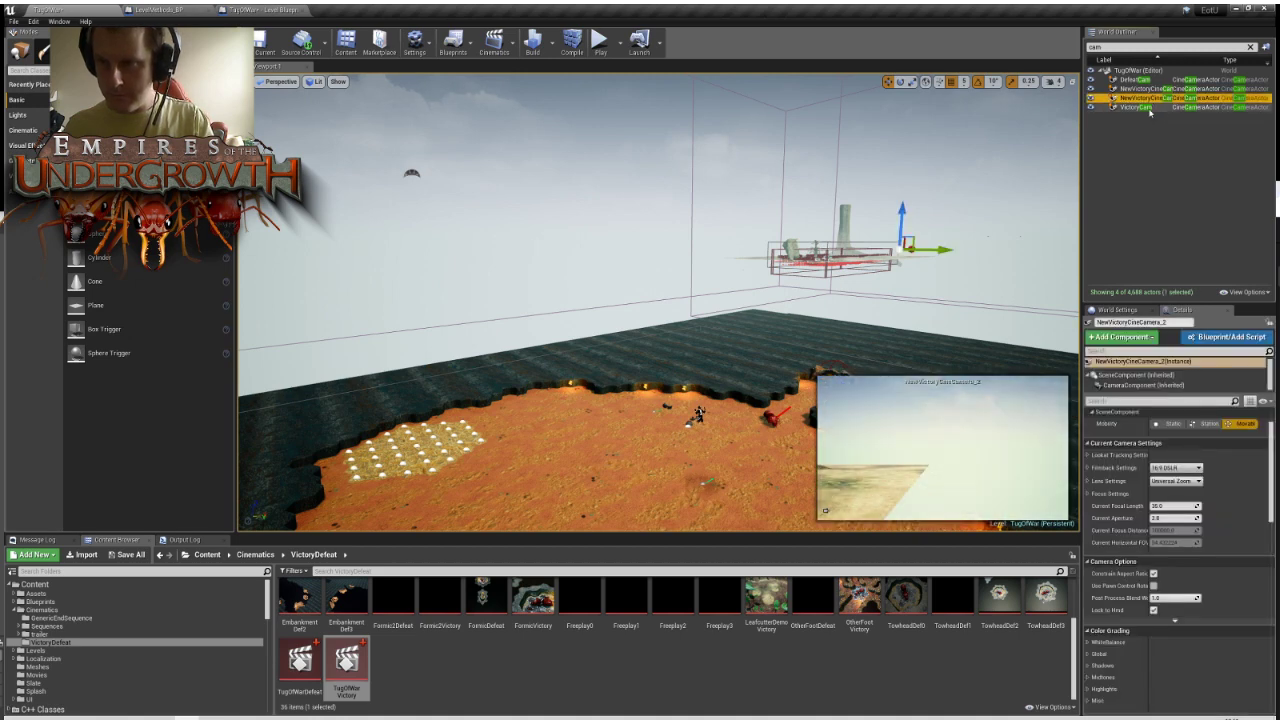
{"action": "left_click", "coordinate": [1150, 89]}
Delete DefeatCam, both NewVictoryCineCamera actors and VictoryCam from the level
{"action": "left_click", "coordinate": [1150, 80]}
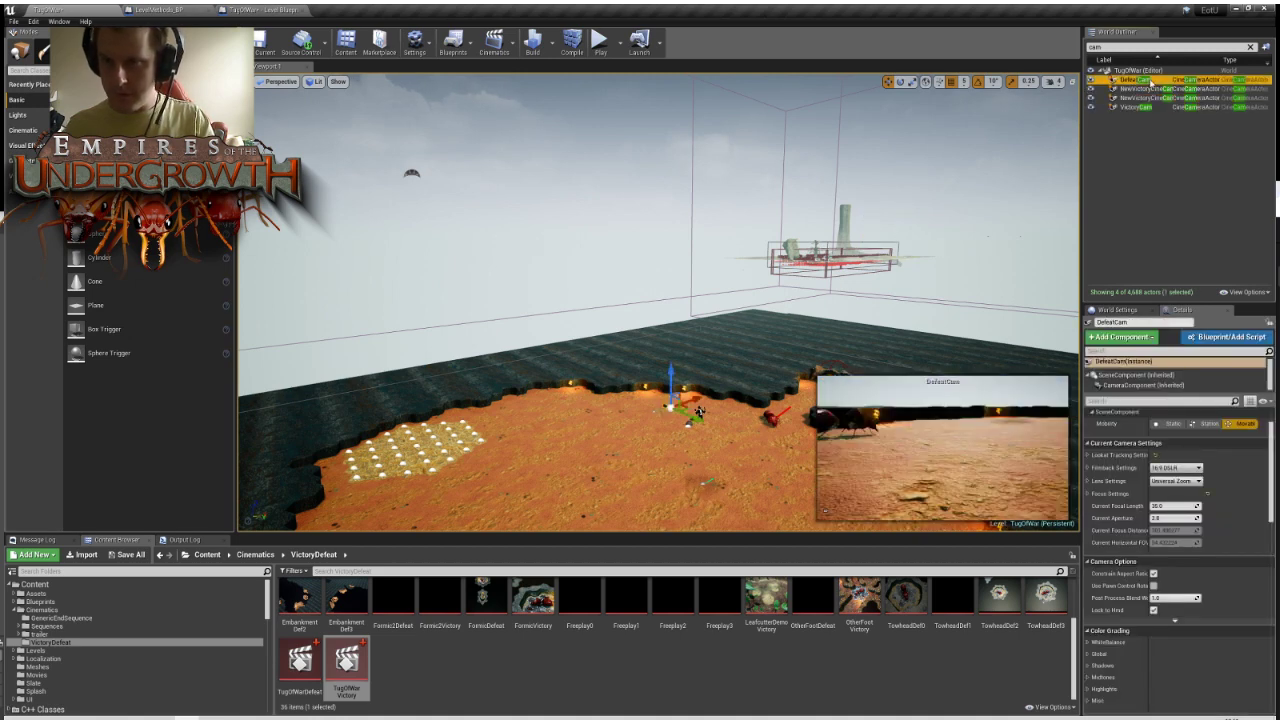
{"action": "key", "text": "Delete"}
{"action": "left_click", "coordinate": [1148, 80]}
{"action": "key", "text": "Delete"}
{"action": "left_click", "coordinate": [1148, 80]}
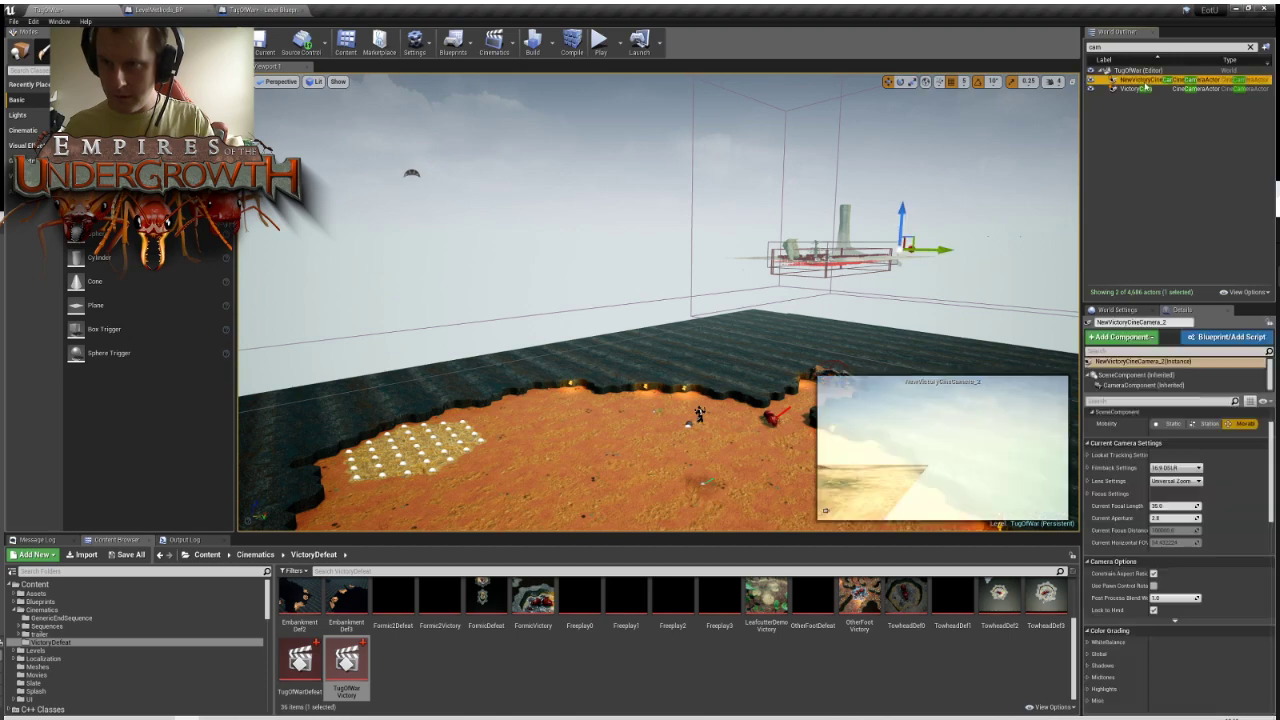
{"action": "key", "text": "Delete"}
{"action": "left_click", "coordinate": [1145, 80]}
{"action": "key", "text": "Delete"}
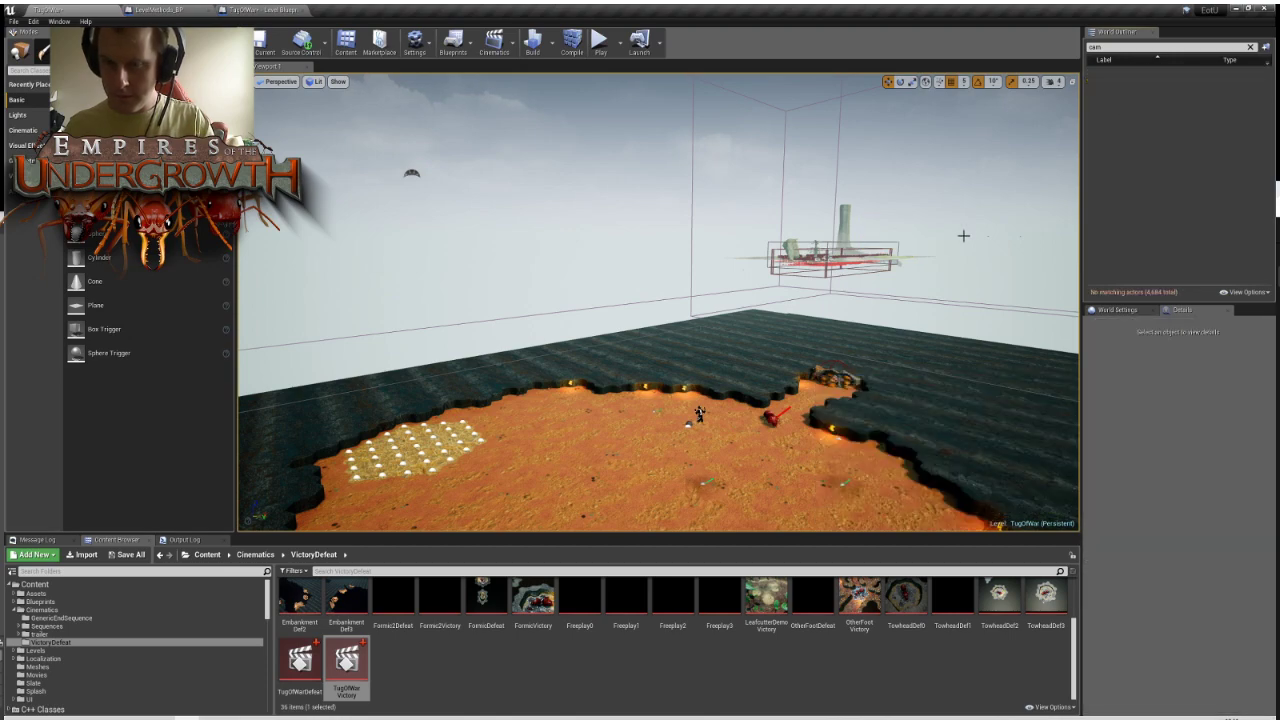
Move the QueenHead target point across the chamber to the head of the red queen ant
{"action": "right_click_drag", "start_coordinate": [983, 264], "coordinate": [935, 328]}
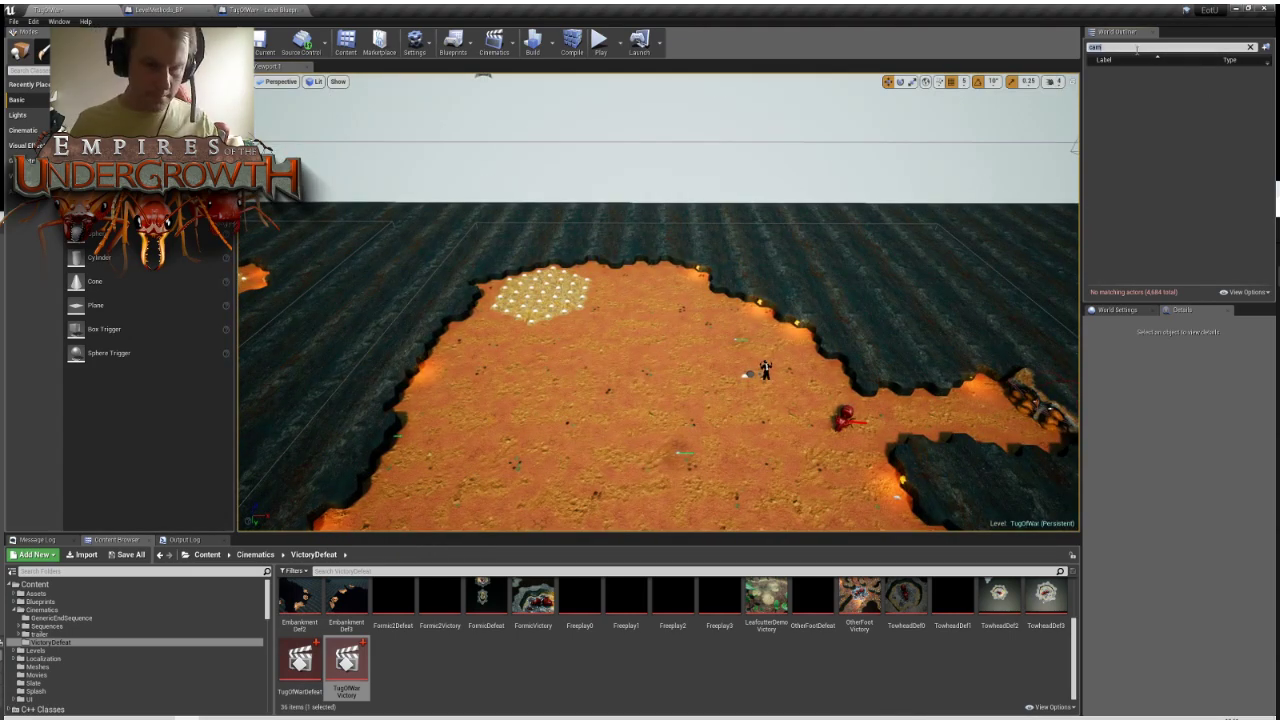
{"action": "right_click_drag", "start_coordinate": [786, 304], "coordinate": [888, 396]}
{"action": "left_click", "coordinate": [705, 300]}
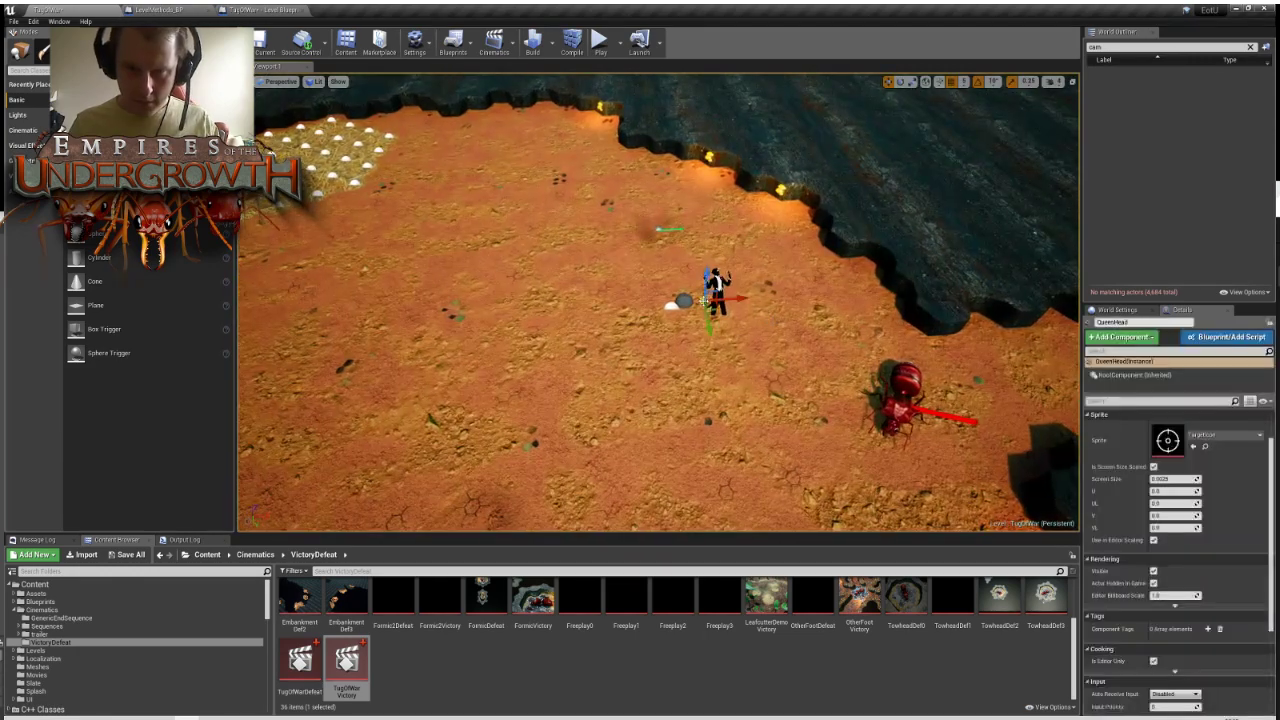
{"action": "left_click_drag", "start_coordinate": [846, 381], "coordinate": [916, 445]}
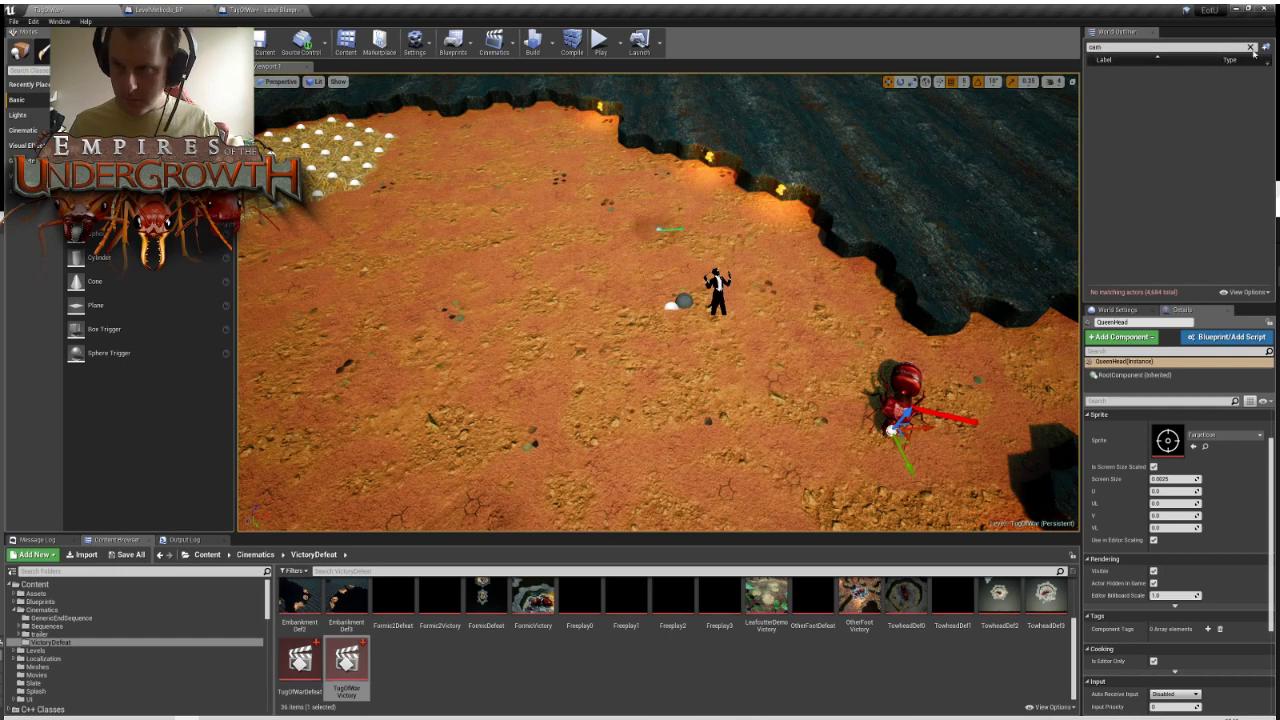
Filter the level's actors by "queenhe" and check the QueenHead target point beside the ant
{"action": "key", "text": "BackSpace"}
{"action": "key", "text": "BackSpace"}
{"action": "key", "text": "BackSpace"}
{"action": "type", "text": "queenhe"}
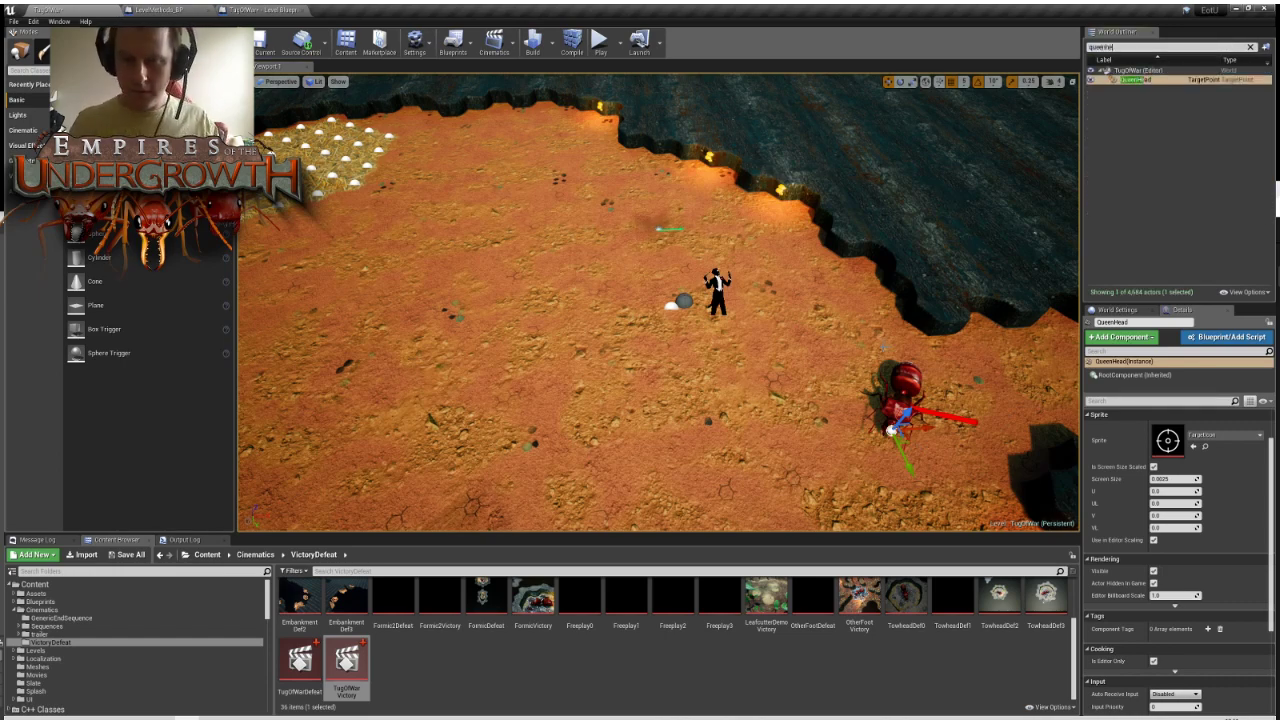
{"action": "right_click_drag", "start_coordinate": [883, 346], "coordinate": [1079, 127]}
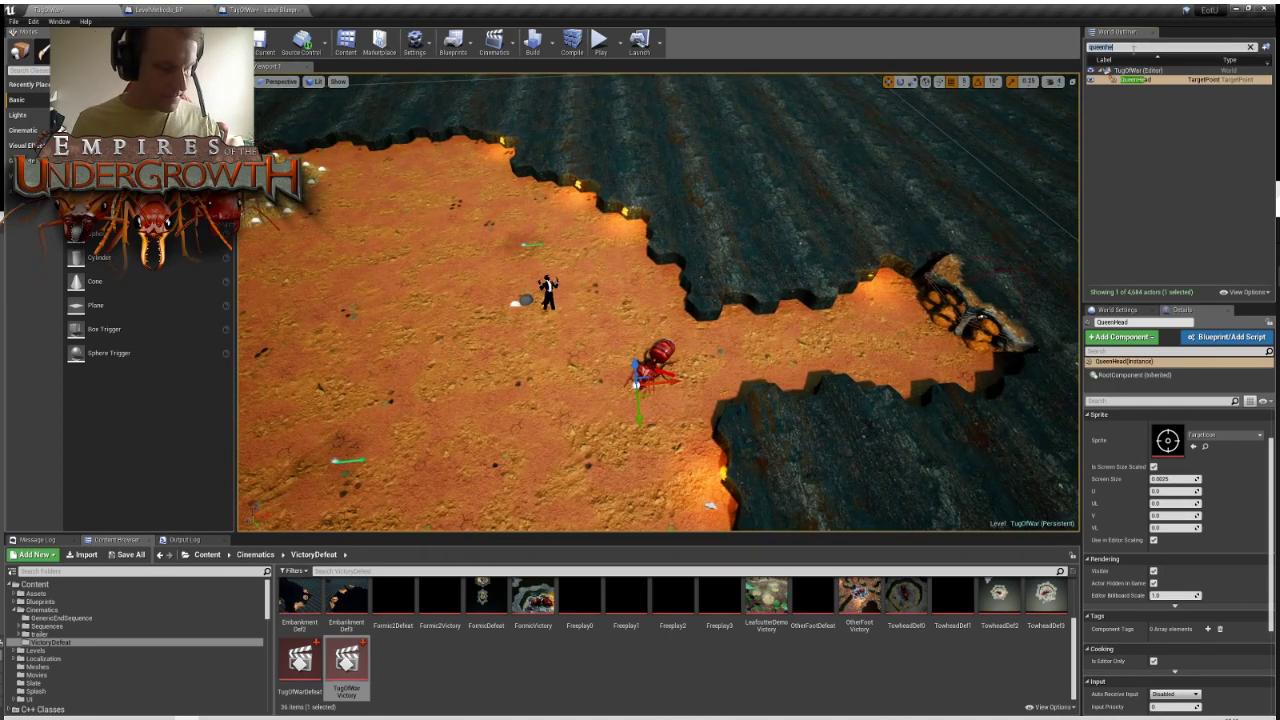
Find the TugOfWarDefeat actor, open its level sequence and scrub past the opening fade to frame 413
{"action": "type", "text": "defe"}
{"action": "left_click", "coordinate": [1134, 80]}
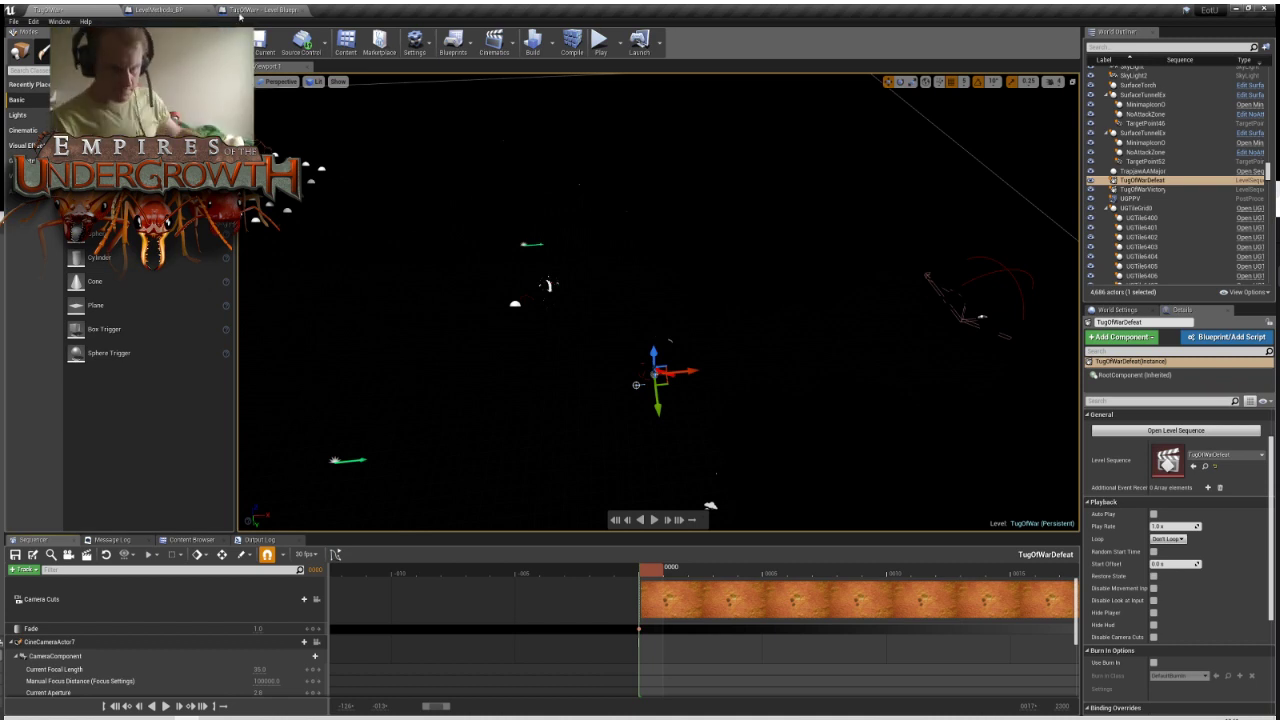
{"action": "scroll", "coordinate": [361, 320], "scroll_direction": "up", "scroll_amount": 1}
{"action": "left_click_drag", "start_coordinate": [674, 568], "coordinate": [779, 619]}
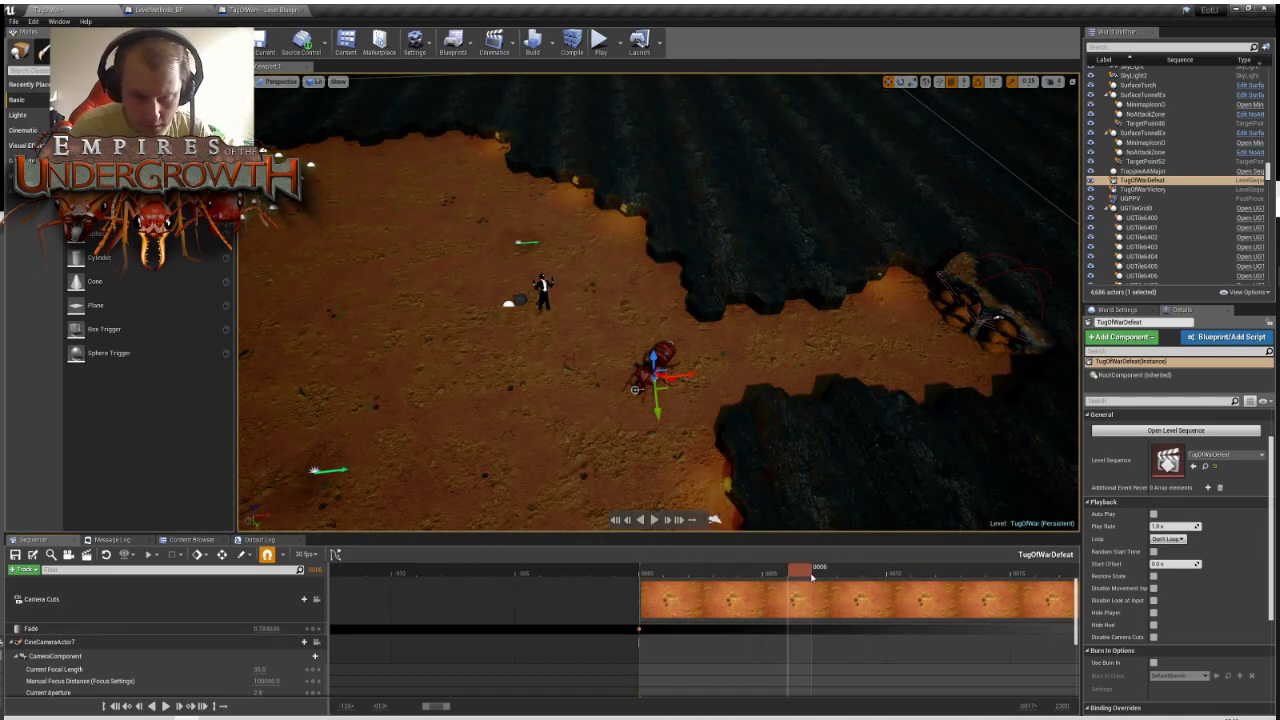
{"action": "left_click_drag", "start_coordinate": [808, 572], "coordinate": [943, 575]}
{"action": "left_click_drag", "start_coordinate": [455, 708], "coordinate": [583, 707]}
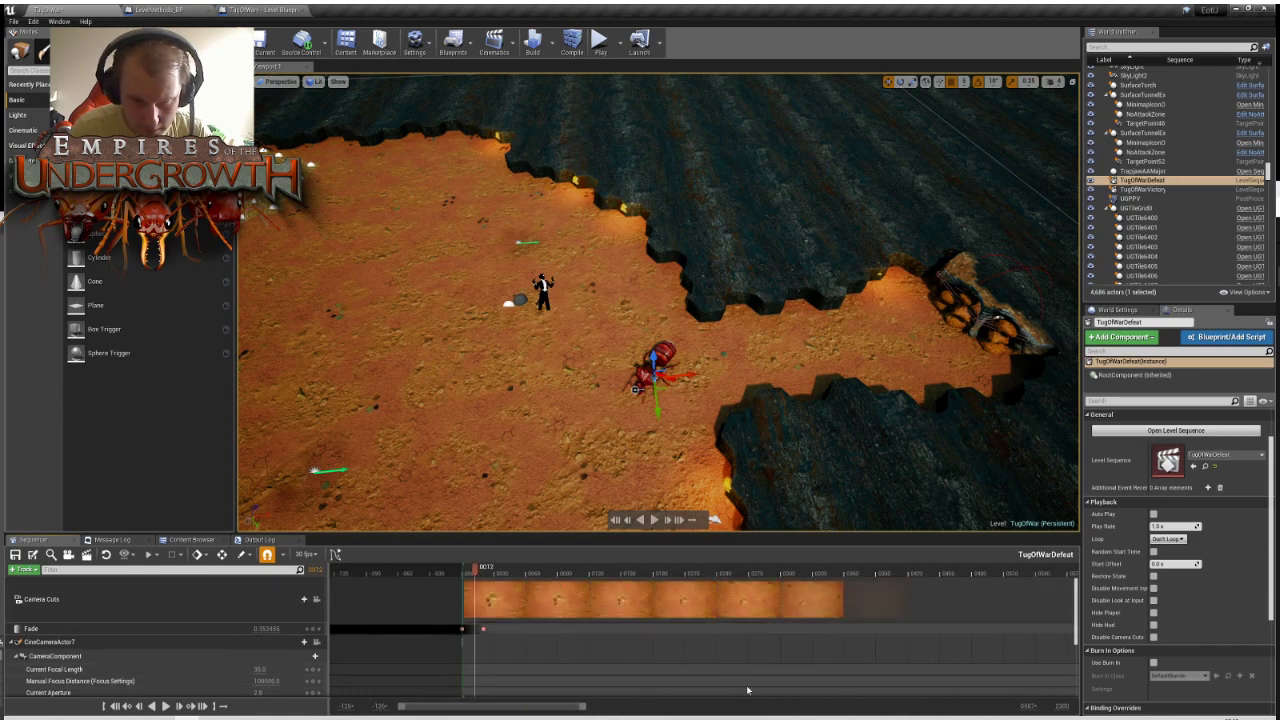
{"action": "left_click", "coordinate": [702, 574]}
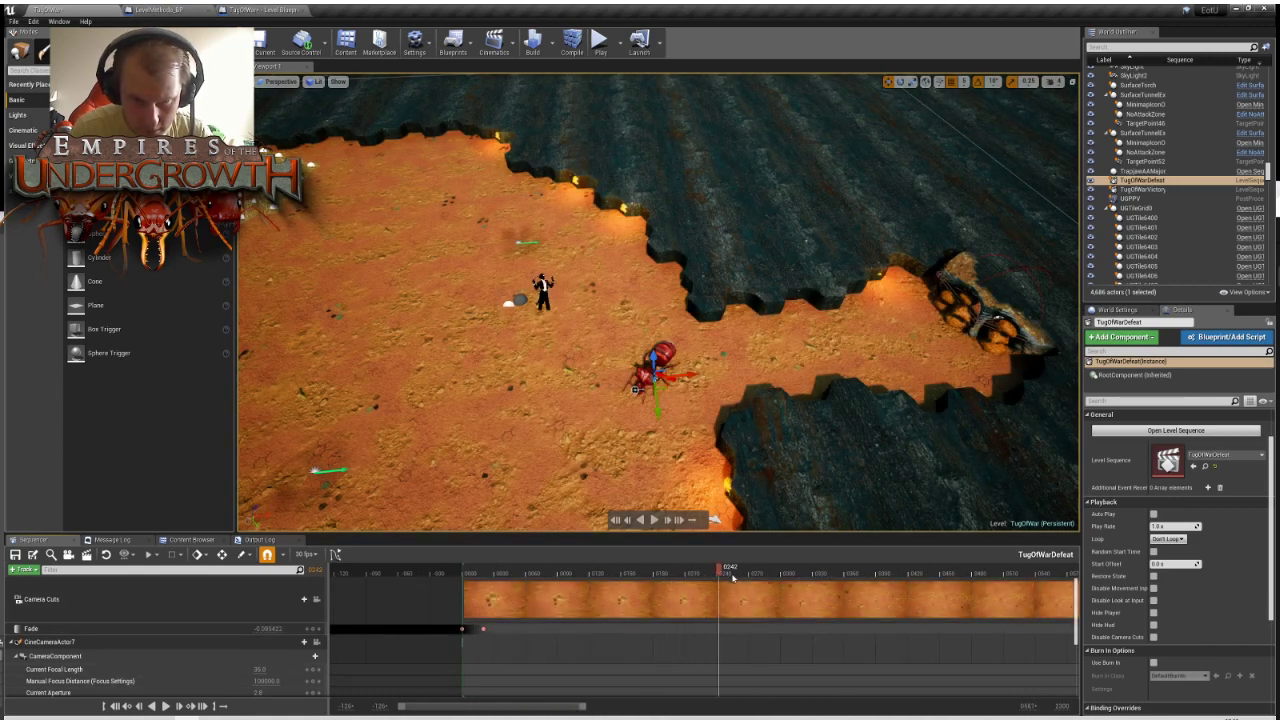
{"action": "left_click_drag", "start_coordinate": [995, 593], "coordinate": [901, 600]}
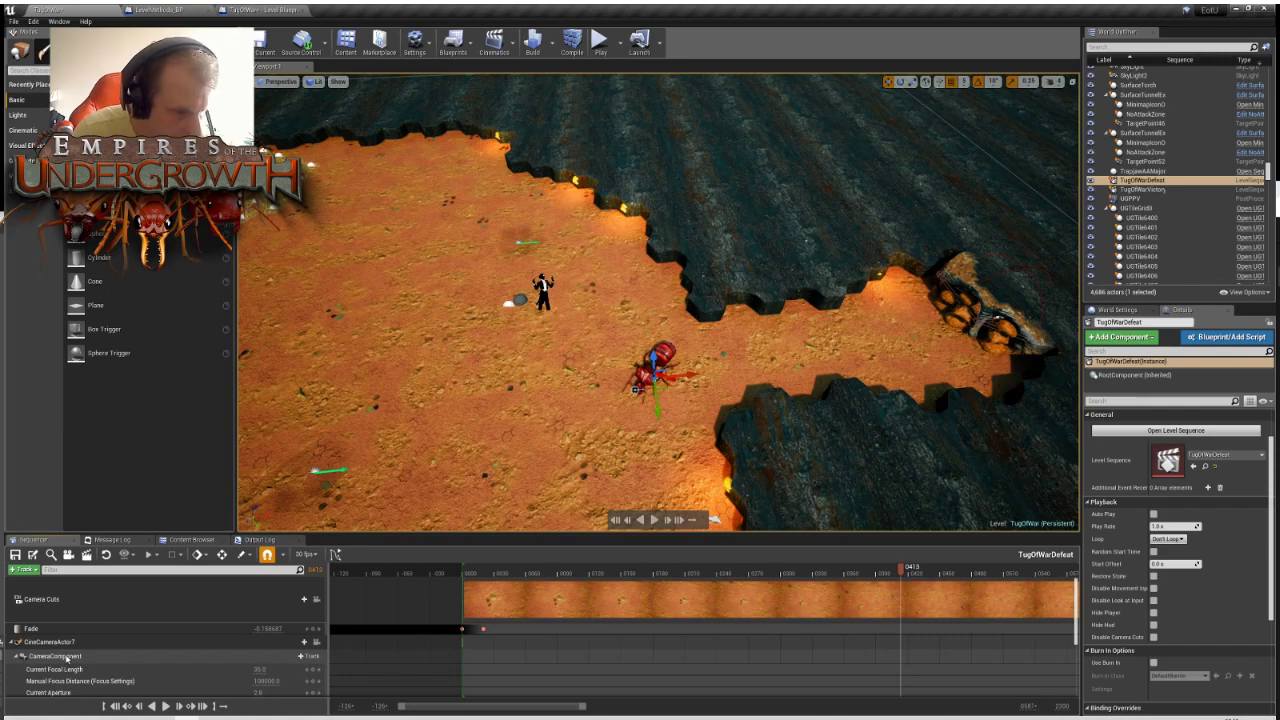
Pilot CineCameraActor7 and preview the defeat sequence through it, widening the timeline to show the full length
{"action": "left_click", "coordinate": [55, 657]}
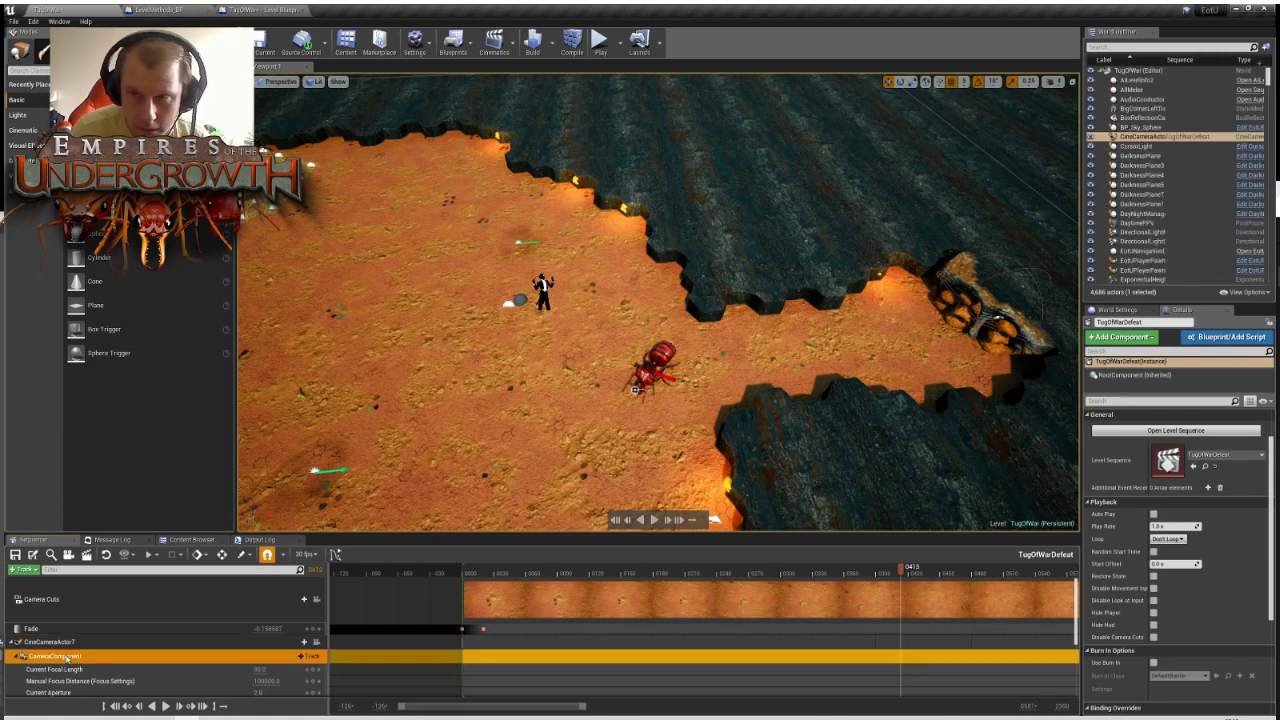
{"action": "left_click", "coordinate": [316, 644]}
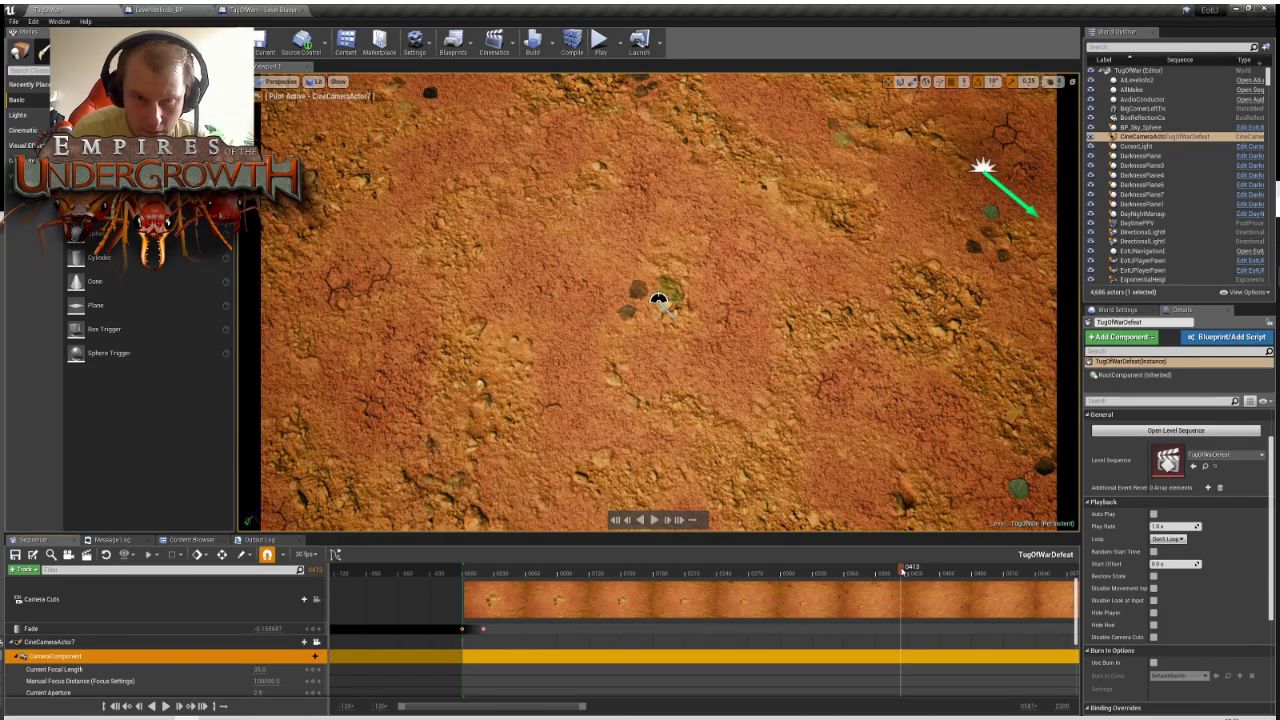
{"action": "left_click_drag", "start_coordinate": [902, 570], "coordinate": [471, 610]}
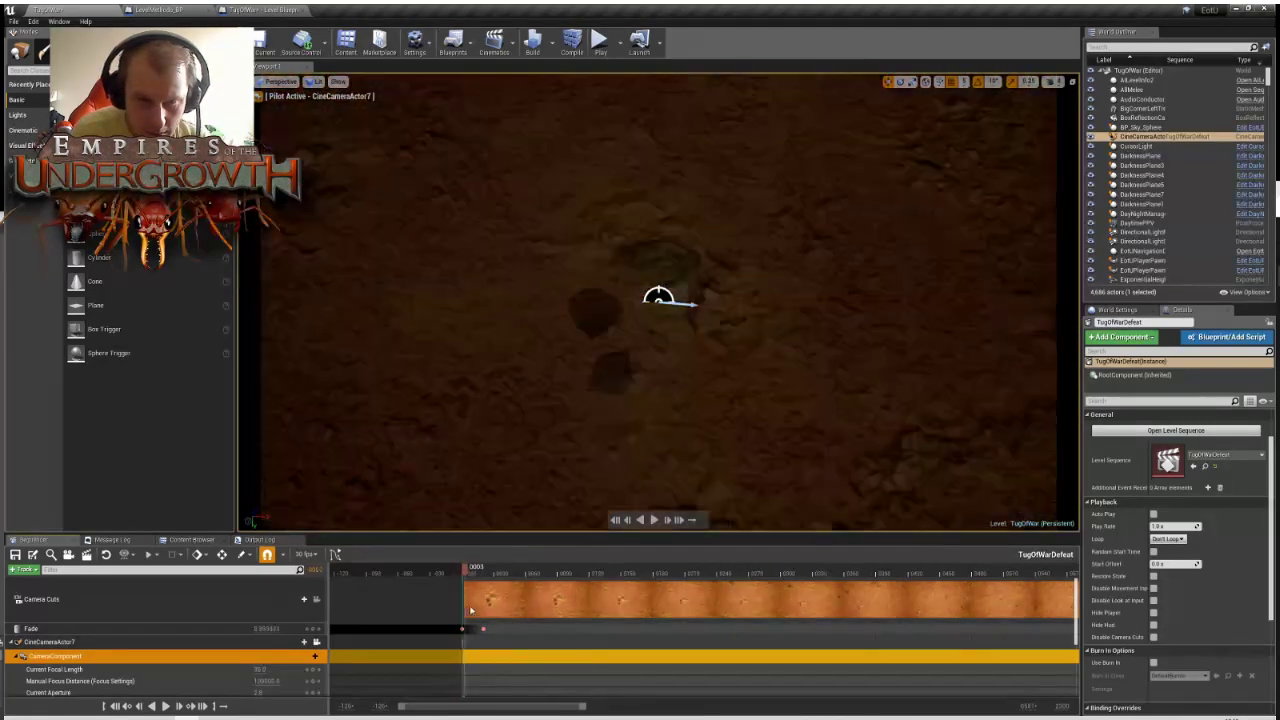
{"action": "key", "text": "space"}
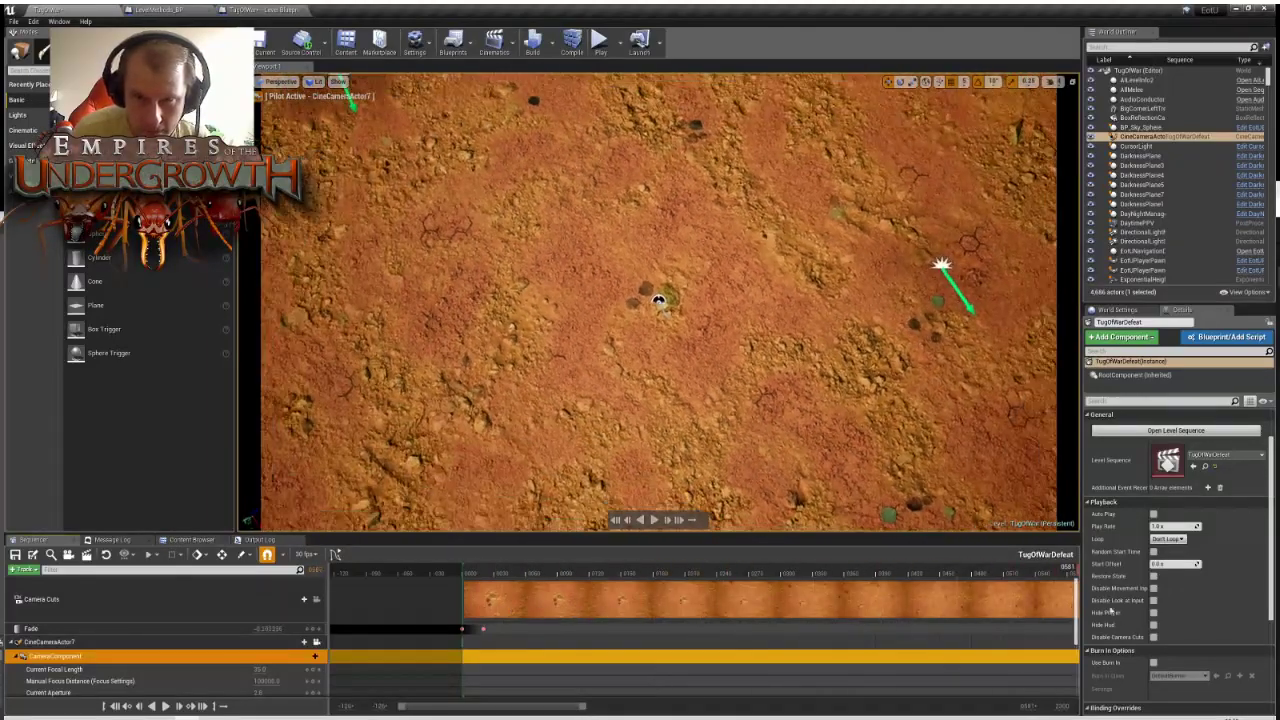
{"action": "left_click_drag", "start_coordinate": [585, 706], "coordinate": [1025, 707]}
{"action": "left_click_drag", "start_coordinate": [520, 572], "coordinate": [427, 630]}
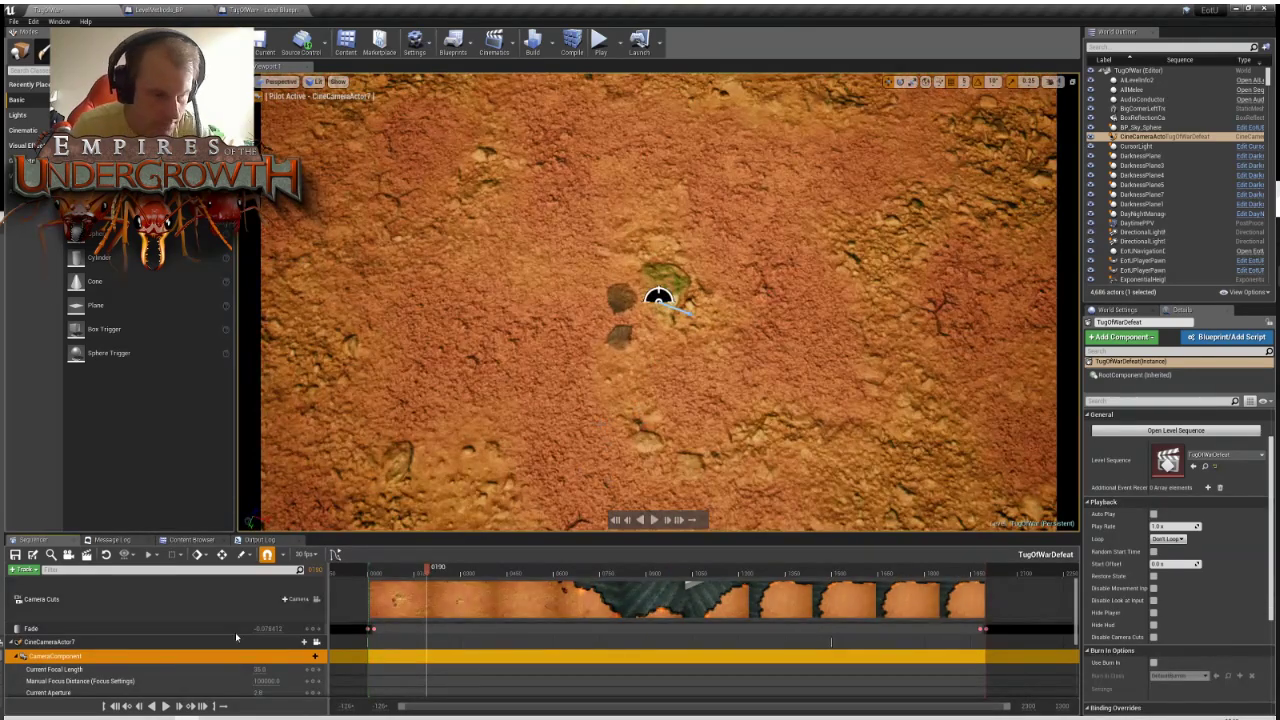
Check the camera's Spawned and Actor to Track tracks and select the QueenDeathPoint target point in the camera view
{"action": "scroll", "coordinate": [84, 676], "scroll_direction": "down", "scroll_amount": 3}
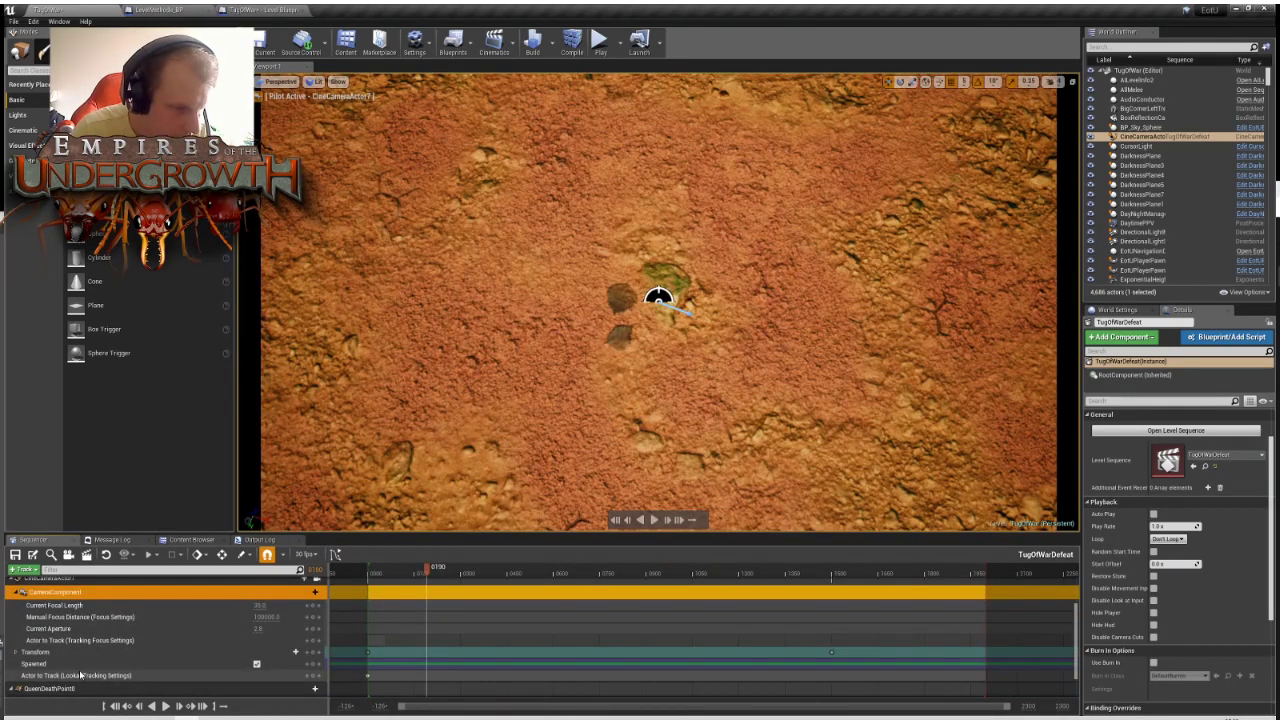
{"action": "left_click", "coordinate": [97, 676]}
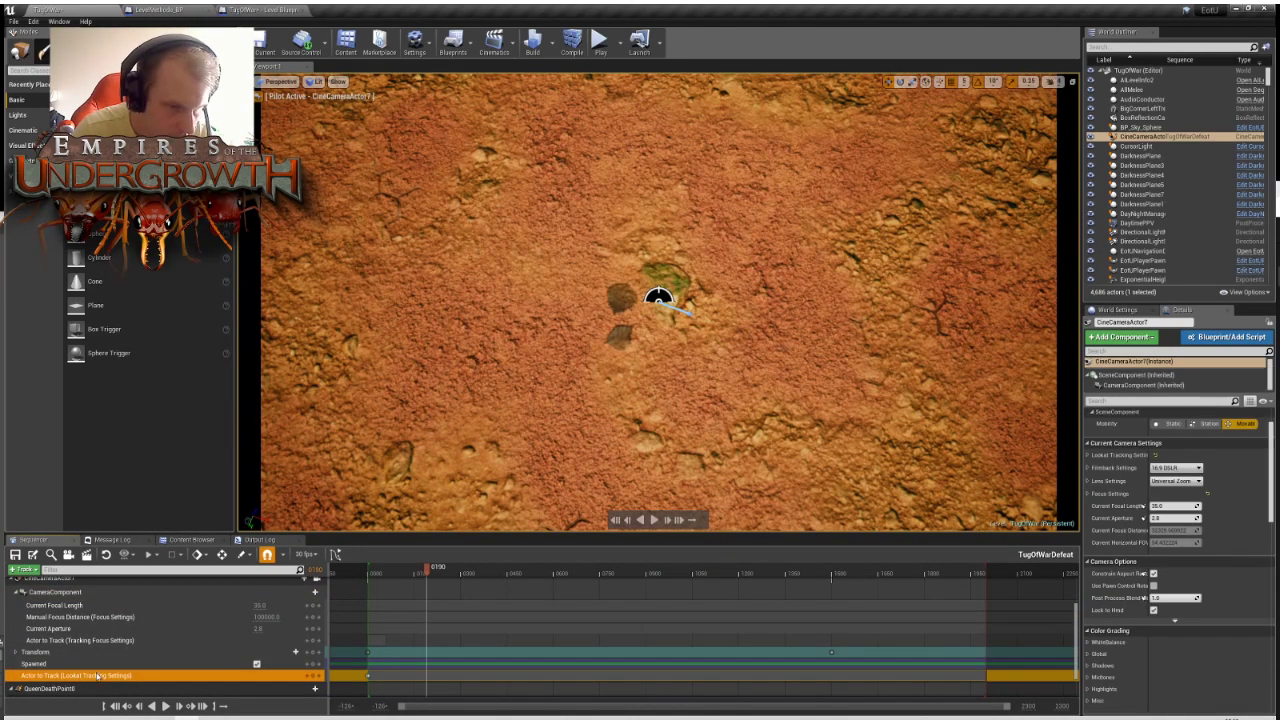
{"action": "left_click", "coordinate": [91, 665]}
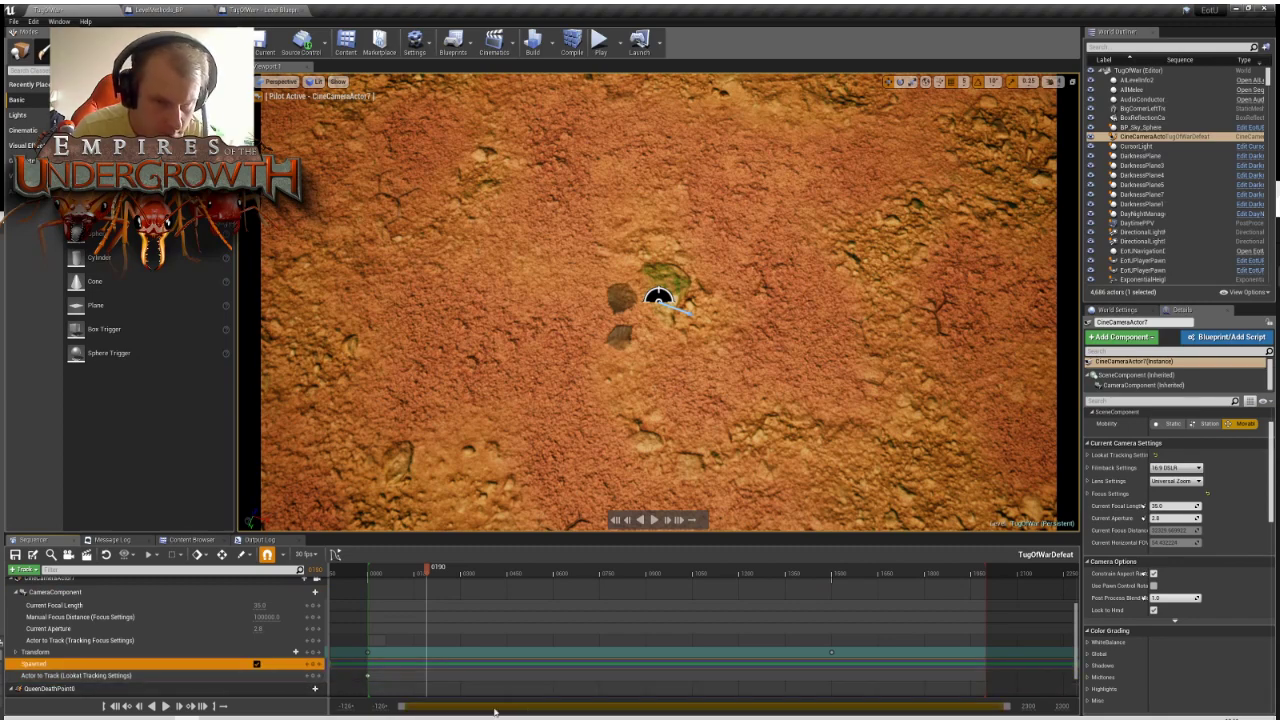
{"action": "left_click", "coordinate": [658, 297]}
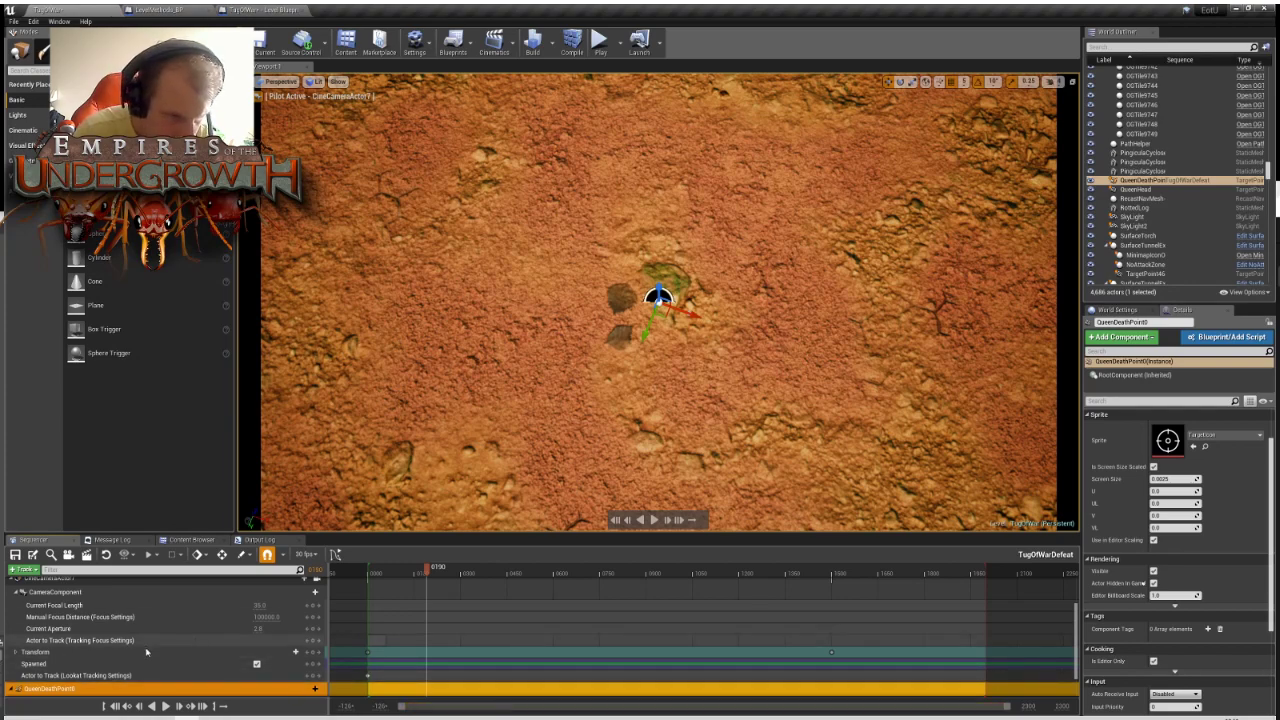
Expand the Transform track of QueenDeathPoint, scrub to frame 706 and undo the last change made there
{"action": "scroll", "coordinate": [118, 637], "scroll_direction": "down", "scroll_amount": 2}
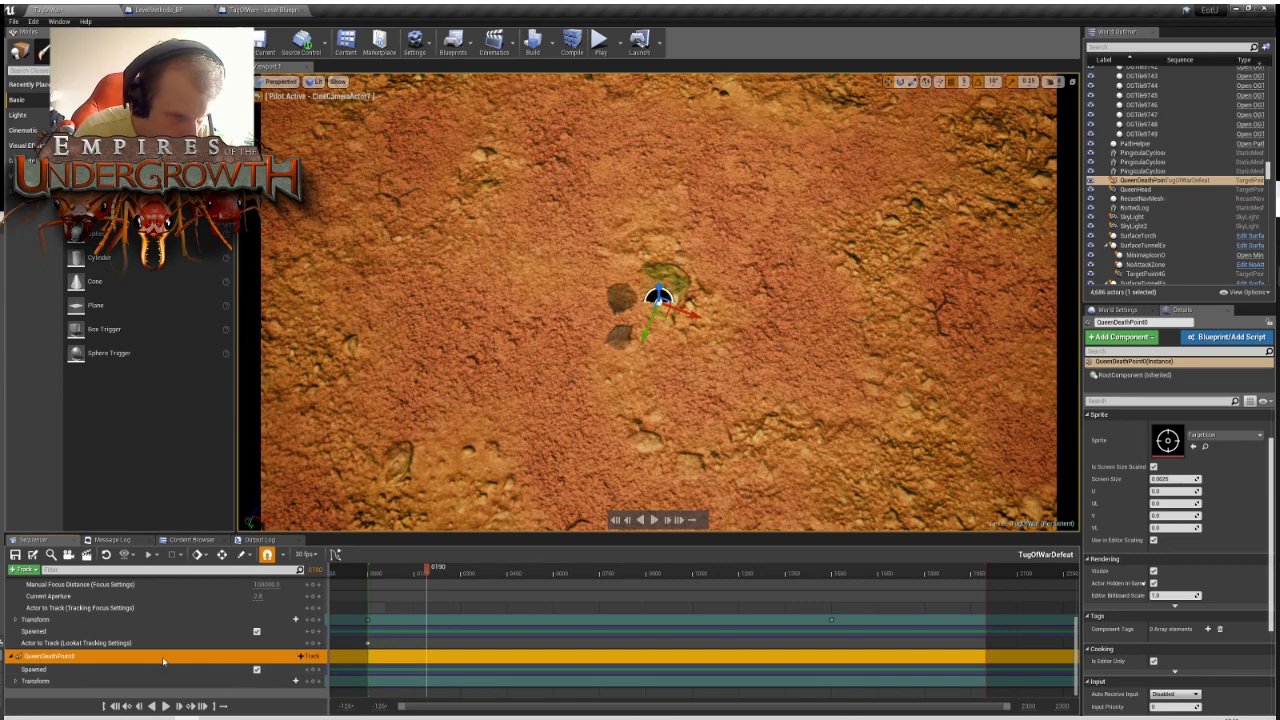
{"action": "left_click", "coordinate": [16, 680]}
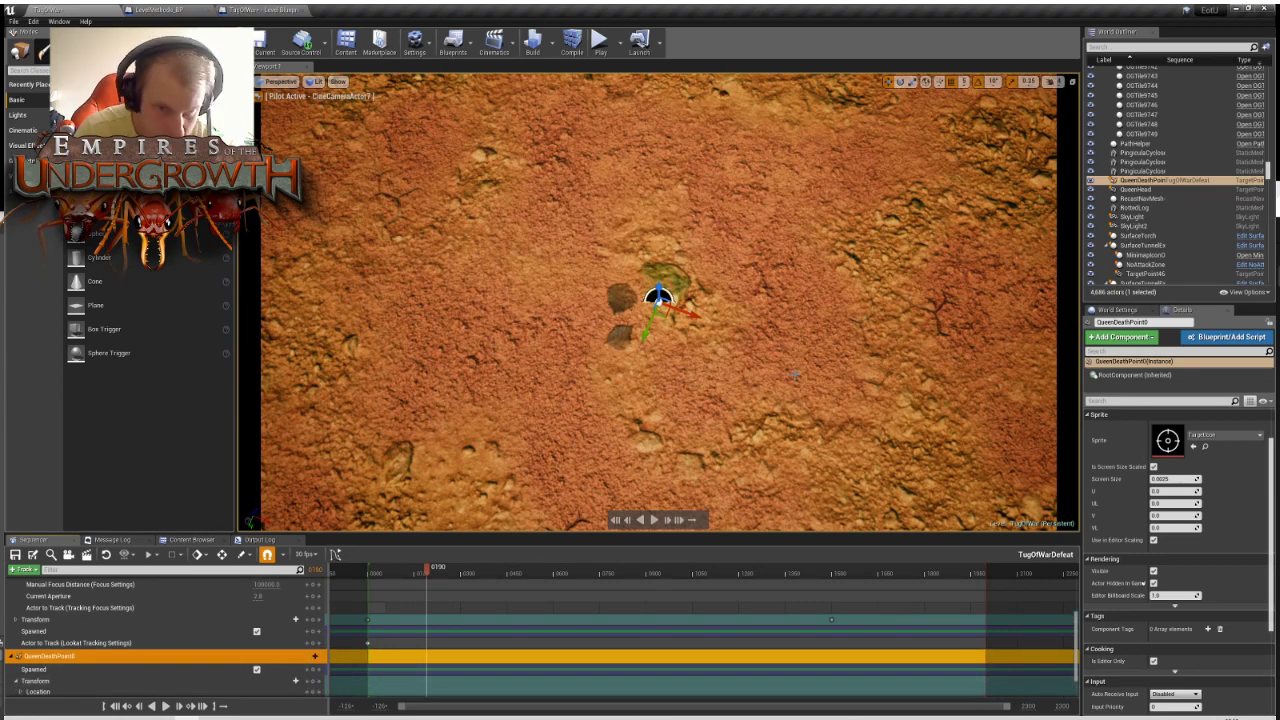
{"action": "left_click_drag", "start_coordinate": [424, 568], "coordinate": [586, 576]}
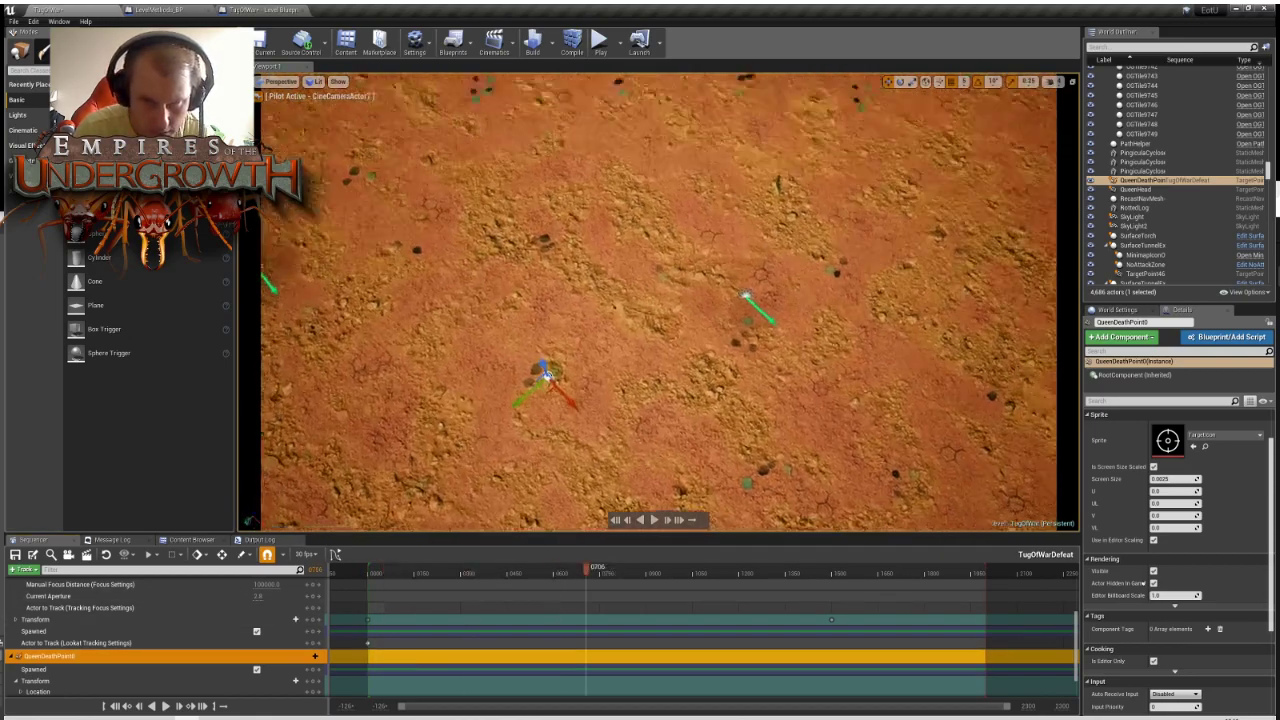
{"action": "scroll", "coordinate": [777, 368], "scroll_direction": "down", "scroll_amount": 1}
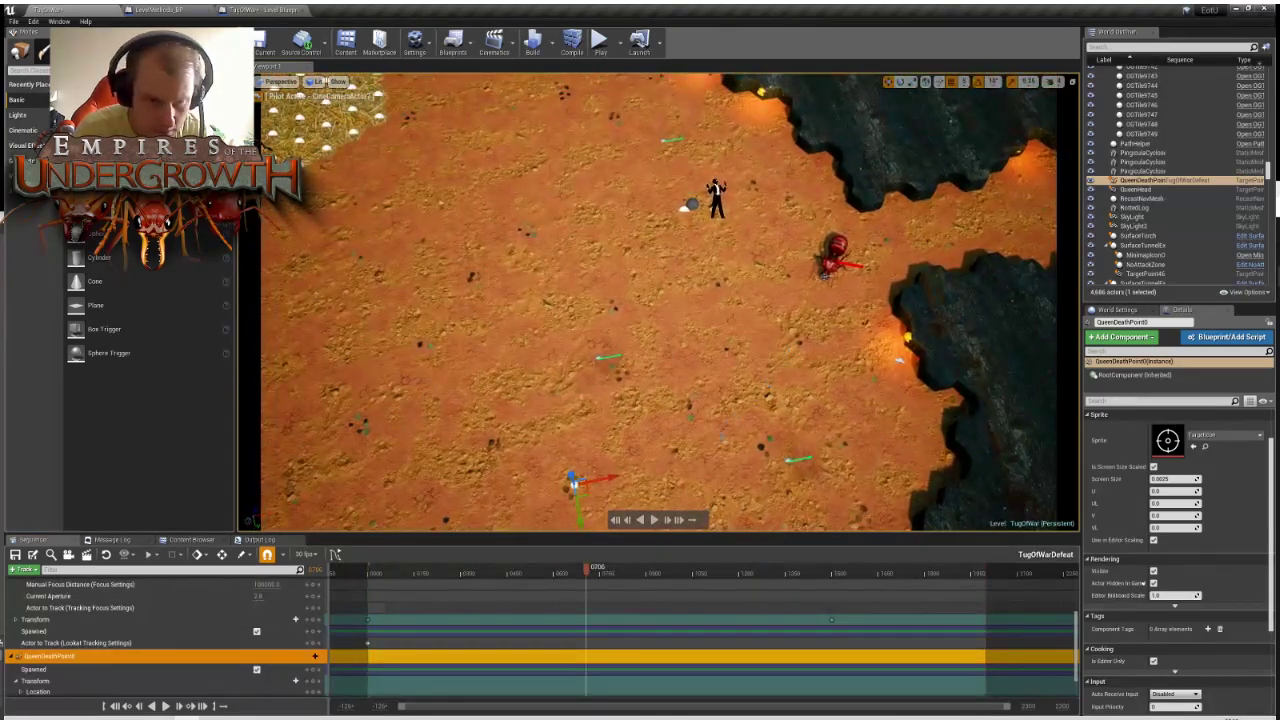
{"action": "key", "text": "ctrl+z"}
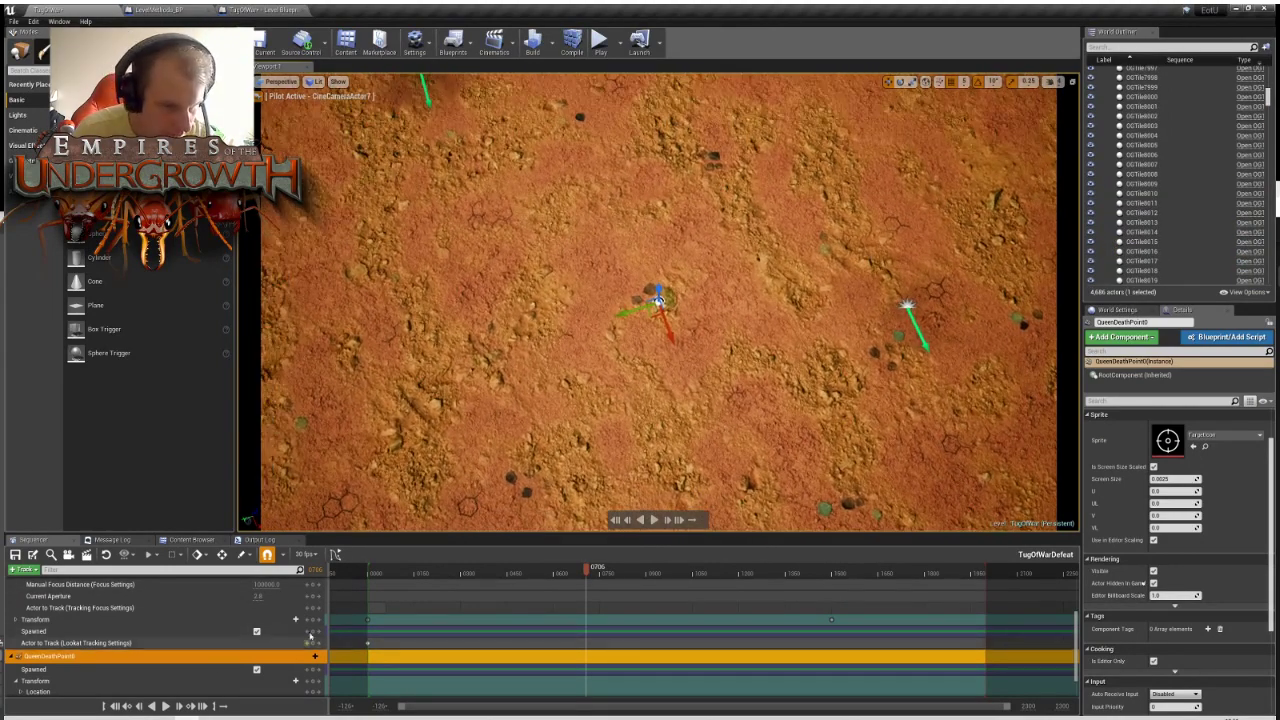
Stop piloting the camera and move the QueenDeathPoint target point onto the red ant
{"action": "scroll", "coordinate": [305, 617], "scroll_direction": "up", "scroll_amount": 3}
{"action": "scroll", "coordinate": [305, 617], "scroll_direction": "up", "scroll_amount": 2}
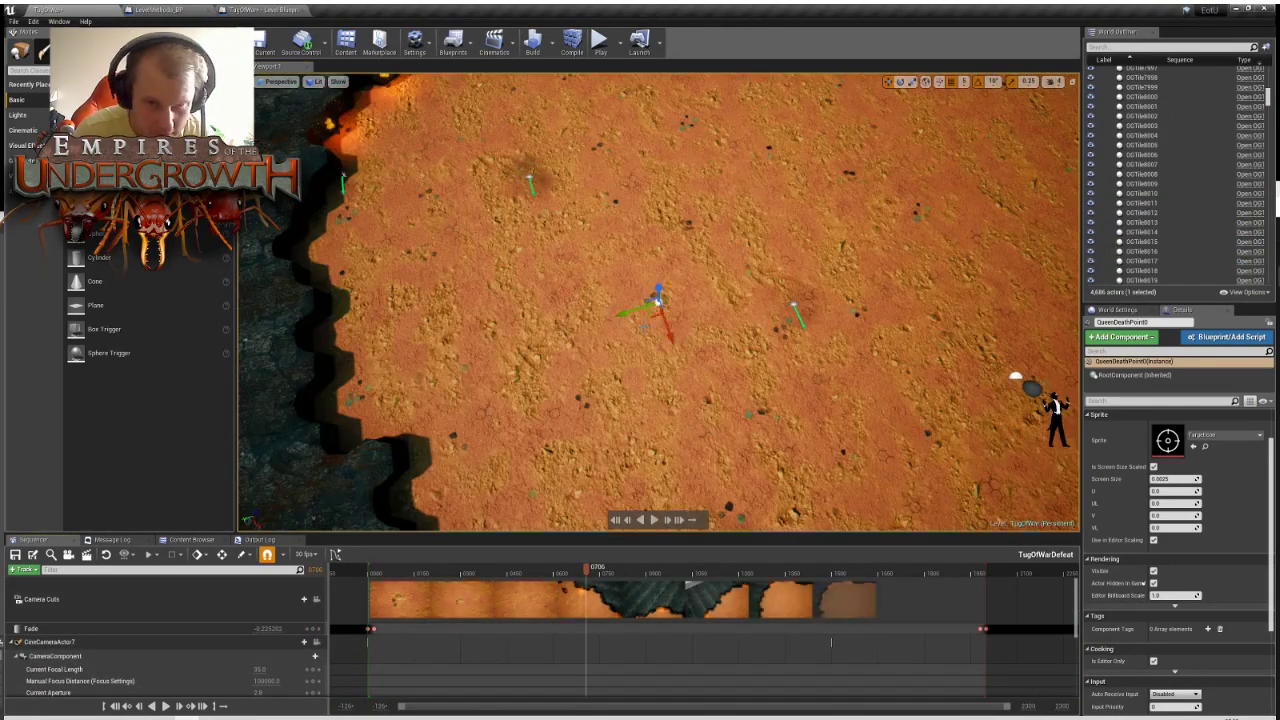
{"action": "right_click_drag", "start_coordinate": [657, 300], "coordinate": [750, 330]}
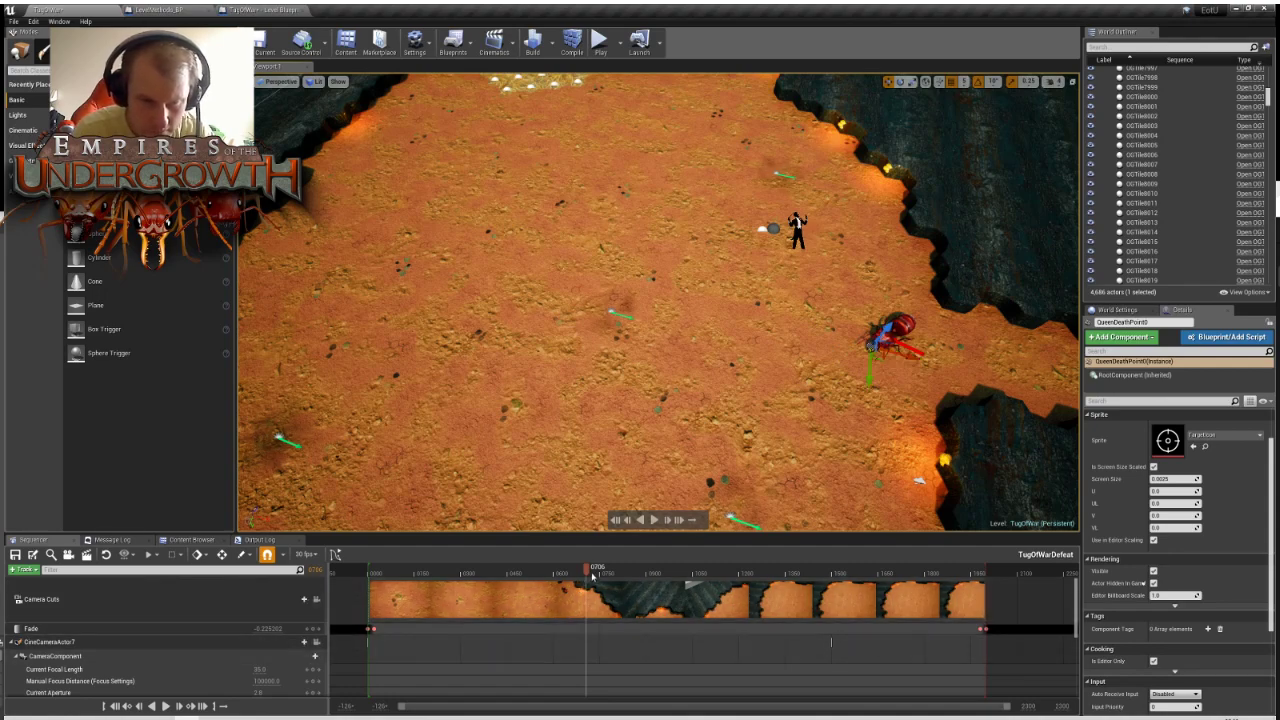
Pilot CineCameraActor7, preview the early frames of the defeat sequence and go to the camera's first Transform key at frame 0
{"action": "left_click_drag", "start_coordinate": [578, 572], "coordinate": [463, 594]}
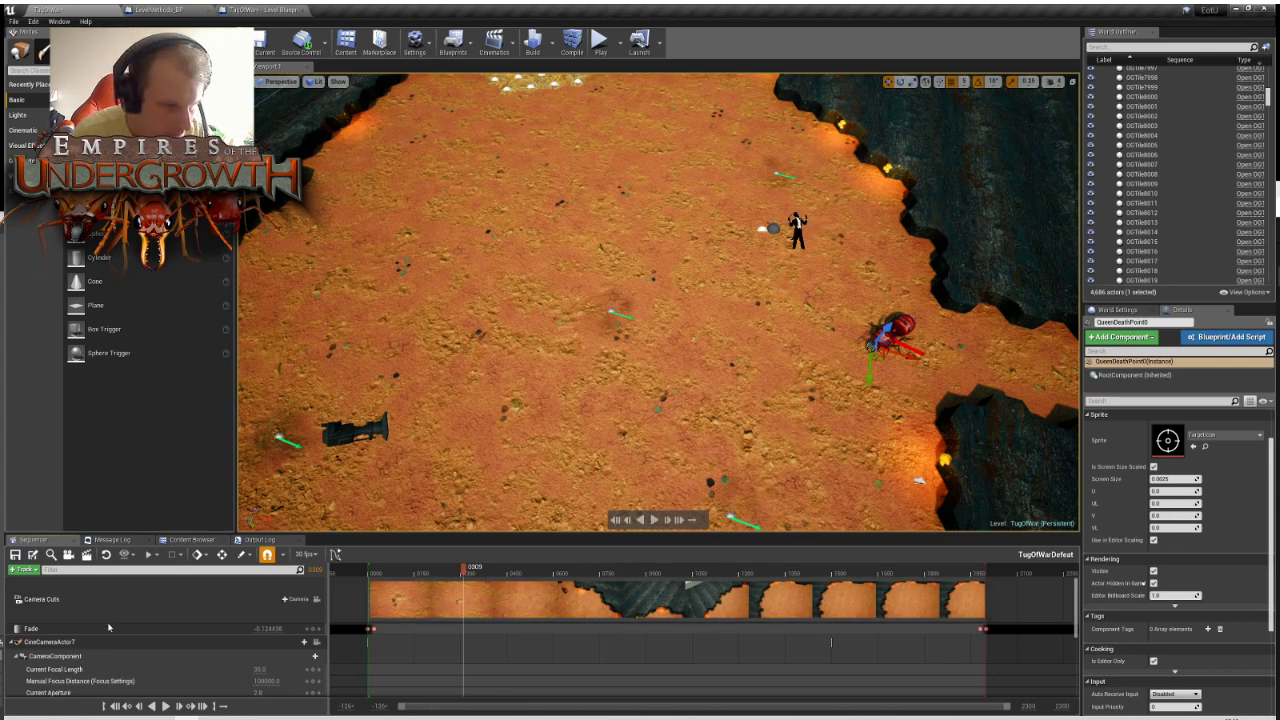
{"action": "left_click", "coordinate": [316, 642]}
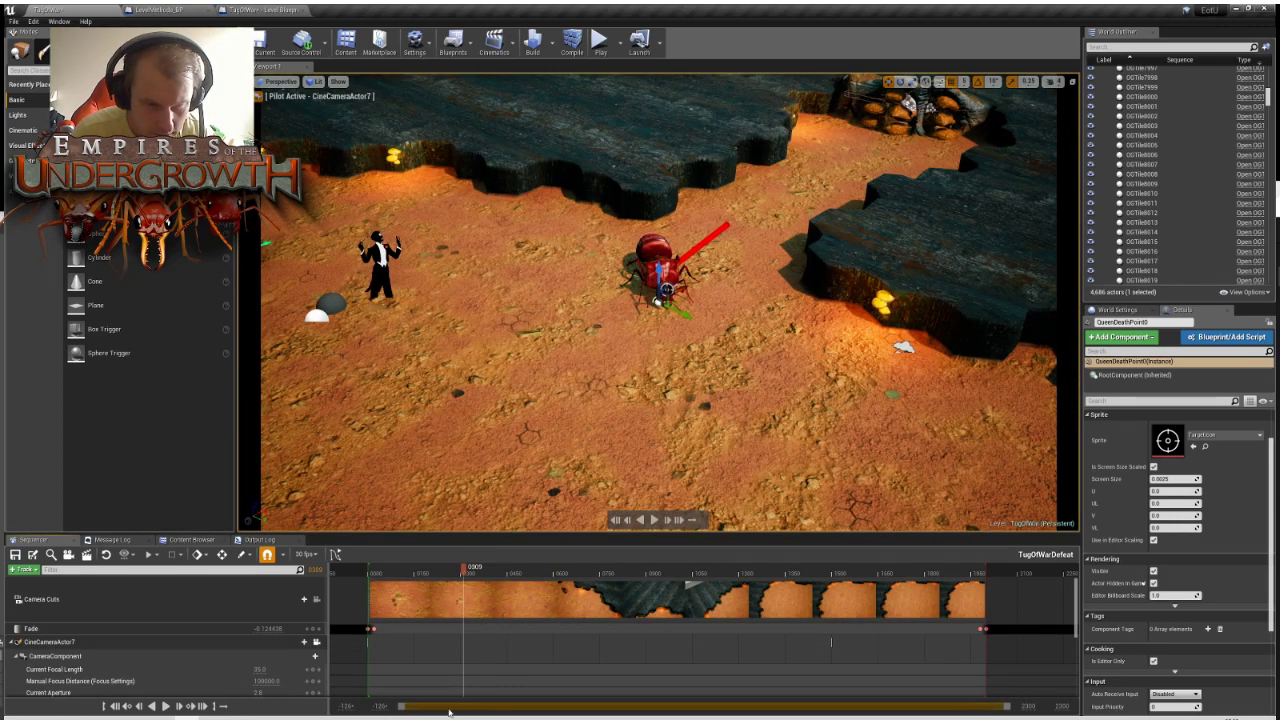
{"action": "left_click_drag", "start_coordinate": [463, 572], "coordinate": [410, 571]}
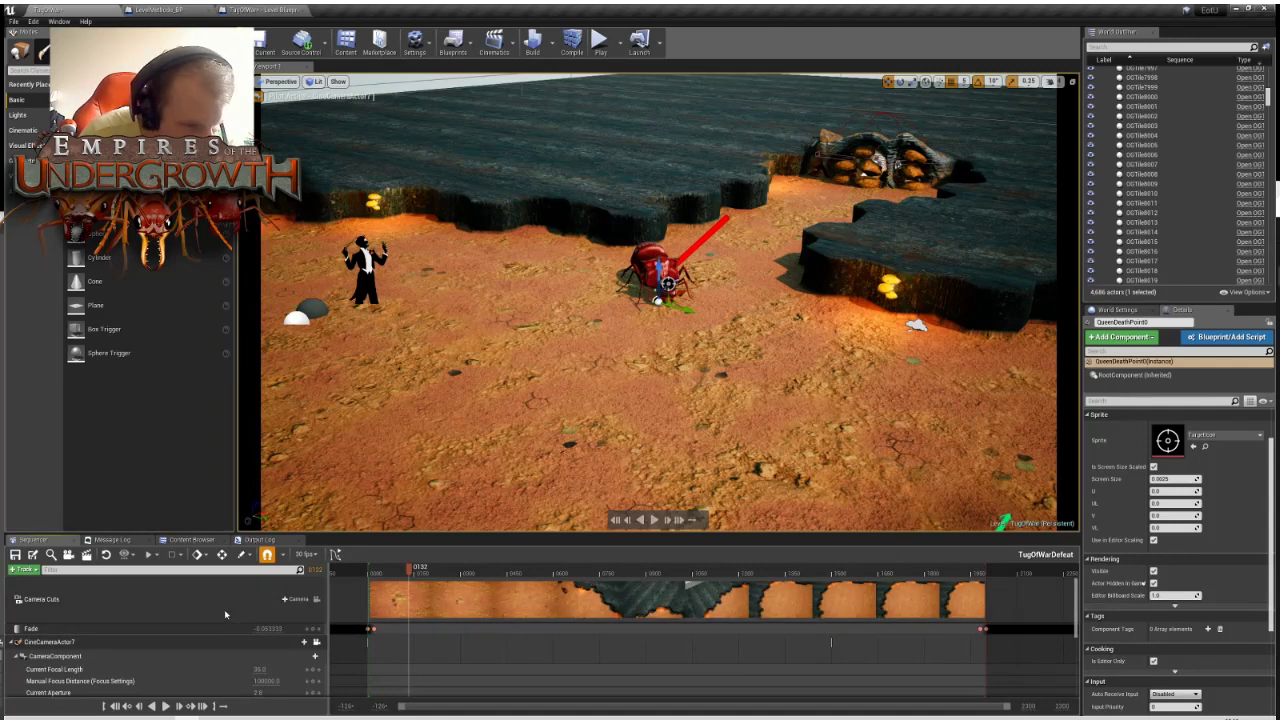
{"action": "scroll", "coordinate": [224, 609], "scroll_direction": "down", "scroll_amount": 2}
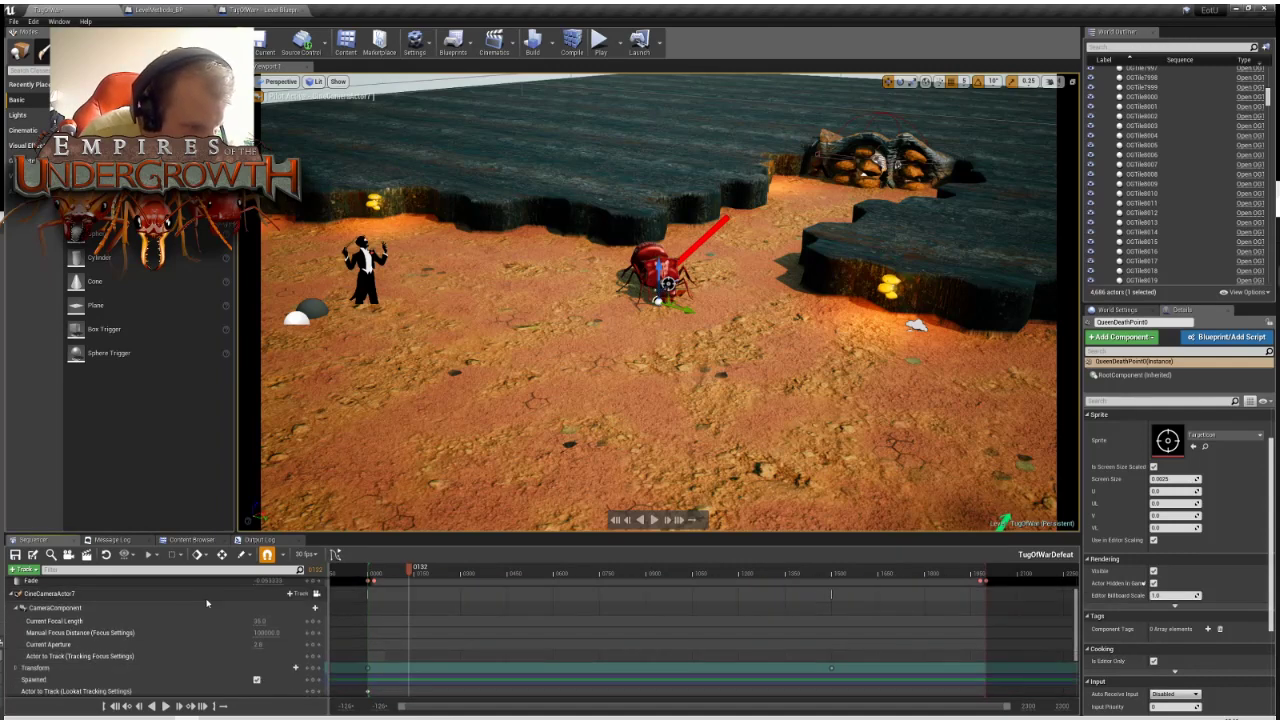
{"action": "left_click", "coordinate": [309, 668]}
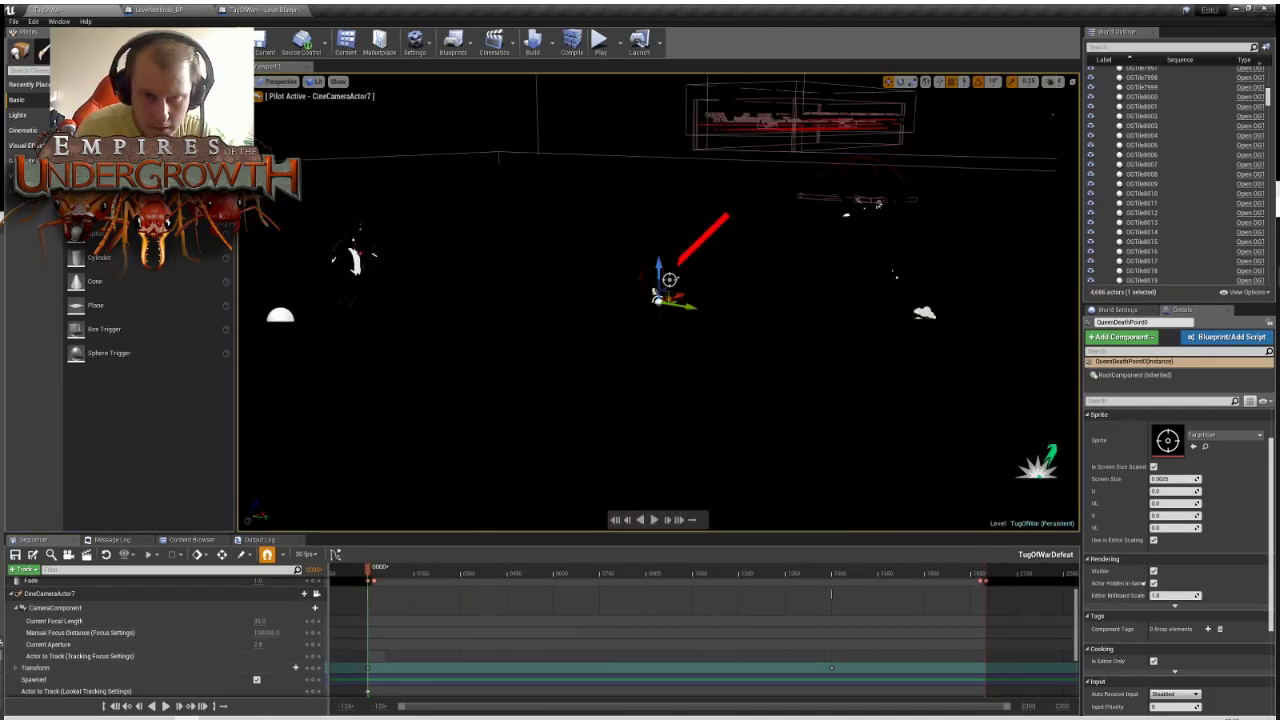
Try to fly the piloted camera close to the ant's head at frame 0 without automatic keying
{"action": "key", "text": "w"}
{"action": "right_click_drag", "start_coordinate": [658, 300], "coordinate": [720, 508]}
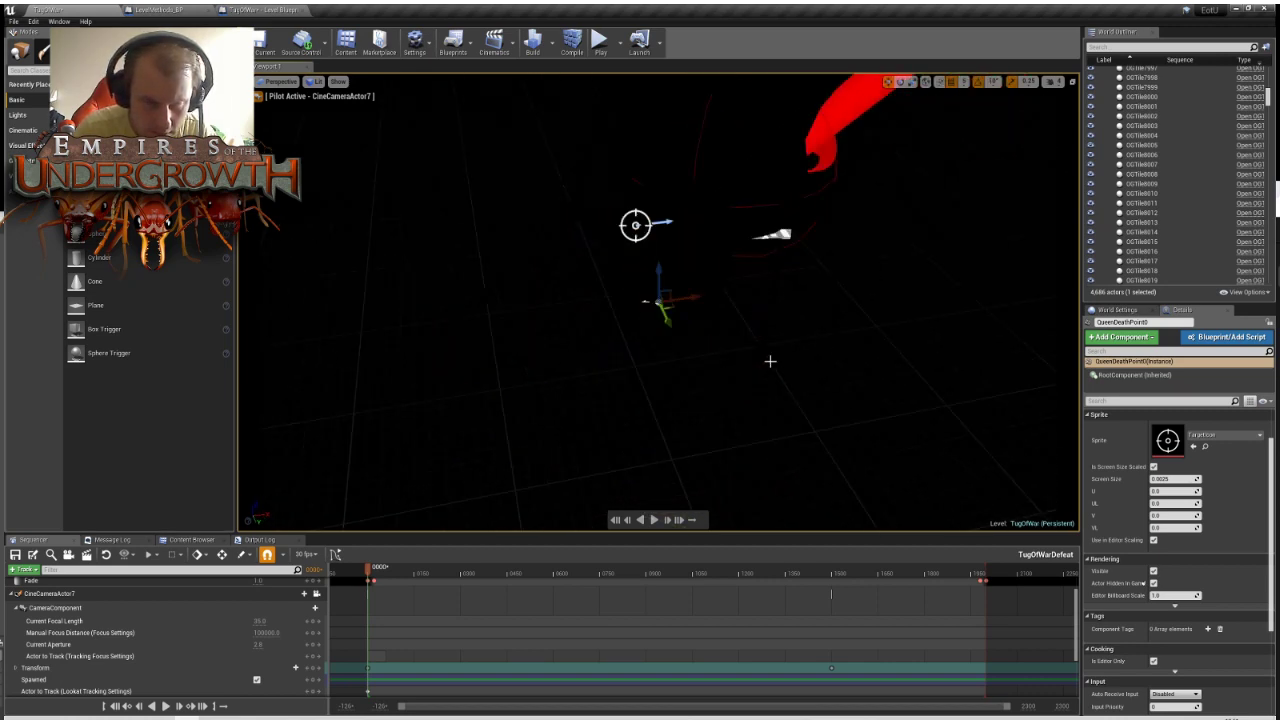
{"action": "left_click_drag", "start_coordinate": [372, 580], "coordinate": [388, 582]}
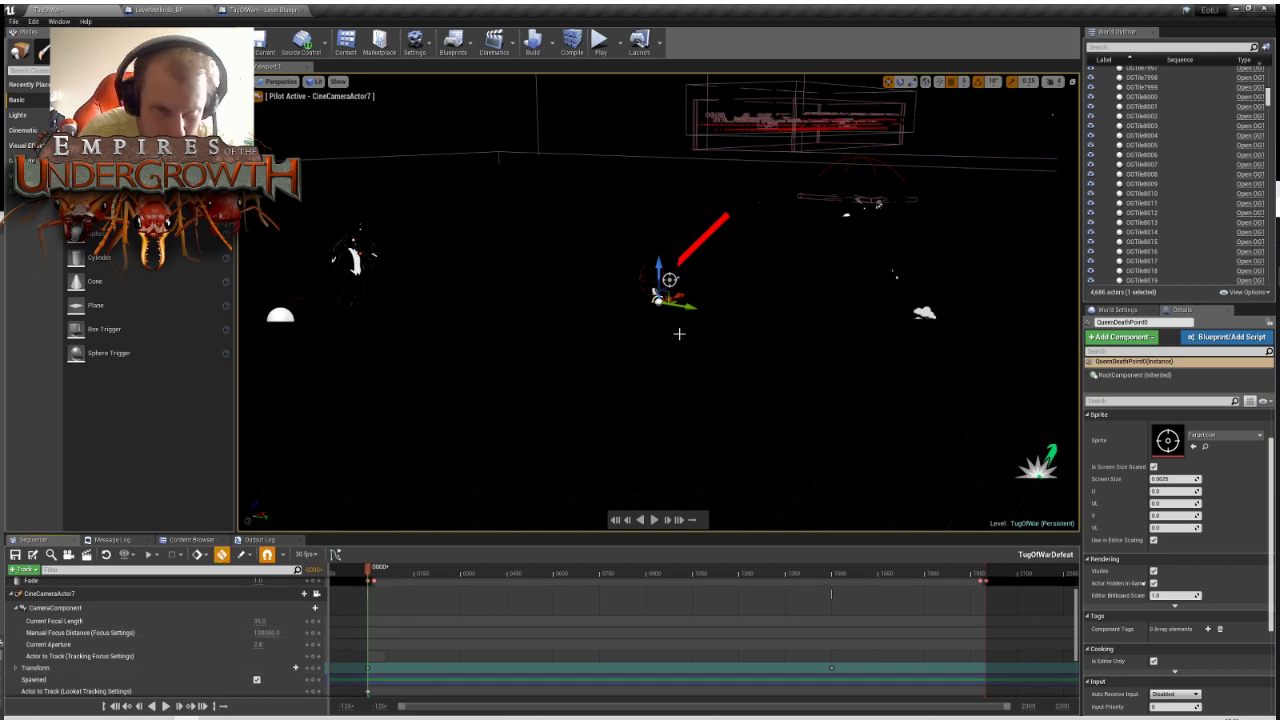
With automatic keying on, fly the piloted camera close to the ant's head at frame 0 and scrub the sequence to check the shot
{"action": "right_click_drag", "start_coordinate": [679, 334], "coordinate": [683, 406]}
{"action": "key", "text": "w"}
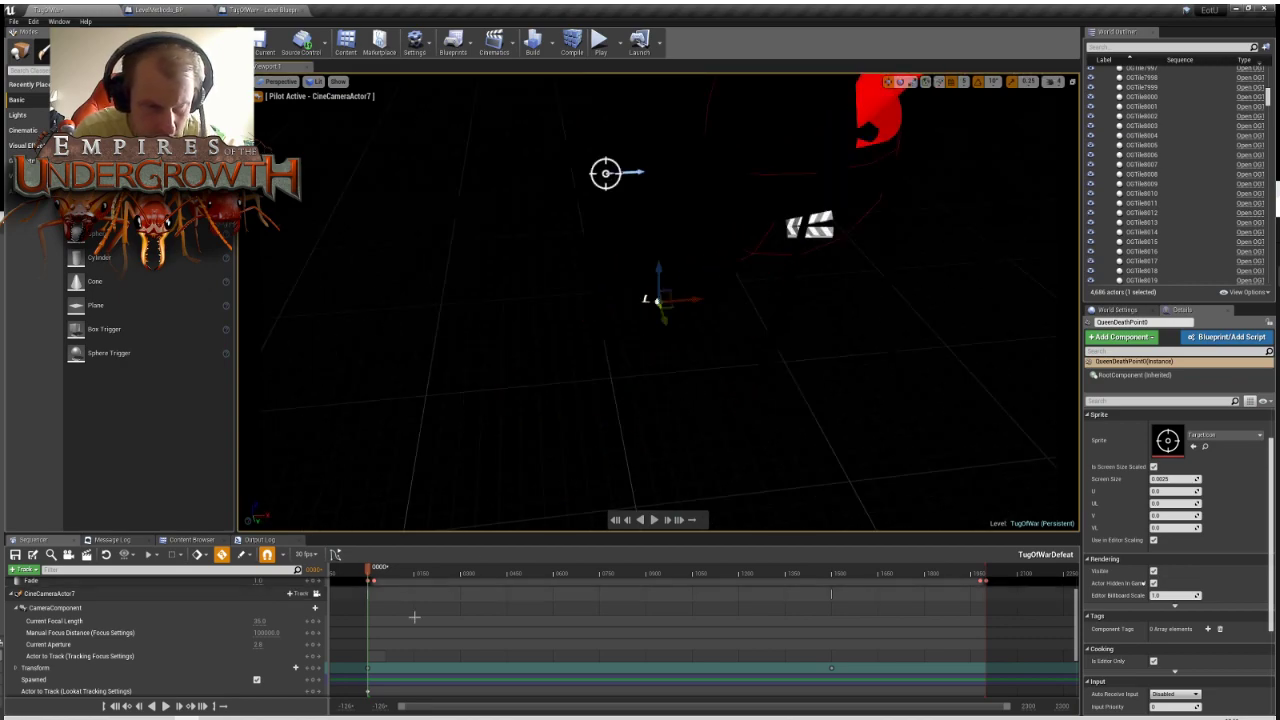
{"action": "mouse_move", "coordinate": [373, 577]}
{"action": "left_mouse_down"}
{"action": "mouse_move", "coordinate": [420, 577]}
{"action": "mouse_move", "coordinate": [366, 581]}
{"action": "mouse_move", "coordinate": [377, 581]}
{"action": "left_mouse_up"}
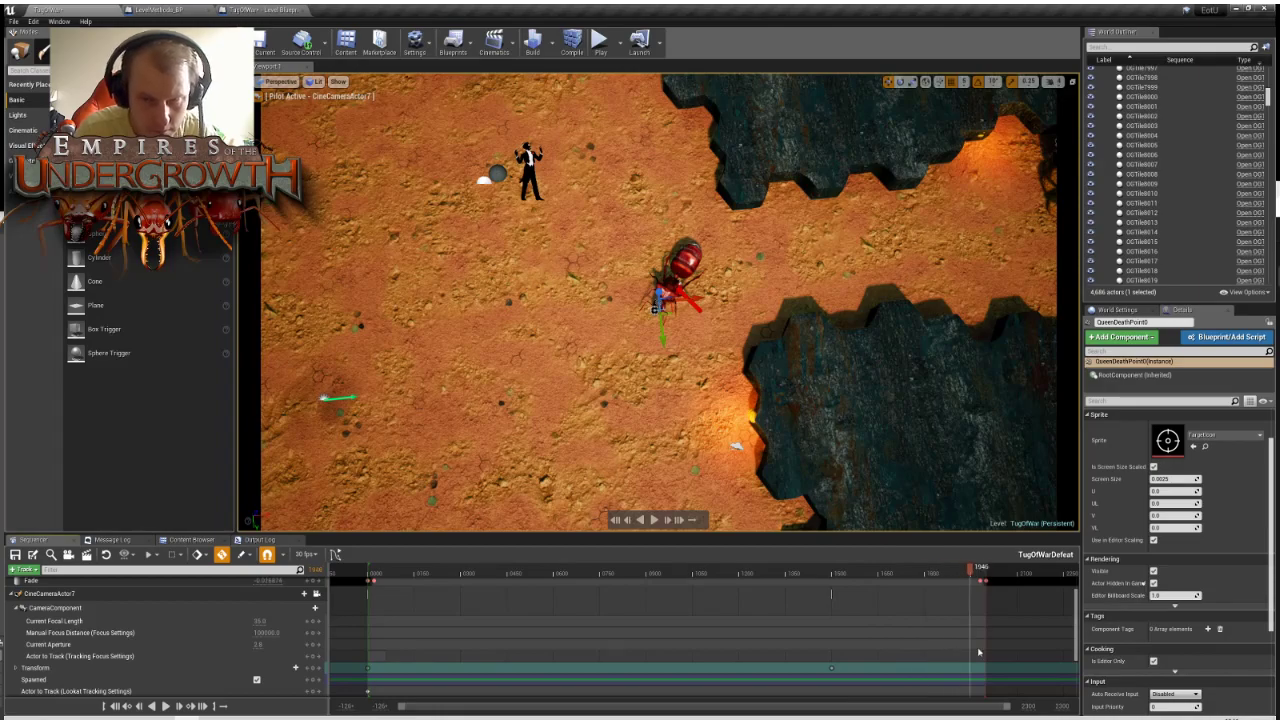
{"action": "left_click_drag", "start_coordinate": [979, 652], "coordinate": [989, 661]}
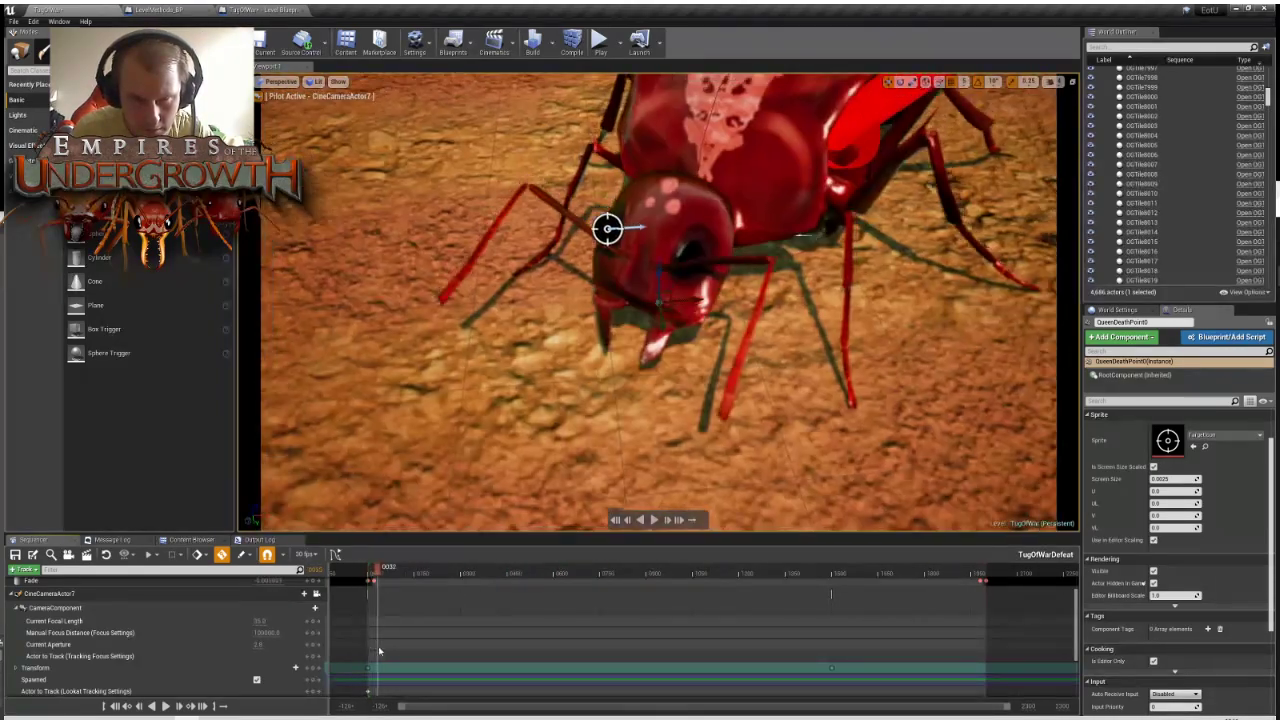
{"action": "left_click_drag", "start_coordinate": [379, 651], "coordinate": [378, 646]}
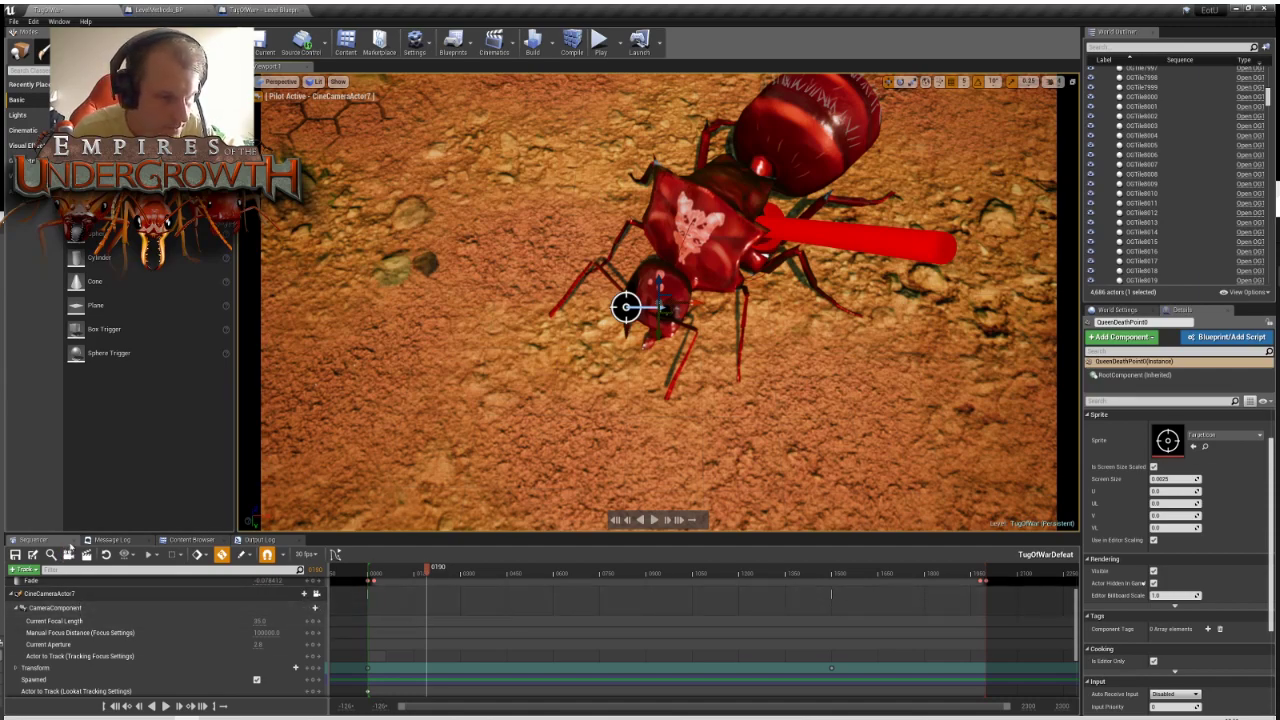
Close the defeat sequence and delete the QueenHead target point beside the ant's head
{"action": "left_click", "coordinate": [73, 543]}
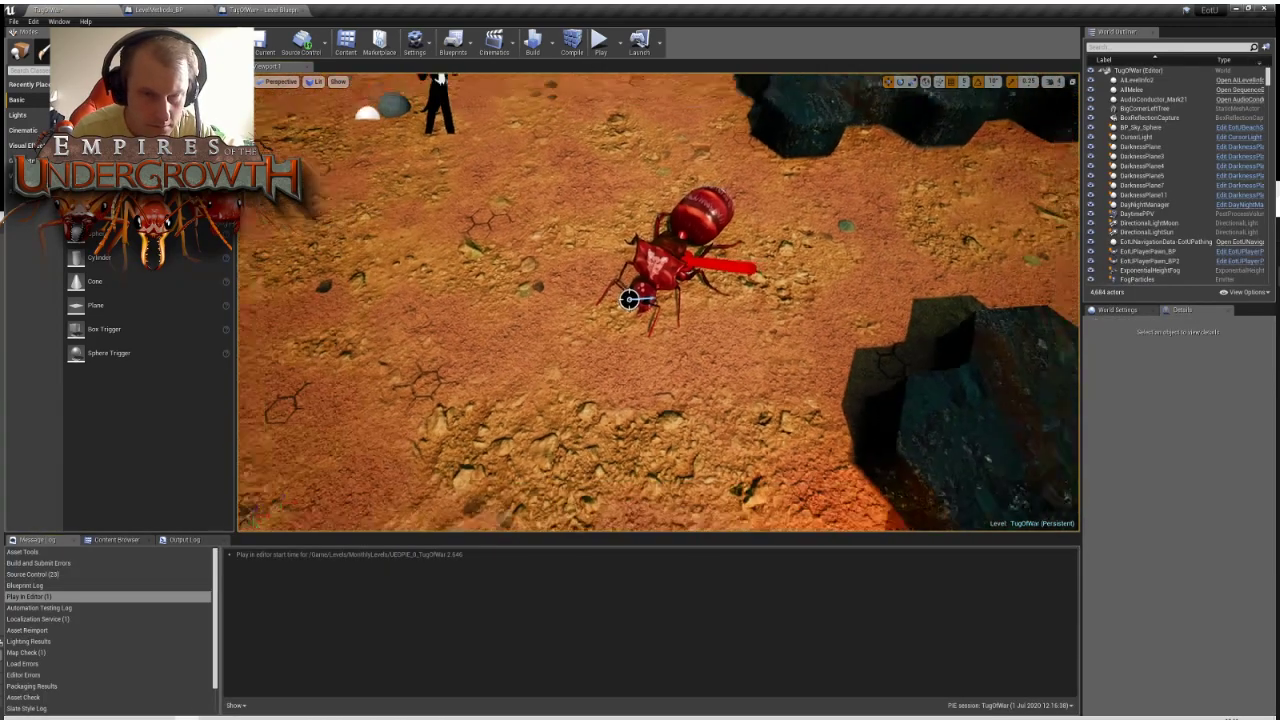
{"action": "right_click_drag", "start_coordinate": [658, 301], "coordinate": [680, 265]}
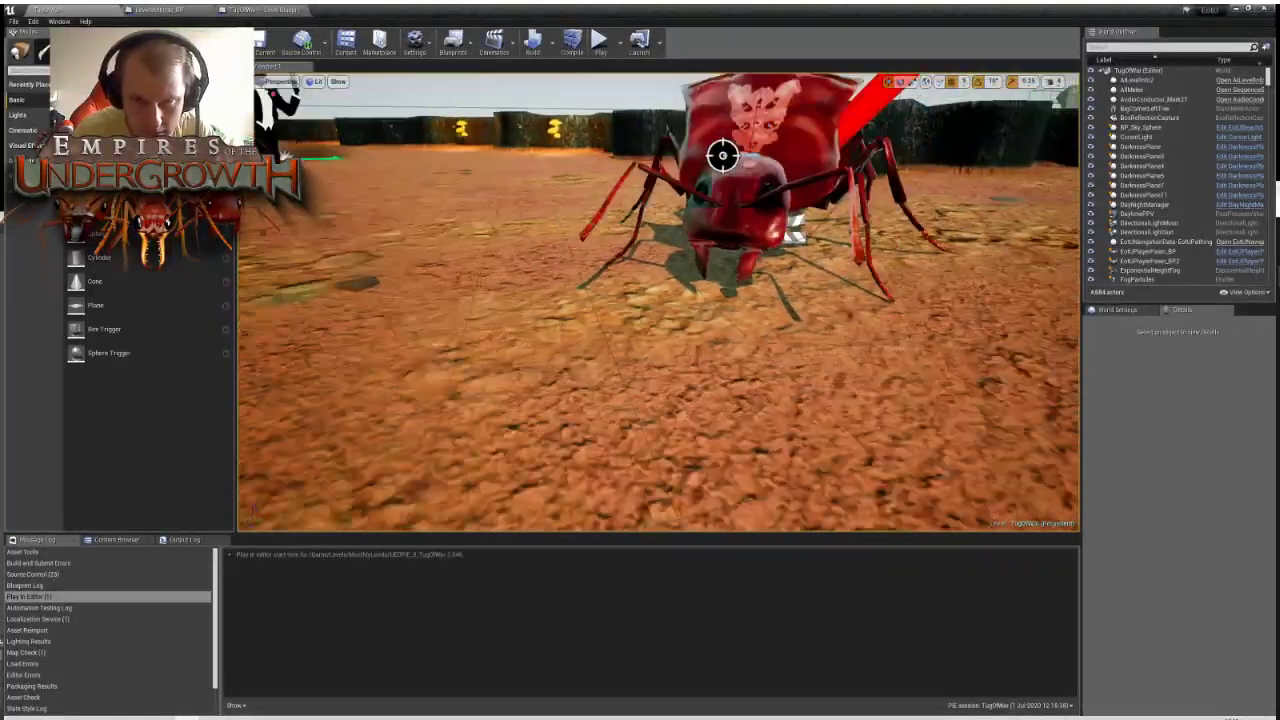
{"action": "left_click", "coordinate": [712, 201]}
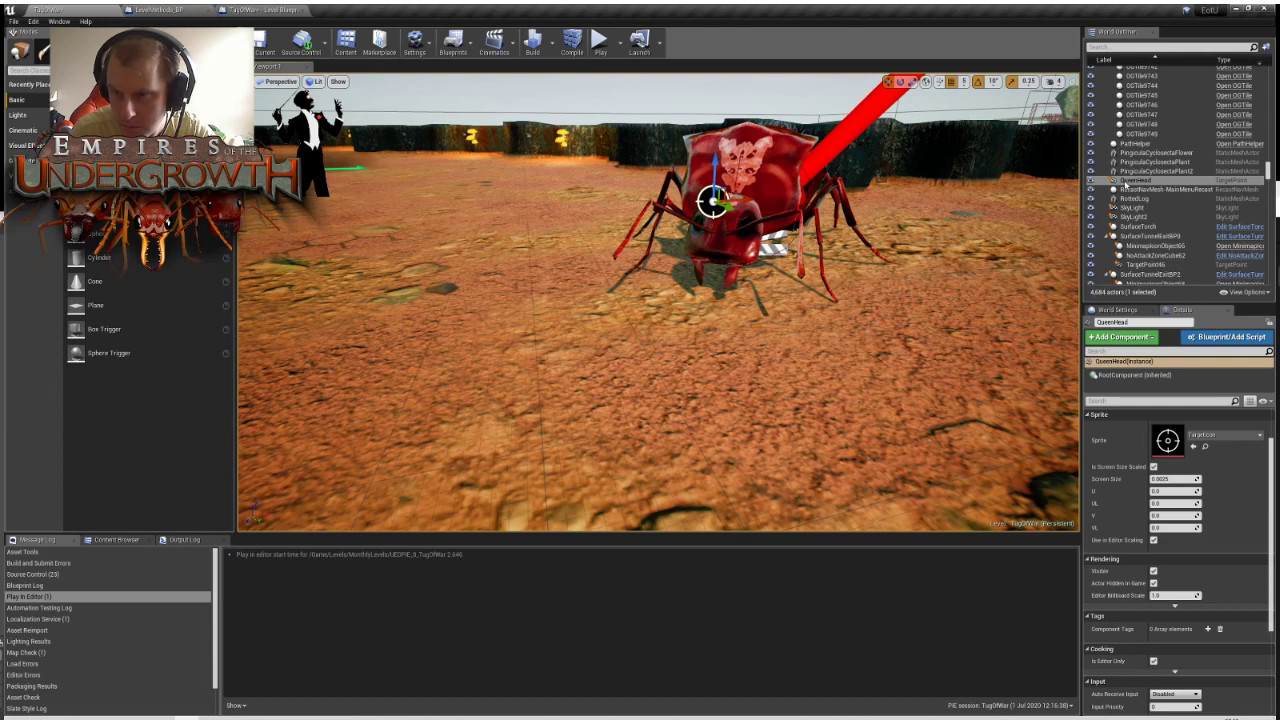
{"action": "key", "text": "Delete"}
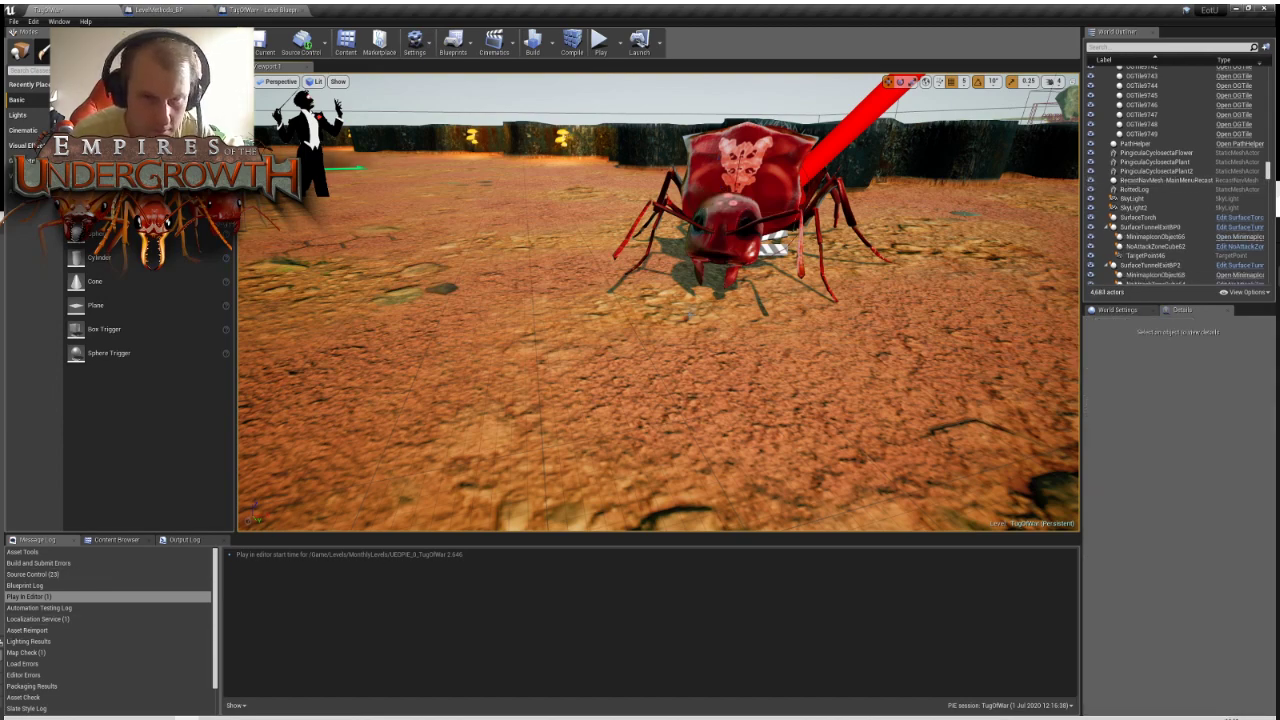
Reopen the TugOfWarDefeat level sequence and preview it through CineCameraActor7 up to the closing fade
{"action": "left_click", "coordinate": [774, 243]}
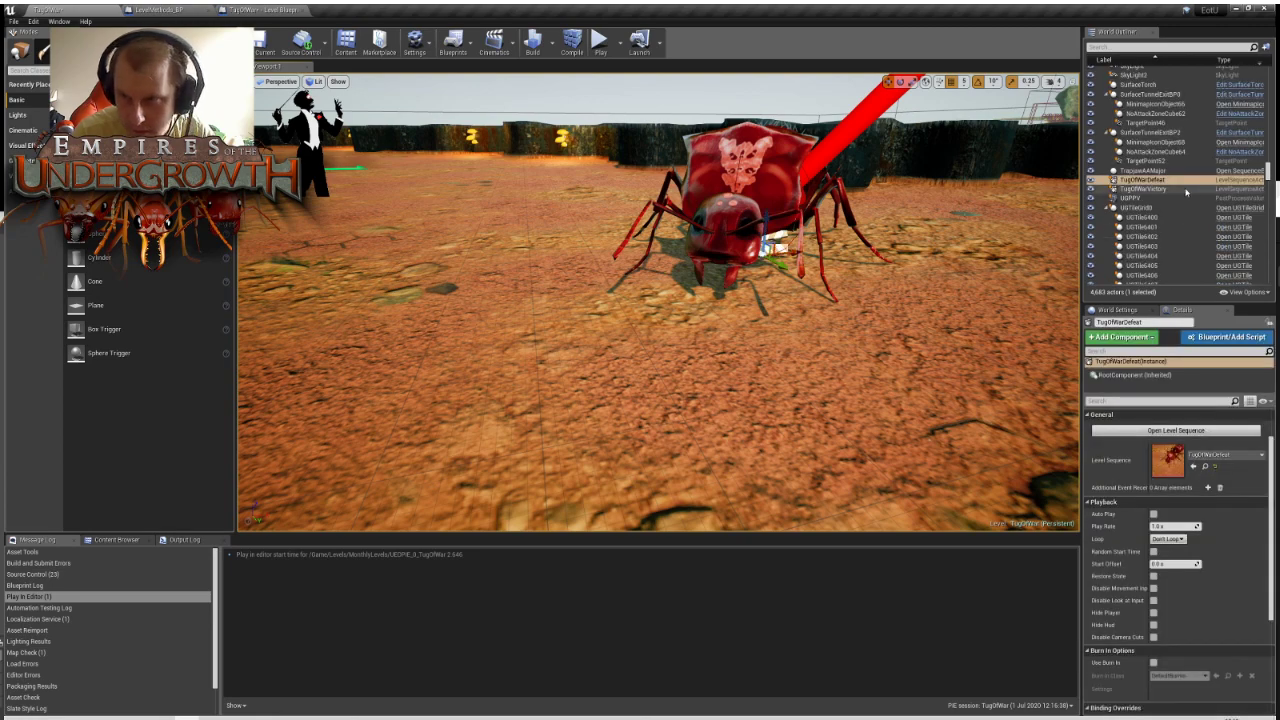
{"action": "left_click", "coordinate": [1176, 430]}
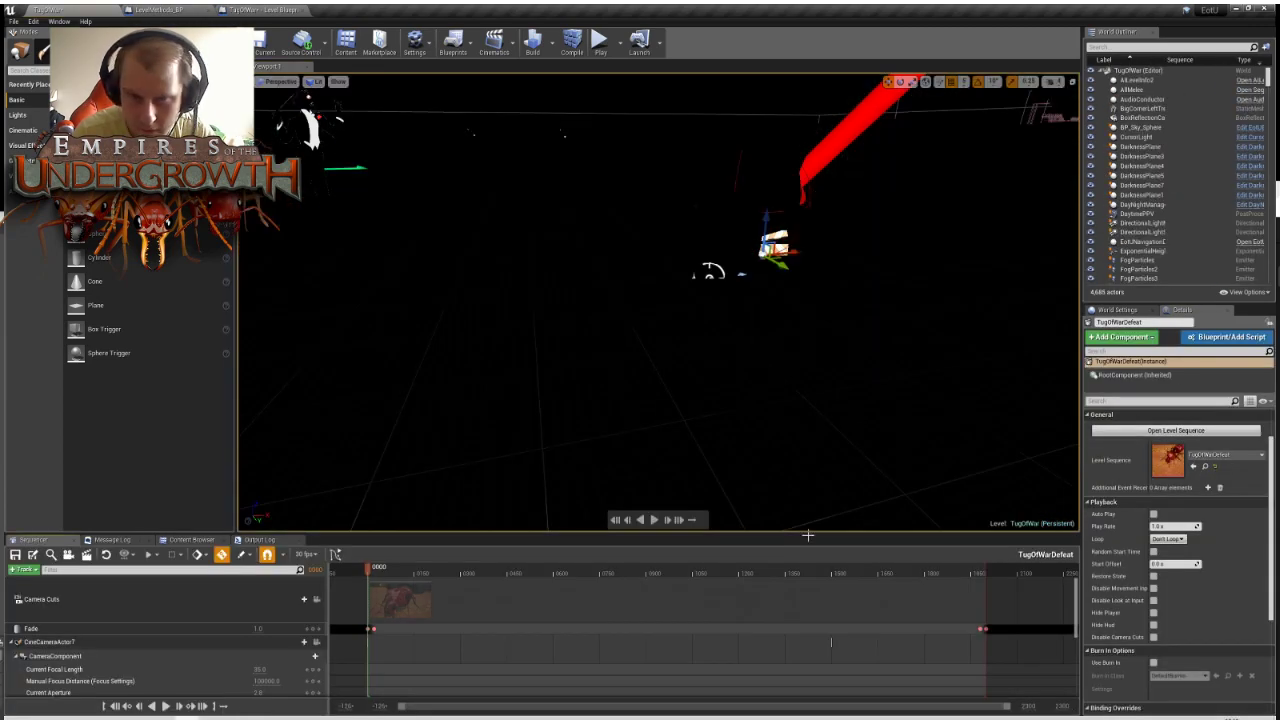
{"action": "left_click", "coordinate": [406, 567]}
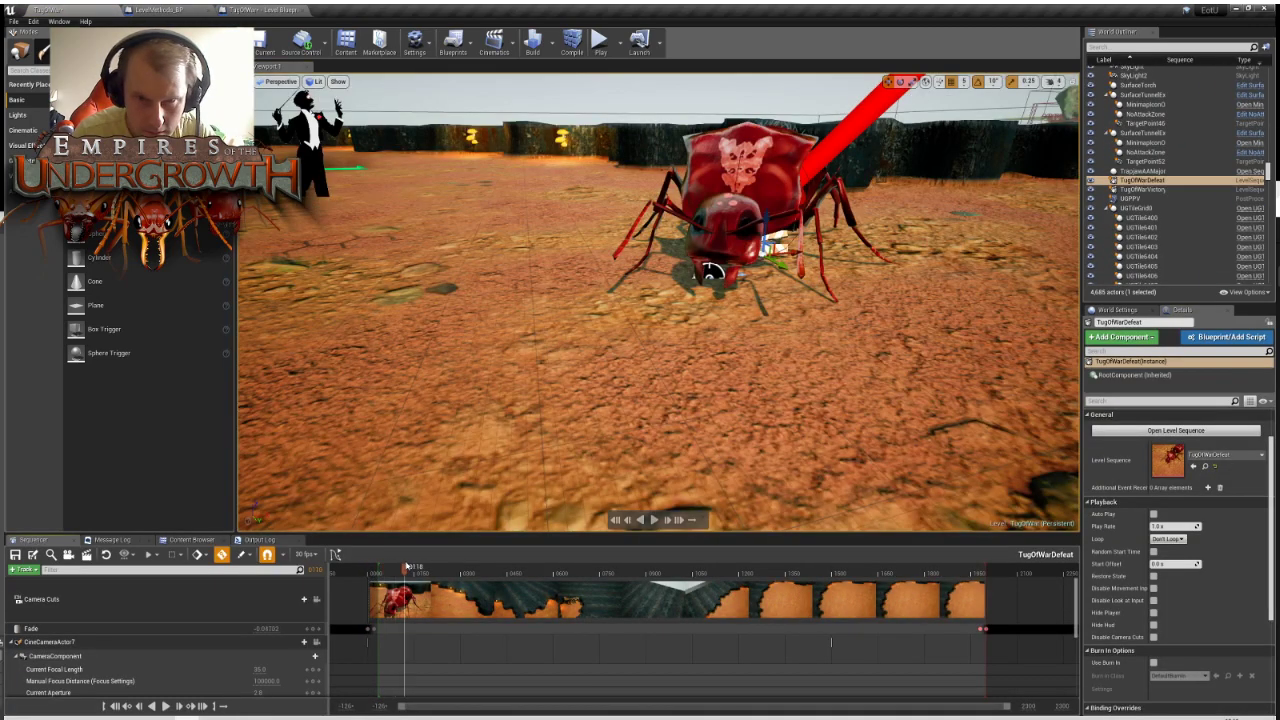
{"action": "left_click_drag", "start_coordinate": [391, 586], "coordinate": [438, 600]}
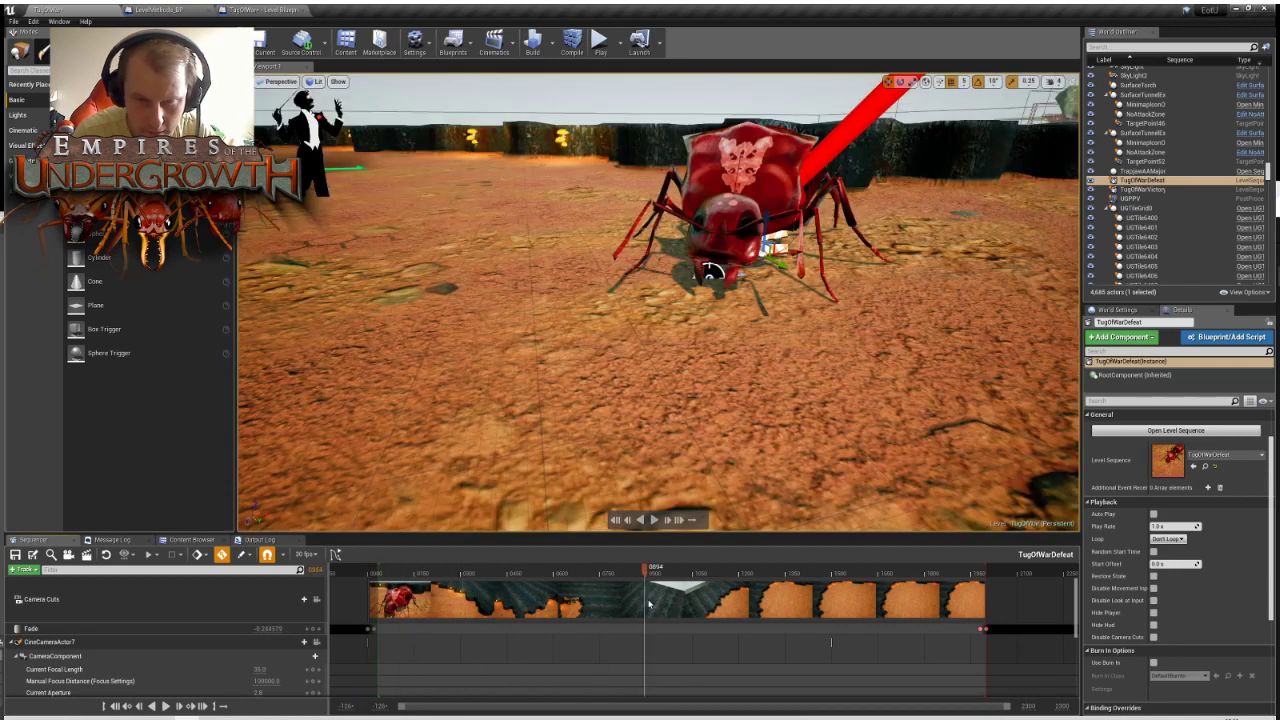
{"action": "left_click_drag", "start_coordinate": [631, 613], "coordinate": [624, 615]}
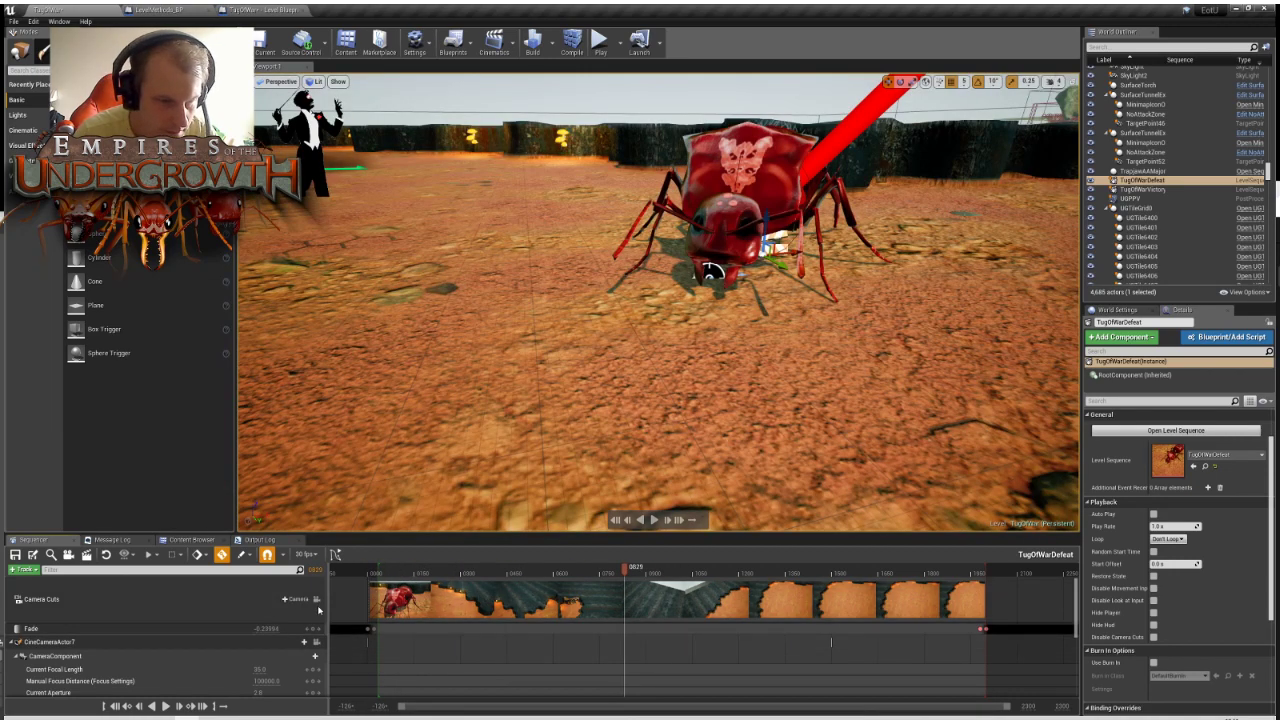
{"action": "left_click", "coordinate": [316, 642]}
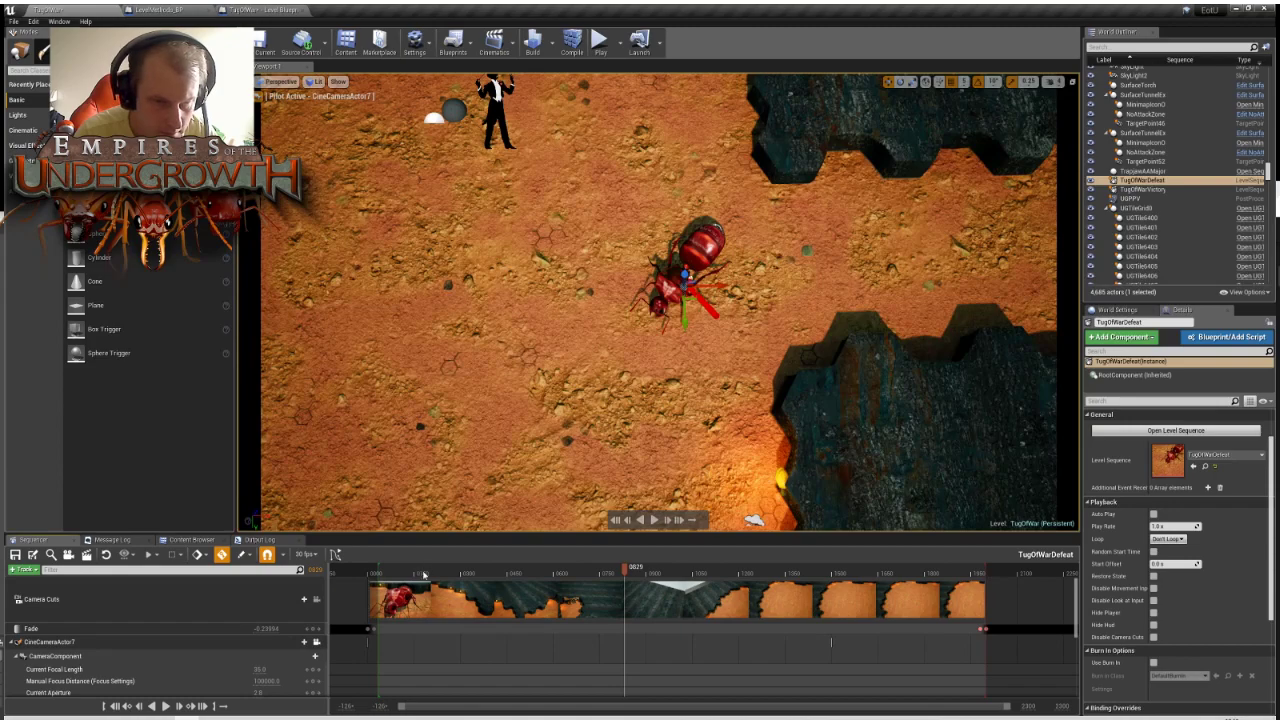
{"action": "left_click_drag", "start_coordinate": [424, 574], "coordinate": [985, 597]}
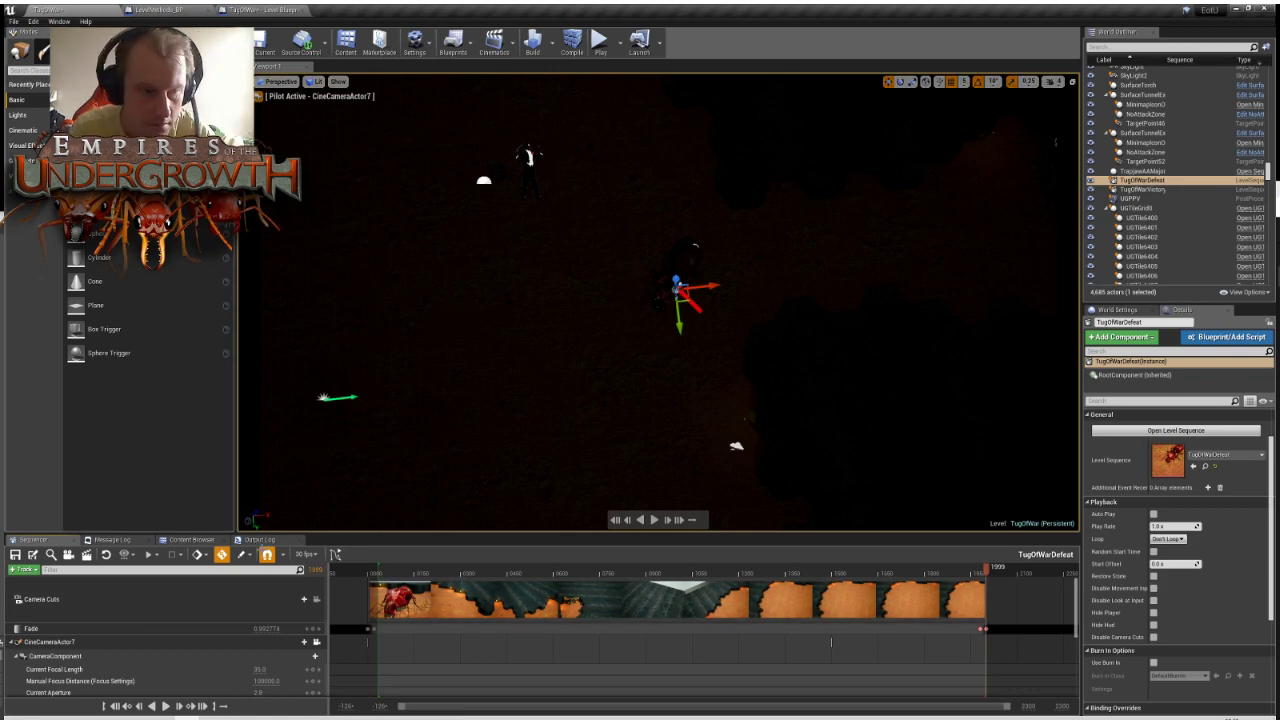
Close the defeat sequence, select the TugOfWarVictory actor and open its level sequence
{"action": "left_click", "coordinate": [73, 539]}
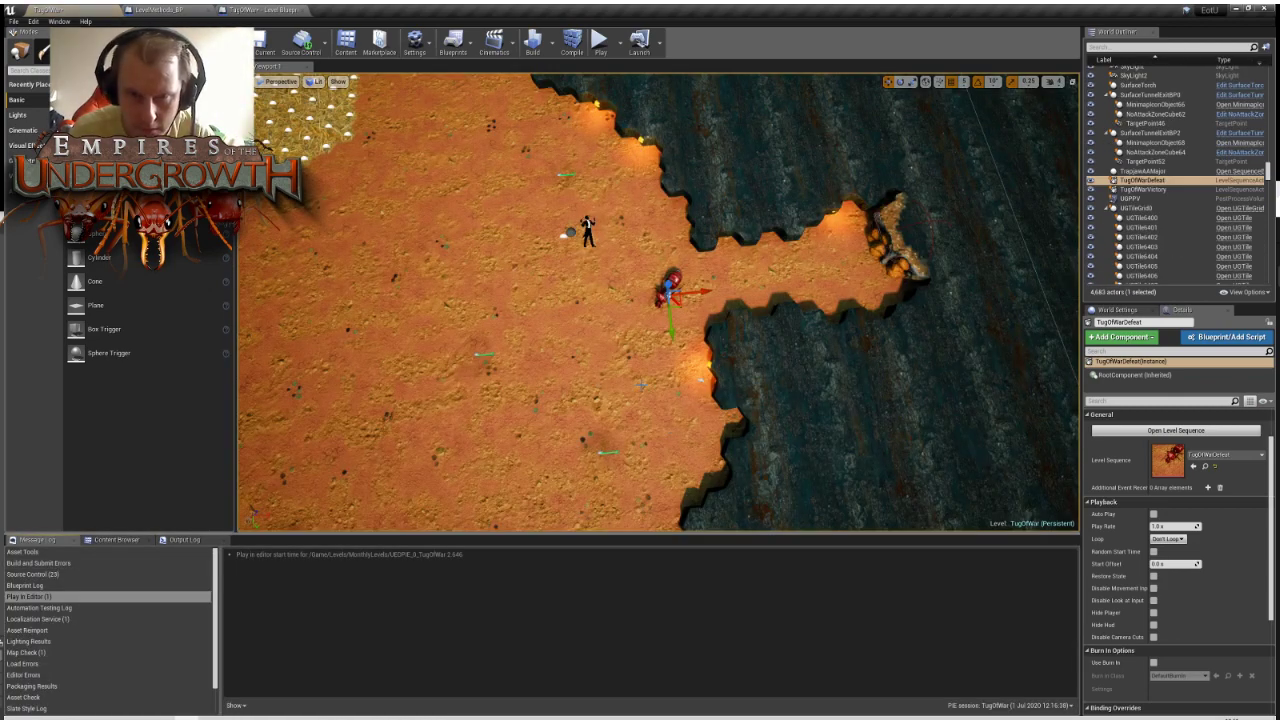
{"action": "right_click_drag", "start_coordinate": [641, 385], "coordinate": [500, 280]}
{"action": "left_click", "coordinate": [1141, 189]}
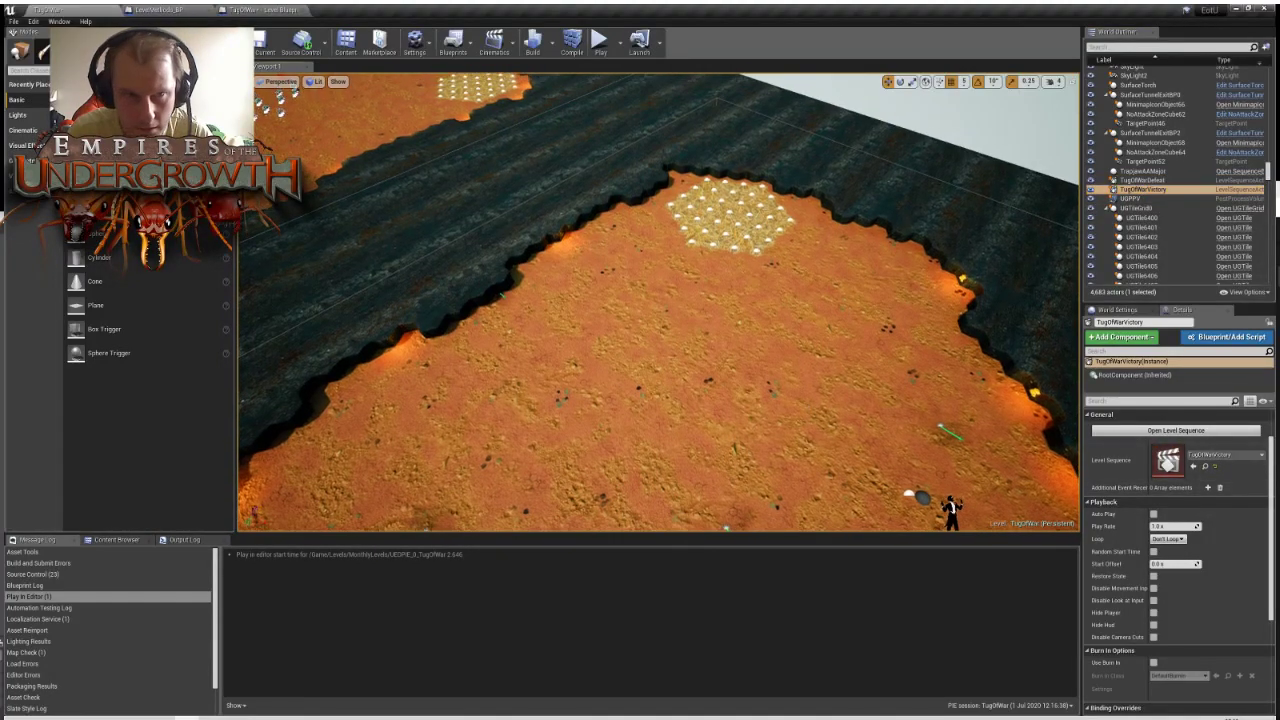
{"action": "right_click_drag", "start_coordinate": [887, 431], "coordinate": [740, 310]}
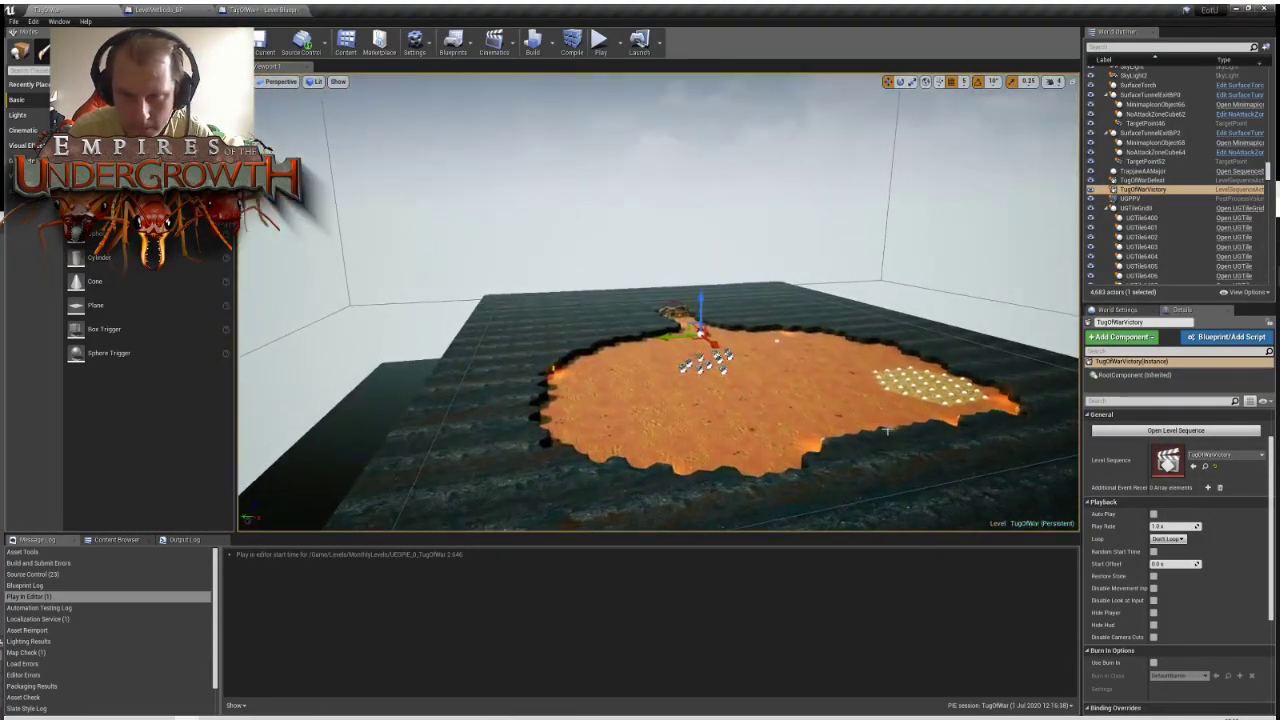
{"action": "left_click", "coordinate": [1175, 430]}
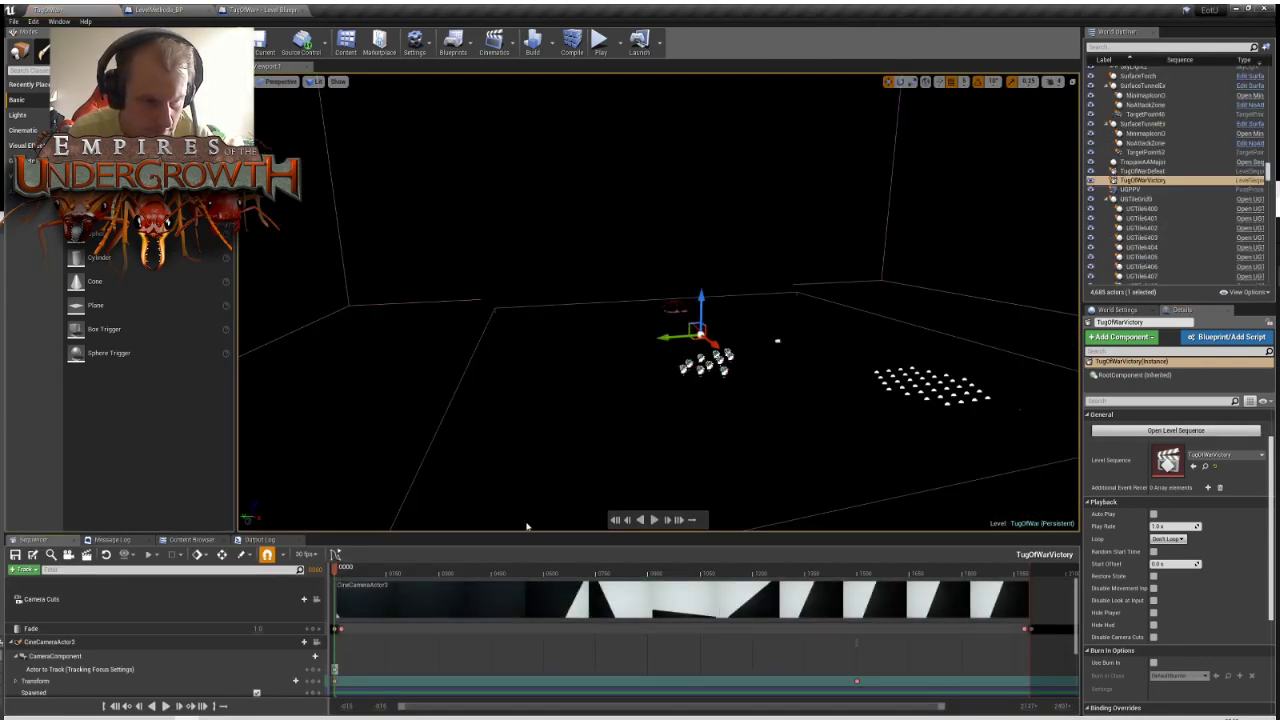
Bring the ant and the arena into view and scrub the victory sequence past its opening fade
{"action": "key", "text": "w"}
{"action": "right_click_drag", "start_coordinate": [666, 436], "coordinate": [832, 482]}
{"action": "key", "text": "a"}
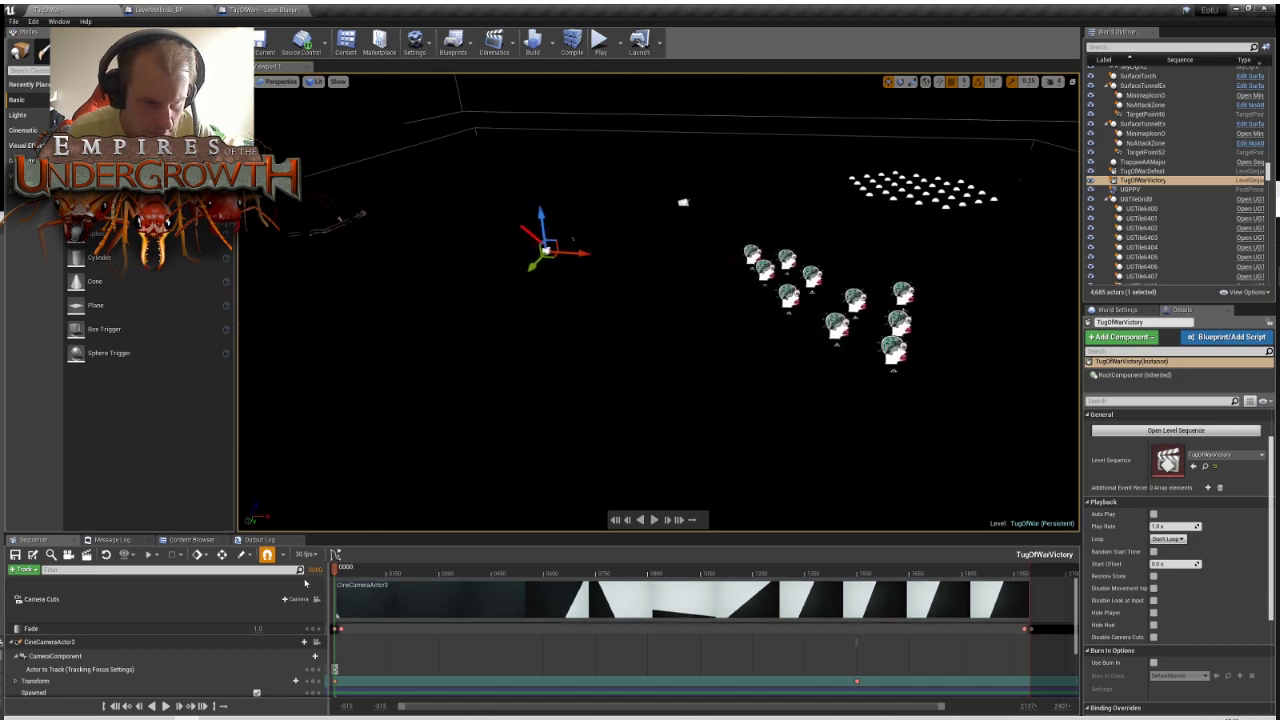
{"action": "mouse_move", "coordinate": [343, 570]}
{"action": "left_mouse_down"}
{"action": "mouse_move", "coordinate": [389, 570]}
{"action": "mouse_move", "coordinate": [366, 570]}
{"action": "left_mouse_up"}
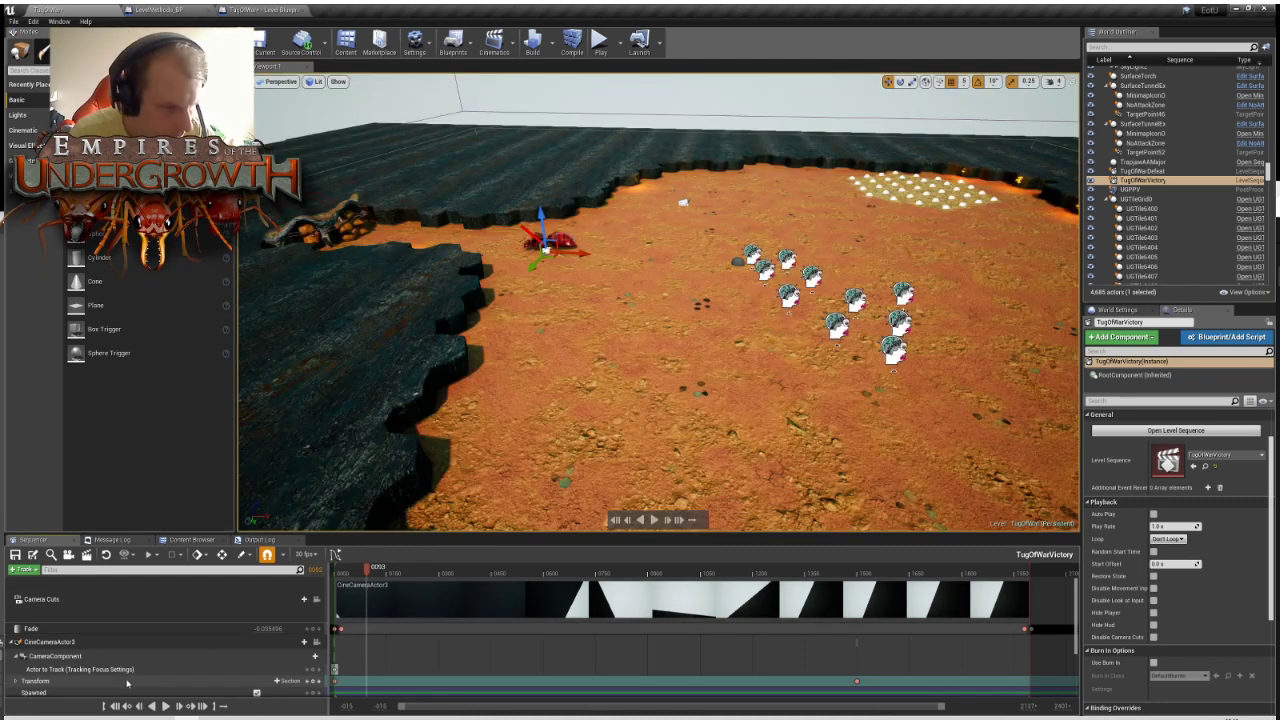
Select QueenDeathPoint3 in the victory sequence and move the target point from the level's outer edge to the red ant's head
{"action": "scroll", "coordinate": [127, 682], "scroll_direction": "down", "scroll_amount": 2}
{"action": "left_click", "coordinate": [135, 655]}
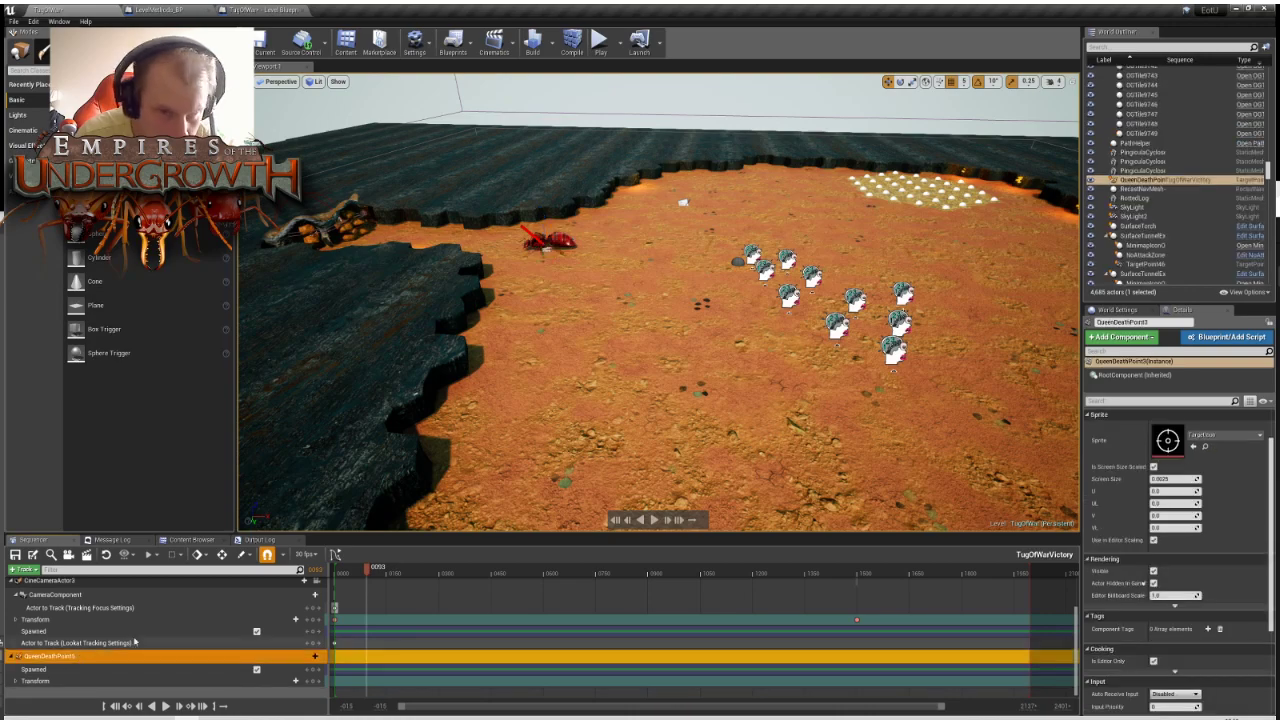
{"action": "right_click_drag", "start_coordinate": [640, 400], "coordinate": [800, 340]}
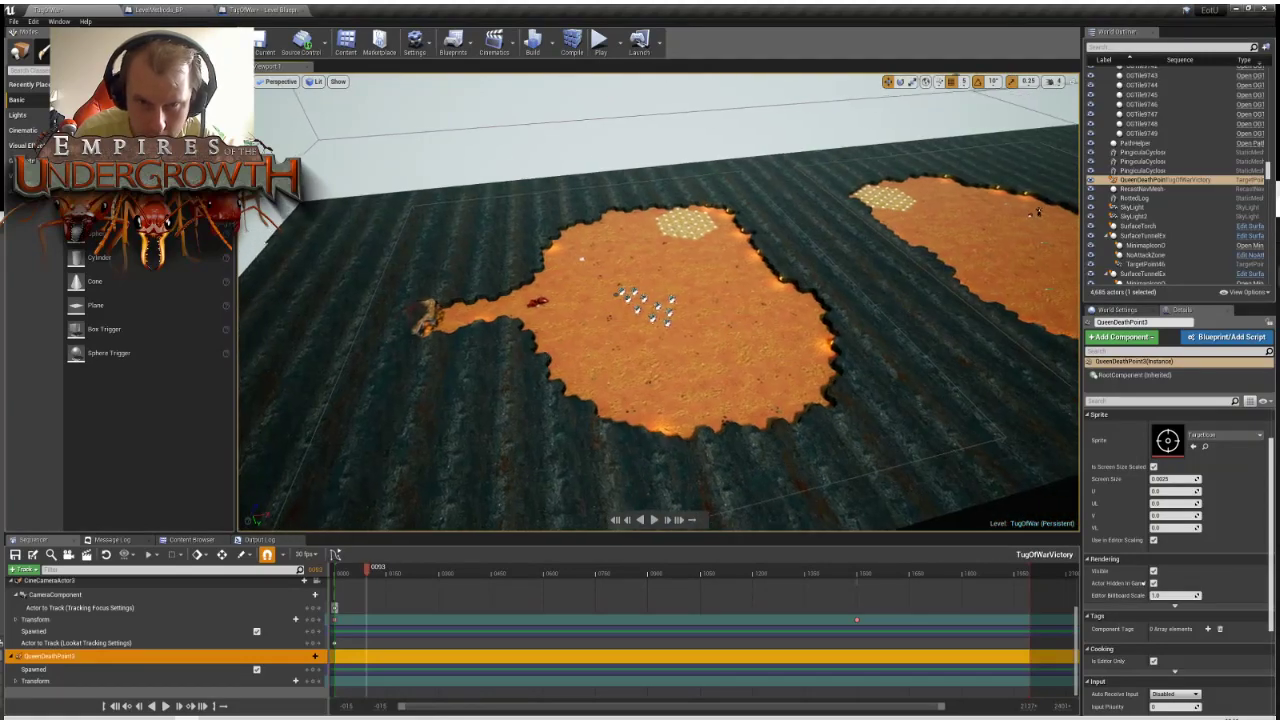
{"action": "mouse_move", "coordinate": [650, 300]}
{"action": "right_mouse_down"}
{"action": "mouse_move", "coordinate": [685, 295]}
{"action": "mouse_move", "coordinate": [650, 300]}
{"action": "mouse_move", "coordinate": [700, 320]}
{"action": "mouse_move", "coordinate": [650, 300]}
{"action": "right_mouse_up"}
{"action": "scroll", "coordinate": [650, 300], "scroll_direction": "up", "scroll_amount": 1}
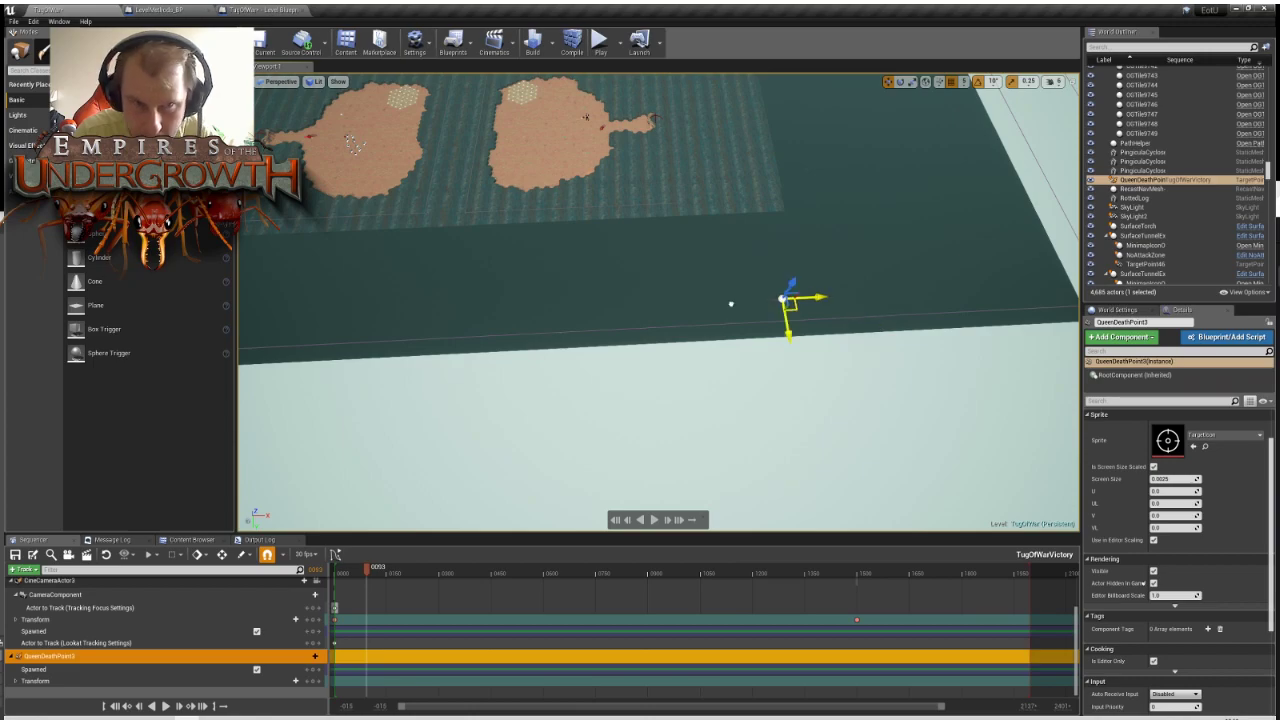
{"action": "key", "text": "w"}
{"action": "right_click_drag", "start_coordinate": [658, 300], "coordinate": [636, 340]}
{"action": "key", "text": "w"}
{"action": "key", "text": "s"}
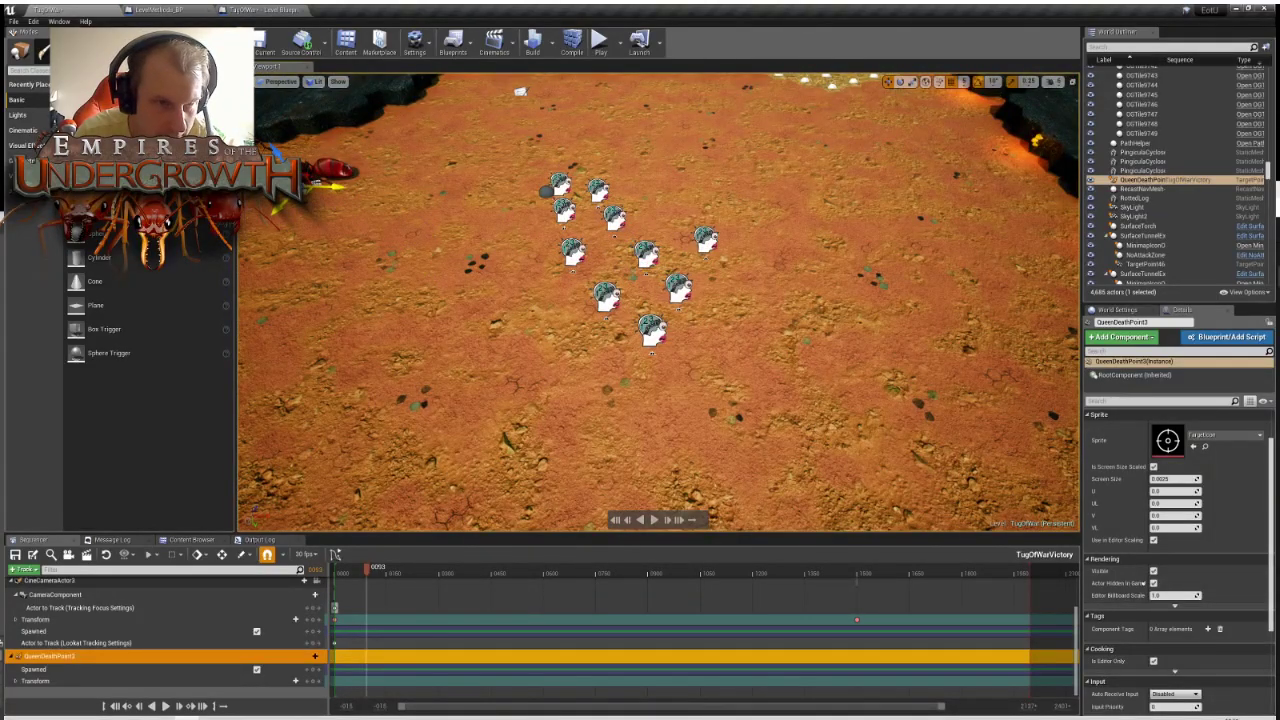
{"action": "right_click_drag", "start_coordinate": [636, 340], "coordinate": [515, 368]}
{"action": "key", "text": "w"}
{"action": "key", "text": "s"}
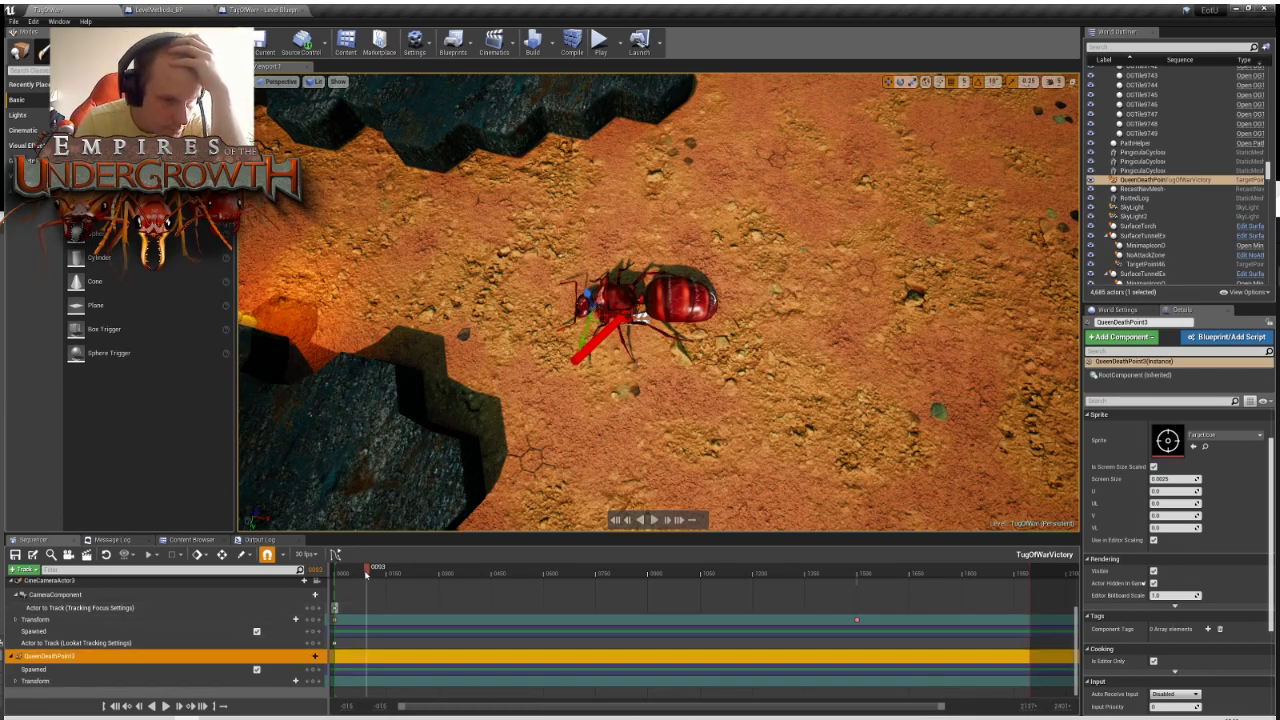
Pilot CineCameraActor3 to its frame 0 transform key and, with auto-keying on, reposition it close behind the ant
{"action": "left_click_drag", "start_coordinate": [358, 573], "coordinate": [337, 573]}
{"action": "scroll", "coordinate": [293, 678], "scroll_direction": "up", "scroll_amount": 3}
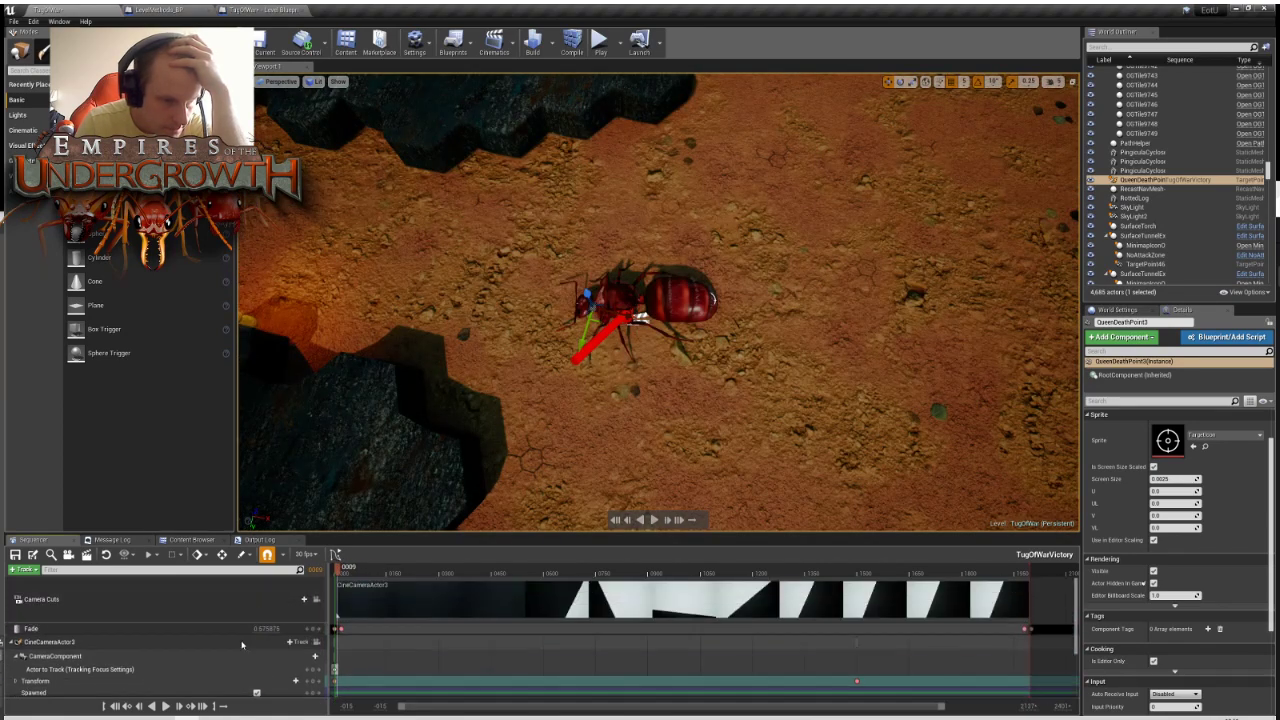
{"action": "left_click", "coordinate": [317, 643]}
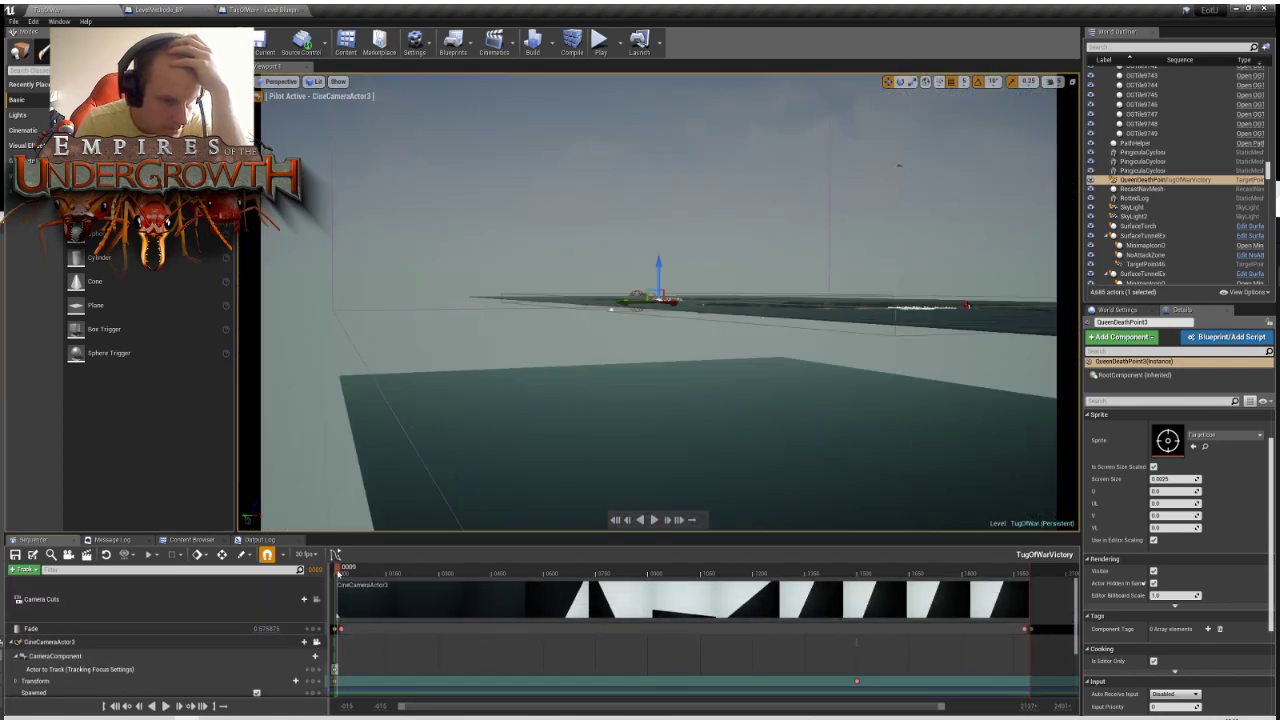
{"action": "left_click_drag", "start_coordinate": [338, 572], "coordinate": [336, 568]}
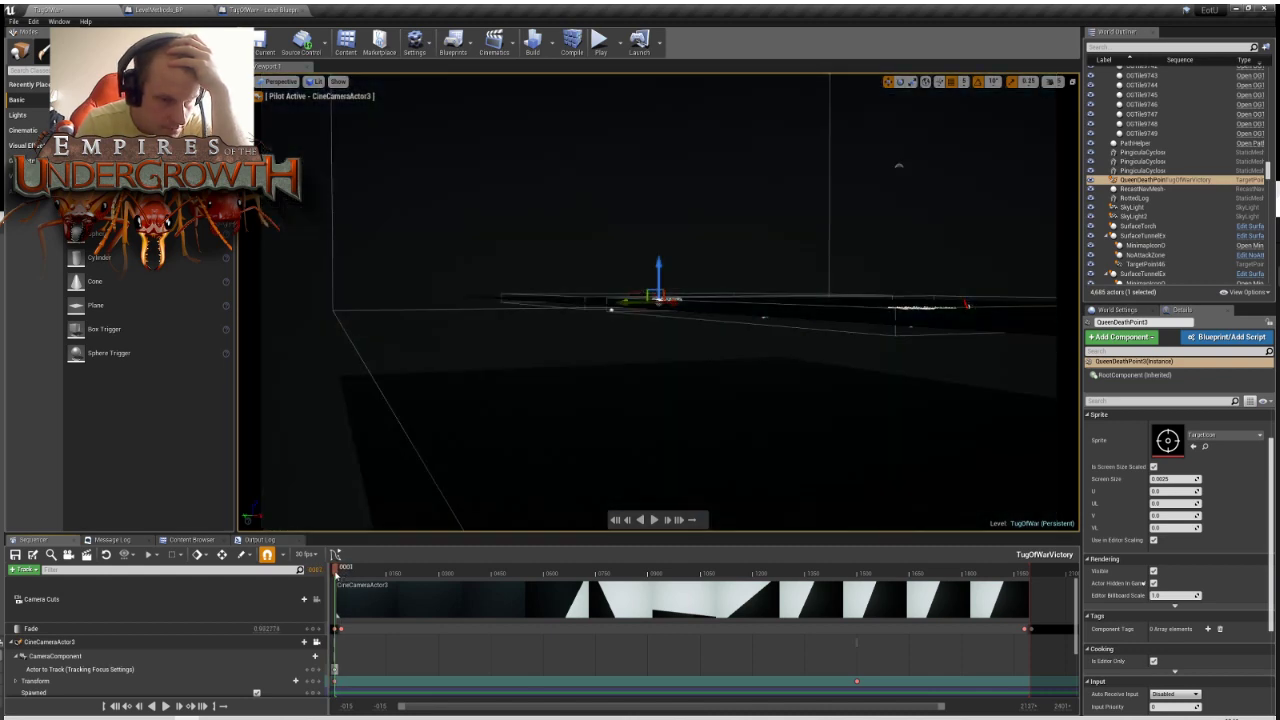
{"action": "scroll", "coordinate": [93, 677], "scroll_direction": "down", "scroll_amount": 1}
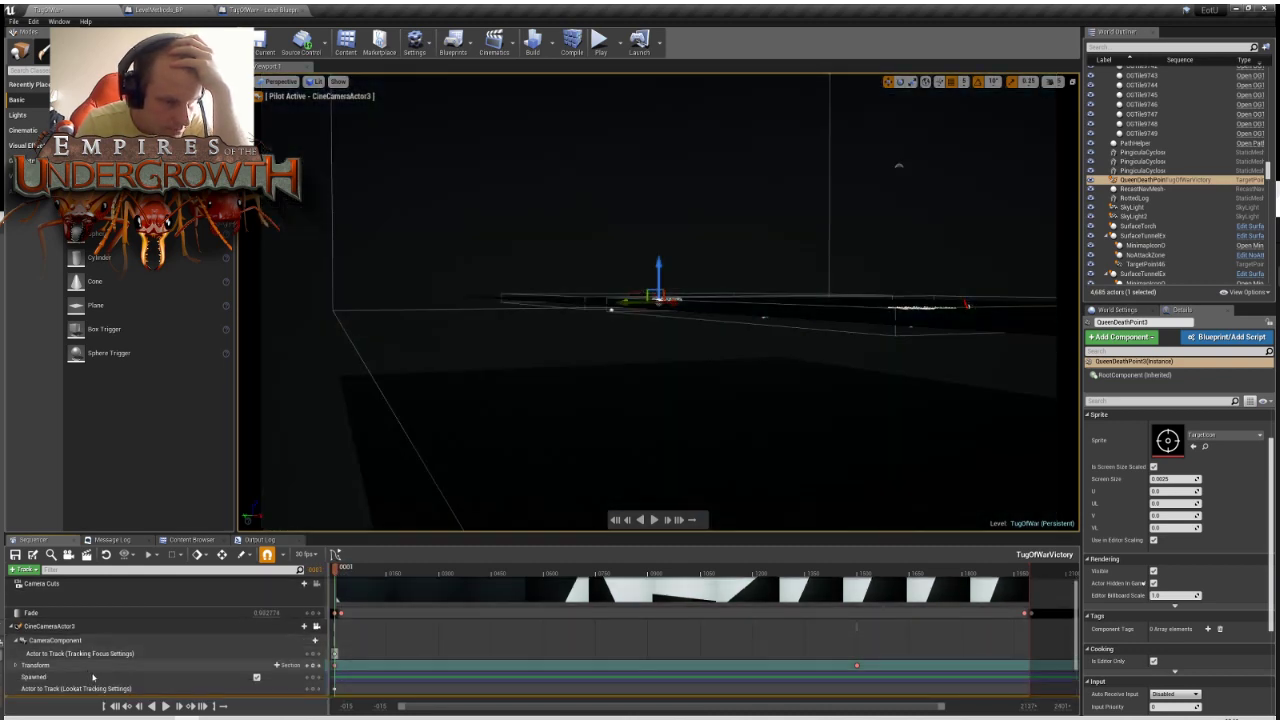
{"action": "left_click", "coordinate": [309, 665]}
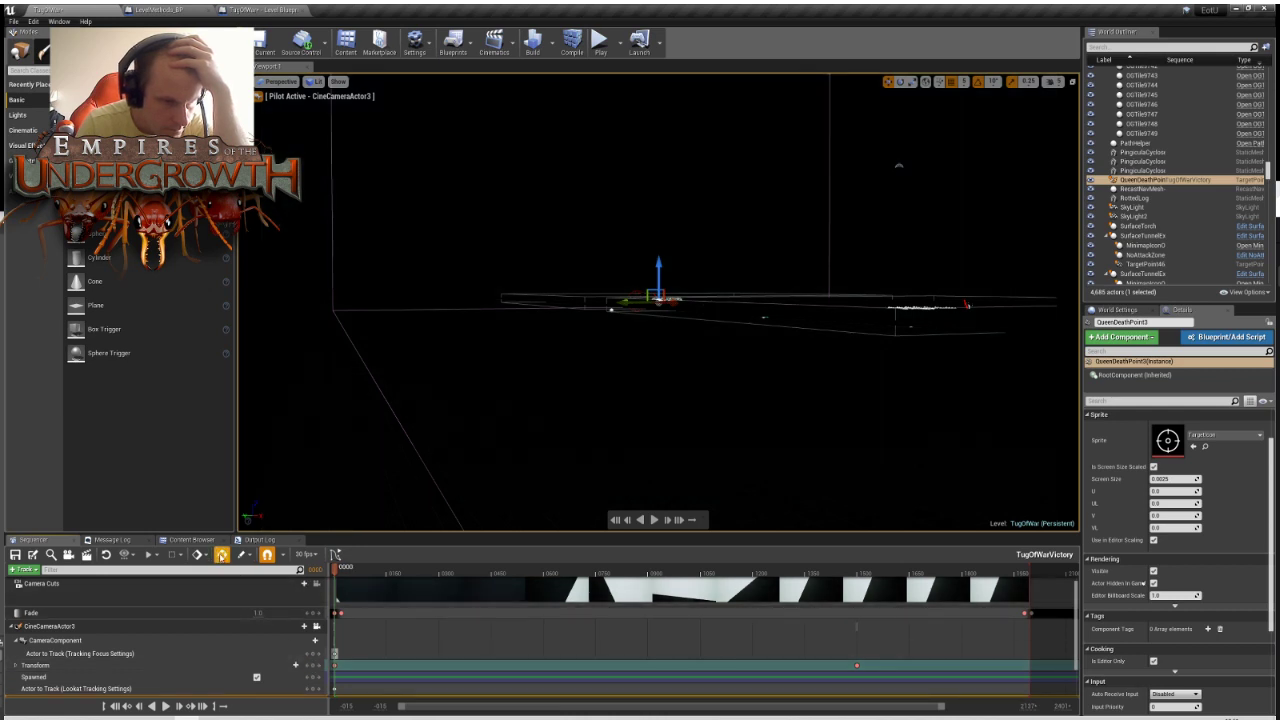
{"action": "right_click_drag", "start_coordinate": [658, 400], "coordinate": [620, 450]}
{"action": "right_click_drag", "start_coordinate": [642, 266], "coordinate": [705, 438]}
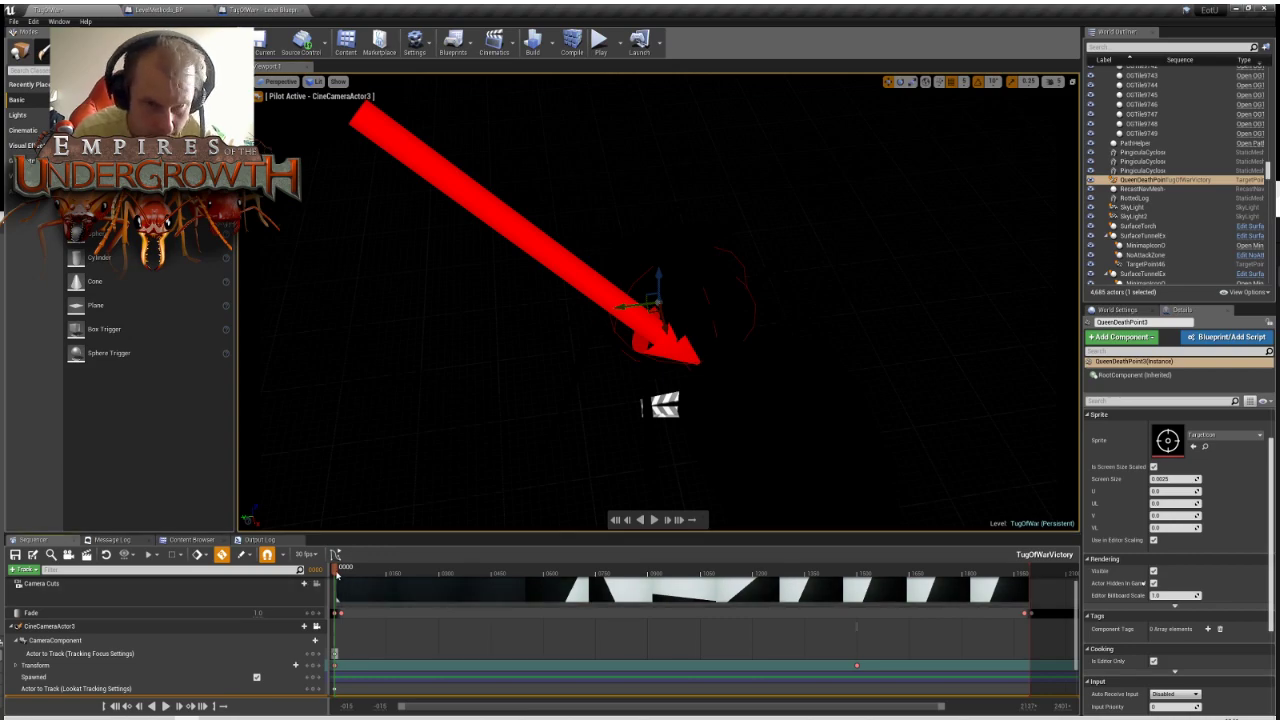
Reposition CineCameraActor3 at the frame 1500 key so it looks down on the ant from farther away
{"action": "left_click_drag", "start_coordinate": [337, 568], "coordinate": [710, 566]}
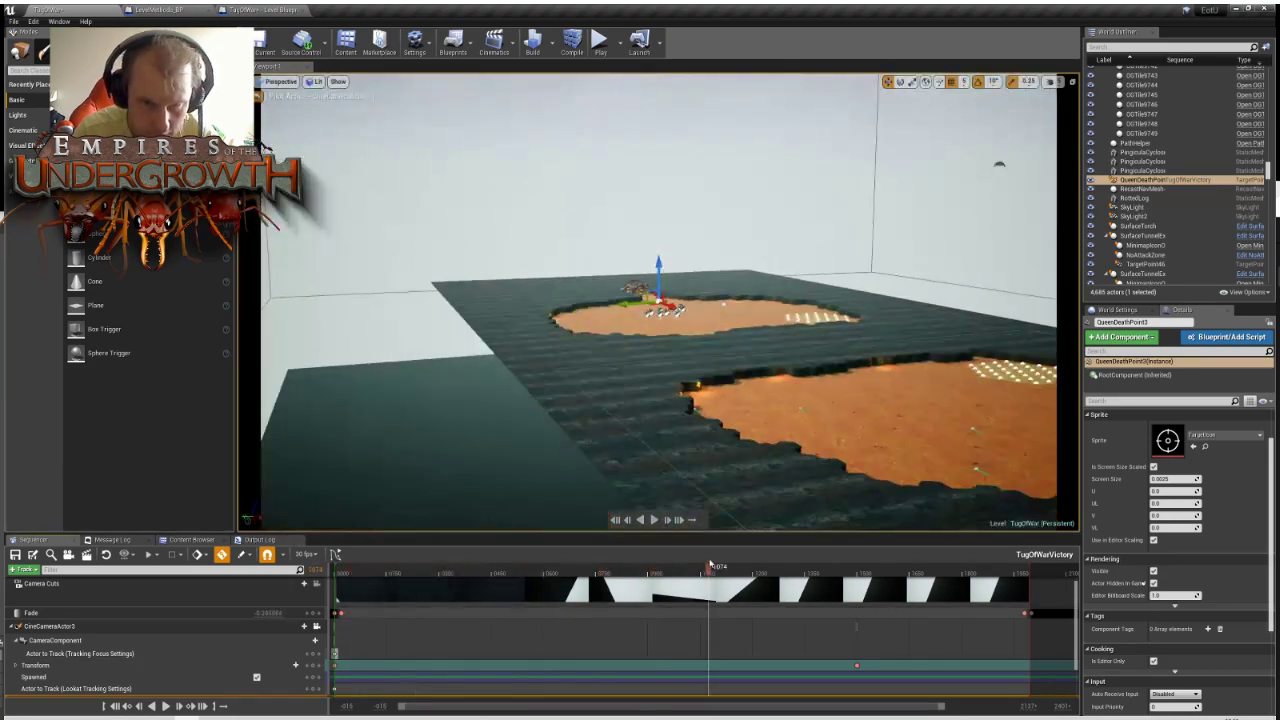
{"action": "left_click", "coordinate": [319, 666]}
{"action": "right_click_drag", "start_coordinate": [762, 438], "coordinate": [718, 462]}
{"action": "key", "text": "w"}
{"action": "key", "text": "w"}
{"action": "key", "text": "w"}
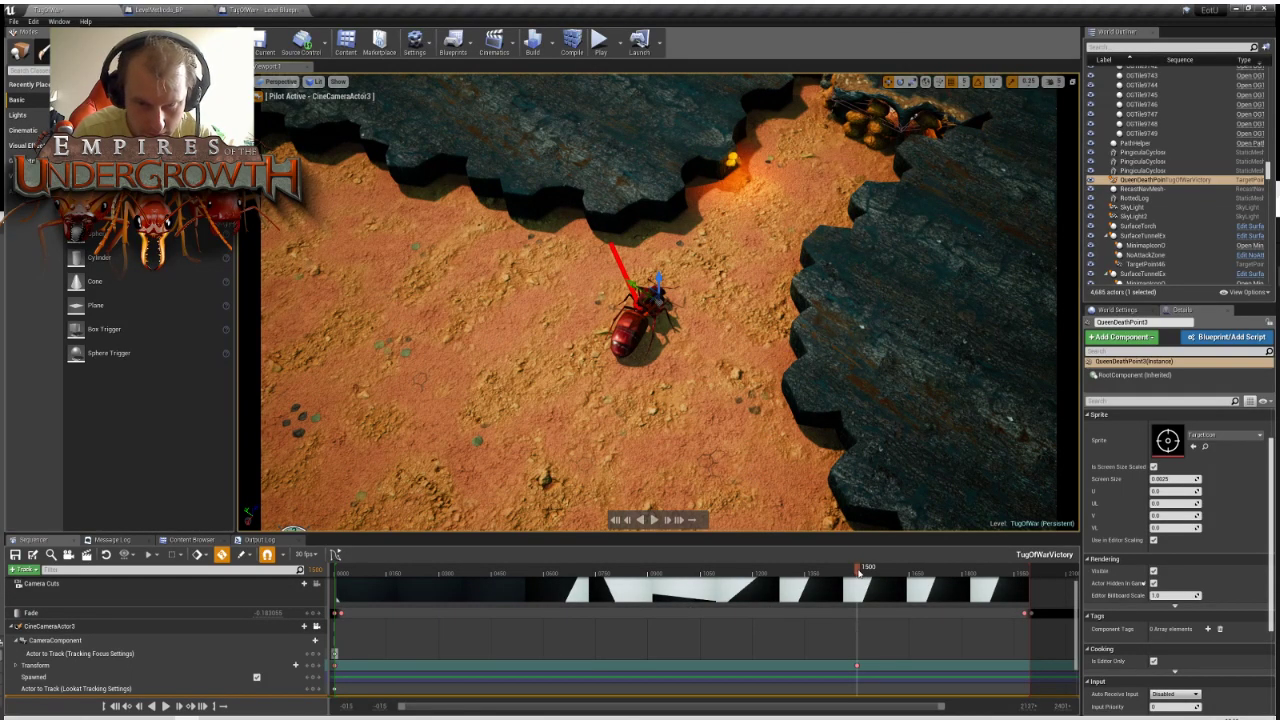
Preview the victory sequence up to its closing fade, then save and close it
{"action": "left_click_drag", "start_coordinate": [843, 572], "coordinate": [386, 623]}
{"action": "key", "text": "space"}
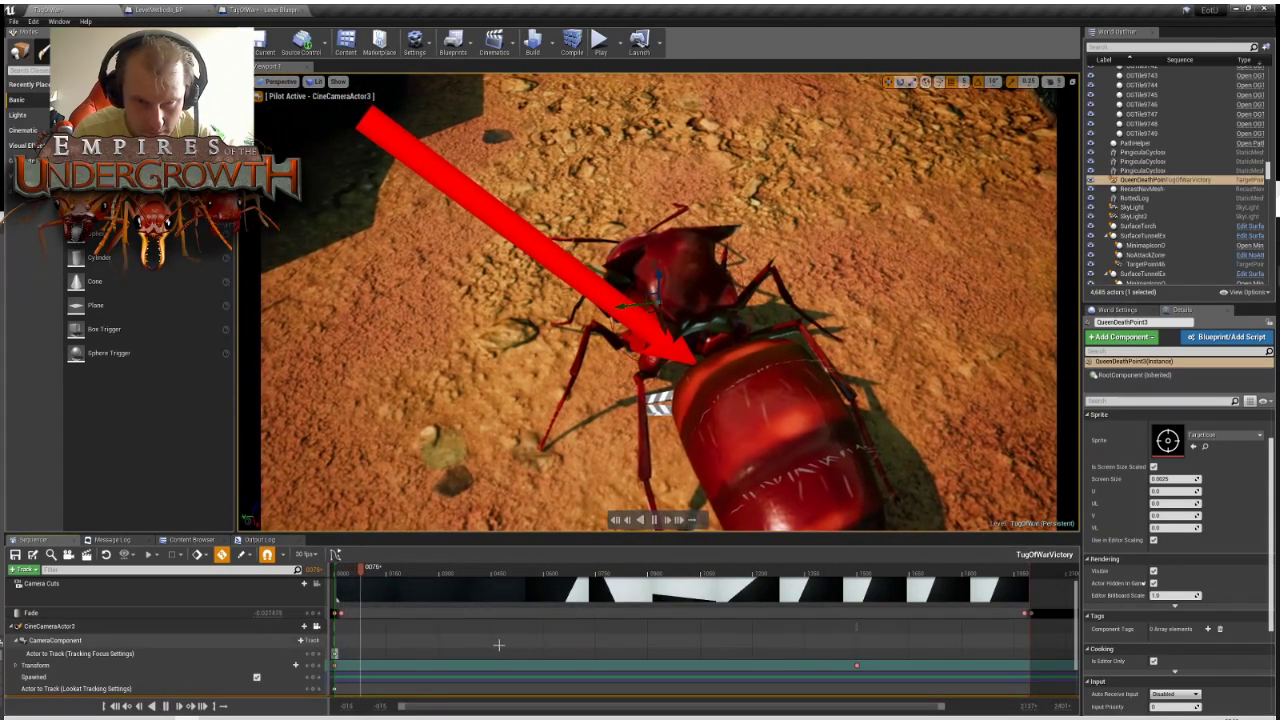
{"action": "left_click", "coordinate": [505, 570]}
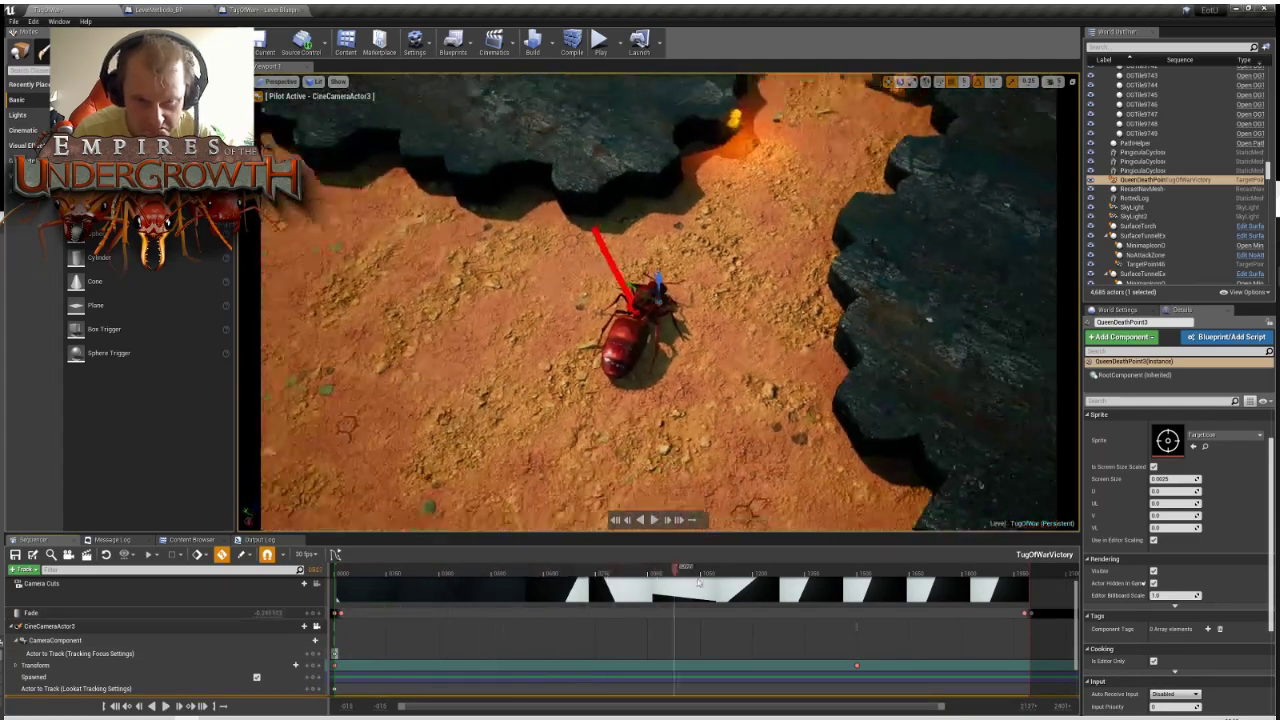
{"action": "left_click_drag", "start_coordinate": [698, 580], "coordinate": [1028, 606]}
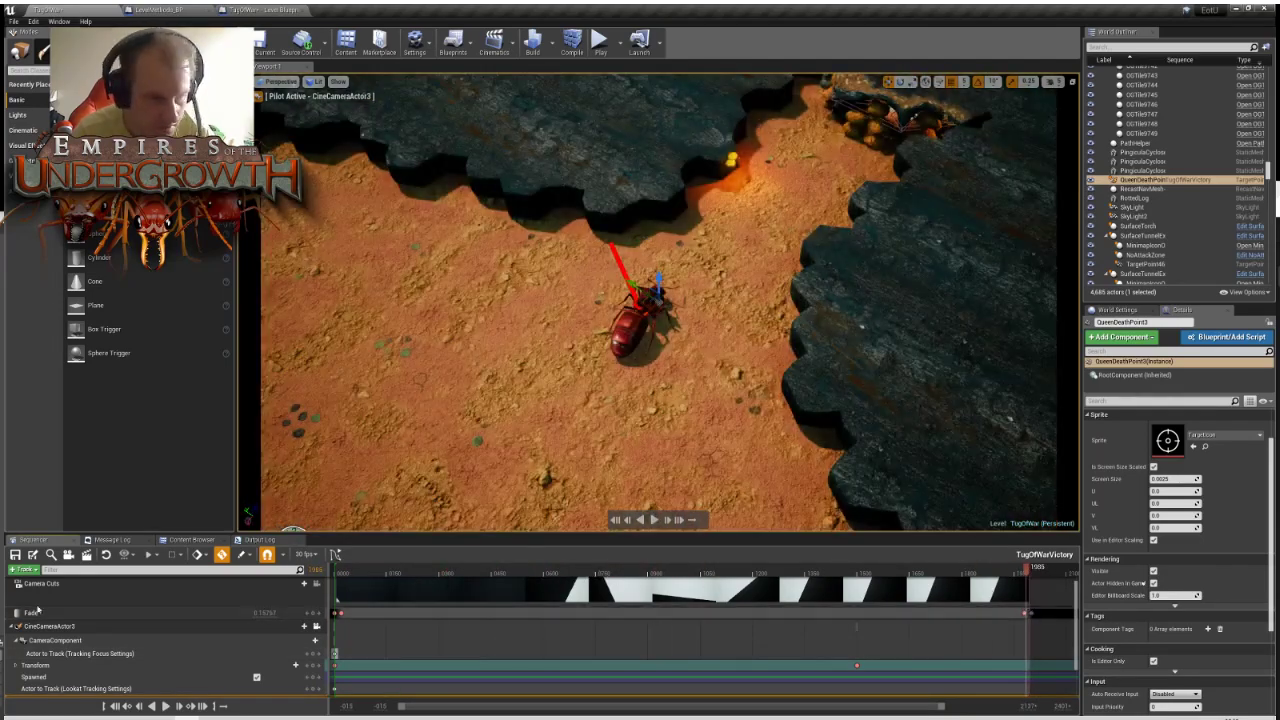
{"action": "left_click", "coordinate": [16, 555]}
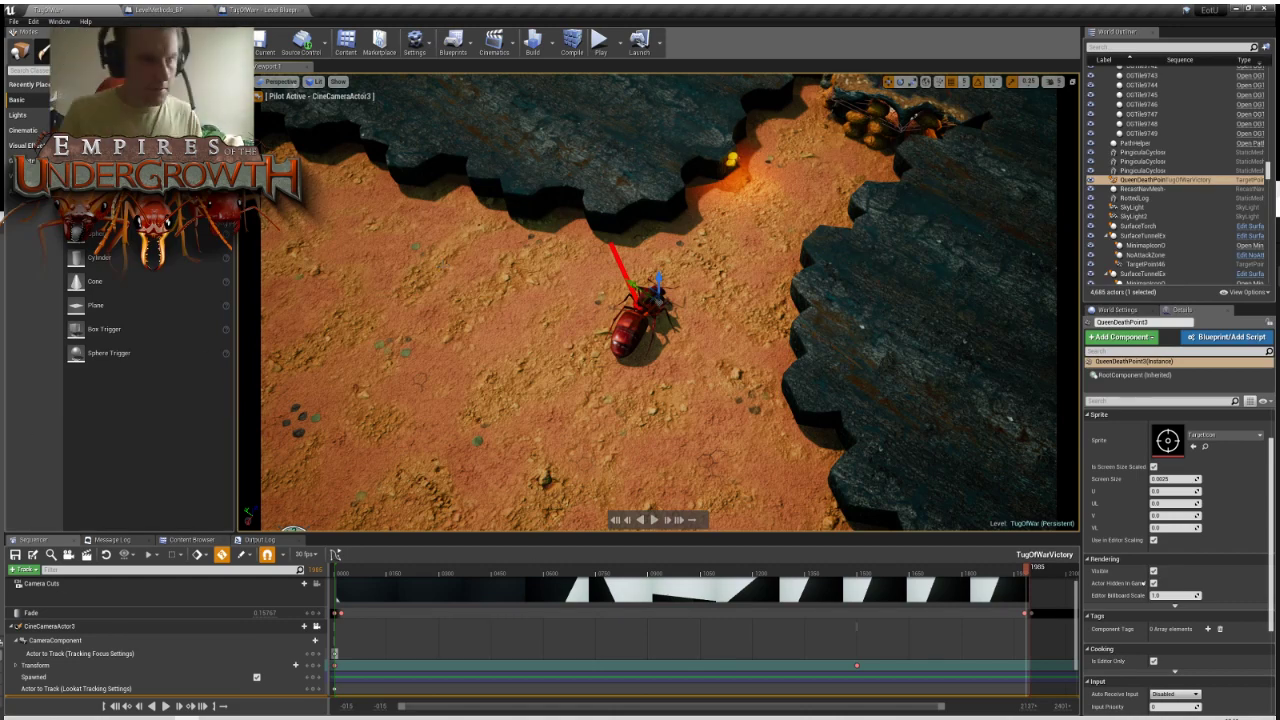
{"action": "left_click", "coordinate": [76, 541]}
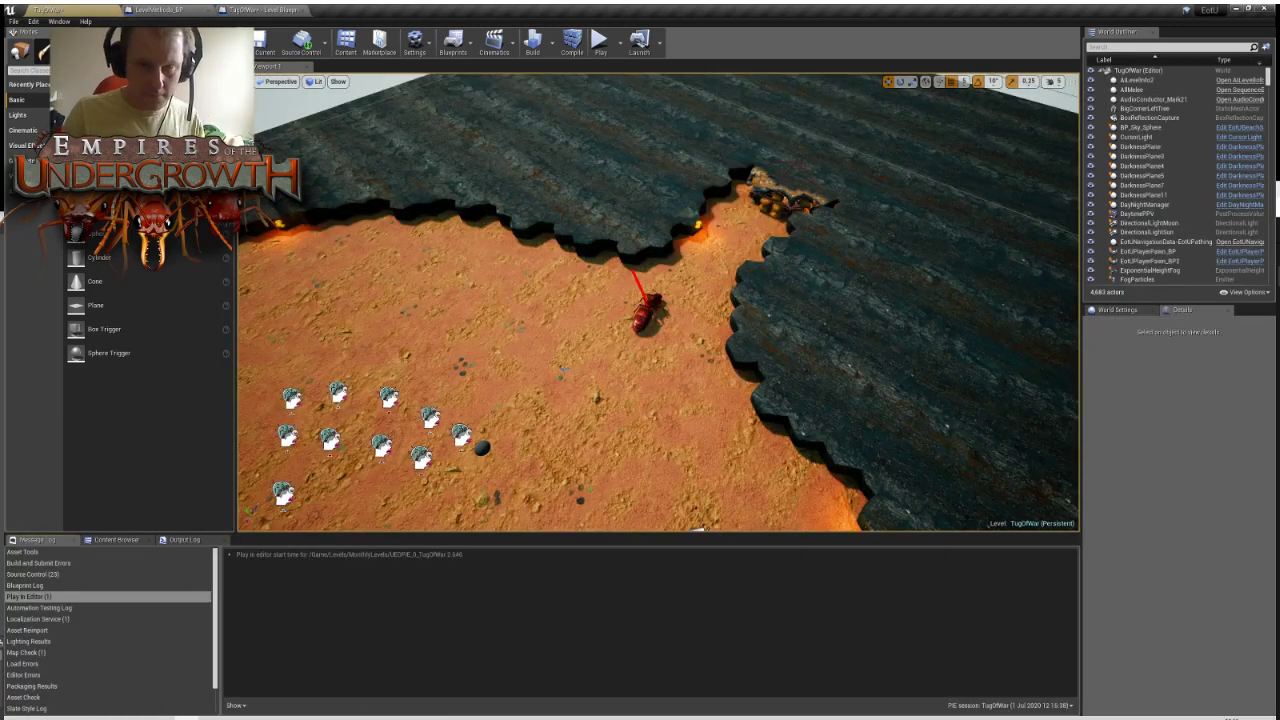
Find the LevelMethods actor by searching the level's actors for "levelmeth" and turn off its Disable Marker Placement option
{"action": "right_click_drag", "start_coordinate": [658, 302], "coordinate": [860, 300]}
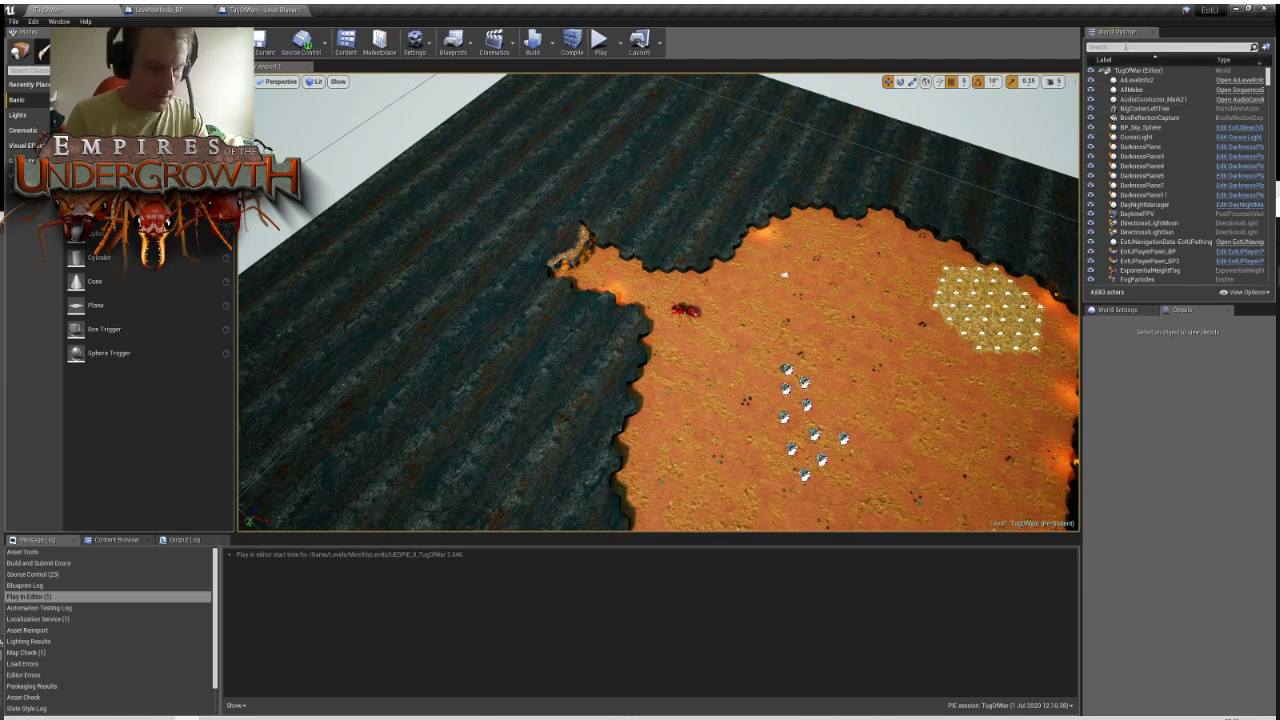
{"action": "left_click", "coordinate": [1125, 46]}
{"action": "type", "text": "levelmet"}
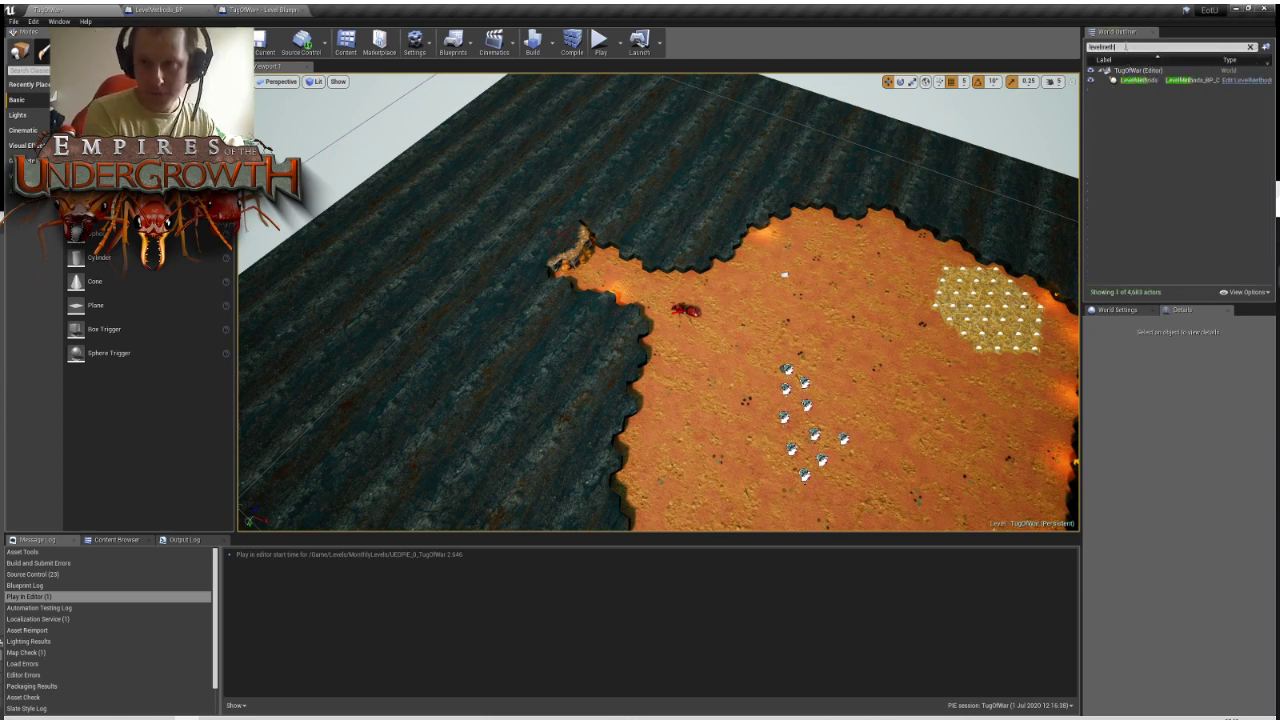
{"action": "left_click", "coordinate": [1150, 80]}
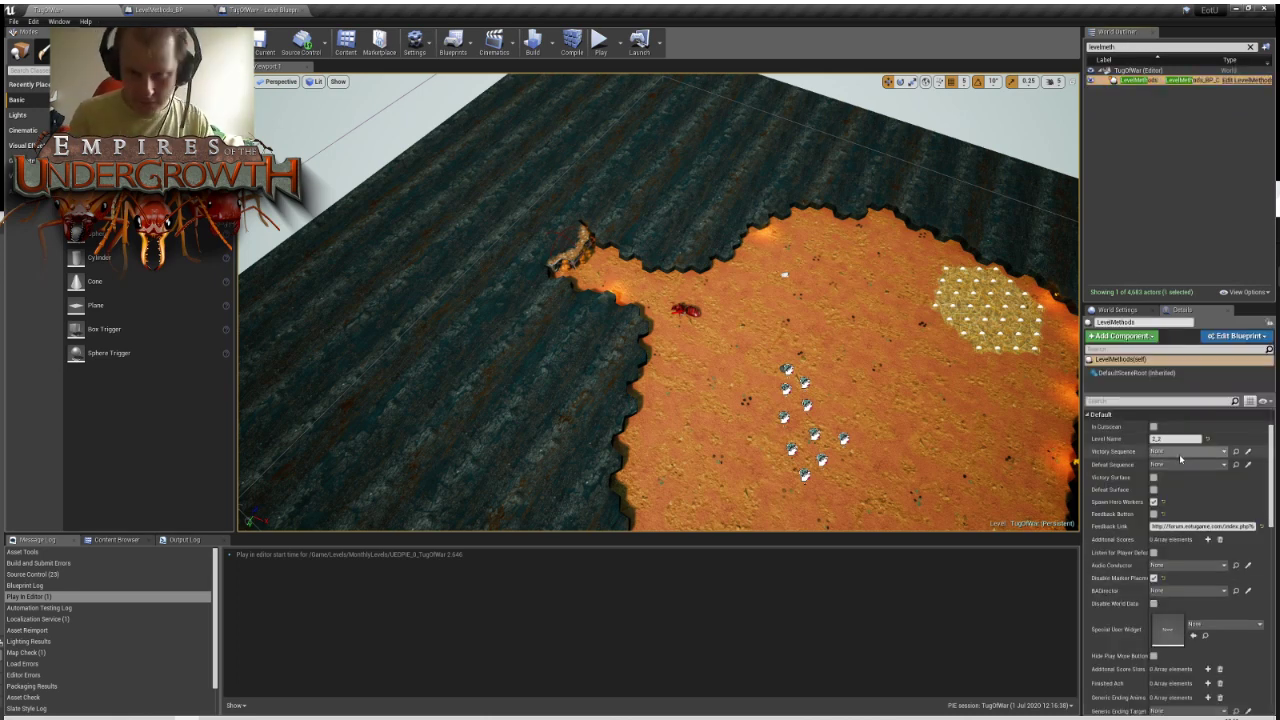
{"action": "left_click", "coordinate": [1154, 578]}
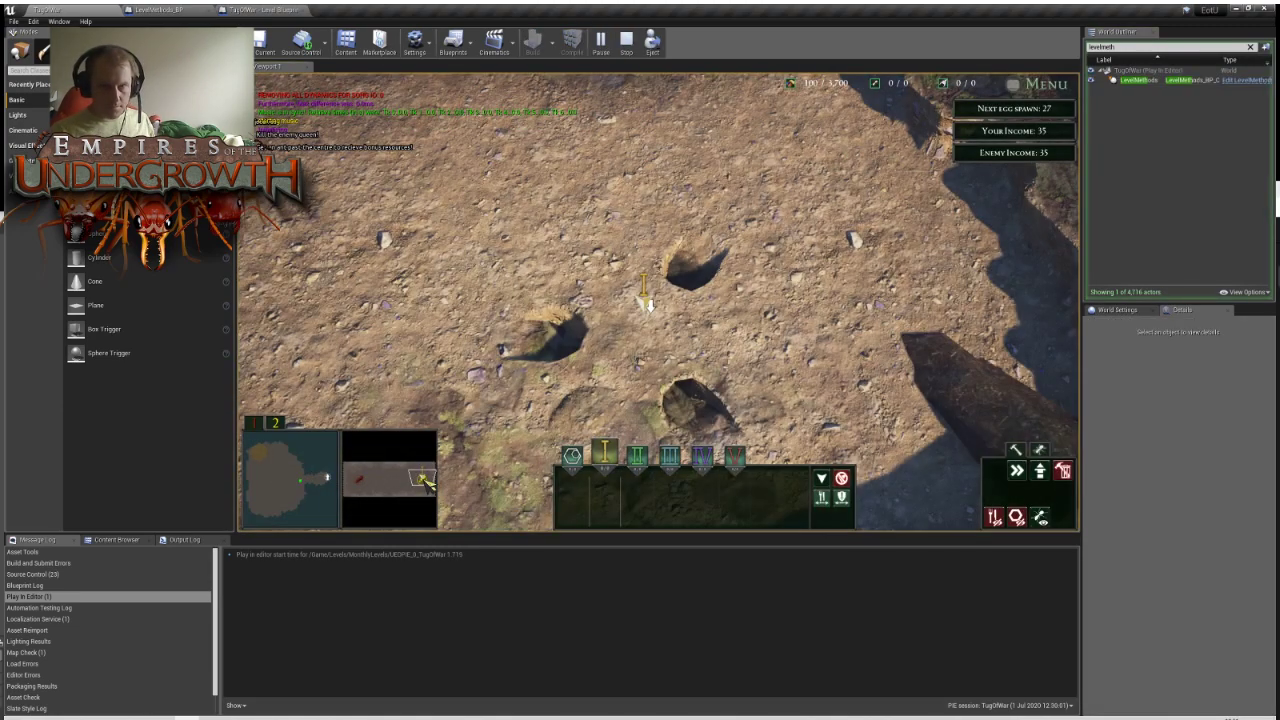
Playtest the level through the defeat cinematic, end the level to check the score screen, and stop the session
{"action": "left_click", "coordinate": [299, 487]}
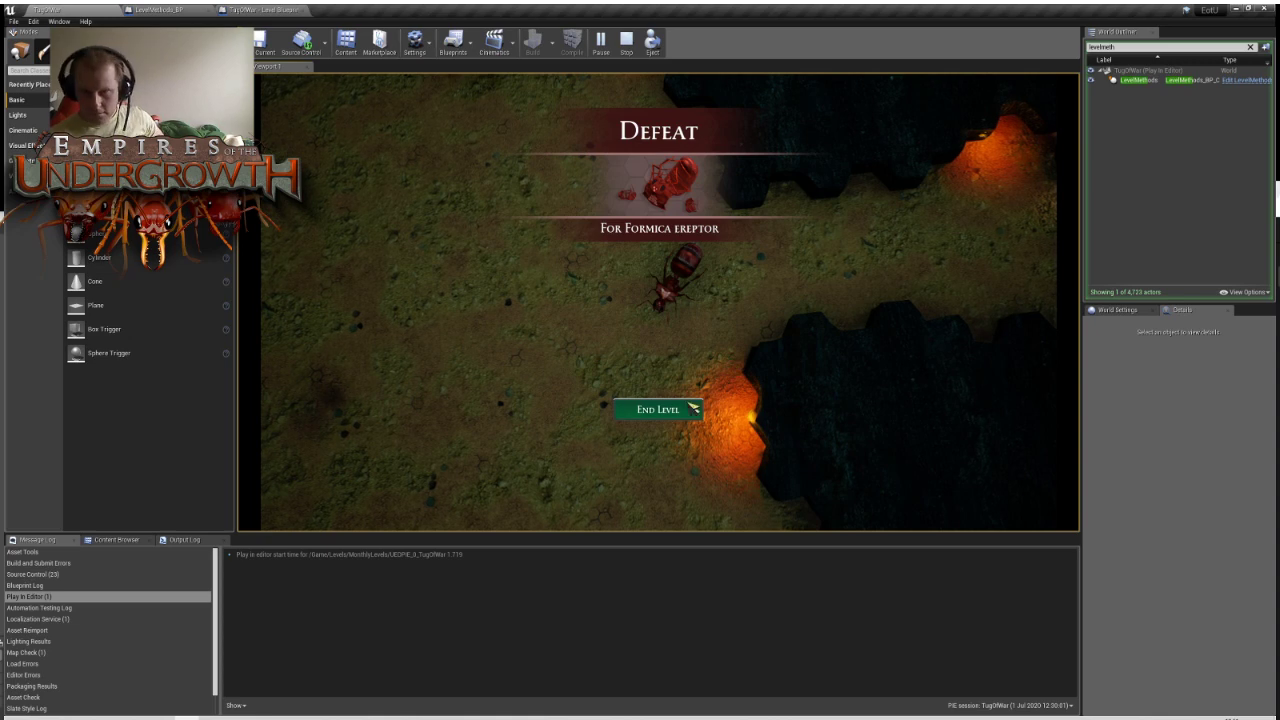
{"action": "left_click", "coordinate": [678, 410]}
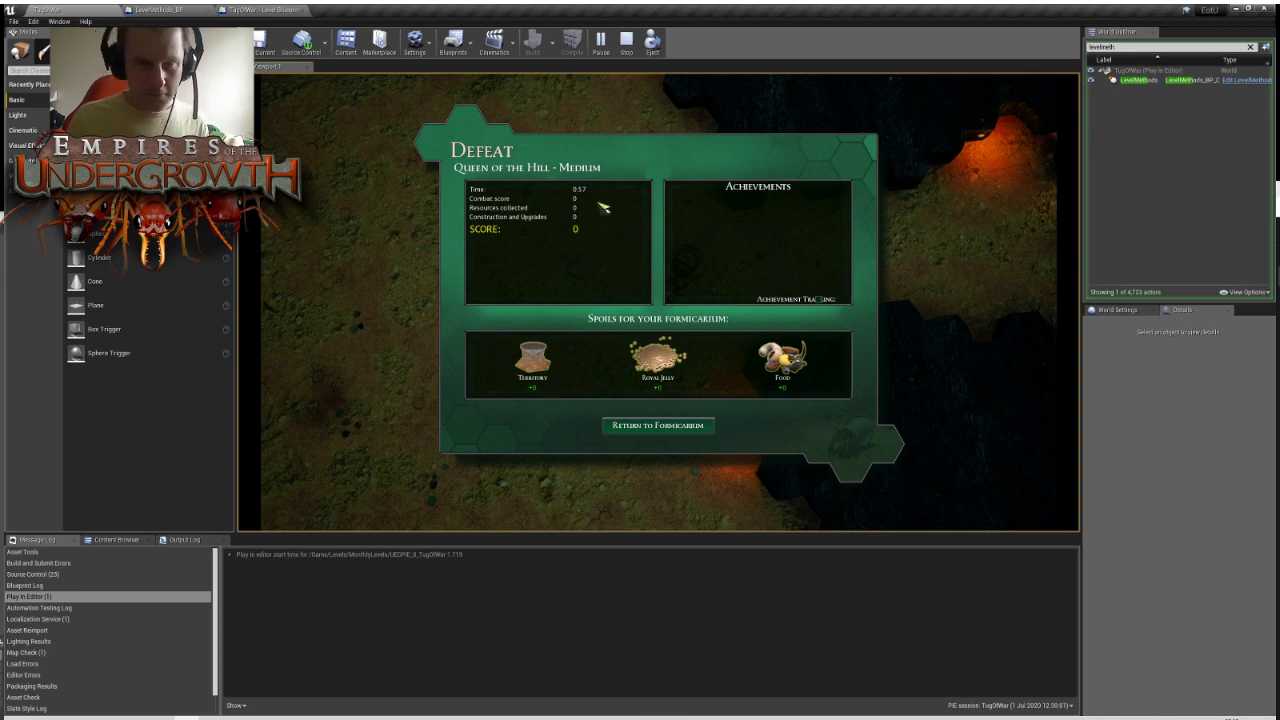
{"action": "key", "text": "Escape"}
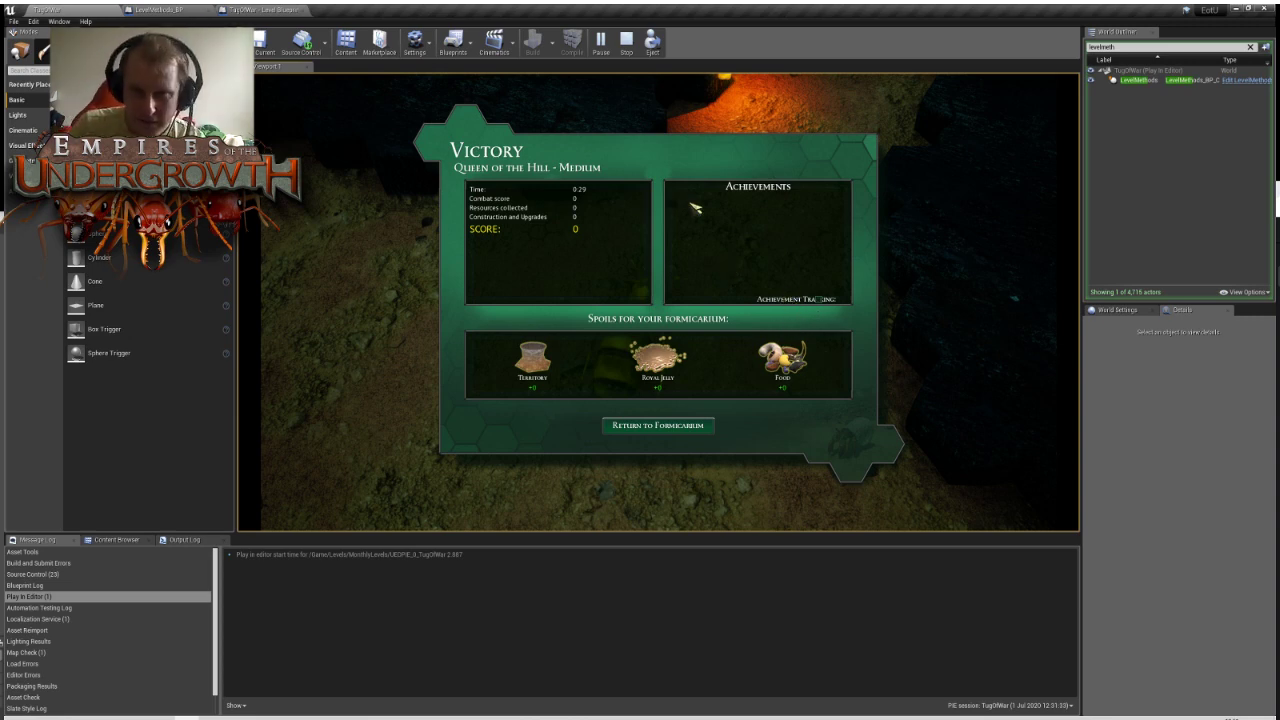
Check the Victory score screen in full-screen and windowed view, and stop the play session
{"action": "key", "text": "F11"}
{"action": "key", "text": "F11"}
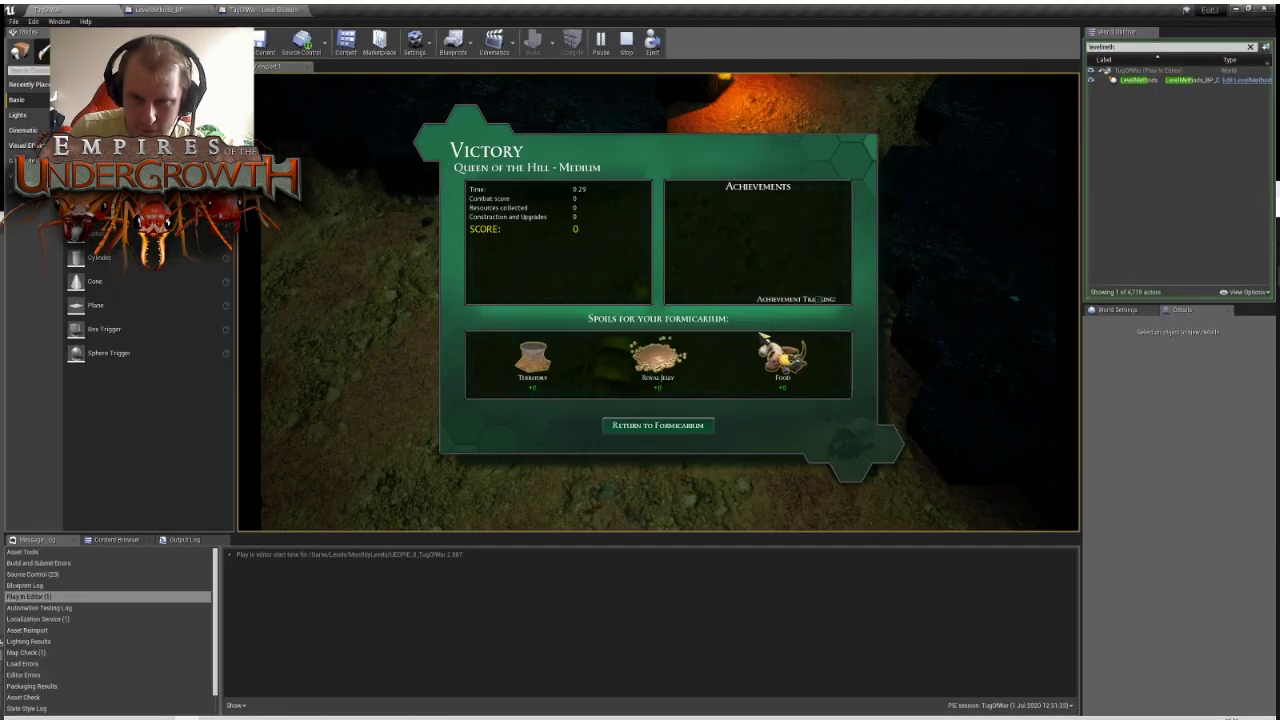
{"action": "key", "text": "F11"}
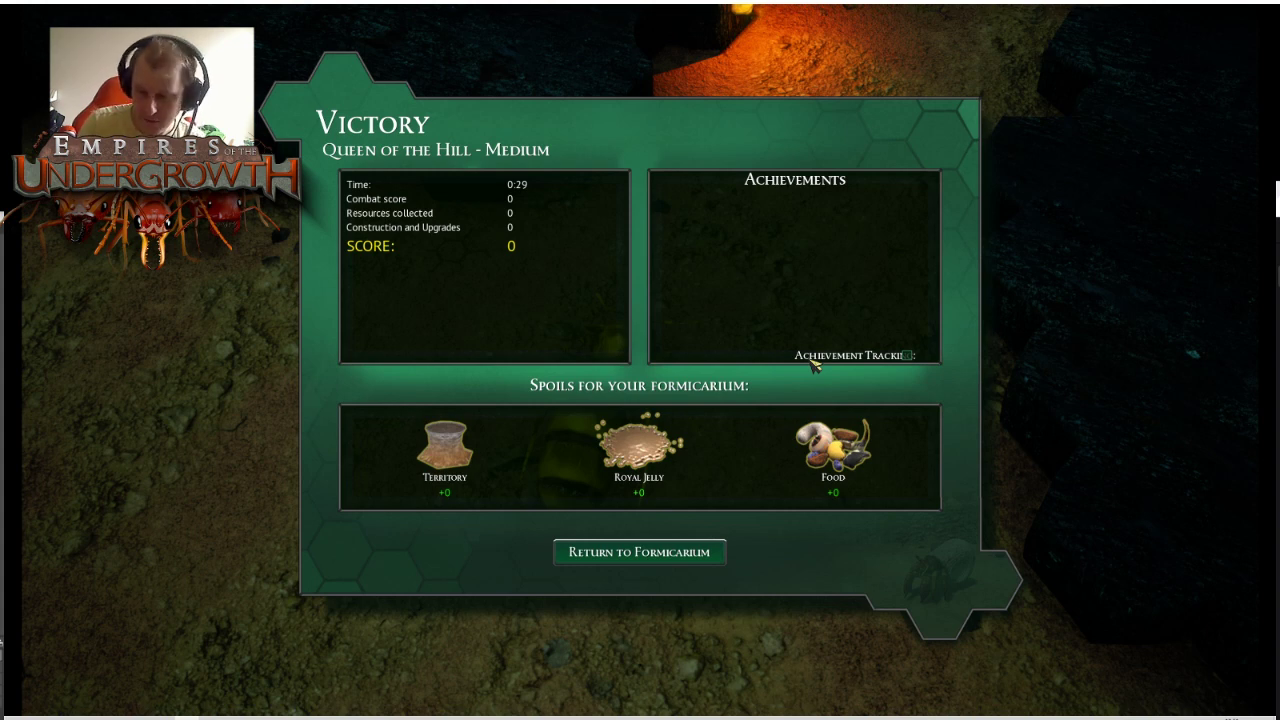
{"action": "key", "text": "F11"}
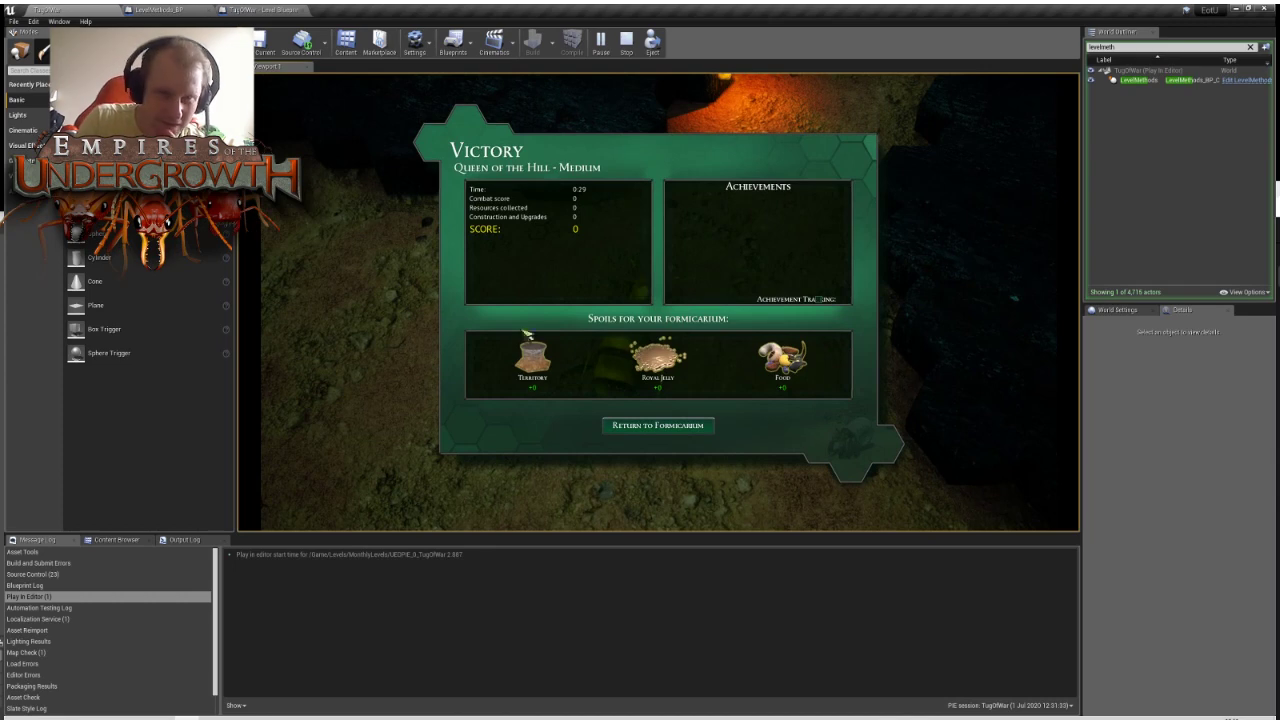
{"action": "key", "text": "Escape"}
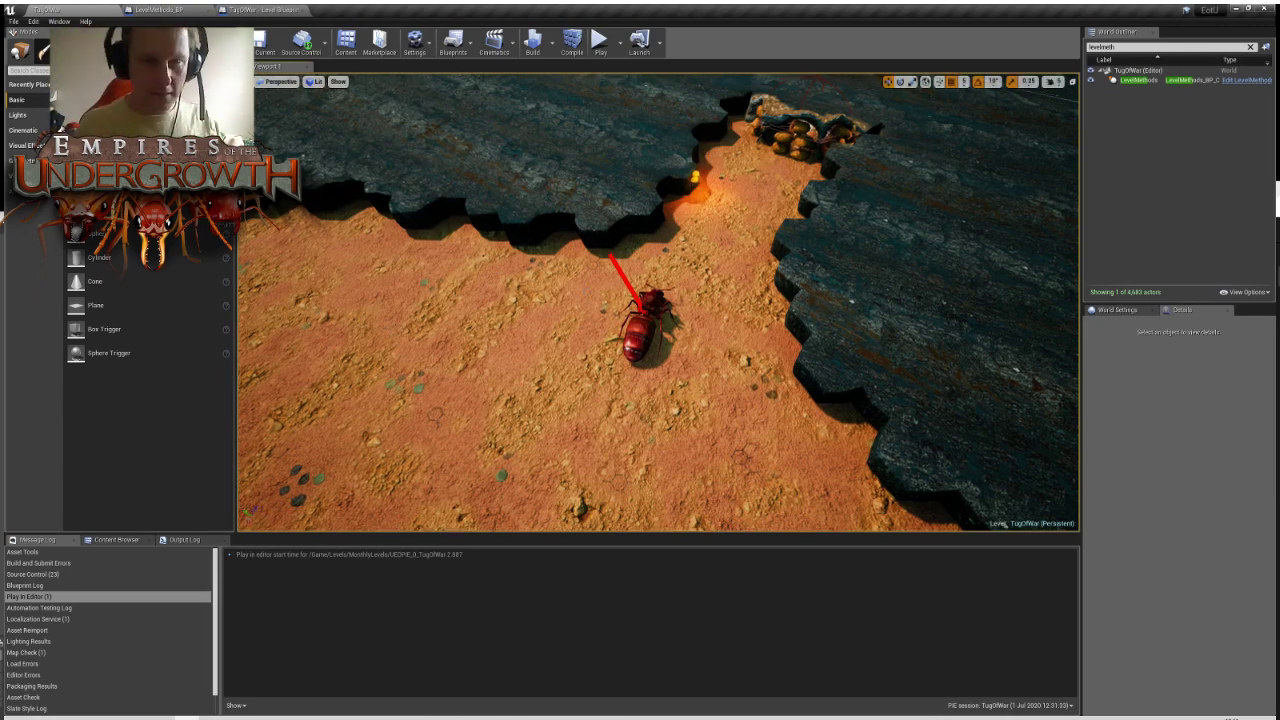
{"action": "key", "text": "s"}
{"action": "right_click_drag", "start_coordinate": [594, 351], "coordinate": [594, 351]}
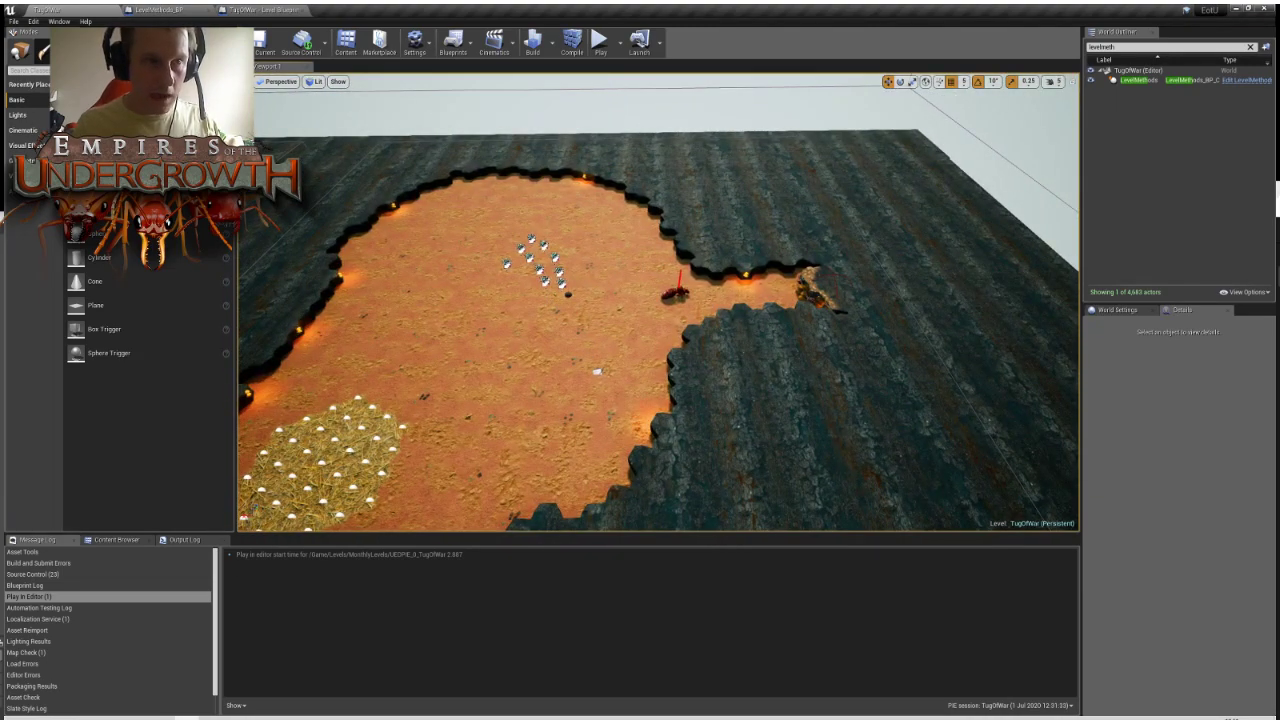
Open the StandardControls graph of LevelMethods_BP and locate the right-click handling and marker placement sections
{"action": "key", "text": "ctrl+Tab"}
{"action": "scroll", "coordinate": [591, 483], "scroll_direction": "down", "scroll_amount": 9}
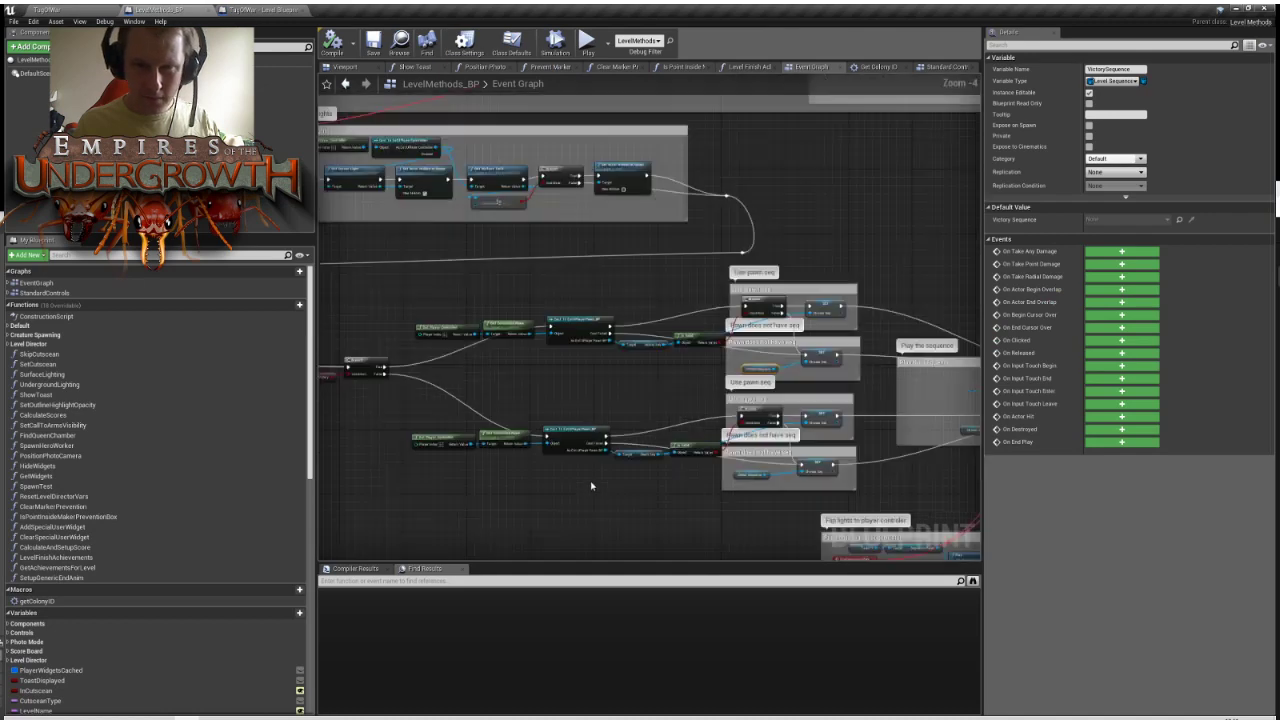
{"action": "scroll", "coordinate": [271, 425], "scroll_direction": "down", "scroll_amount": 1}
{"action": "double_click", "coordinate": [40, 277]}
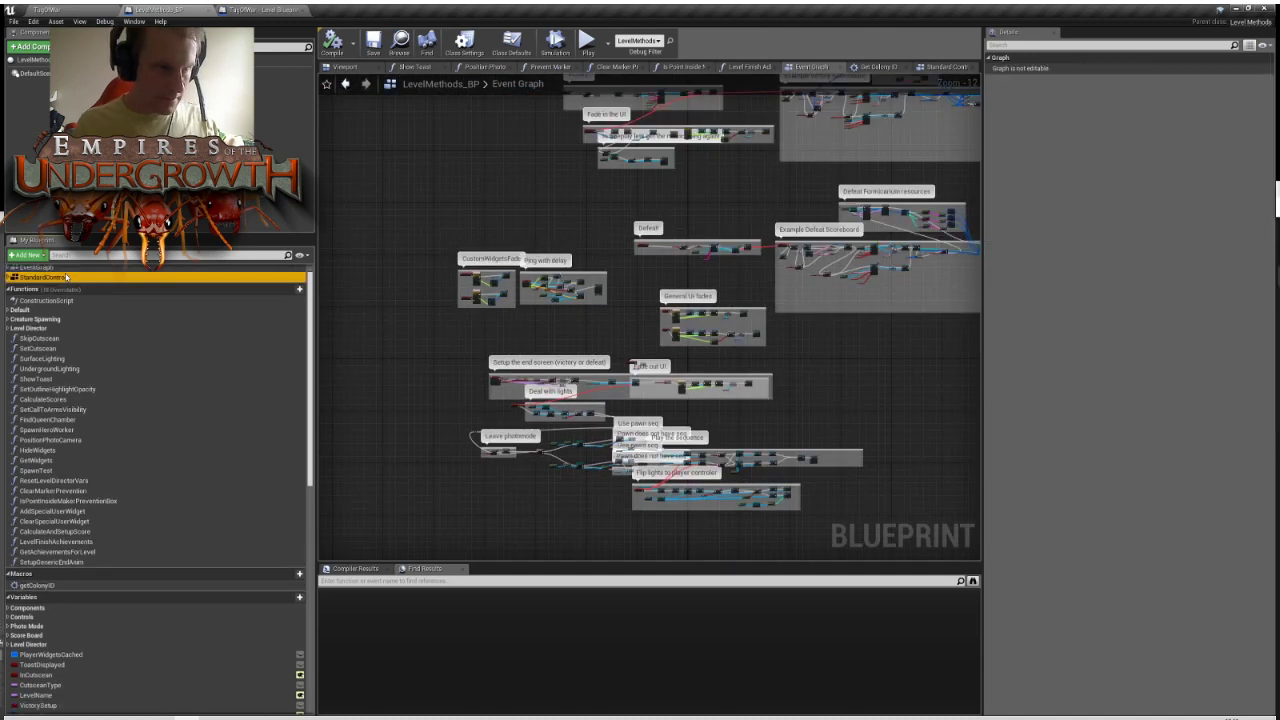
{"action": "scroll", "coordinate": [618, 402], "scroll_direction": "down", "scroll_amount": 7}
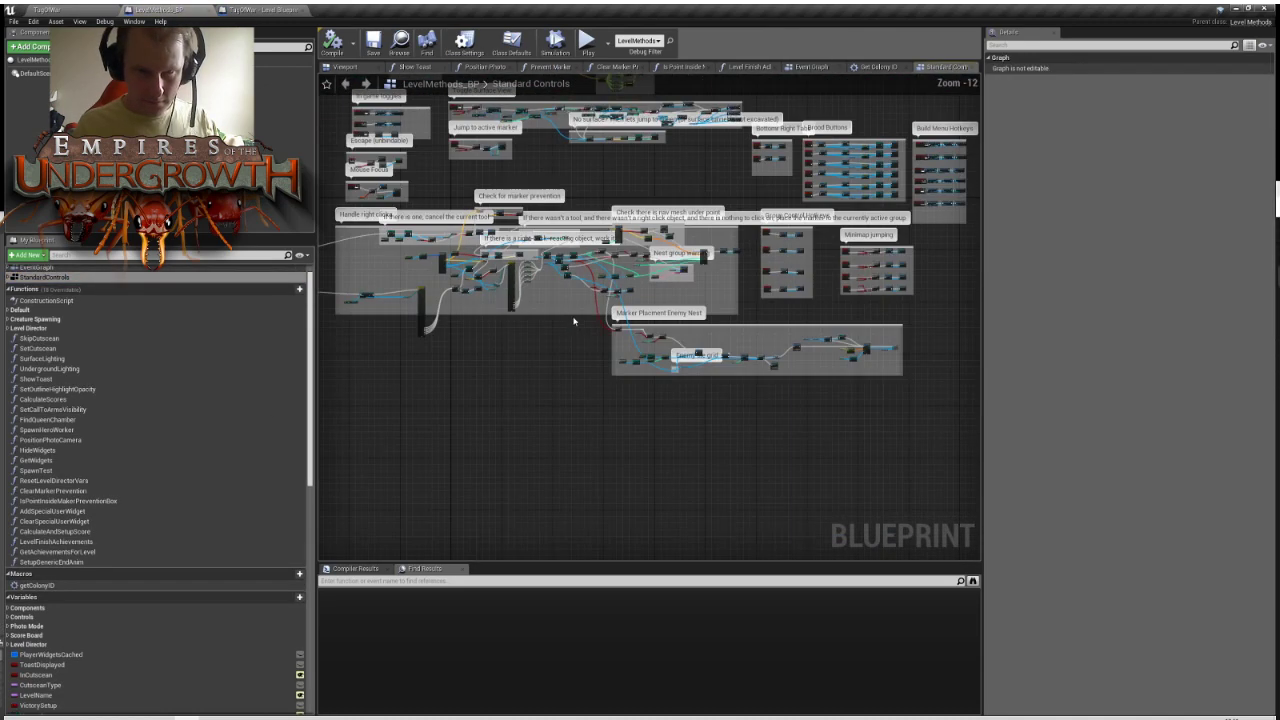
Examine the right-click handling logic in StandardControls, including the marker prevention check, right-click object branch and player tool switch
{"action": "right_click_drag", "start_coordinate": [571, 320], "coordinate": [678, 331]}
{"action": "scroll", "coordinate": [508, 308], "scroll_direction": "up", "scroll_amount": 10}
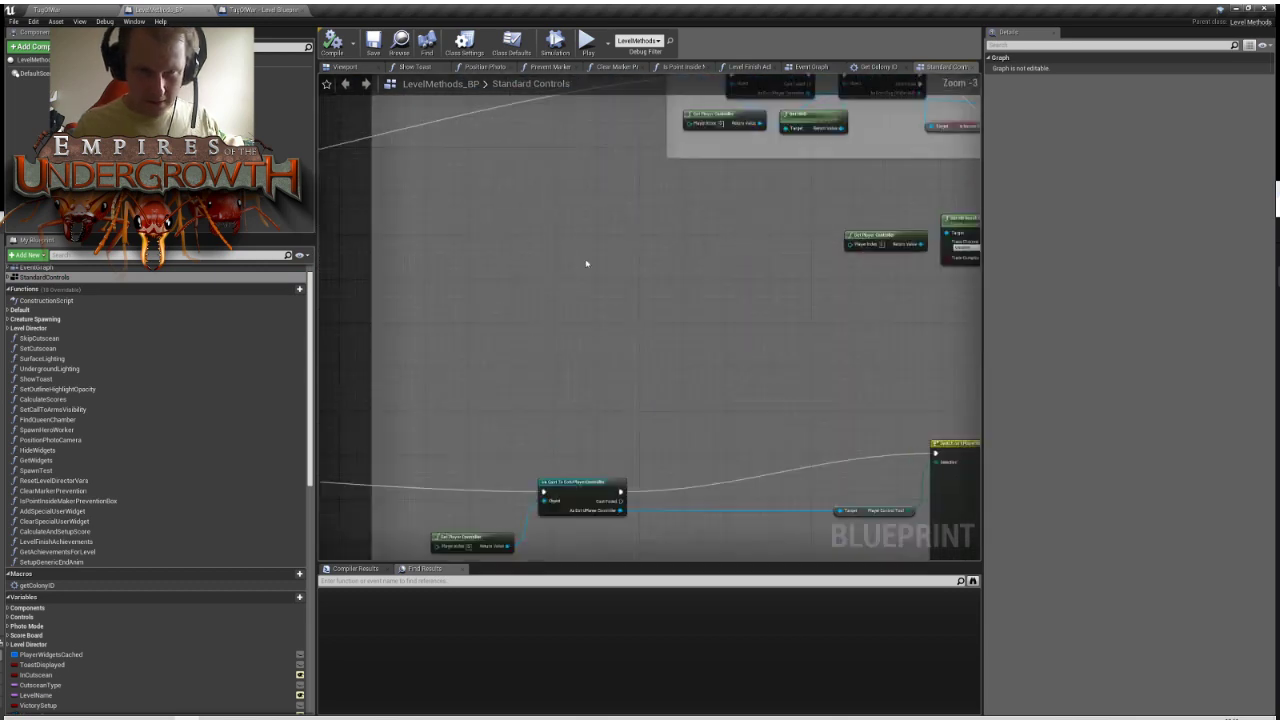
{"action": "right_click_drag", "start_coordinate": [670, 258], "coordinate": [372, 474]}
{"action": "right_click_drag", "start_coordinate": [460, 420], "coordinate": [851, 9]}
{"action": "right_click_drag", "start_coordinate": [842, 298], "coordinate": [471, 244]}
{"action": "right_click_drag", "start_coordinate": [688, 157], "coordinate": [515, 407]}
{"action": "right_click_drag", "start_coordinate": [501, 198], "coordinate": [652, 322]}
{"action": "right_click_drag", "start_coordinate": [766, 256], "coordinate": [584, 263]}
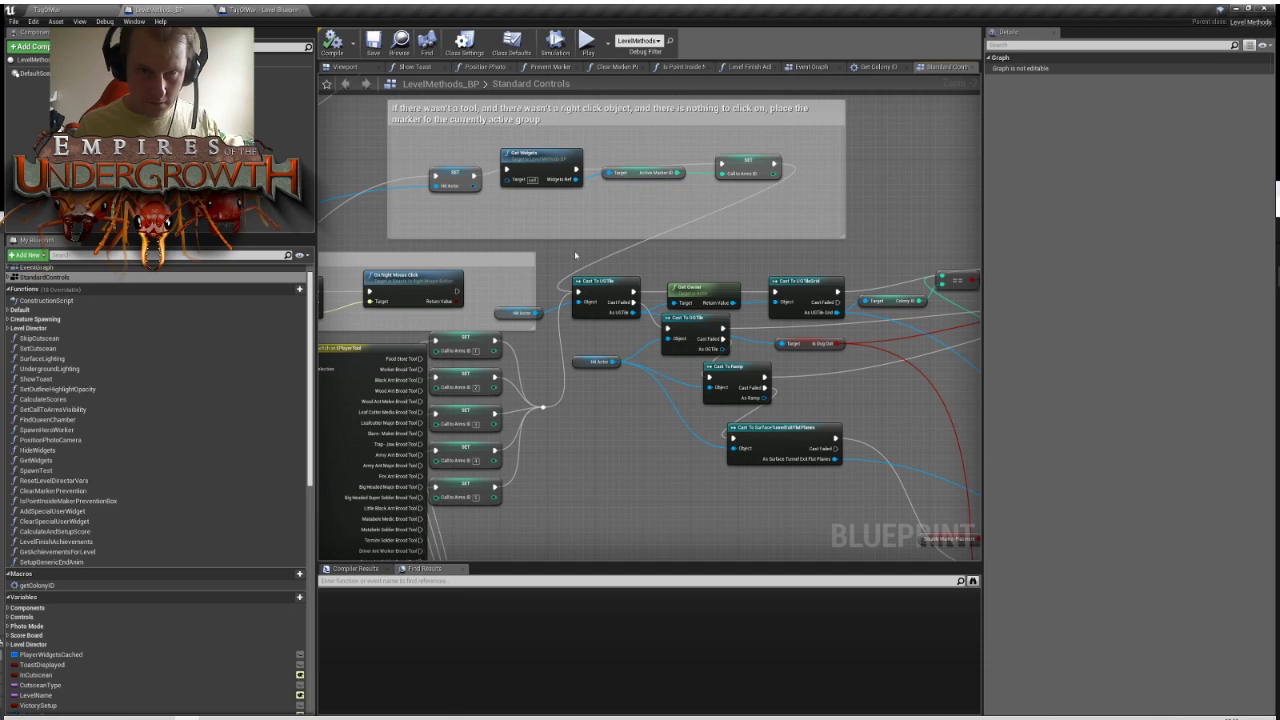
{"action": "right_click_drag", "start_coordinate": [550, 246], "coordinate": [1115, 268]}
{"action": "right_click_drag", "start_coordinate": [841, 252], "coordinate": [798, 231]}
{"action": "right_click_drag", "start_coordinate": [590, 330], "coordinate": [494, 283]}
{"action": "right_click_drag", "start_coordinate": [694, 337], "coordinate": [726, 285]}
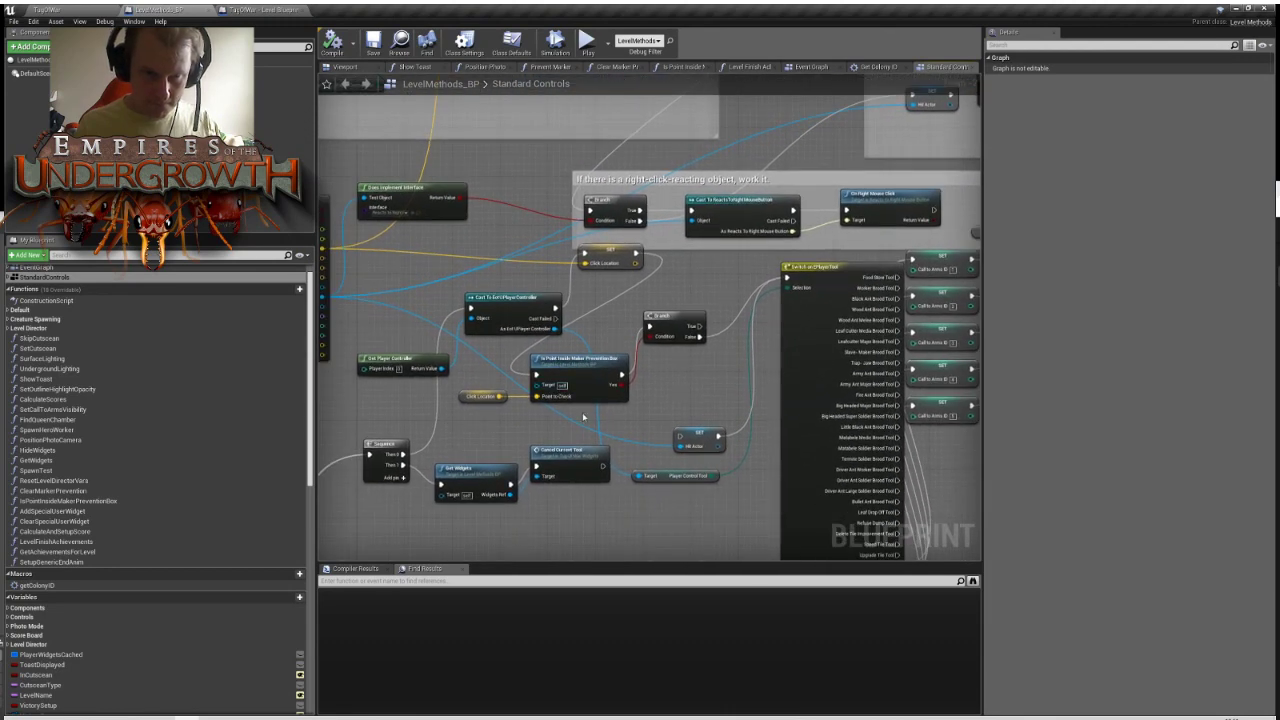
Trace the logic from the player tool switch through the tile casts to the Disable Marker Placment branch before Place Marker
{"action": "scroll", "coordinate": [705, 418], "scroll_direction": "down", "scroll_amount": 4}
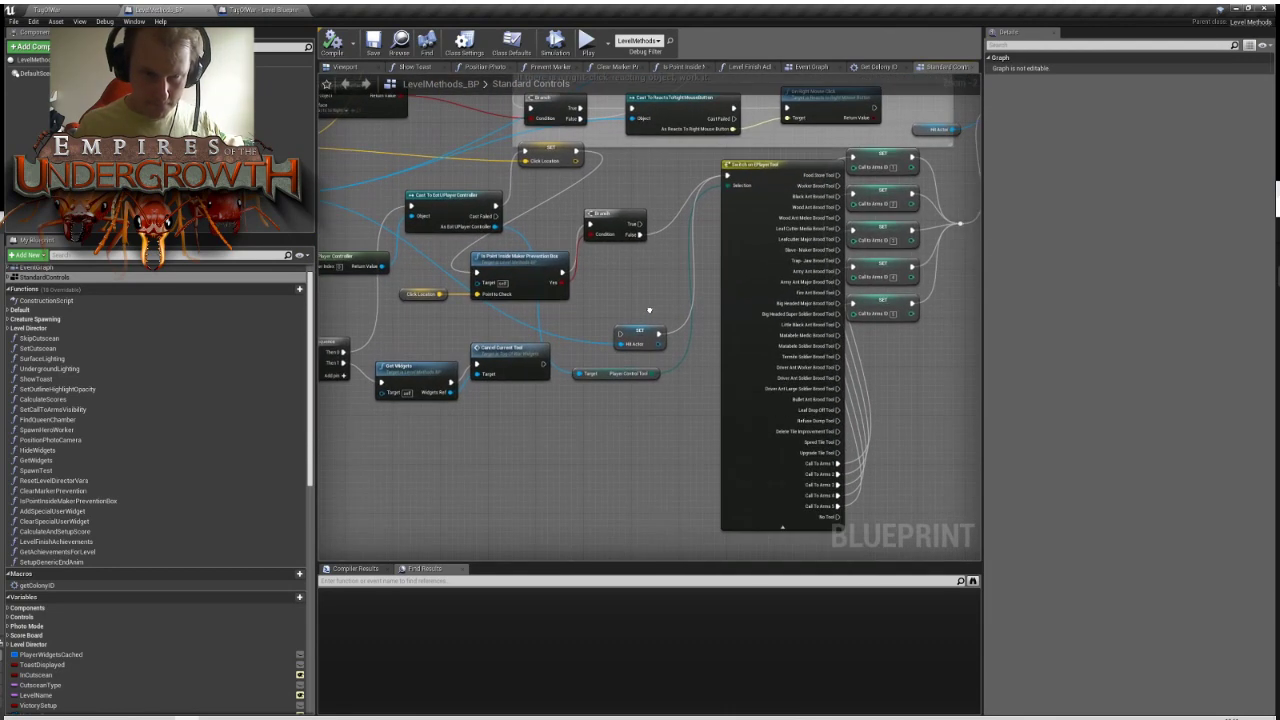
{"action": "scroll", "coordinate": [671, 414], "scroll_direction": "up", "scroll_amount": 1}
{"action": "right_click_drag", "start_coordinate": [935, 300], "coordinate": [620, 352]}
{"action": "scroll", "coordinate": [790, 365], "scroll_direction": "up", "scroll_amount": 1}
{"action": "right_click_drag", "start_coordinate": [790, 365], "coordinate": [603, 305]}
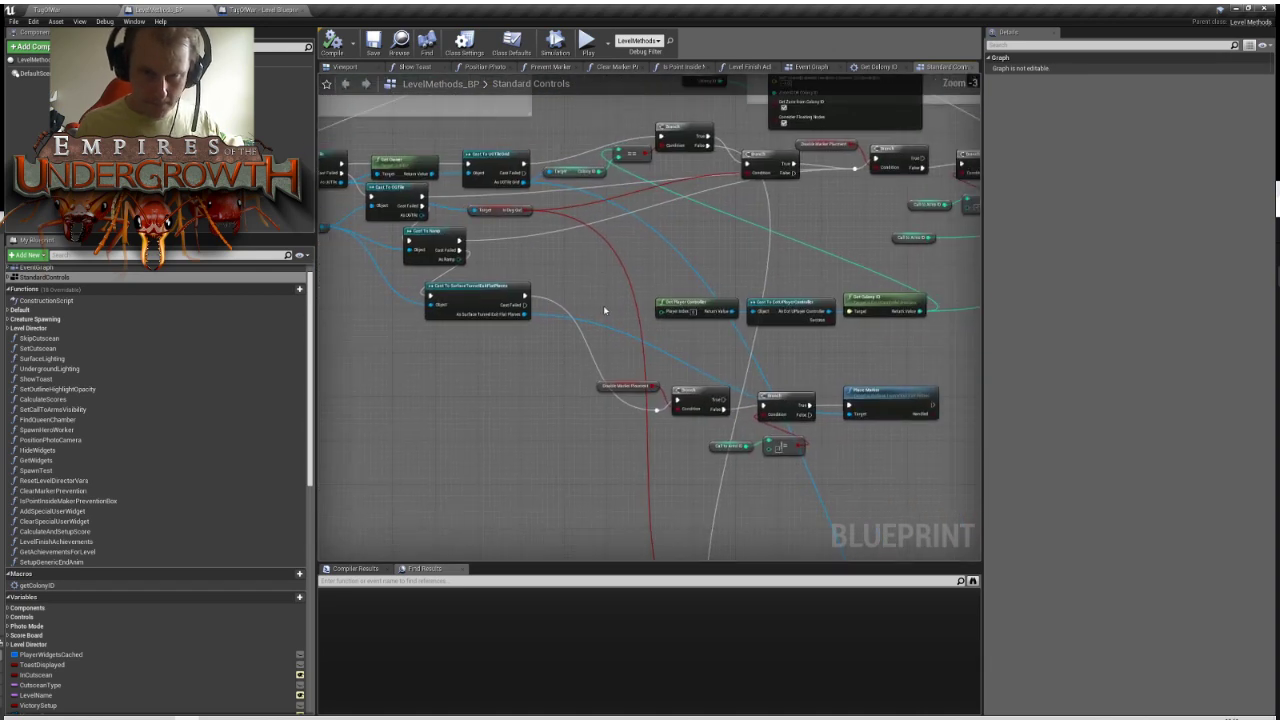
{"action": "scroll", "coordinate": [612, 393], "scroll_direction": "up", "scroll_amount": 2}
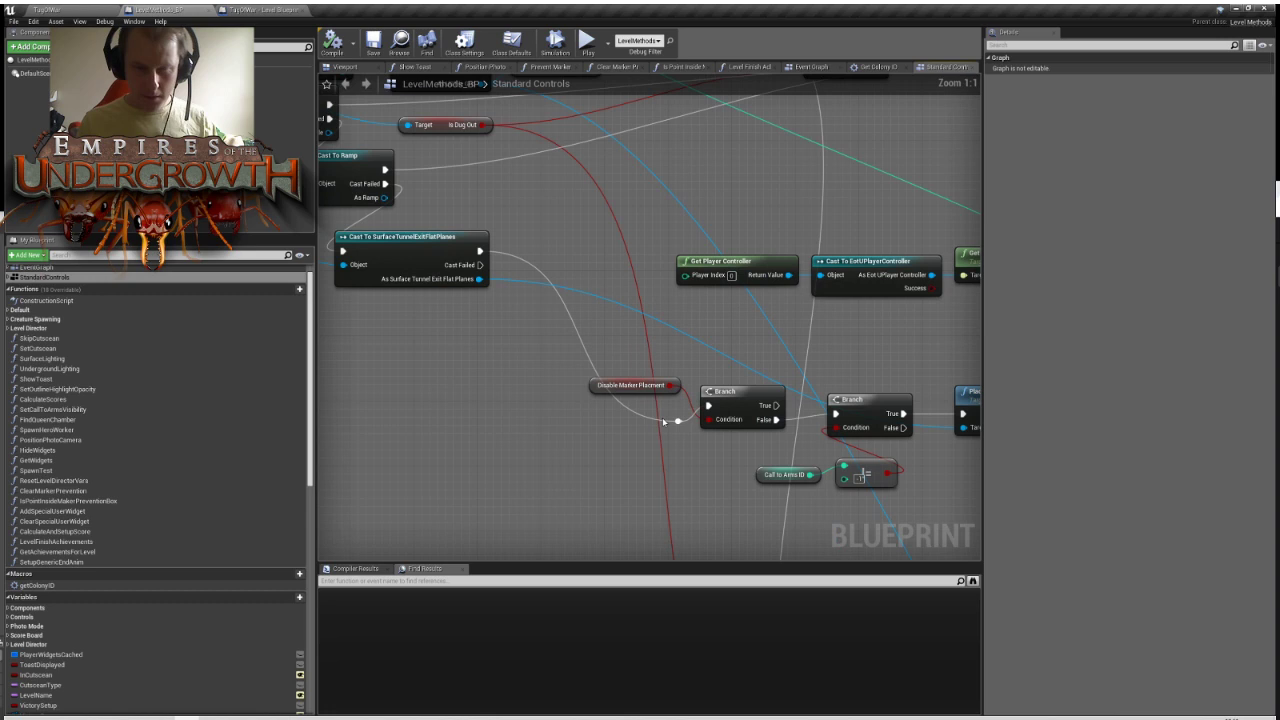
Find all references to the DisableMarkerPlacment variable in the blueprint and select it in the variable list
{"action": "left_click", "coordinate": [592, 388]}
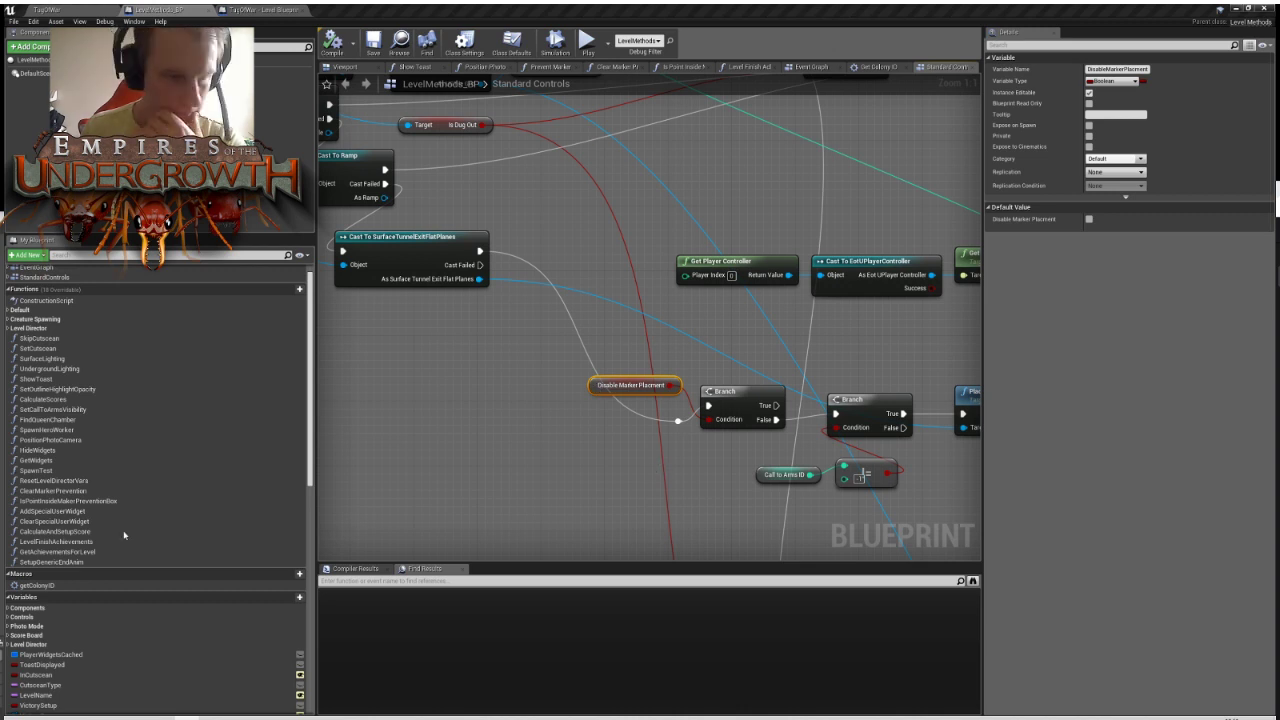
{"action": "key", "text": "alt+shift+f"}
{"action": "scroll", "coordinate": [88, 641], "scroll_direction": "down", "scroll_amount": 3}
{"action": "scroll", "coordinate": [94, 647], "scroll_direction": "down", "scroll_amount": 5}
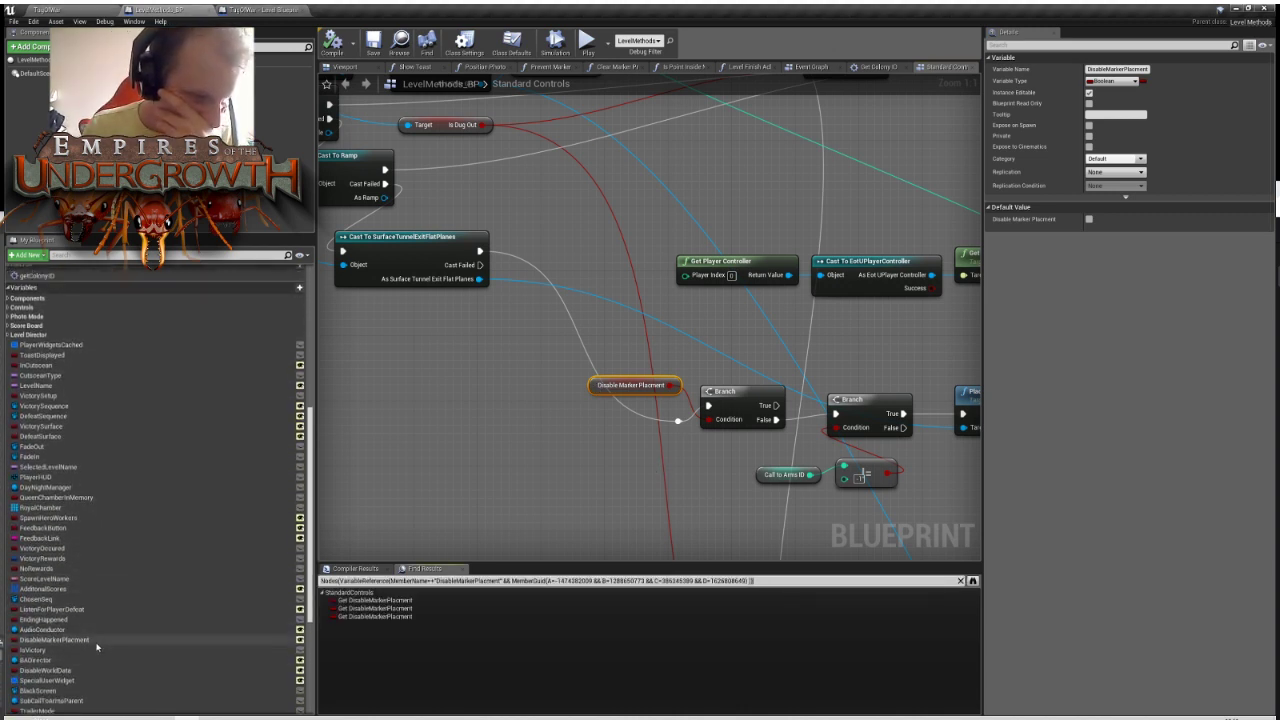
{"action": "left_click", "coordinate": [89, 640]}
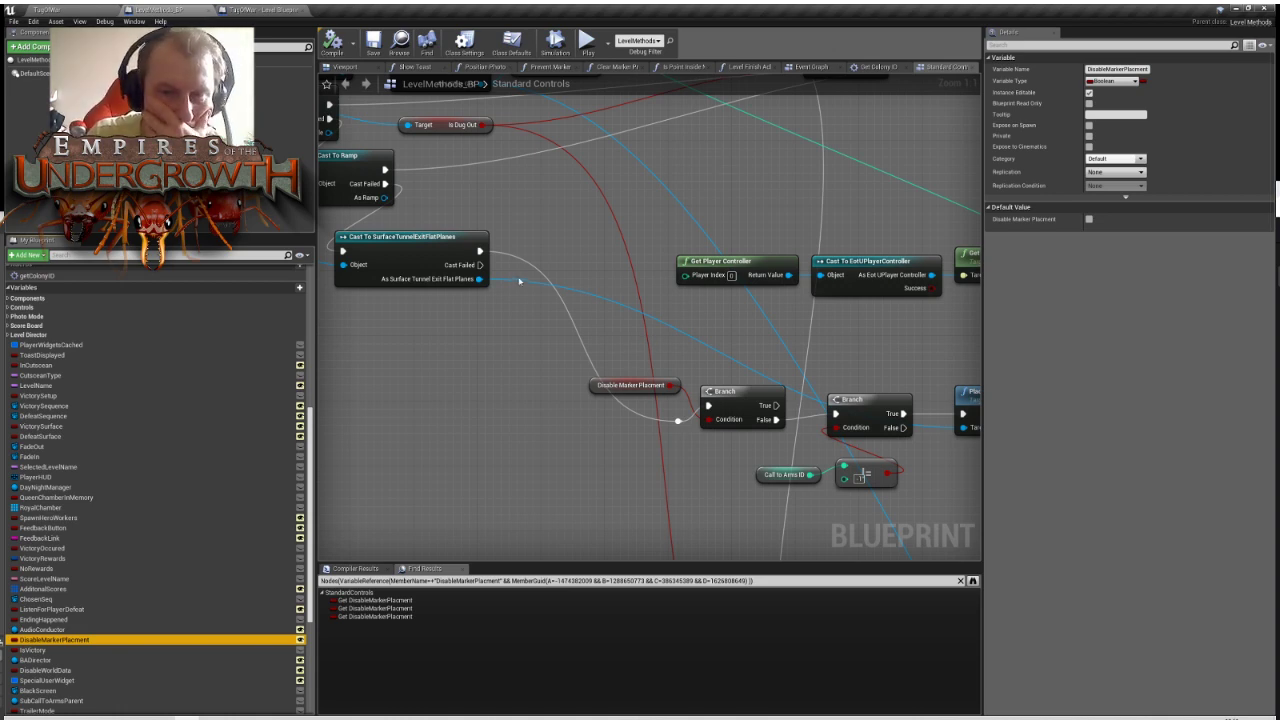
Examine the chain of casts on the hit actor that leads to the surface tunnel exit's marker placement branches
{"action": "scroll", "coordinate": [593, 313], "scroll_direction": "down", "scroll_amount": 7}
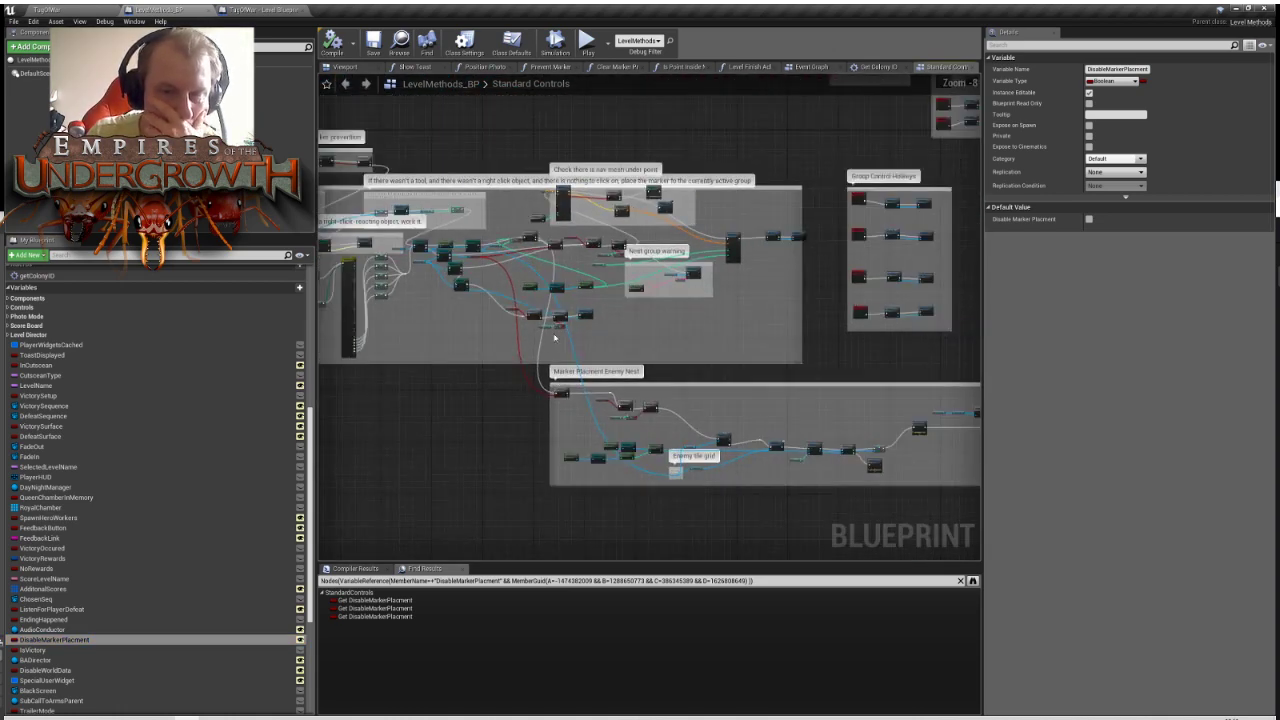
{"action": "scroll", "coordinate": [593, 313], "scroll_direction": "up", "scroll_amount": 2}
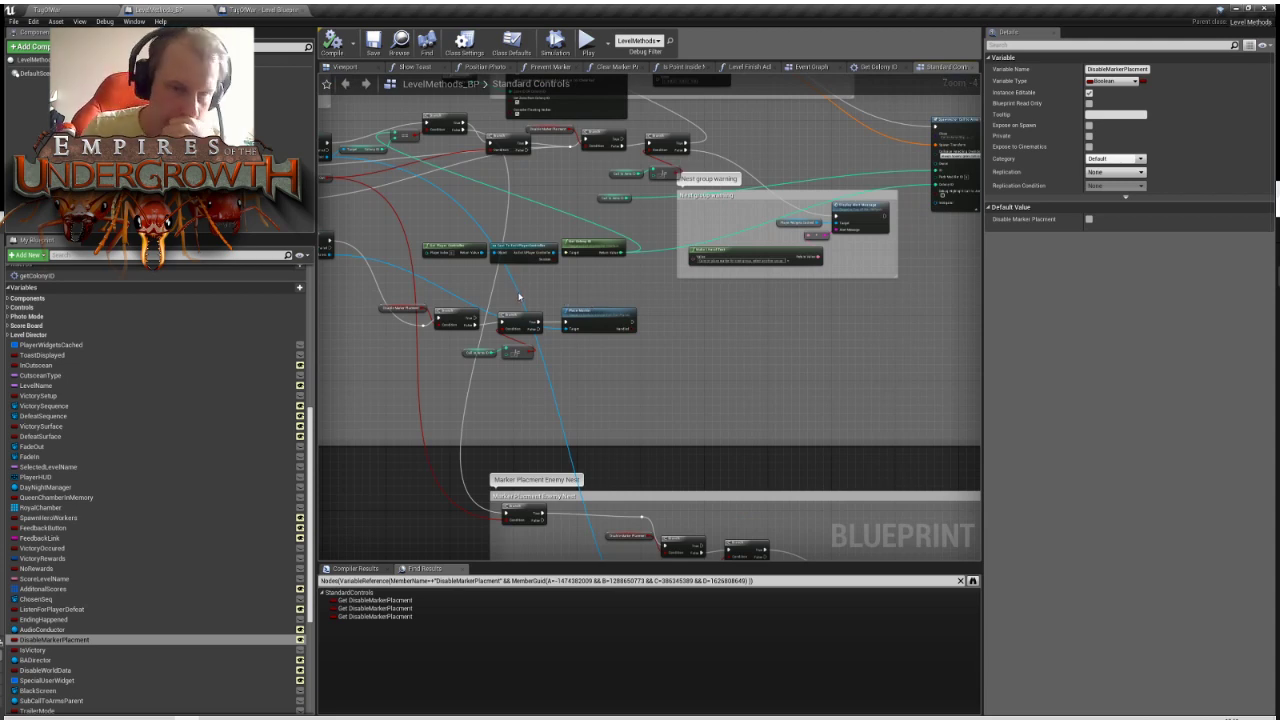
{"action": "right_click_drag", "start_coordinate": [454, 294], "coordinate": [588, 317]}
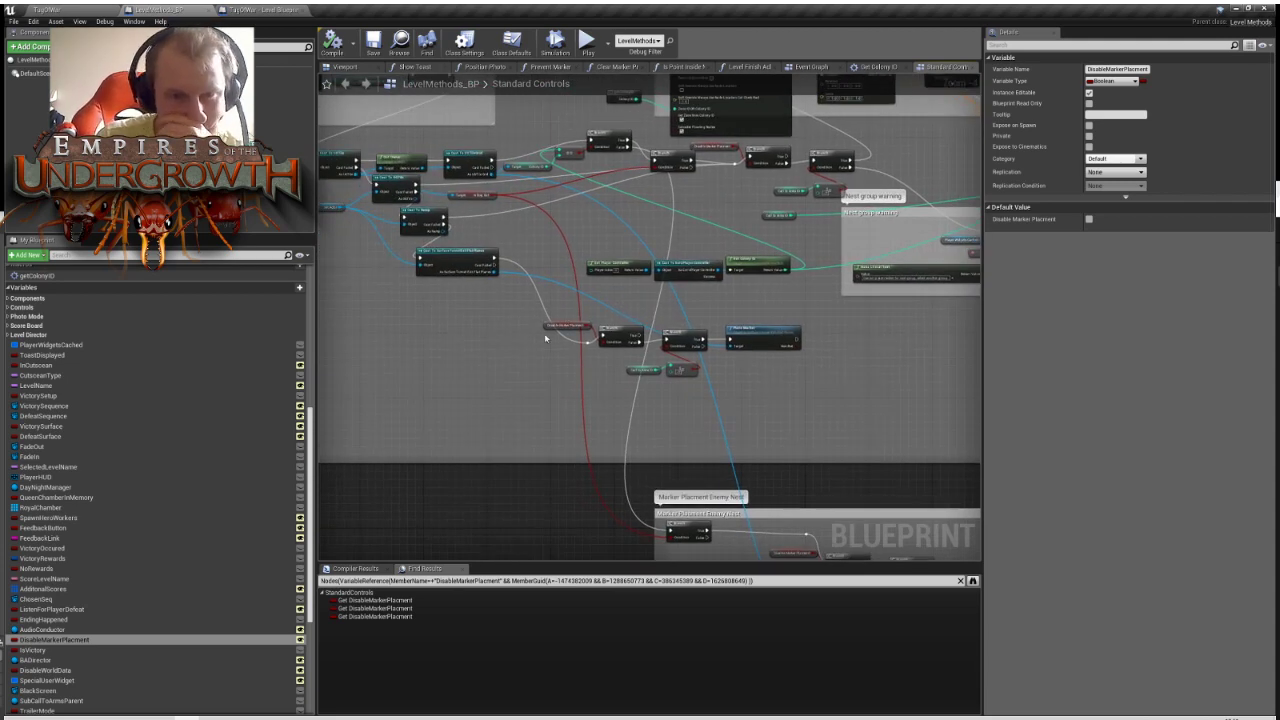
{"action": "left_click", "coordinate": [552, 325]}
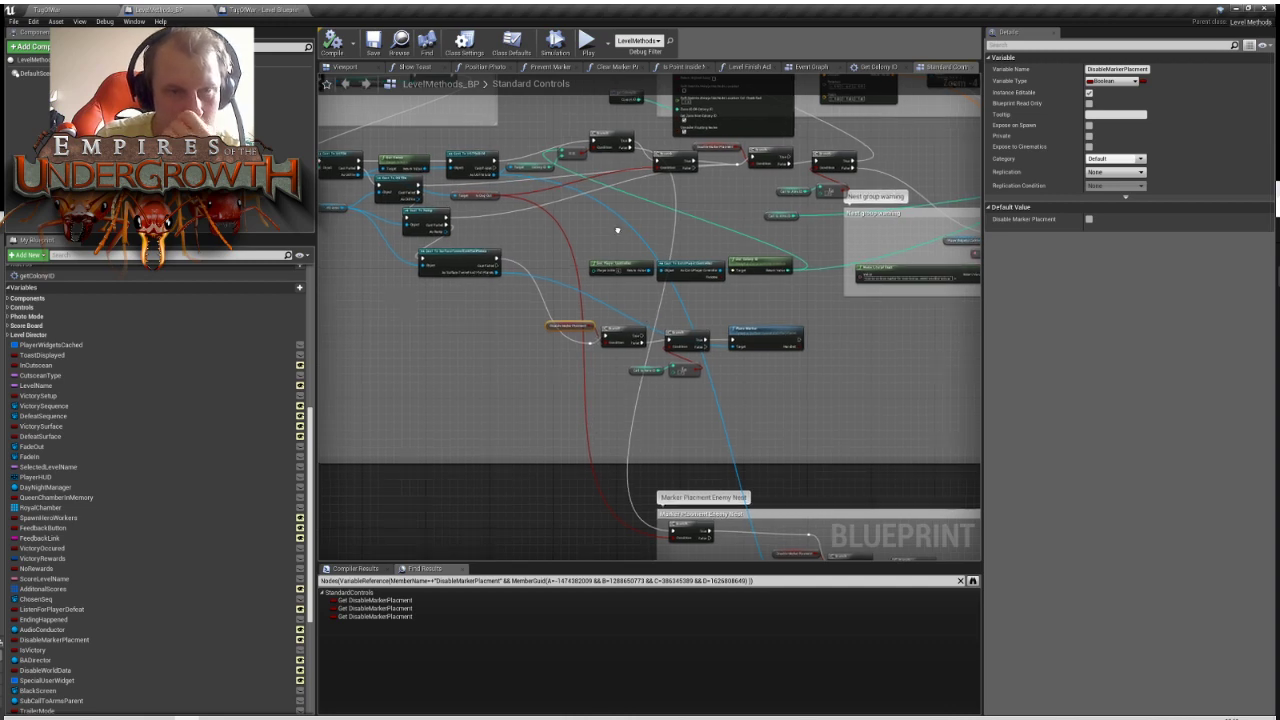
{"action": "right_click_drag", "start_coordinate": [617, 229], "coordinate": [800, 248]}
{"action": "scroll", "coordinate": [678, 280], "scroll_direction": "up", "scroll_amount": 3}
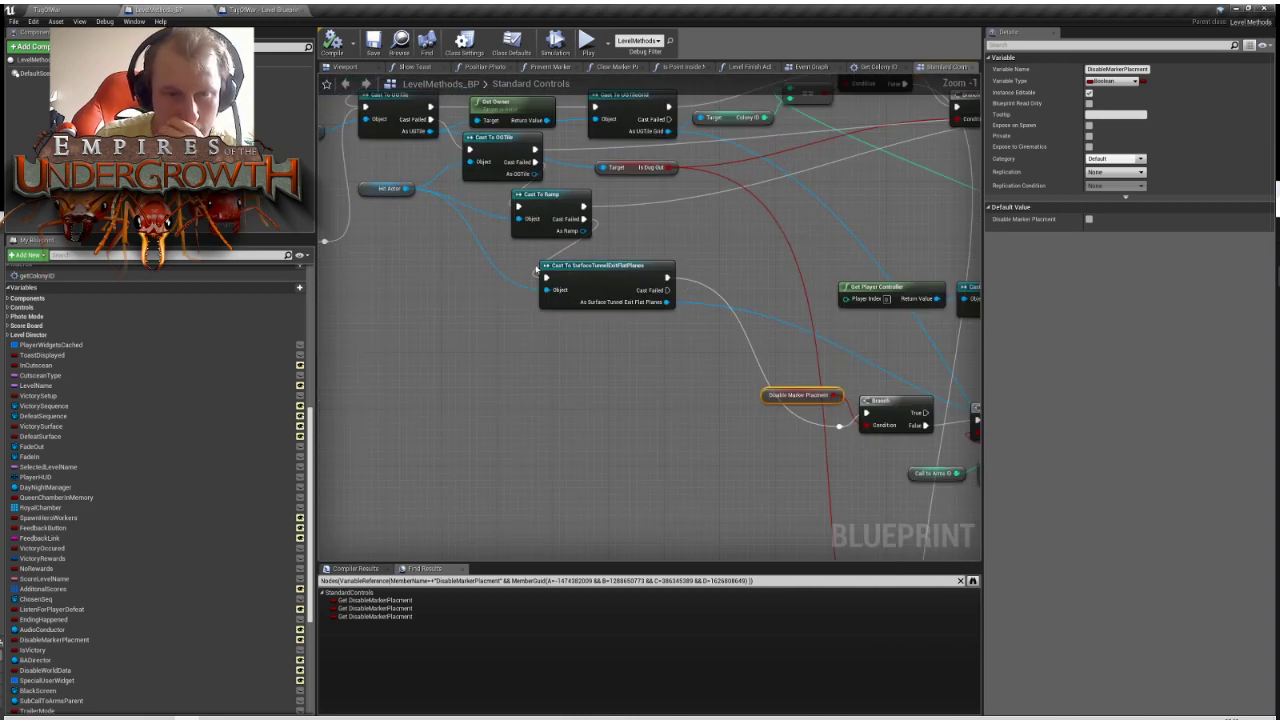
{"action": "scroll", "coordinate": [540, 281], "scroll_direction": "down", "scroll_amount": 1}
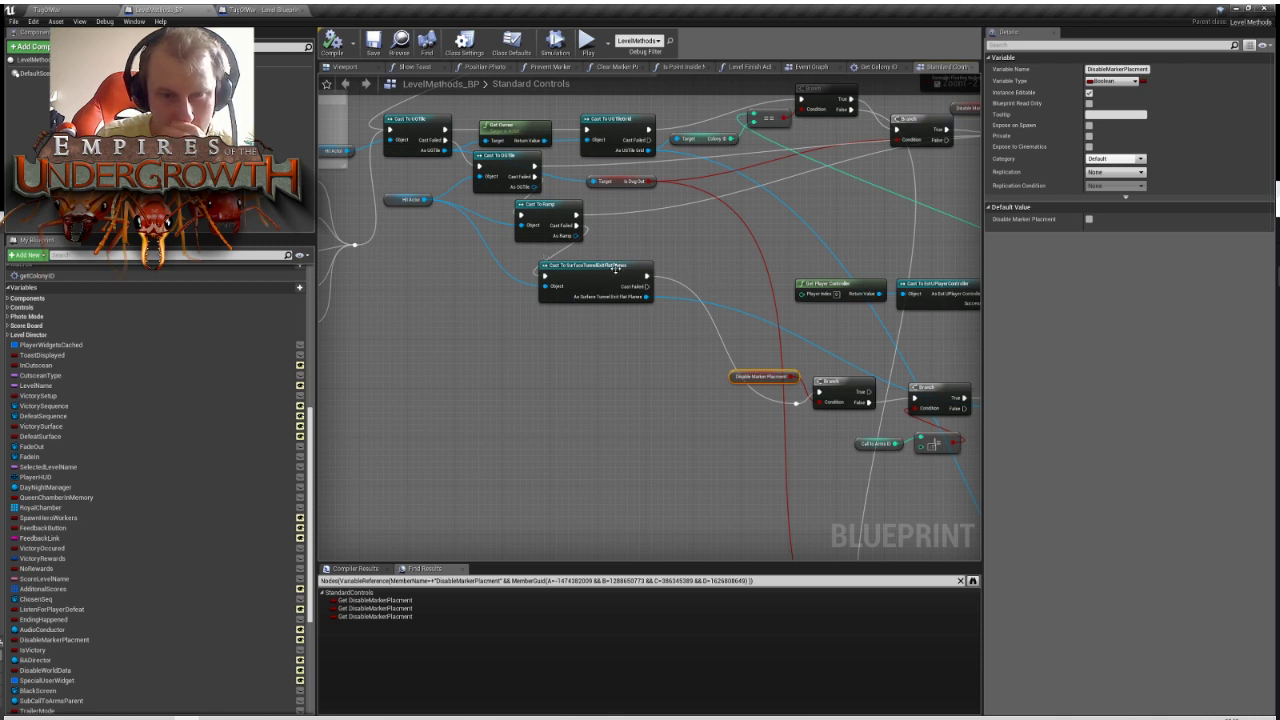
{"action": "right_click_drag", "start_coordinate": [707, 281], "coordinate": [693, 239]}
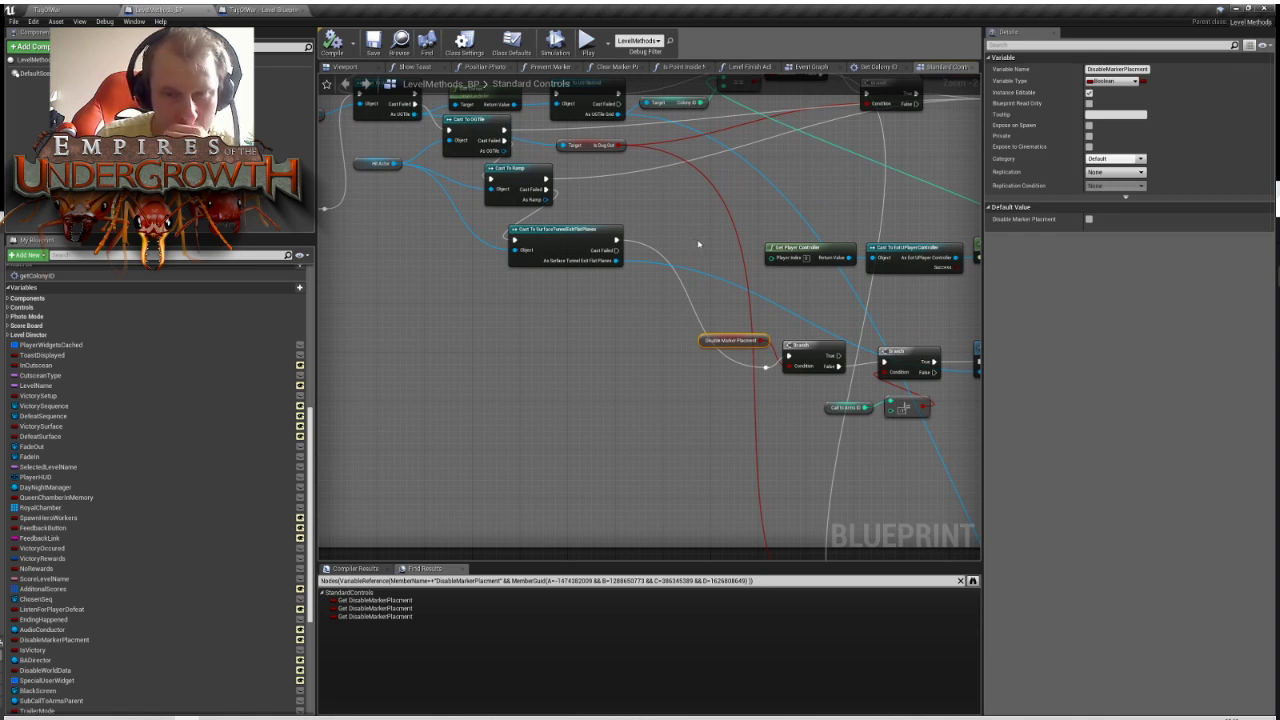
{"action": "right_click_drag", "start_coordinate": [698, 243], "coordinate": [746, 300]}
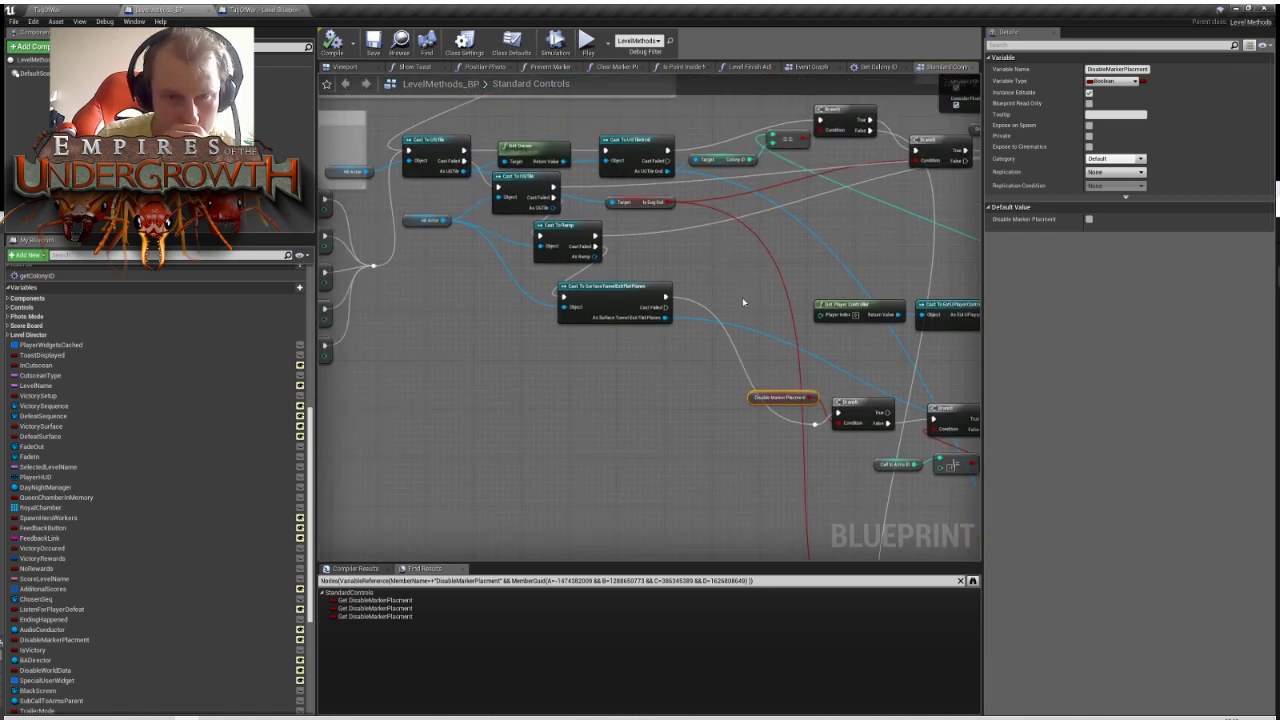
{"action": "right_click_drag", "start_coordinate": [657, 266], "coordinate": [697, 277]}
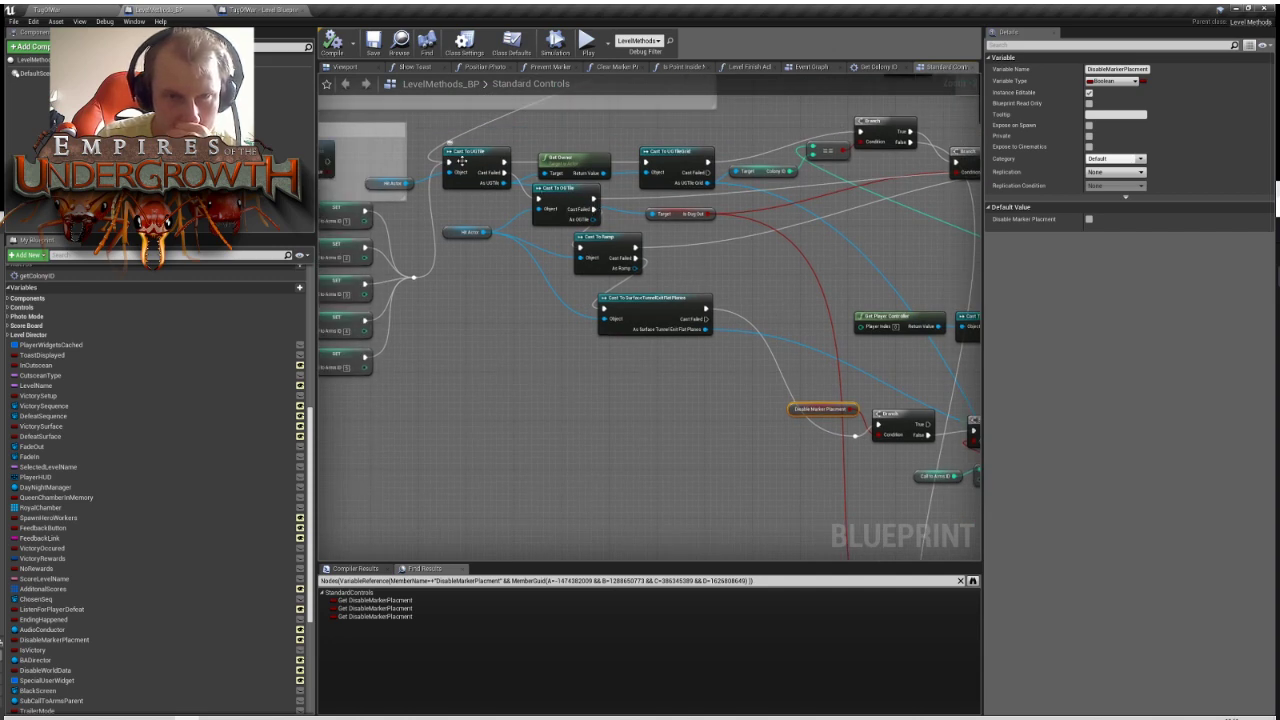
{"action": "right_click_drag", "start_coordinate": [723, 267], "coordinate": [663, 267]}
Toggle a breakpoint on the Cast To SurfaceTunnelExitFlatPlanes node and return to the TugOfWar level
{"action": "left_click", "coordinate": [595, 306]}
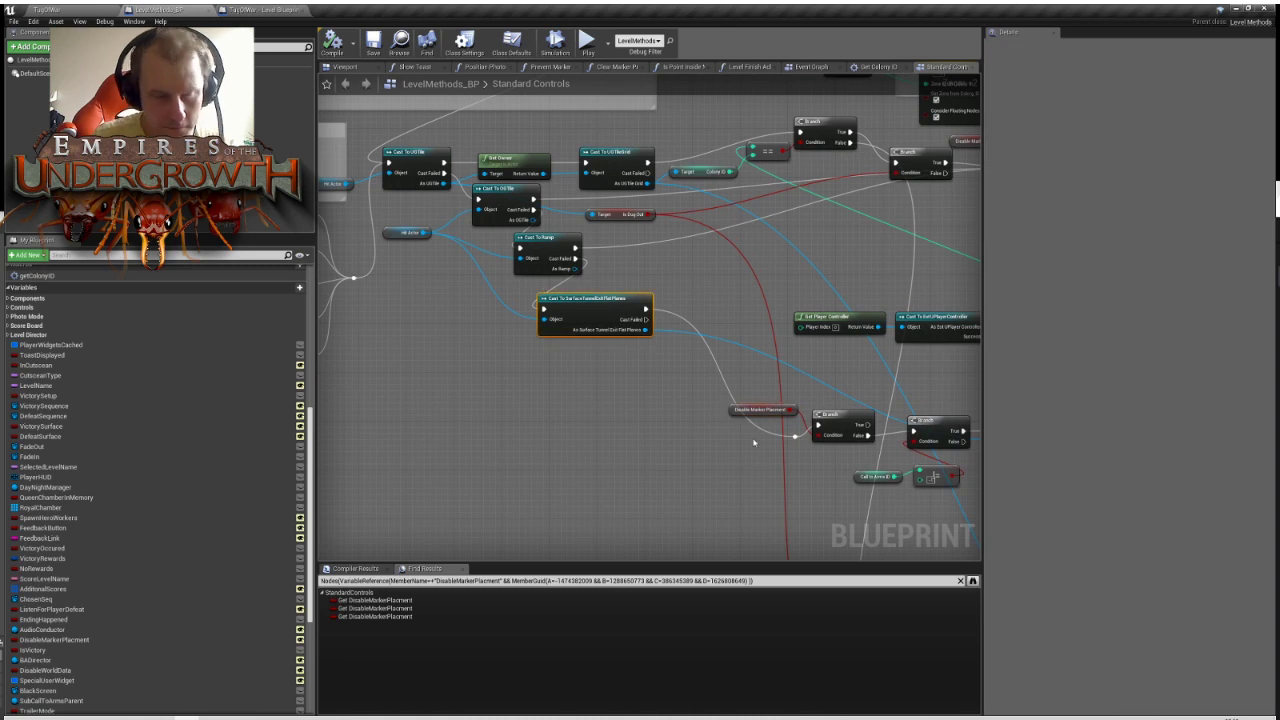
{"action": "key", "text": "F9"}
{"action": "left_click", "coordinate": [48, 9]}
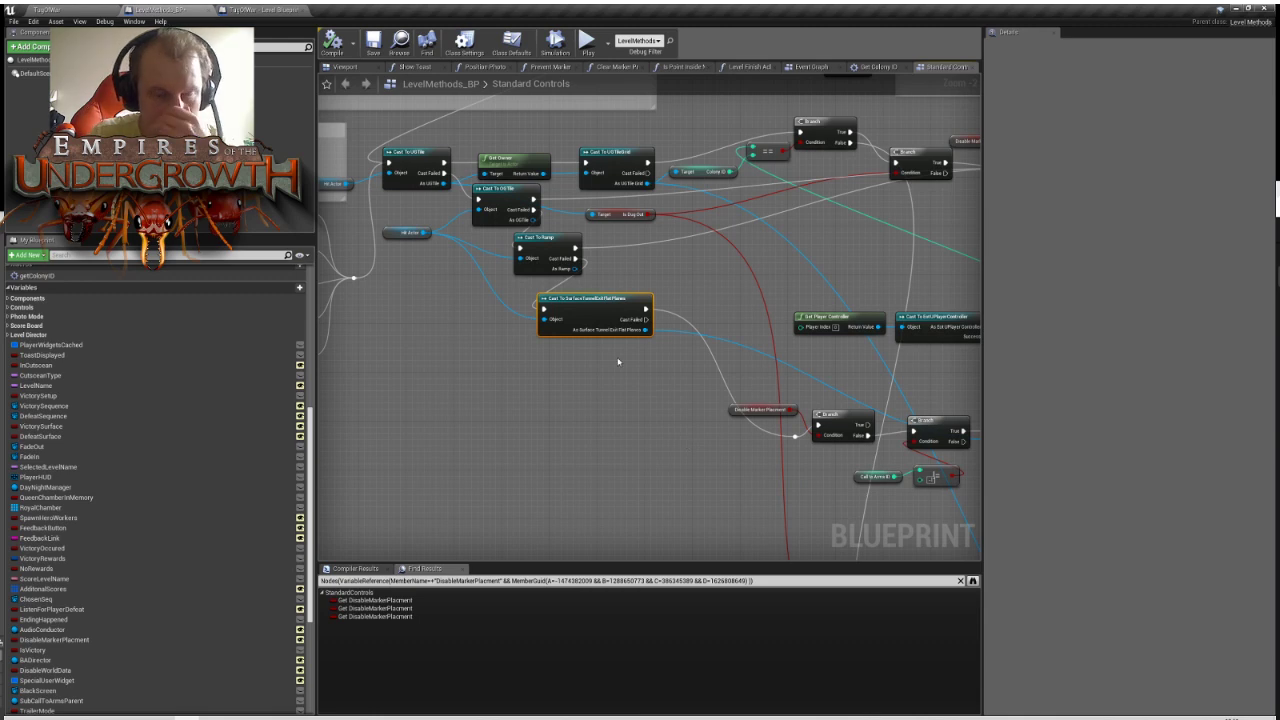
Select the surface tunnel exit in the TugOfWar level and open its SurfaceTunnelExitFlatPlanes blueprint
{"action": "right_click_drag", "start_coordinate": [781, 336], "coordinate": [740, 312]}
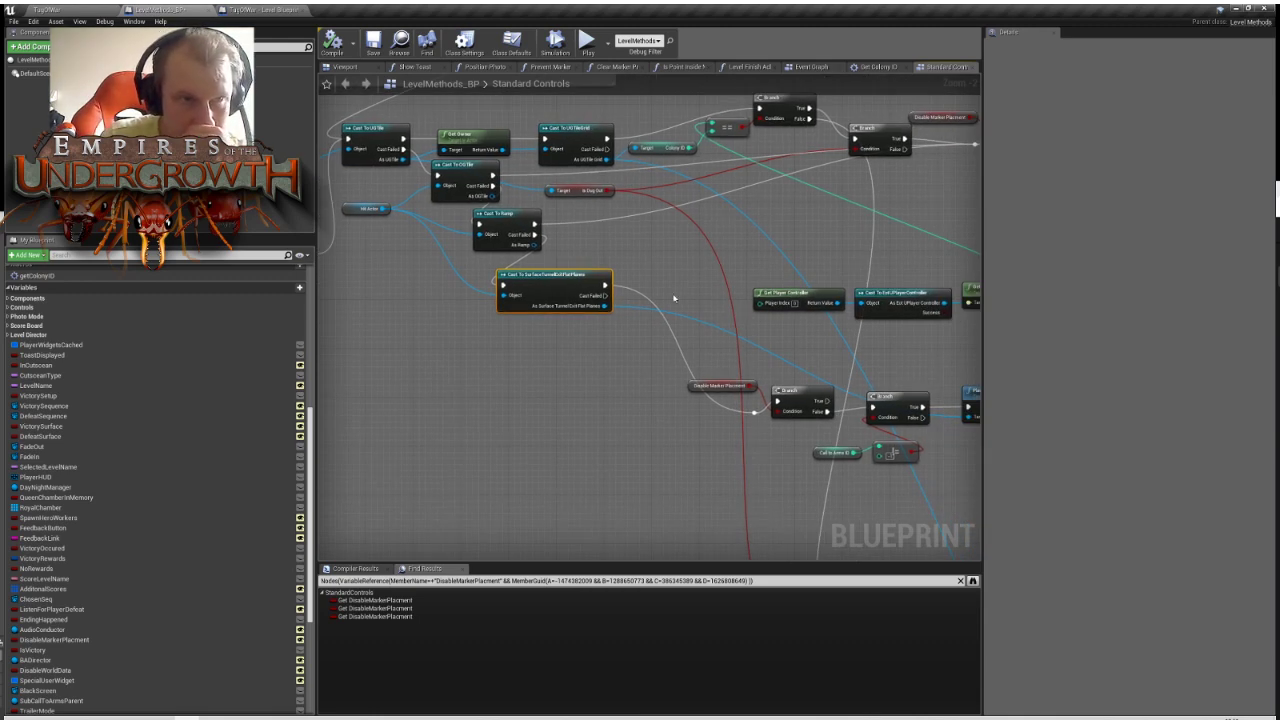
{"action": "left_click", "coordinate": [81, 8]}
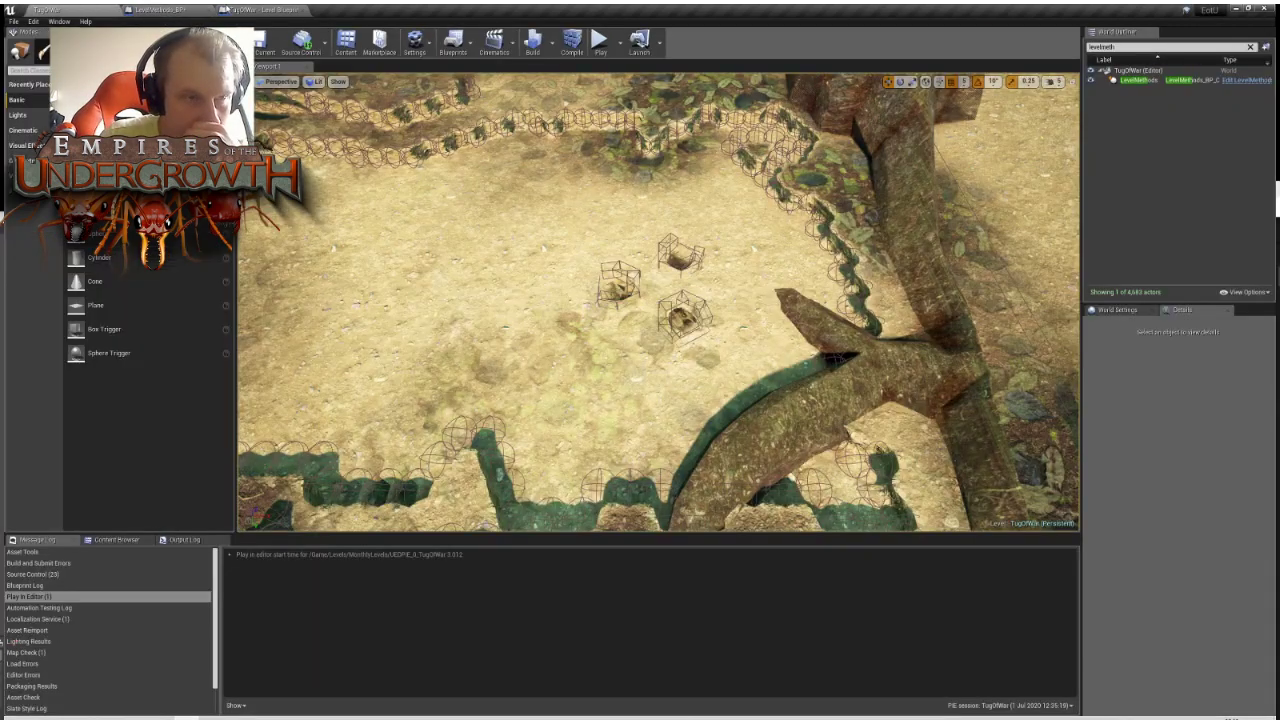
{"action": "left_click", "coordinate": [245, 8]}
{"action": "left_click", "coordinate": [155, 9]}
{"action": "left_click", "coordinate": [70, 8]}
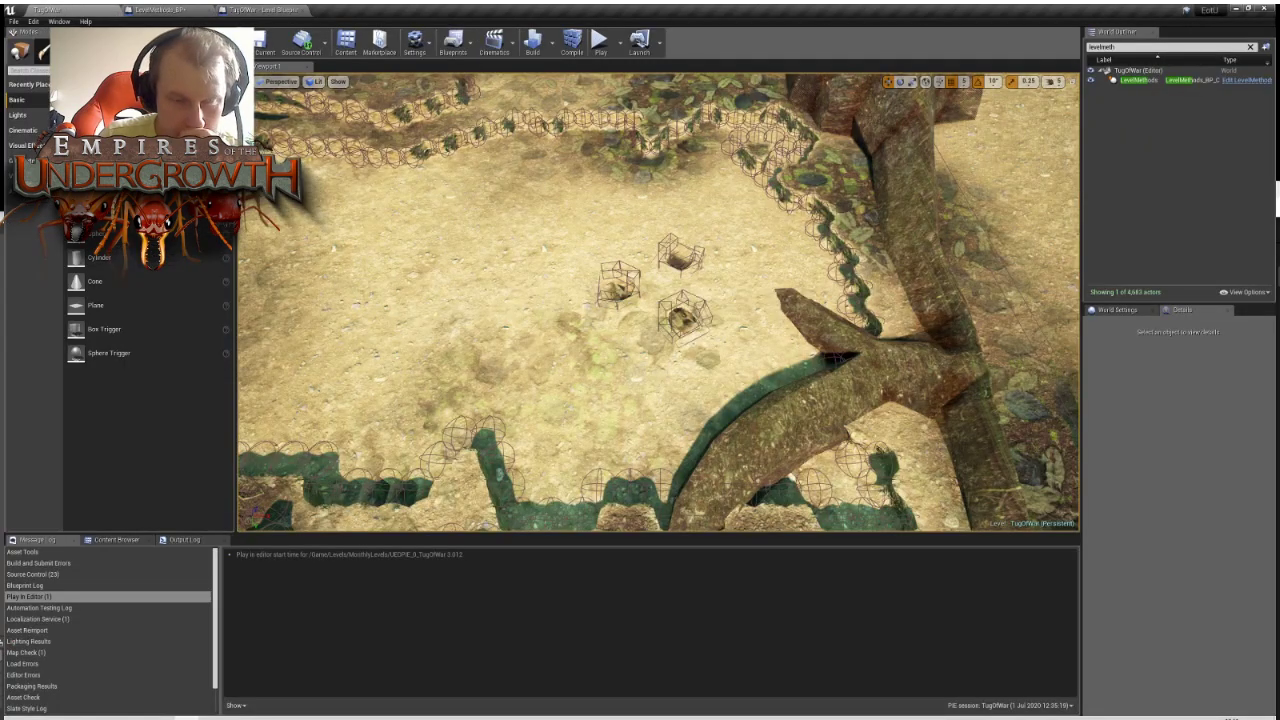
{"action": "left_click", "coordinate": [683, 318]}
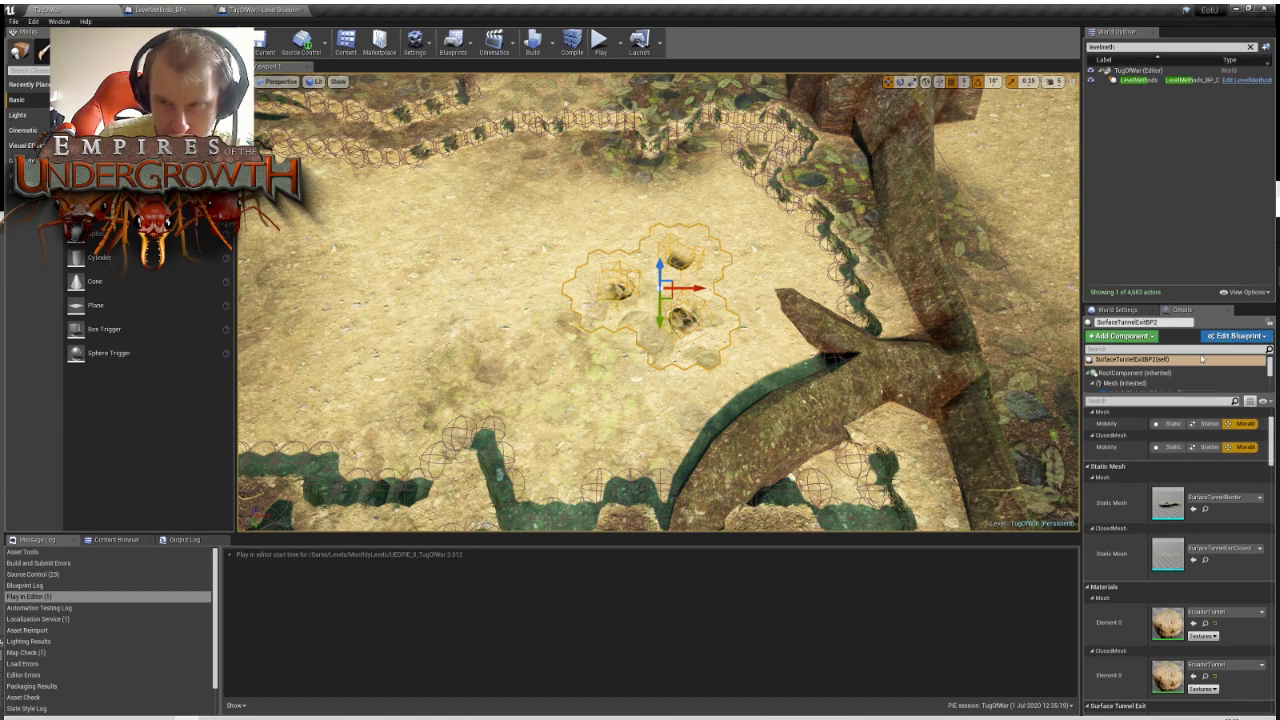
{"action": "double_click", "coordinate": [1202, 358]}
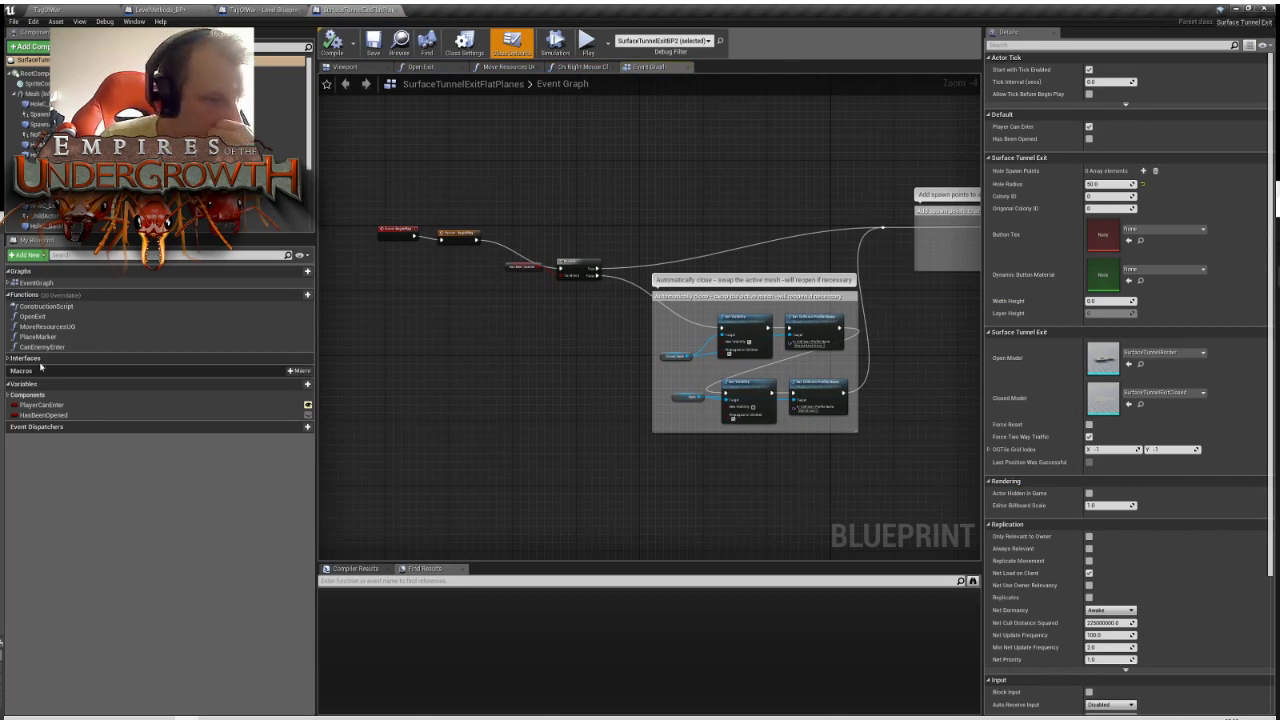
Put a breakpoint on the player controller cast in the PlaceMarker function and start a play session of the TugOfWar level
{"action": "double_click", "coordinate": [65, 338]}
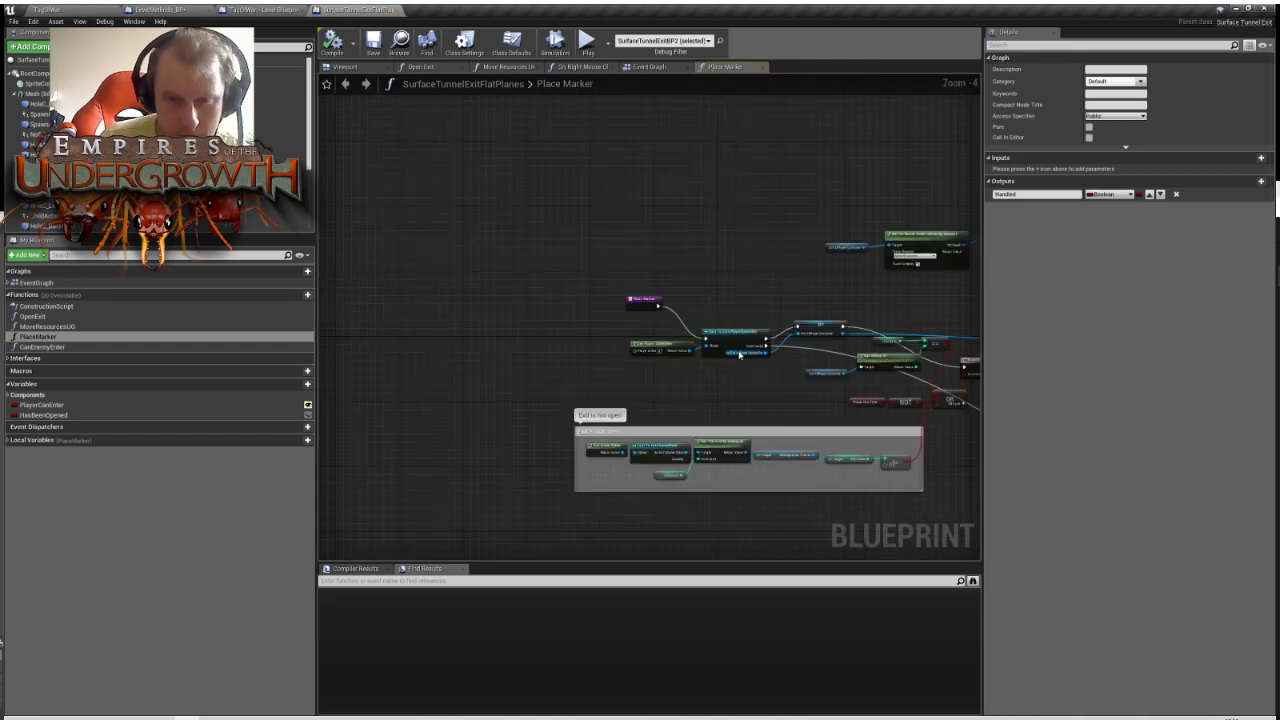
{"action": "left_click", "coordinate": [740, 352]}
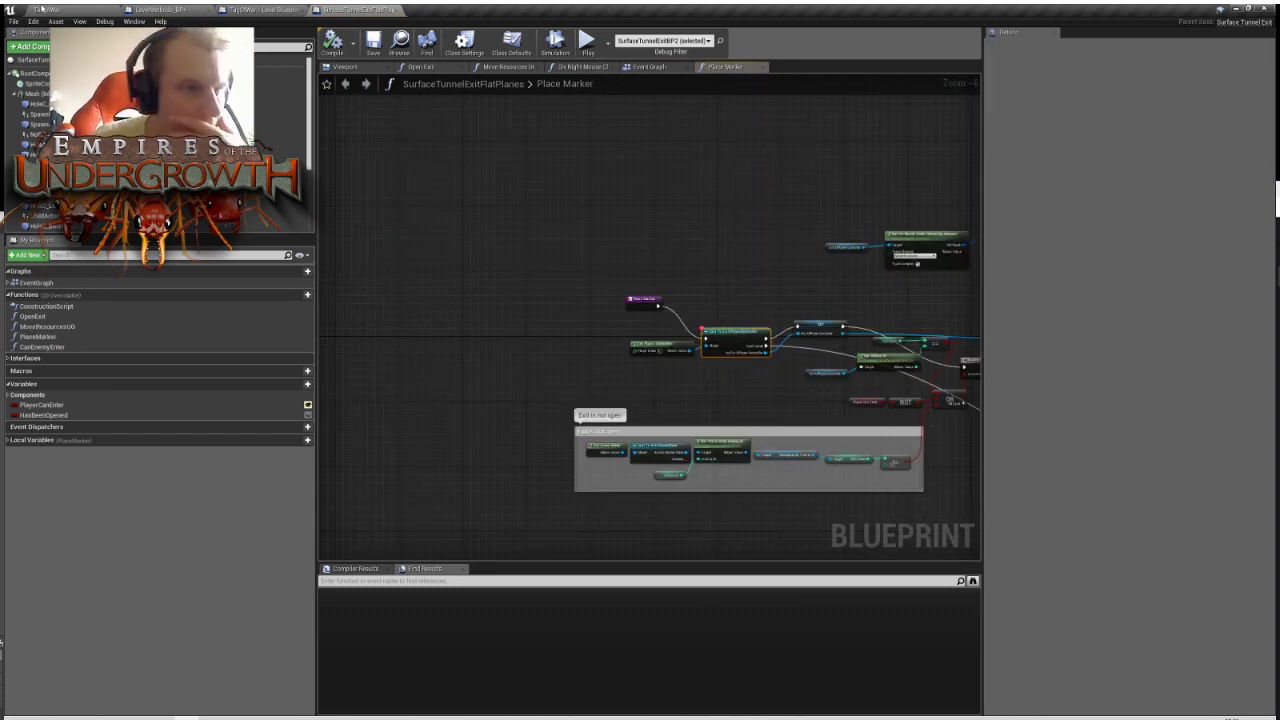
{"action": "left_click", "coordinate": [40, 8]}
{"action": "left_click", "coordinate": [599, 42]}
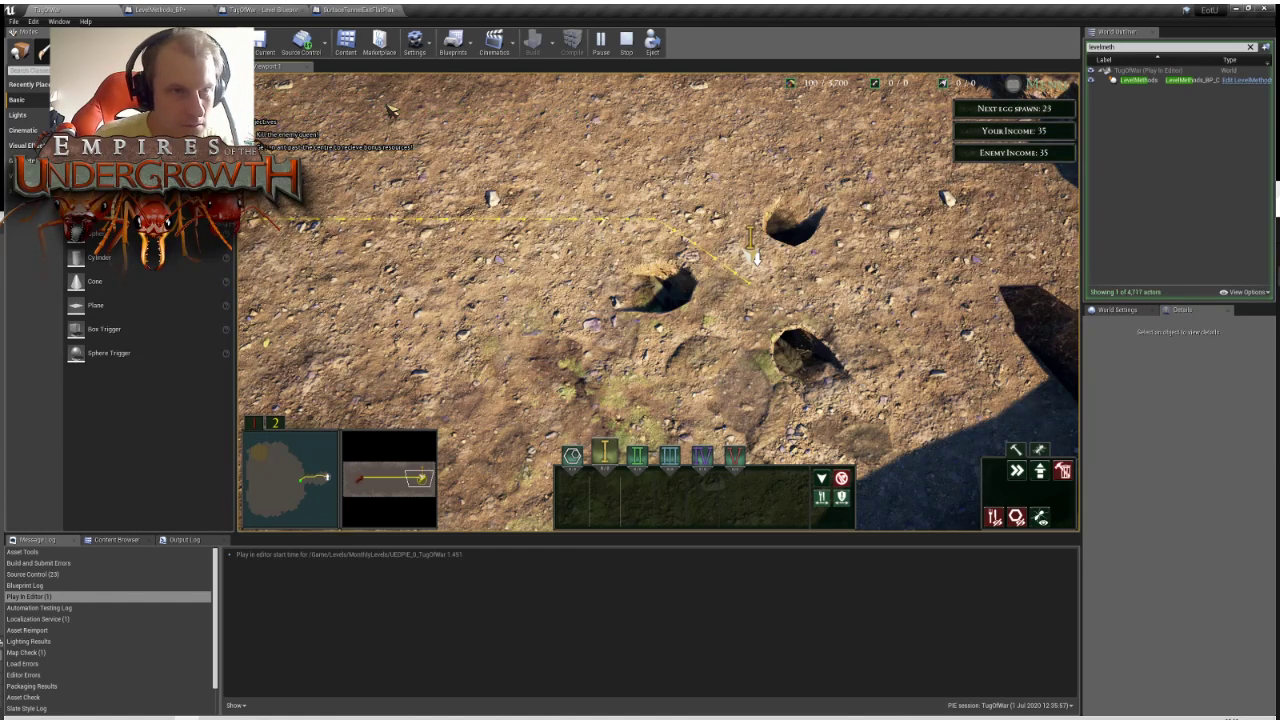
Inspect the Place Marker graph and its breakpoint during the running play session, and return to the game view
{"action": "left_click", "coordinate": [347, 9]}
{"action": "right_click_drag", "start_coordinate": [642, 306], "coordinate": [586, 292]}
{"action": "scroll", "coordinate": [586, 292], "scroll_direction": "up", "scroll_amount": 4}
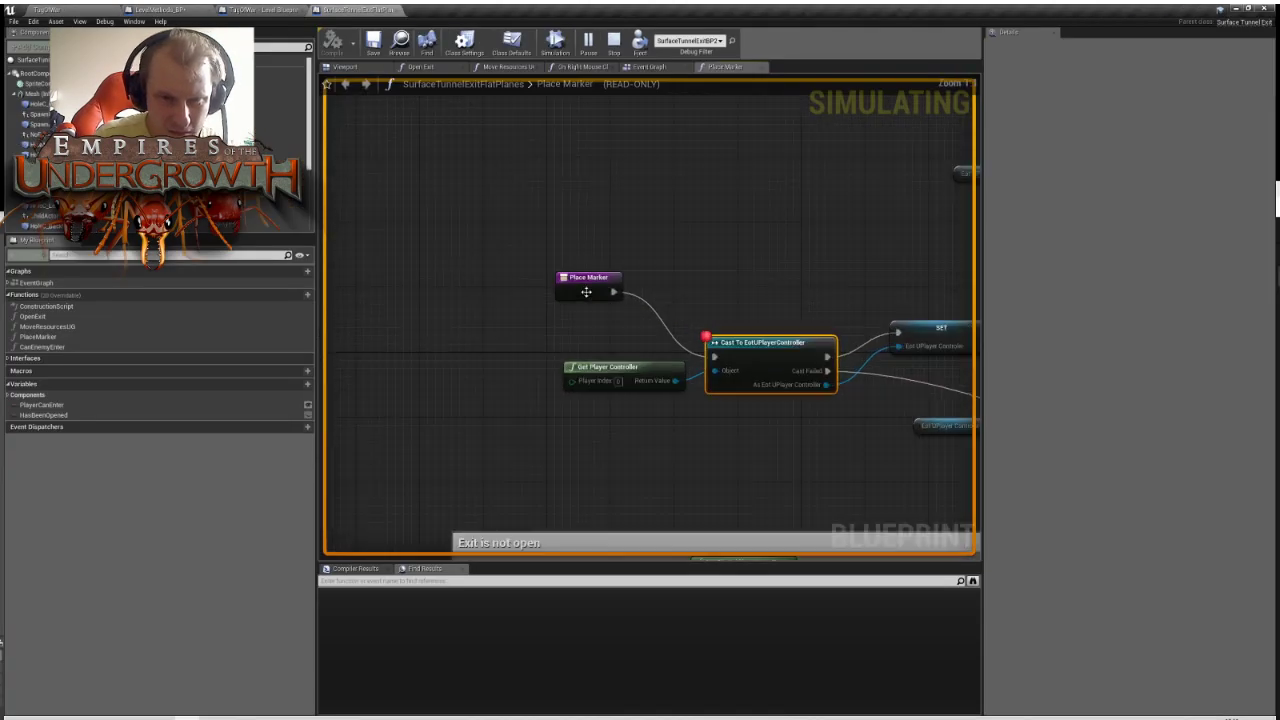
{"action": "right_click_drag", "start_coordinate": [670, 354], "coordinate": [558, 323]}
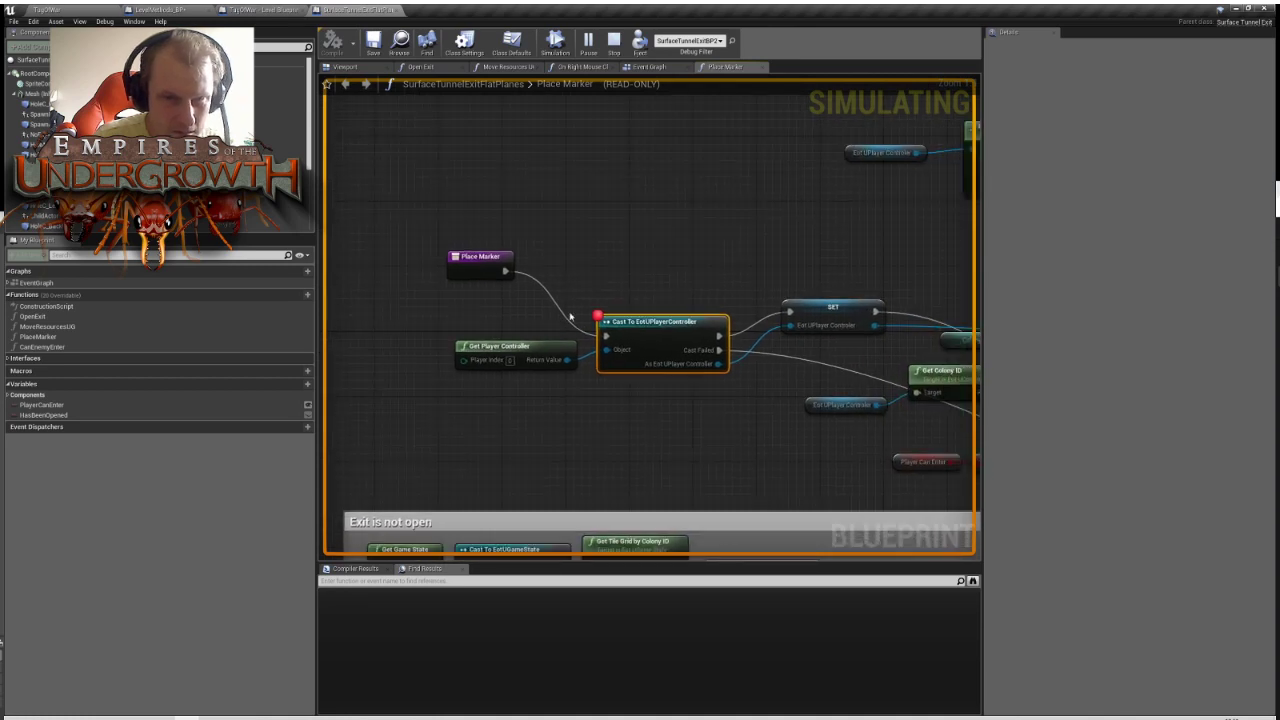
{"action": "scroll", "coordinate": [570, 317], "scroll_direction": "down", "scroll_amount": 5}
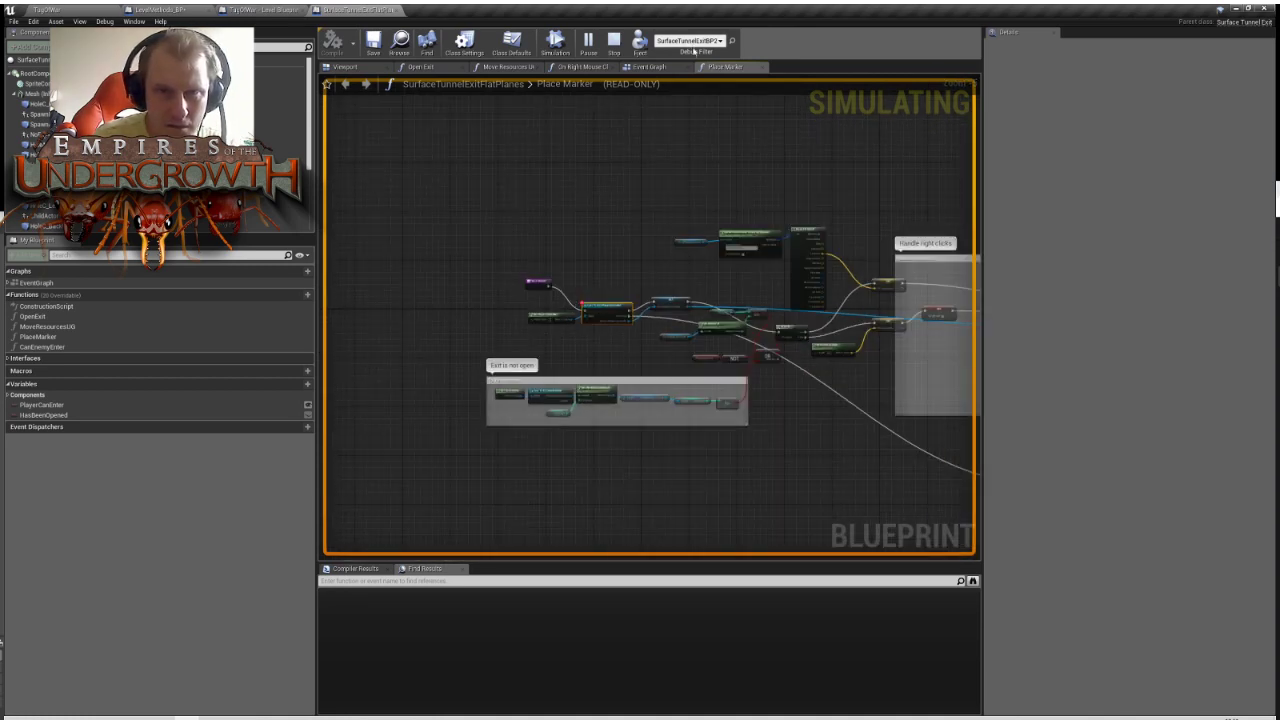
{"action": "left_click", "coordinate": [67, 9]}
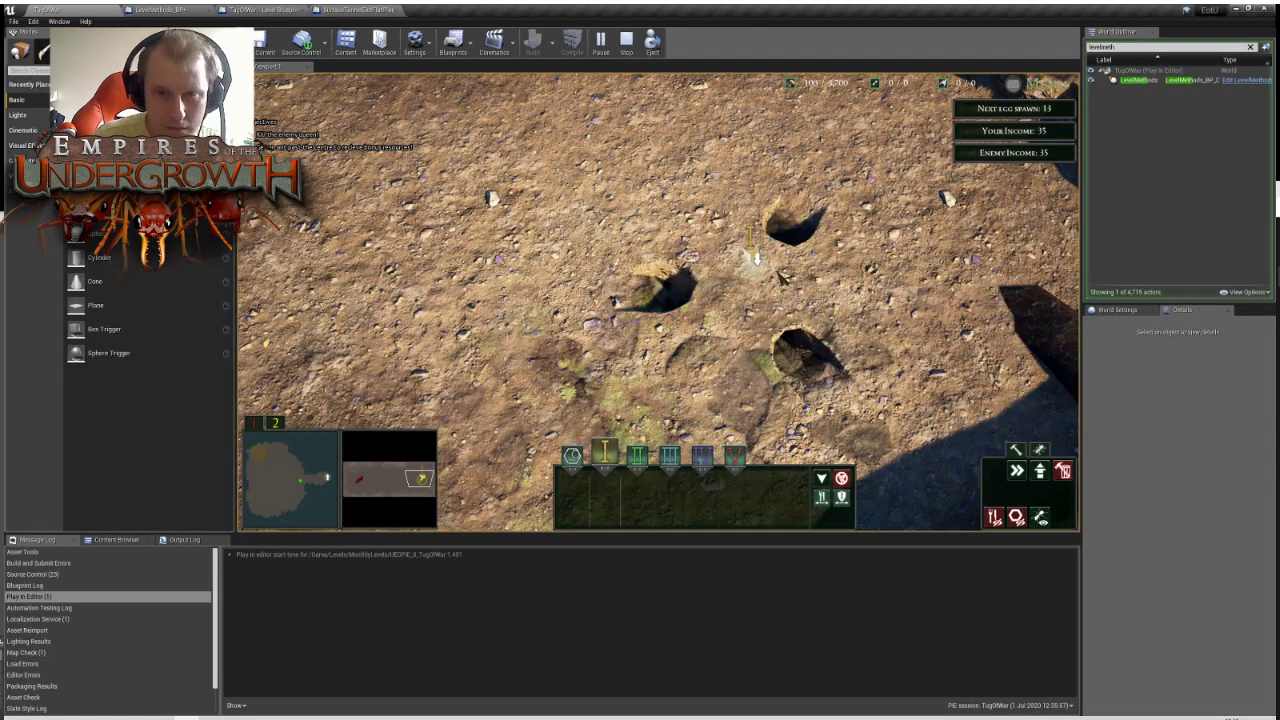
Test marker placement around the three tunnel holes at the opposite end of the map in the running TugOfWar session
{"action": "scroll", "coordinate": [725, 375], "scroll_direction": "down", "scroll_amount": 1}
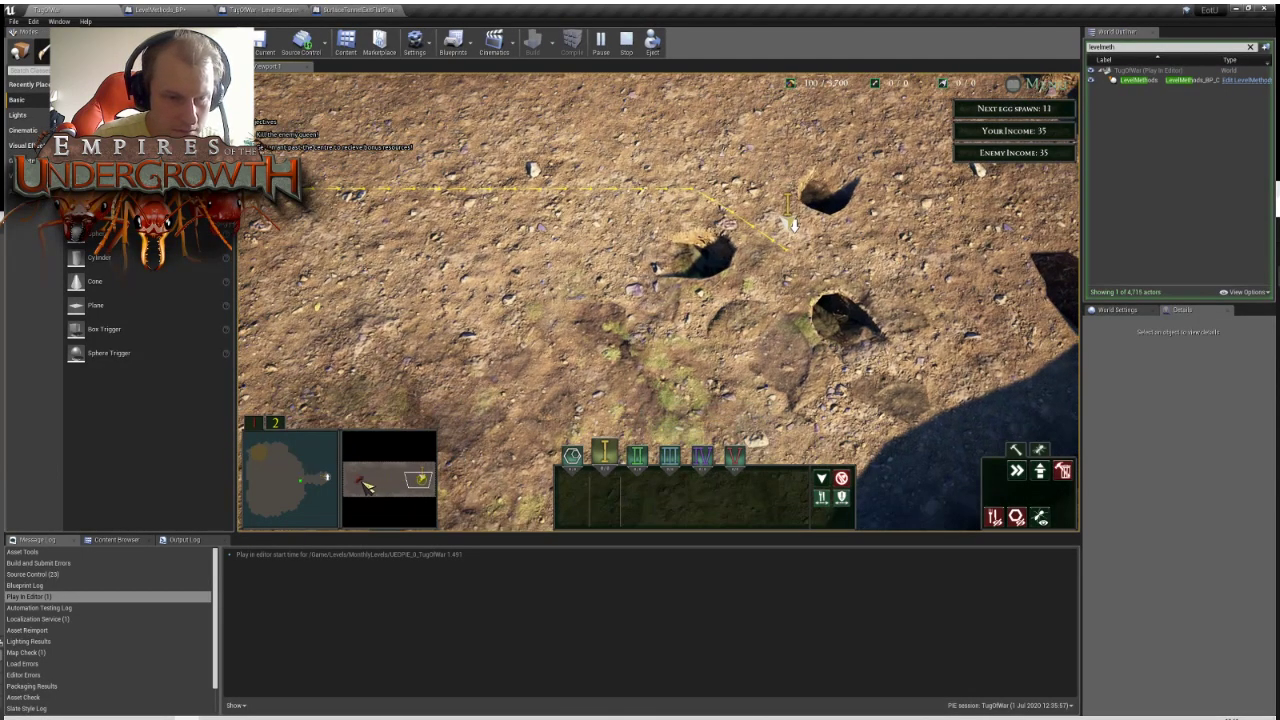
{"action": "left_click", "coordinate": [361, 481]}
{"action": "right_click", "coordinate": [639, 312]}
{"action": "right_click", "coordinate": [727, 340]}
{"action": "right_click", "coordinate": [712, 369]}
{"action": "right_click", "coordinate": [730, 292]}
{"action": "right_click", "coordinate": [842, 212]}
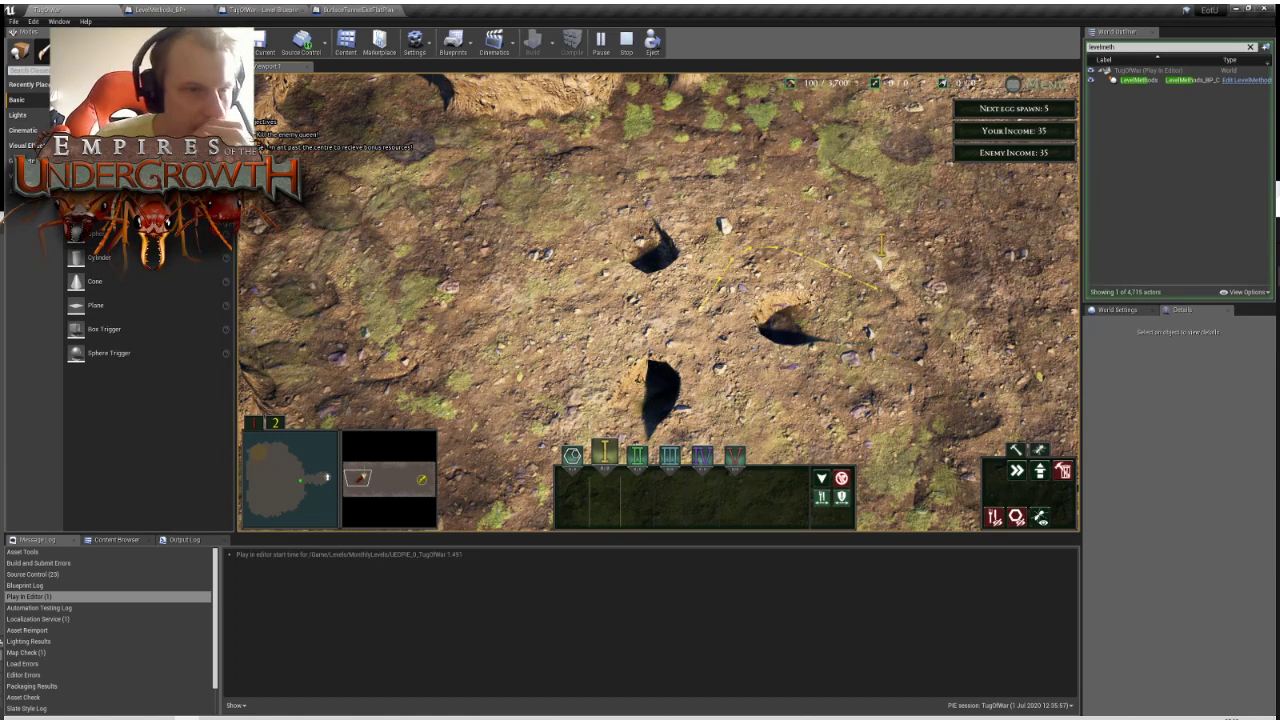
{"action": "key", "text": "a"}
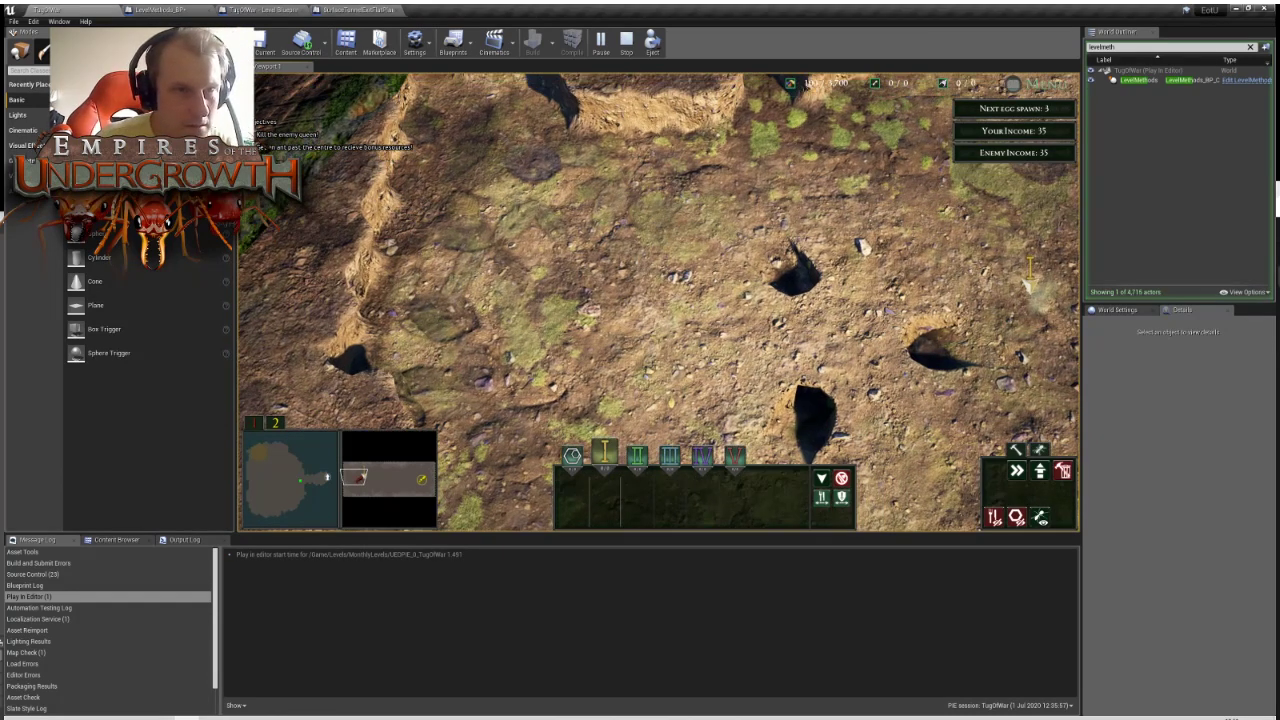
Check the Place Marker graph while the session runs, then close the SurfaceTunnelExitFlatPlanes blueprint
{"action": "left_click", "coordinate": [343, 9]}
{"action": "right_click_drag", "start_coordinate": [473, 318], "coordinate": [373, 273]}
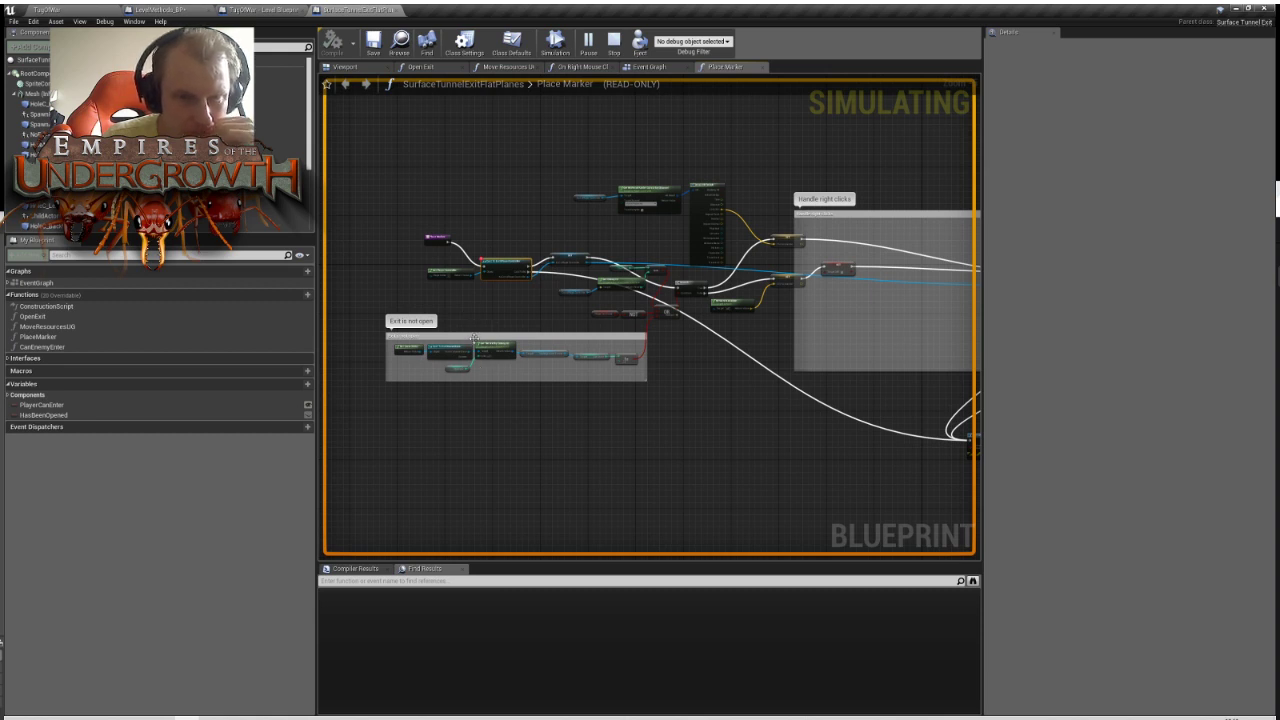
{"action": "scroll", "coordinate": [492, 285], "scroll_direction": "up", "scroll_amount": 3}
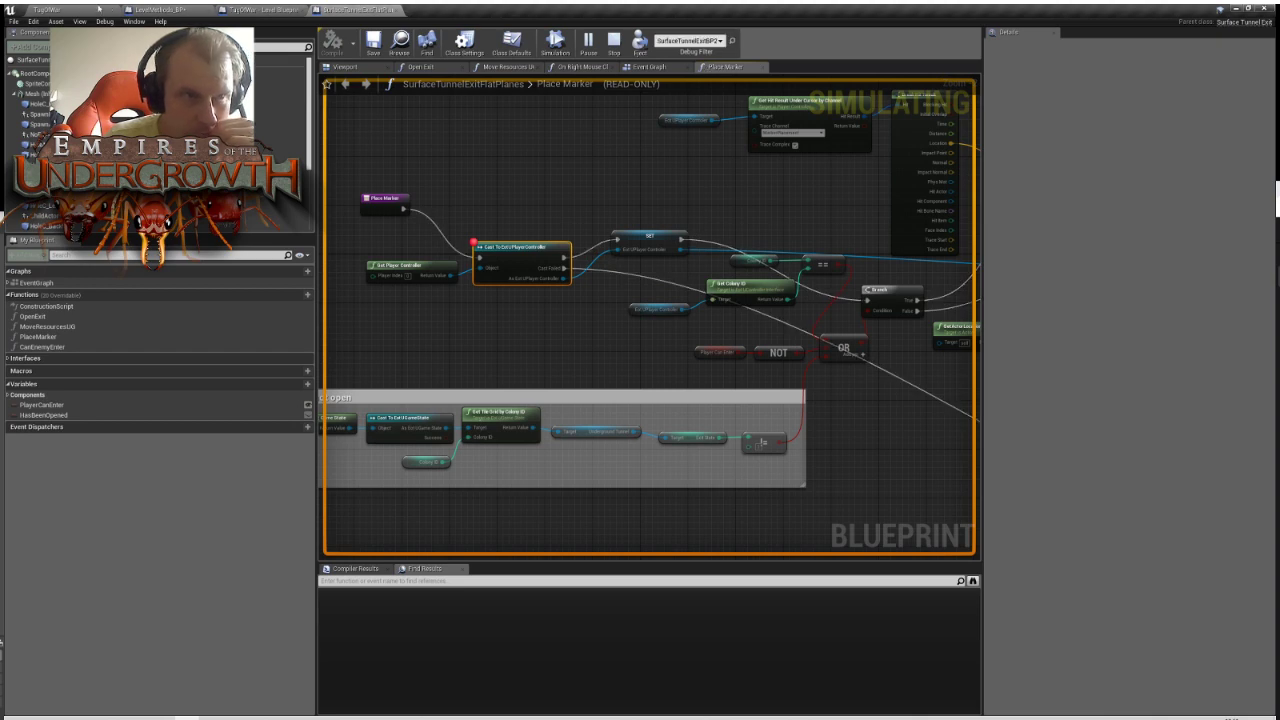
{"action": "left_click", "coordinate": [398, 10]}
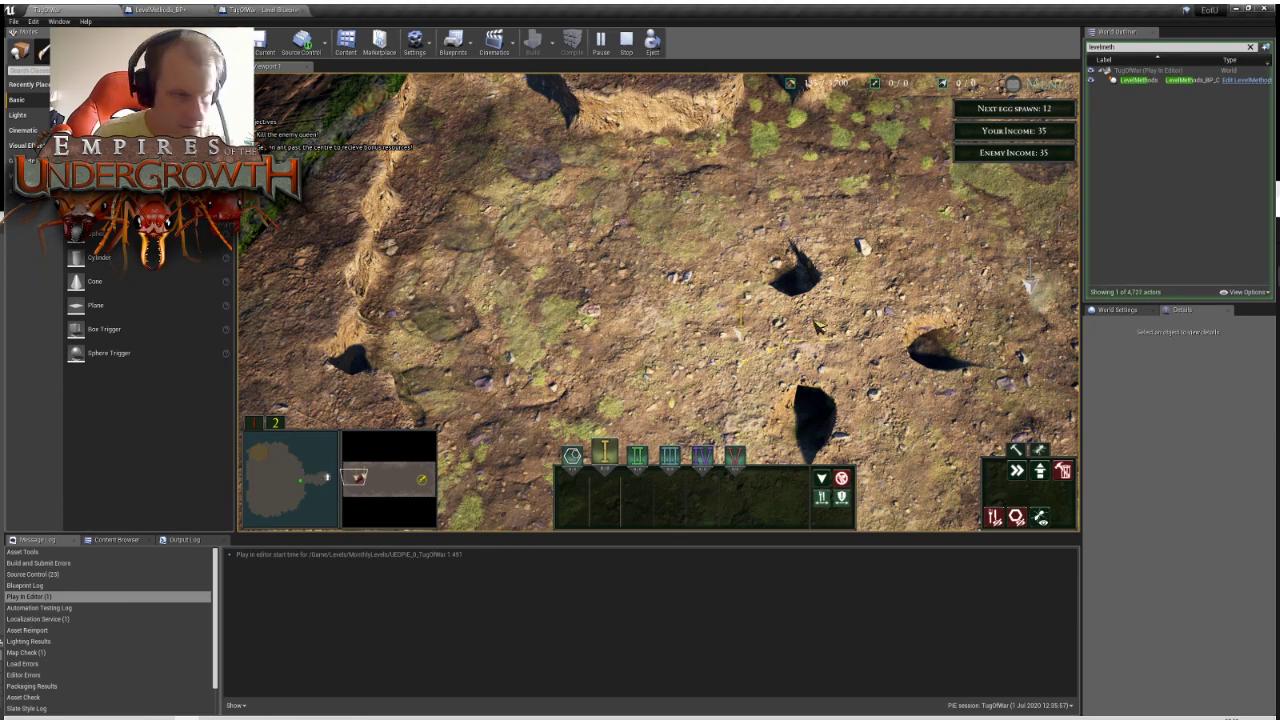
Place test markers between the tunnel holes at both ends of the map, then end the play session
{"action": "right_click", "coordinate": [842, 354]}
{"action": "scroll", "coordinate": [620, 437], "scroll_direction": "down", "scroll_amount": 1}
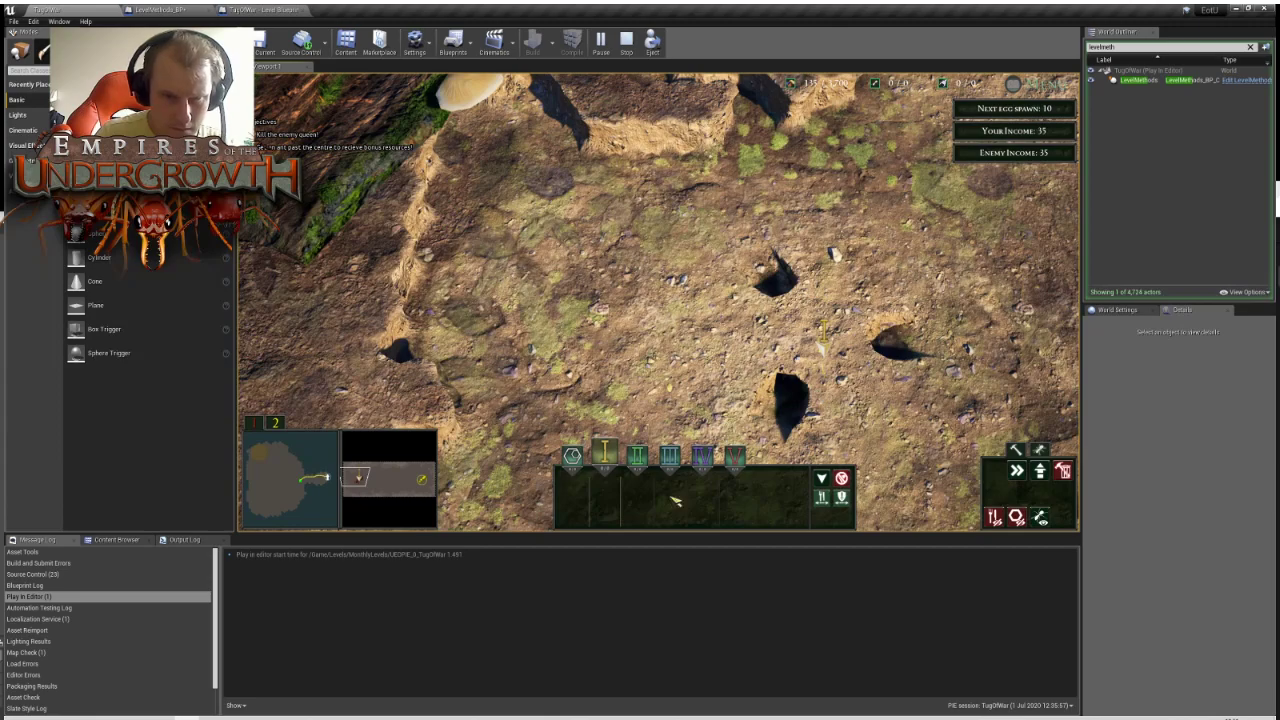
{"action": "key", "text": "d"}
{"action": "right_click", "coordinate": [556, 314]}
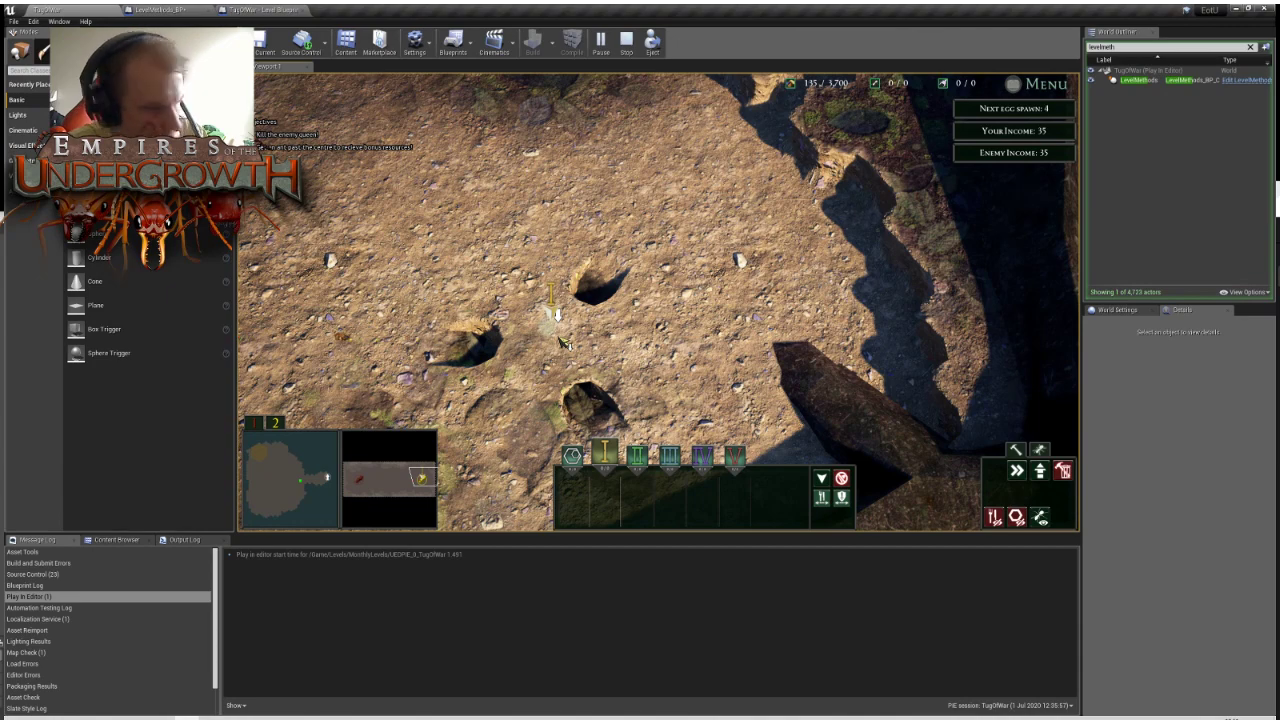
{"action": "key", "text": "Escape"}
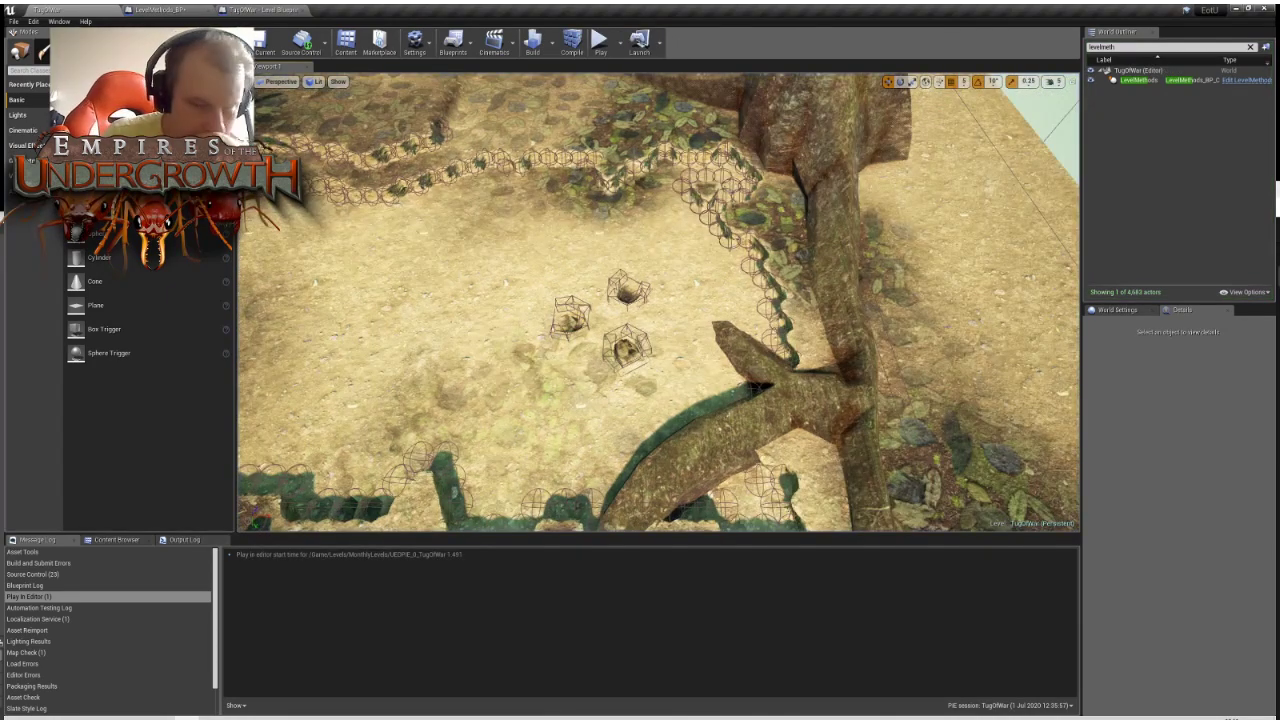
Select SurfaceTunnelExitBP2 in the TugOfWar level, clear the outliner filter and open its blueprint from the actor list
{"action": "left_click", "coordinate": [388, 8]}
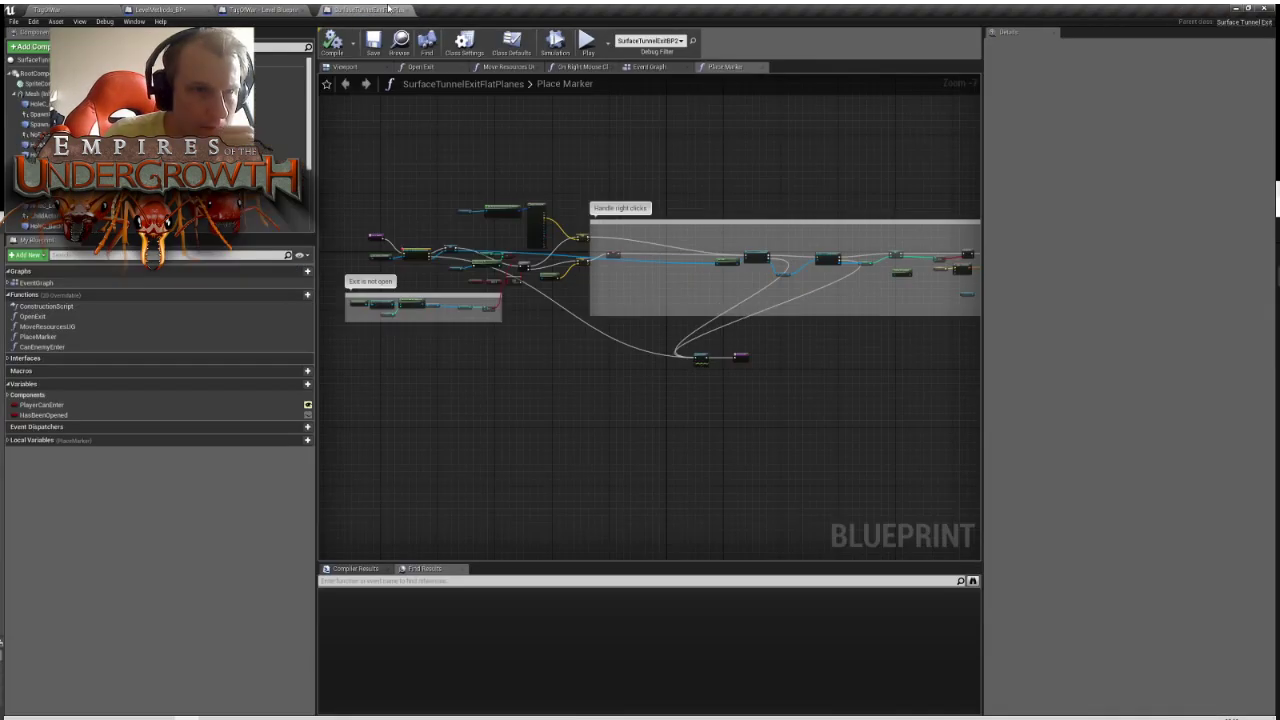
{"action": "left_click", "coordinate": [57, 9]}
{"action": "left_click", "coordinate": [603, 311]}
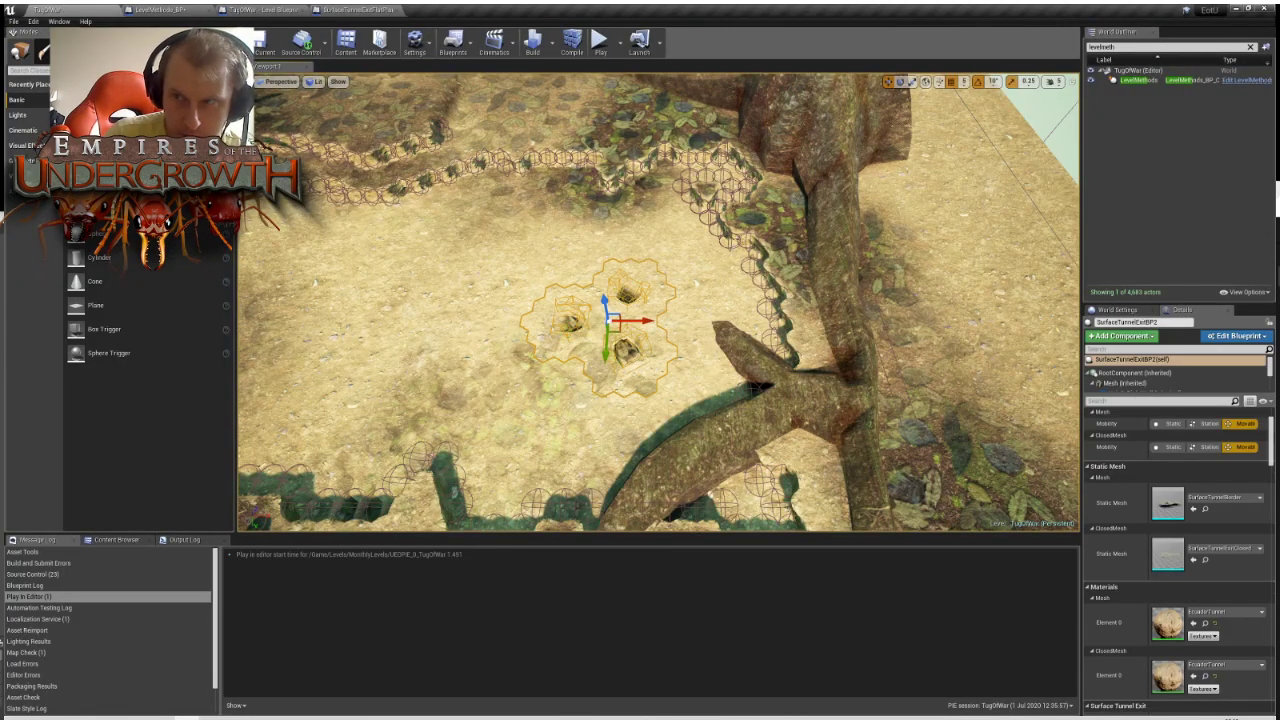
{"action": "left_click", "coordinate": [1250, 47]}
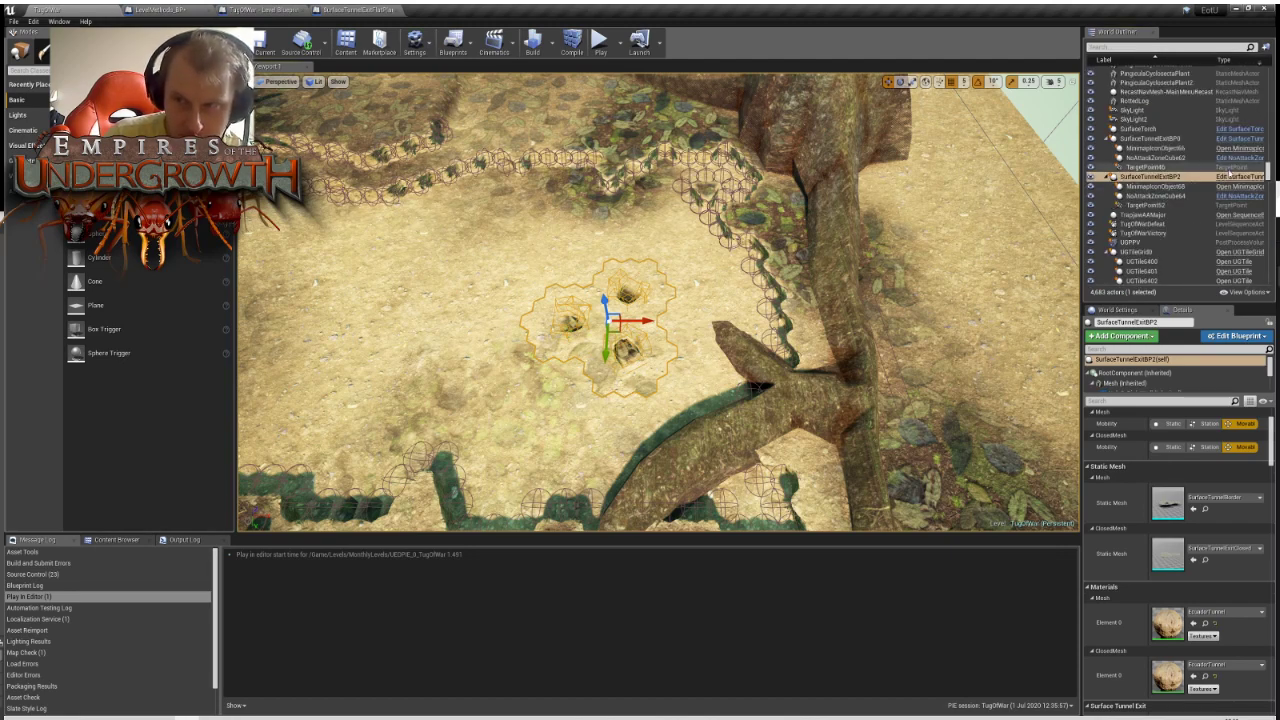
{"action": "left_click", "coordinate": [1236, 179]}
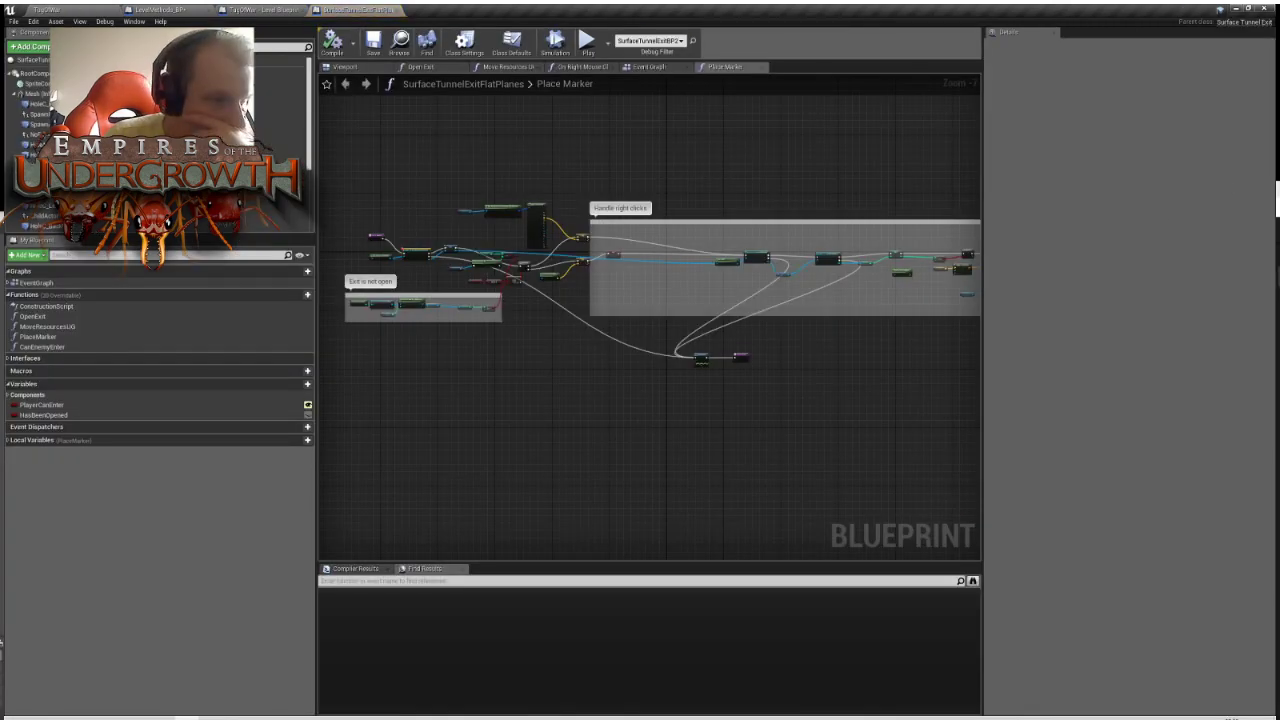
Put a breakpoint on the Cast To EotUPlayerController node in the On Right Mouse Click function
{"action": "left_click", "coordinate": [341, 67]}
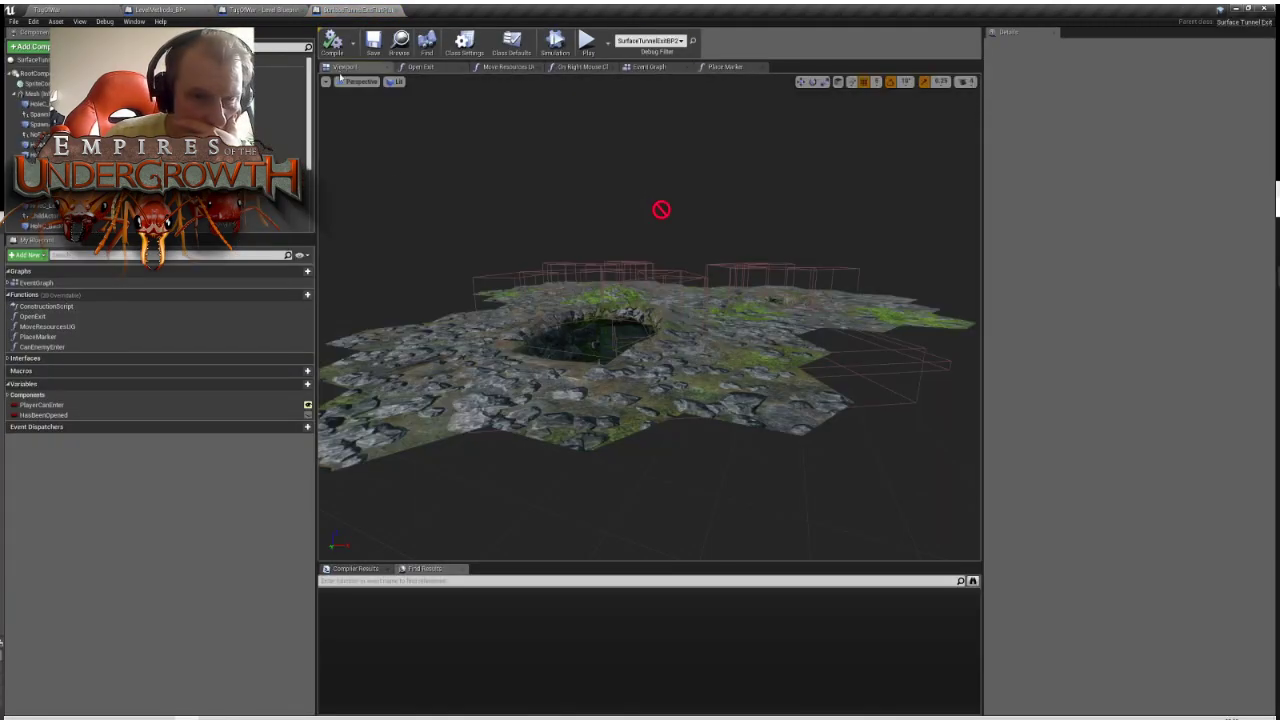
{"action": "left_click", "coordinate": [580, 67]}
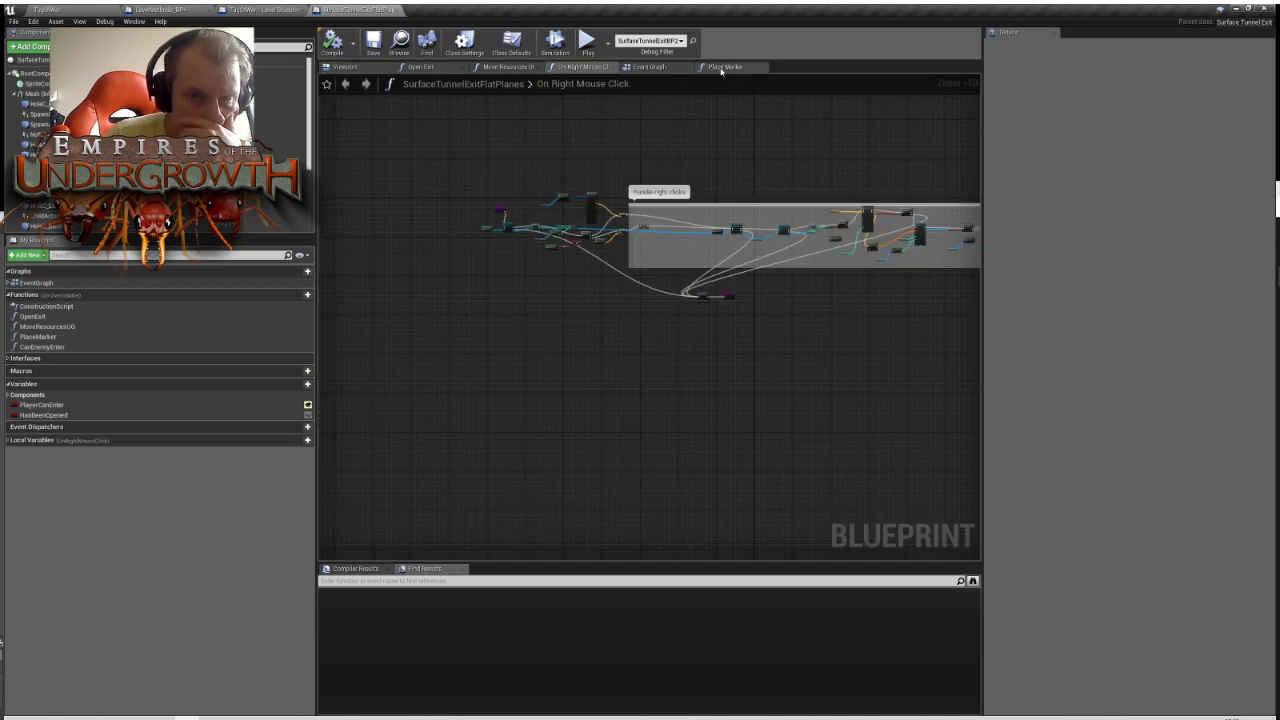
{"action": "scroll", "coordinate": [526, 197], "scroll_direction": "up", "scroll_amount": 9}
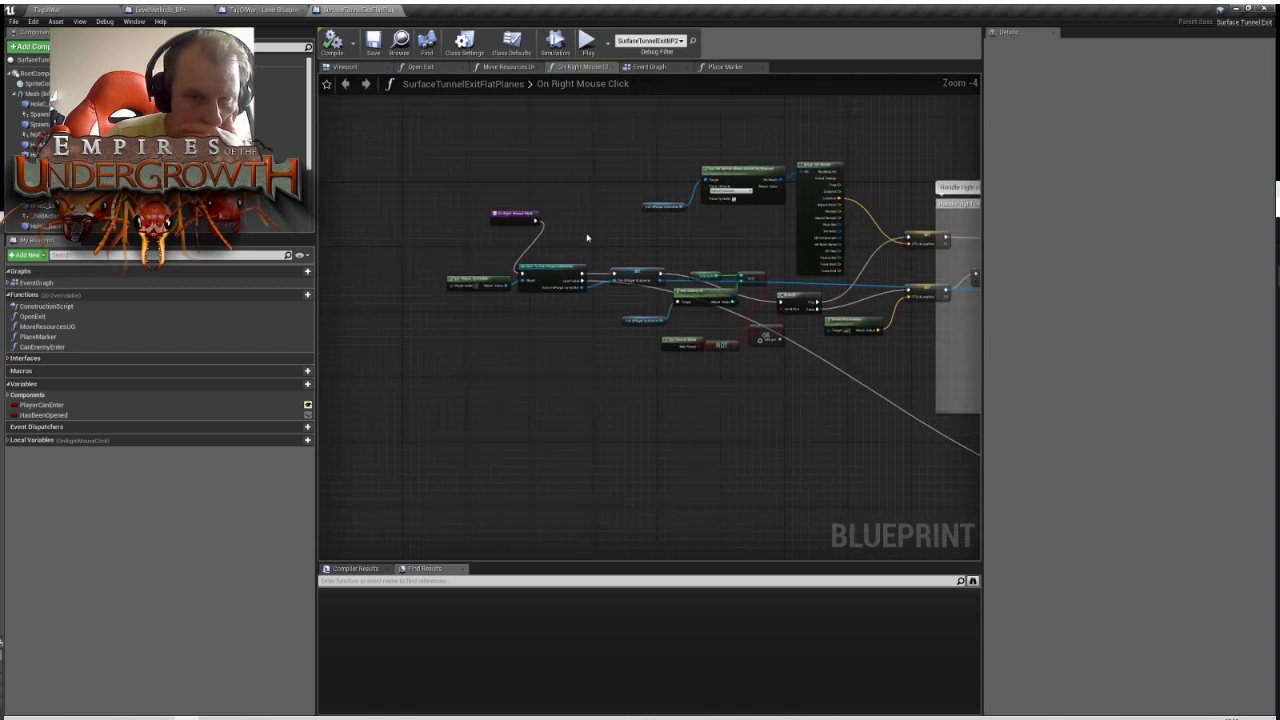
{"action": "left_click", "coordinate": [573, 302]}
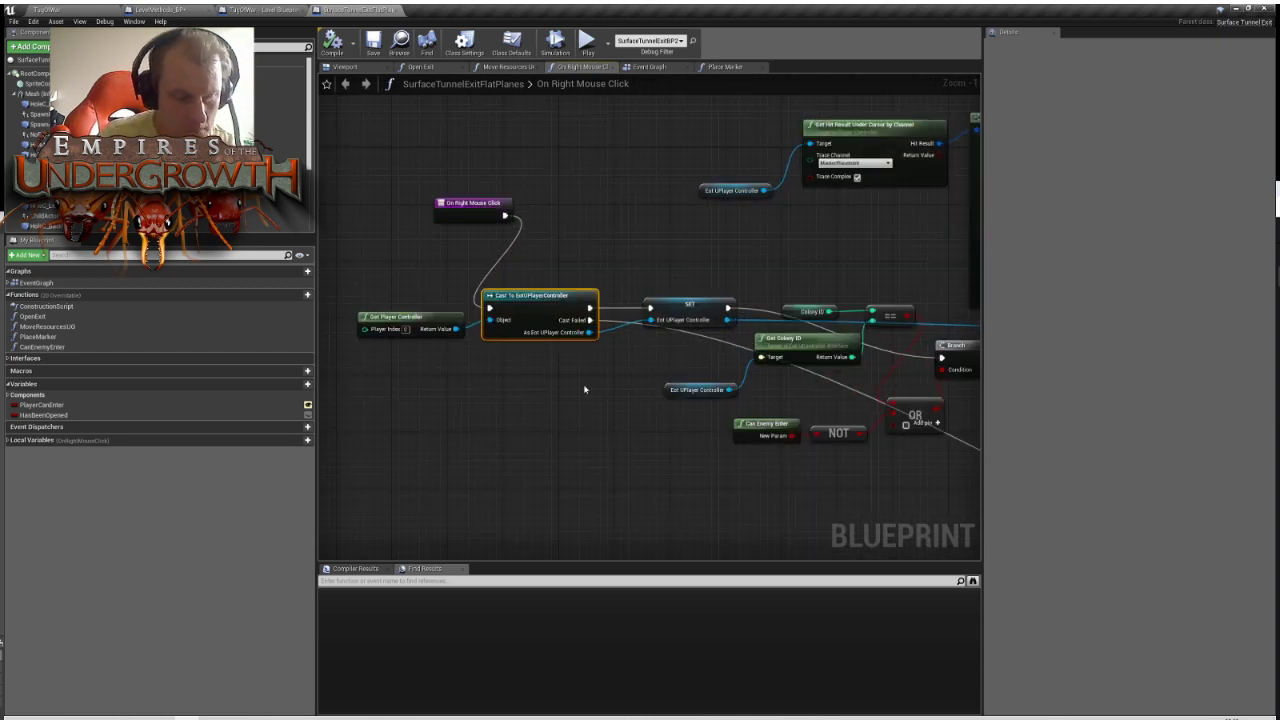
Play the TugOfWar level, trigger the On Right Mouse Click breakpoint at a tunnel hole, examine the halted graph and end the session
{"action": "left_click", "coordinate": [50, 9]}
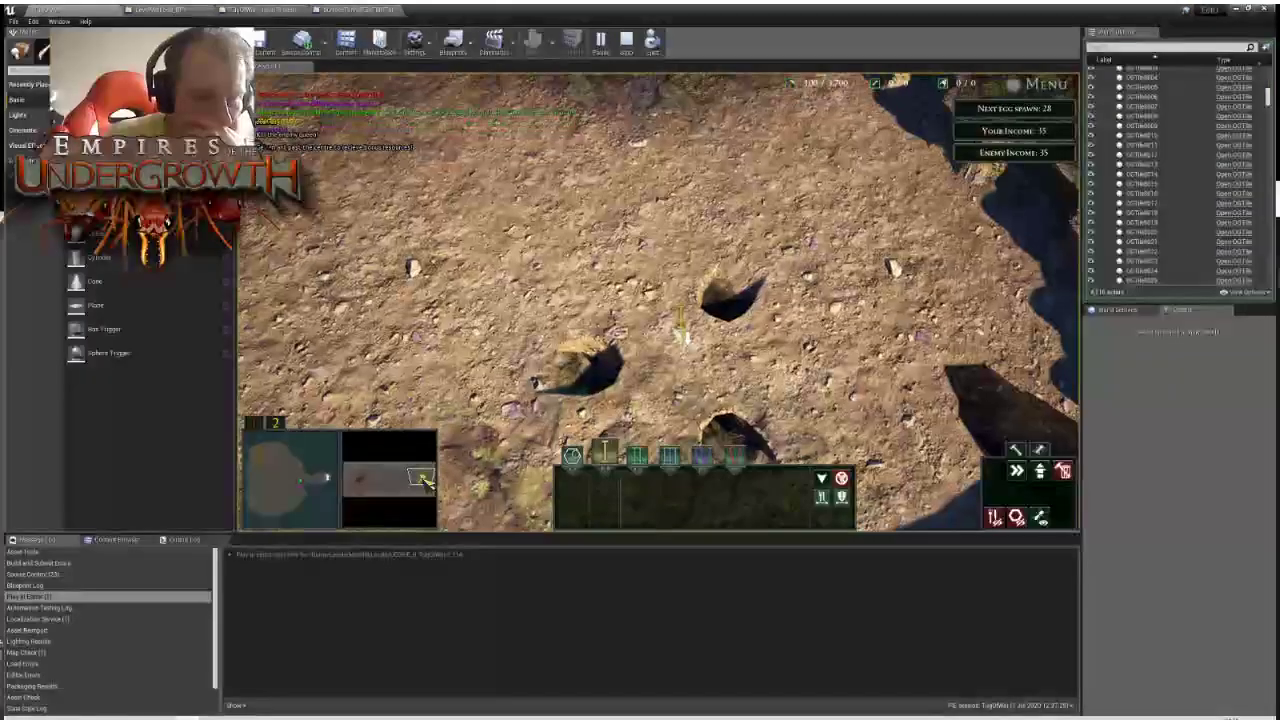
{"action": "right_click", "coordinate": [728, 300]}
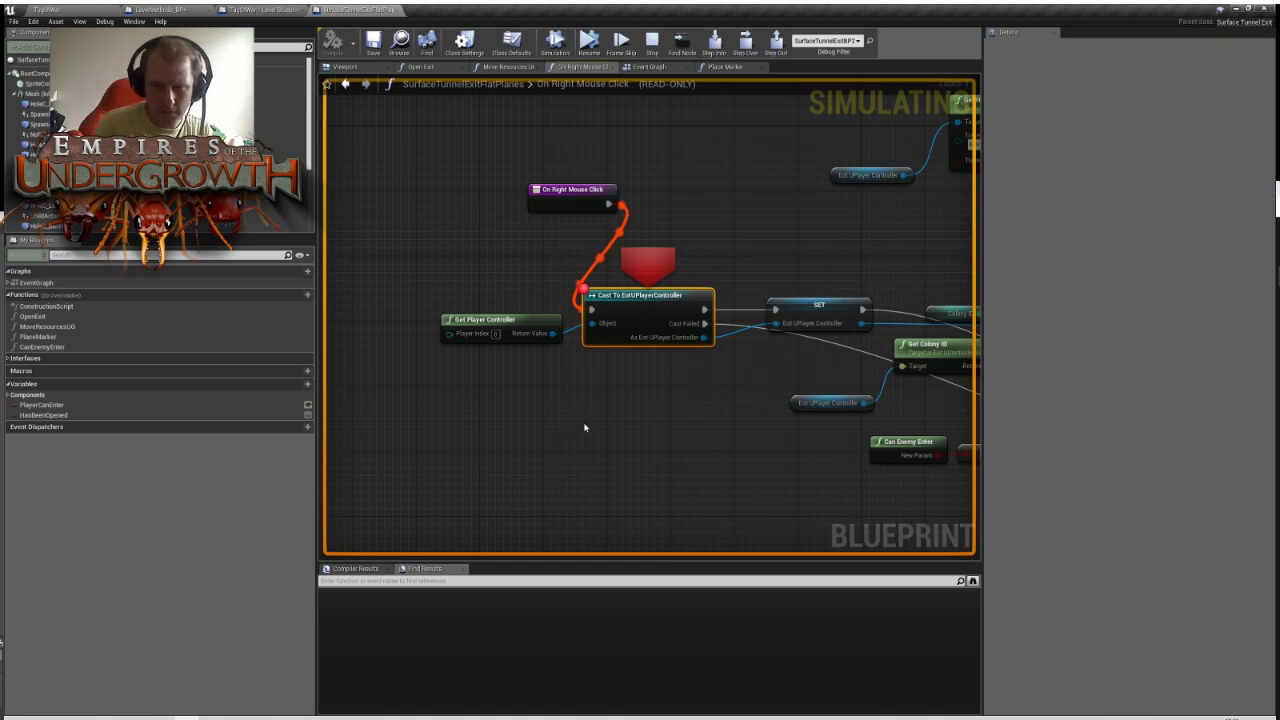
{"action": "right_click_drag", "start_coordinate": [727, 473], "coordinate": [477, 406]}
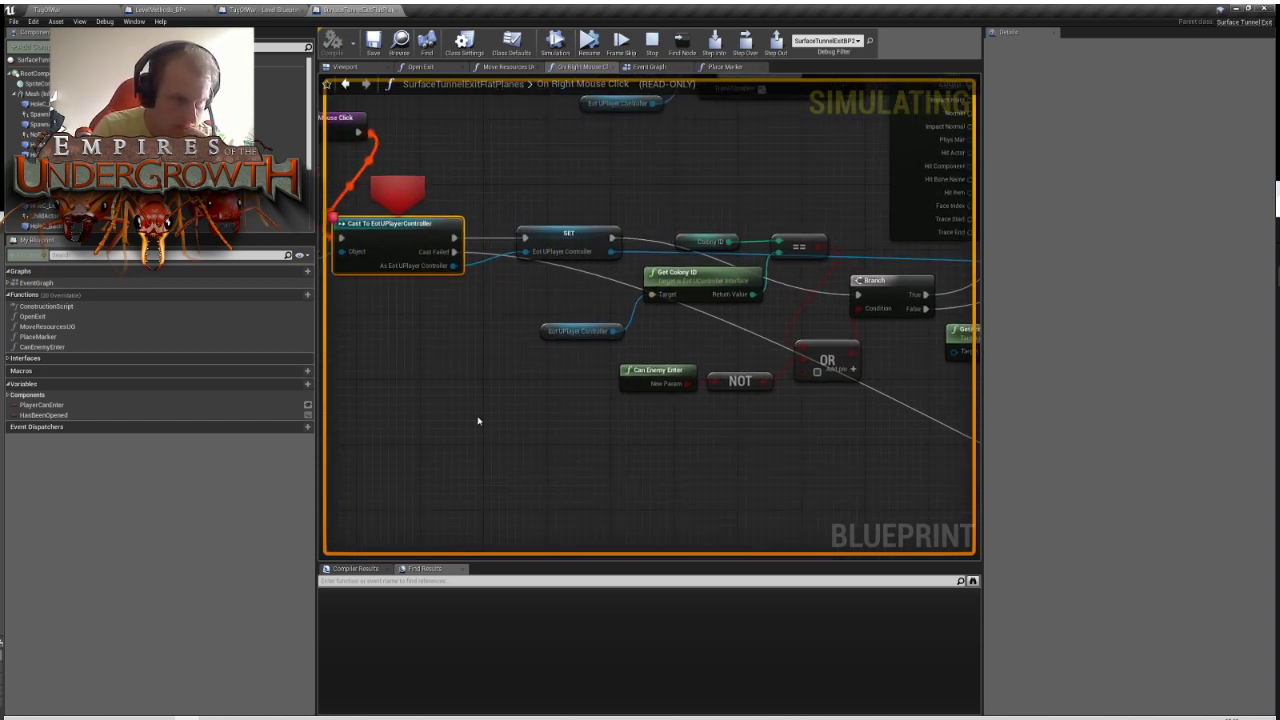
{"action": "right_click_drag", "start_coordinate": [480, 407], "coordinate": [515, 430]}
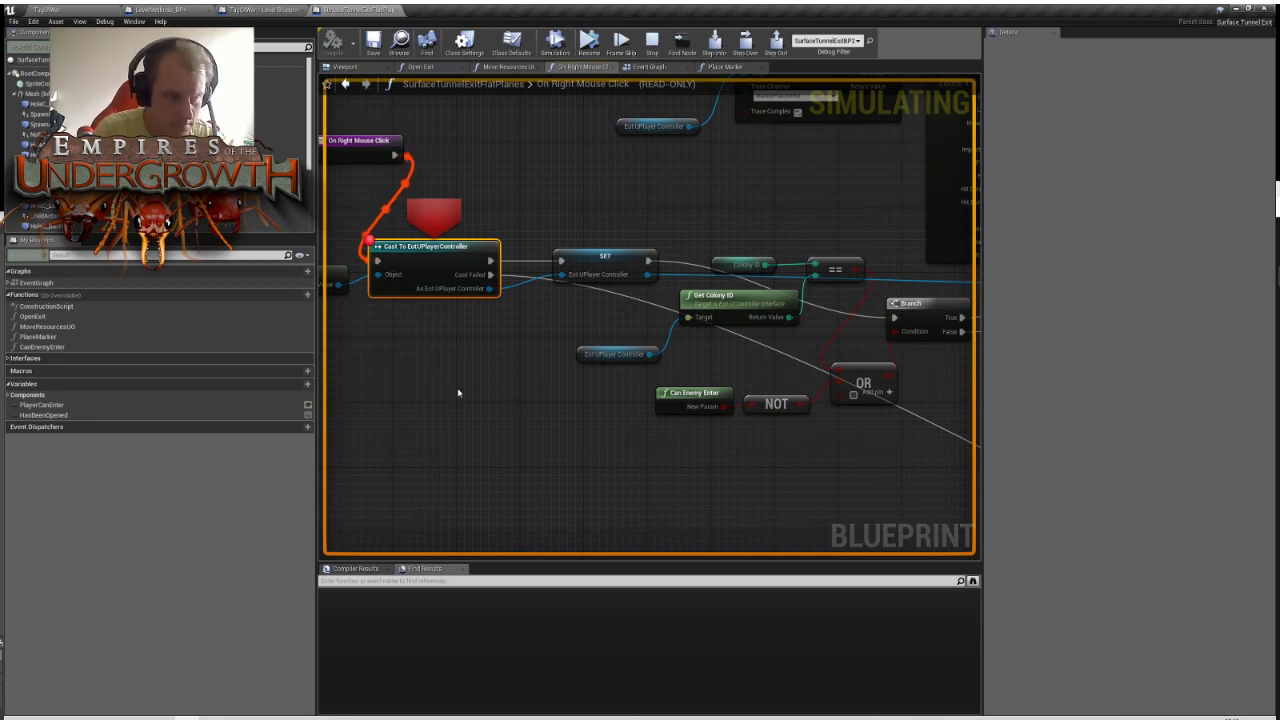
{"action": "key", "text": "Pause"}
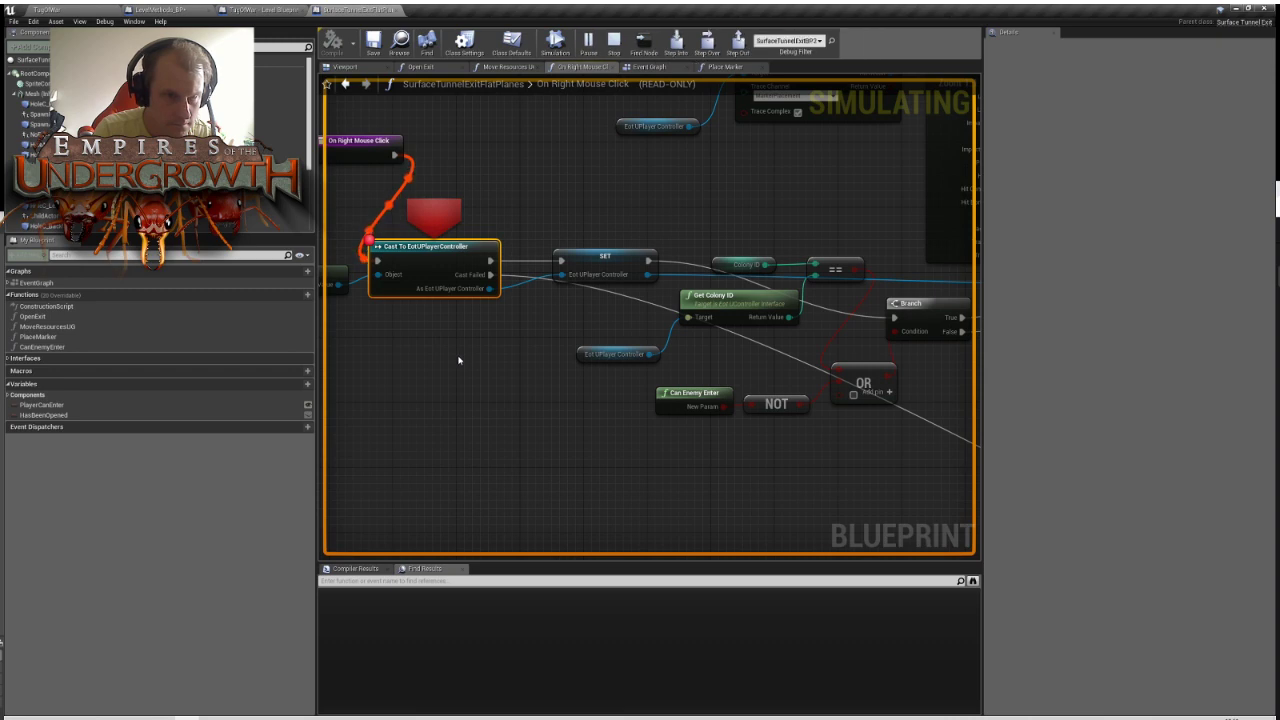
{"action": "key", "text": "Escape"}
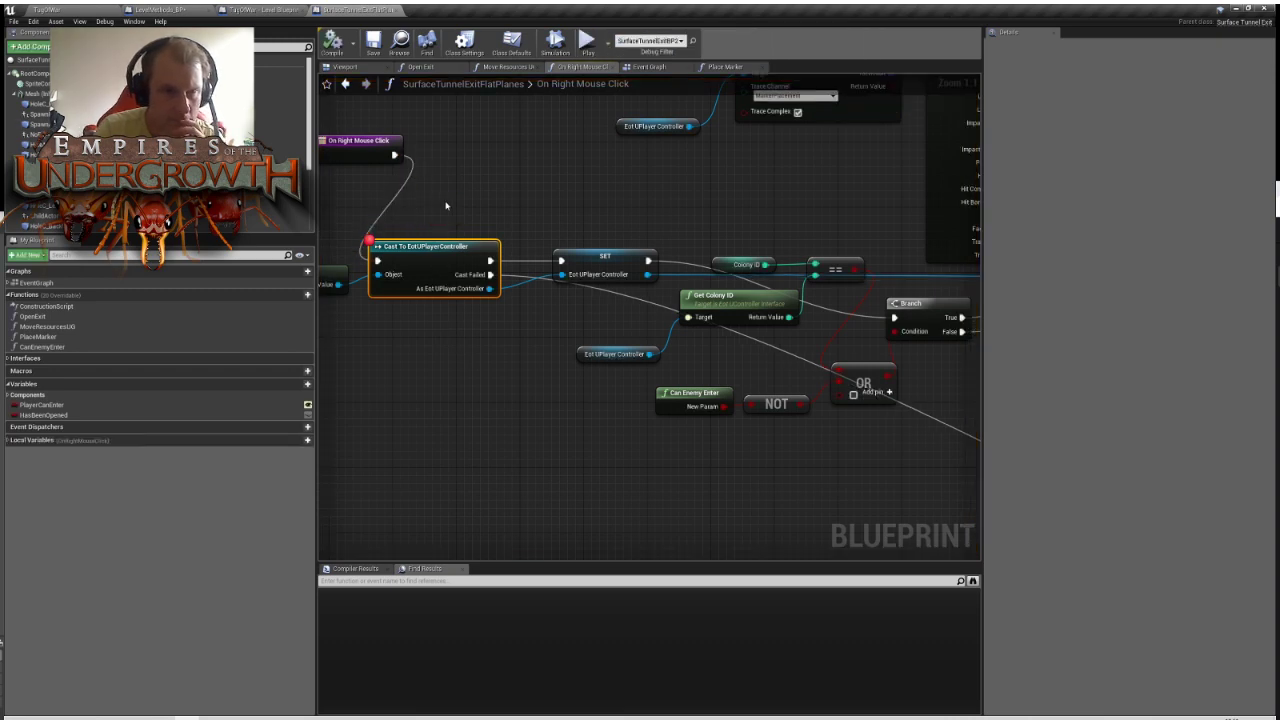
Review the TugOfWar level blueprint, the Standard Controls graph of LevelMethods_BP and the tunnel exit's right-click graph
{"action": "right_click_drag", "start_coordinate": [447, 205], "coordinate": [493, 209]}
{"action": "left_click", "coordinate": [290, 9]}
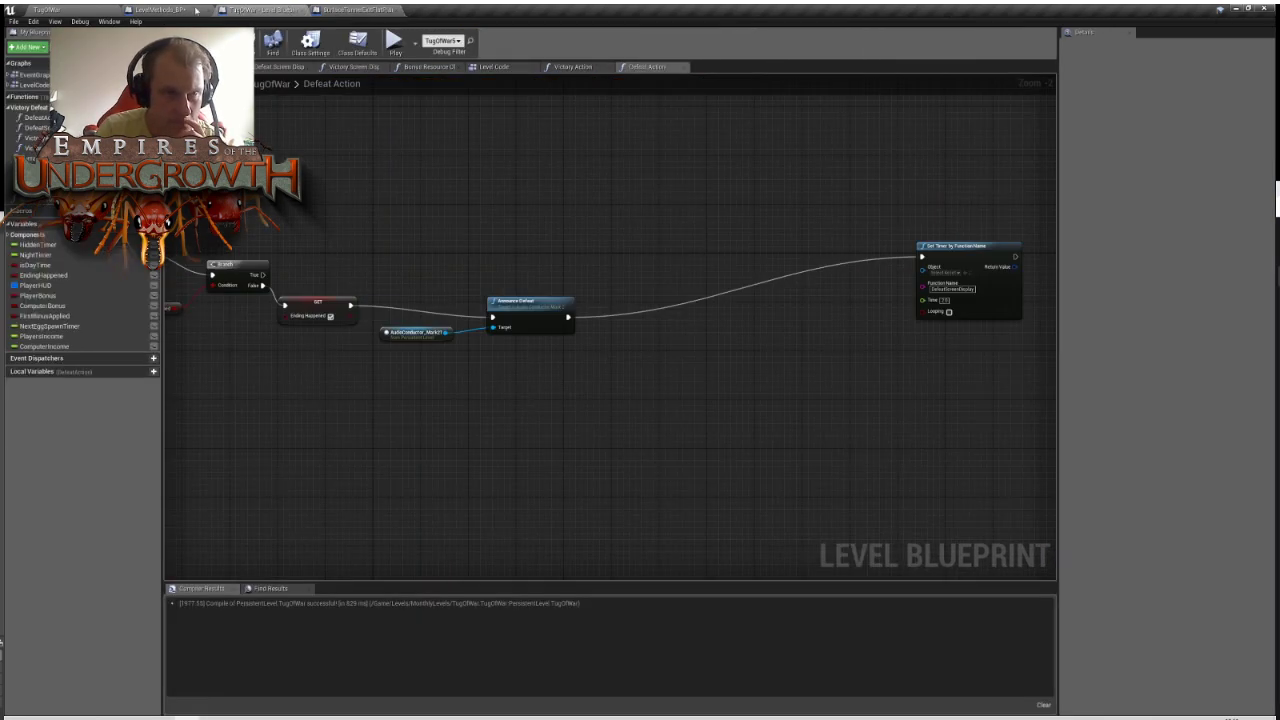
{"action": "left_click", "coordinate": [157, 10]}
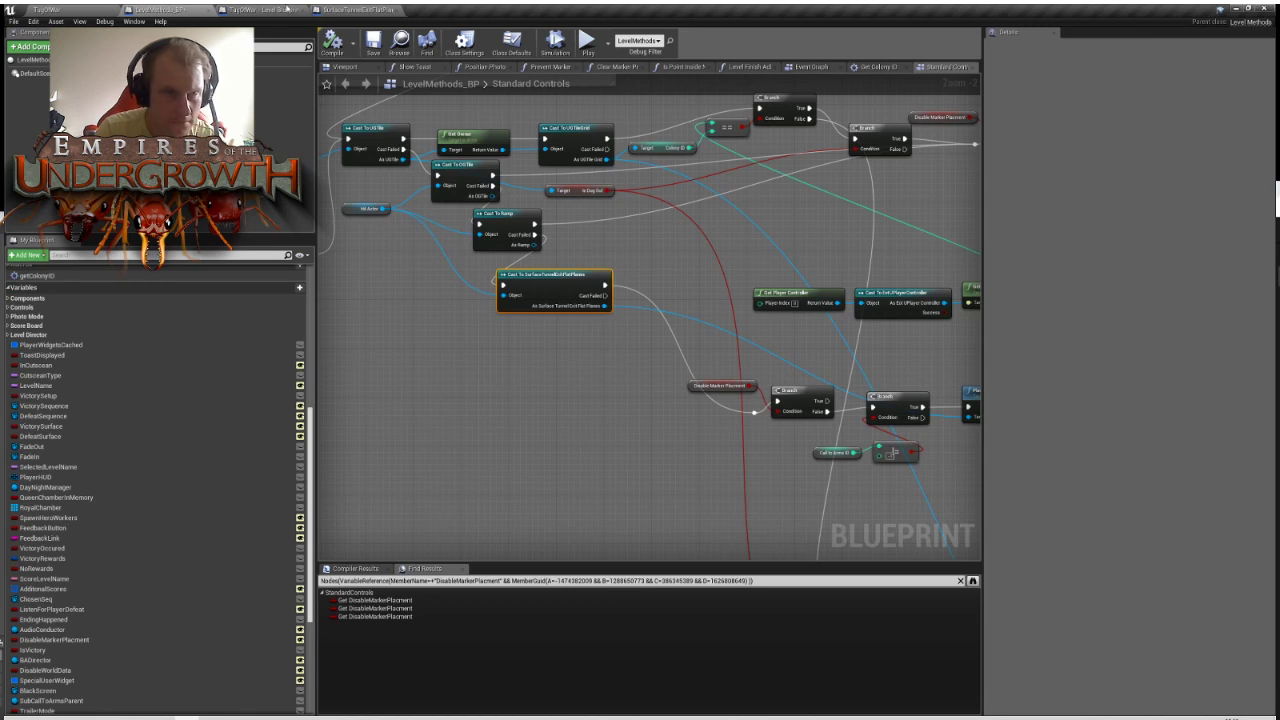
{"action": "left_click", "coordinate": [356, 10]}
{"action": "right_click_drag", "start_coordinate": [438, 208], "coordinate": [175, 222]}
{"action": "right_click_drag", "start_coordinate": [387, 237], "coordinate": [598, 263]}
Run another TugOfWar play session, move the view to the surface tunnel exit, trigger its right-click breakpoint and end the session
{"action": "left_click", "coordinate": [116, 9]}
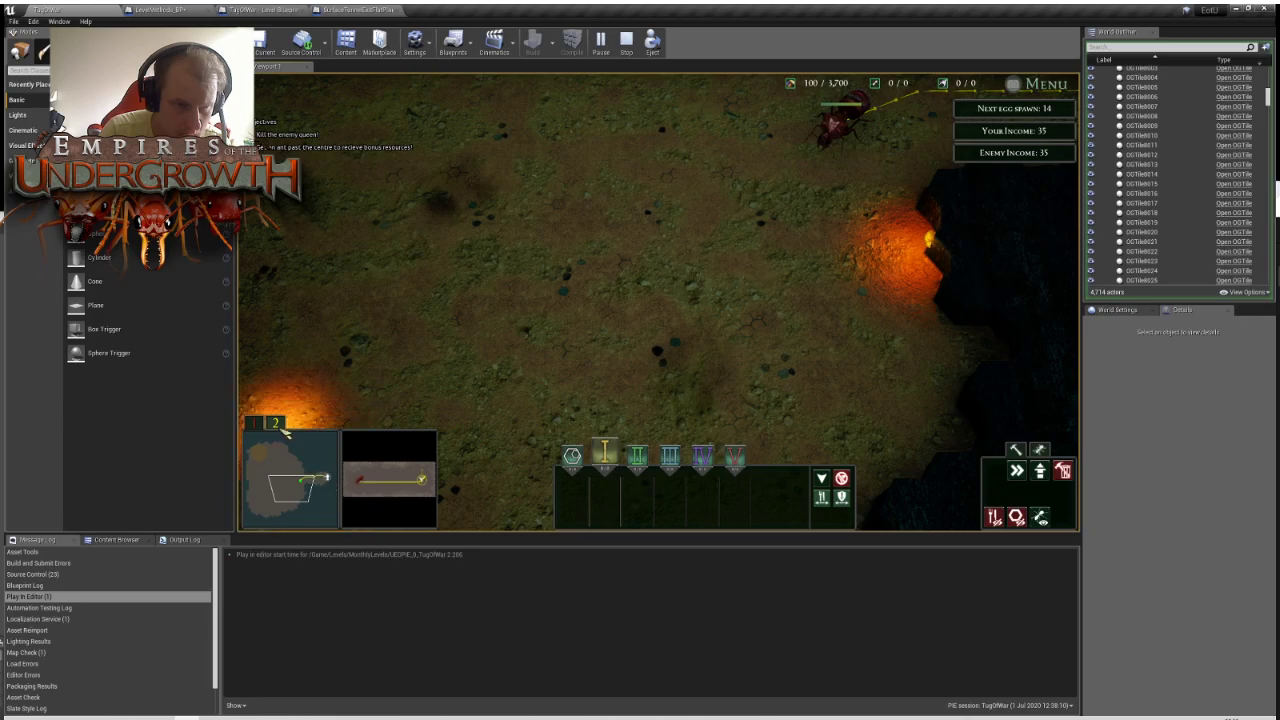
{"action": "left_click", "coordinate": [281, 429]}
{"action": "left_click", "coordinate": [256, 423]}
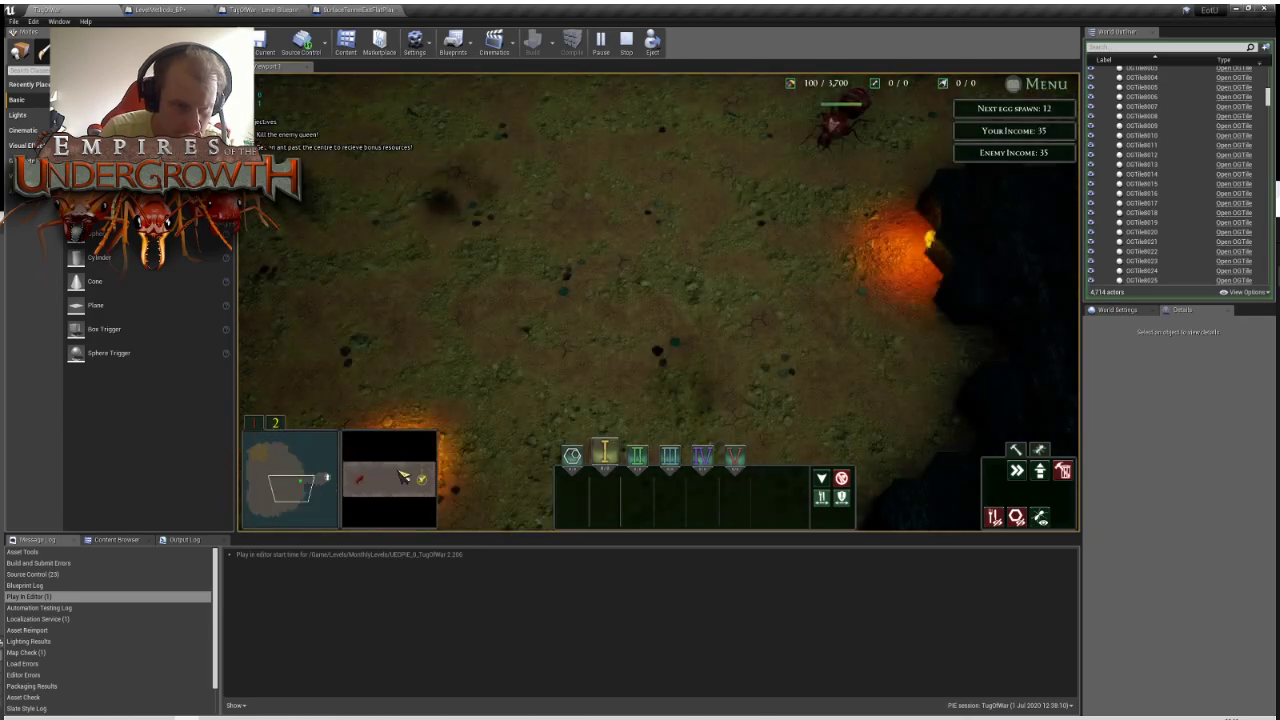
{"action": "left_click_drag", "start_coordinate": [398, 471], "coordinate": [424, 482]}
{"action": "right_click", "coordinate": [702, 364]}
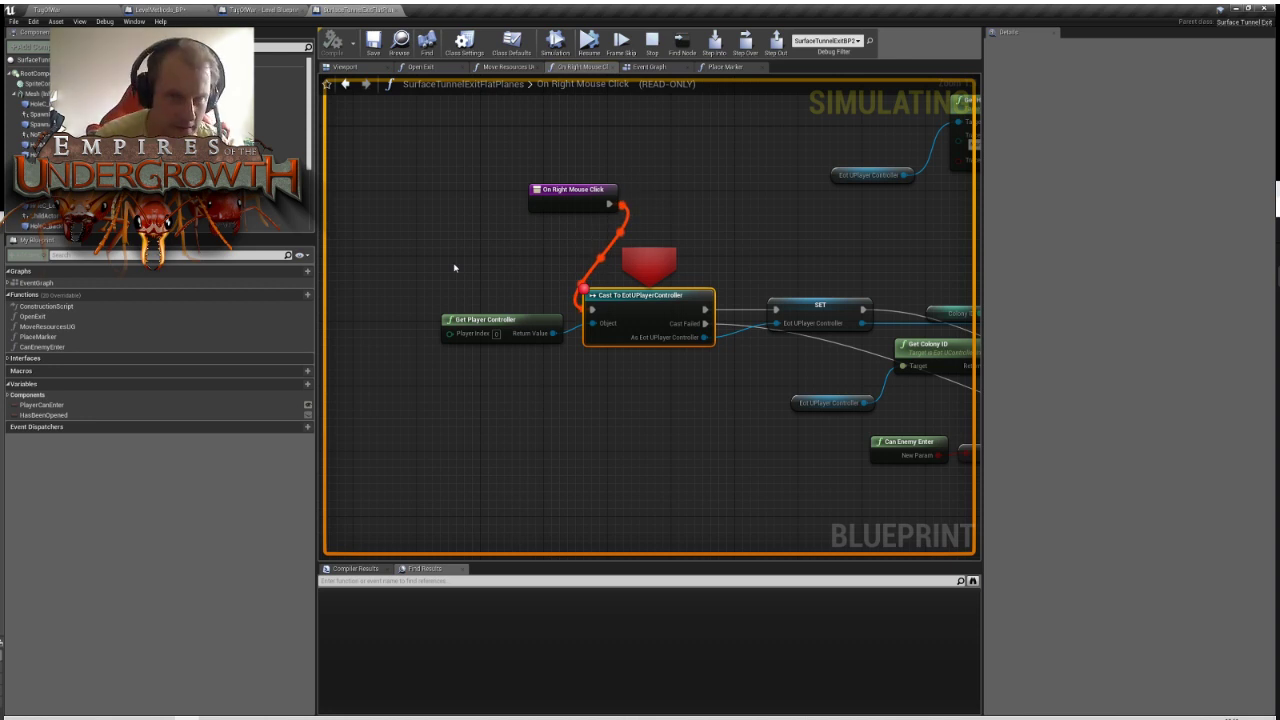
{"action": "key", "text": "Escape"}
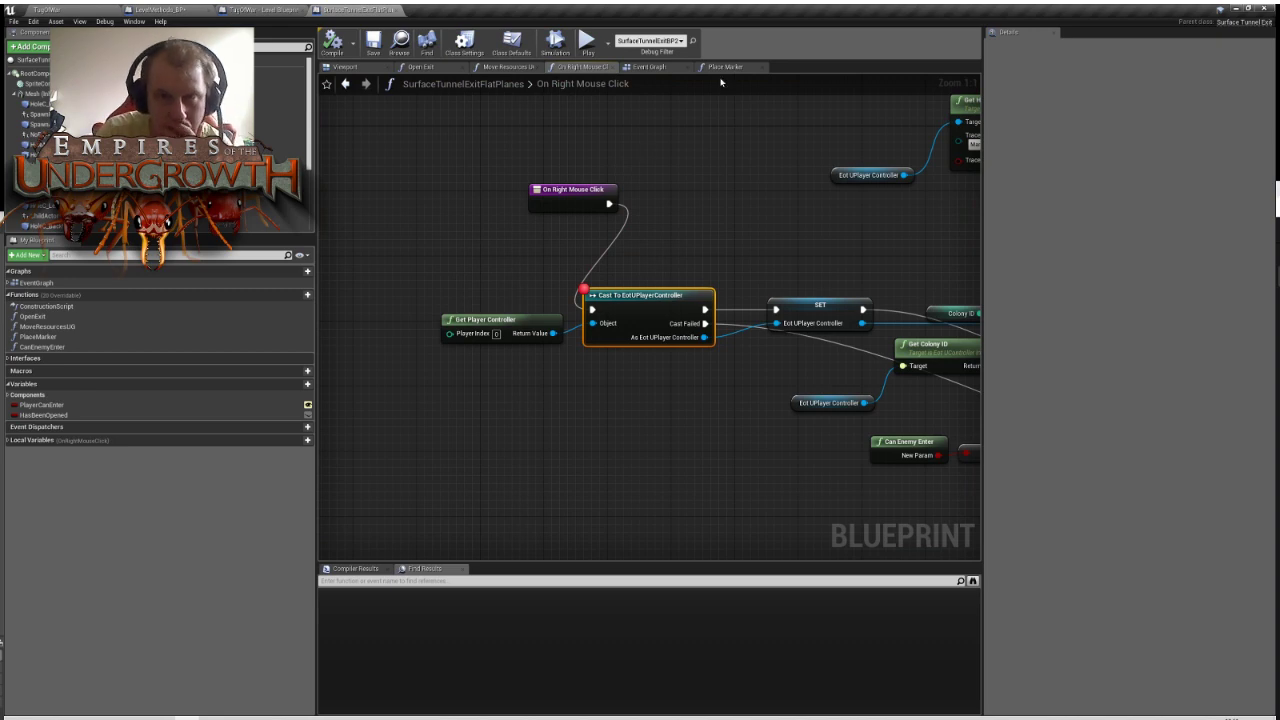
Examine the tunnel exit blueprint's Place Marker, On Right Mouse Click, Event Graph and Open Exit graphs and its component preview
{"action": "left_click", "coordinate": [738, 69]}
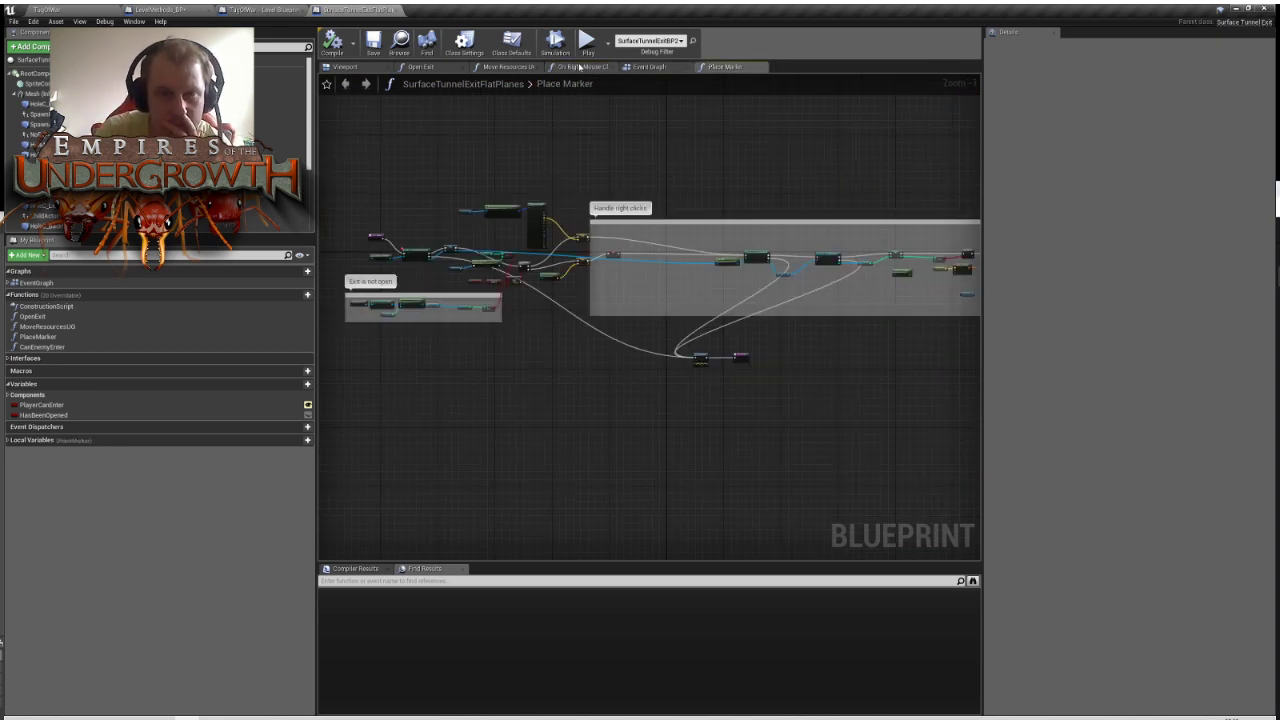
{"action": "left_click", "coordinate": [579, 67]}
{"action": "right_click_drag", "start_coordinate": [706, 218], "coordinate": [609, 183]}
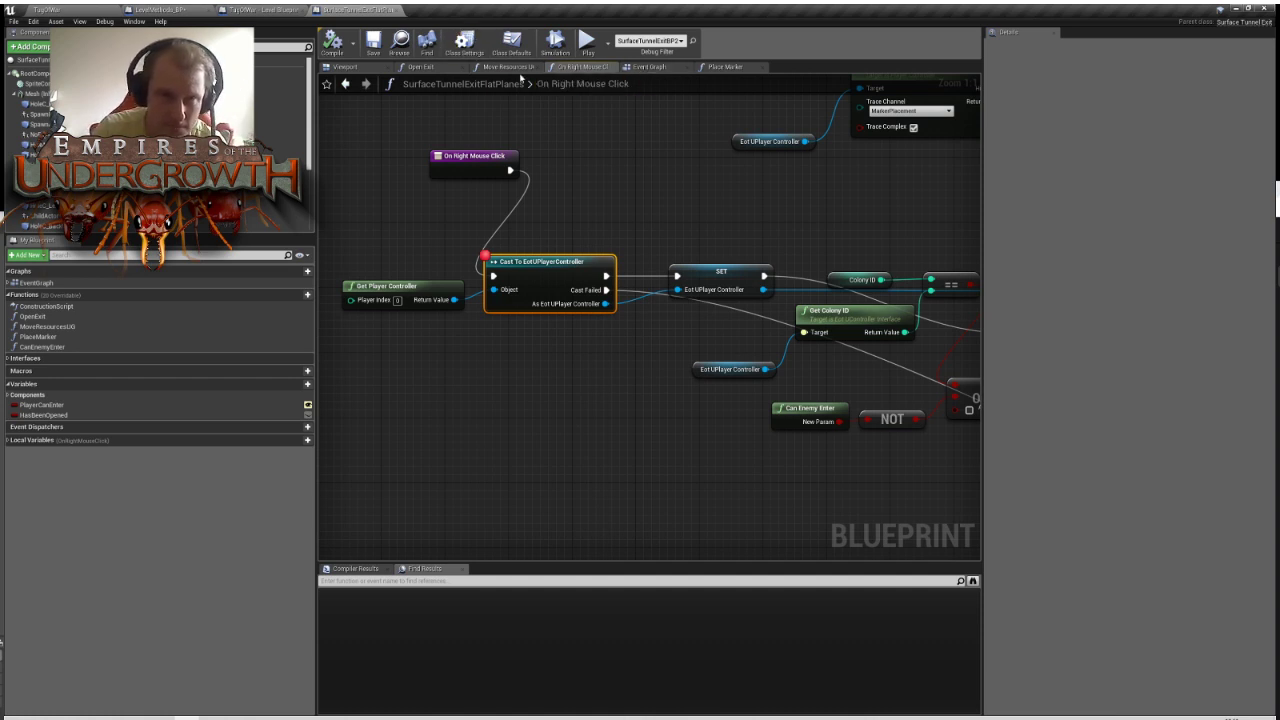
{"action": "left_click", "coordinate": [652, 67]}
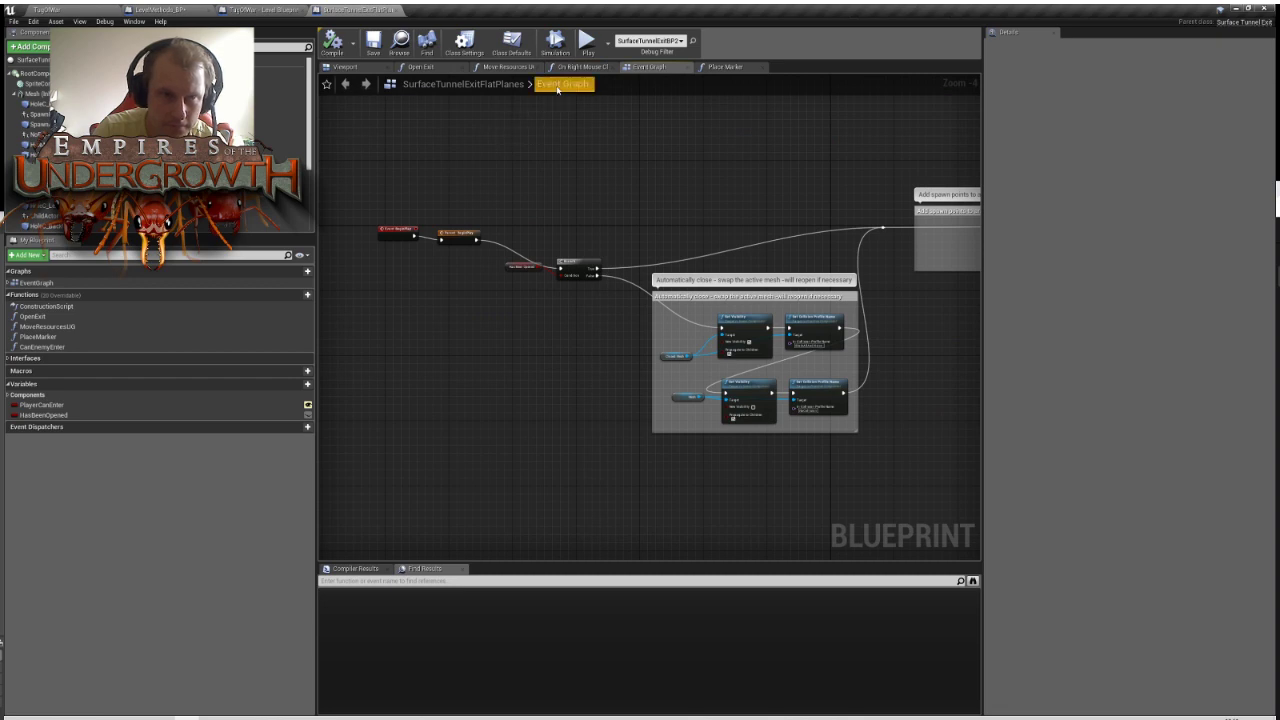
{"action": "left_click", "coordinate": [380, 67]}
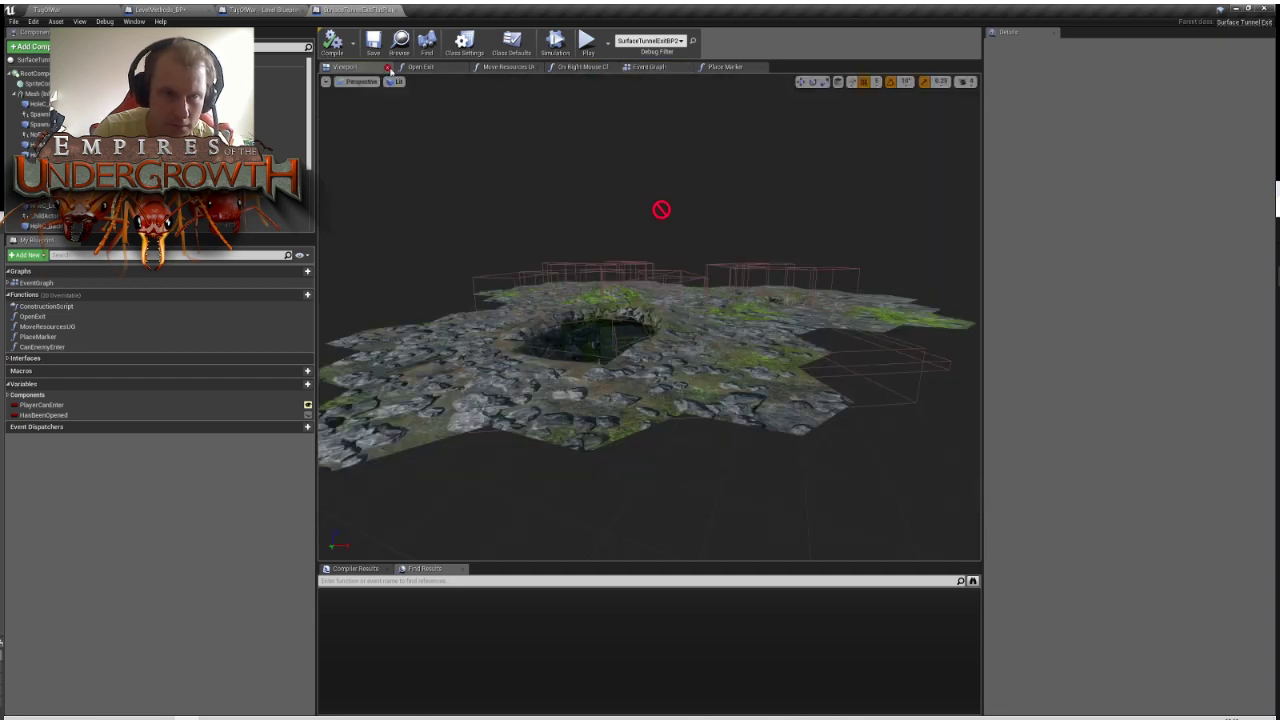
{"action": "left_click", "coordinate": [430, 67]}
{"action": "scroll", "coordinate": [634, 343], "scroll_direction": "down", "scroll_amount": 9}
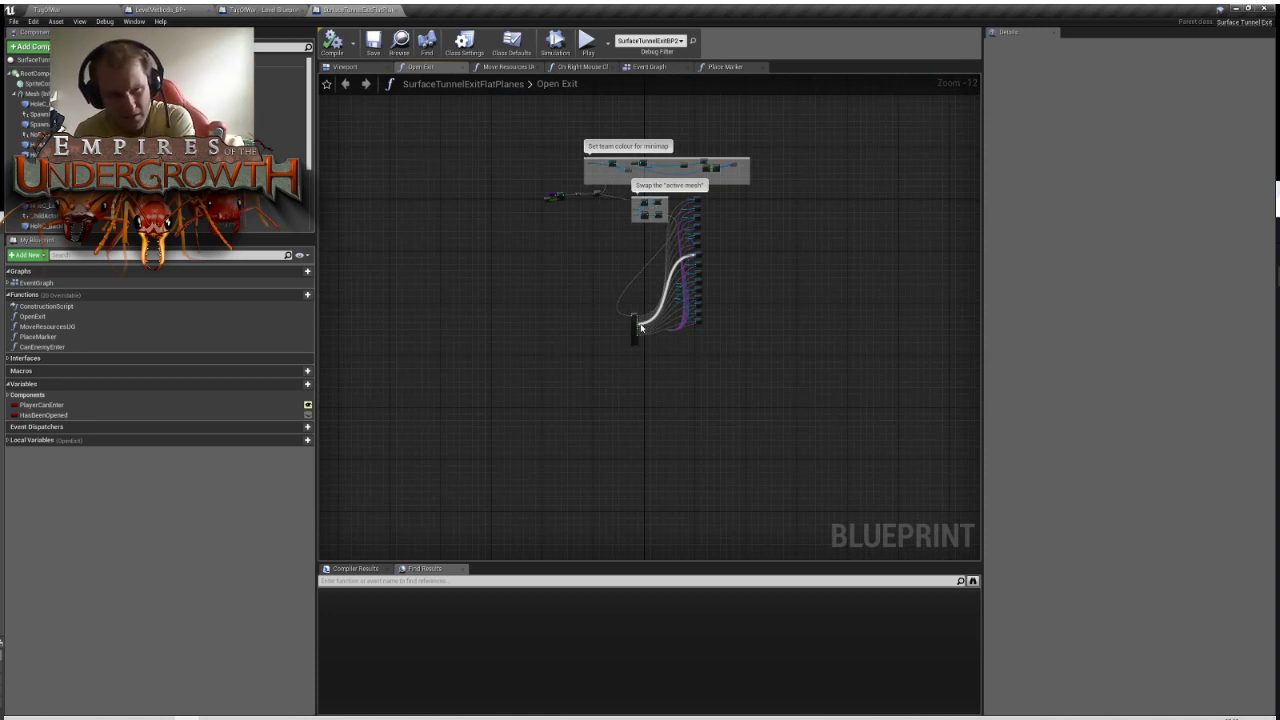
{"action": "left_click", "coordinate": [641, 327]}
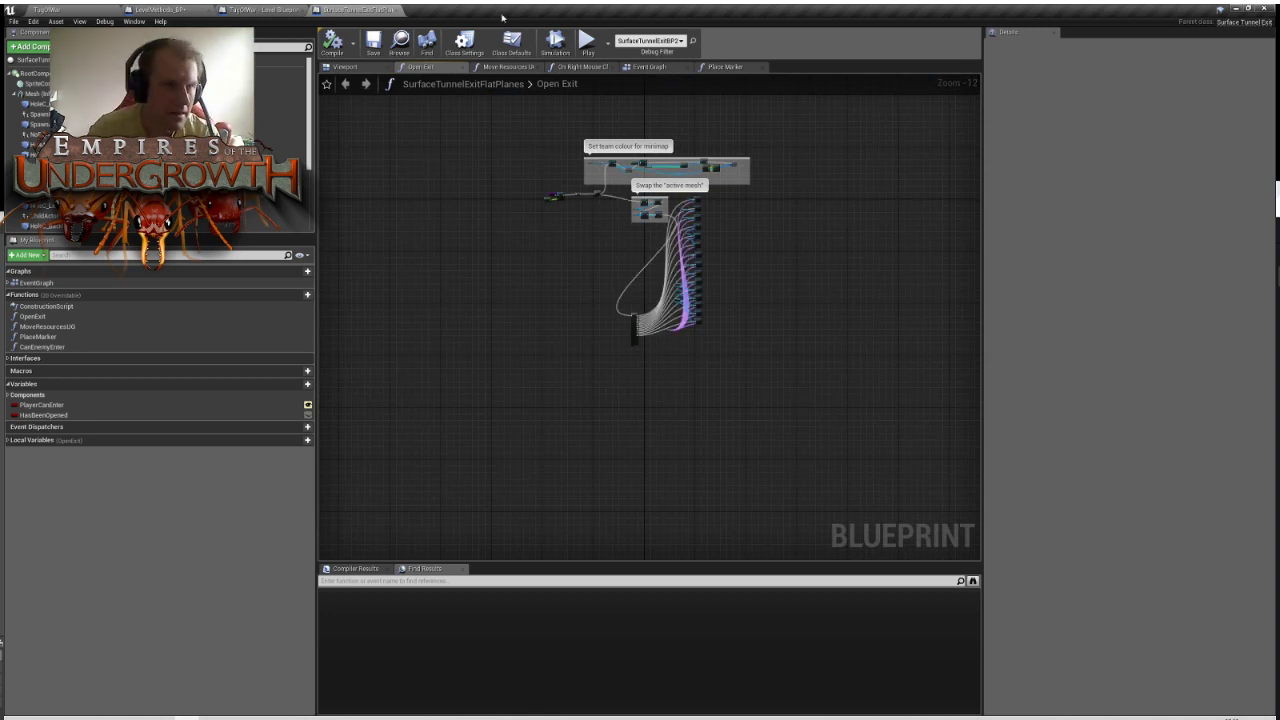
Inspect the DisableMarkerPlacment variable's settings in LevelMethods_BP and examine the Place Marker branch of the Standard Controls graph
{"action": "left_click", "coordinate": [196, 9]}
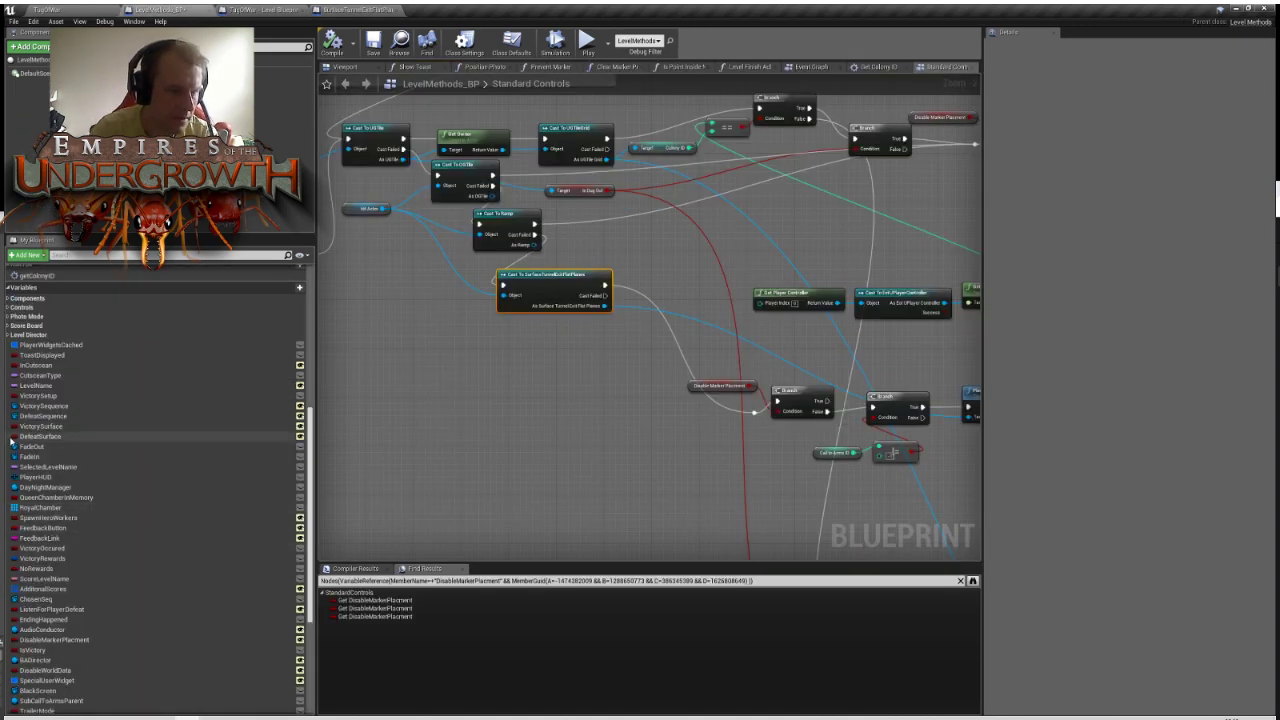
{"action": "scroll", "coordinate": [63, 508], "scroll_direction": "down", "scroll_amount": 4}
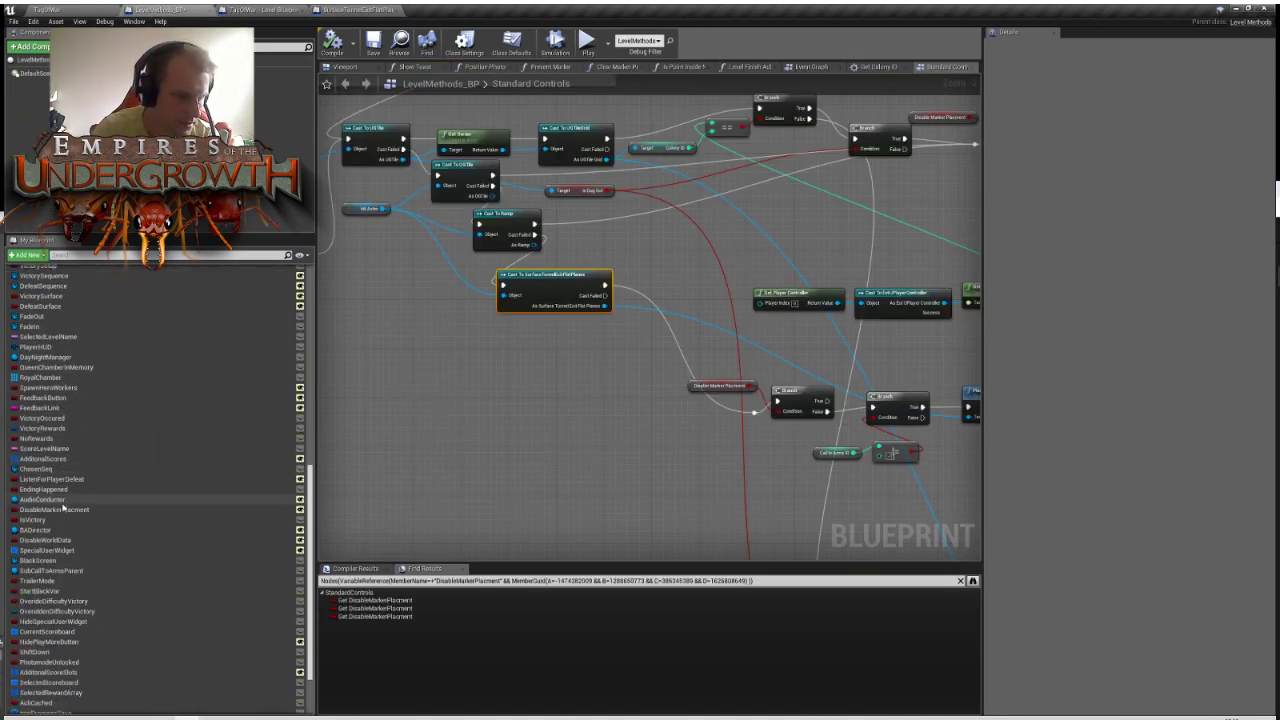
{"action": "scroll", "coordinate": [68, 614], "scroll_direction": "down", "scroll_amount": 3}
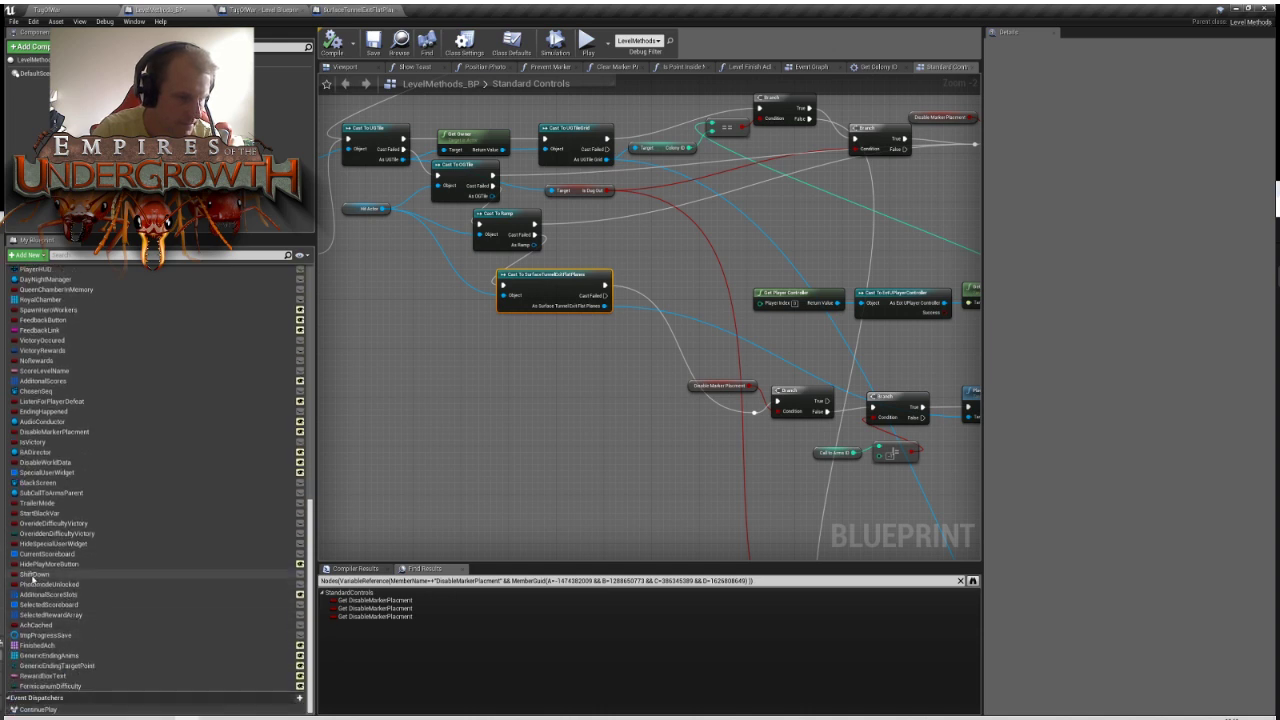
{"action": "left_click", "coordinate": [48, 433]}
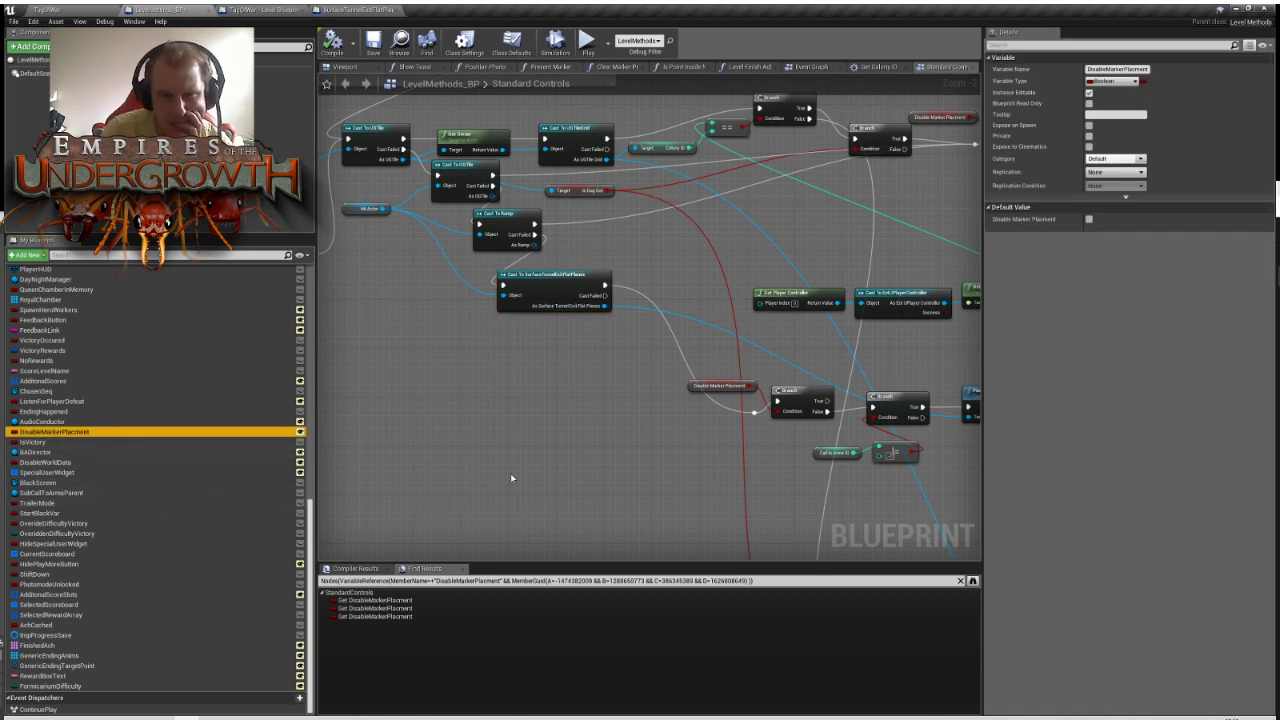
{"action": "right_click_drag", "start_coordinate": [571, 500], "coordinate": [456, 507]}
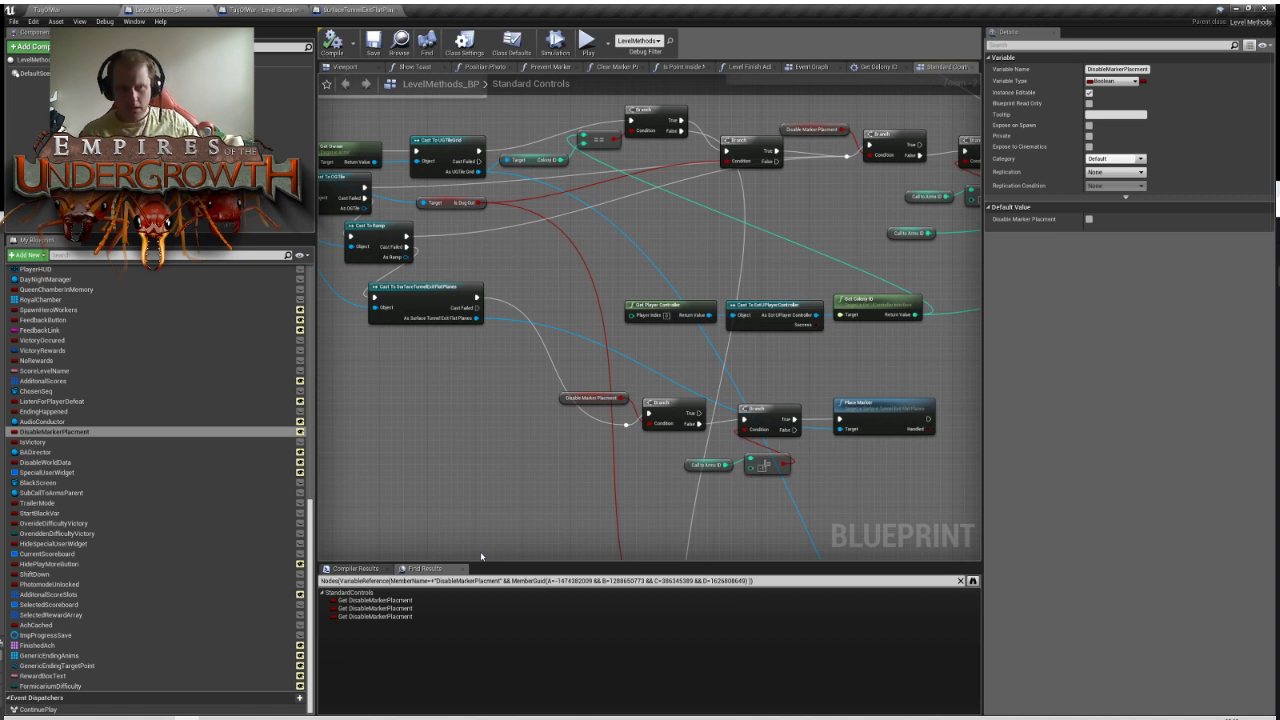
{"action": "left_click", "coordinate": [887, 415]}
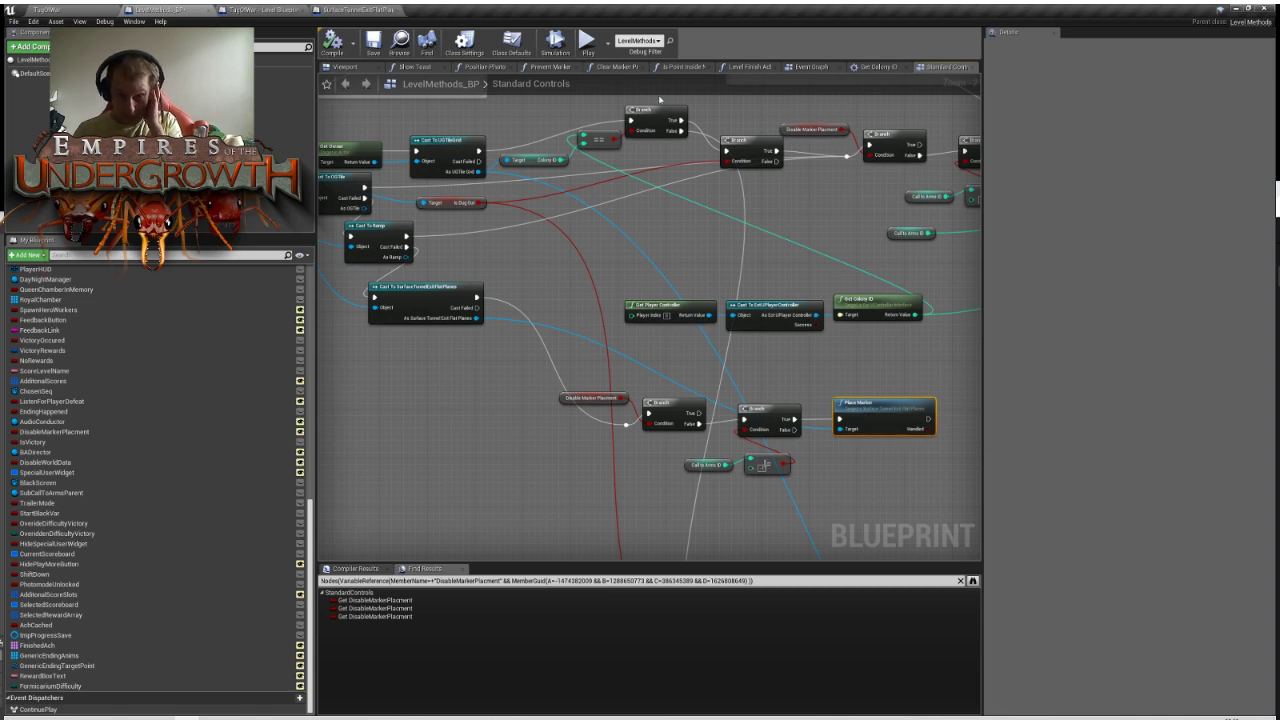
{"action": "left_click", "coordinate": [246, 8]}
{"action": "left_click", "coordinate": [336, 9]}
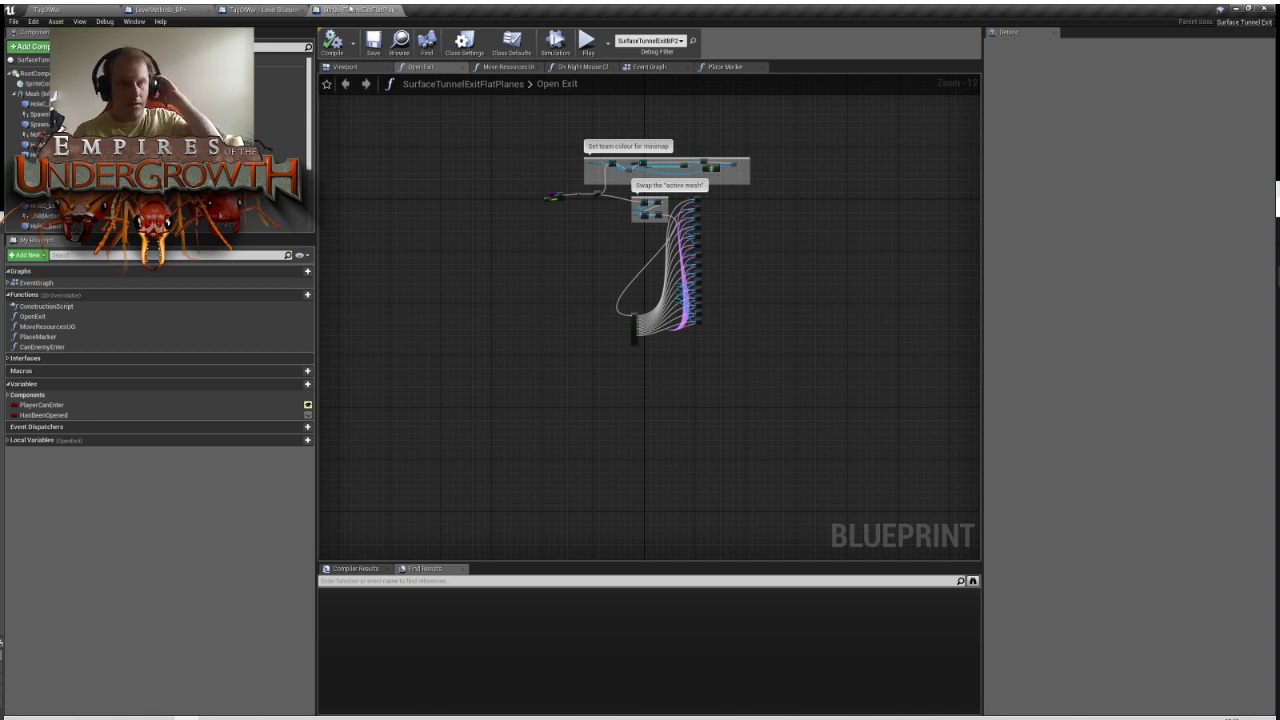
{"action": "left_click", "coordinate": [267, 9]}
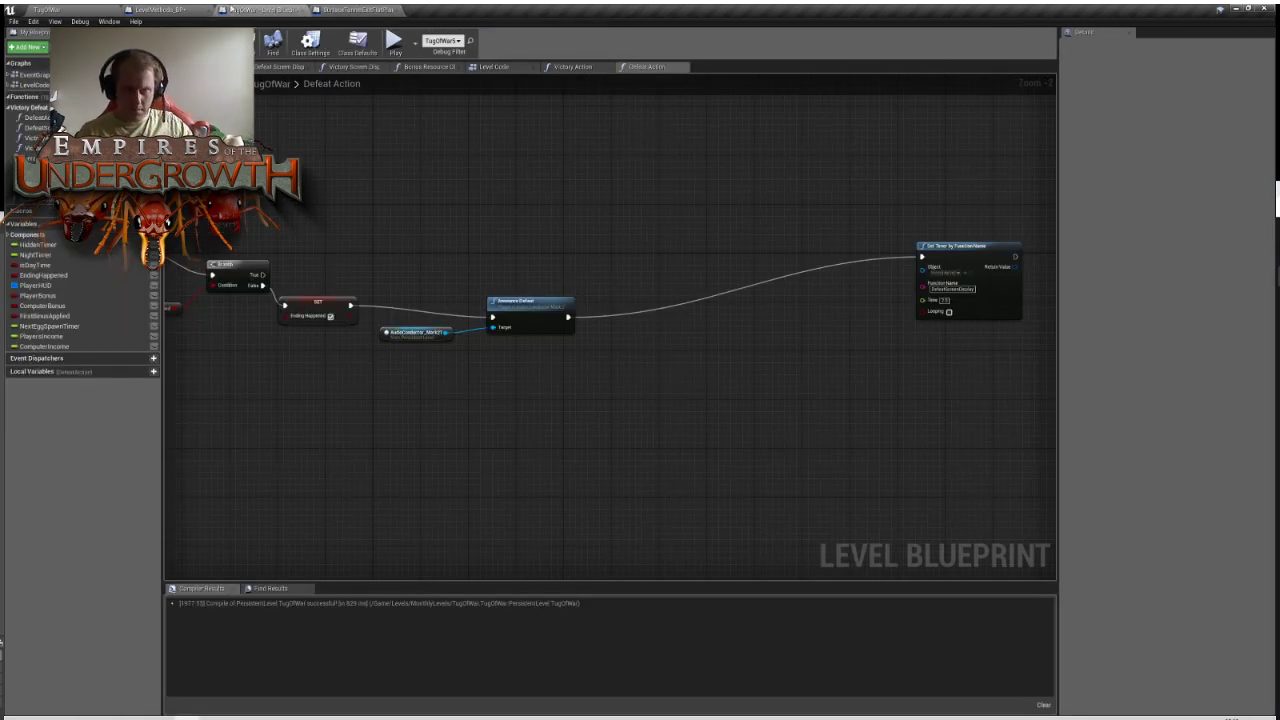
{"action": "right_click_drag", "start_coordinate": [386, 134], "coordinate": [455, 159]}
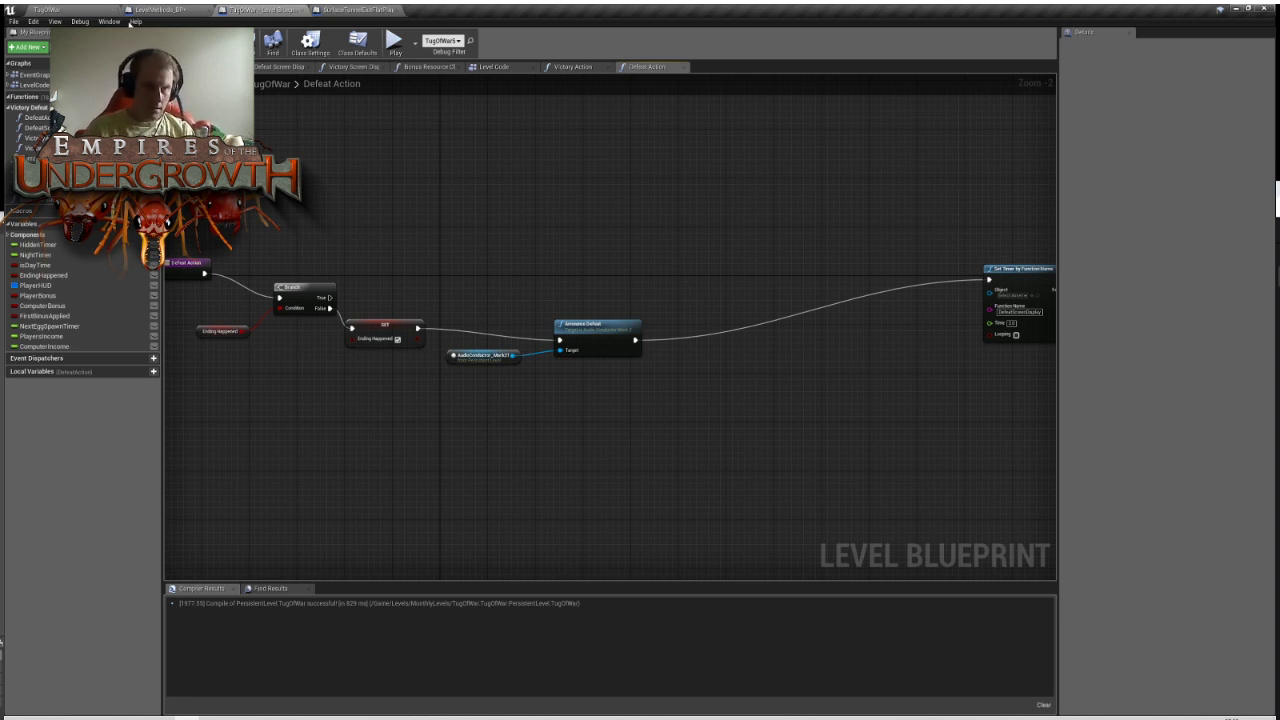
{"action": "left_click", "coordinate": [357, 11]}
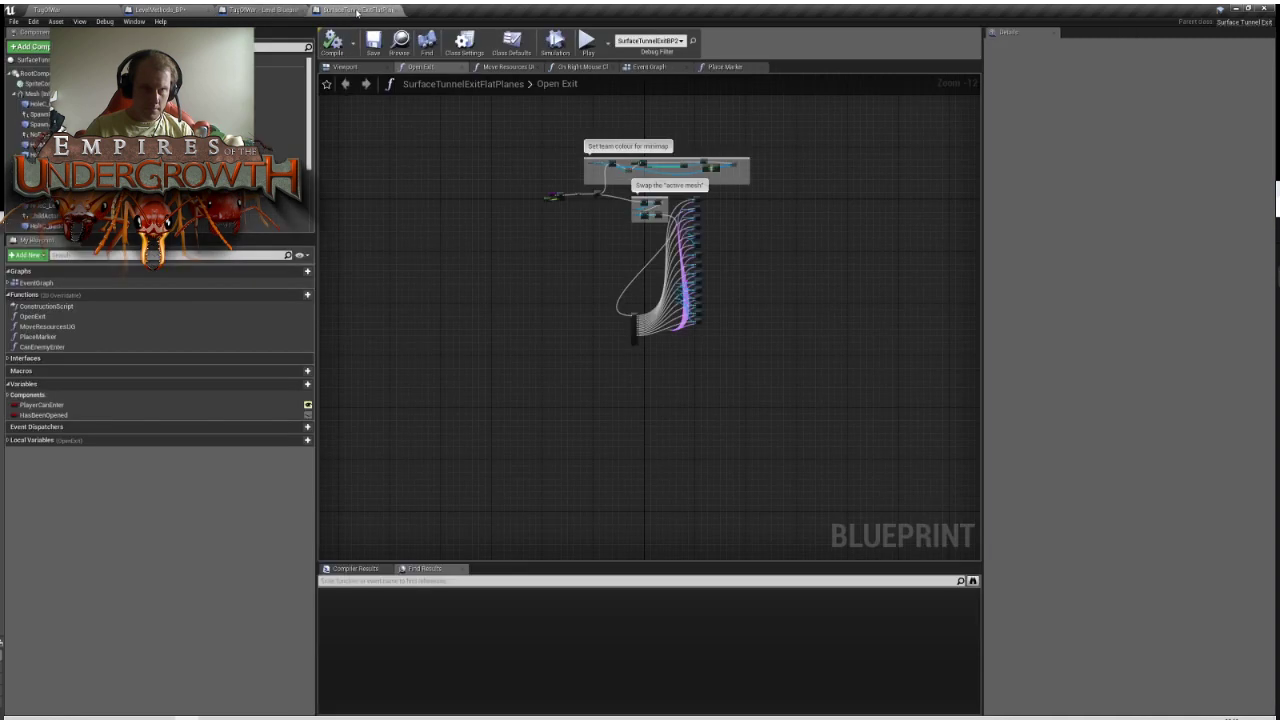
{"action": "right_click_drag", "start_coordinate": [480, 269], "coordinate": [455, 276]}
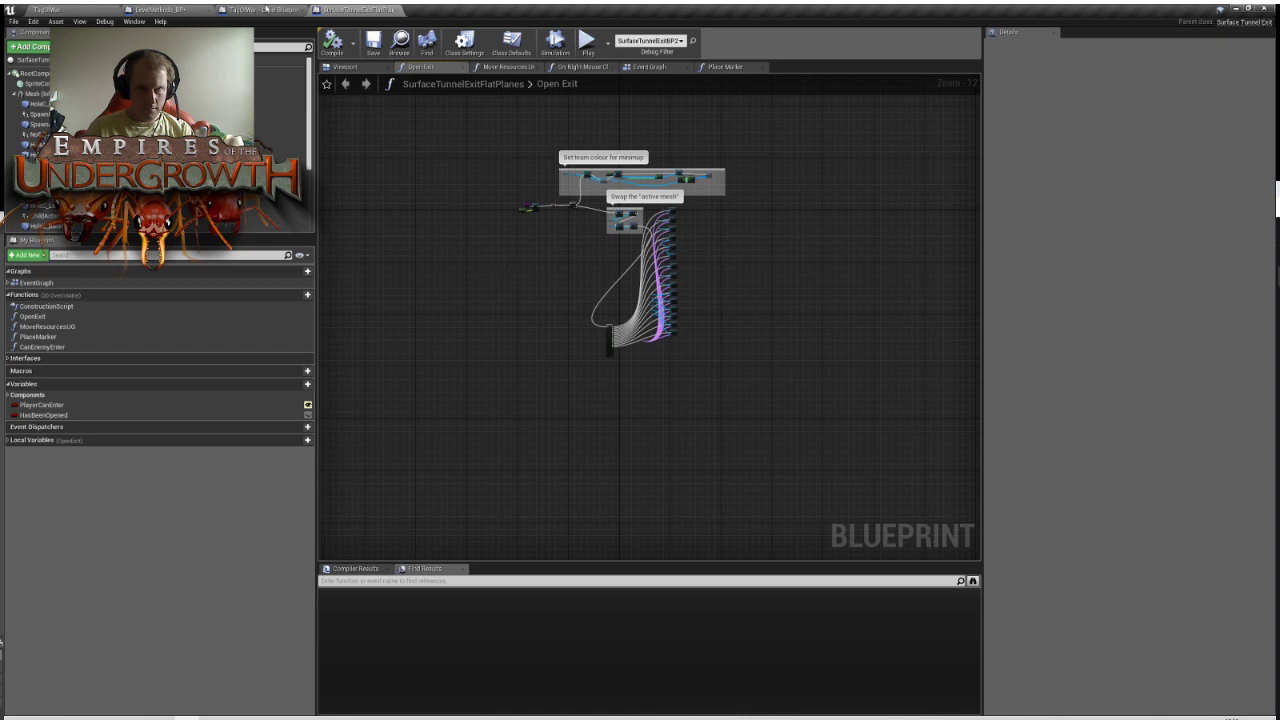
{"action": "left_click", "coordinate": [262, 10]}
{"action": "left_click", "coordinate": [188, 9]}
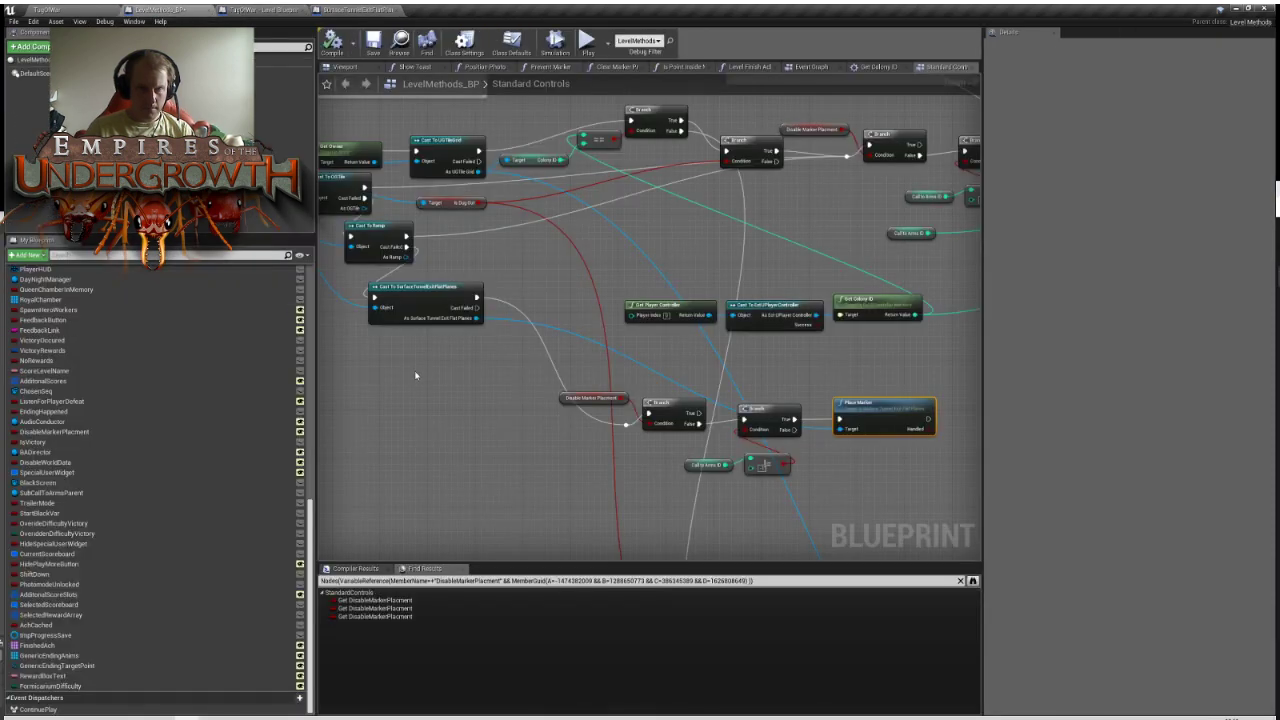
{"action": "right_click_drag", "start_coordinate": [415, 375], "coordinate": [708, 420]}
{"action": "left_click", "coordinate": [70, 10]}
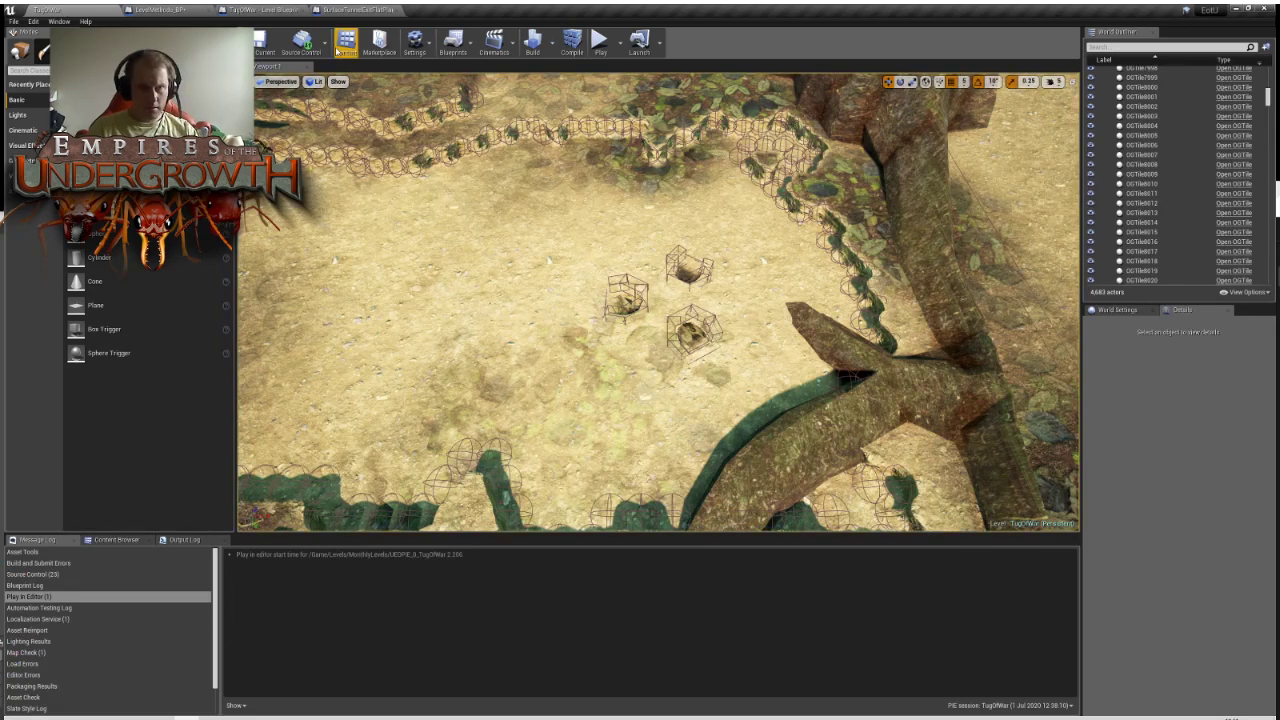
Look over the Defeat Action, Level Code, Bonus Resource Check and Event Graph graphs of the TugOfWar level blueprint
{"action": "left_click", "coordinate": [262, 10]}
{"action": "right_click_drag", "start_coordinate": [474, 243], "coordinate": [670, 213]}
{"action": "scroll", "coordinate": [620, 203], "scroll_direction": "down", "scroll_amount": 10}
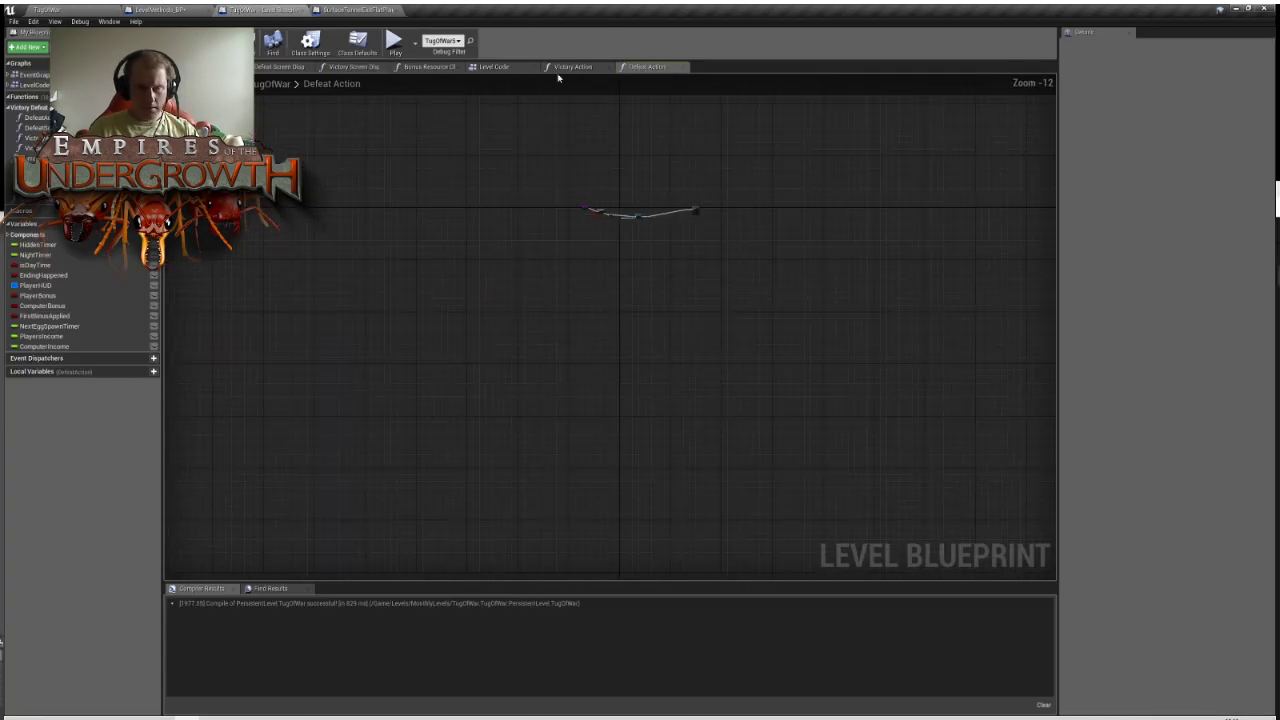
{"action": "left_click", "coordinate": [481, 70]}
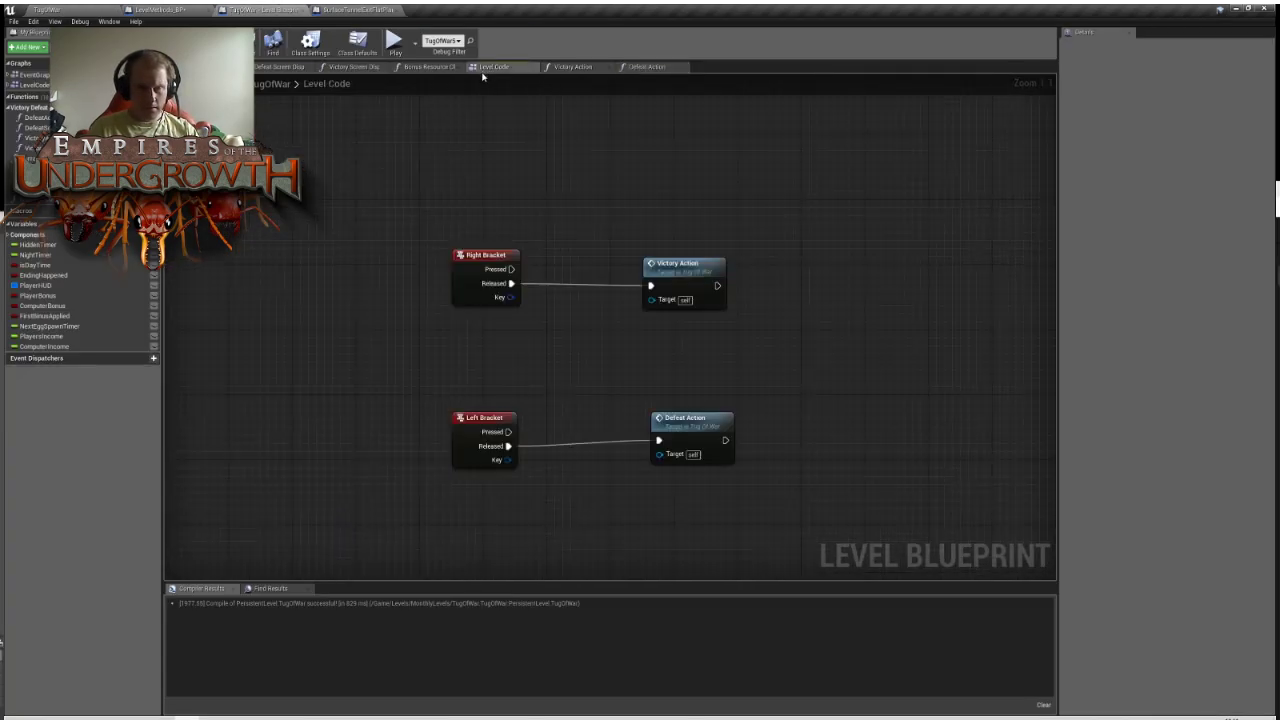
{"action": "left_click", "coordinate": [428, 65]}
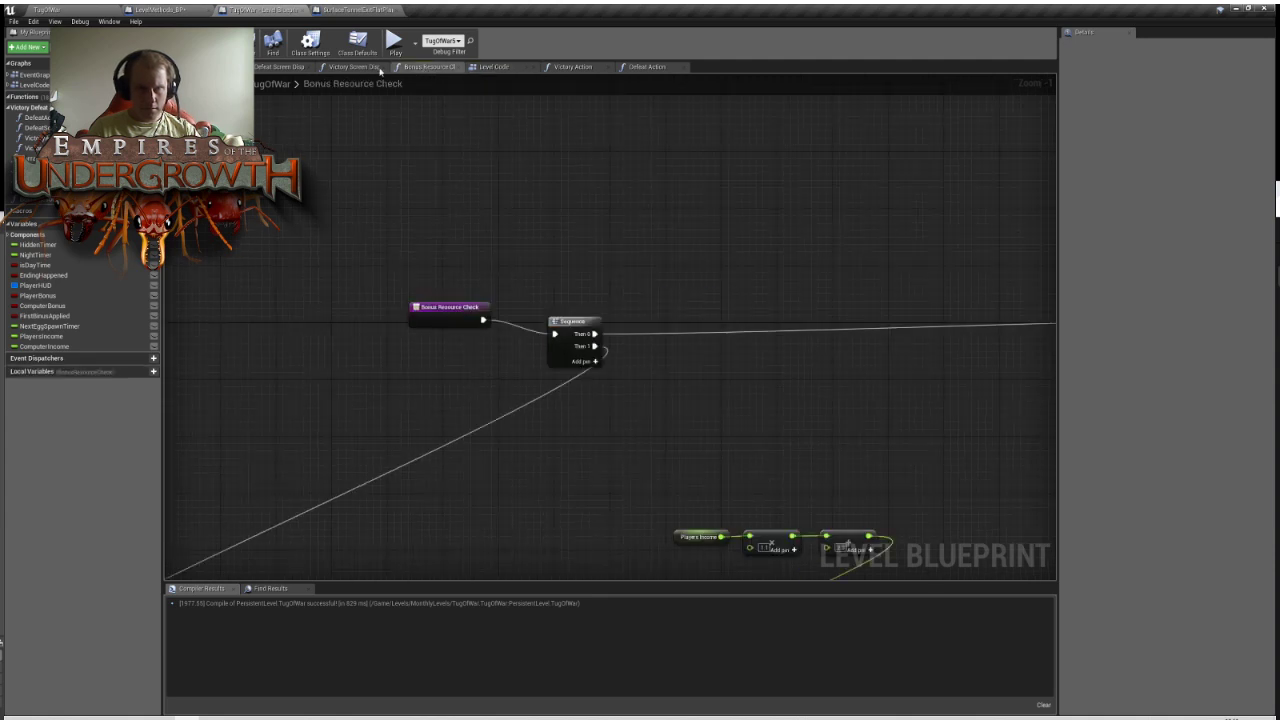
{"action": "left_click", "coordinate": [205, 67]}
{"action": "scroll", "coordinate": [635, 355], "scroll_direction": "down", "scroll_amount": 8}
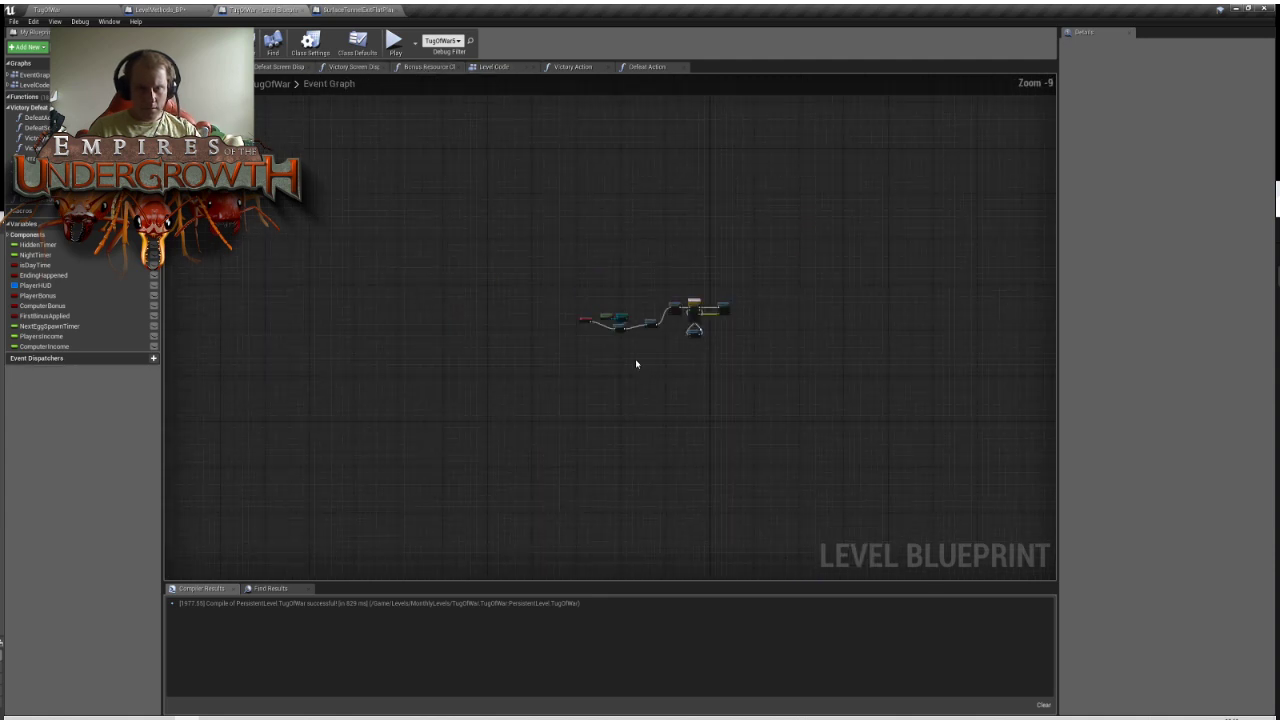
Examine the Level Code section that spawns the call-to-arms actors at the surface tunnels and sets their linked actors
{"action": "left_click", "coordinate": [492, 66]}
{"action": "scroll", "coordinate": [726, 385], "scroll_direction": "down", "scroll_amount": 3}
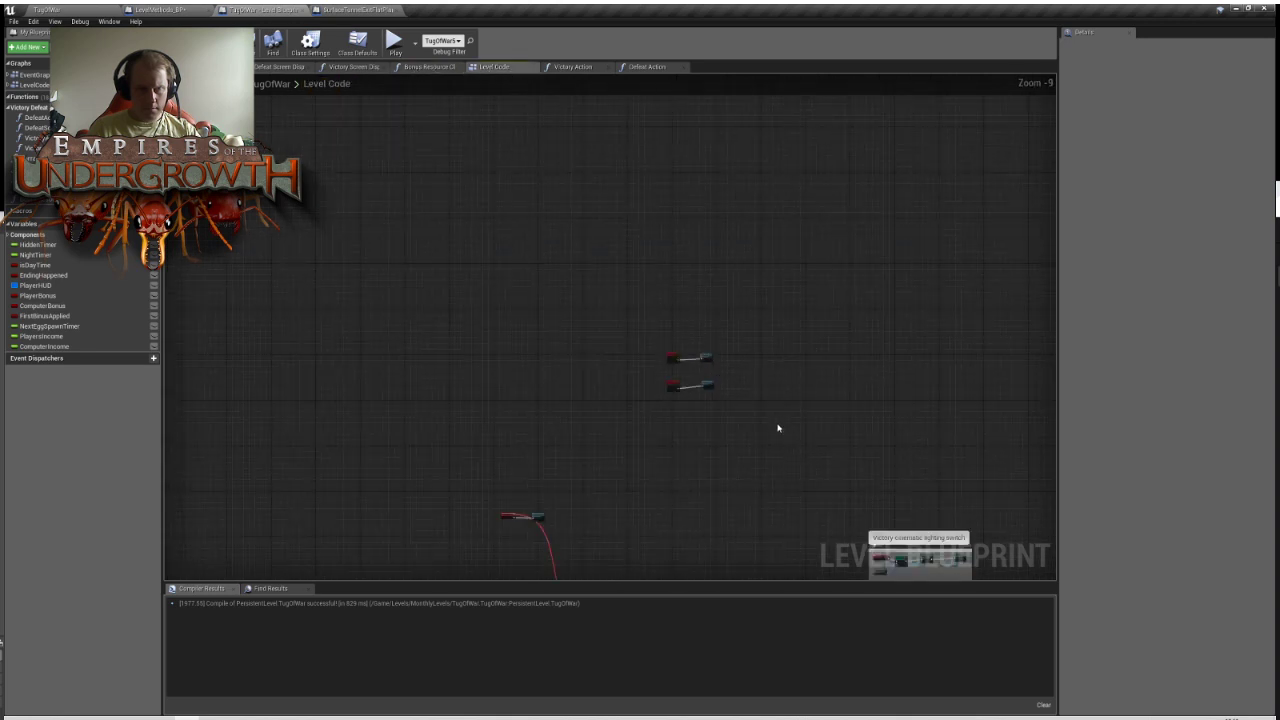
{"action": "right_click_drag", "start_coordinate": [777, 426], "coordinate": [528, 229]}
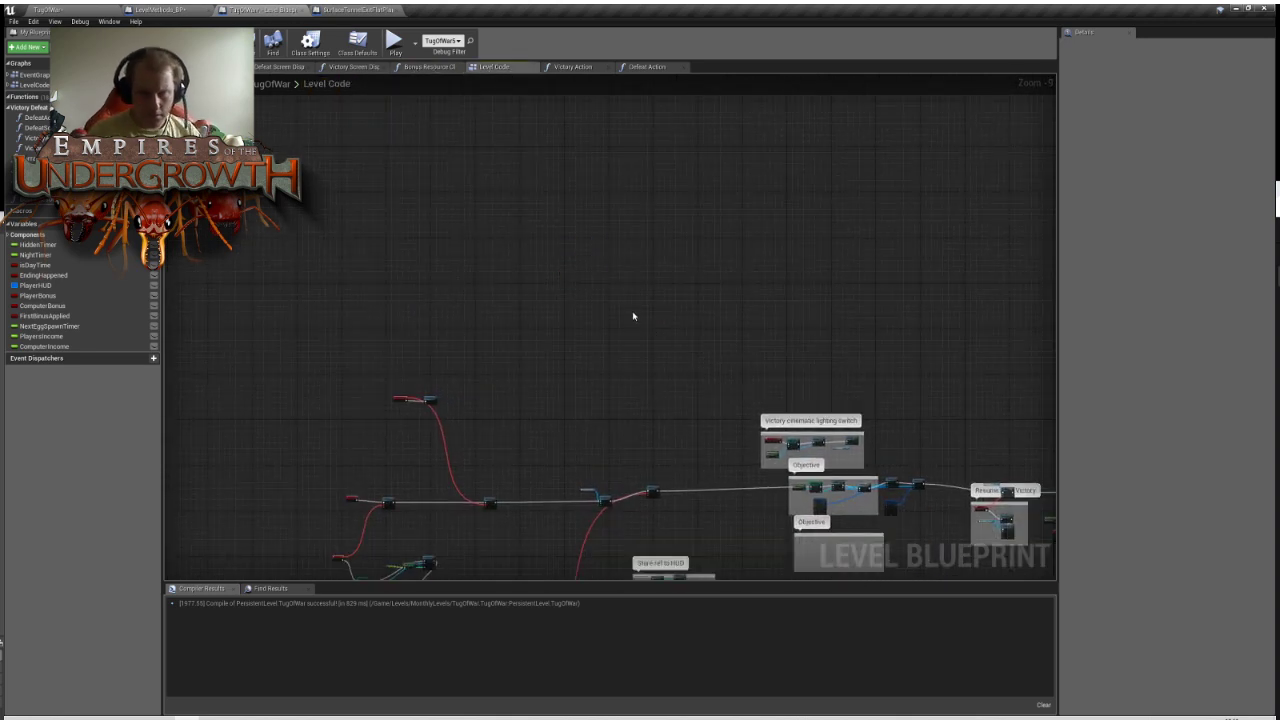
{"action": "right_click_drag", "start_coordinate": [634, 314], "coordinate": [871, 242]}
{"action": "scroll", "coordinate": [629, 380], "scroll_direction": "up", "scroll_amount": 6}
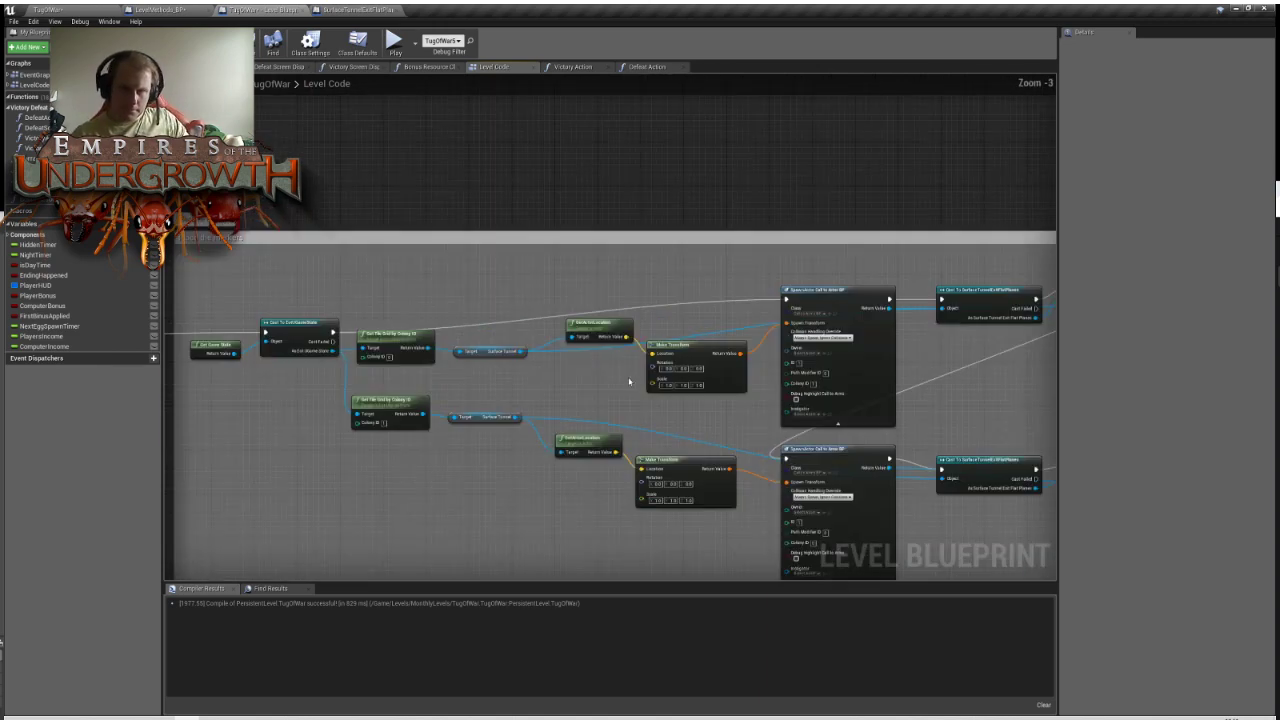
{"action": "right_click_drag", "start_coordinate": [636, 406], "coordinate": [636, 346]}
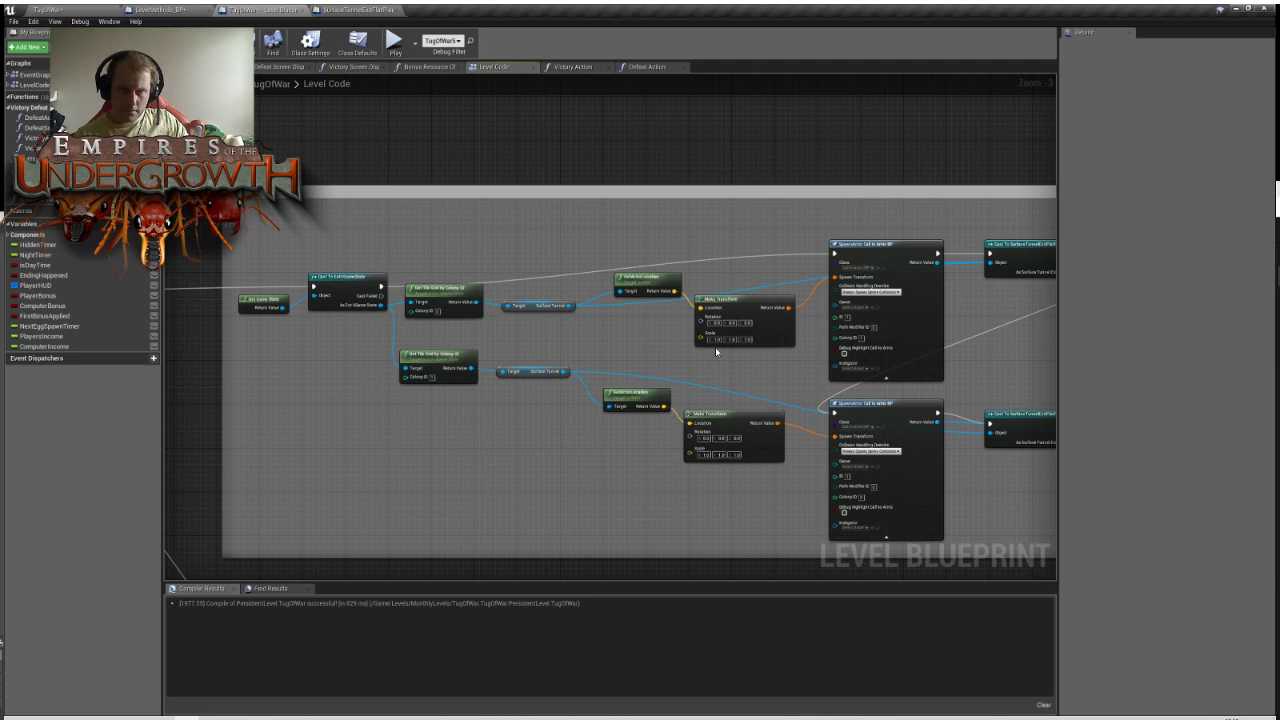
{"action": "right_click_drag", "start_coordinate": [745, 229], "coordinate": [546, 226]}
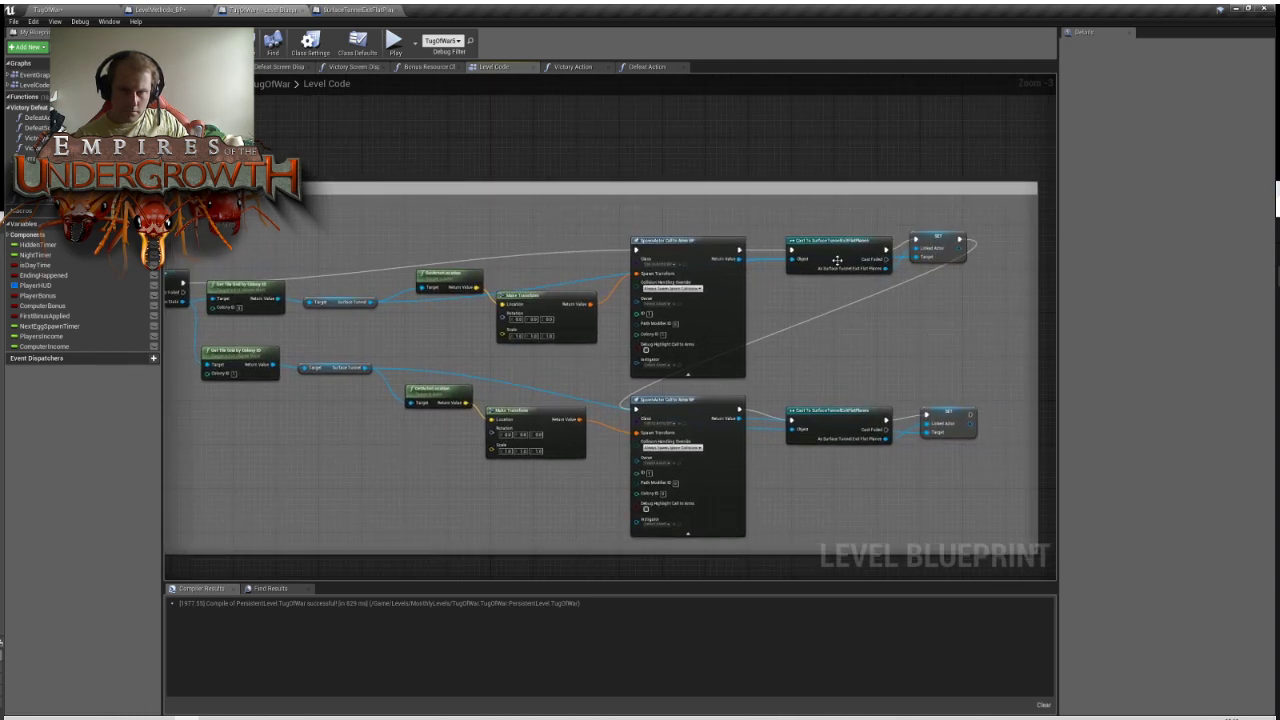
{"action": "right_click_drag", "start_coordinate": [883, 351], "coordinate": [983, 289]}
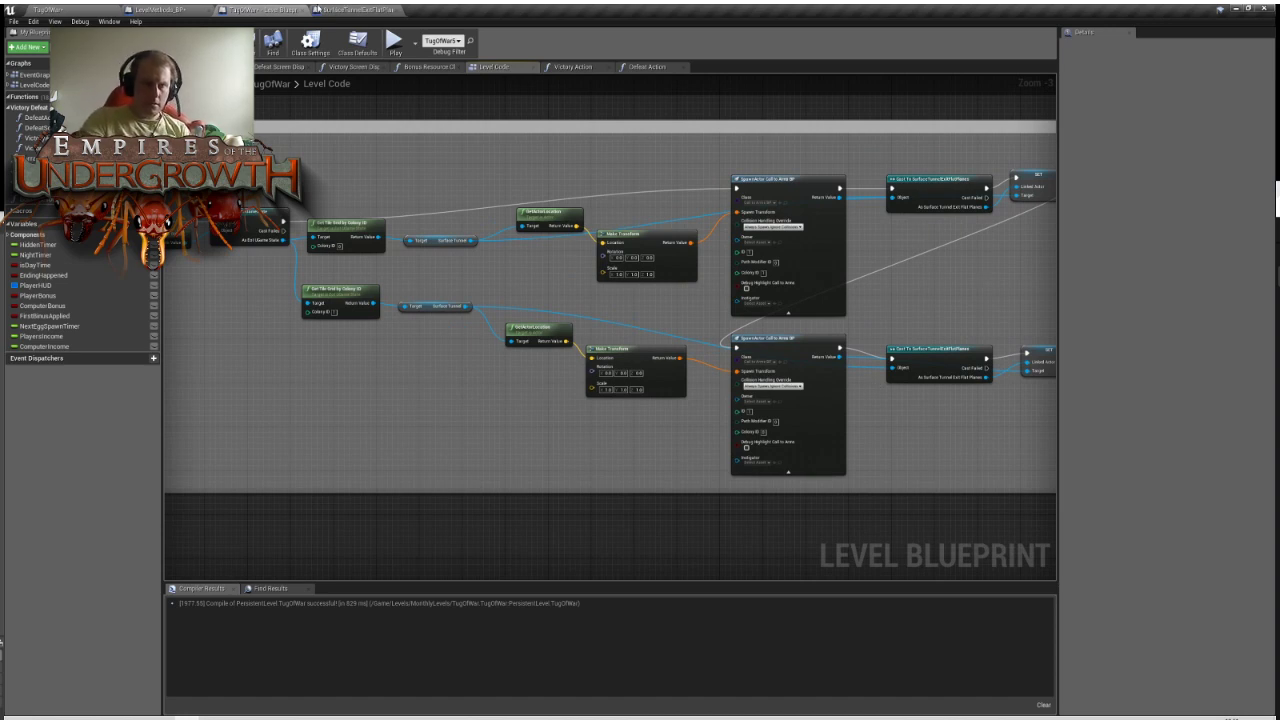
Trace the right-click handling in LevelMethods_BP's Standard Controls graph, from the marker placement sections to the hit actor casts
{"action": "left_click", "coordinate": [352, 10]}
{"action": "left_click", "coordinate": [177, 9]}
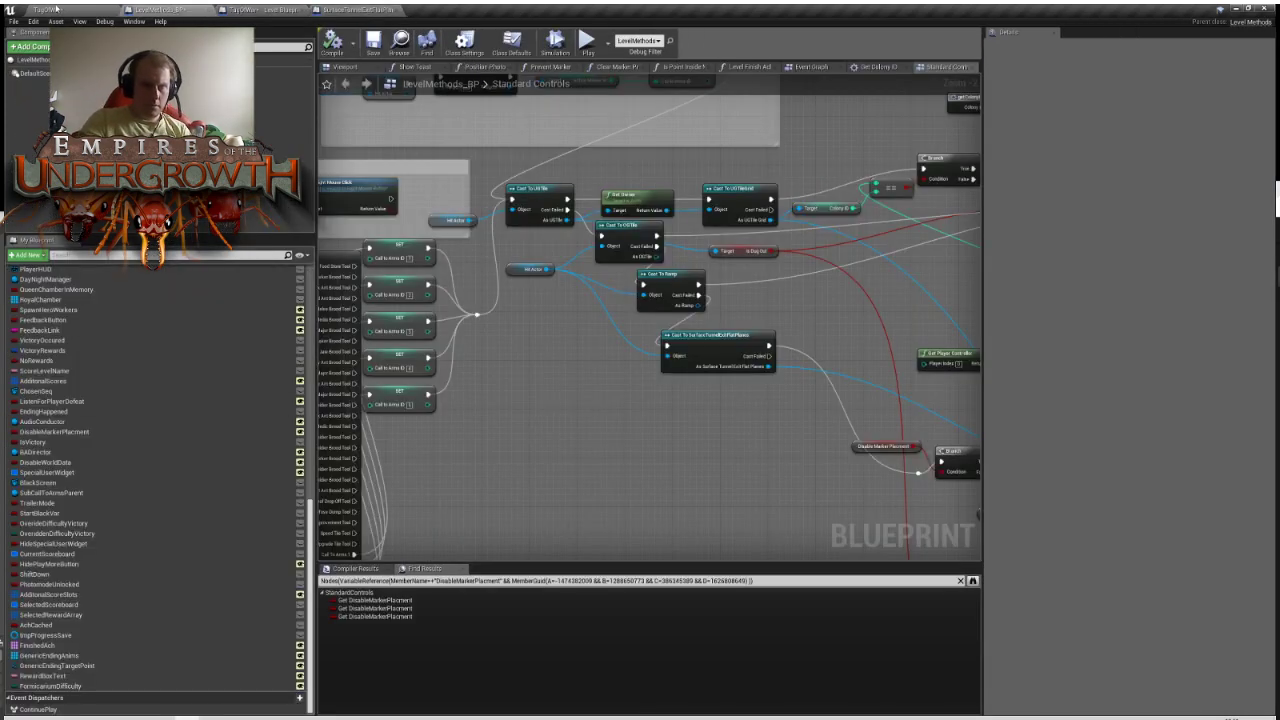
{"action": "scroll", "coordinate": [810, 415], "scroll_direction": "down", "scroll_amount": 5}
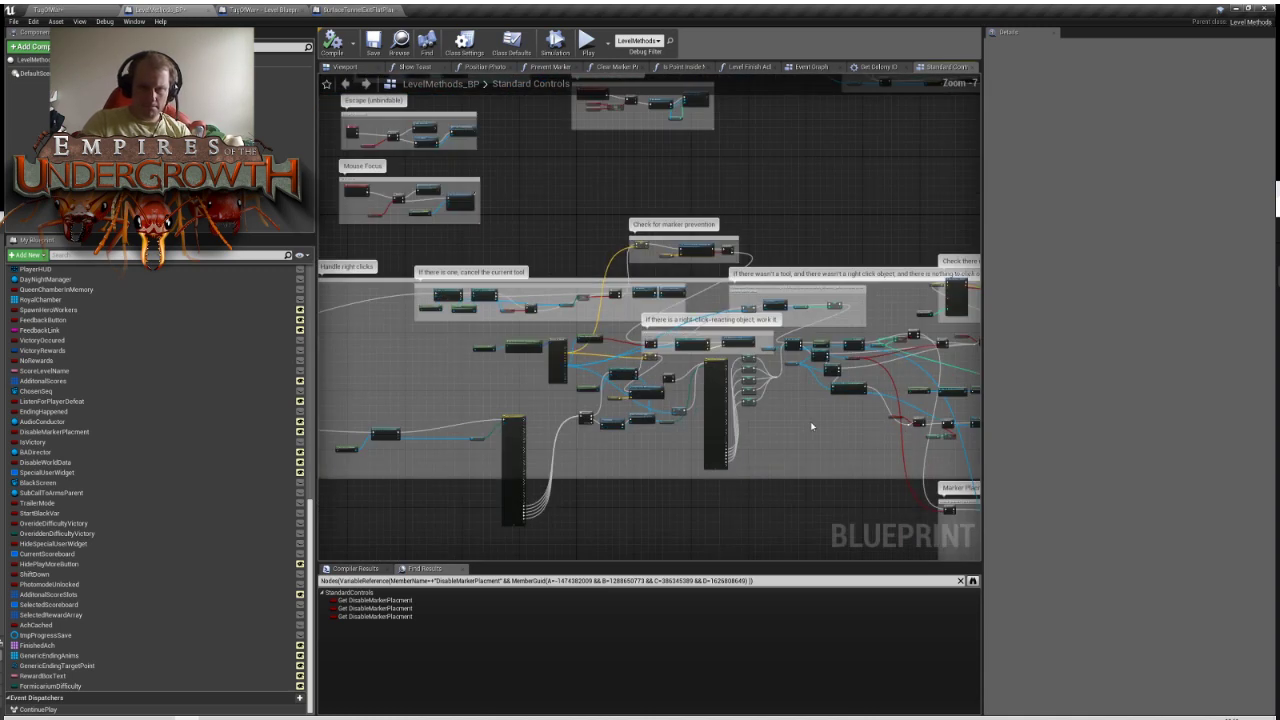
{"action": "mouse_move", "coordinate": [807, 430]}
{"action": "right_mouse_down"}
{"action": "mouse_move", "coordinate": [594, 406]}
{"action": "mouse_move", "coordinate": [484, 356]}
{"action": "right_mouse_up"}
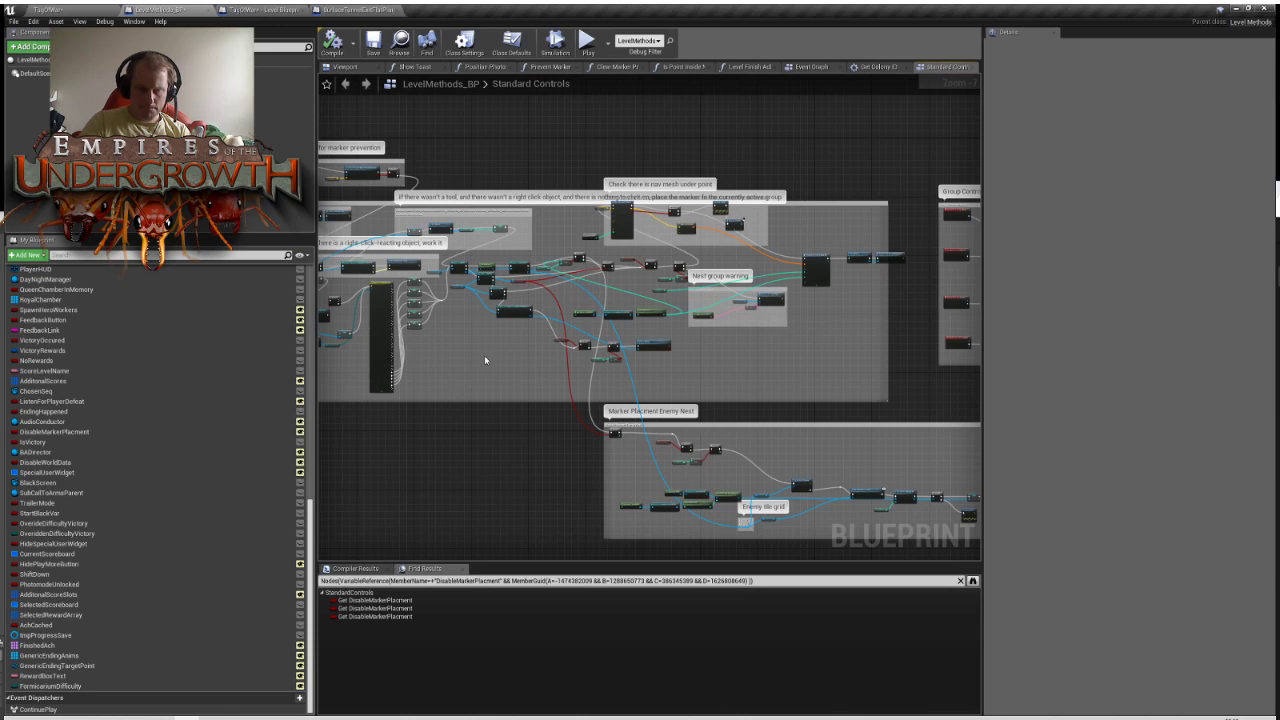
{"action": "right_click_drag", "start_coordinate": [753, 377], "coordinate": [635, 353]}
{"action": "scroll", "coordinate": [581, 354], "scroll_direction": "up", "scroll_amount": 6}
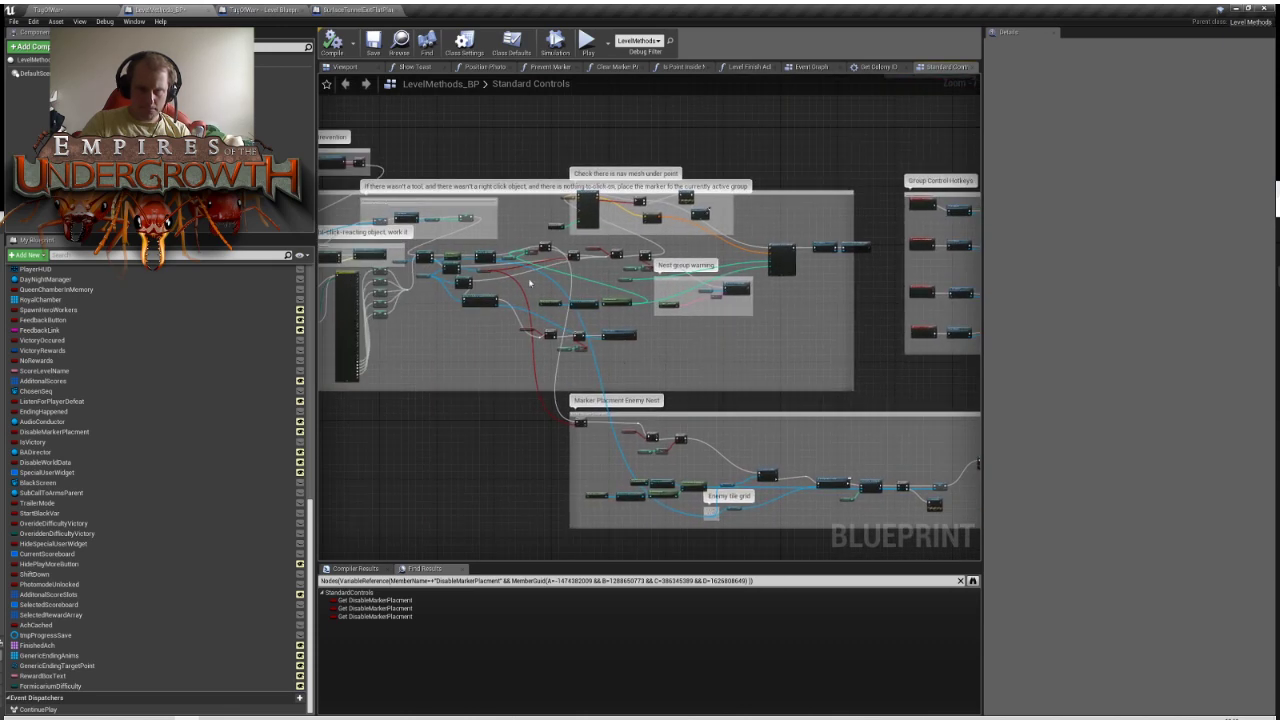
{"action": "right_click_drag", "start_coordinate": [649, 353], "coordinate": [750, 348]}
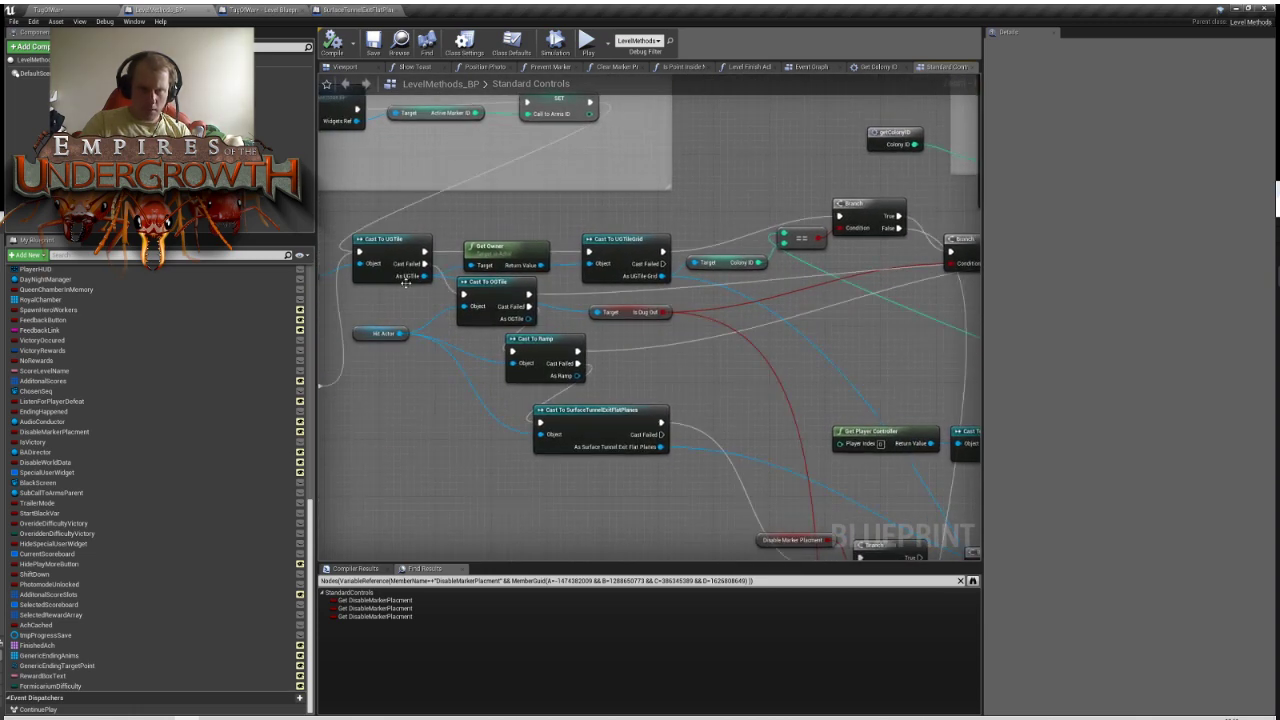
Run the TugOfWar level in the editor once more and end the play session
{"action": "left_click", "coordinate": [35, 9]}
{"action": "left_click", "coordinate": [599, 40]}
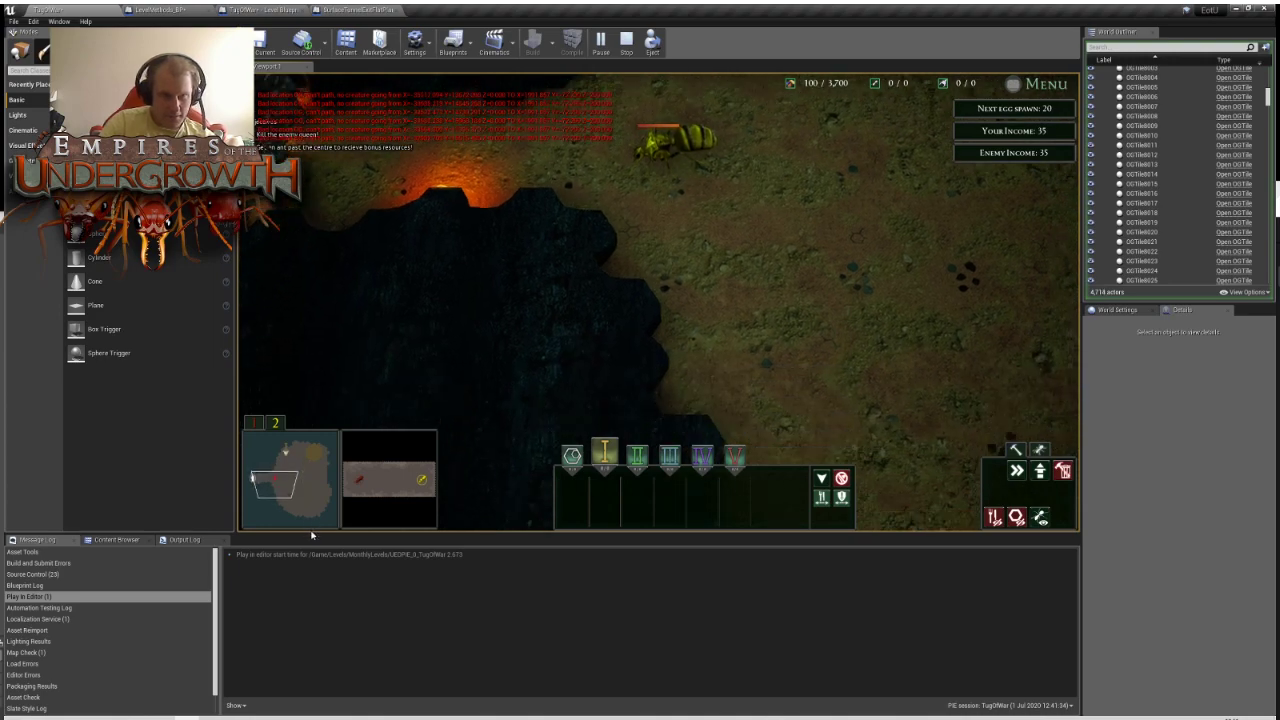
{"action": "key", "text": "Escape"}
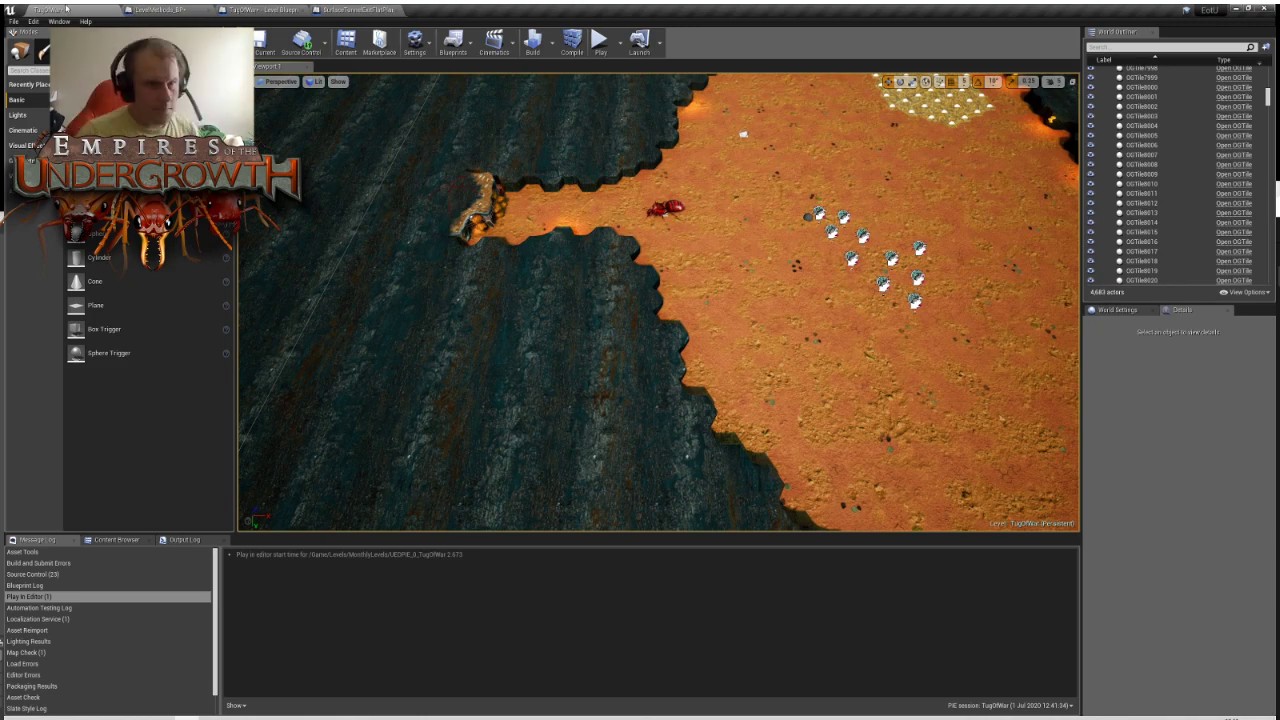
Paste a Cast To EotUGameMode node below Event BeginPlay in the surface tunnel exit's Event Graph, leaving it unconnected
{"action": "left_click", "coordinate": [341, 9]}
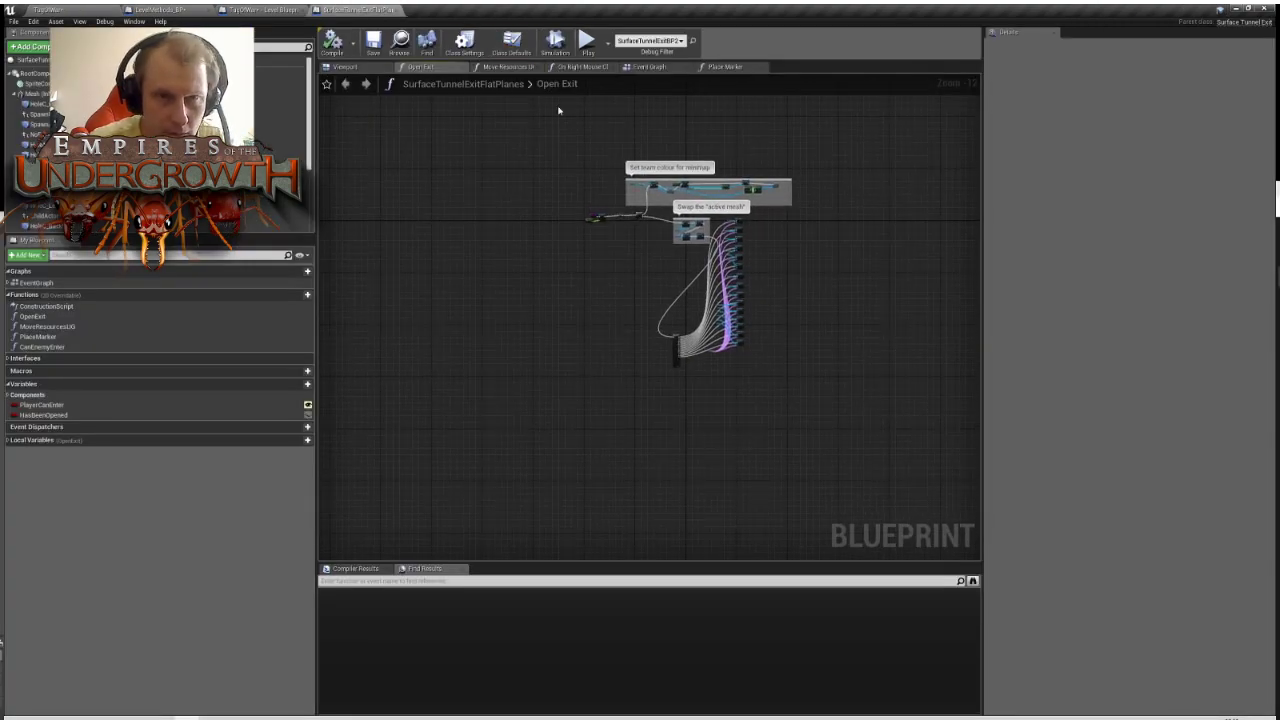
{"action": "left_click", "coordinate": [653, 69]}
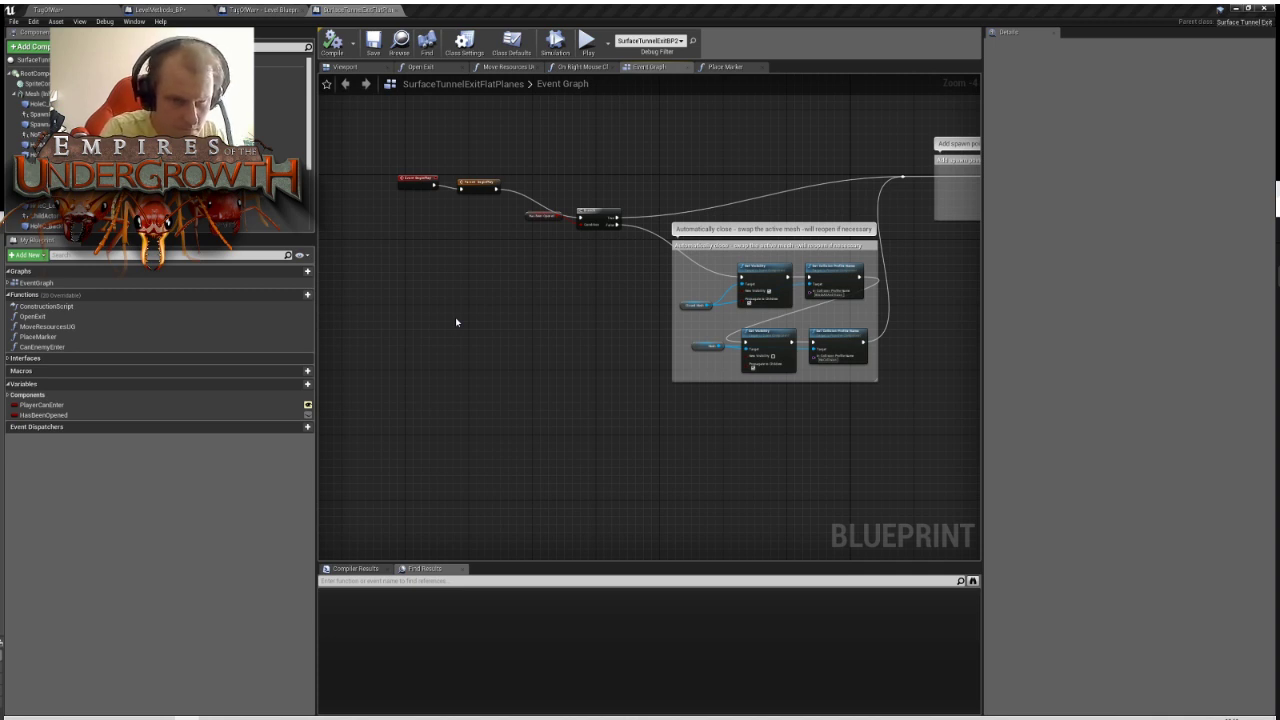
{"action": "key", "text": "ctrl+v"}
{"action": "scroll", "coordinate": [465, 330], "scroll_direction": "up", "scroll_amount": 2}
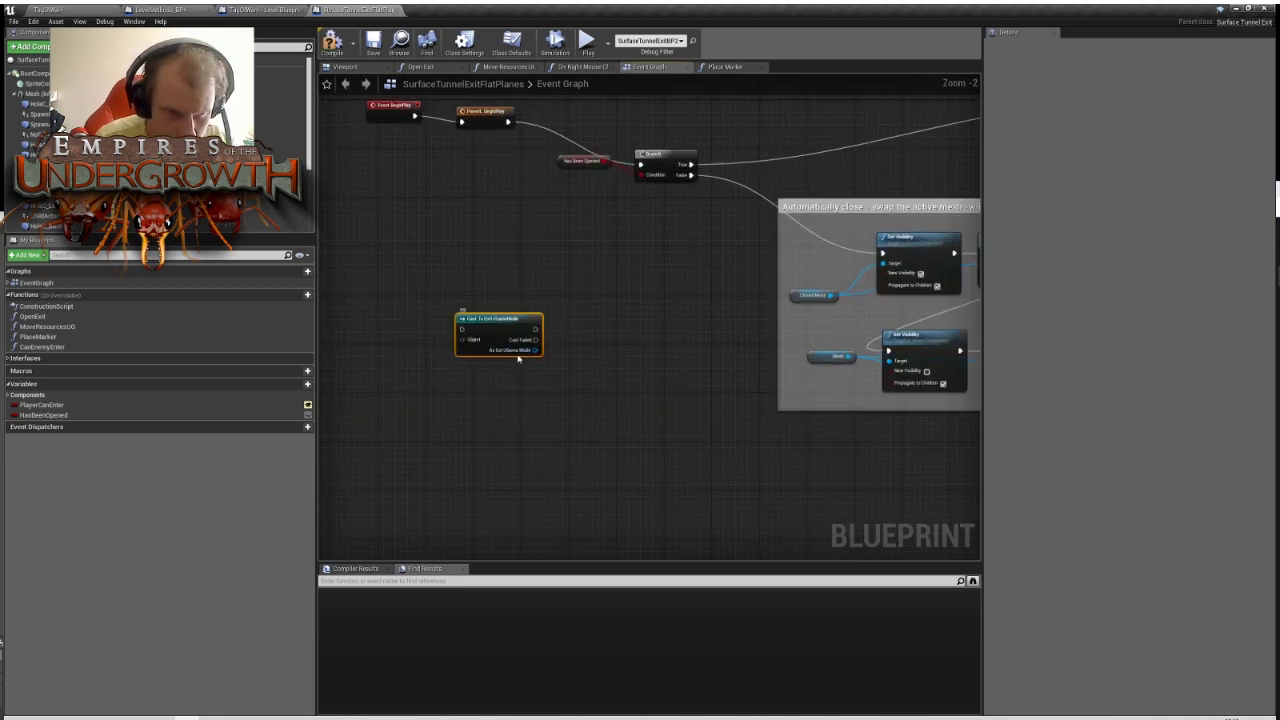
{"action": "left_click_drag", "start_coordinate": [535, 350], "coordinate": [568, 360]}
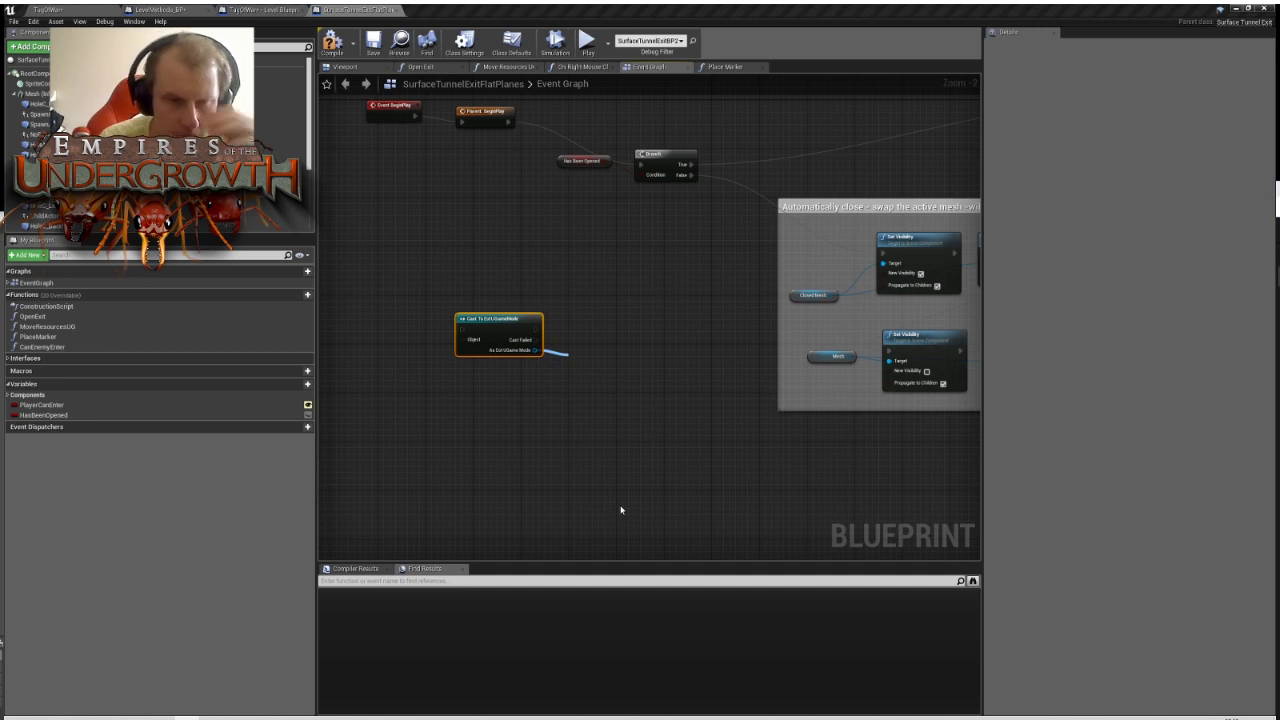
{"action": "left_click", "coordinate": [482, 394]}
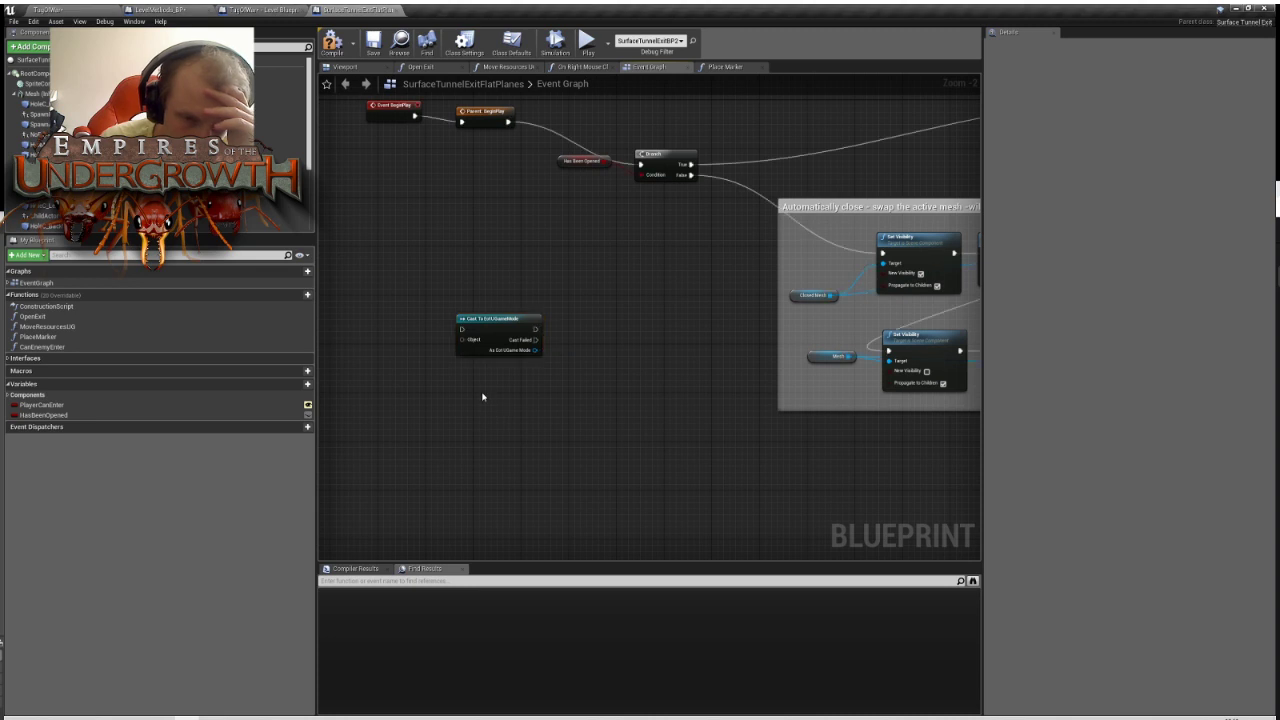
Add a Cast To GameState node below the Cast To EotUGameMode node and try the output of each cast for usable members
{"action": "left_click_drag", "start_coordinate": [511, 352], "coordinate": [550, 360]}
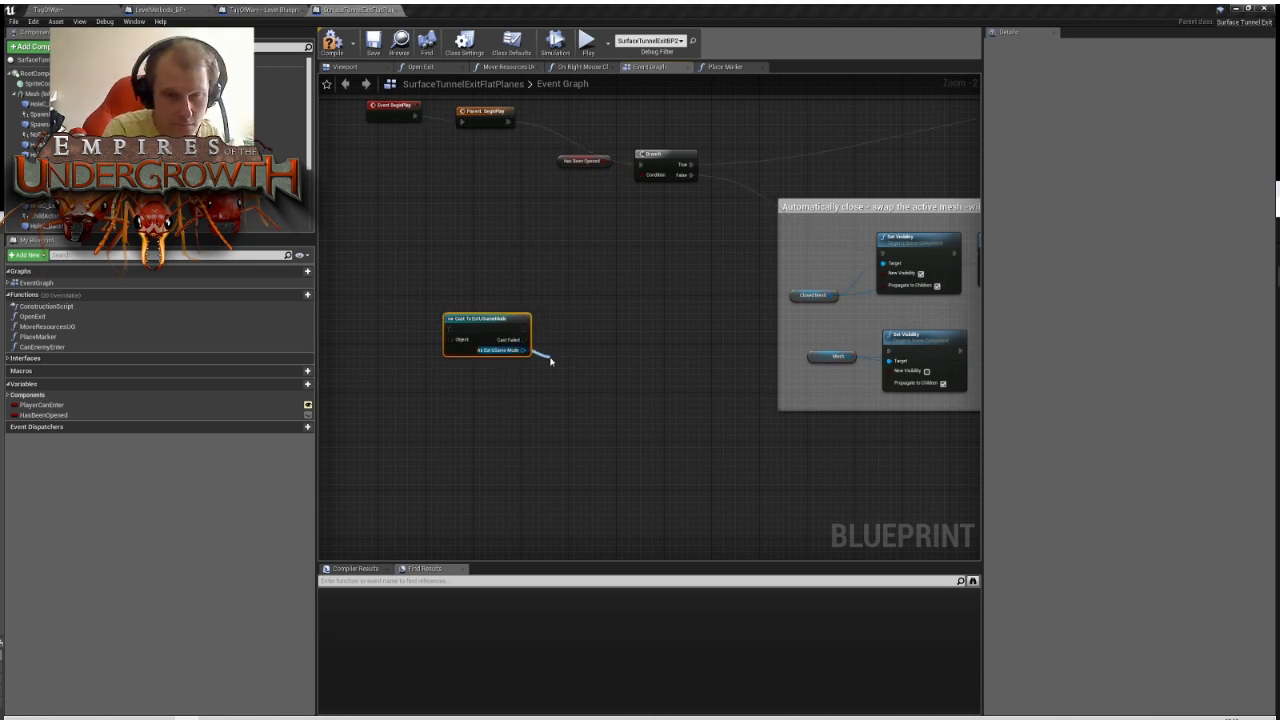
{"action": "left_click", "coordinate": [546, 393]}
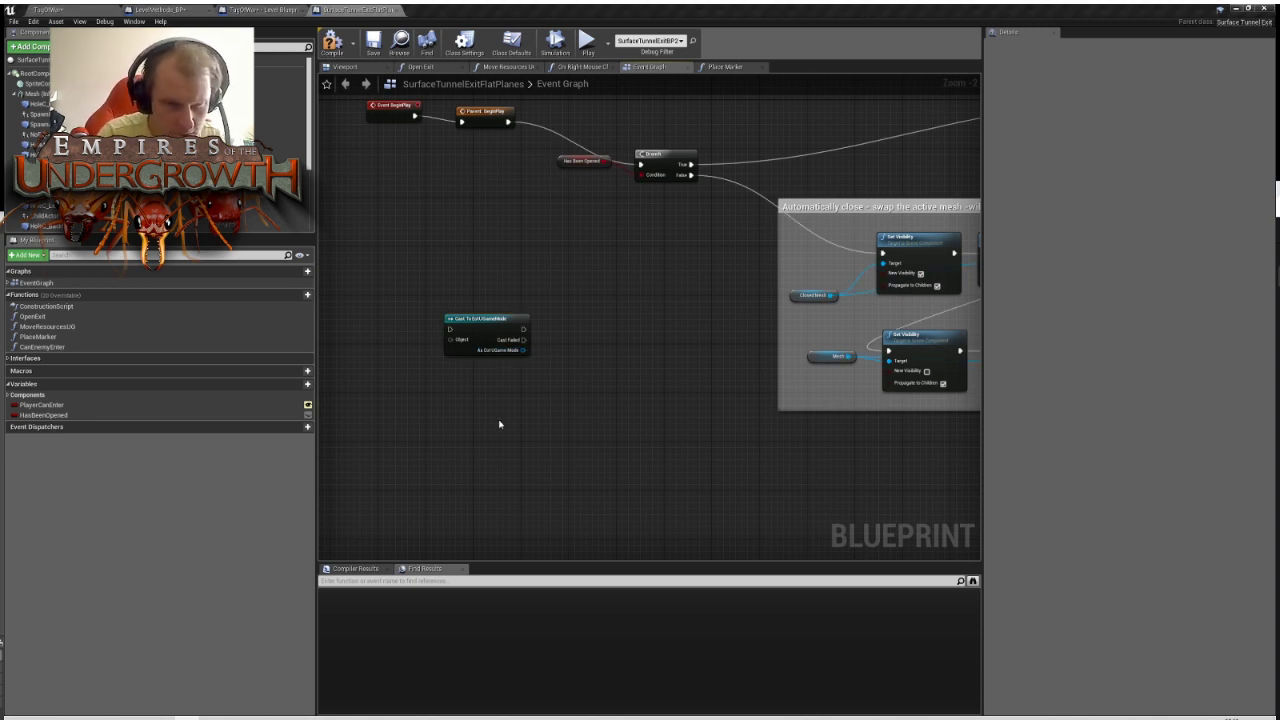
{"action": "key", "text": "ctrl+v"}
{"action": "left_click_drag", "start_coordinate": [566, 454], "coordinate": [603, 456]}
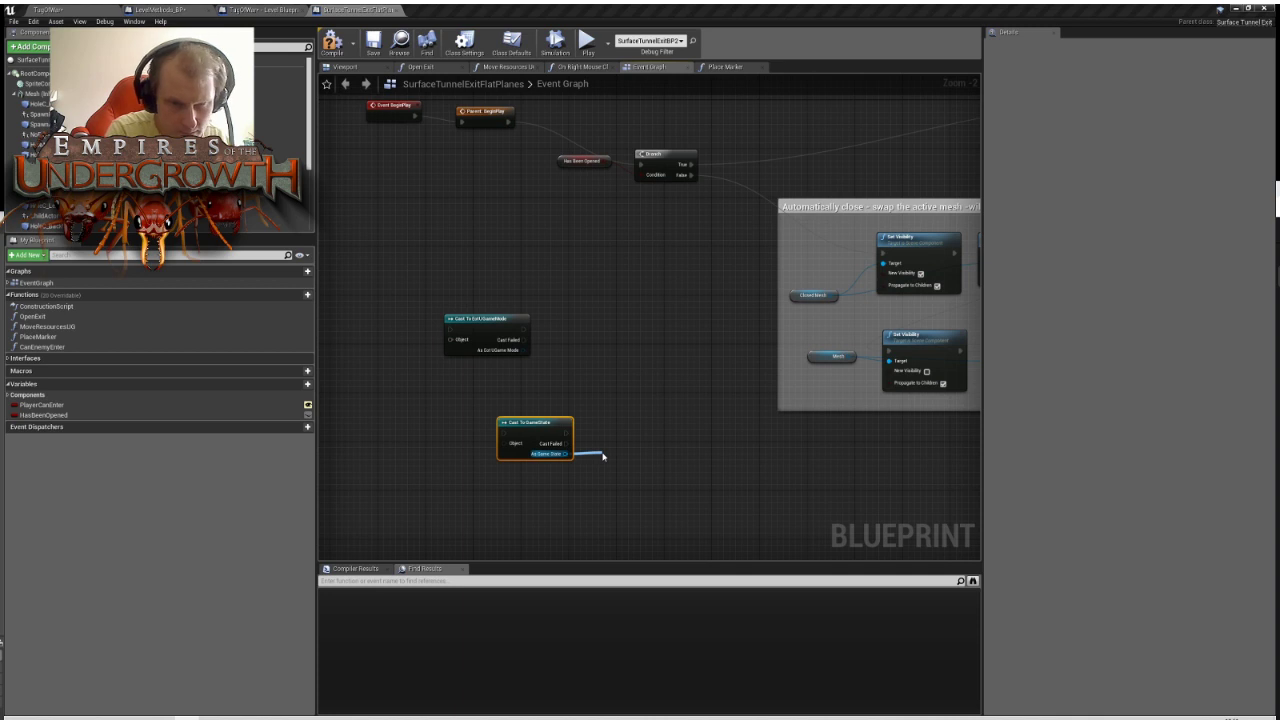
{"action": "left_click", "coordinate": [446, 414]}
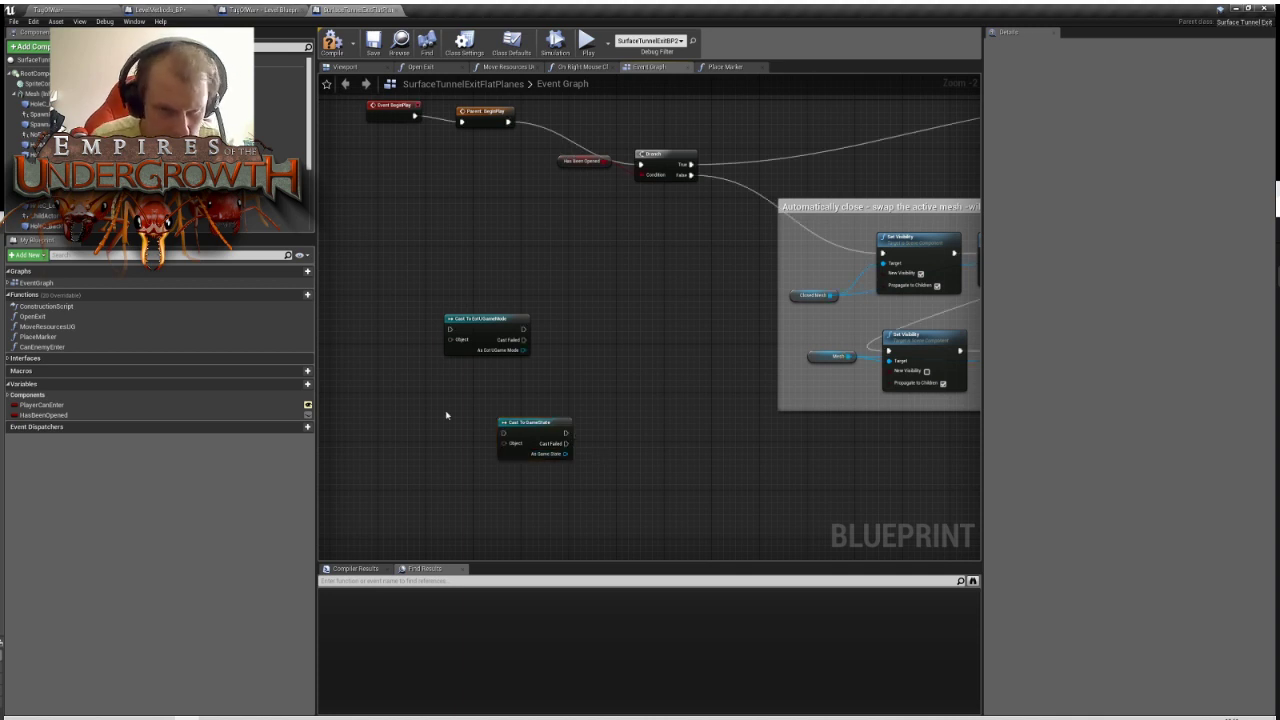
Delete the two unconnected cast nodes, Cast To EotUGameMode and Cast To GameState, from the surface tunnel exit's Event Graph
{"action": "left_click_drag", "start_coordinate": [420, 257], "coordinate": [568, 456]}
{"action": "key", "text": "Delete"}
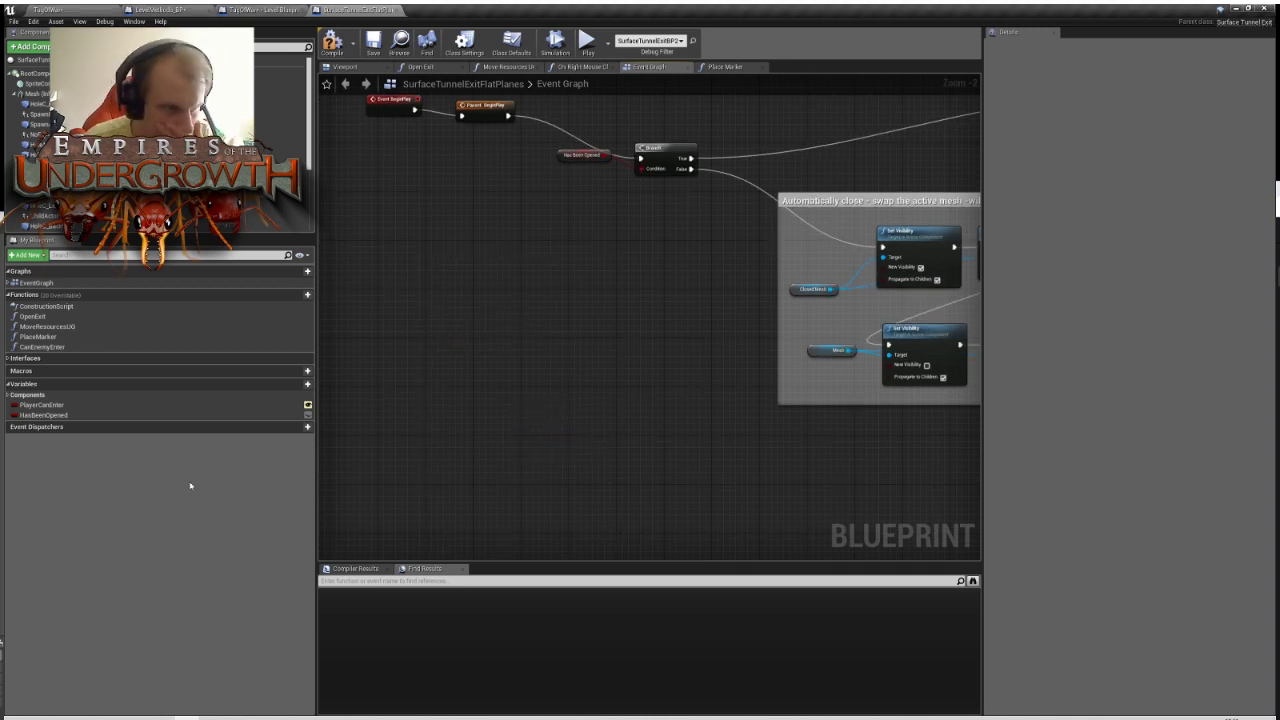
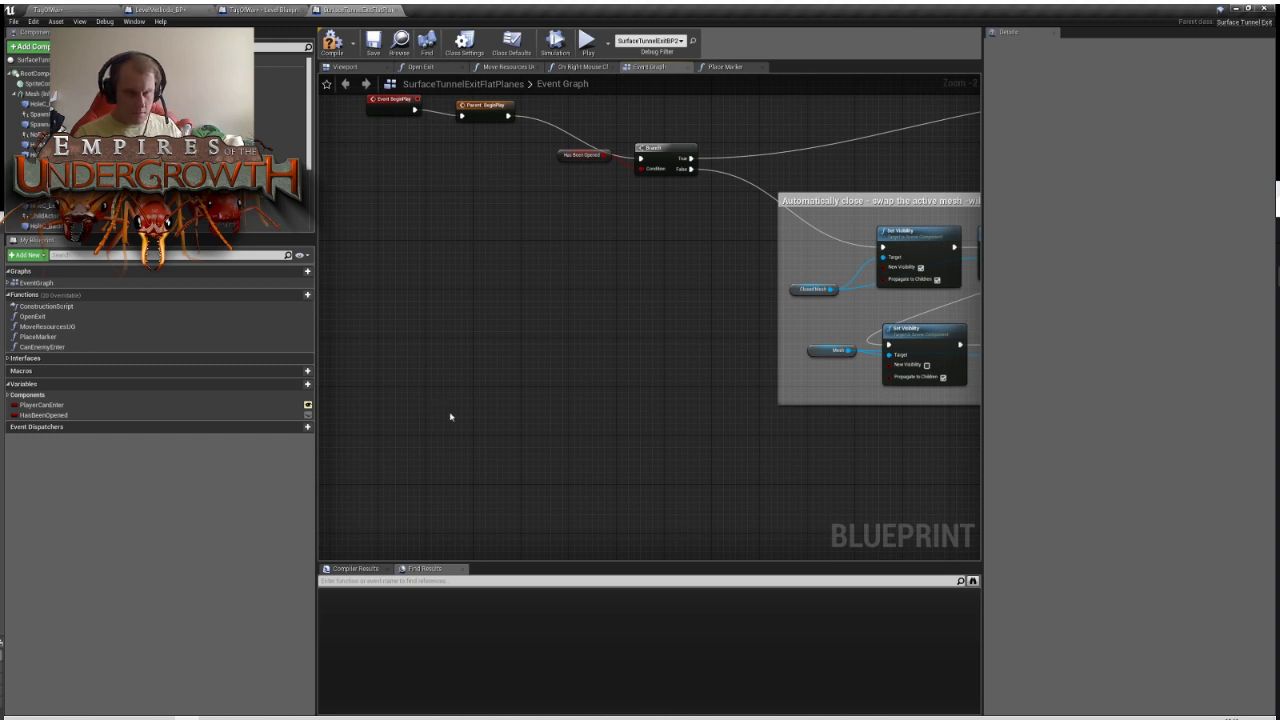
Save the SurfaceTunnelExitFlatPlanes blueprint and close it
{"action": "right_click_drag", "start_coordinate": [450, 416], "coordinate": [464, 533]}
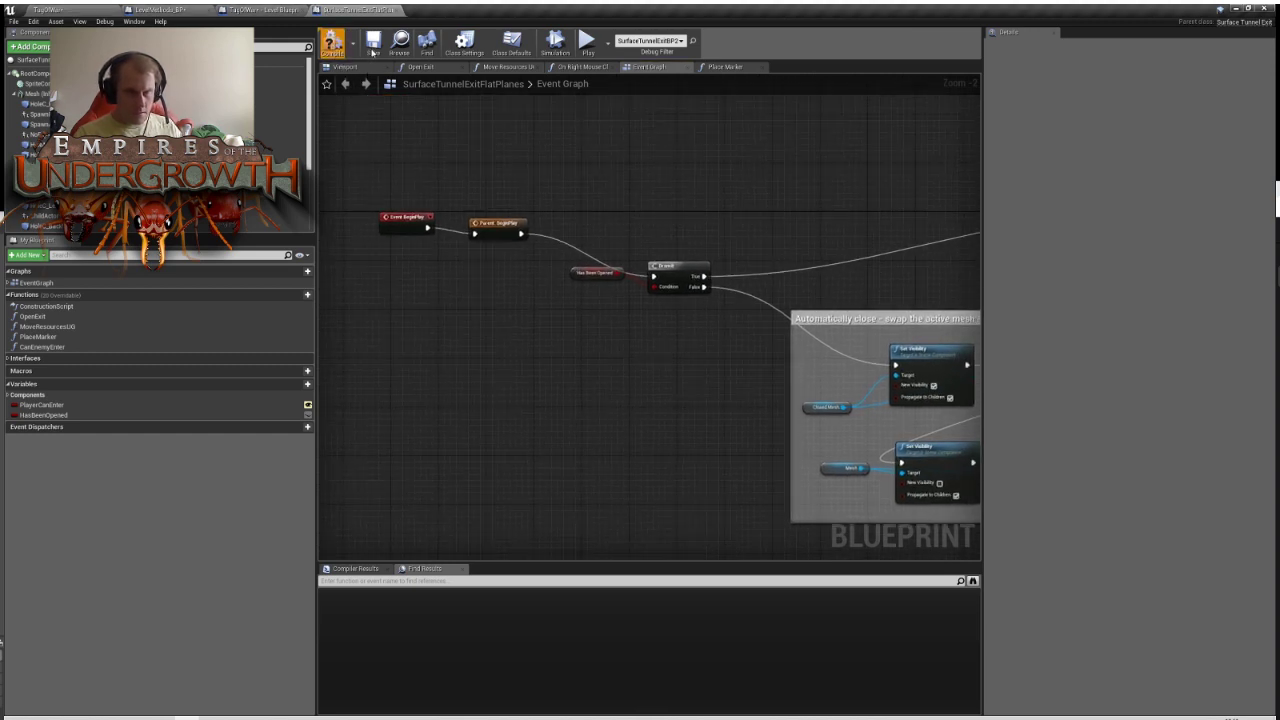
{"action": "left_click", "coordinate": [373, 46]}
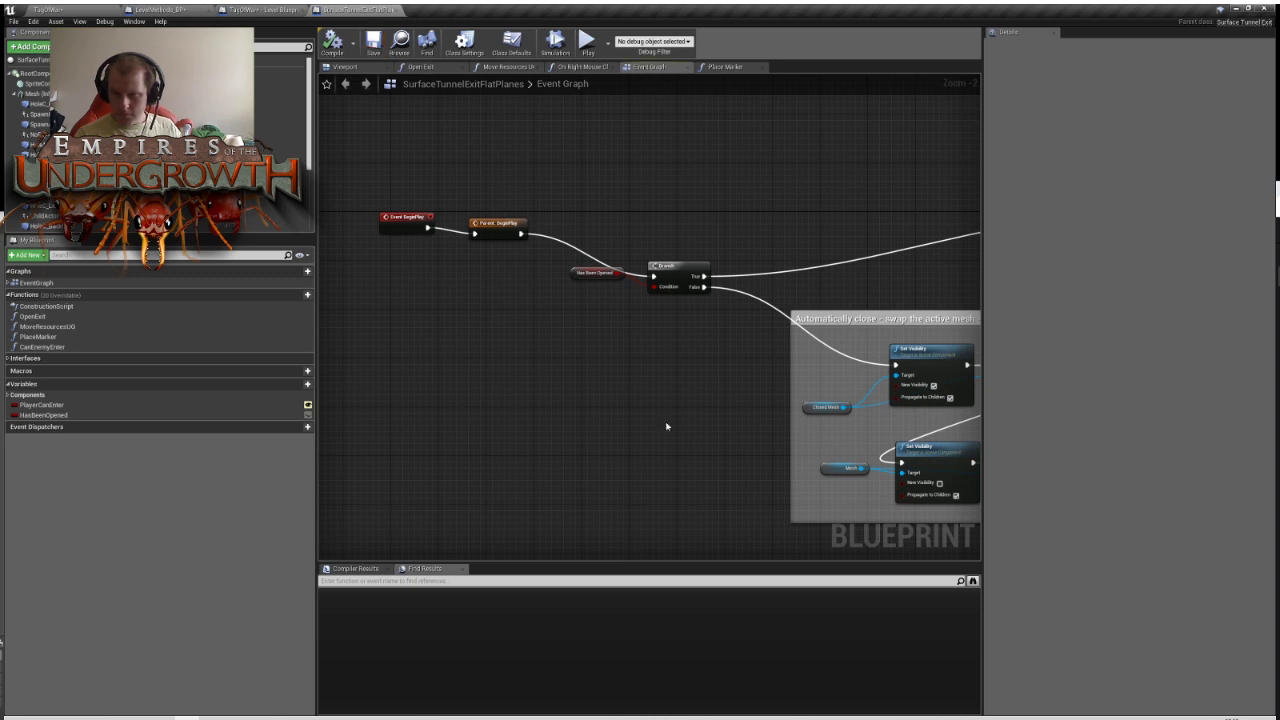
{"action": "left_click", "coordinate": [393, 10]}
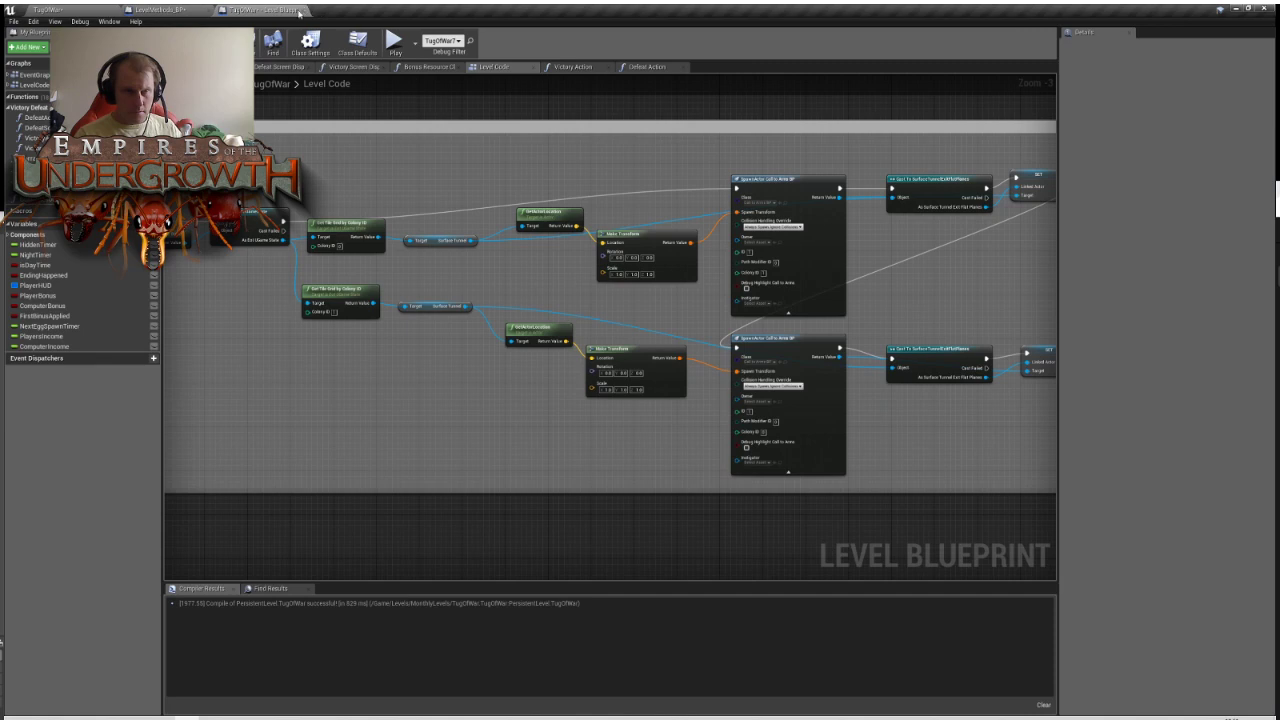
Return to LevelMethods_BP's Standard Controls graph and review the overall layout around the right-click marker placement sections
{"action": "left_click", "coordinate": [48, 9]}
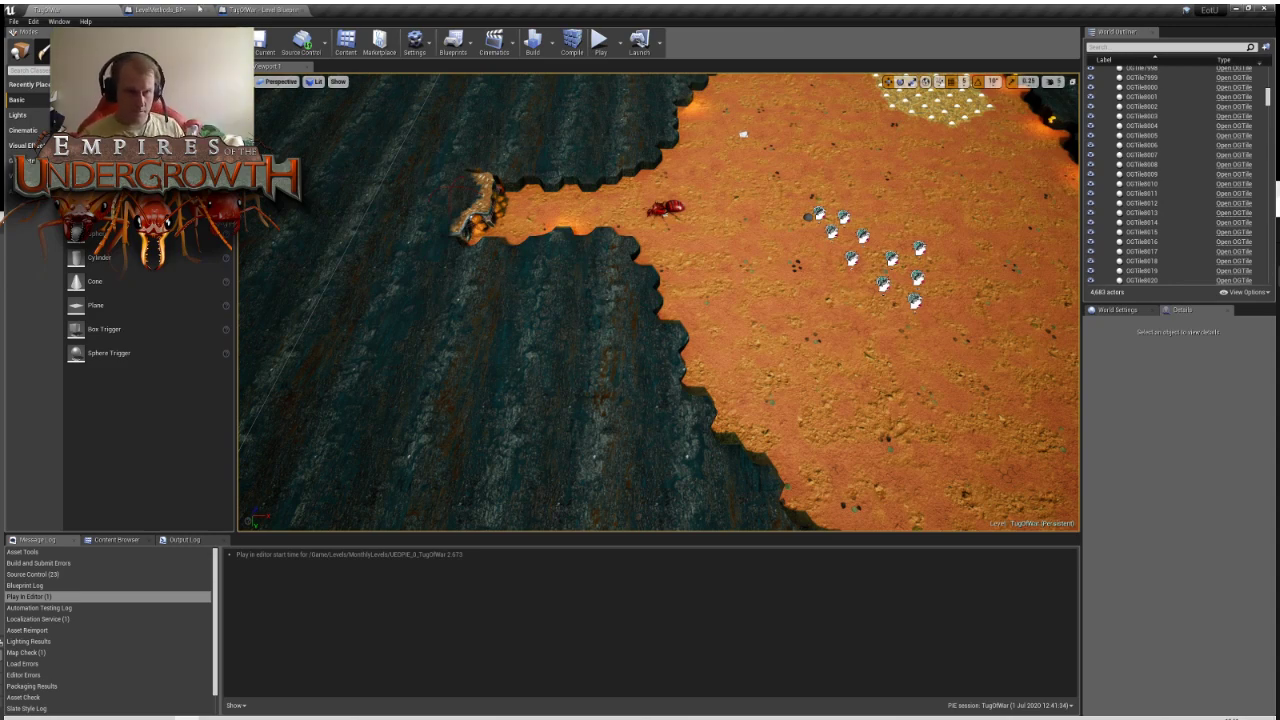
{"action": "left_click", "coordinate": [188, 9]}
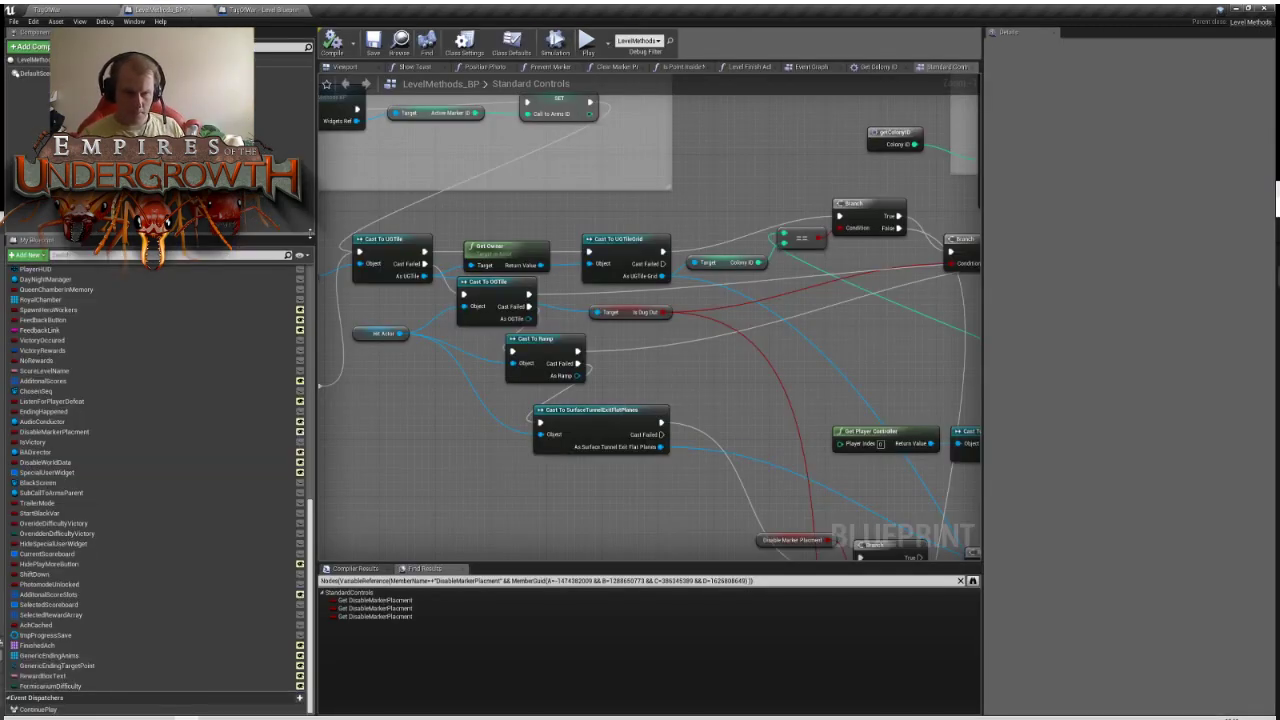
{"action": "right_click_drag", "start_coordinate": [443, 486], "coordinate": [551, 450]}
{"action": "scroll", "coordinate": [551, 450], "scroll_direction": "down", "scroll_amount": 5}
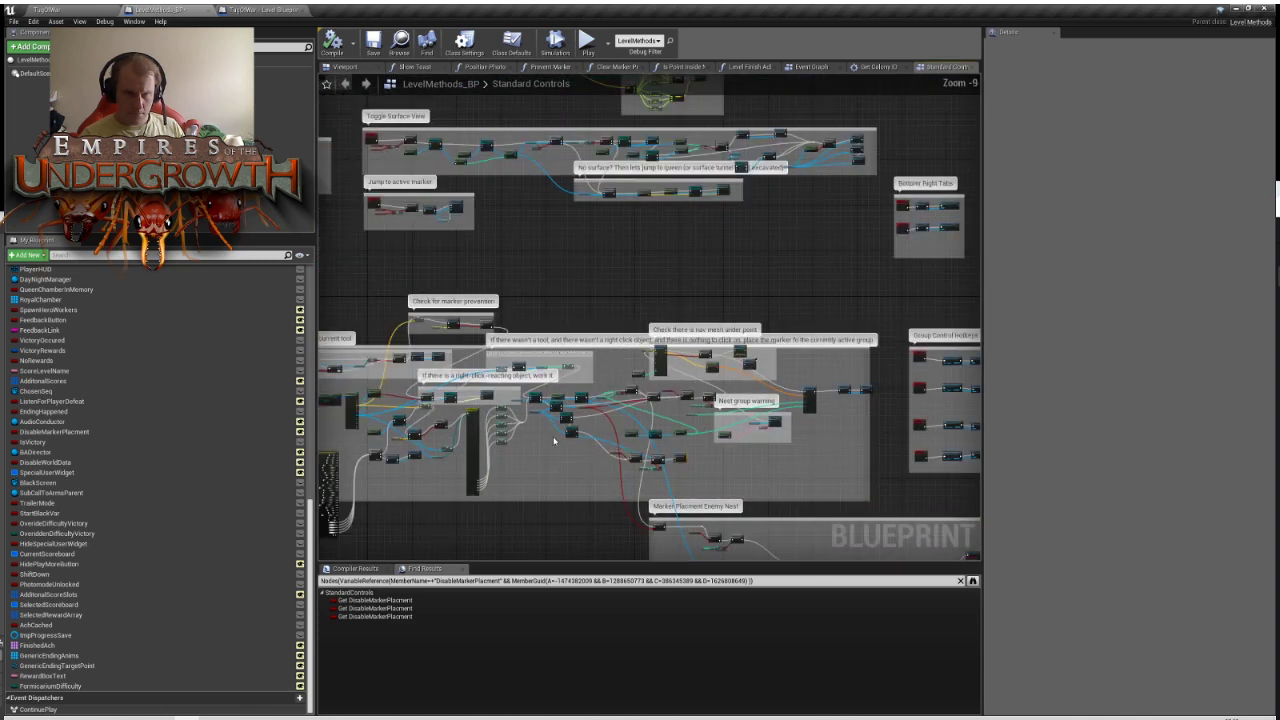